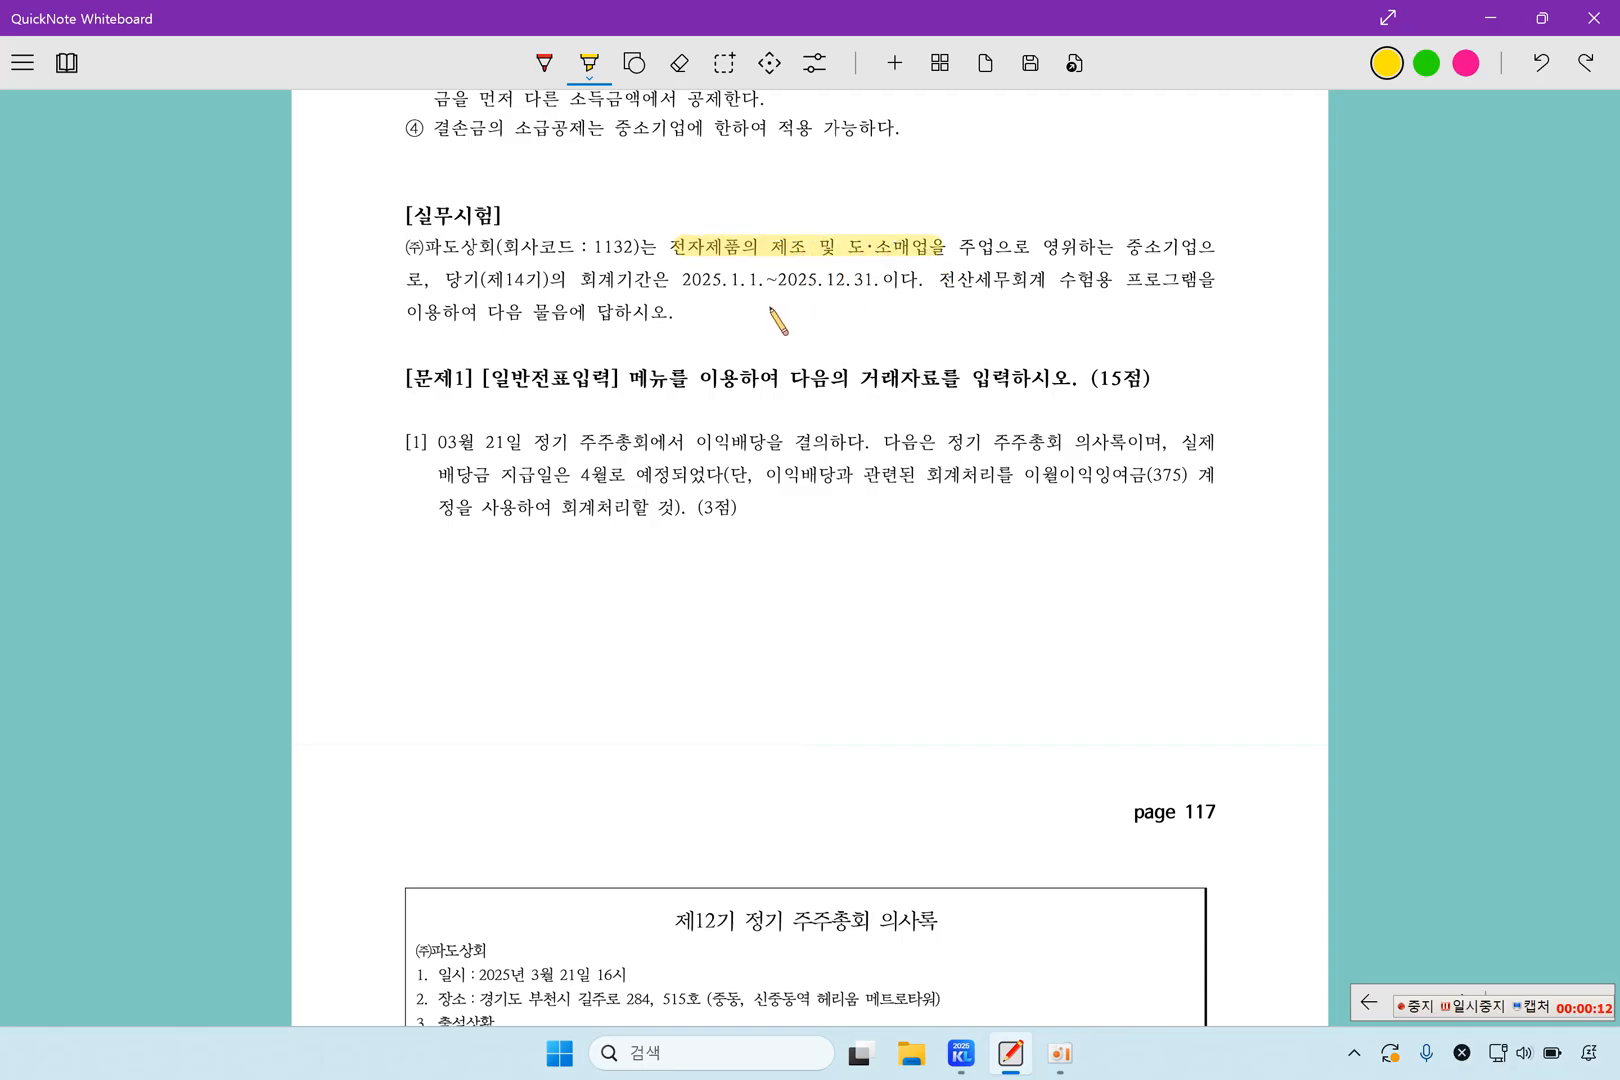
Highlight the 2025 accounting period, question 1's dividend resolution, April payment plan and 이월이익잉여금(375), and 주주총회 의사록 in the minutes title
{"action": "left_click_drag", "start_coordinate": [684, 283], "coordinate": [880, 287]}
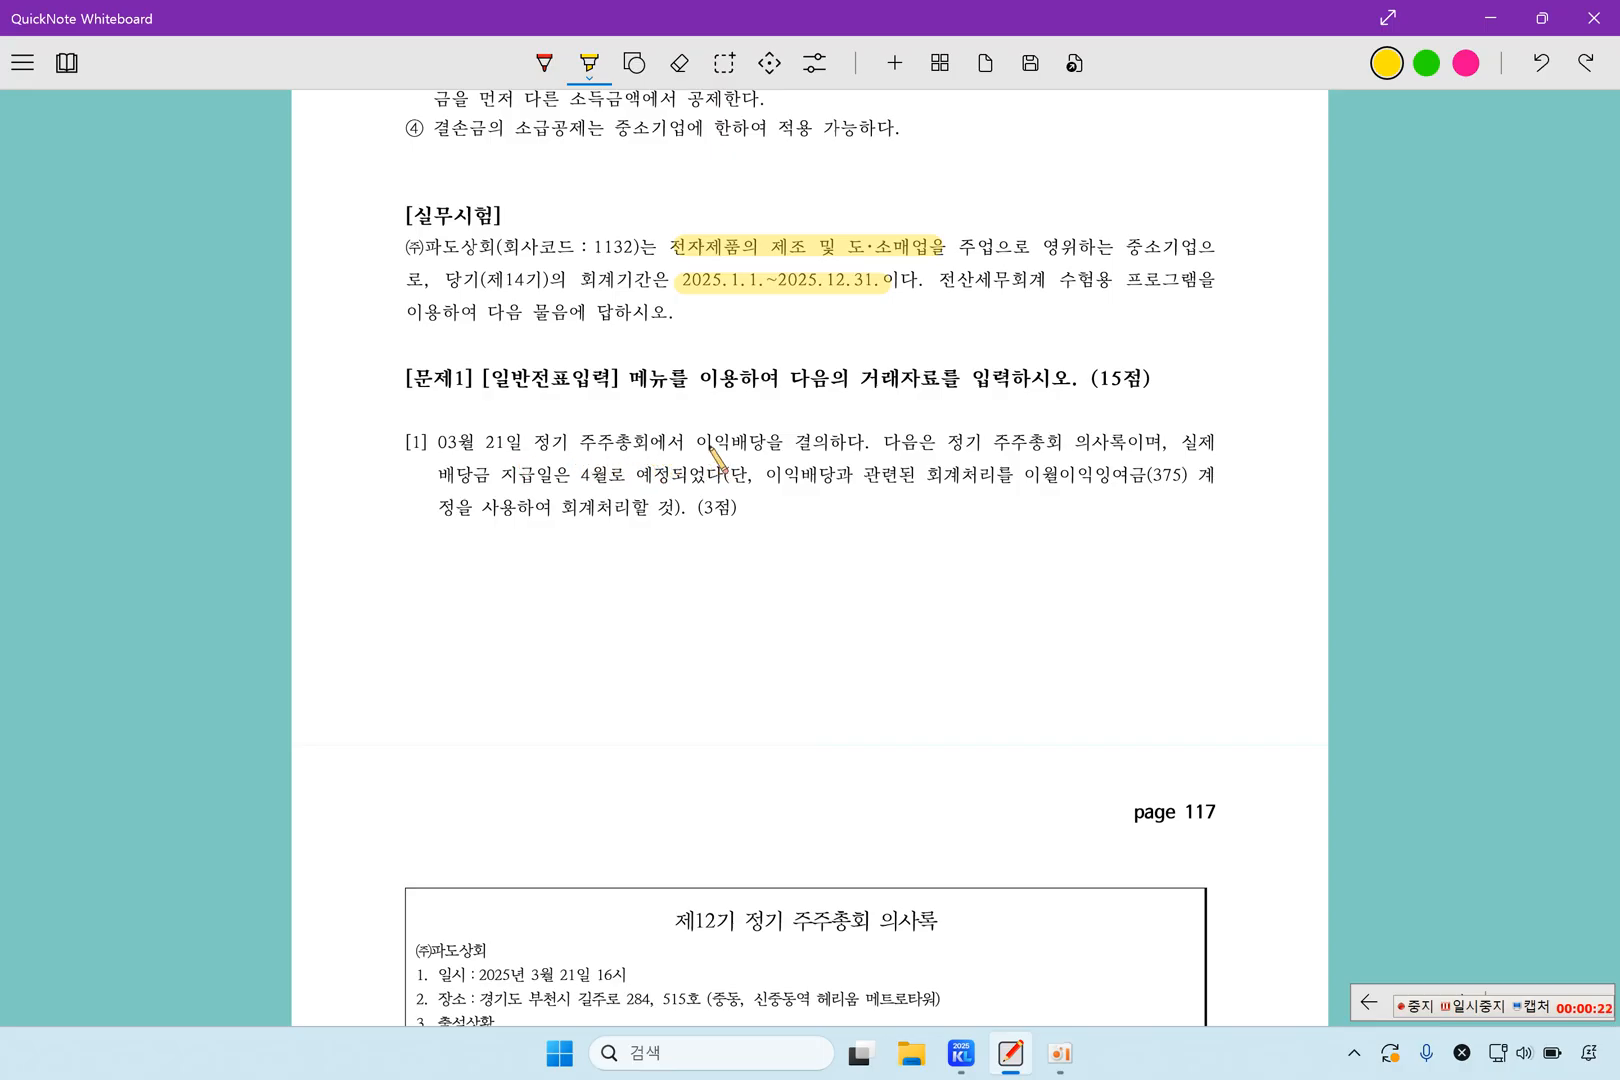
{"action": "left_click_drag", "start_coordinate": [699, 441], "coordinate": [840, 441]}
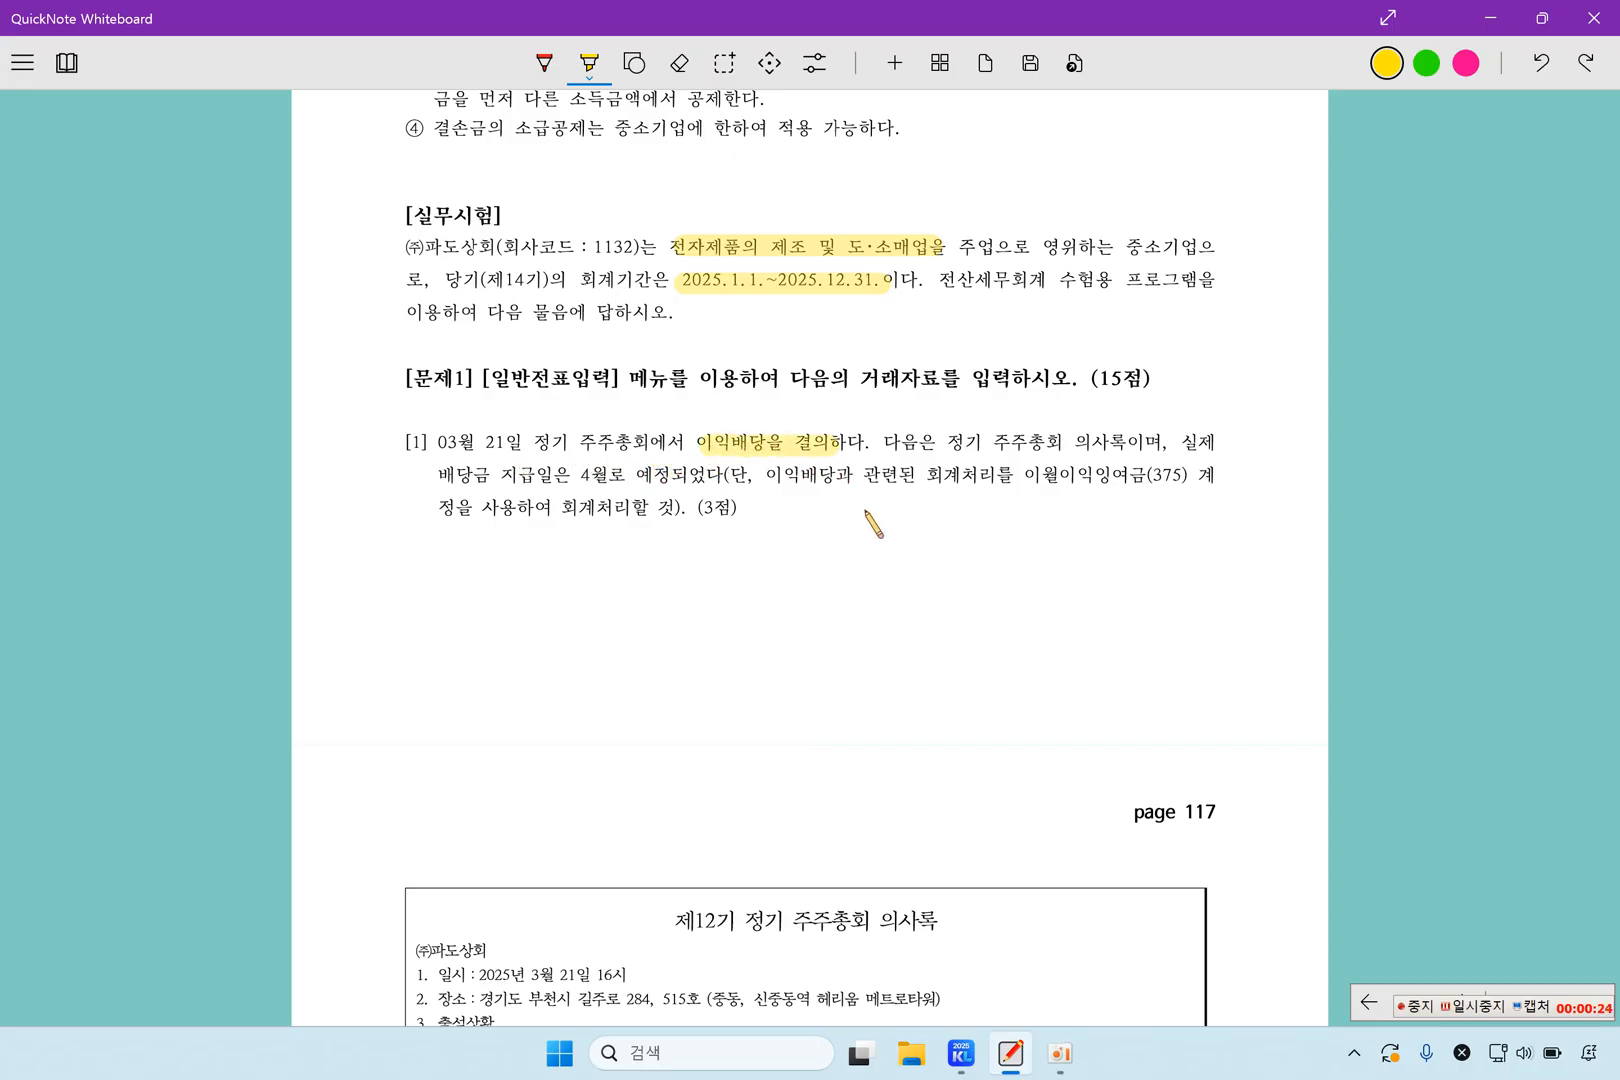
{"action": "left_click_drag", "start_coordinate": [783, 930], "coordinate": [935, 928]}
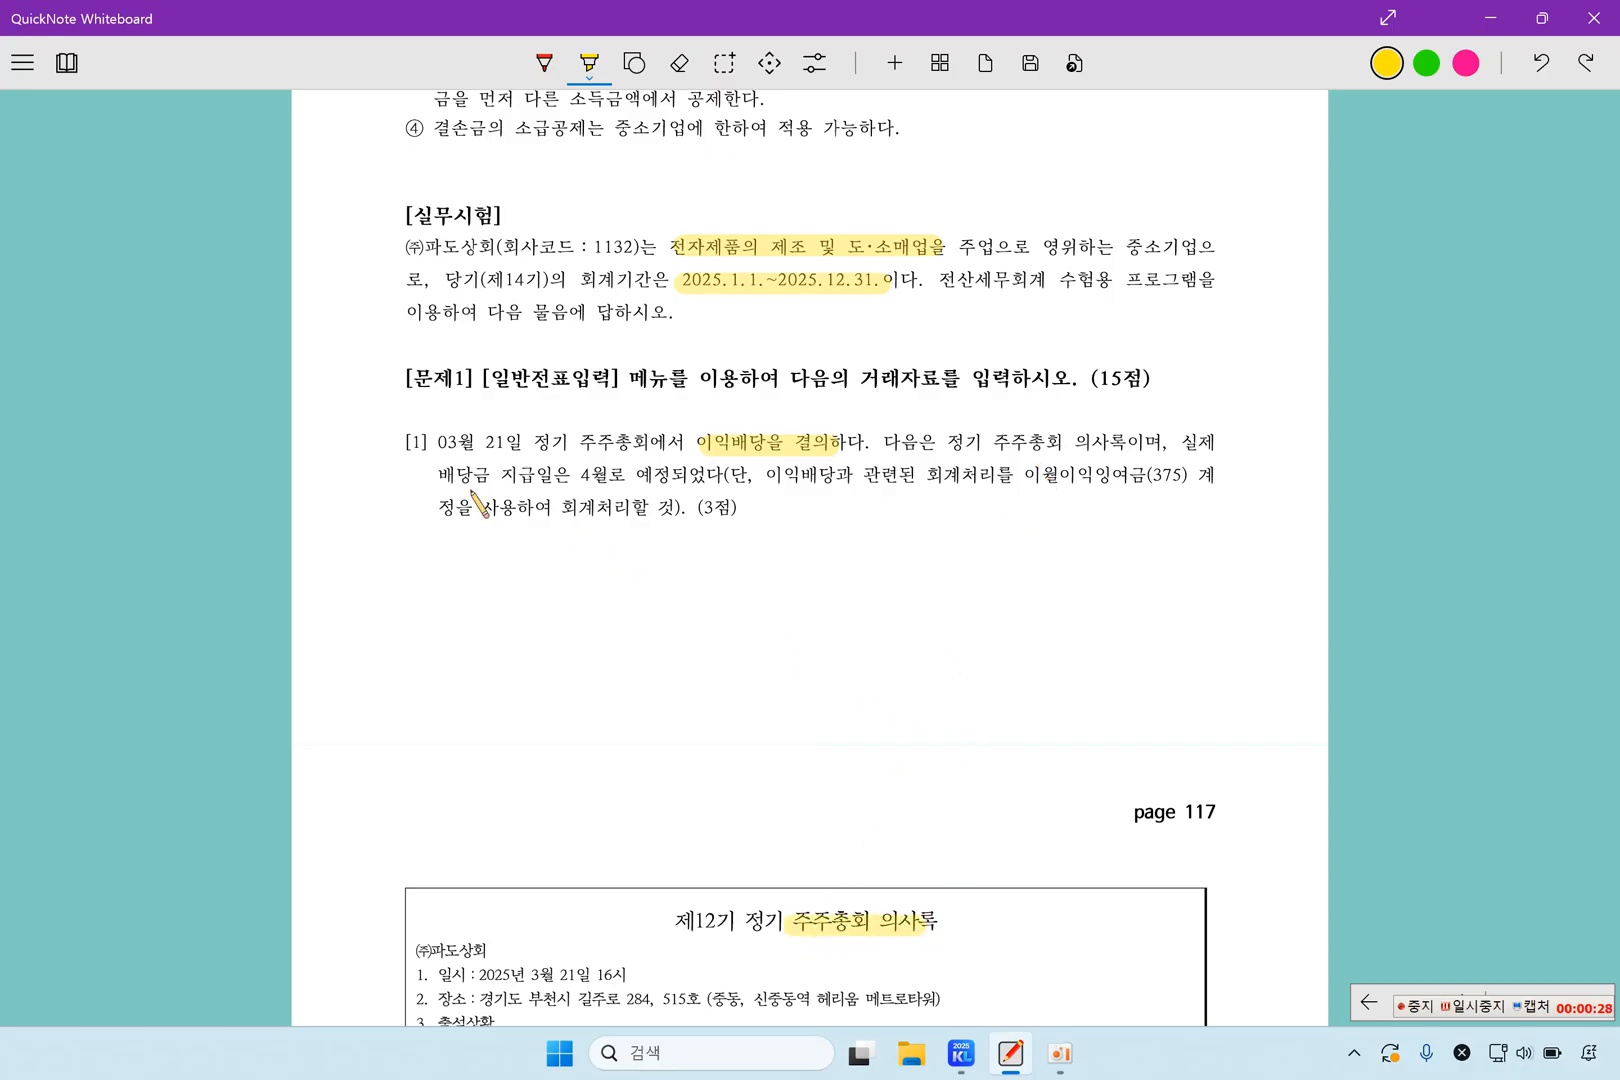
{"action": "left_click_drag", "start_coordinate": [572, 476], "coordinate": [722, 480]}
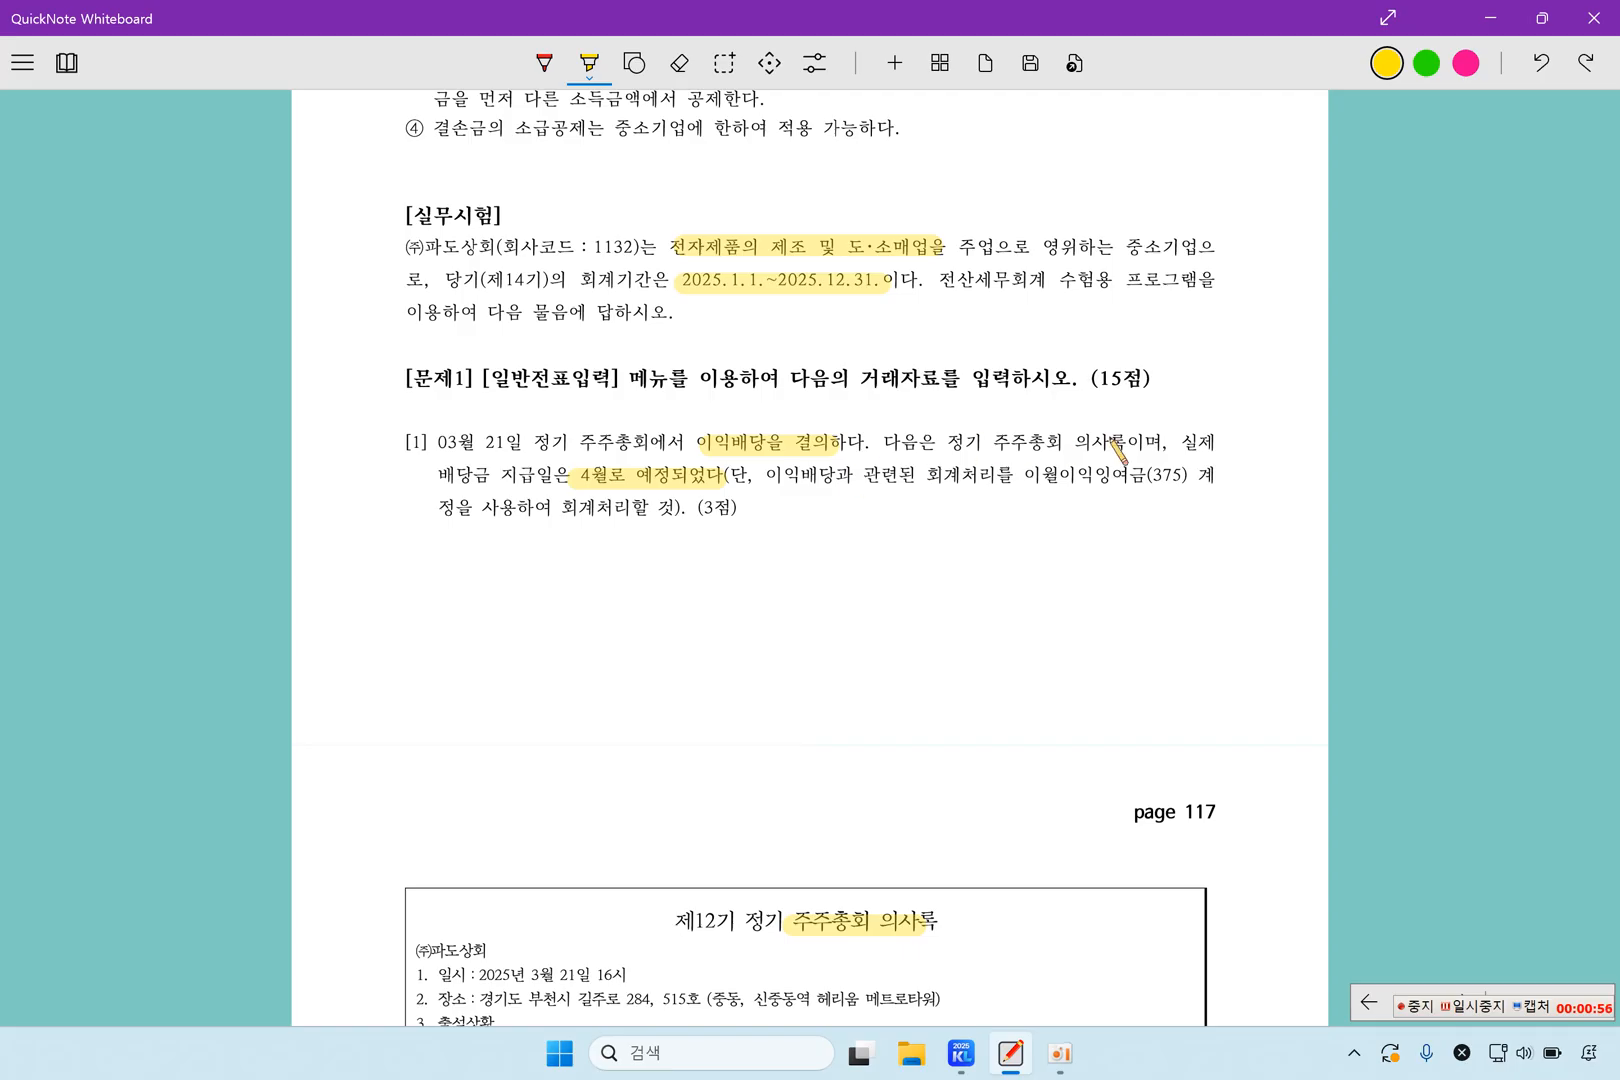
{"action": "left_click_drag", "start_coordinate": [1025, 474], "coordinate": [1196, 478]}
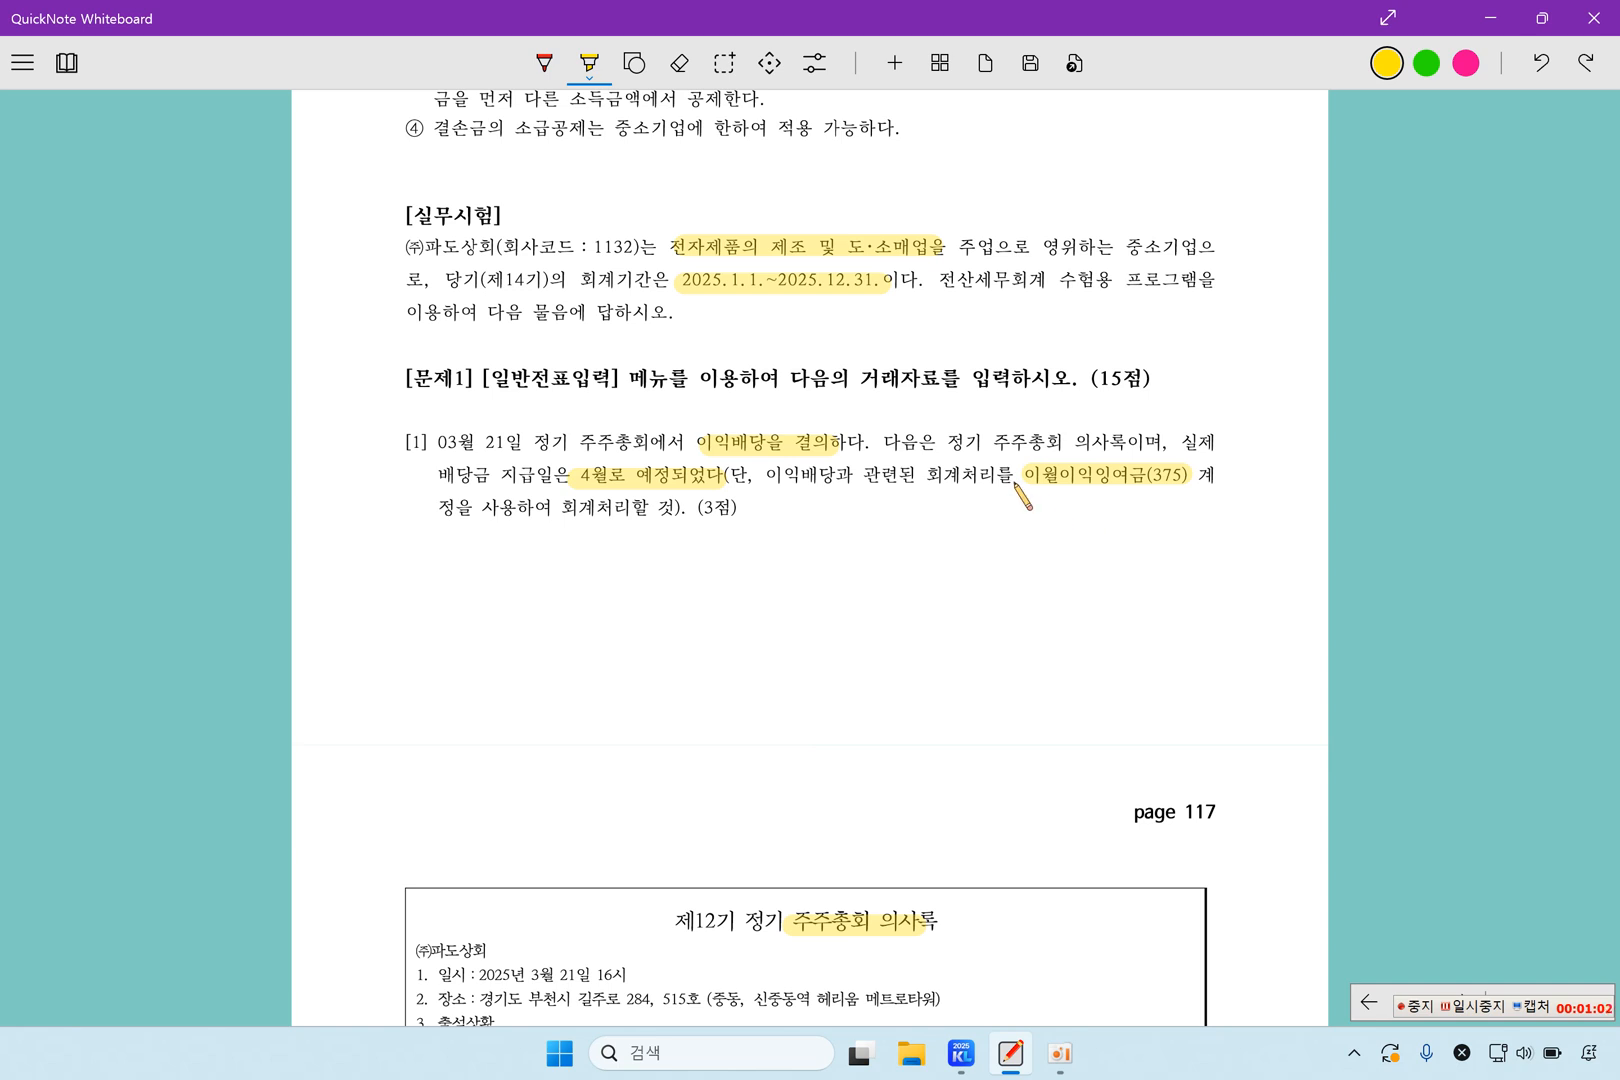
{"action": "left_click_drag", "start_coordinate": [1026, 490], "coordinate": [1193, 497]}
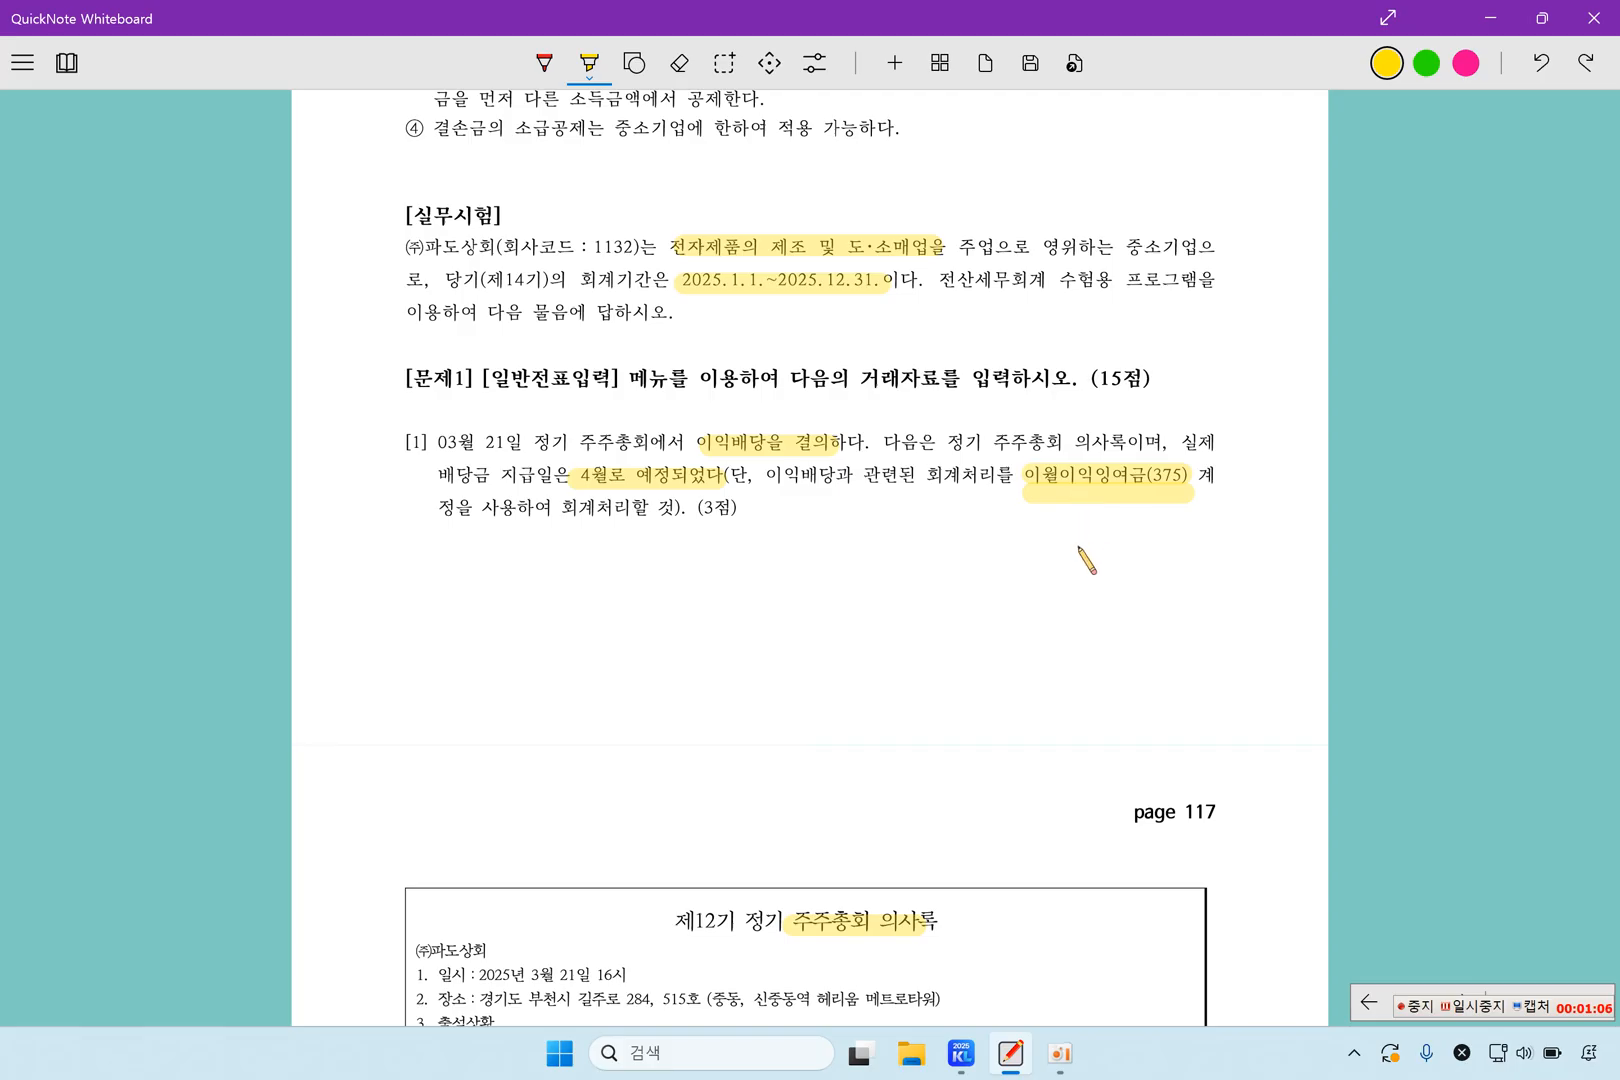
Highlight the total dividend of 100,000,000원, 현금배당, 10% and 이익준비금으로 적립 in the shareholders' meeting minutes
{"action": "scroll", "coordinate": [1058, 610], "scroll_direction": "down", "scroll_amount": 3}
{"action": "scroll", "coordinate": [1053, 605], "scroll_direction": "down", "scroll_amount": 3}
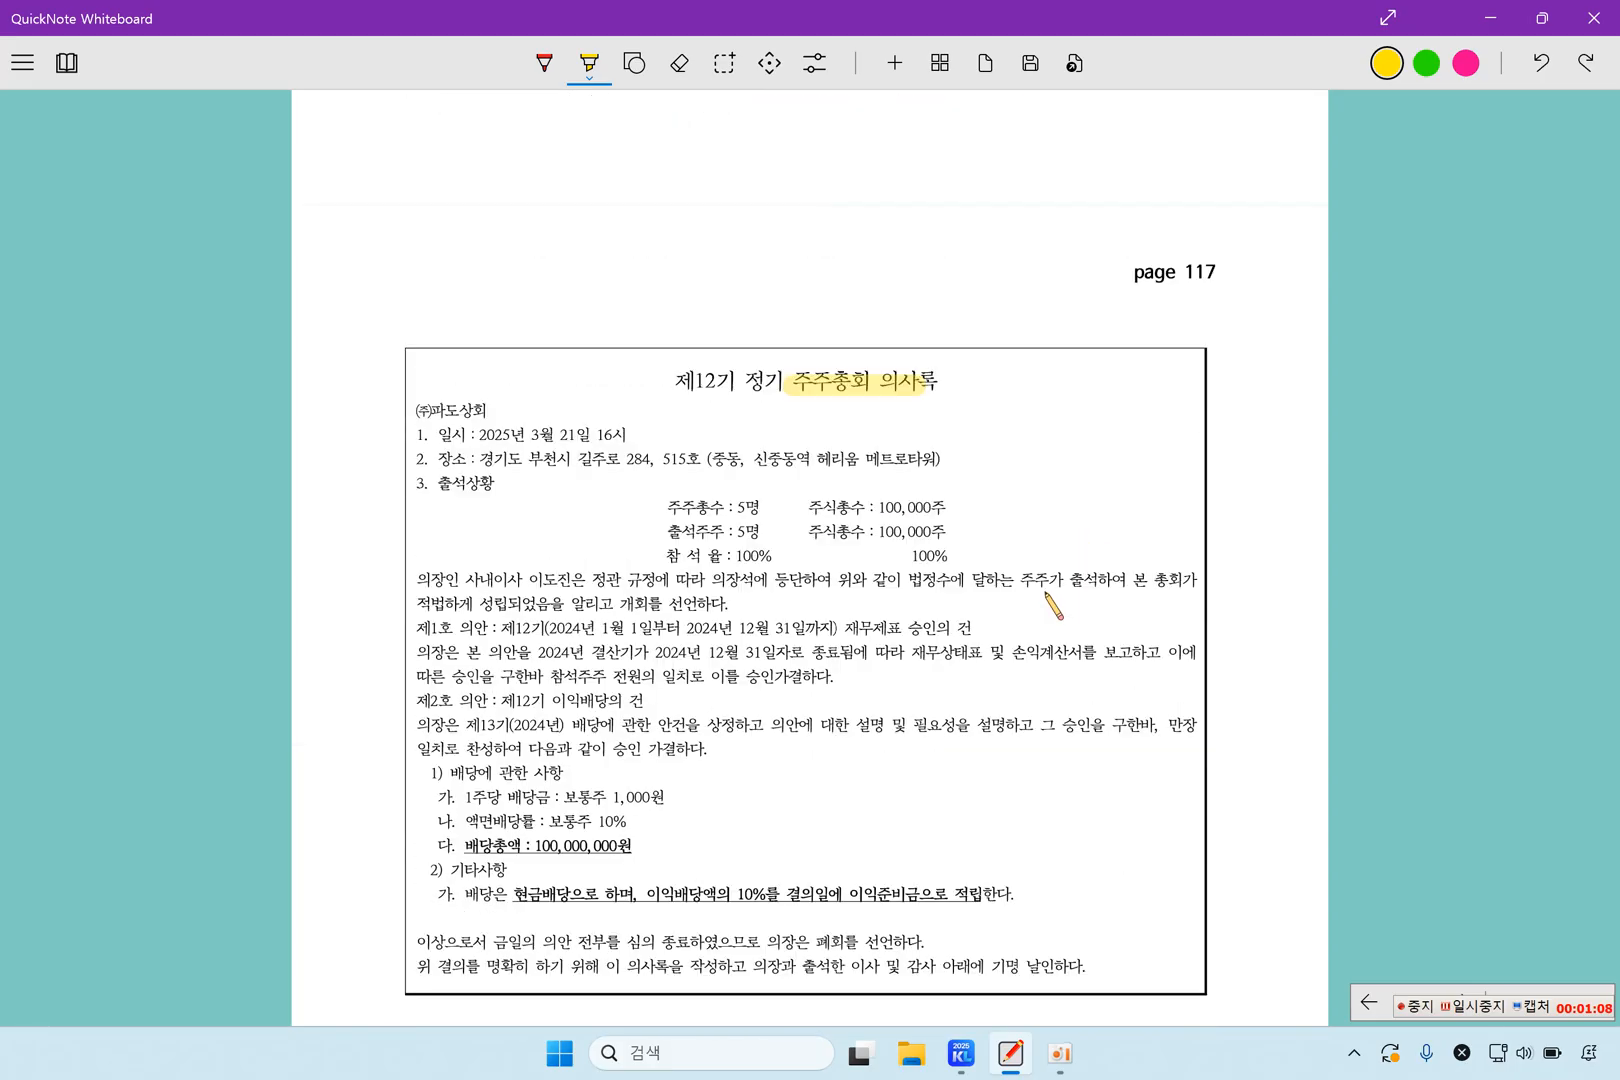
{"action": "scroll", "coordinate": [1053, 605], "scroll_direction": "down", "scroll_amount": 2}
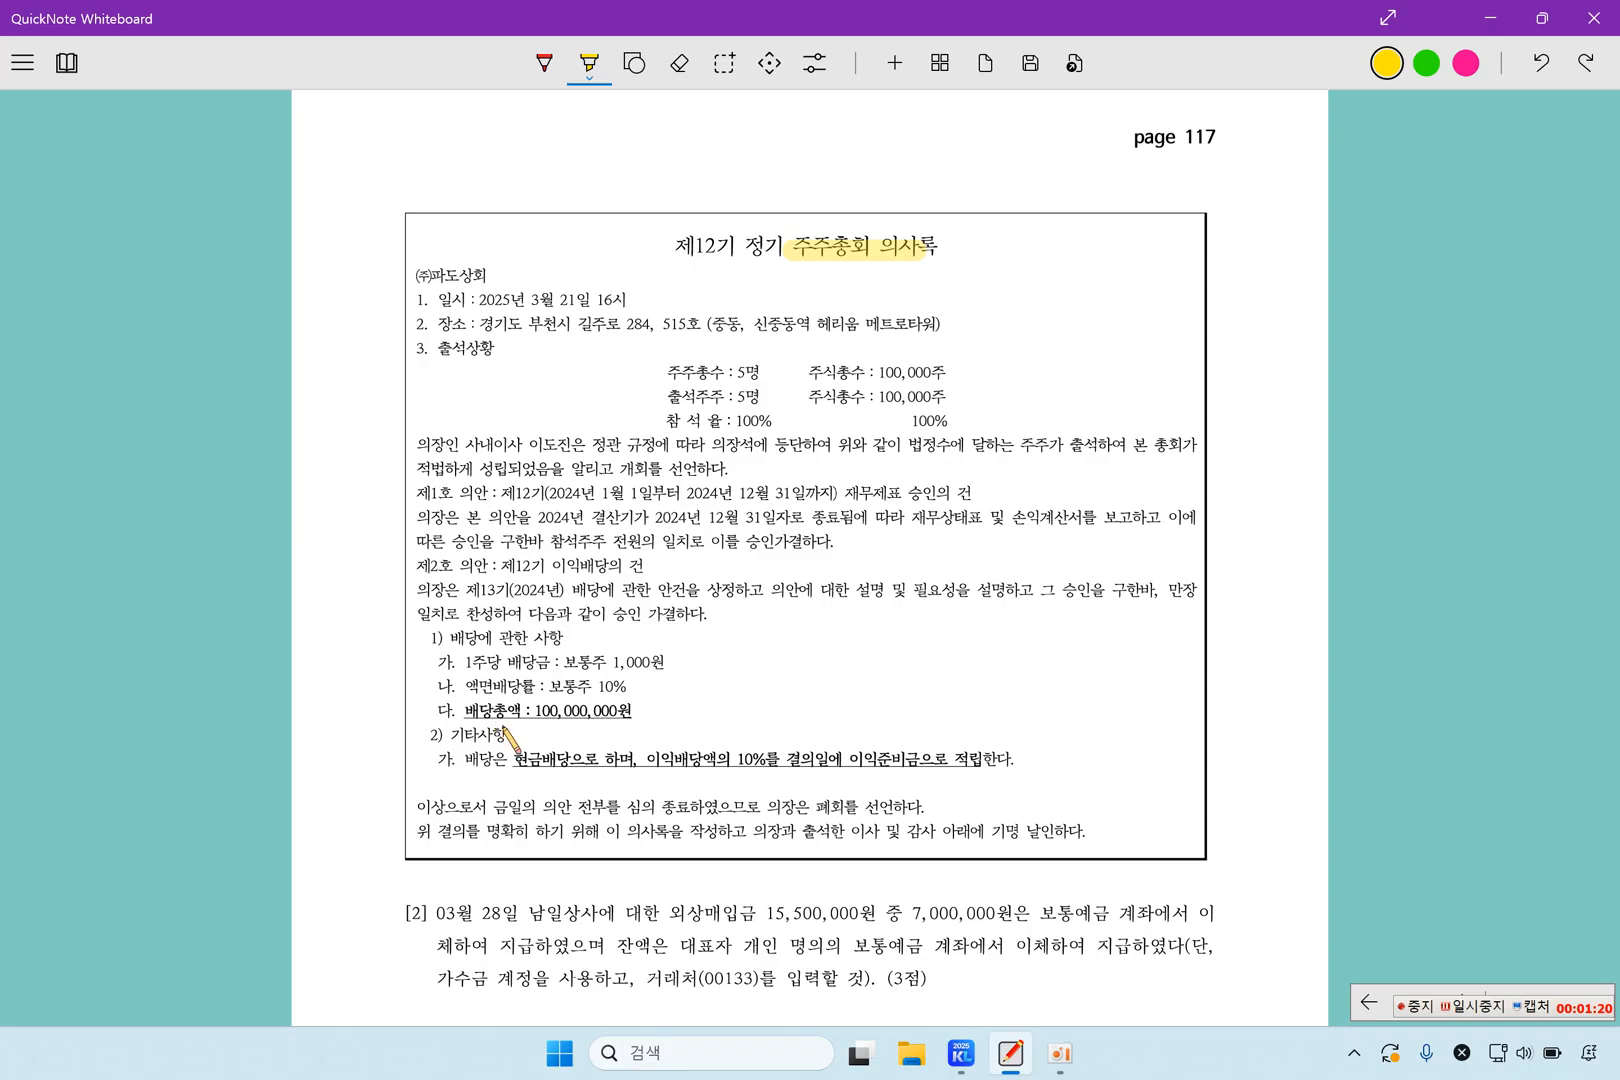
{"action": "left_click_drag", "start_coordinate": [467, 706], "coordinate": [628, 708]}
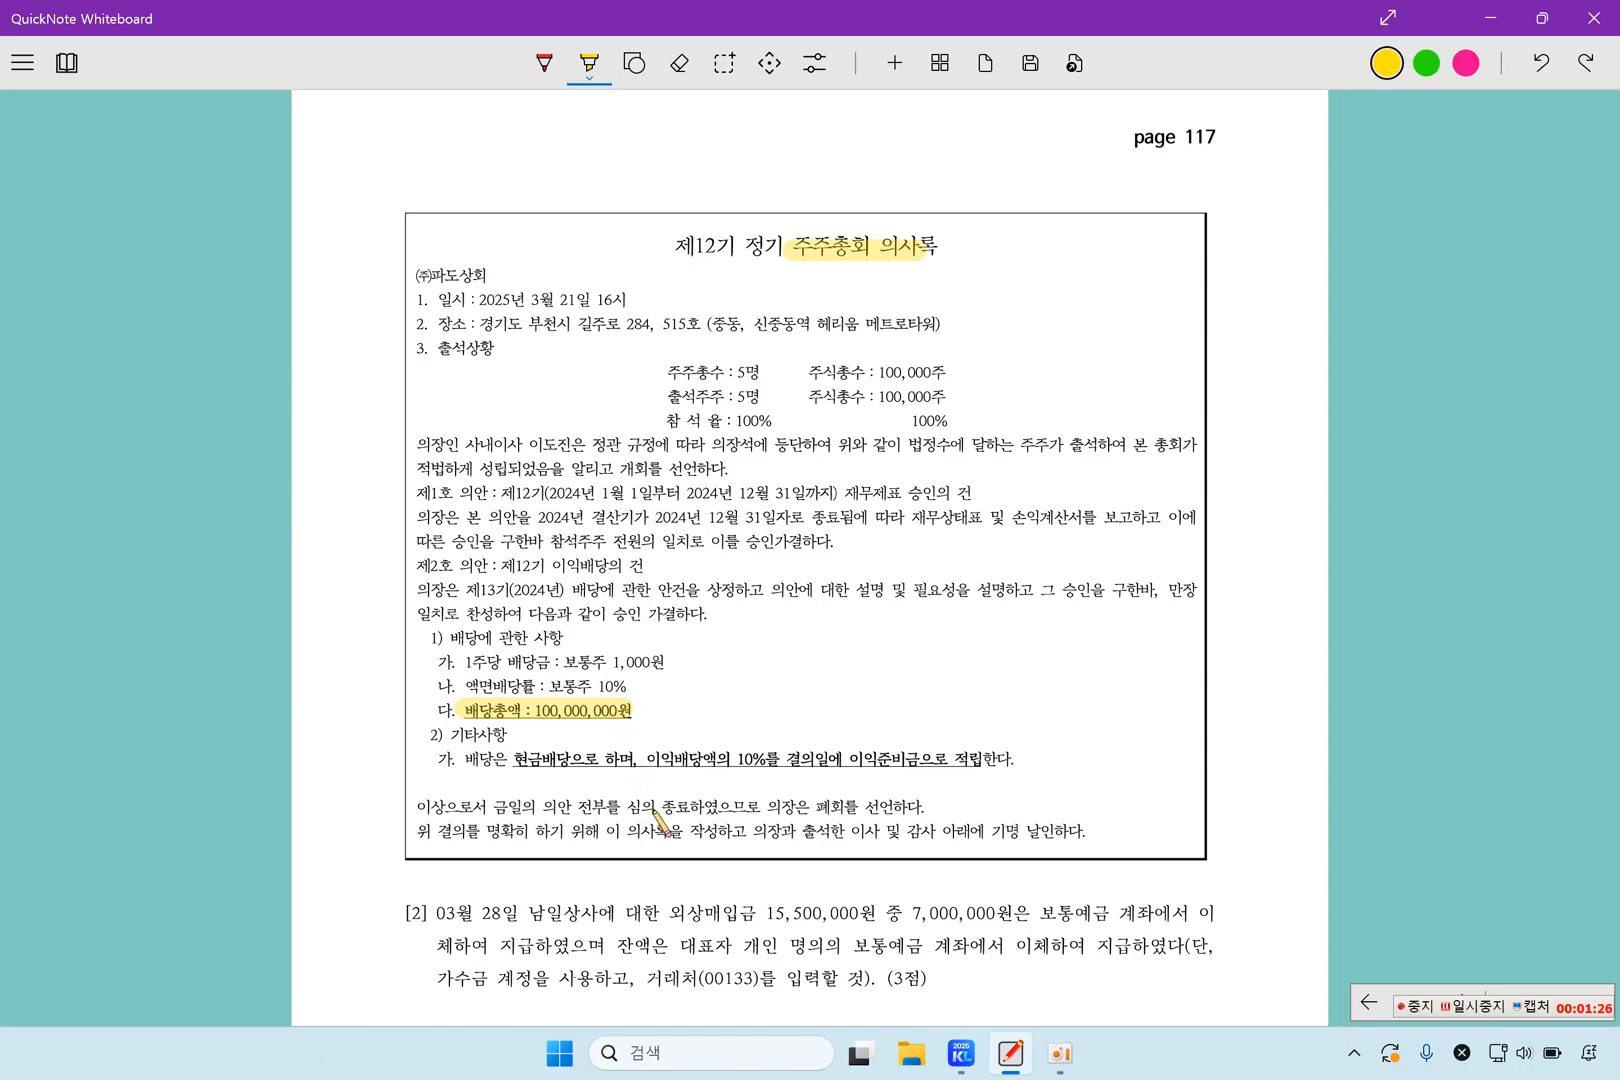
{"action": "left_click_drag", "start_coordinate": [511, 766], "coordinate": [566, 766]}
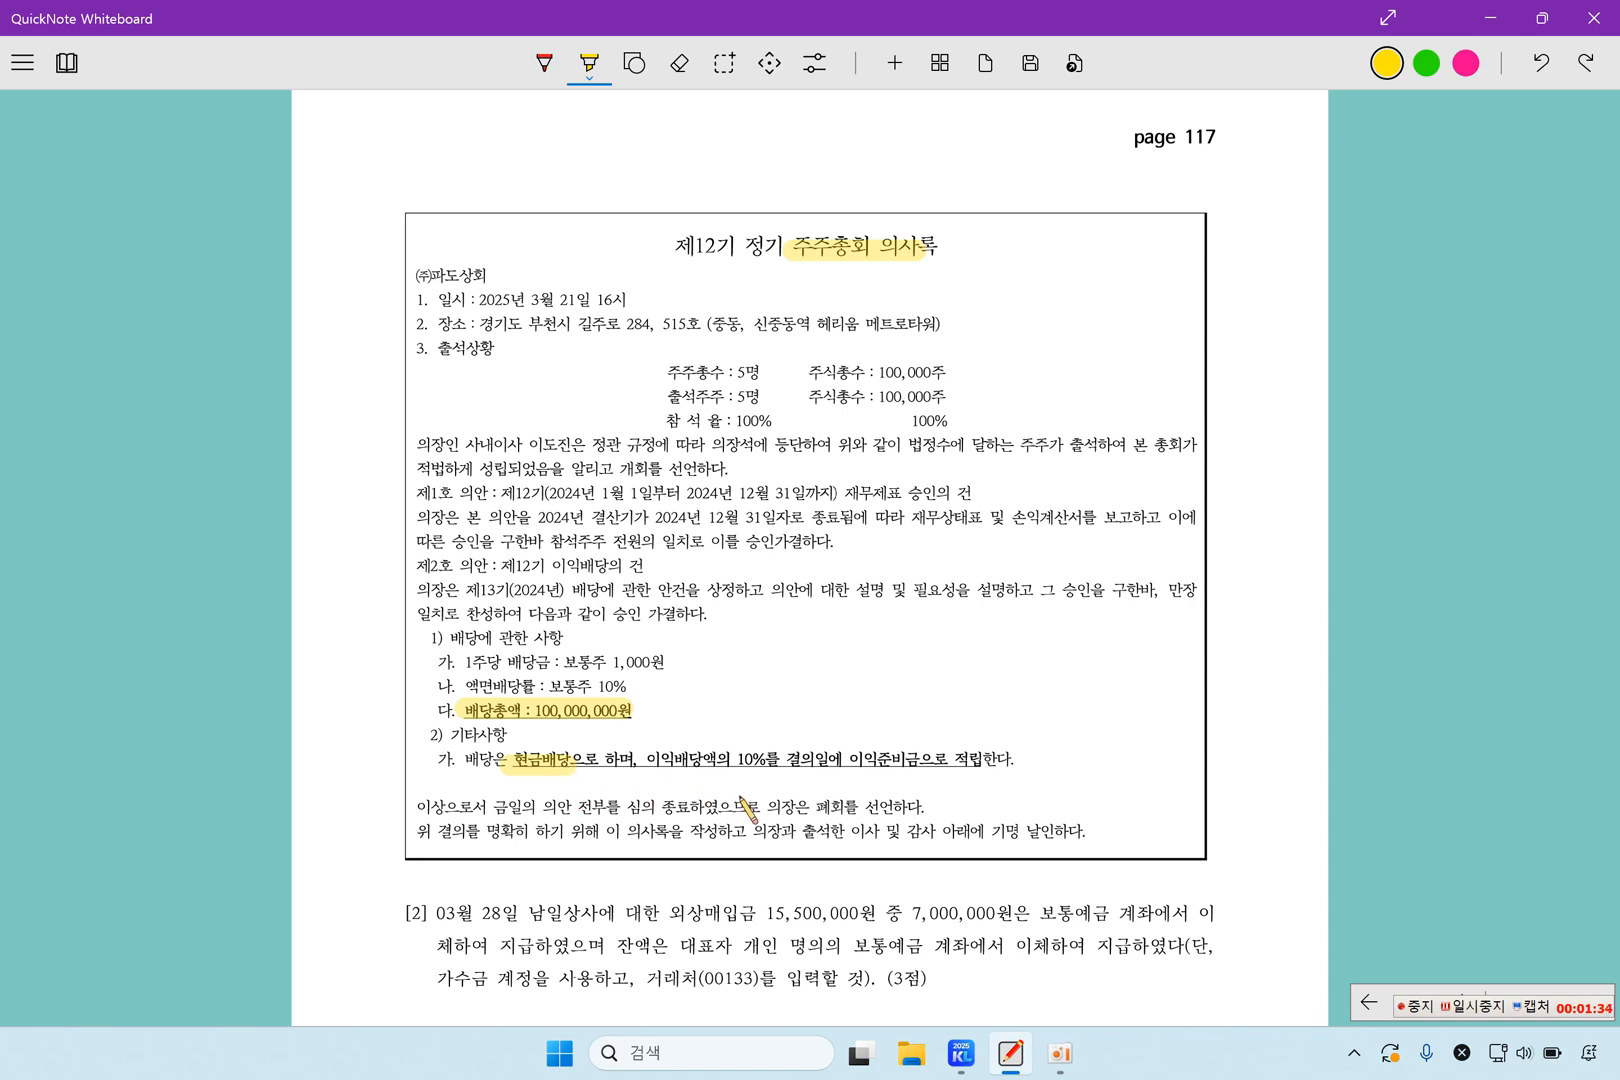
{"action": "left_click_drag", "start_coordinate": [728, 760], "coordinate": [980, 762]}
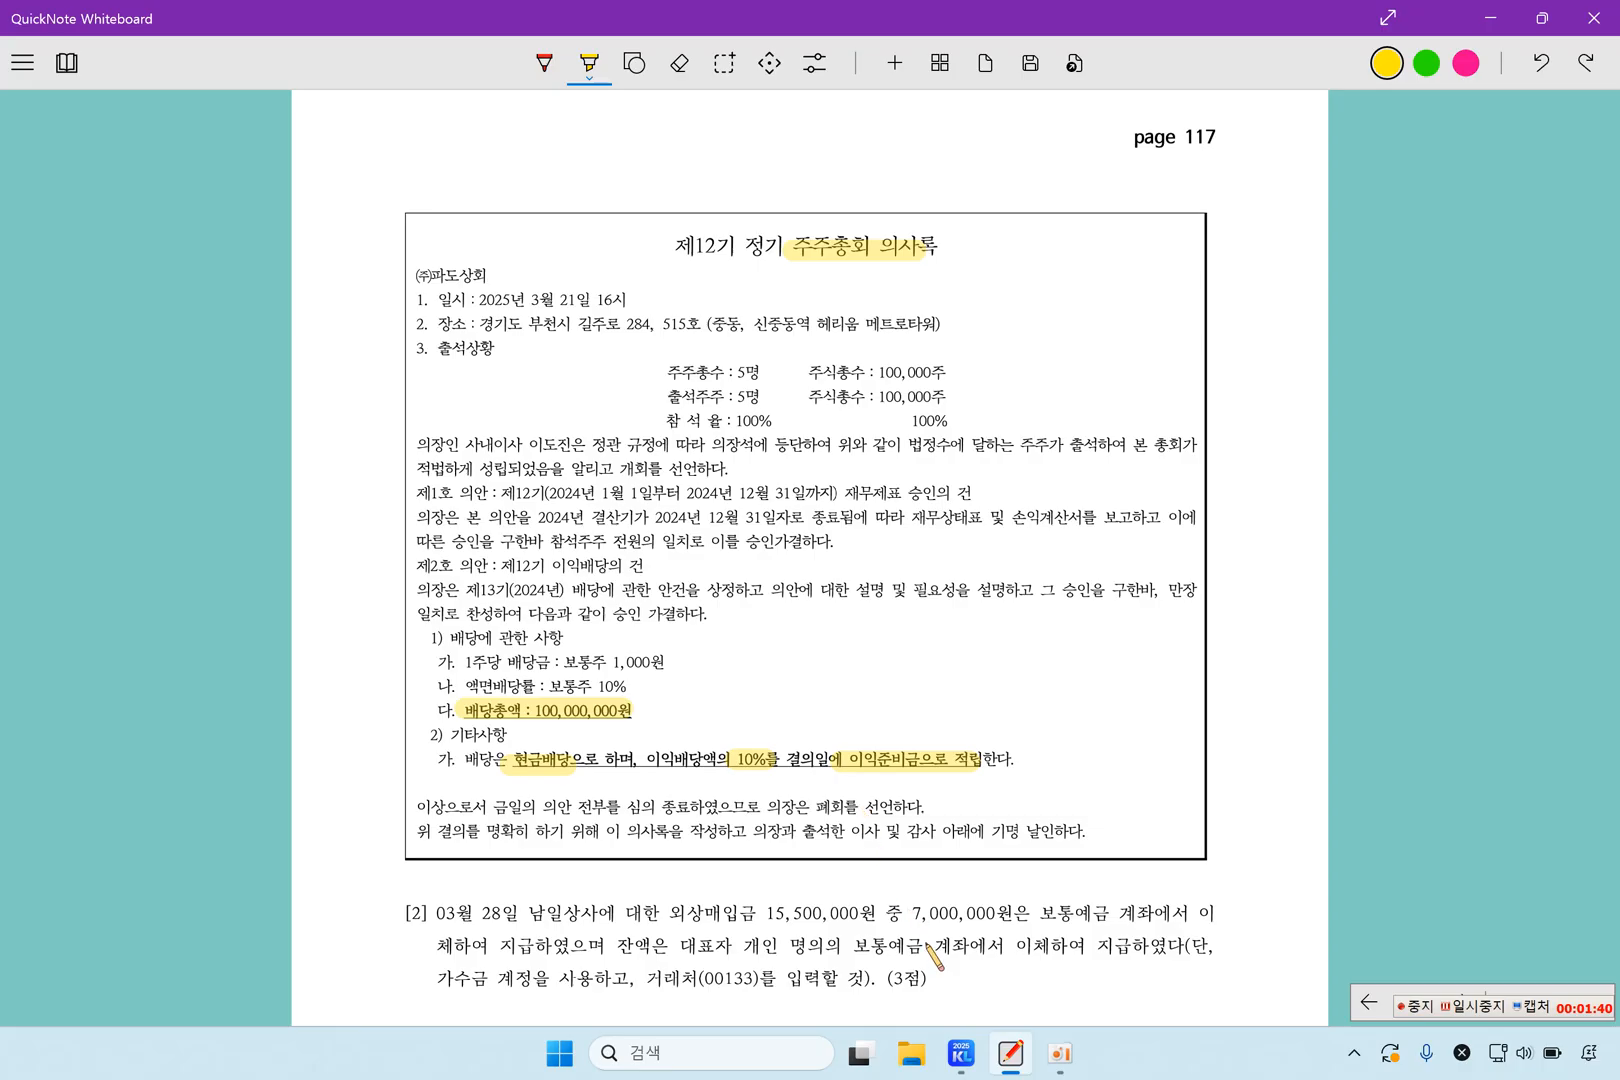
Switch to KcLep, open 일반전표입력 and set the voucher date to March 21
{"action": "left_click", "coordinate": [961, 1052]}
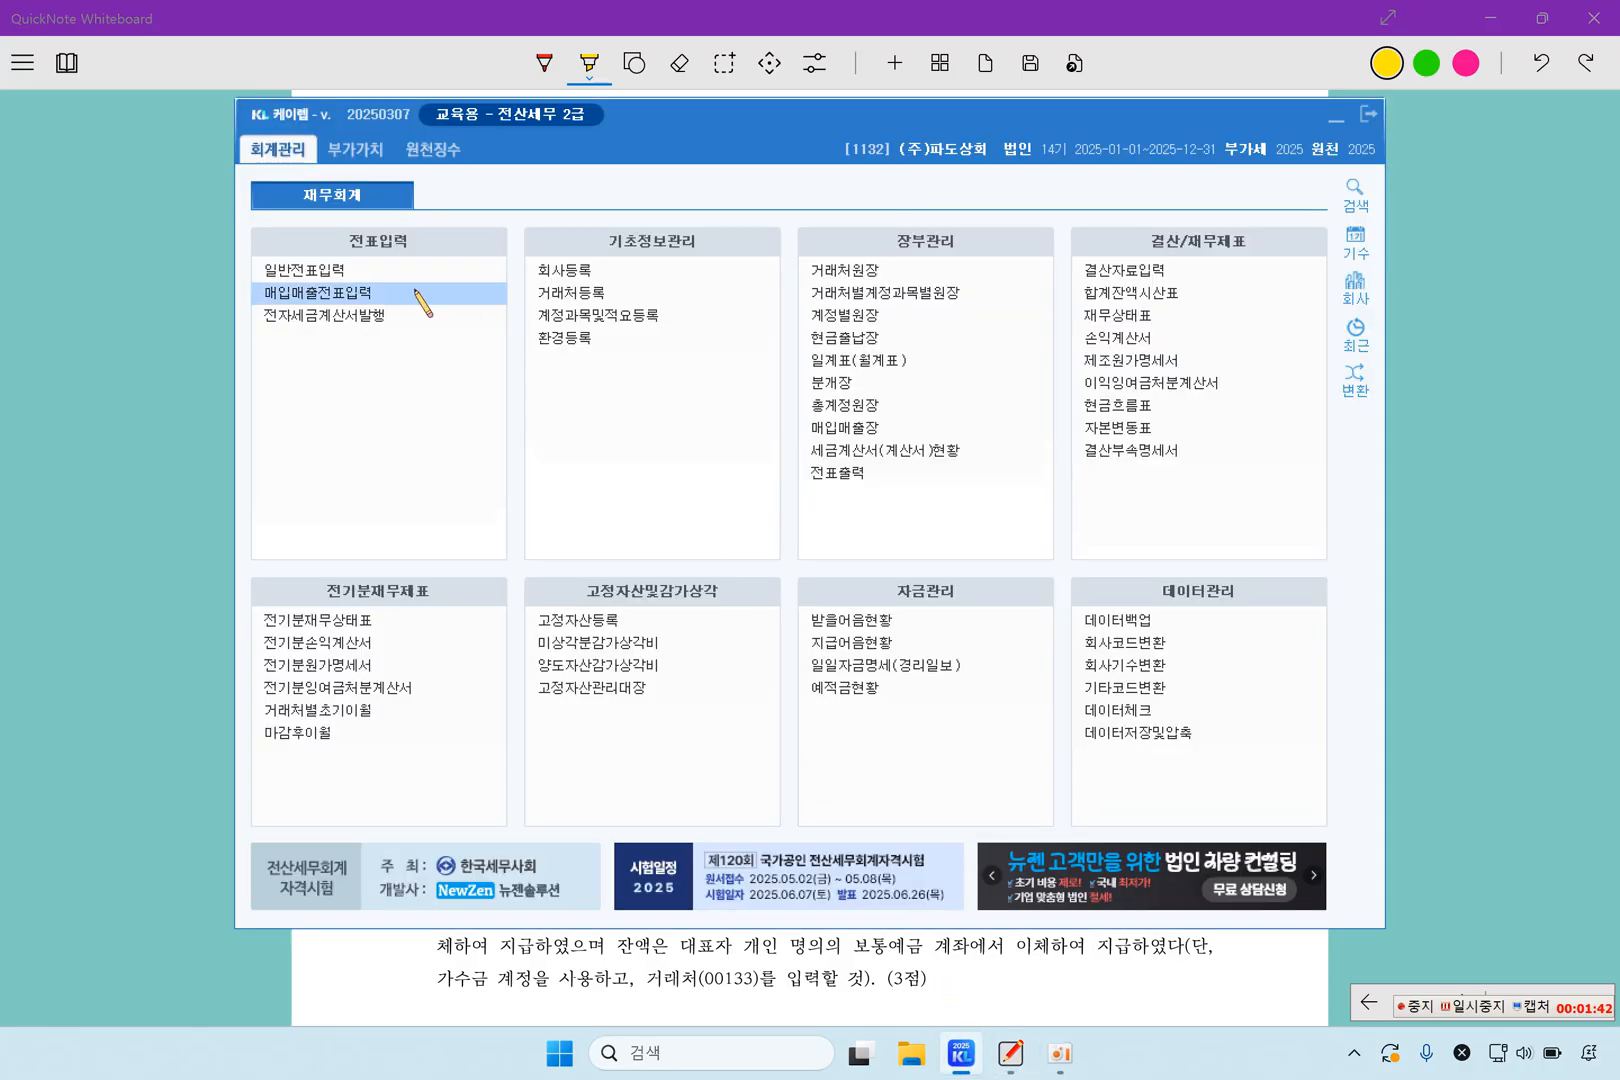
{"action": "left_click", "coordinate": [365, 275]}
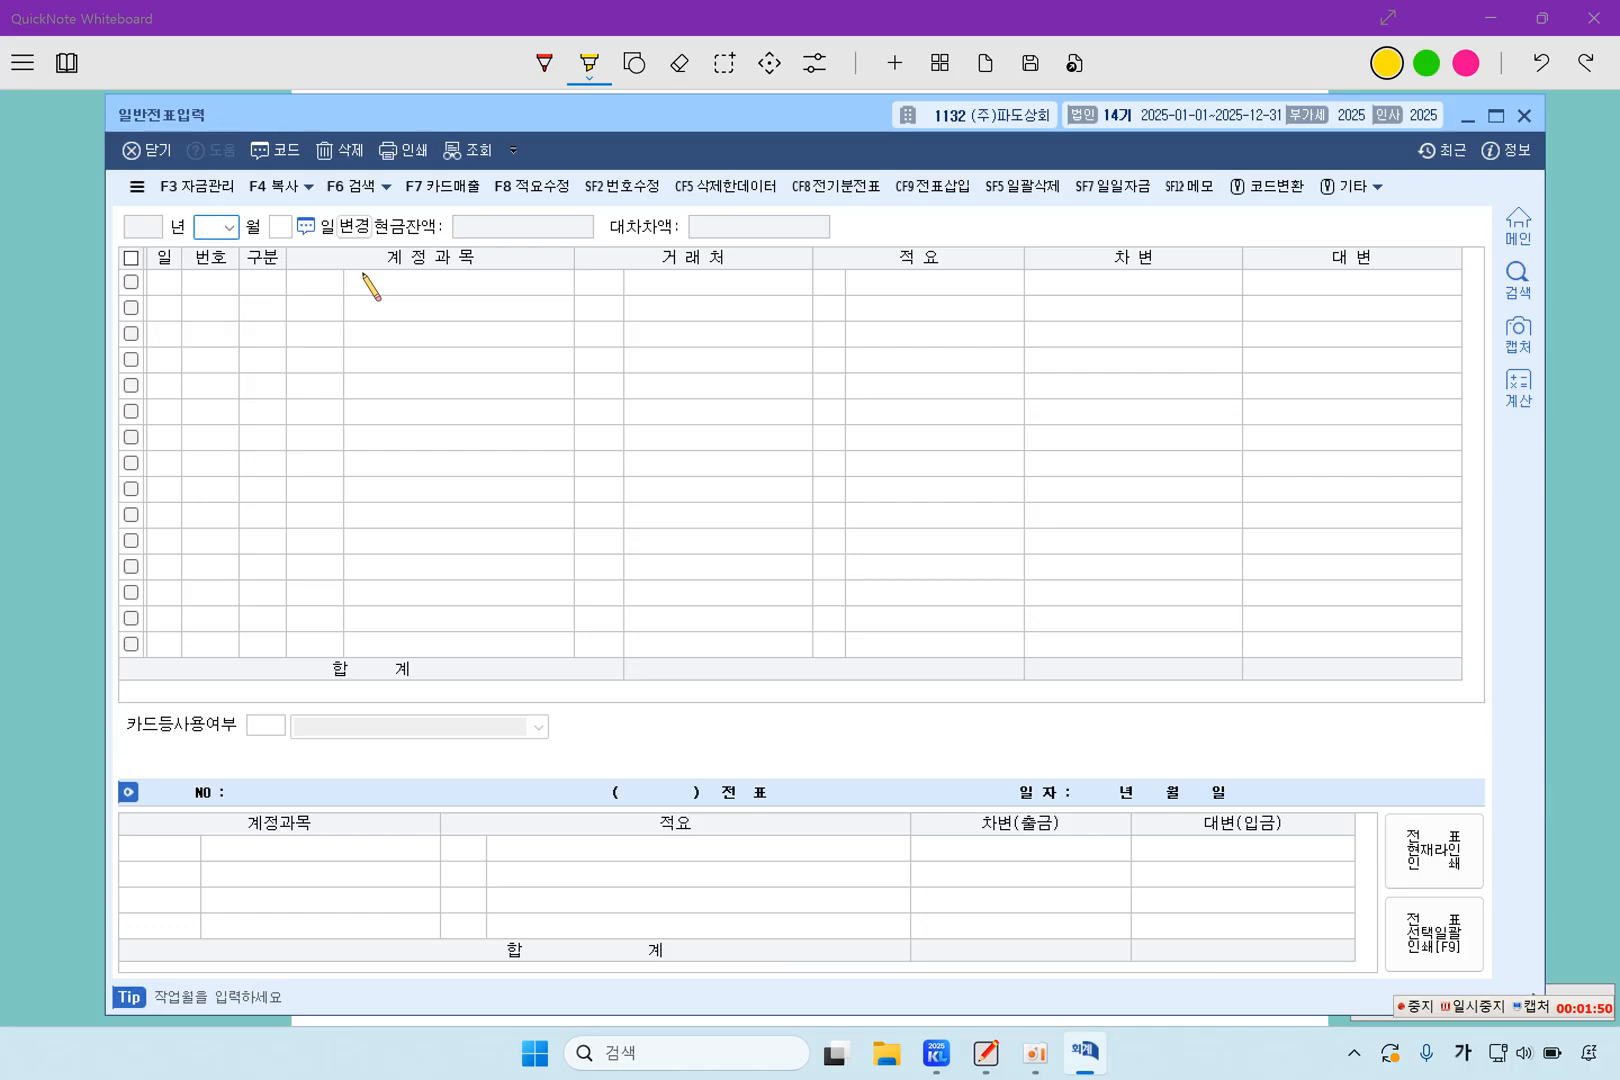
{"action": "type", "text": "3"}
{"action": "key", "text": "Return"}
{"action": "type", "text": "21"}
{"action": "key", "text": "Return"}
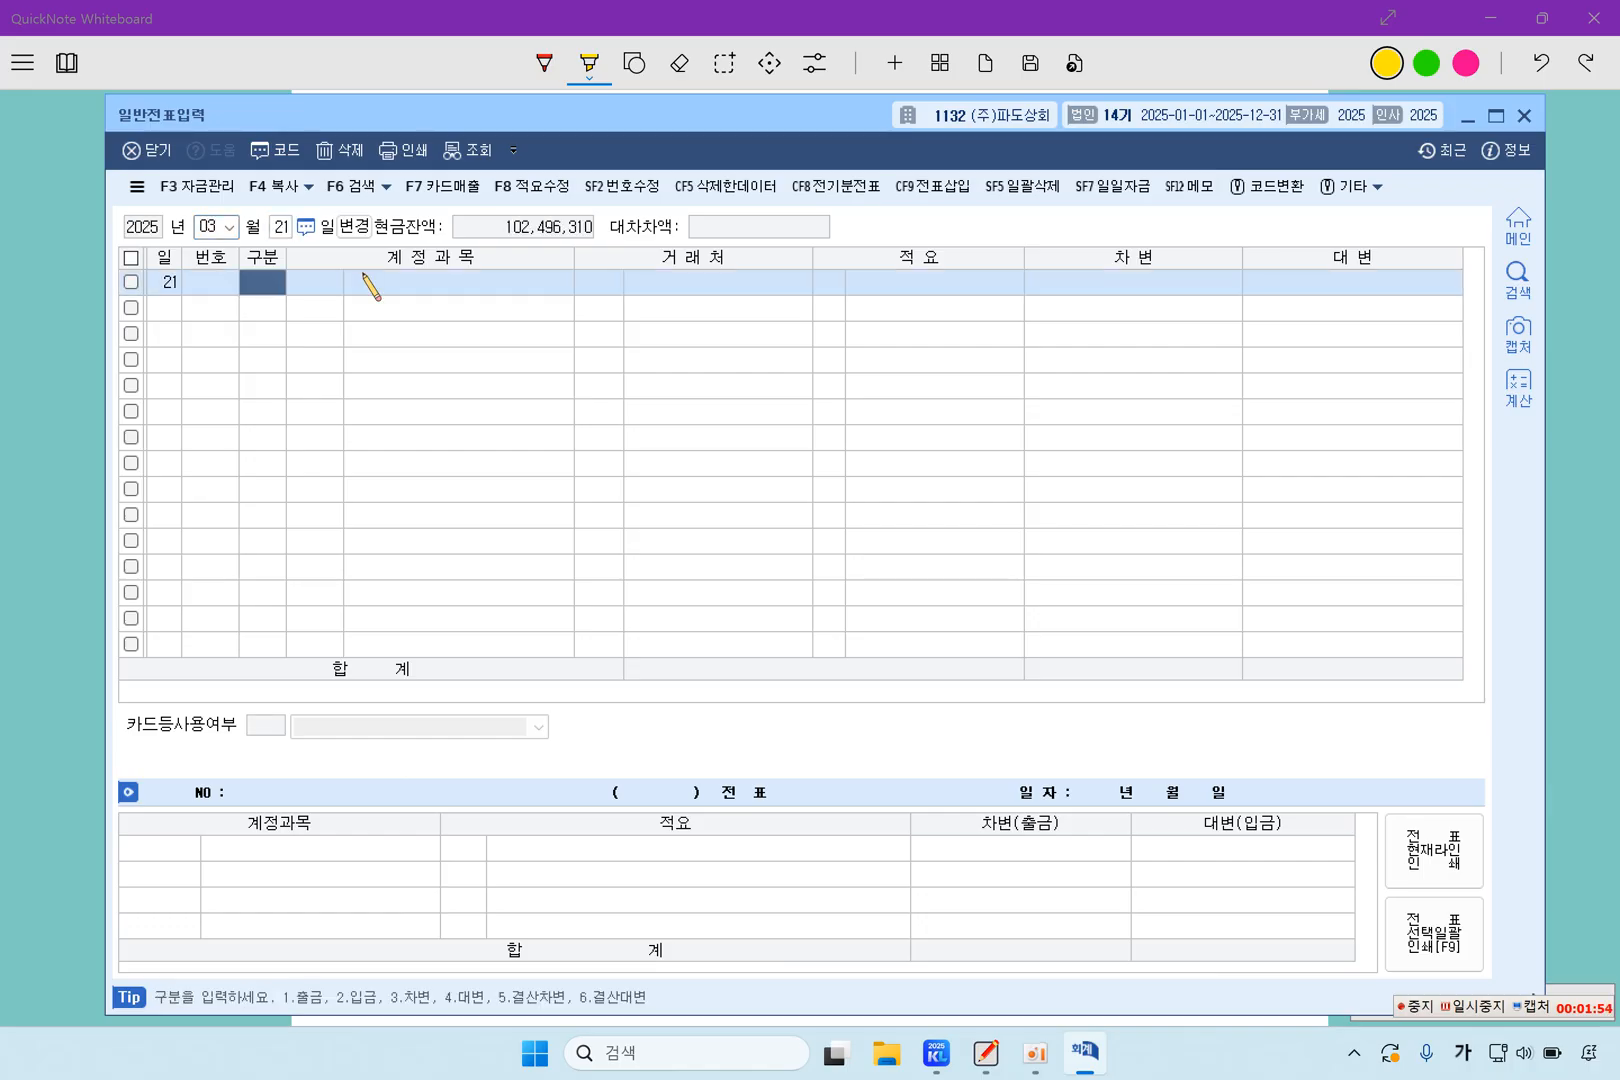
Enter a debit line for account 0375 이월이익잉여금 with 110,000,000, leaving the client and description blank
{"action": "type", "text": "3"}
{"action": "key", "text": "Return"}
{"action": "key", "text": "F2"}
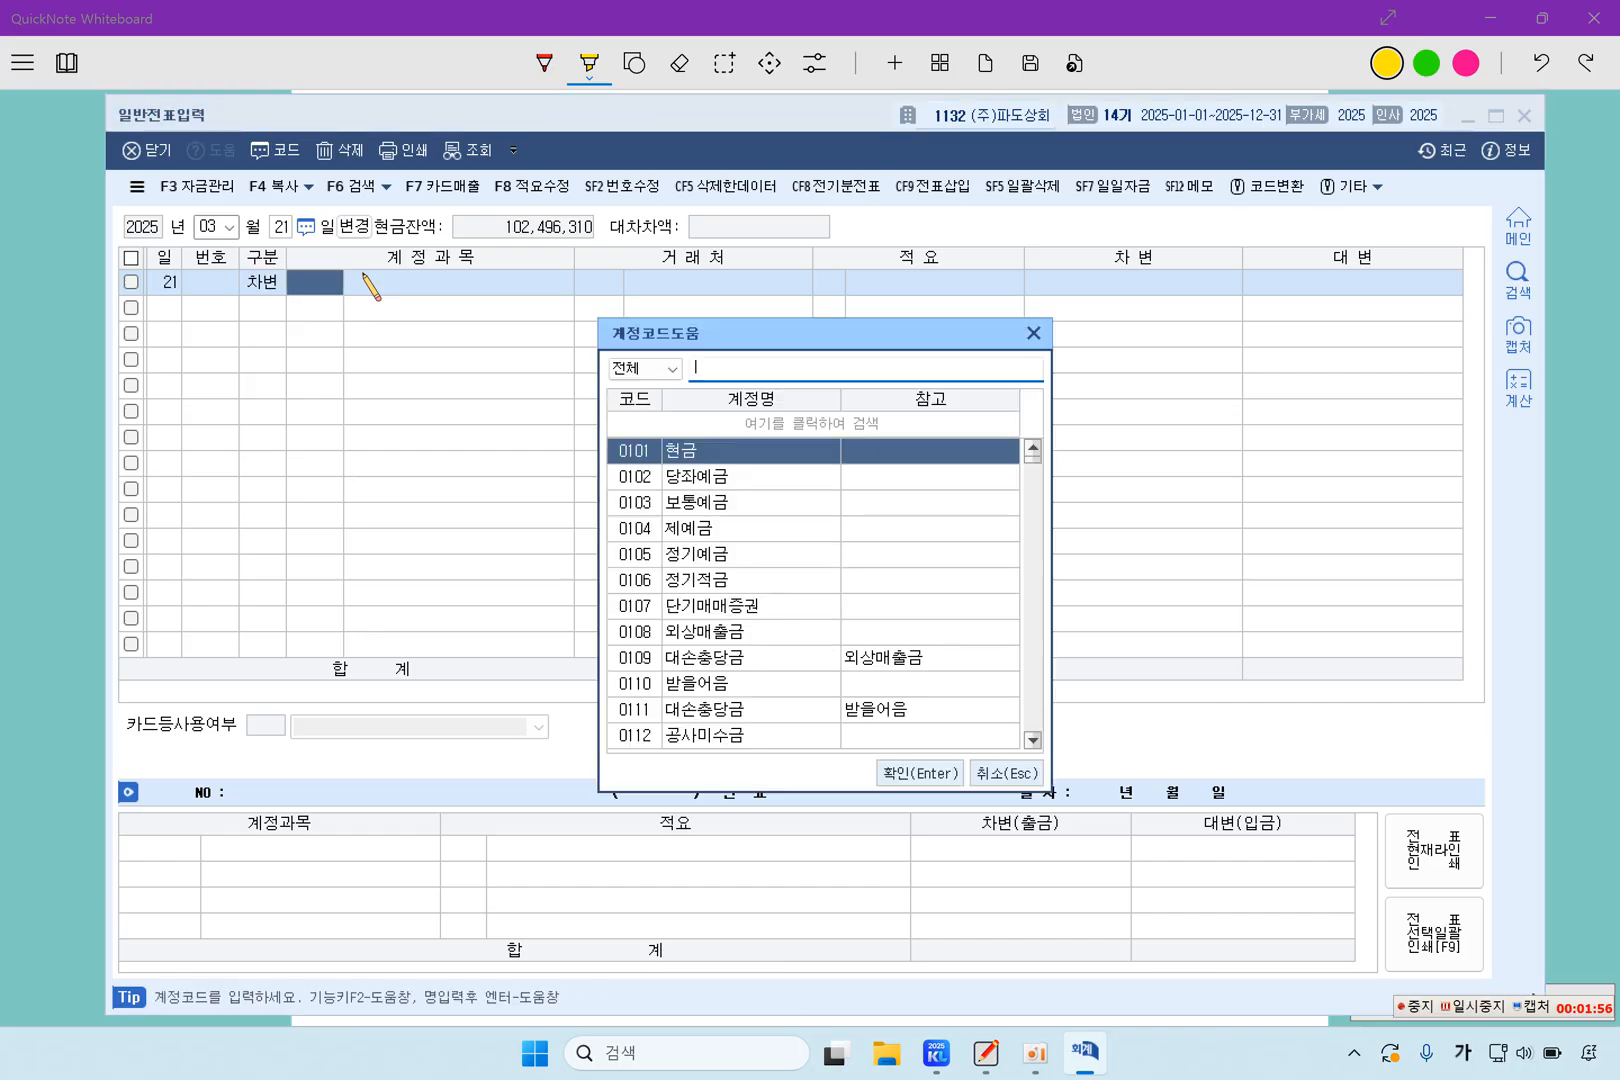
{"action": "type", "text": "이월이"}
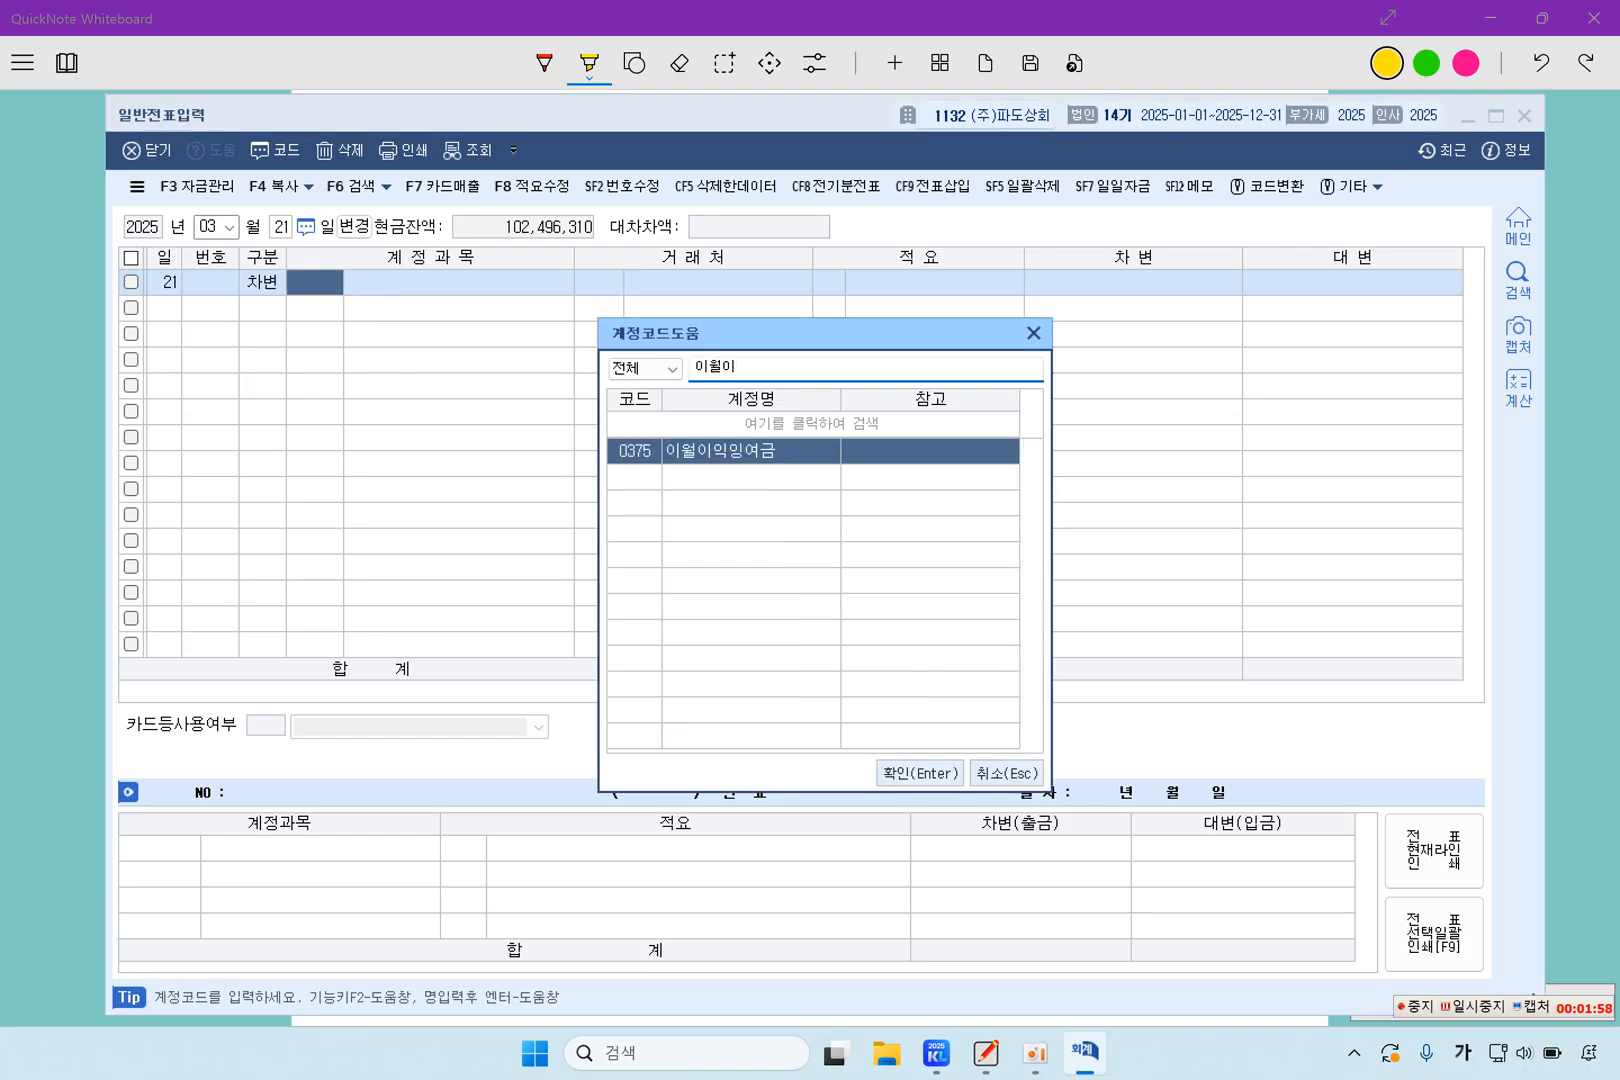
{"action": "key", "text": "Return"}
{"action": "key", "text": "Return"}
{"action": "key", "text": "Return"}
{"action": "key", "text": "Return"}
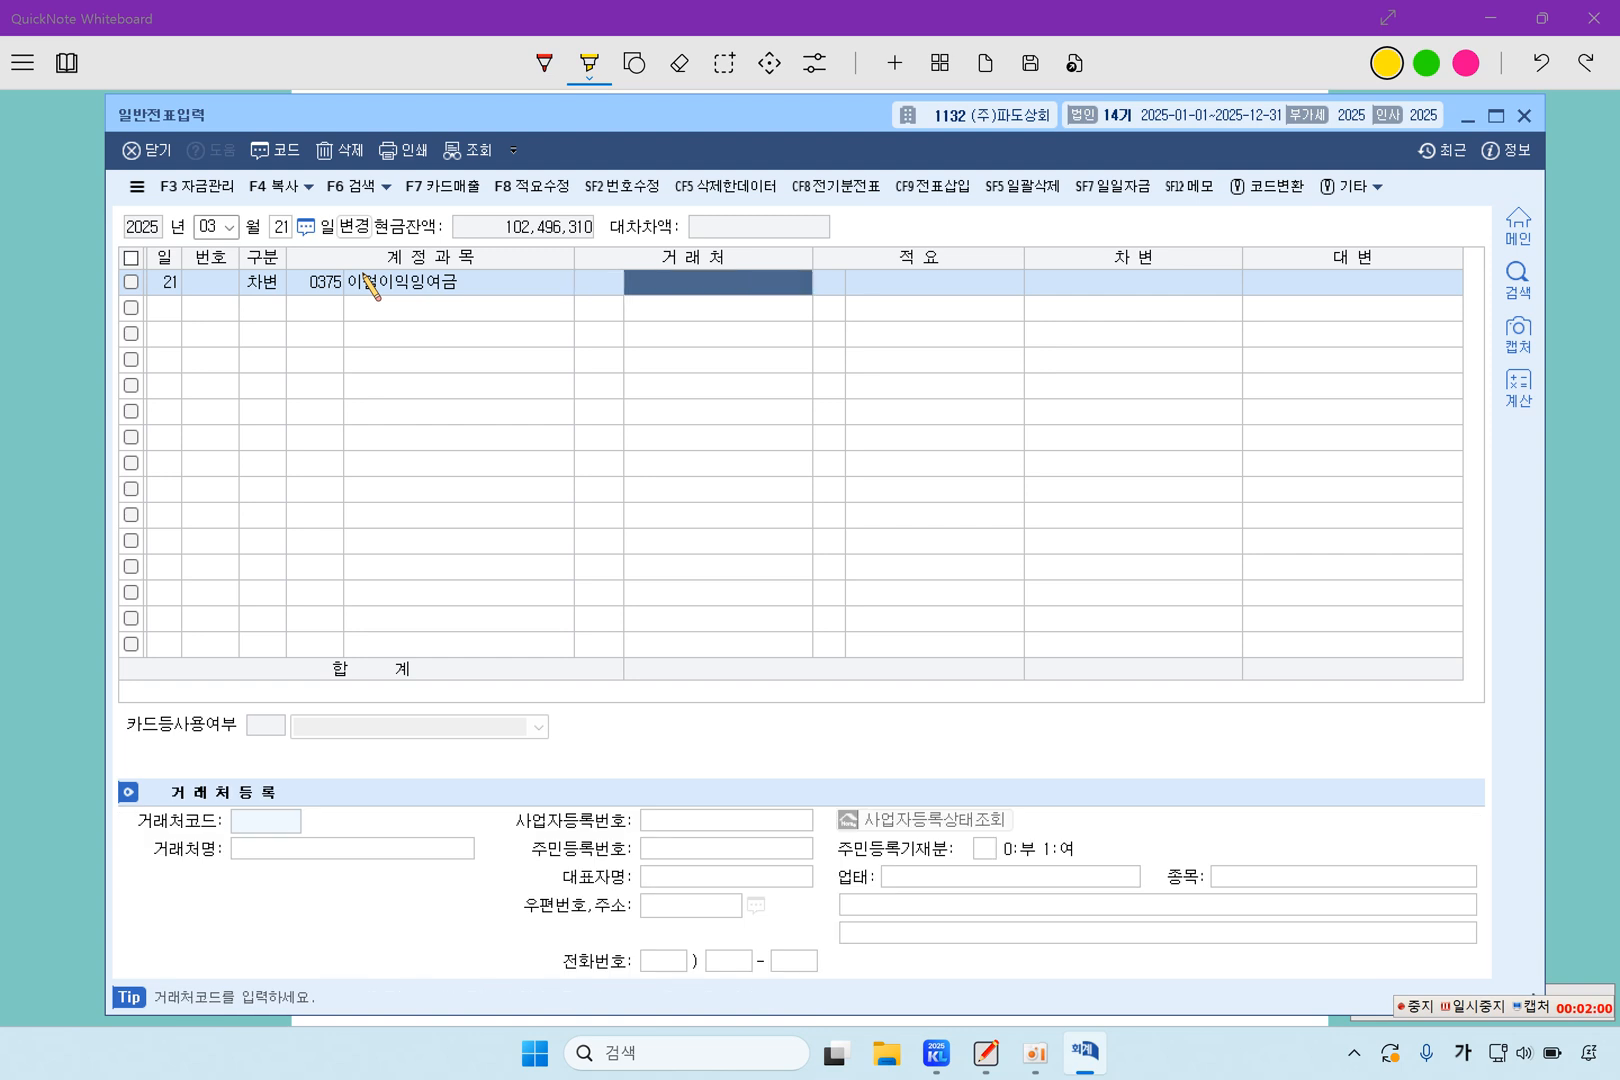
{"action": "key", "text": "Return"}
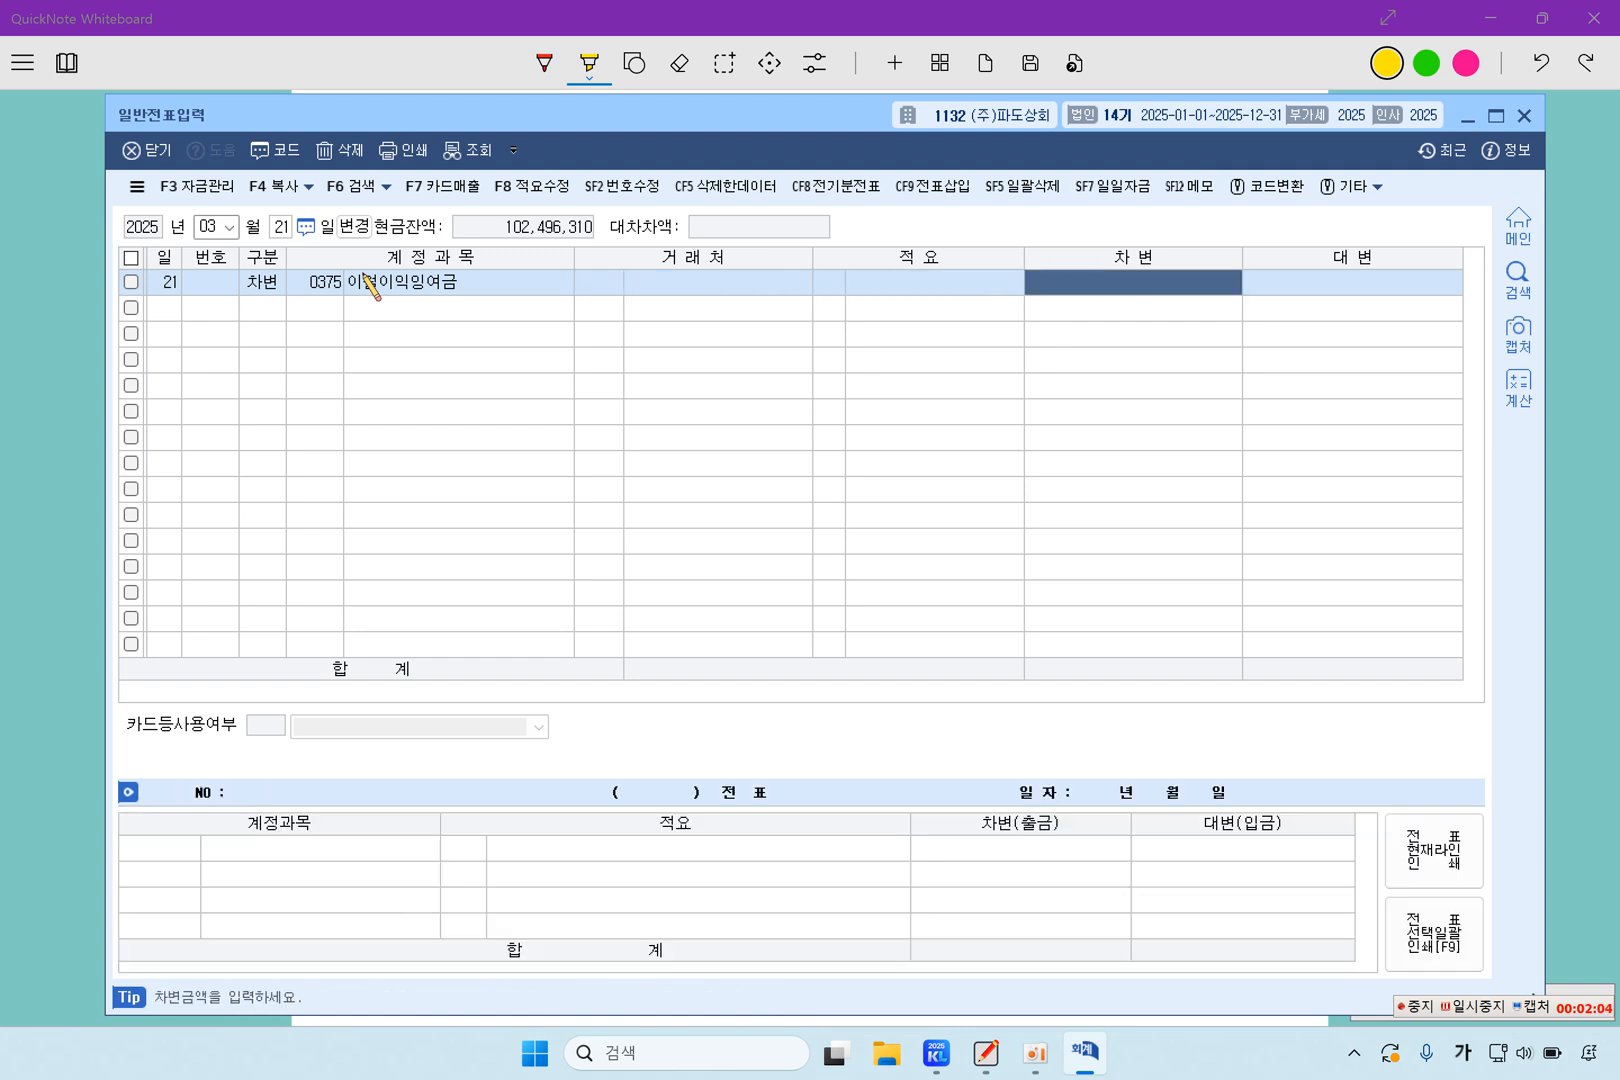
{"action": "type", "text": "110"}
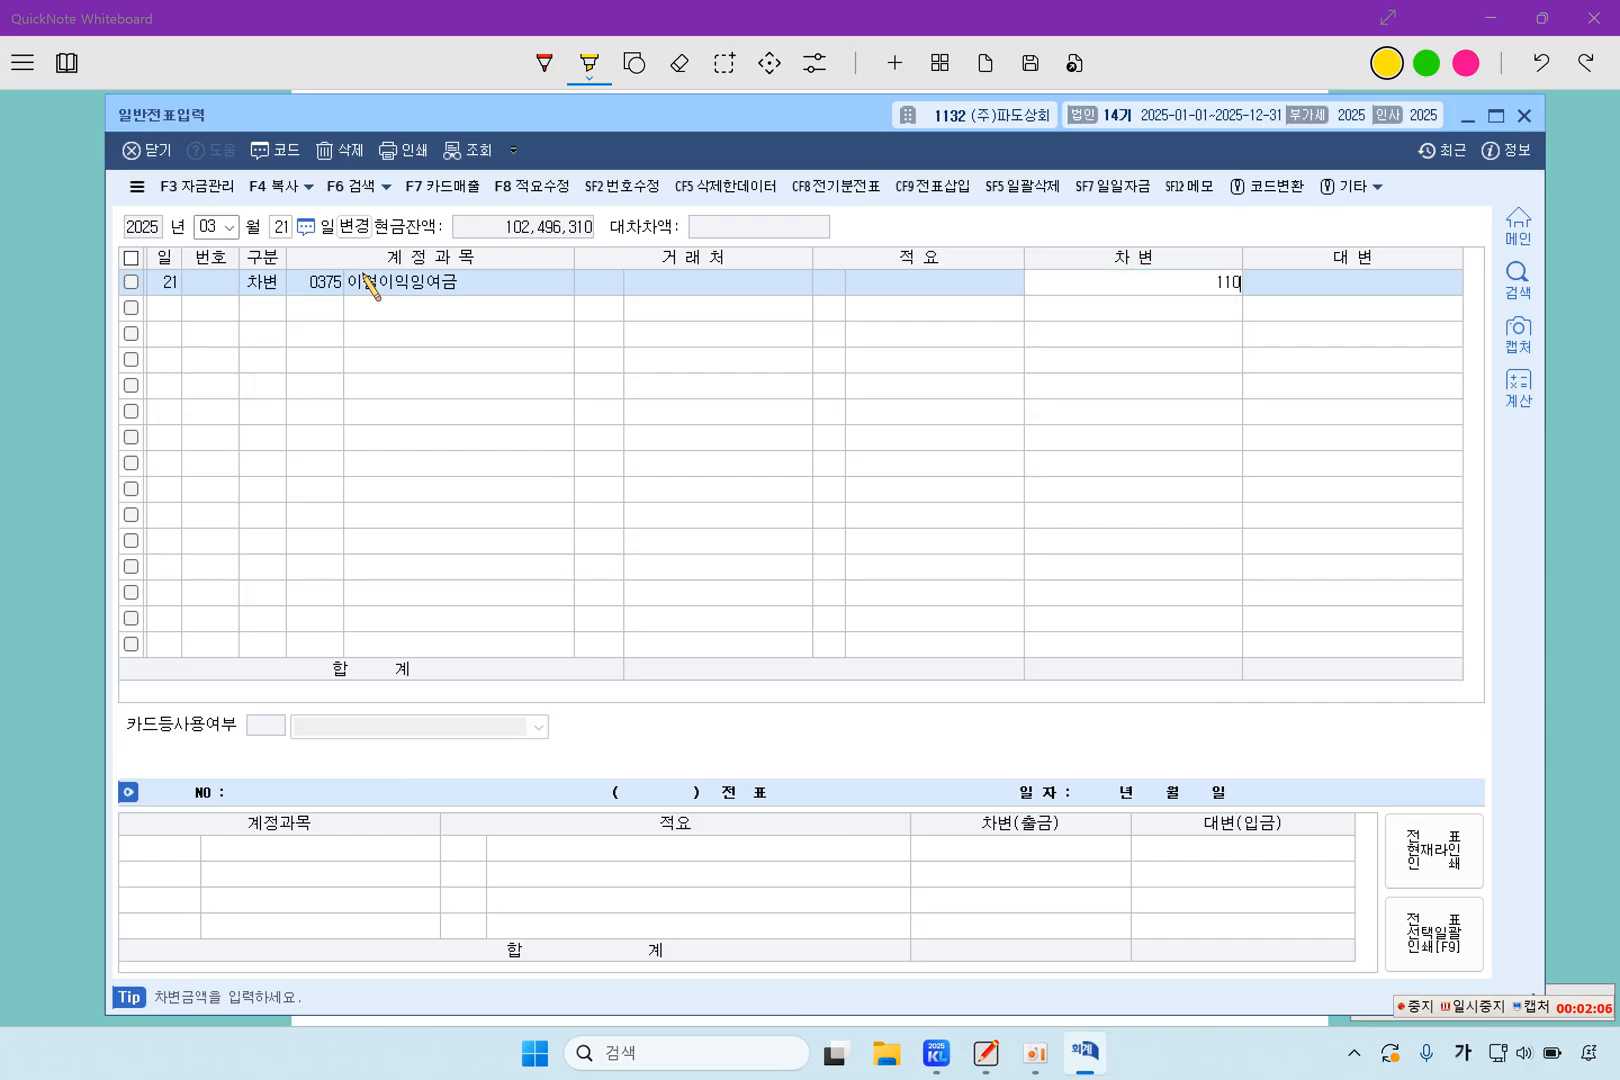
{"action": "type", "text": ",000,000"}
{"action": "key", "text": "Return"}
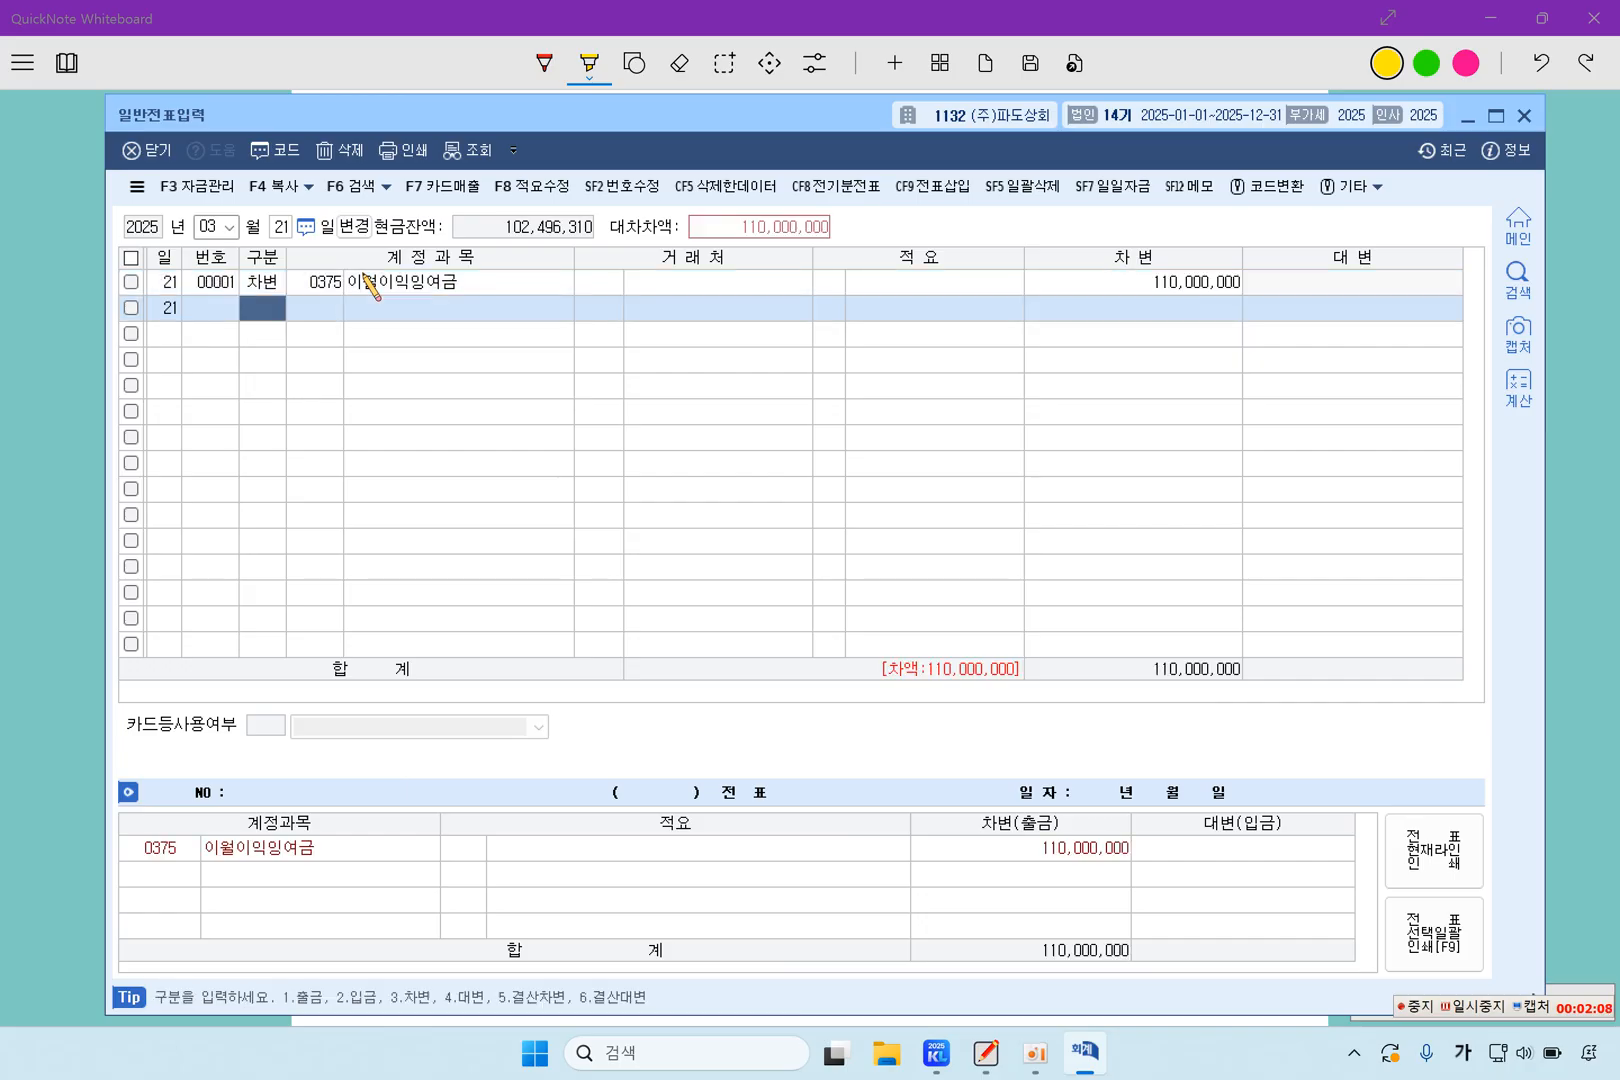
Add a credit line for account 0265 미지급배당금 and set its amount to 100,000,000
{"action": "key", "text": "4"}
{"action": "key", "text": "Return"}
{"action": "key", "text": "F2"}
{"action": "type", "text": "미지"}
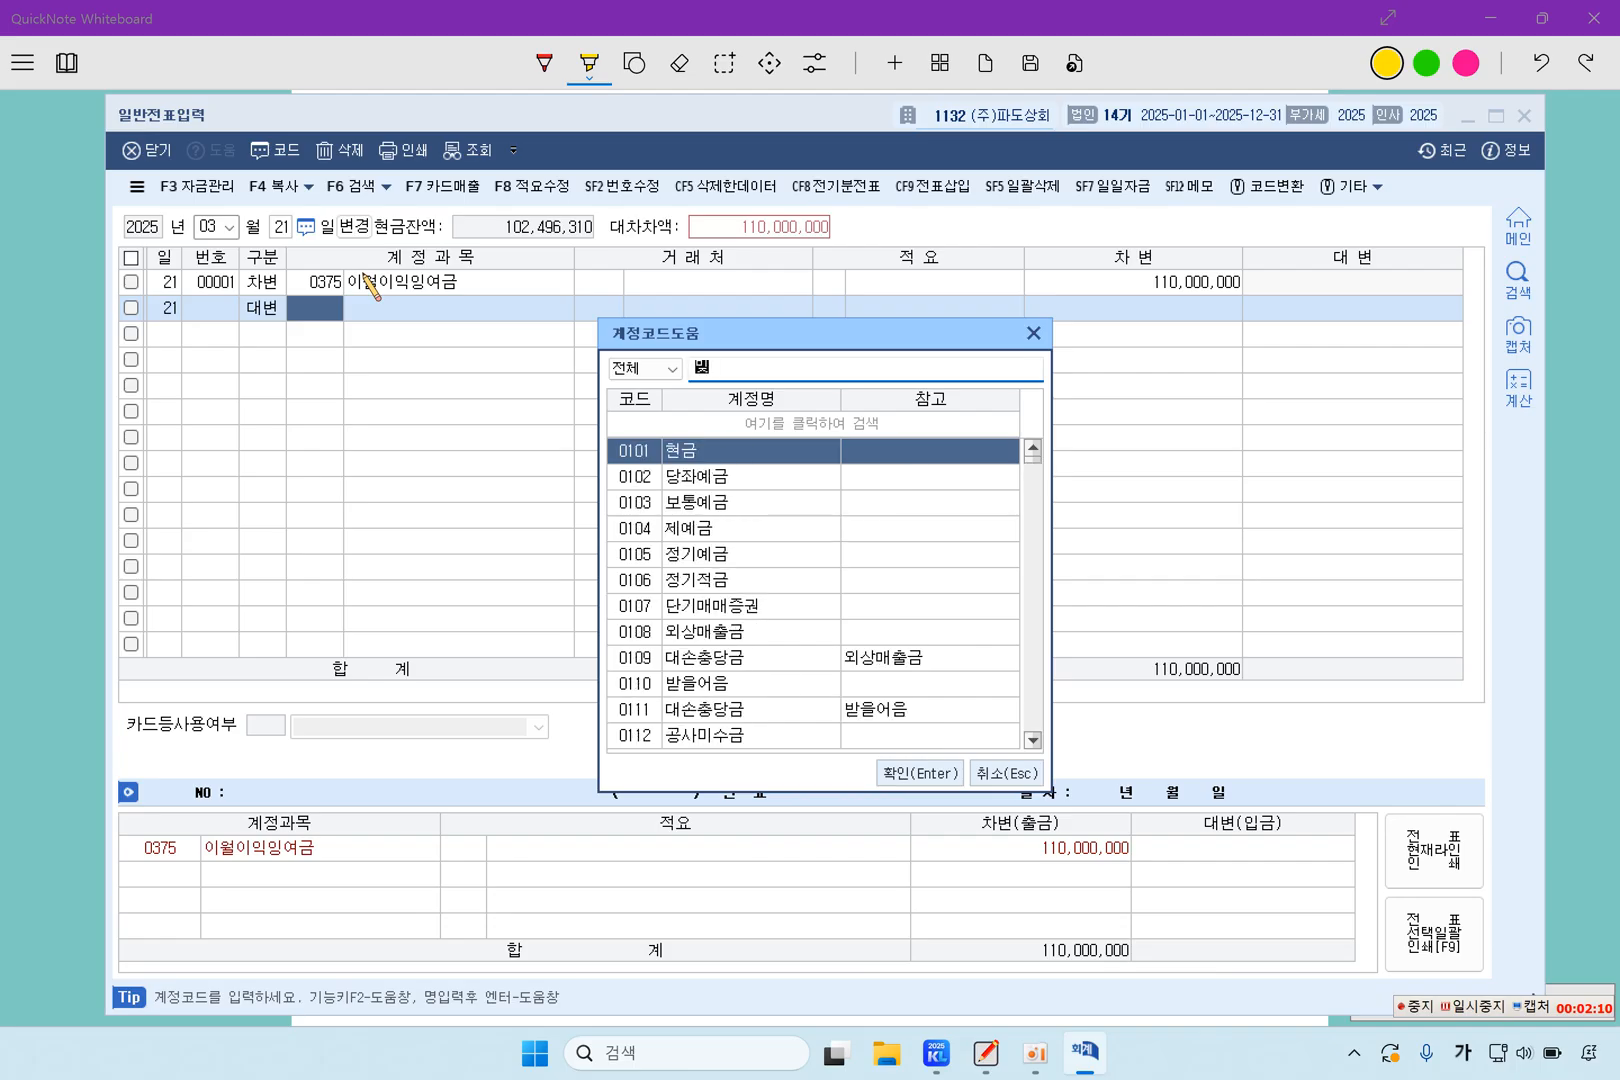
{"action": "type", "text": "급배당금"}
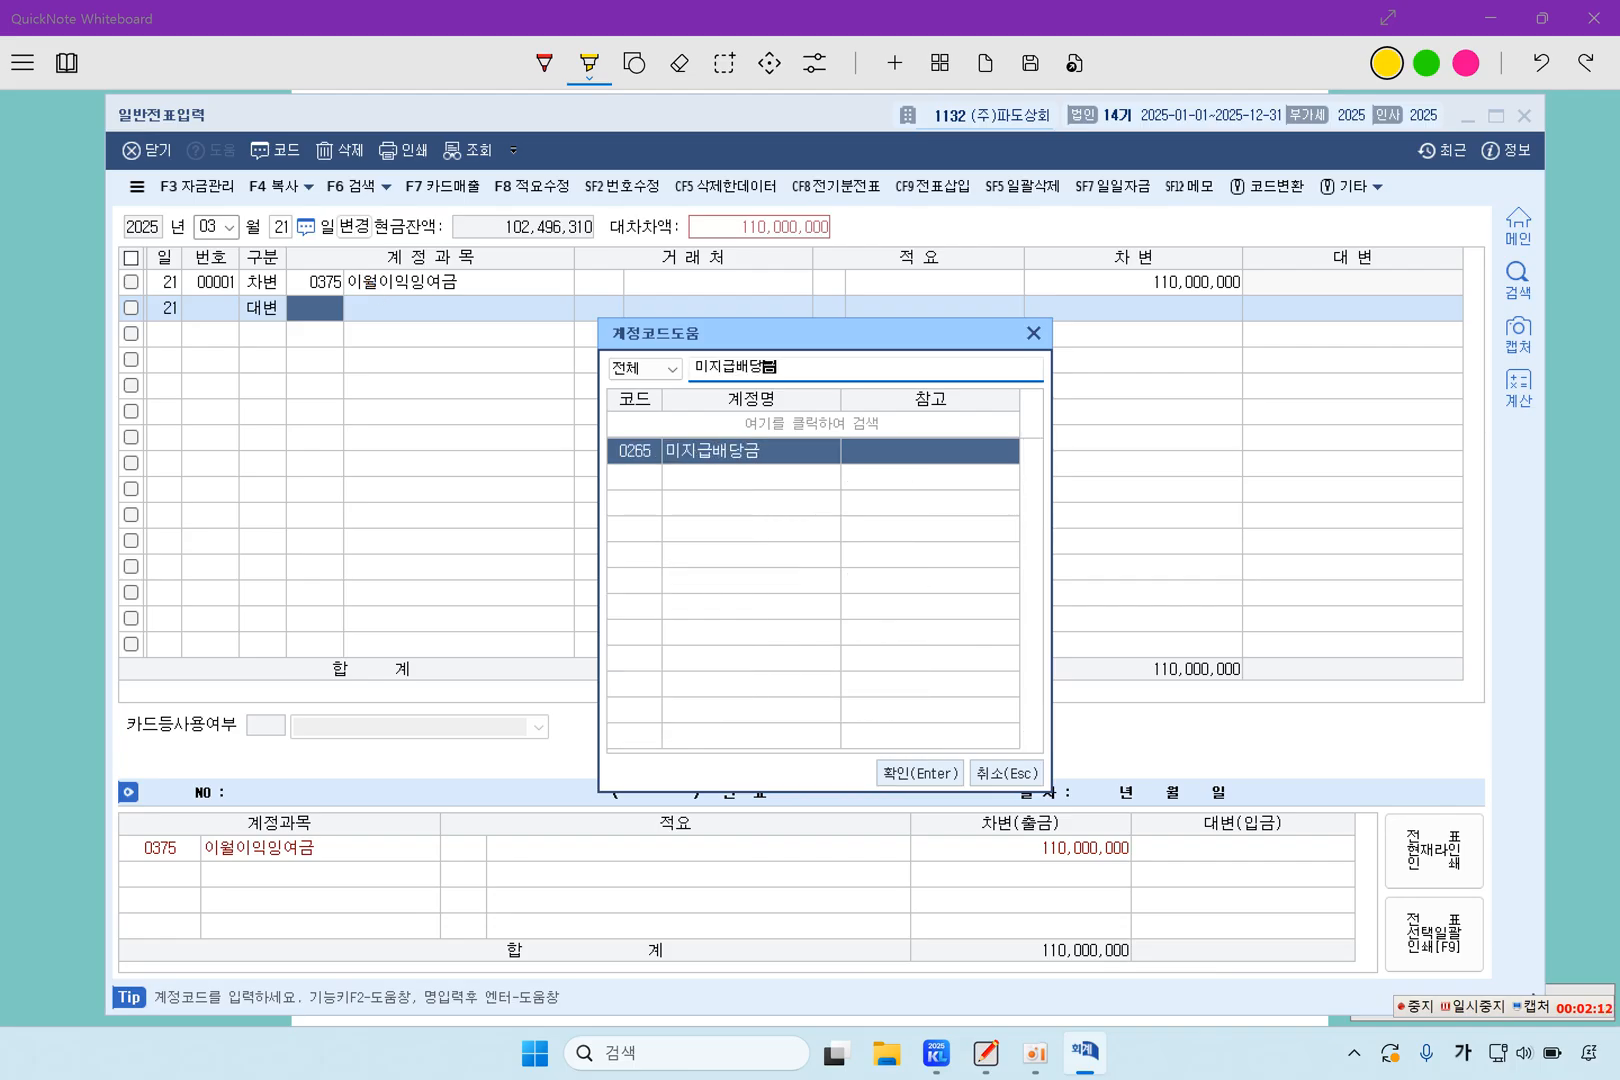
{"action": "key", "text": "Return"}
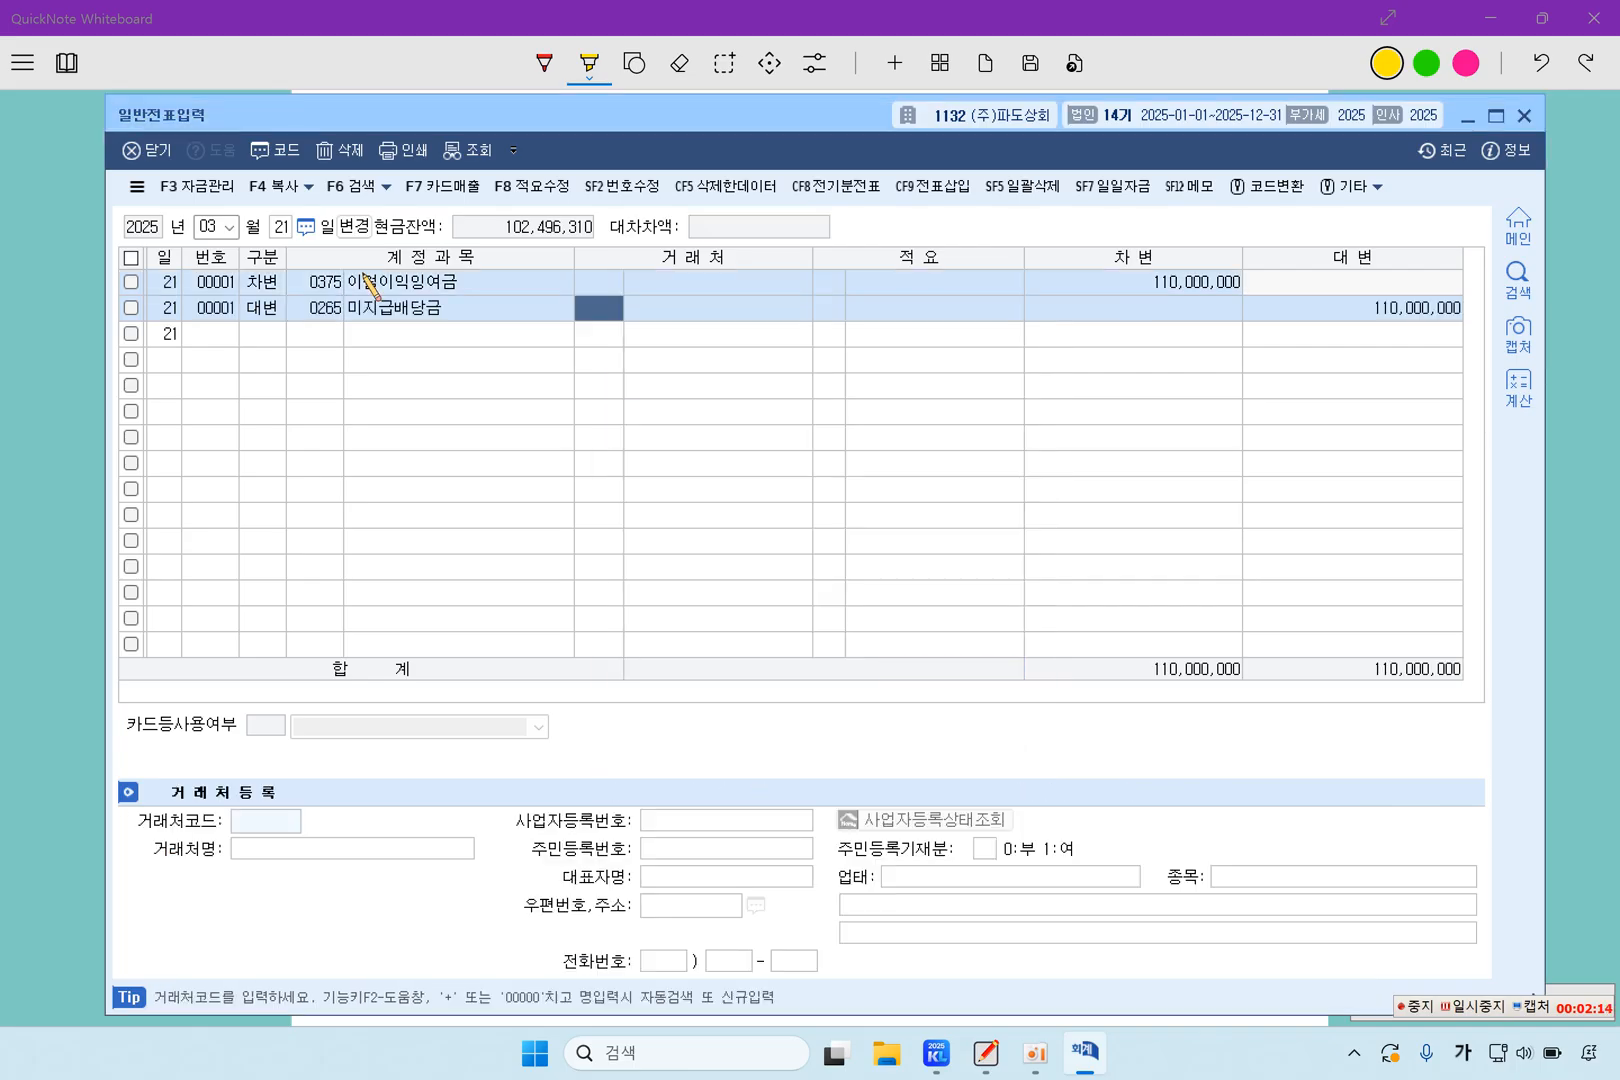
{"action": "key", "text": "Return"}
{"action": "key", "text": "Return"}
{"action": "key", "text": "Return"}
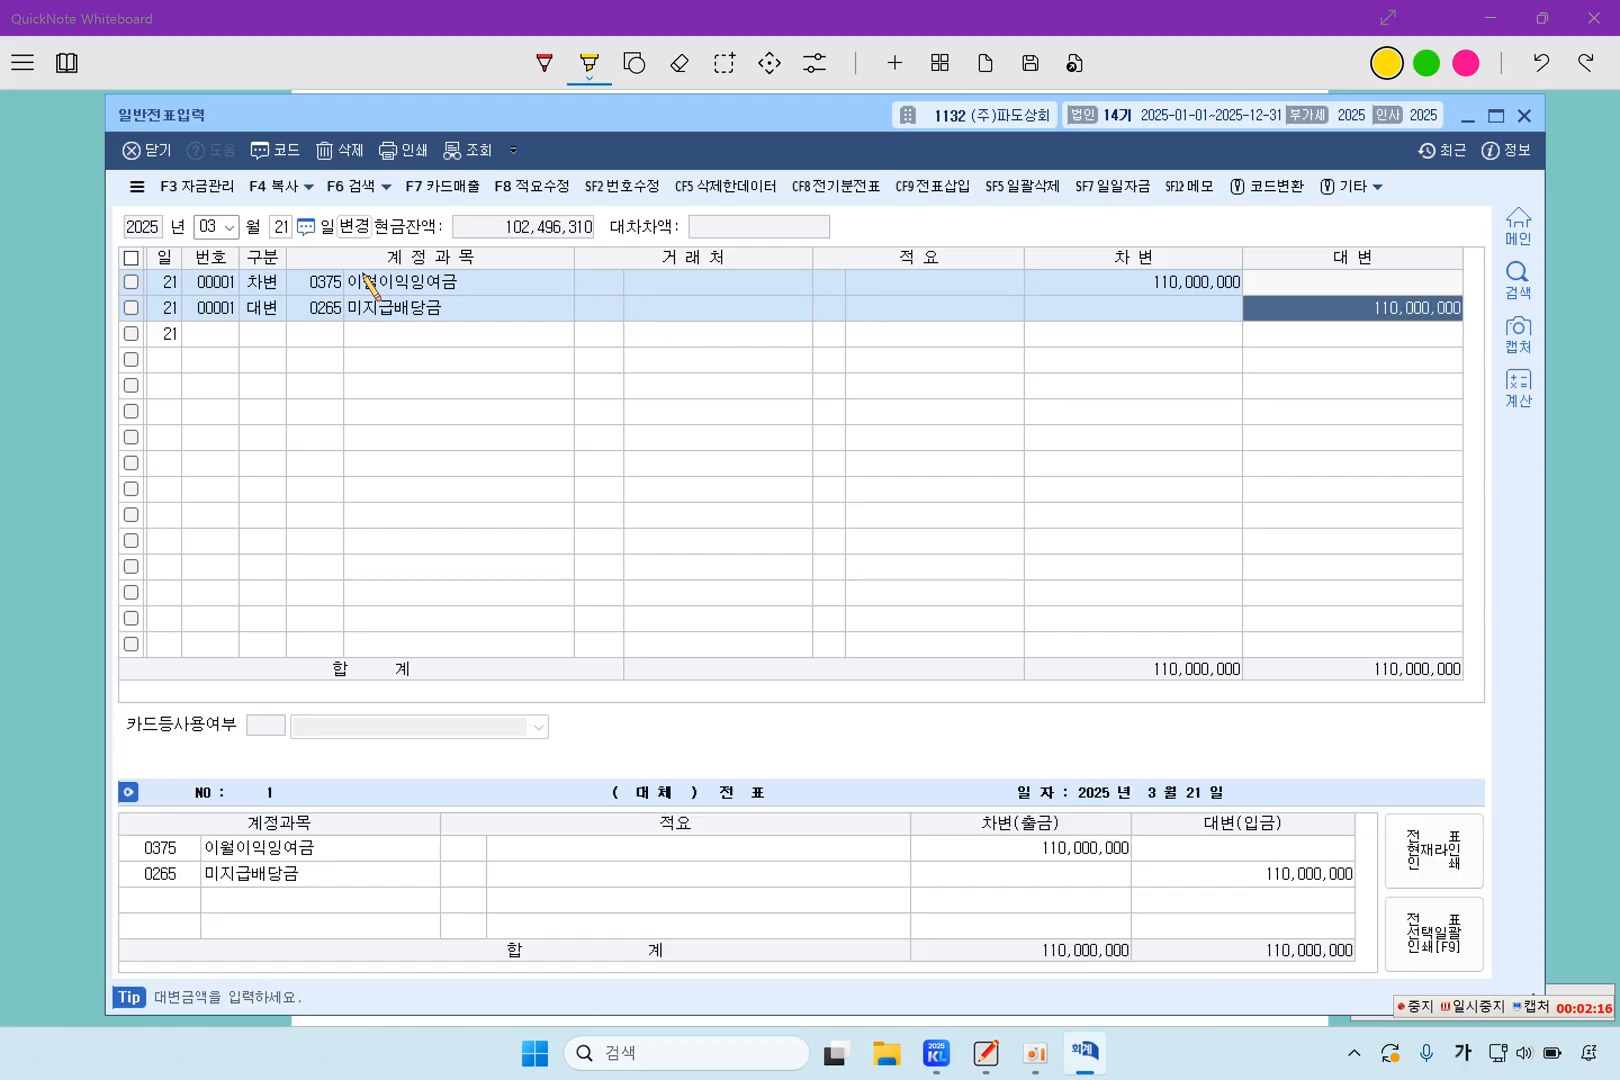
{"action": "type", "text": "100"}
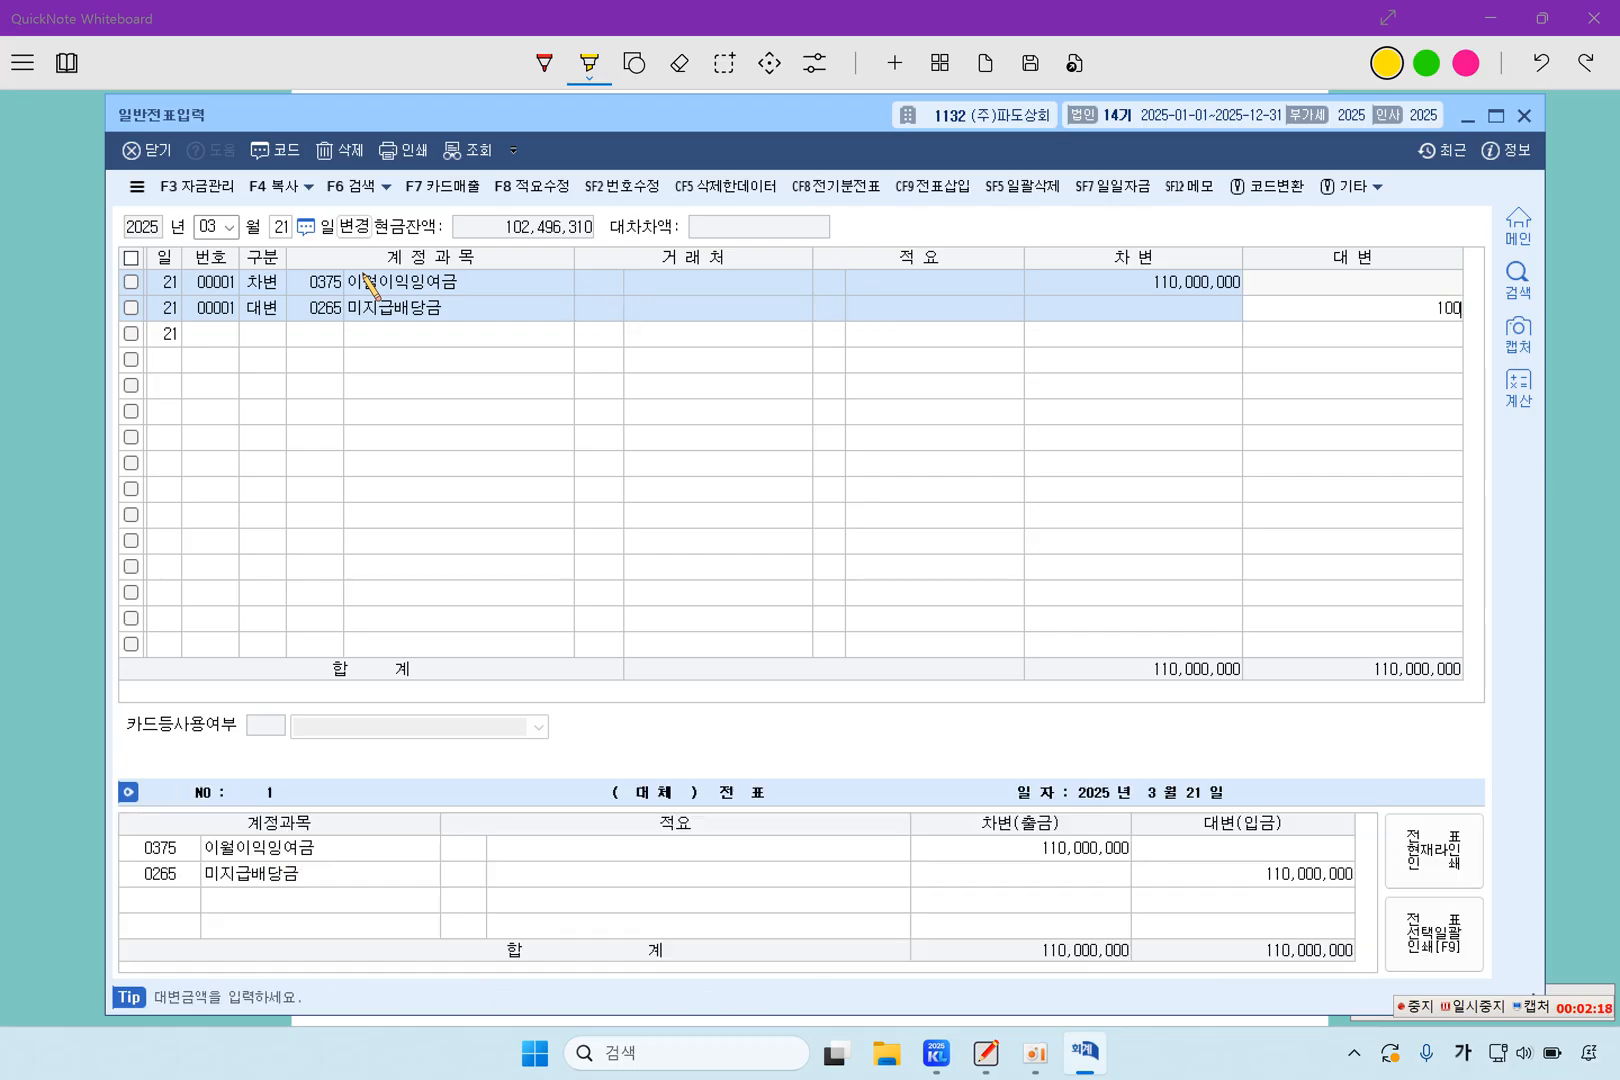
{"action": "type", "text": ",000,000"}
{"action": "key", "text": "Return"}
Add a credit line for account 0351 이익준비금 with the remaining 10,000,000 to complete the March 21 voucher
{"action": "type", "text": "4"}
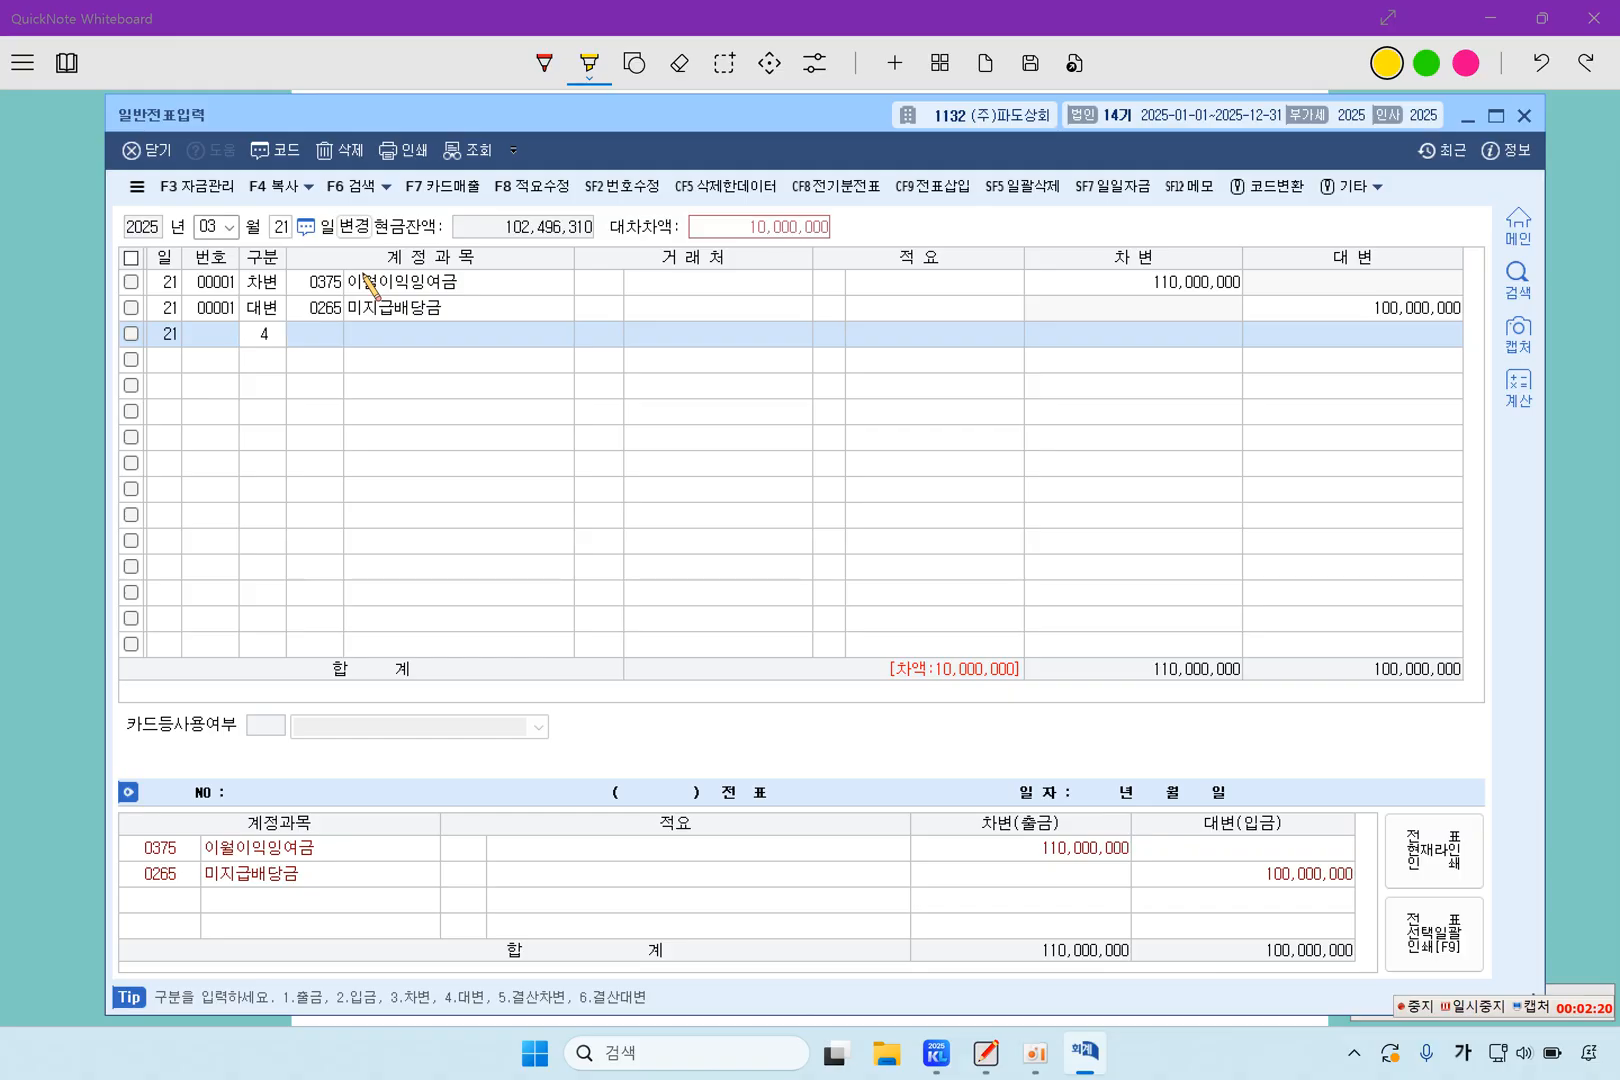
{"action": "key", "text": "Return"}
{"action": "key", "text": "F2"}
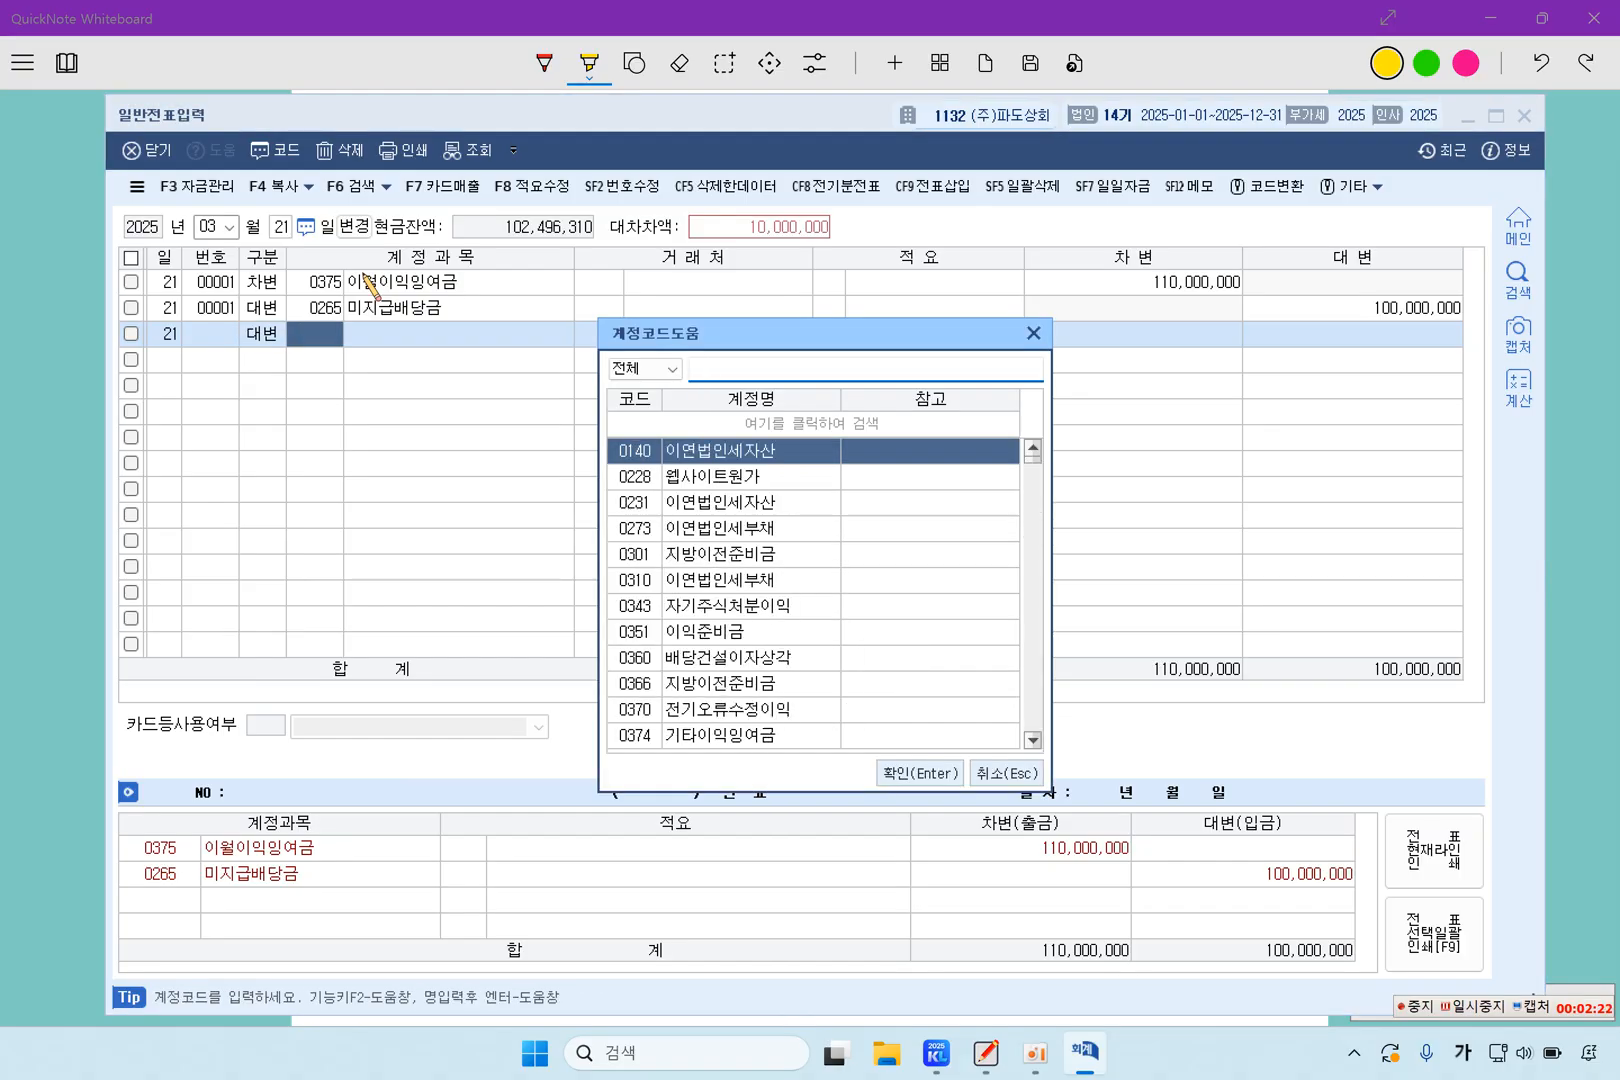
{"action": "type", "text": "이익"}
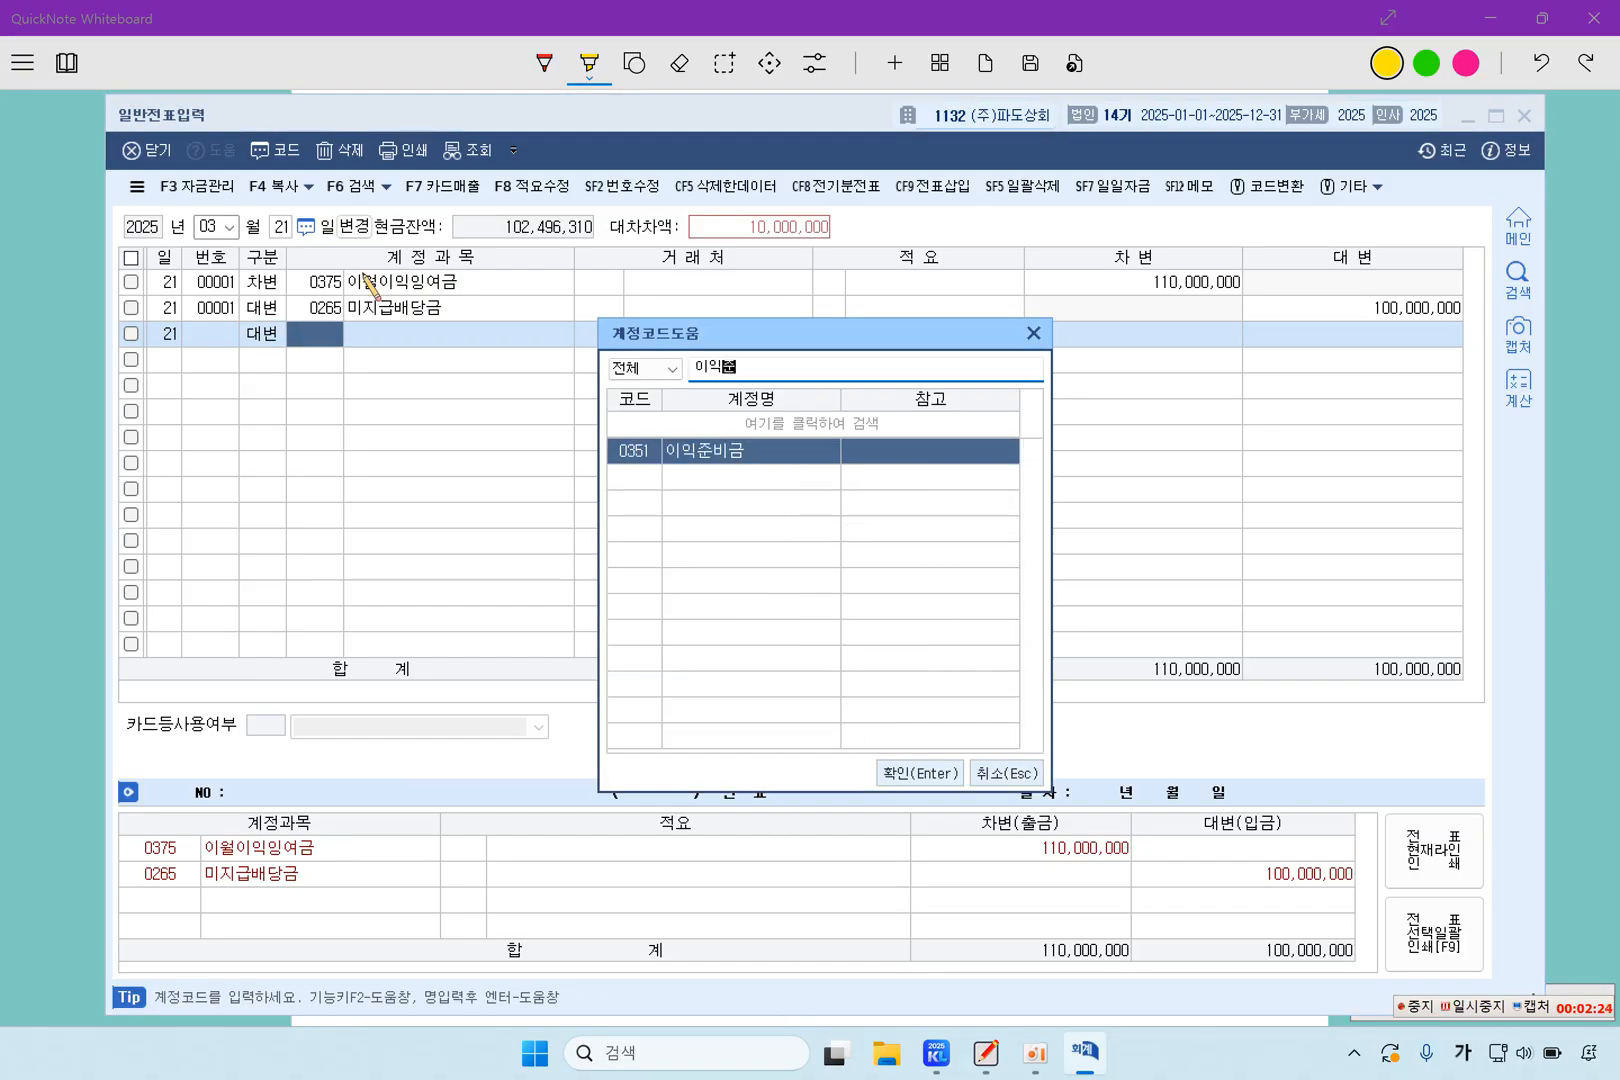
{"action": "key", "text": "Return"}
{"action": "key", "text": "Return"}
{"action": "key", "text": "Return"}
{"action": "key", "text": "Return"}
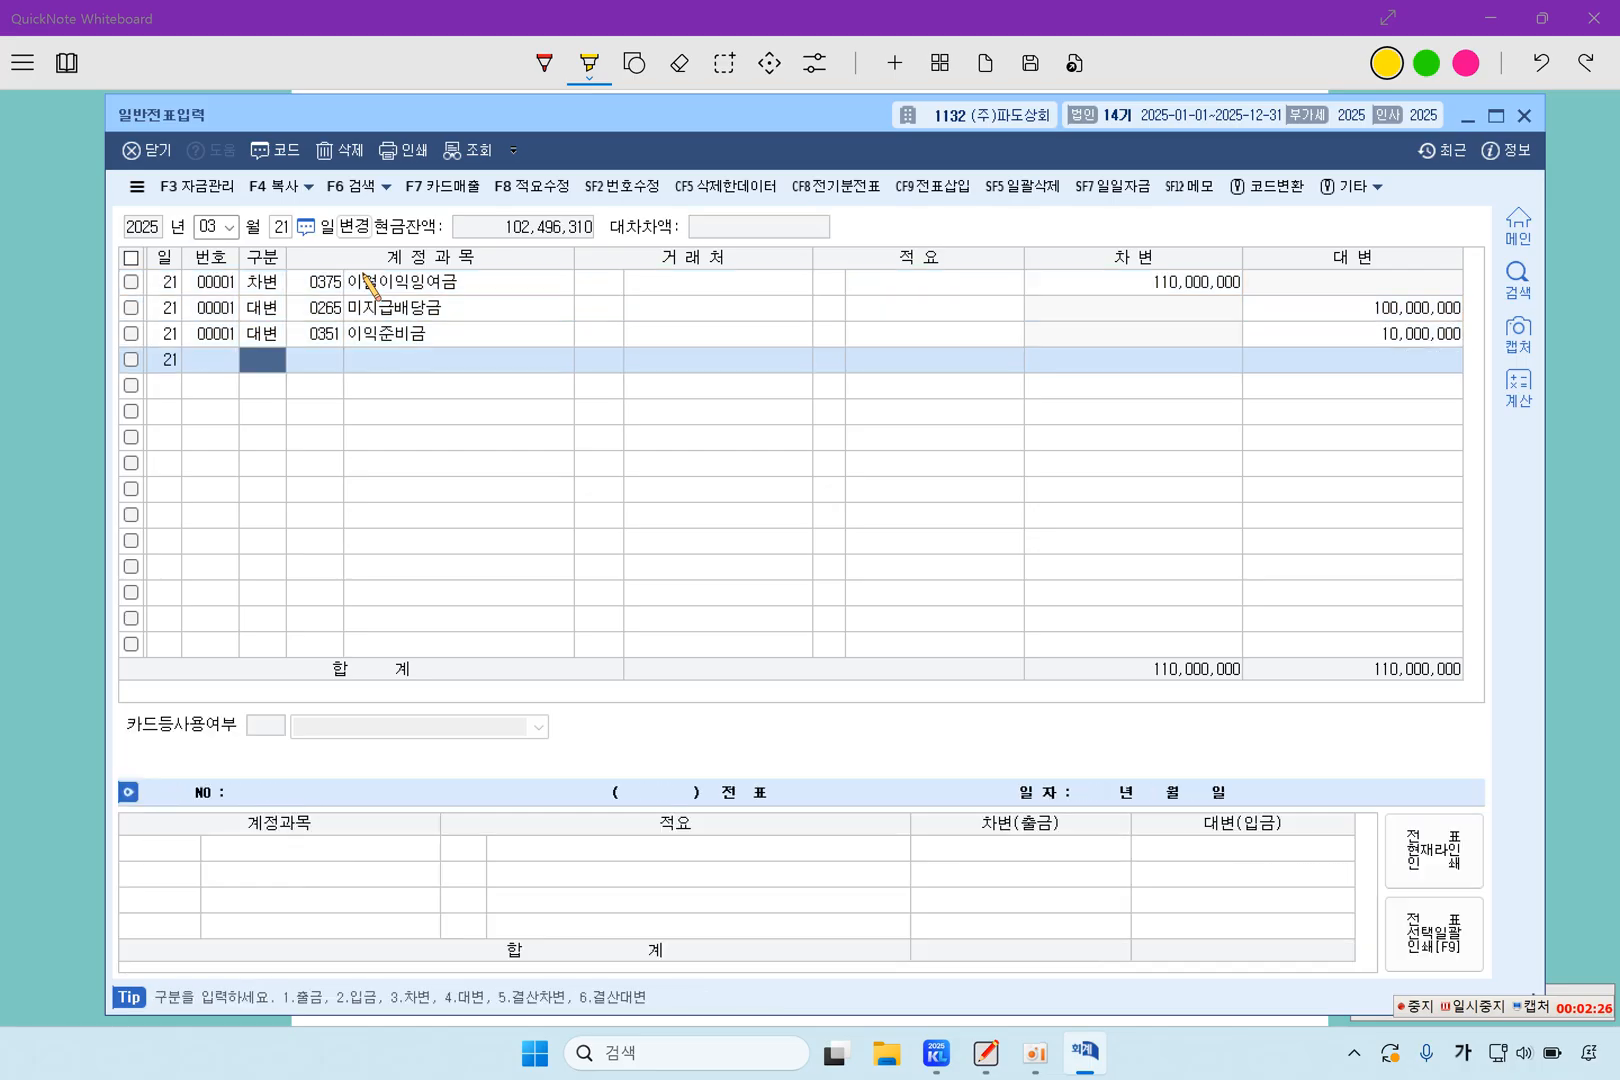
{"action": "left_click", "coordinate": [364, 275]}
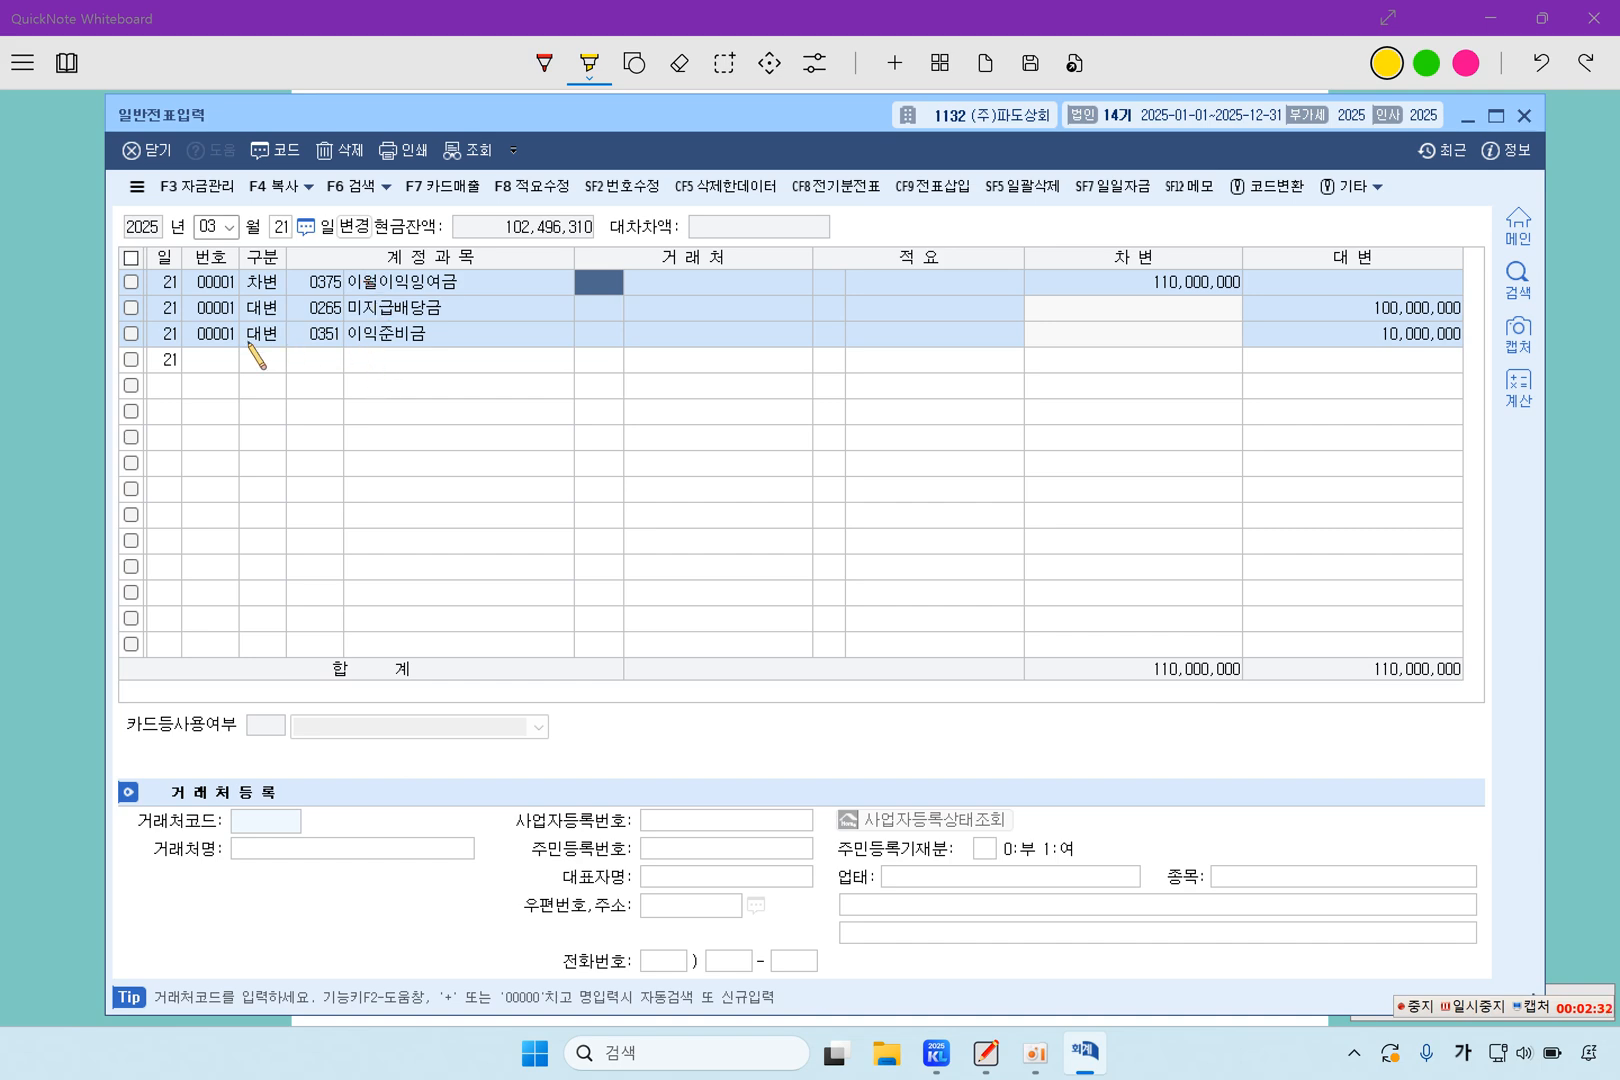
Switch back to QuickNote Whiteboard and highlight question 2's 남일상사 payable, 7,000,000원 bank payment, representative's personal account and client code 00133
{"action": "left_click", "coordinate": [93, 405]}
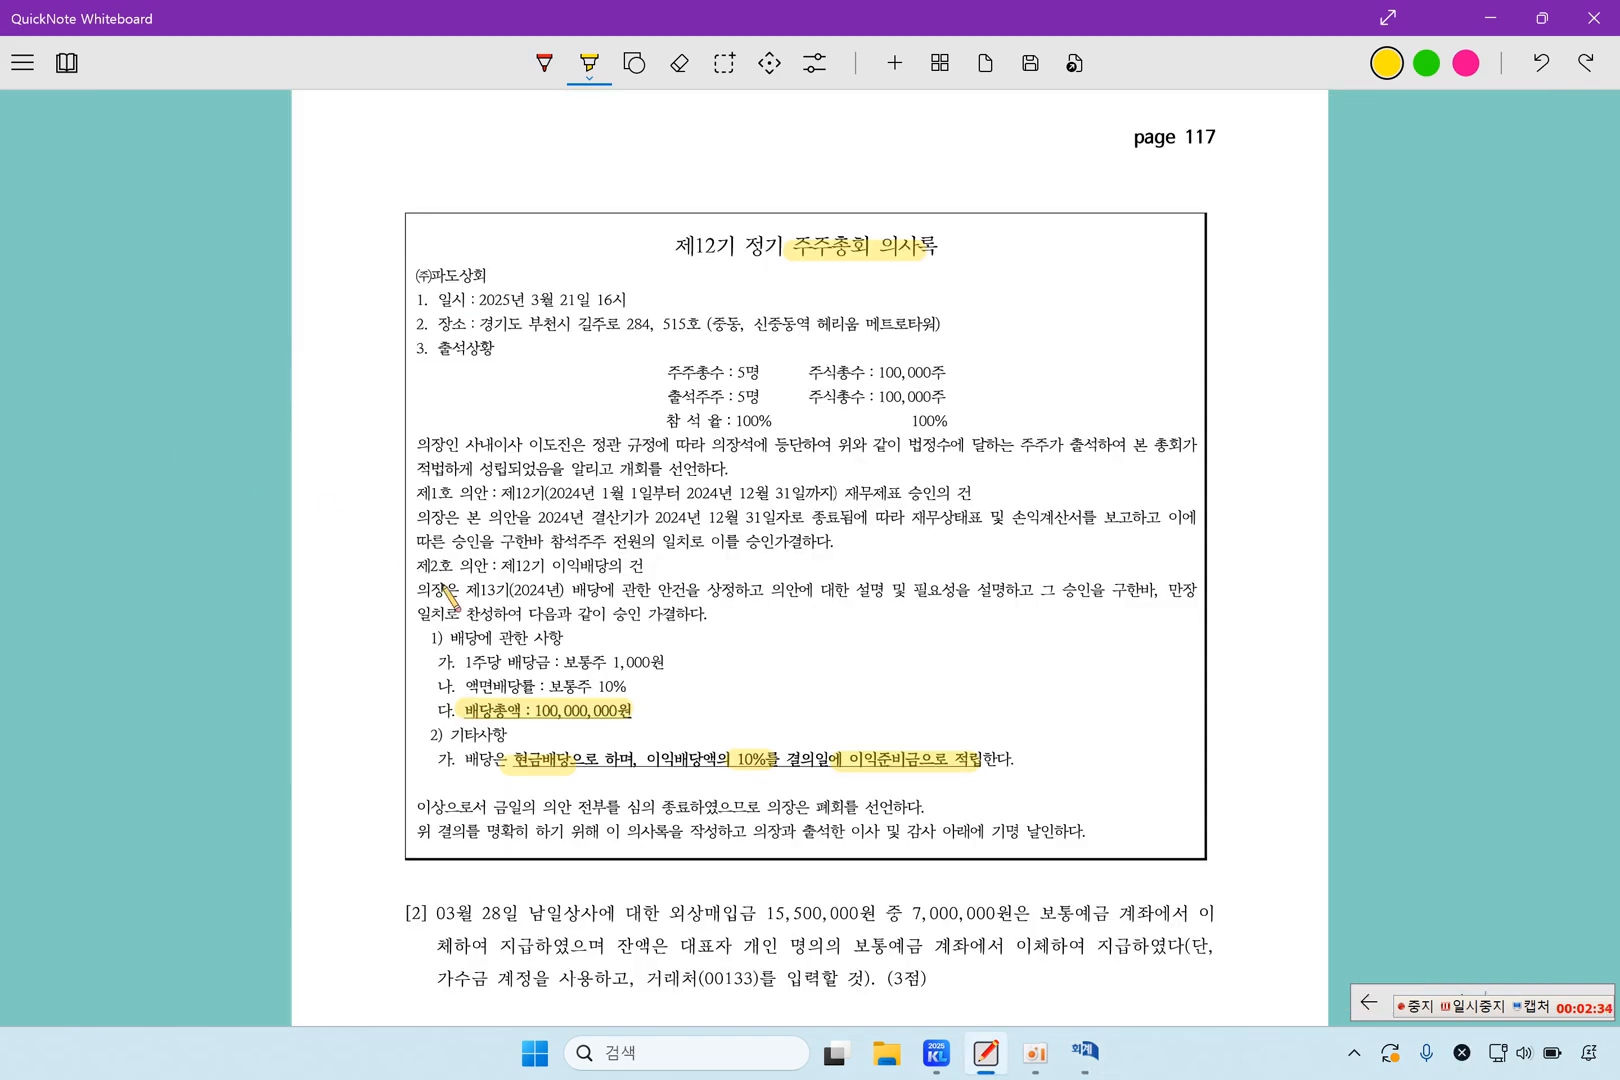
{"action": "scroll", "coordinate": [475, 612], "scroll_direction": "down", "scroll_amount": 5}
{"action": "scroll", "coordinate": [478, 614], "scroll_direction": "down", "scroll_amount": 3}
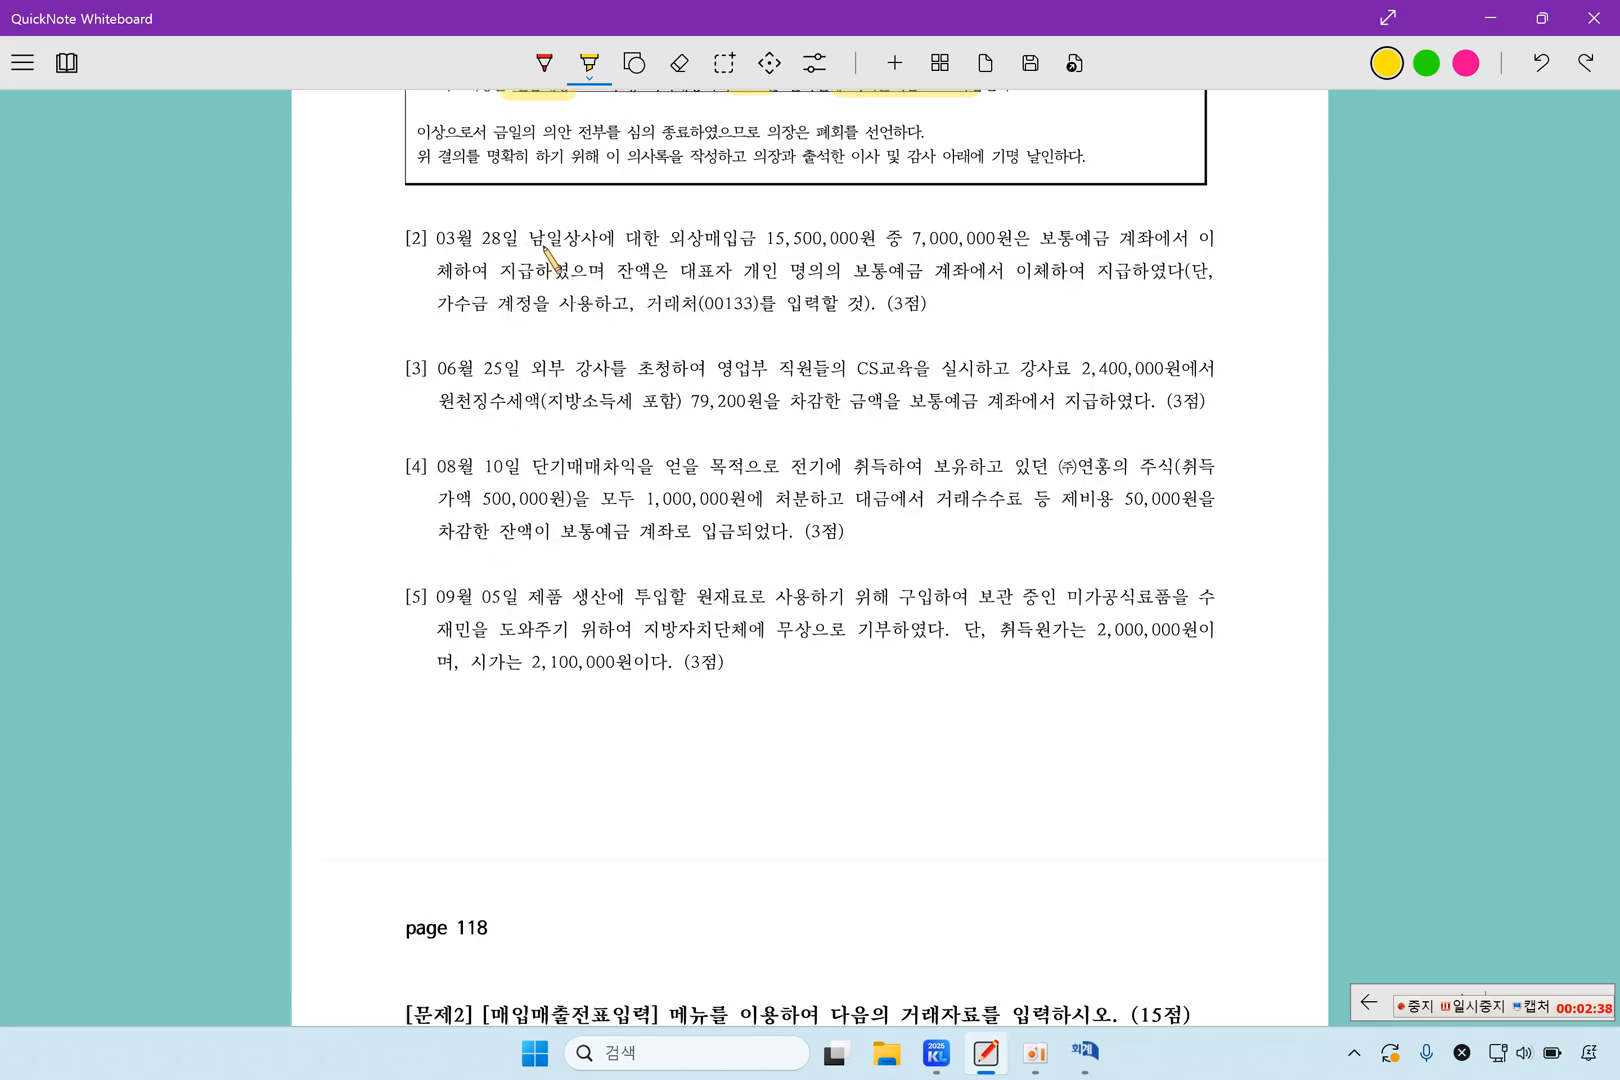
{"action": "left_click_drag", "start_coordinate": [531, 240], "coordinate": [1150, 240]}
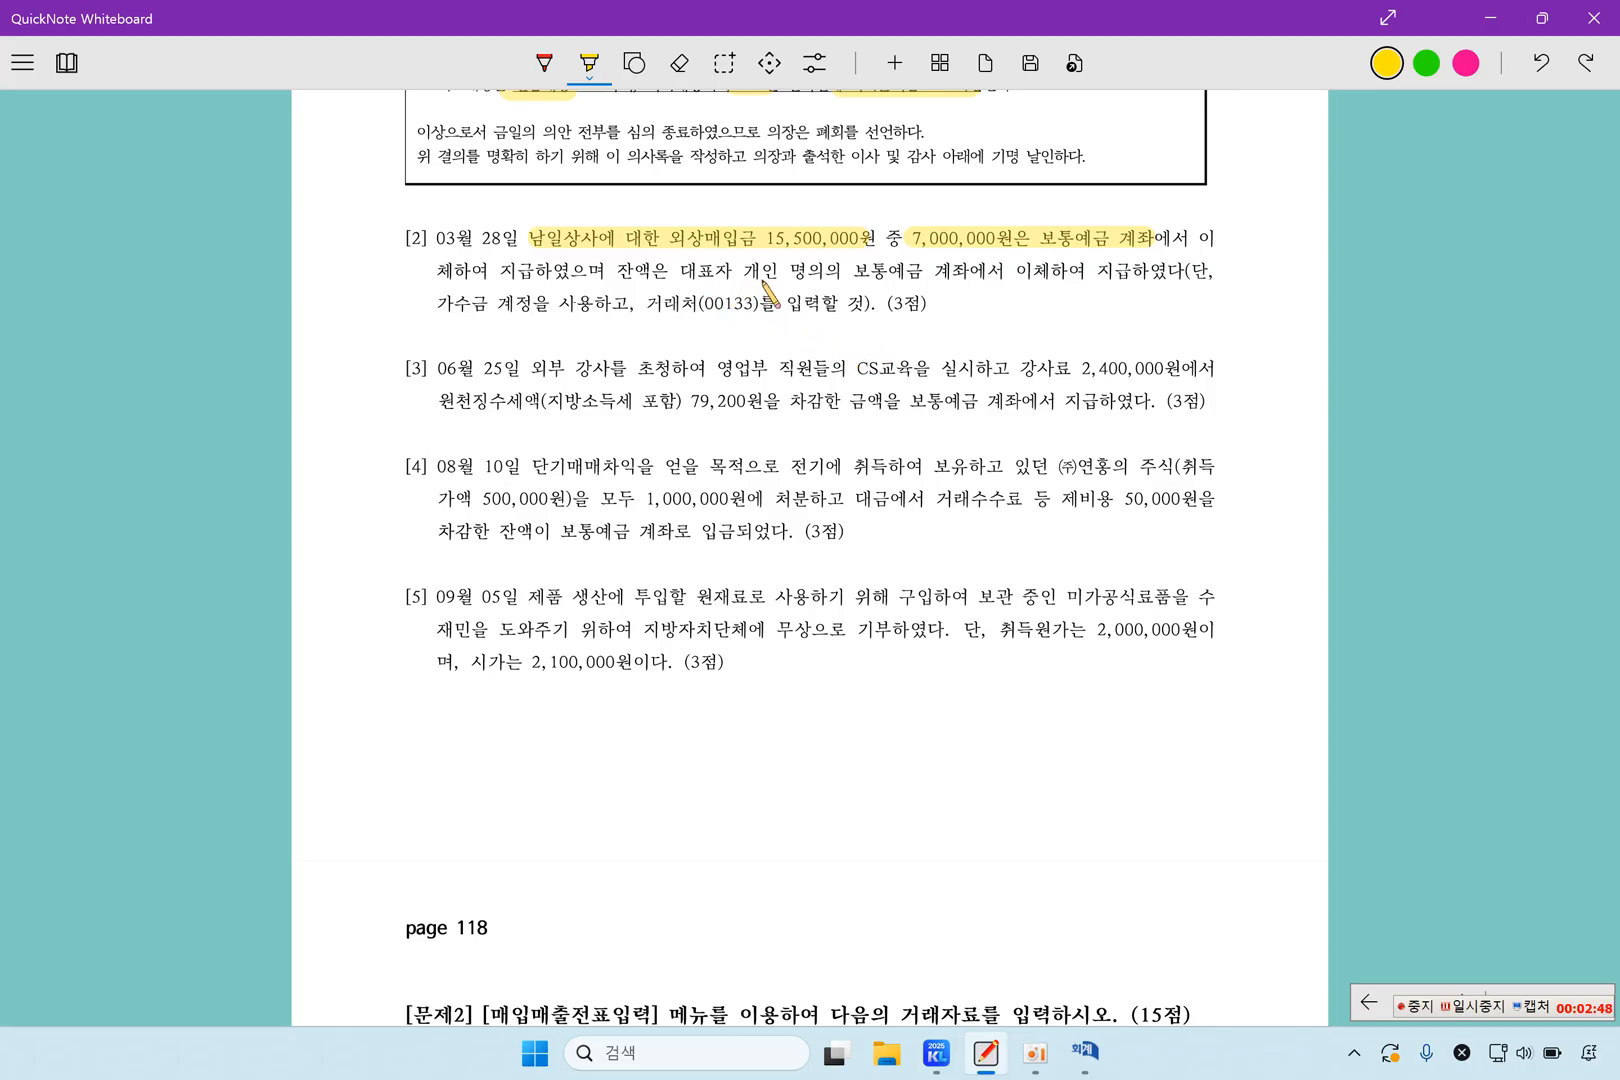
{"action": "left_click_drag", "start_coordinate": [676, 272], "coordinate": [927, 277]}
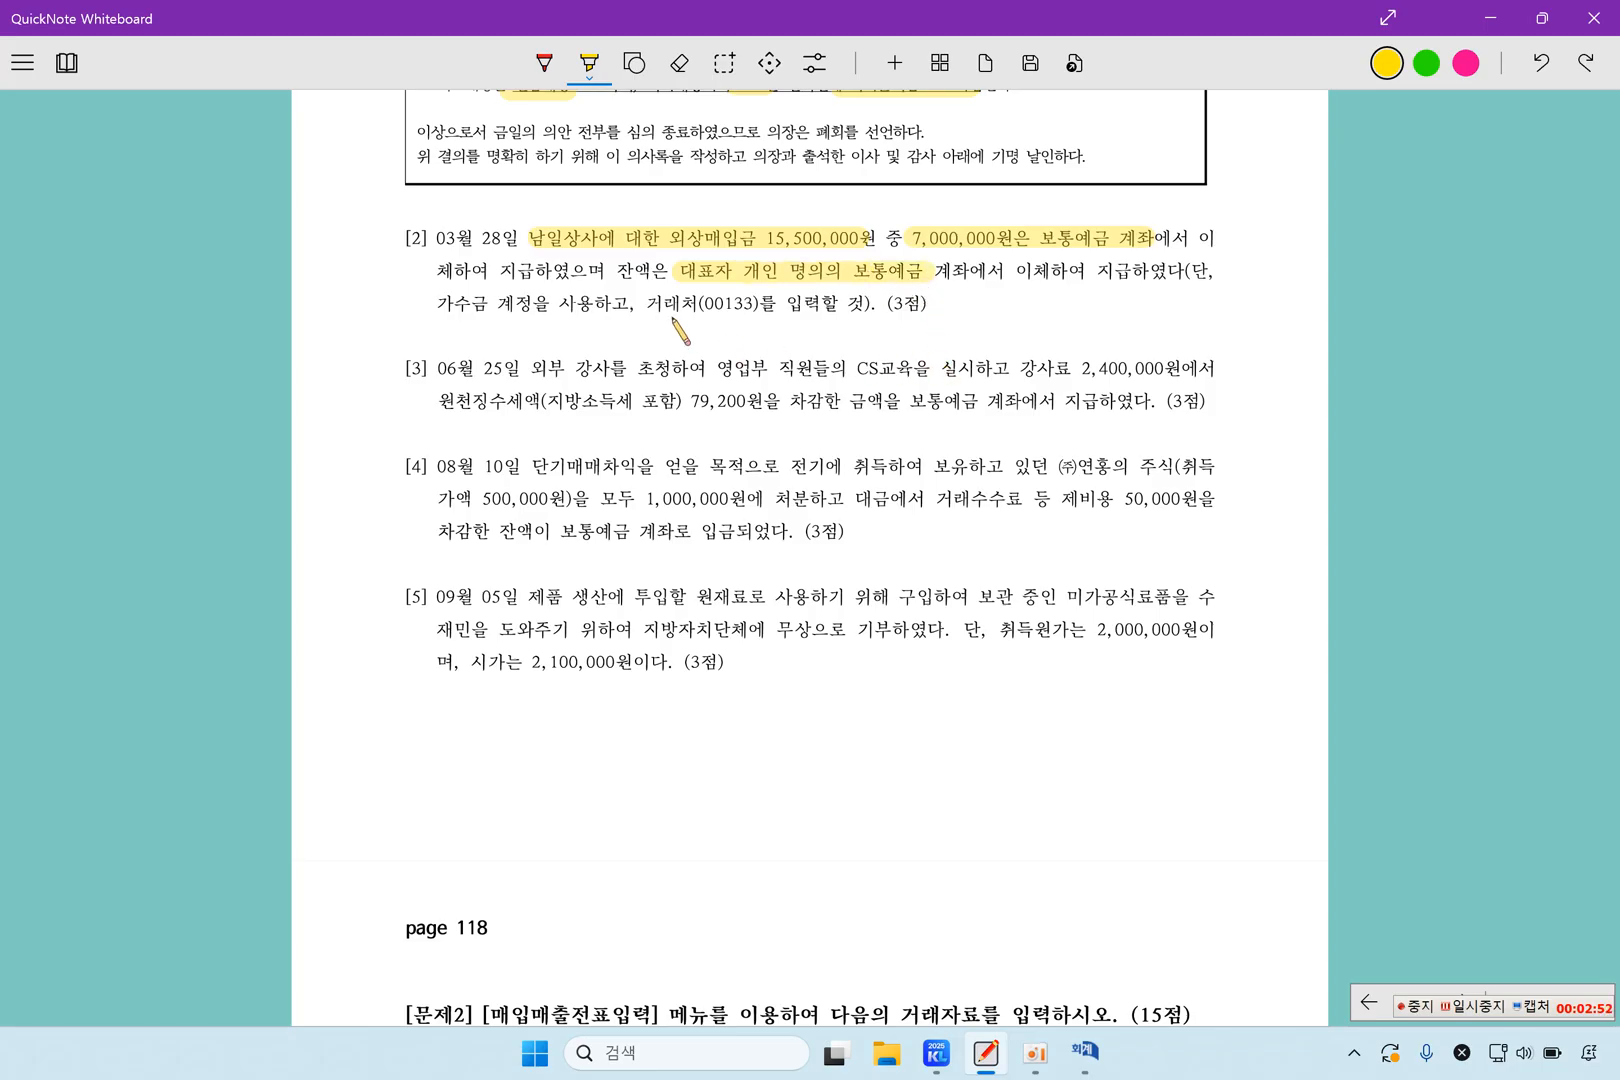
{"action": "left_click_drag", "start_coordinate": [648, 303], "coordinate": [772, 304]}
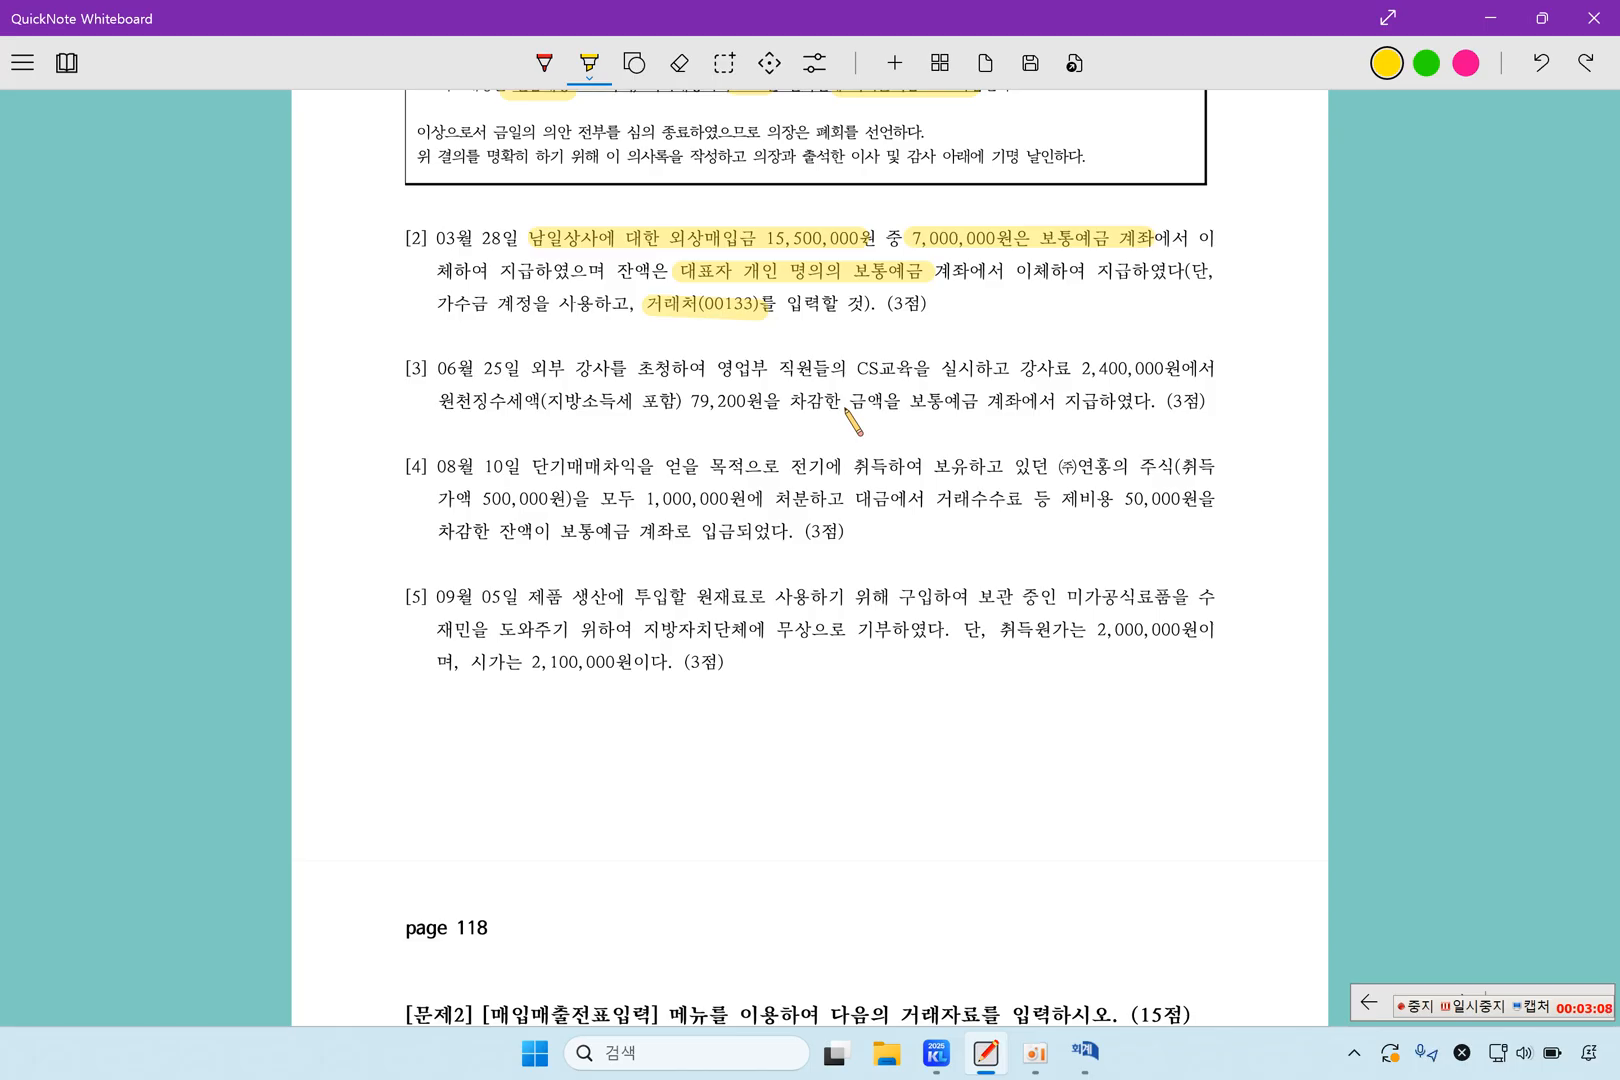
Highlight question 2's instruction to use the 가수금 account, and switch to 일반전표입력 to load the date March 28
{"action": "left_click_drag", "start_coordinate": [434, 303], "coordinate": [589, 306]}
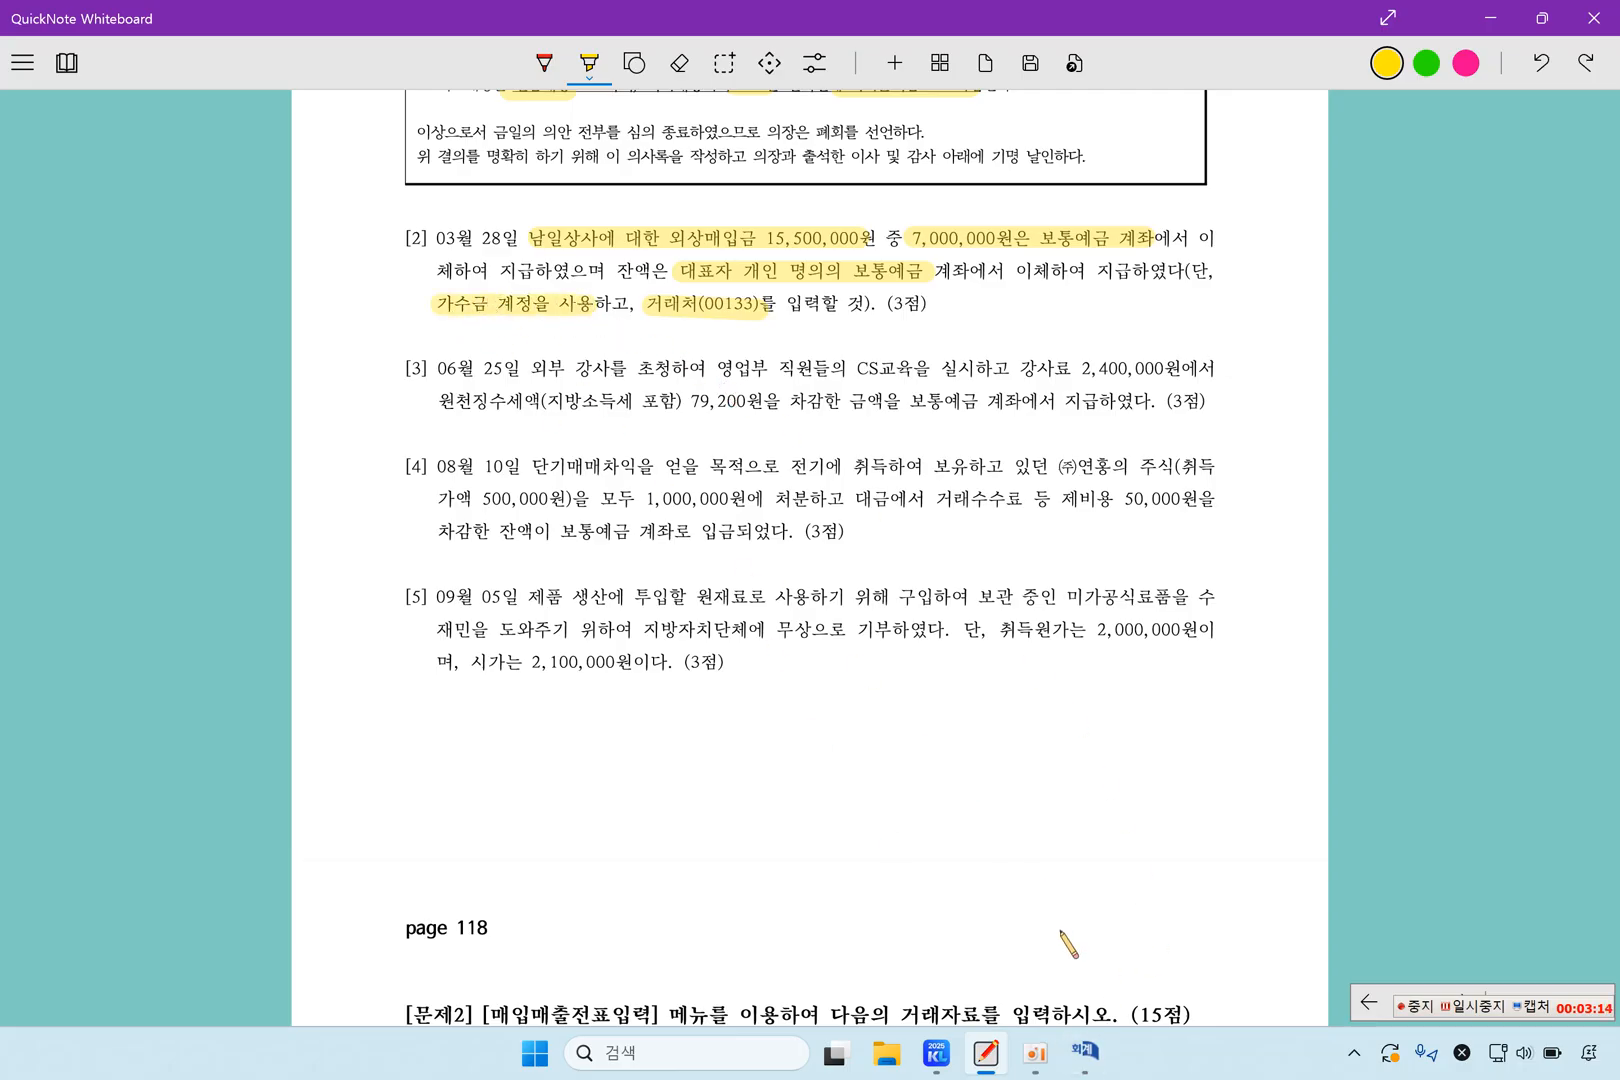
{"action": "left_click", "coordinate": [1085, 1055]}
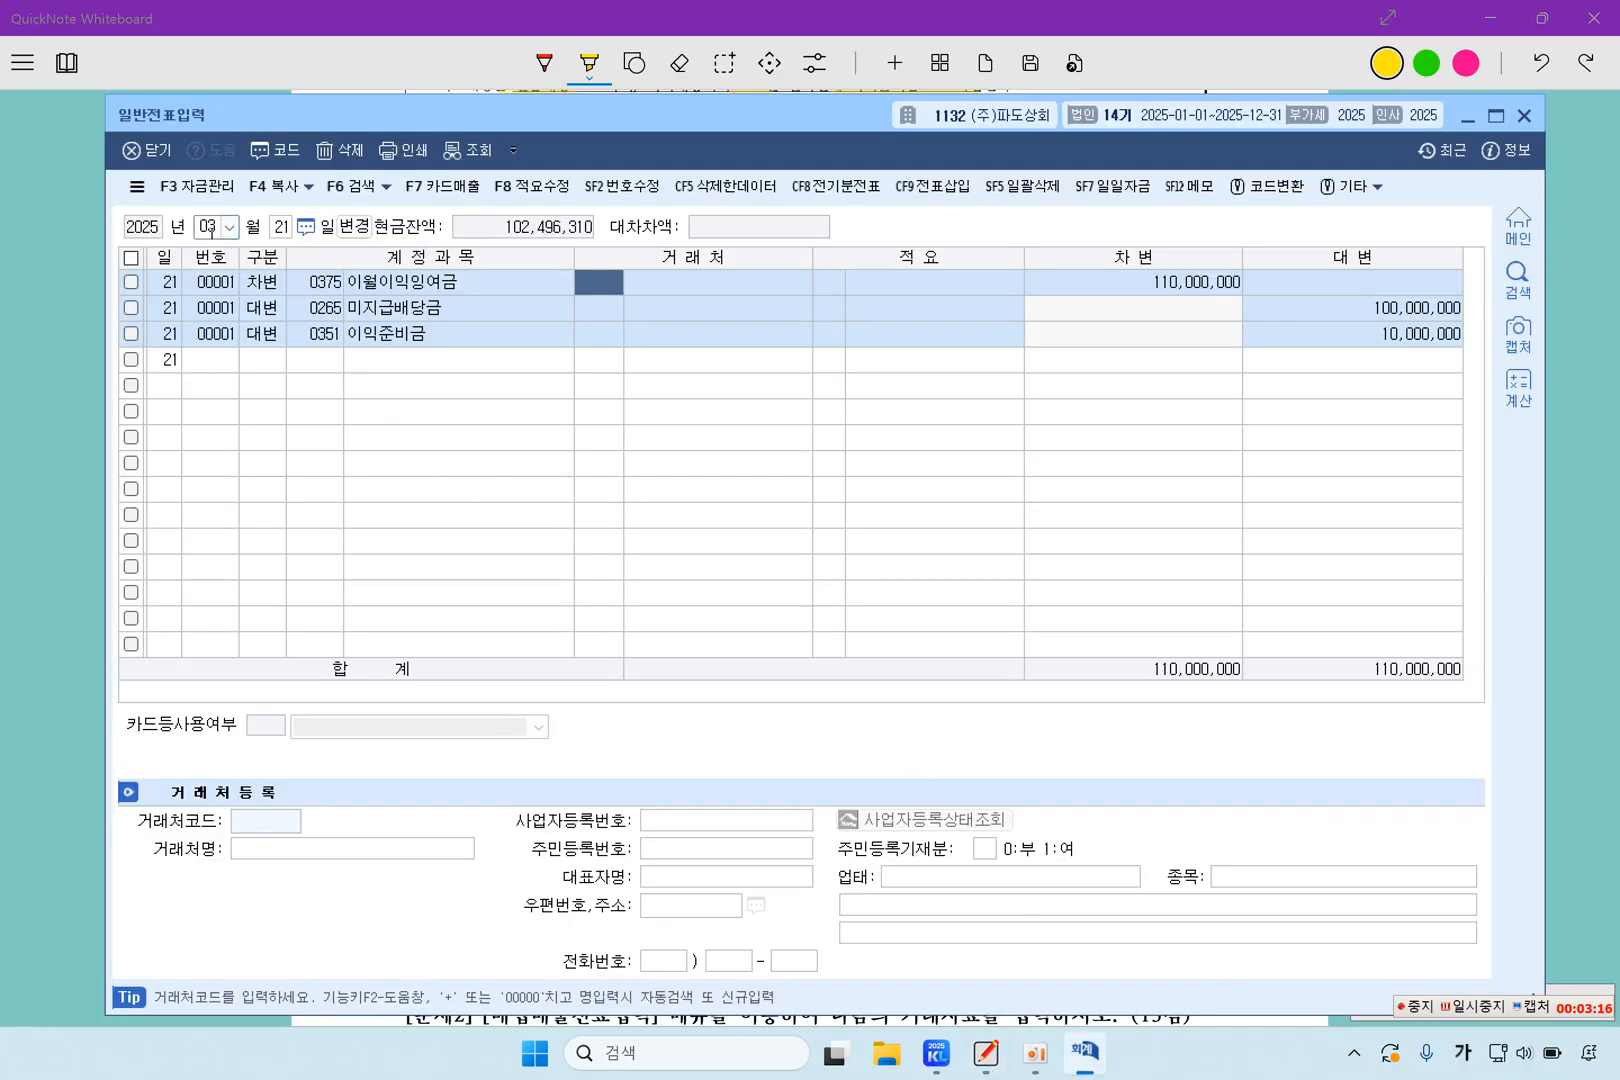
{"action": "left_click", "coordinate": [210, 227]}
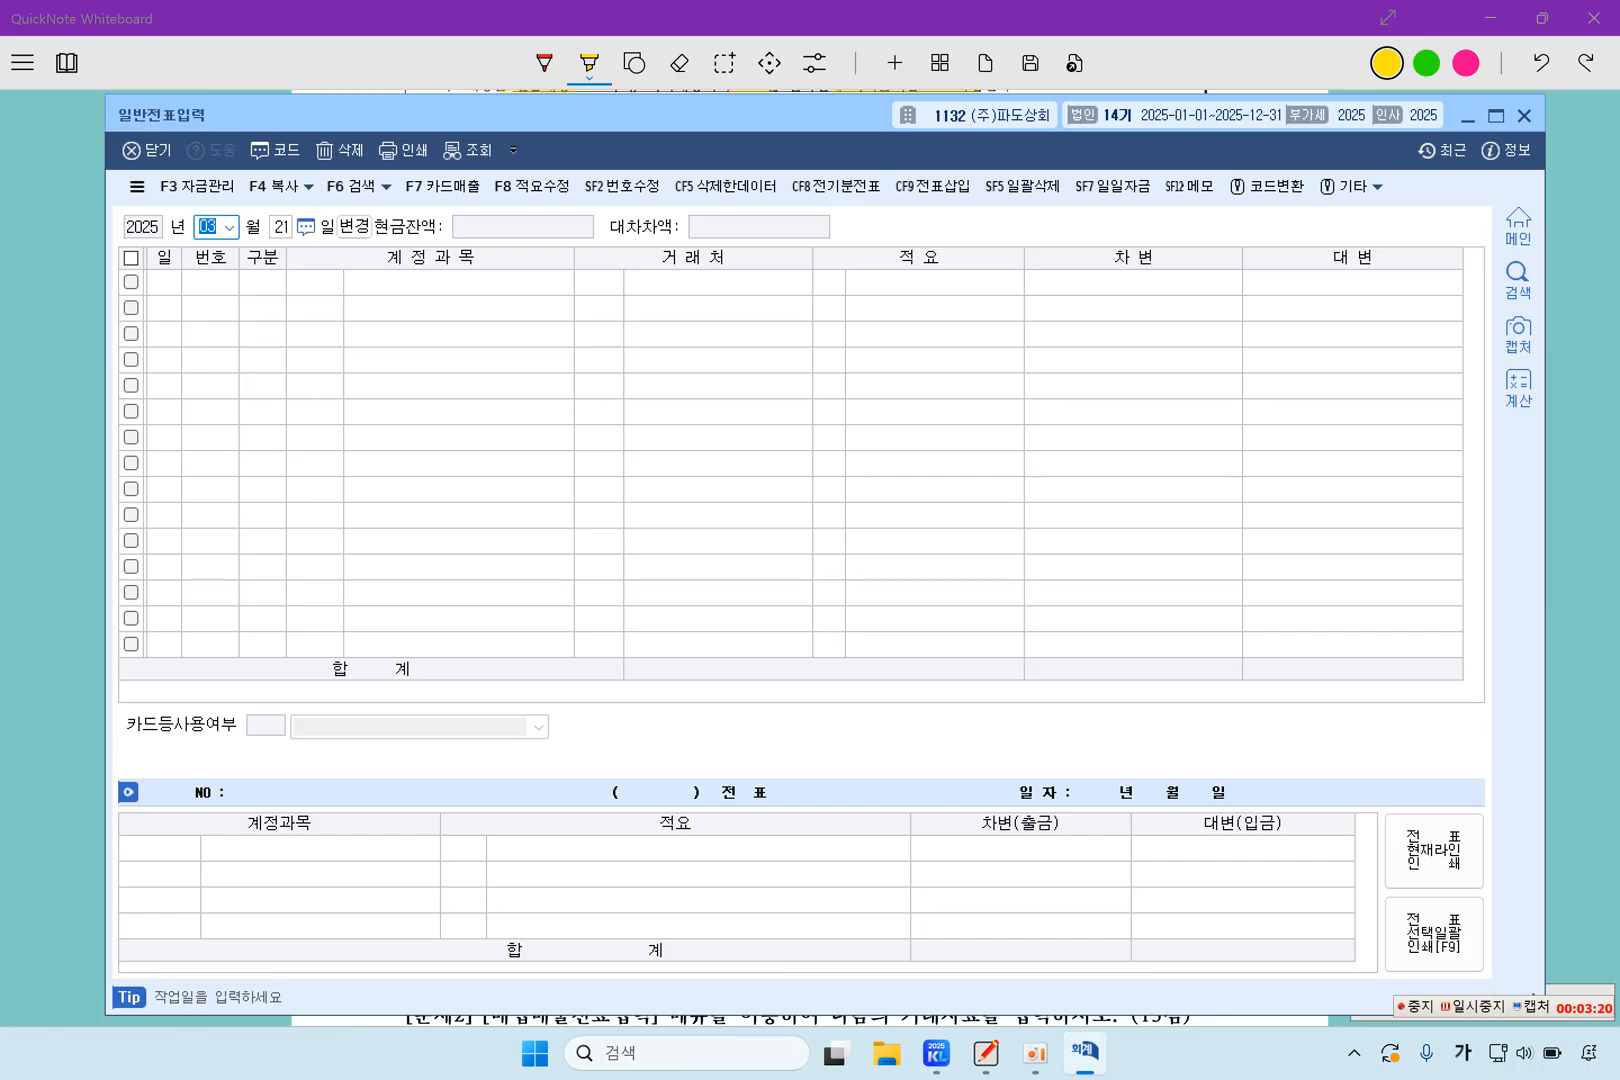
{"action": "key", "text": "Return"}
{"action": "type", "text": "28"}
{"action": "key", "text": "Return"}
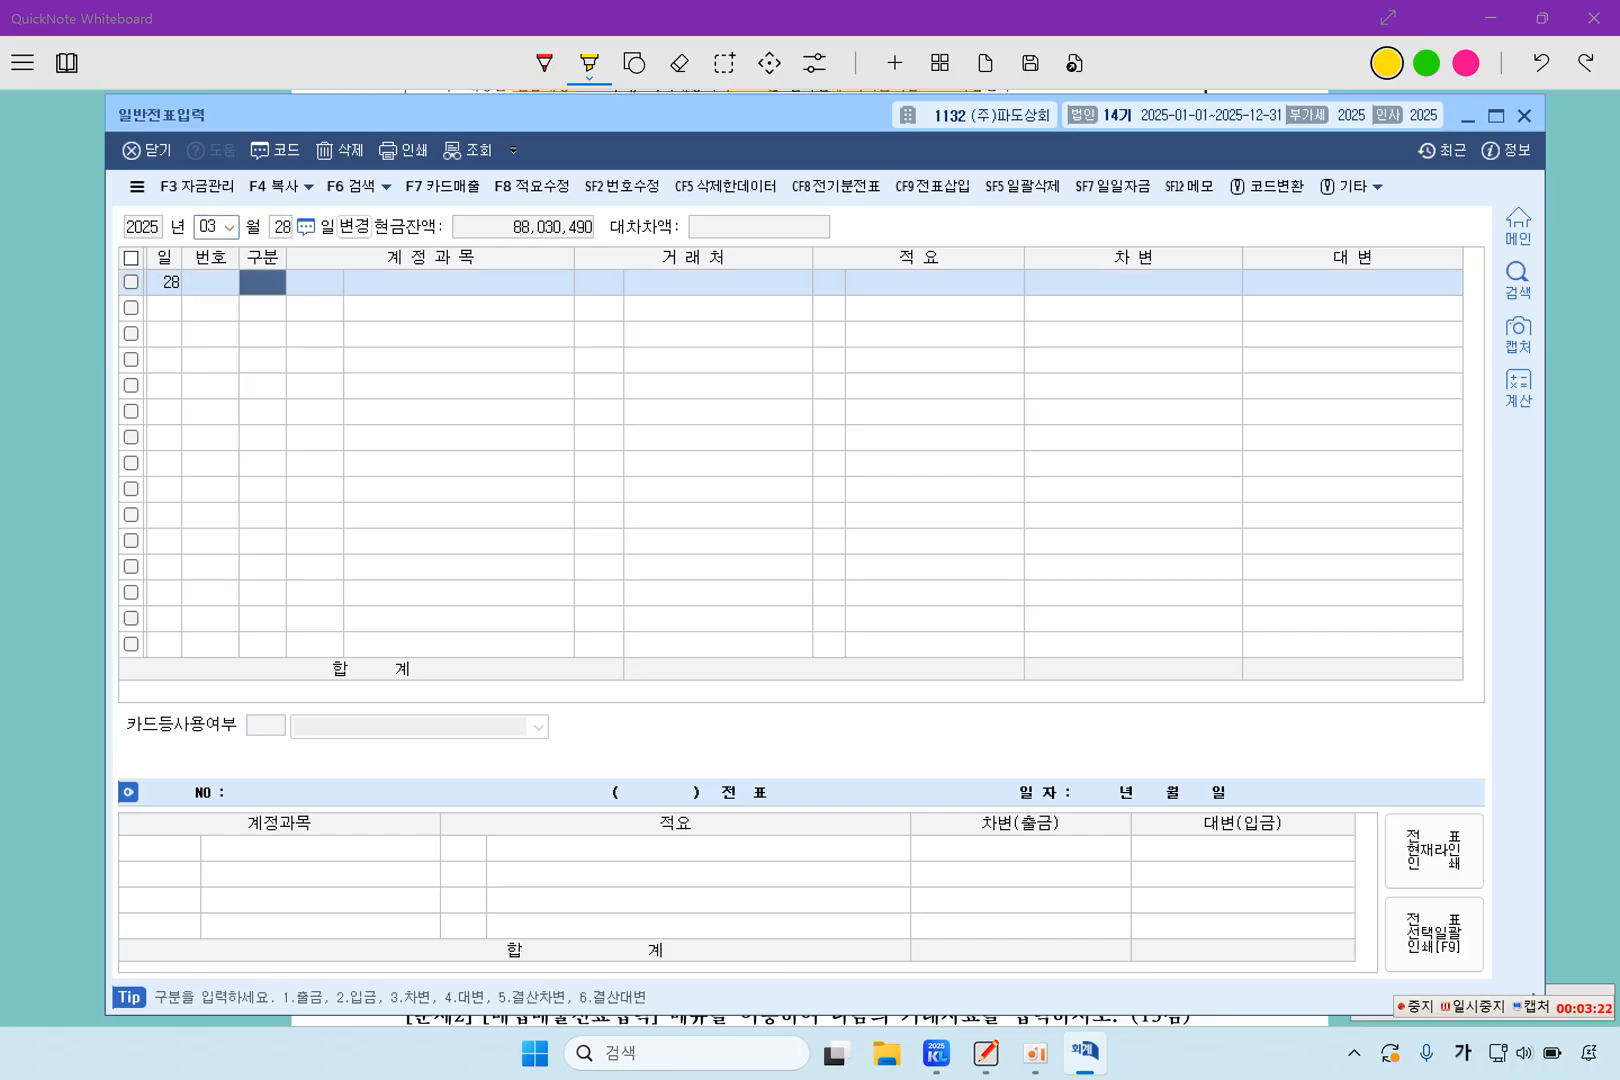
Enter a debit line for account 0251 외상매입금 with client 00204 남일상사 and 15,500,000, leaving the description blank
{"action": "type", "text": "3251"}
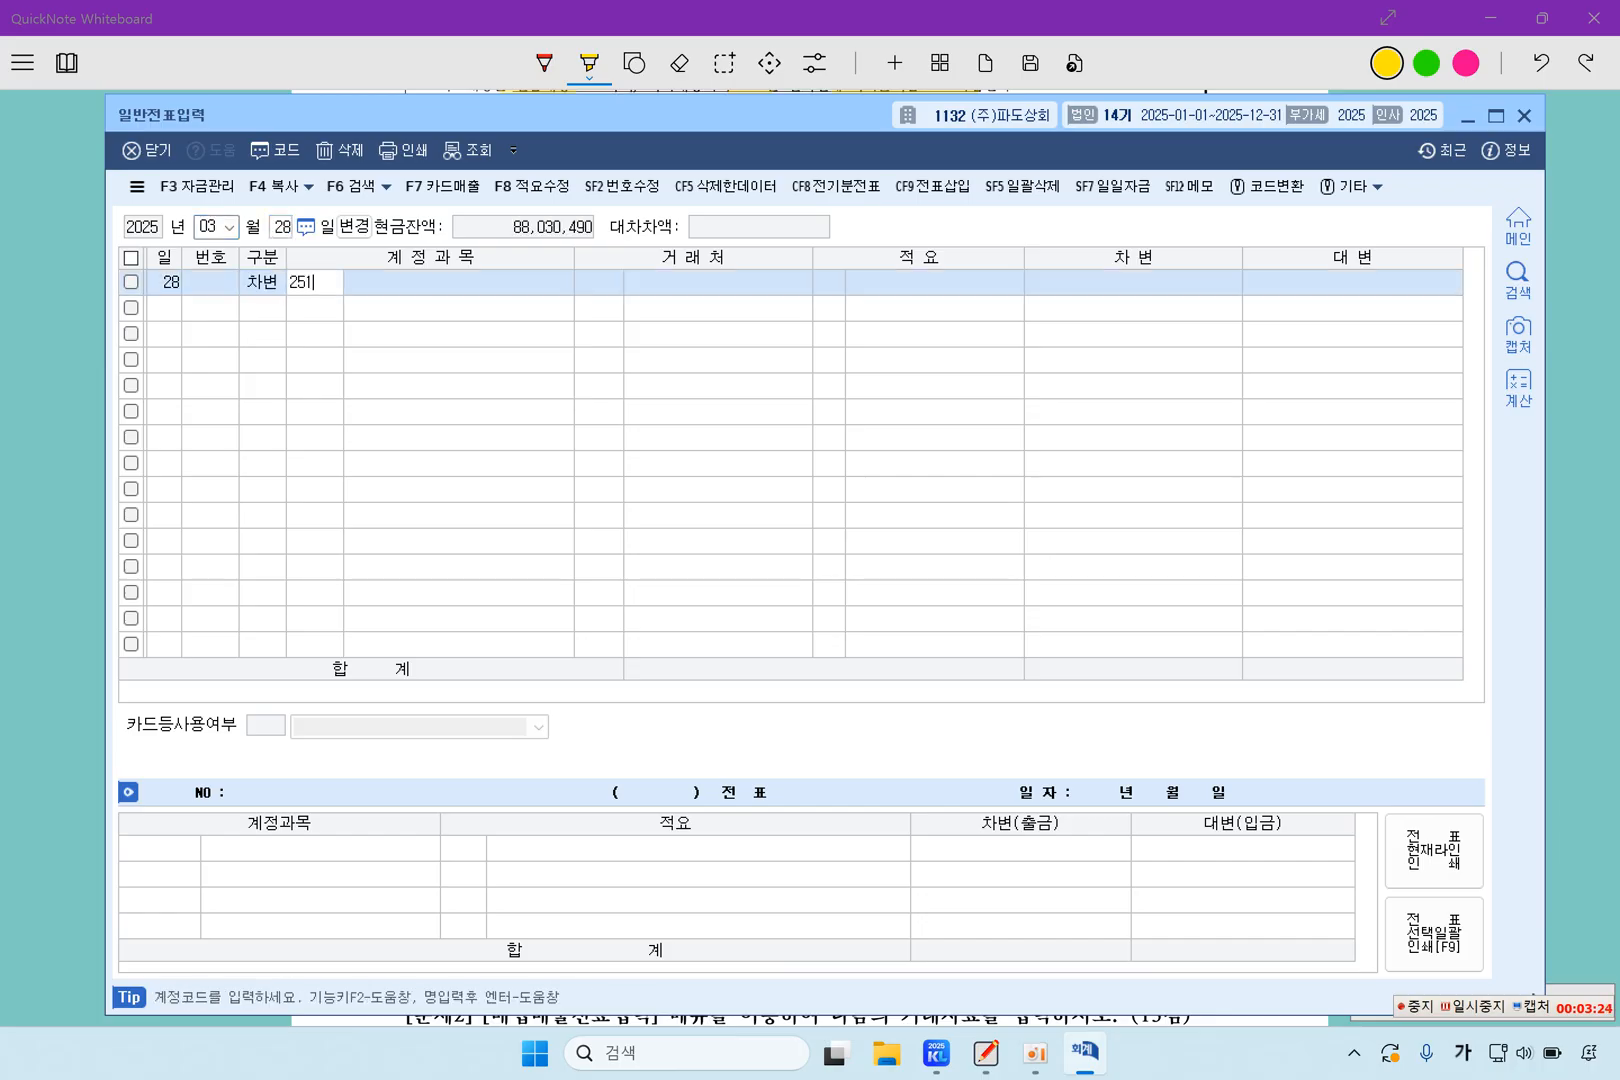
{"action": "key", "text": "Return"}
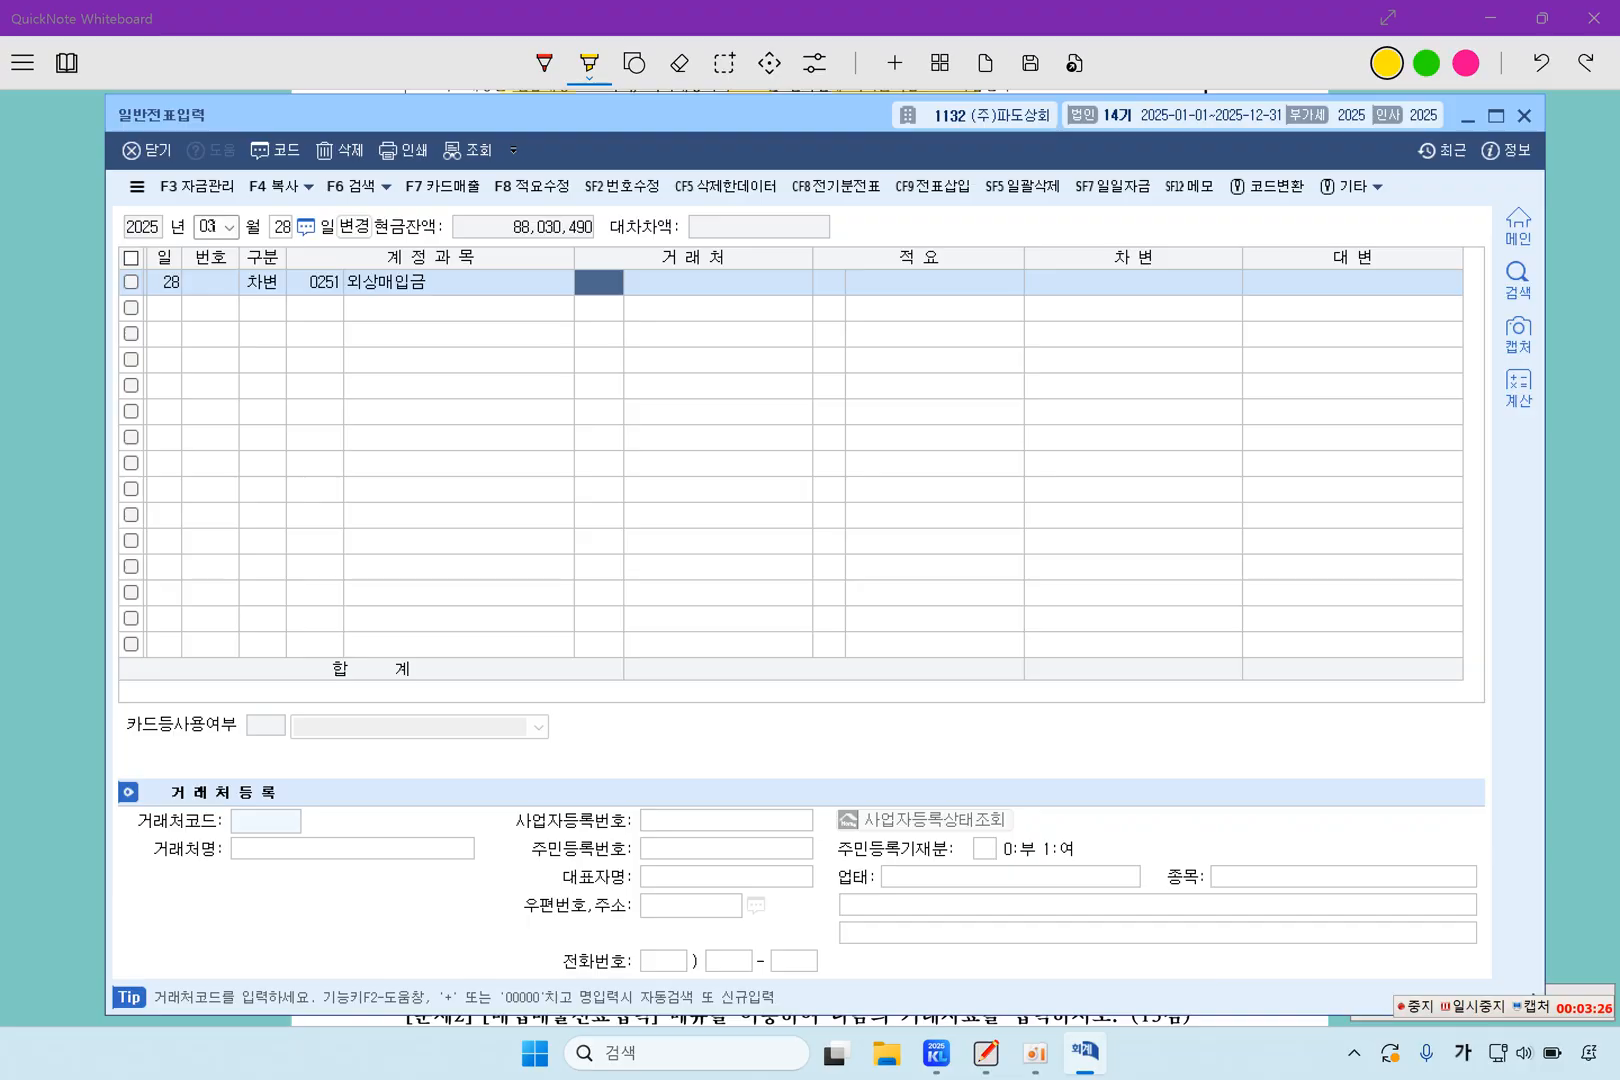
{"action": "key", "text": "F2"}
{"action": "type", "text": "남일상ㅅ"}
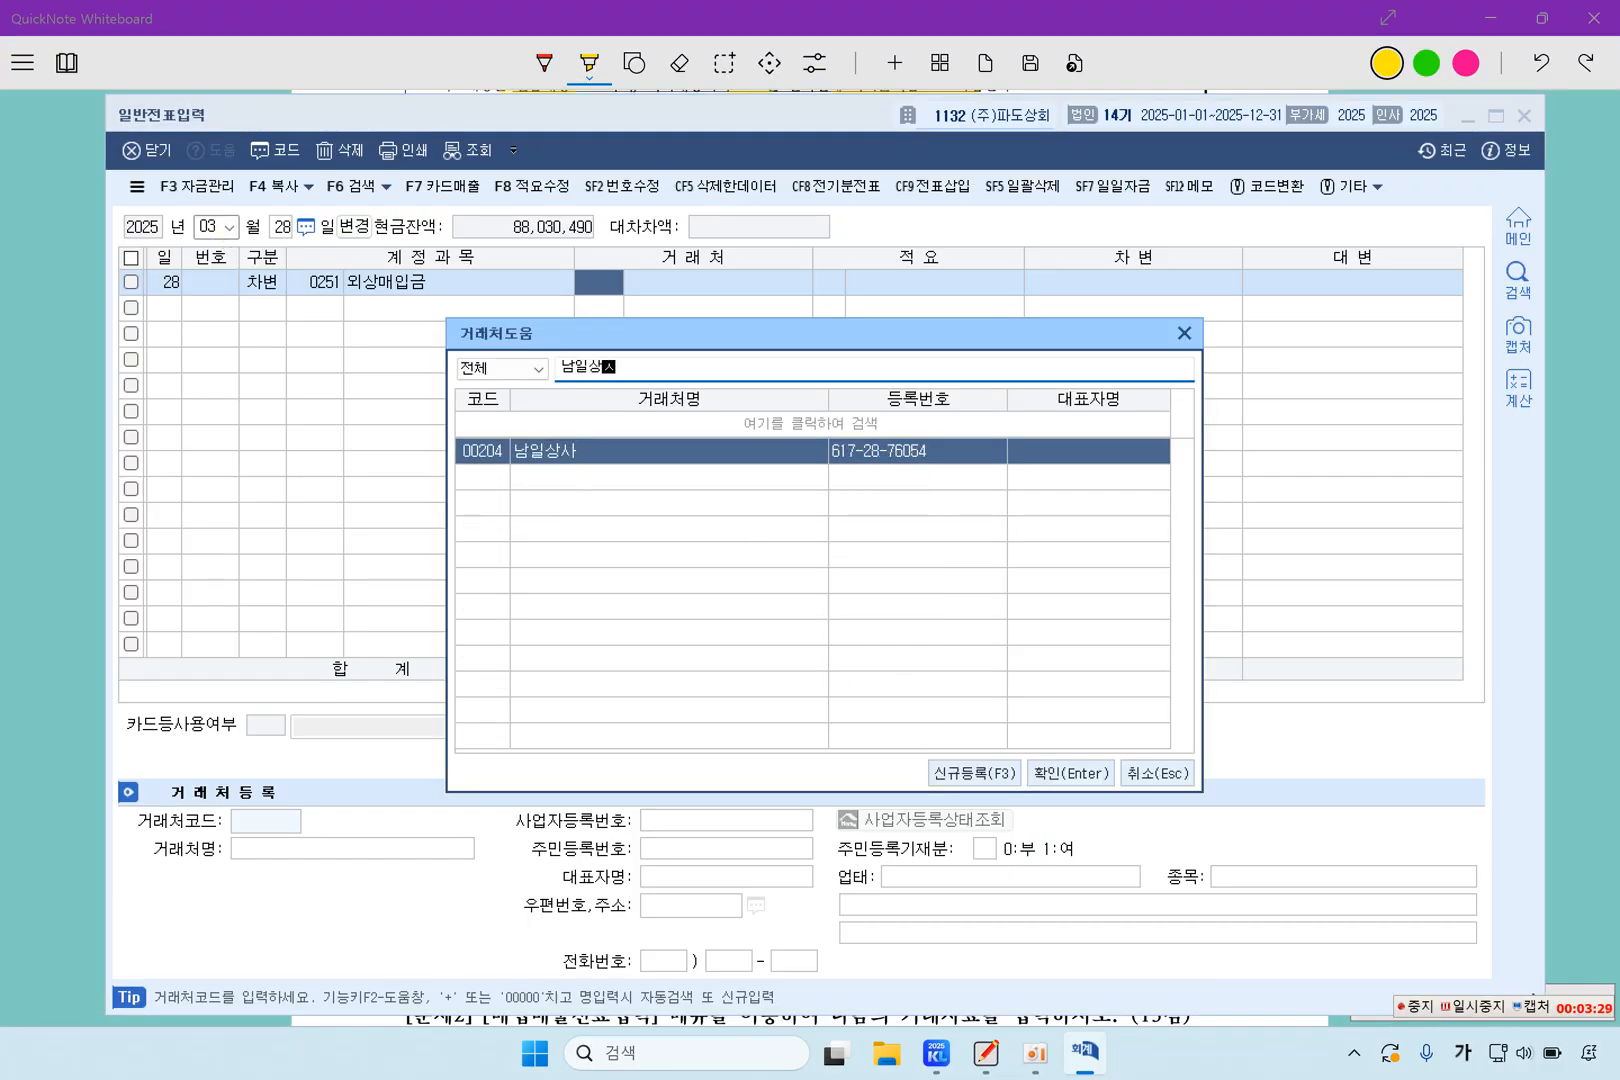
{"action": "key", "text": "Return"}
{"action": "key", "text": "Return"}
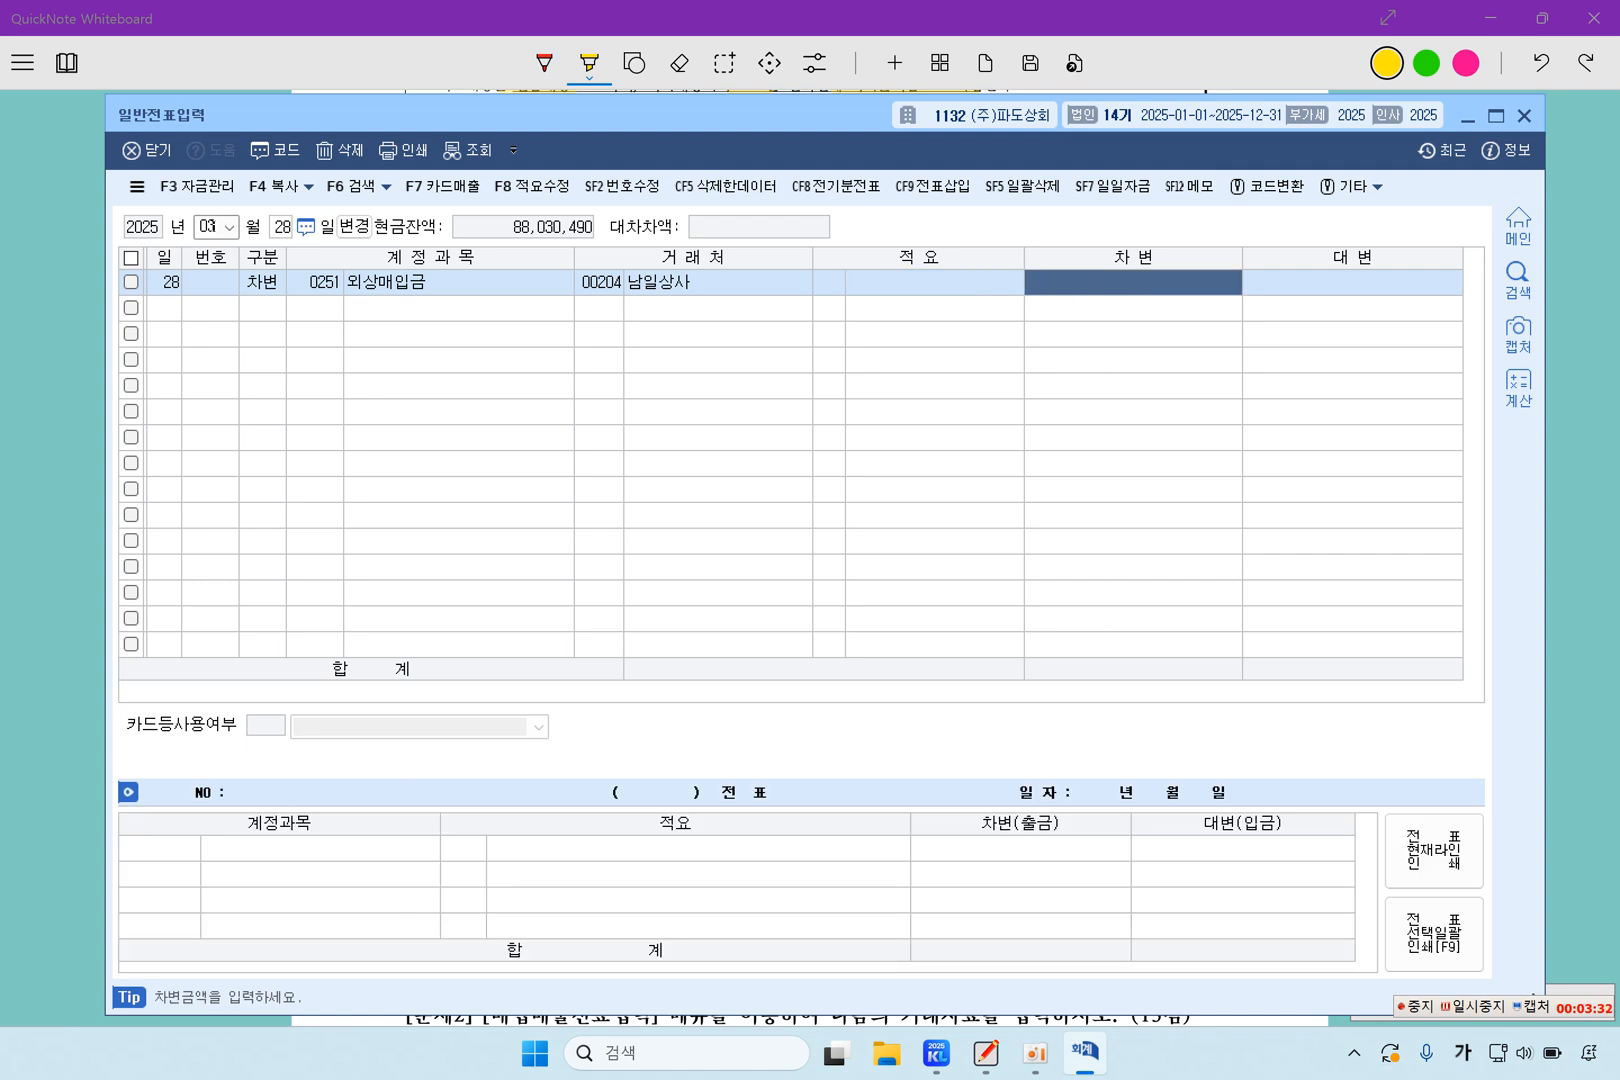
{"action": "type", "text": "15,500,00"}
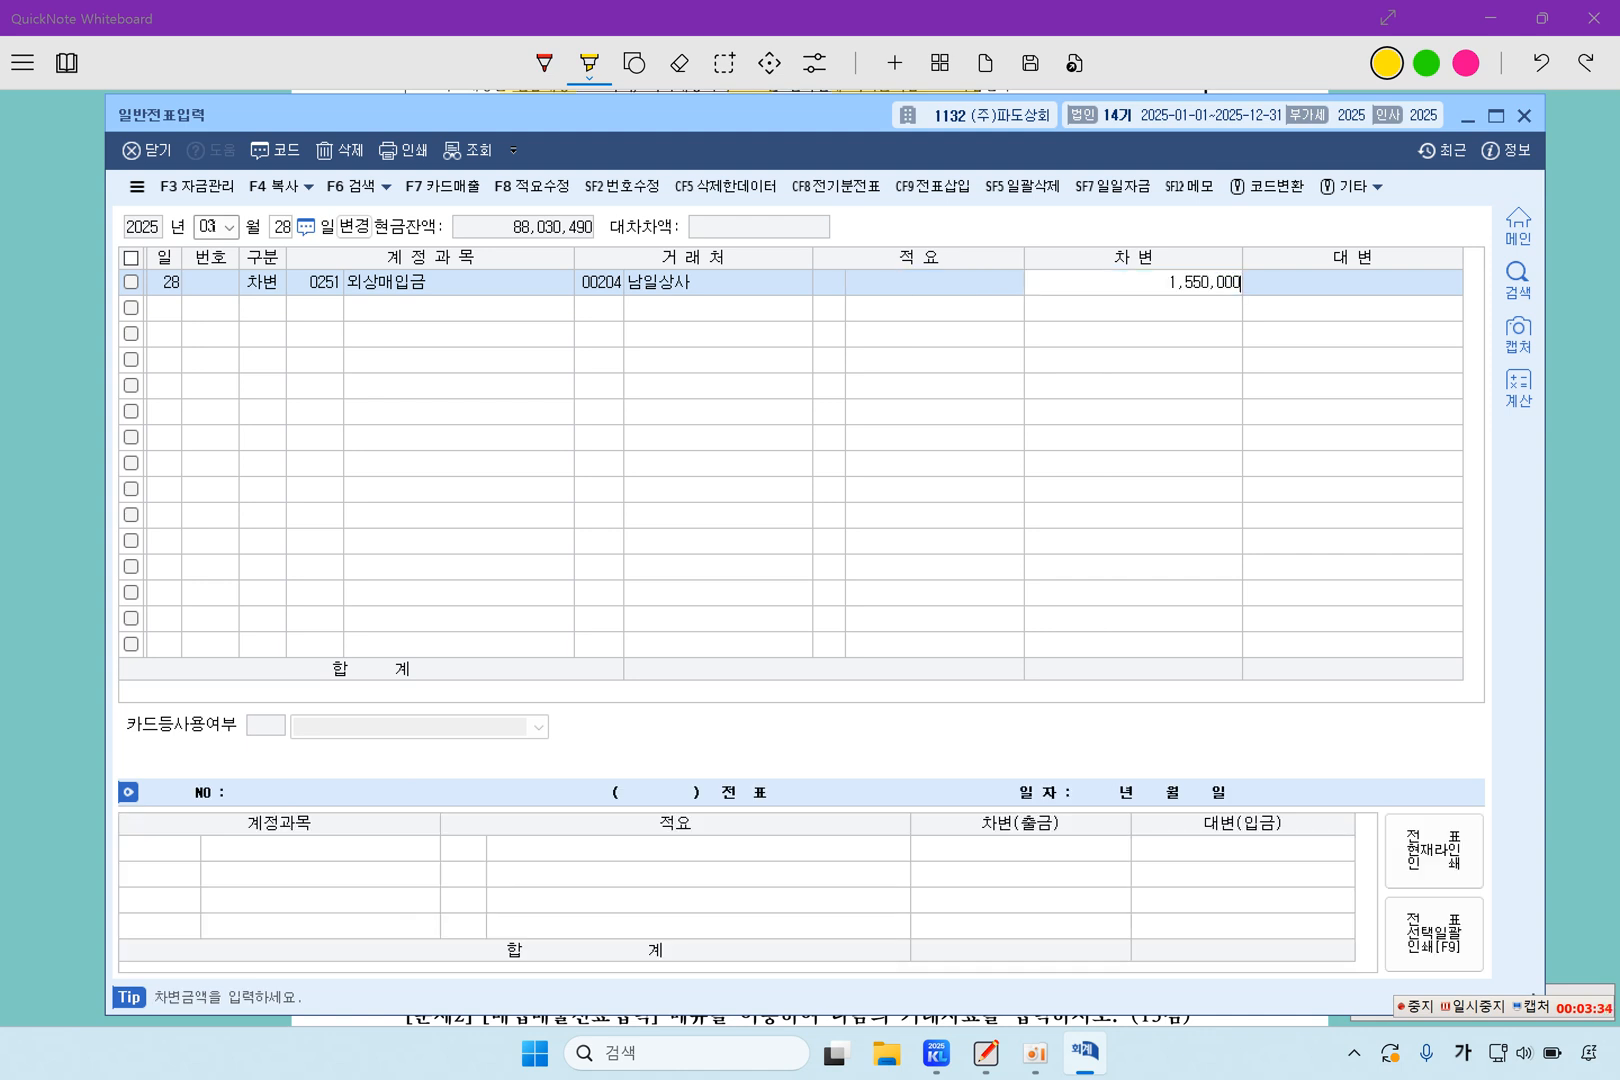
{"action": "type", "text": "0"}
{"action": "key", "text": "Return"}
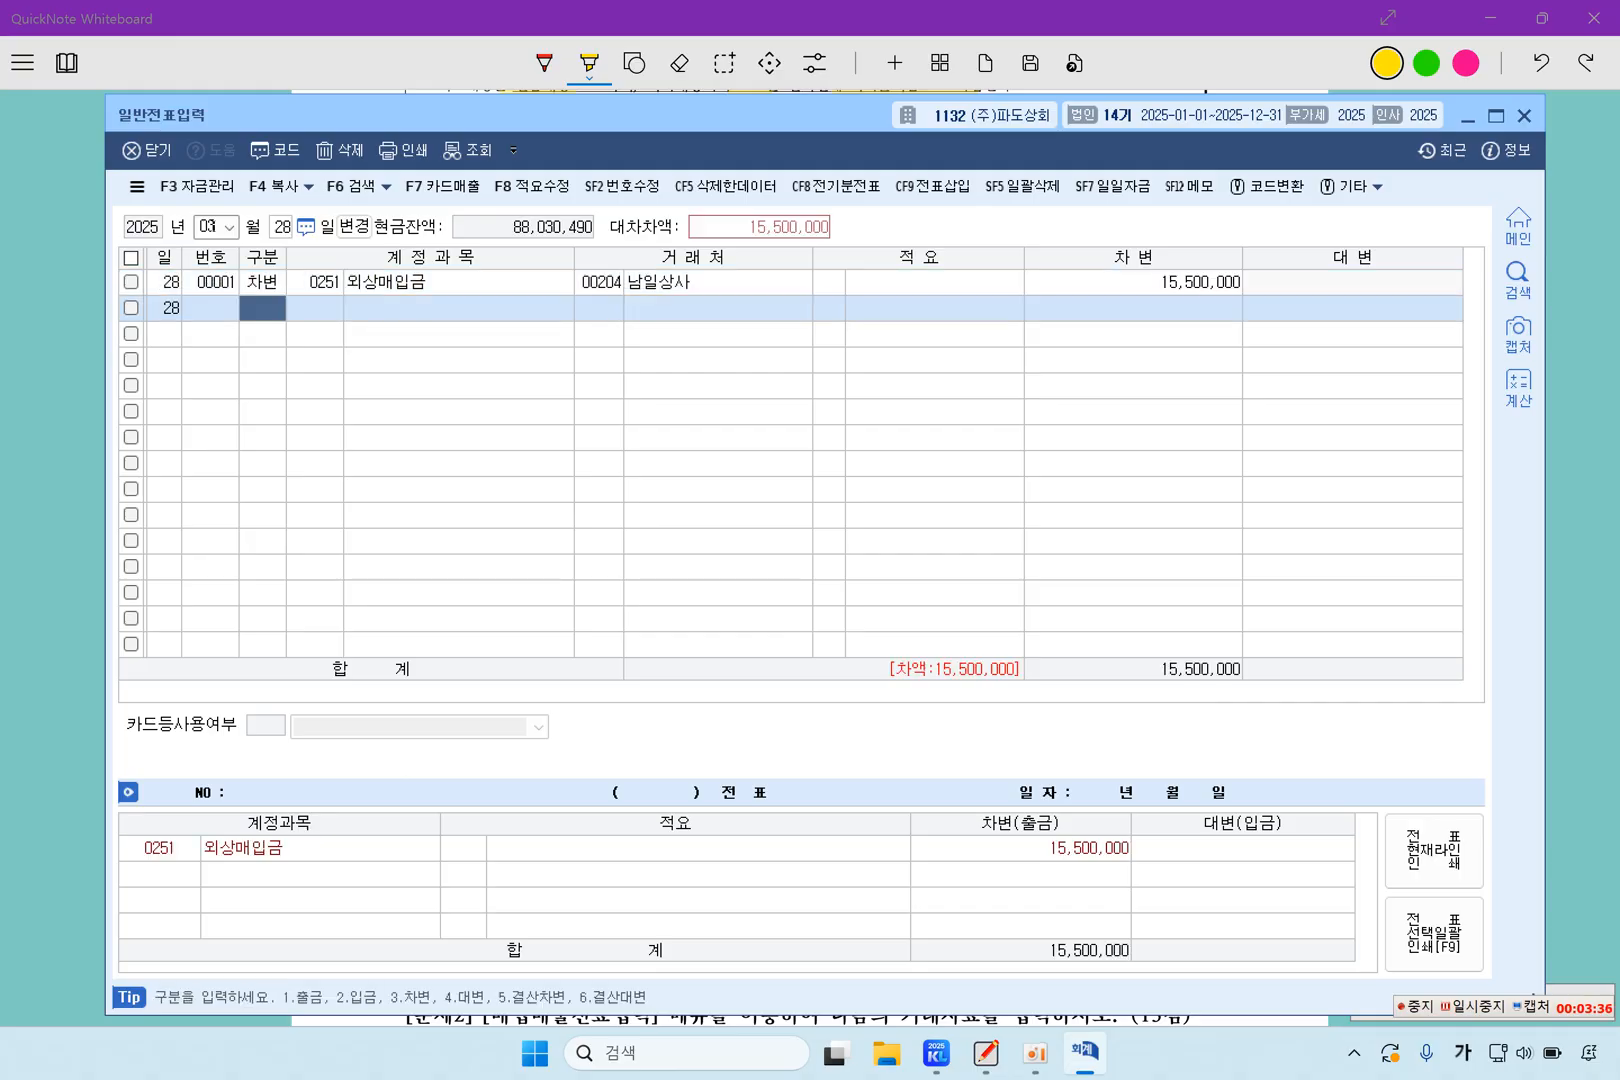
Add a credit line for account 0103 보통예금 without a client and set its amount to 7,000,000
{"action": "type", "text": "4"}
{"action": "key", "text": "Return"}
{"action": "key", "text": "F2"}
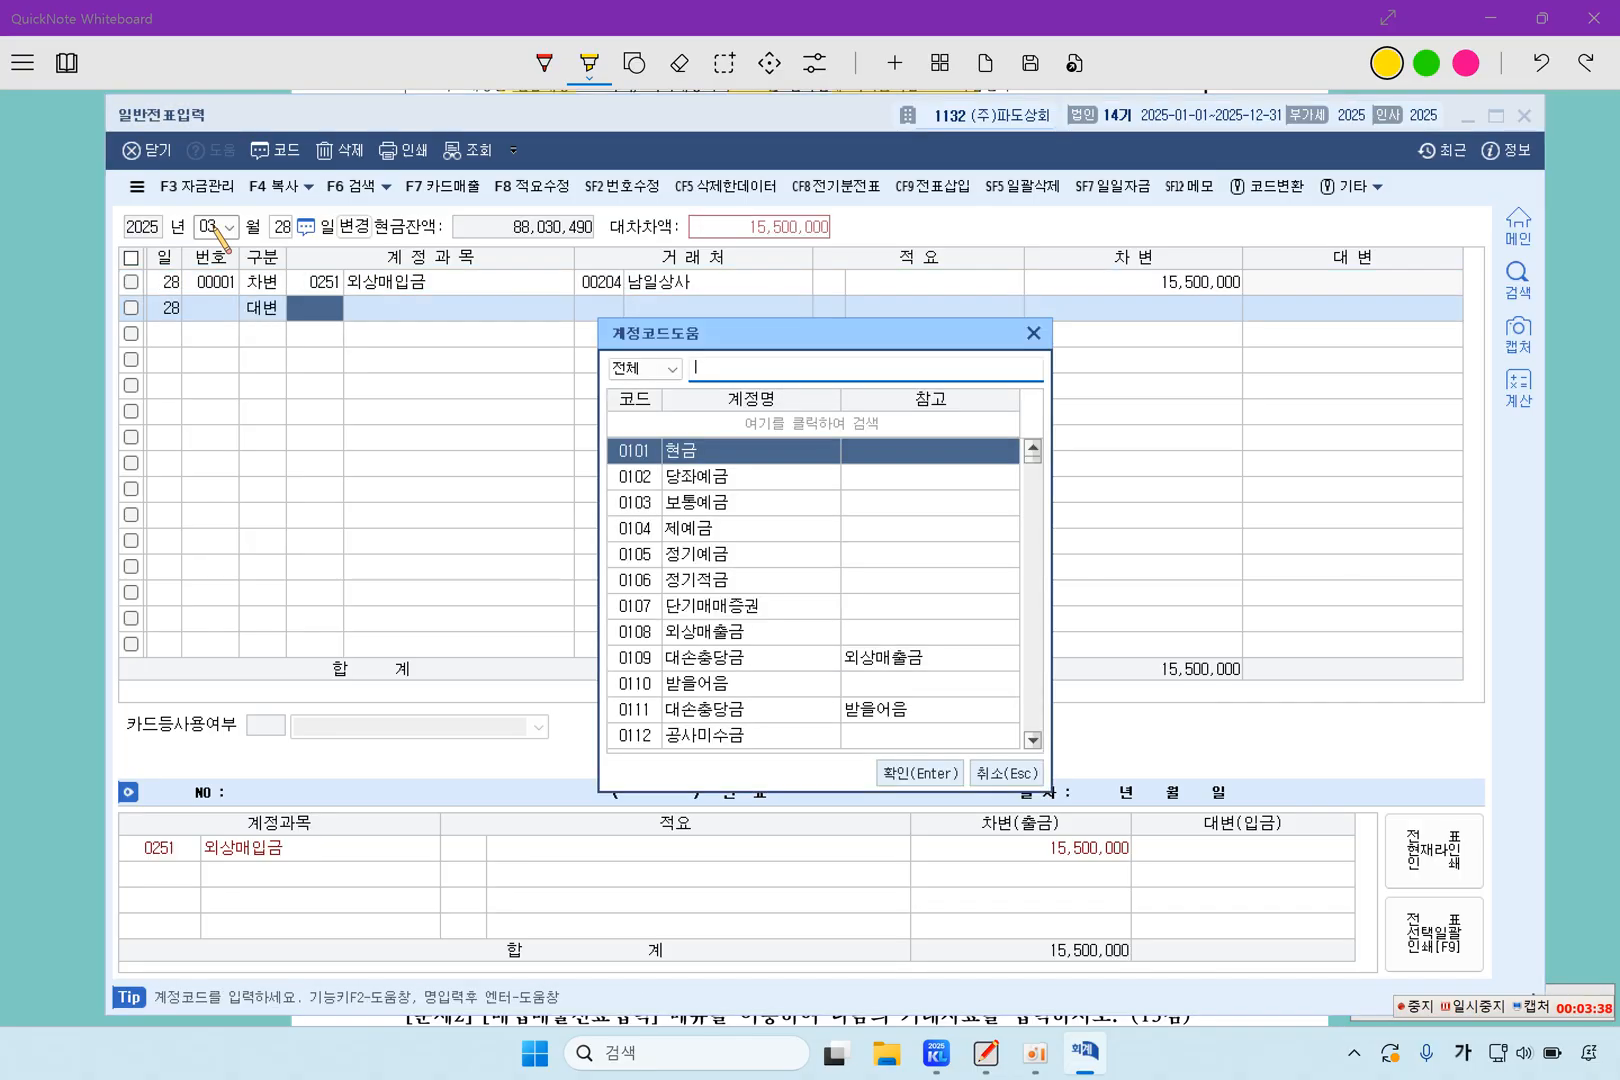
{"action": "type", "text": "보통"}
{"action": "key", "text": "Return"}
{"action": "key", "text": "Return"}
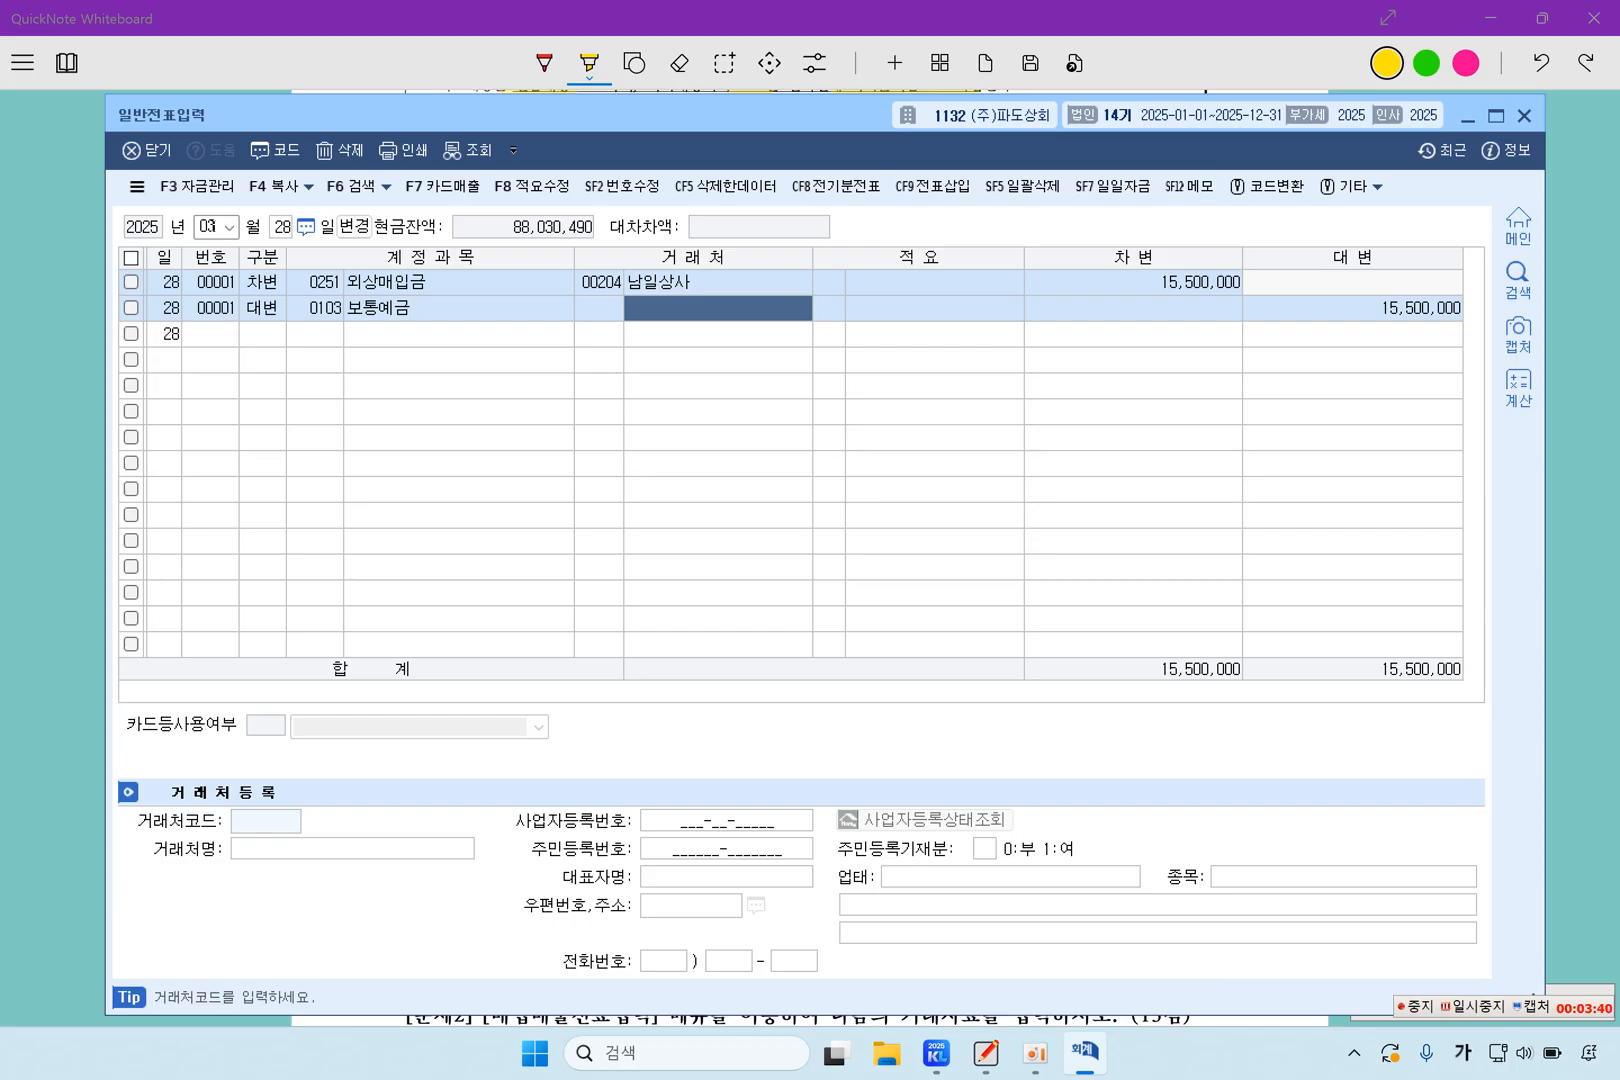
{"action": "key", "text": "Return"}
{"action": "key", "text": "Return"}
{"action": "type", "text": "7000000"}
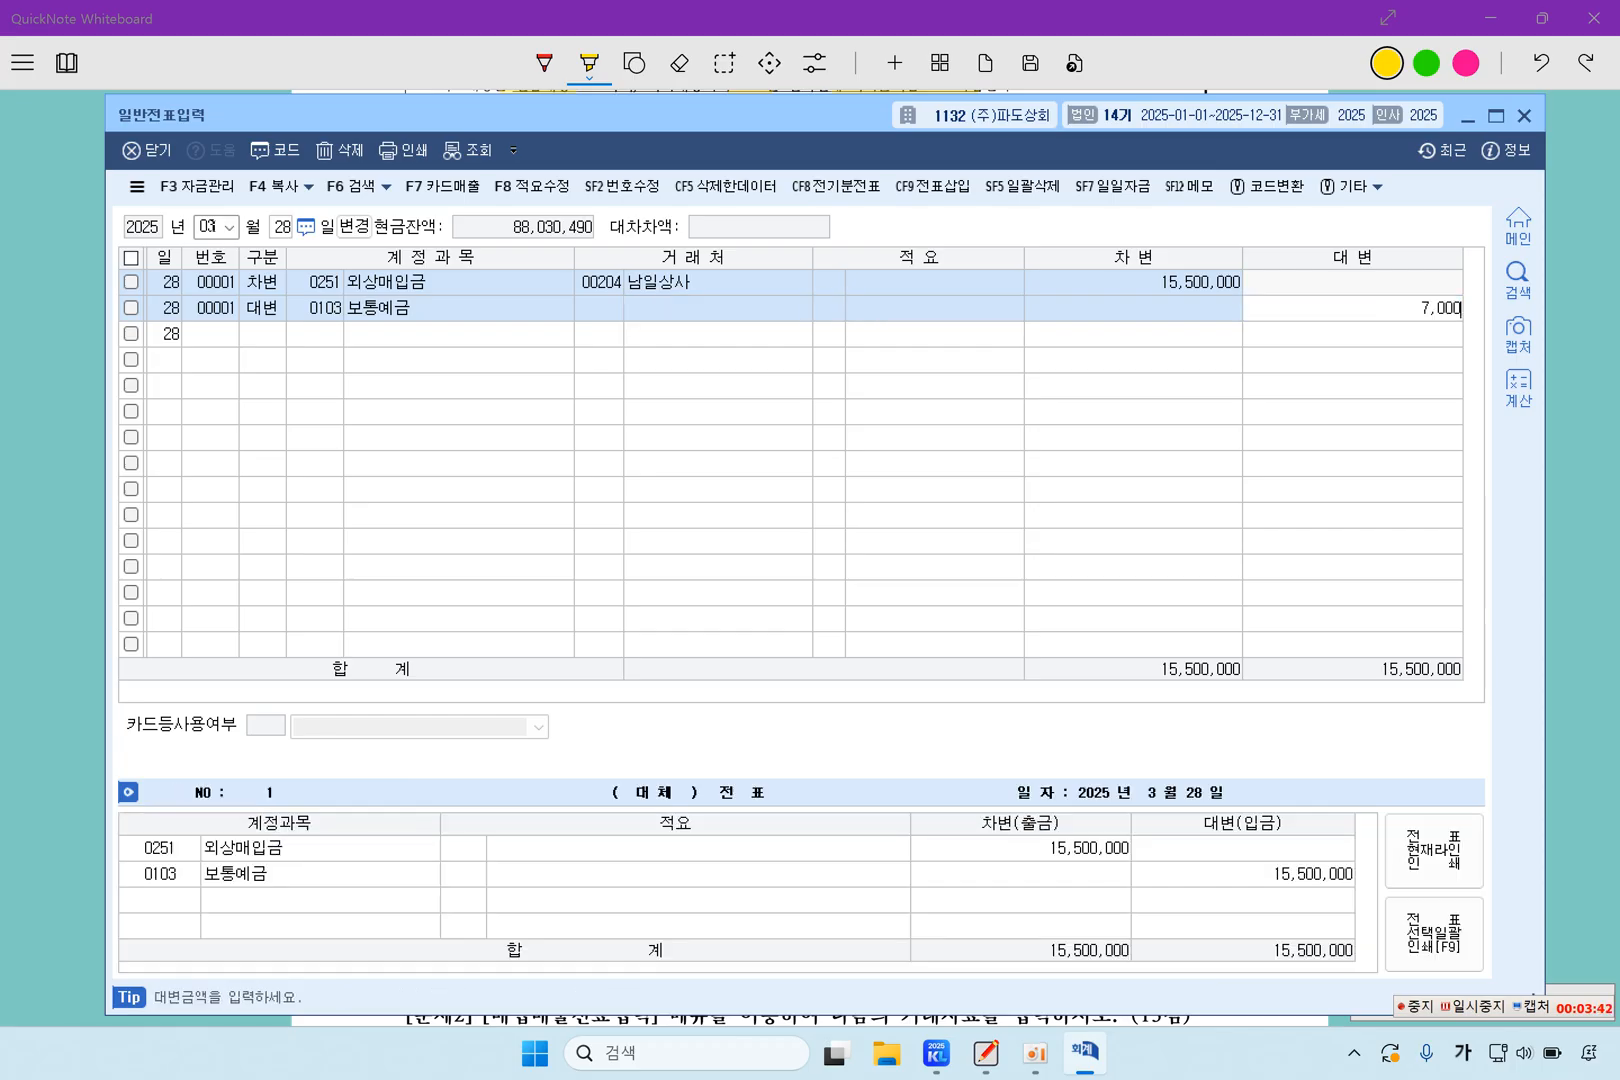
{"action": "key", "text": "Return"}
Add a credit line for account 0257 가수금 with client 00133 대표자 and the remaining 8,500,000 to complete the March 28 voucher
{"action": "type", "text": "4"}
{"action": "key", "text": "Return"}
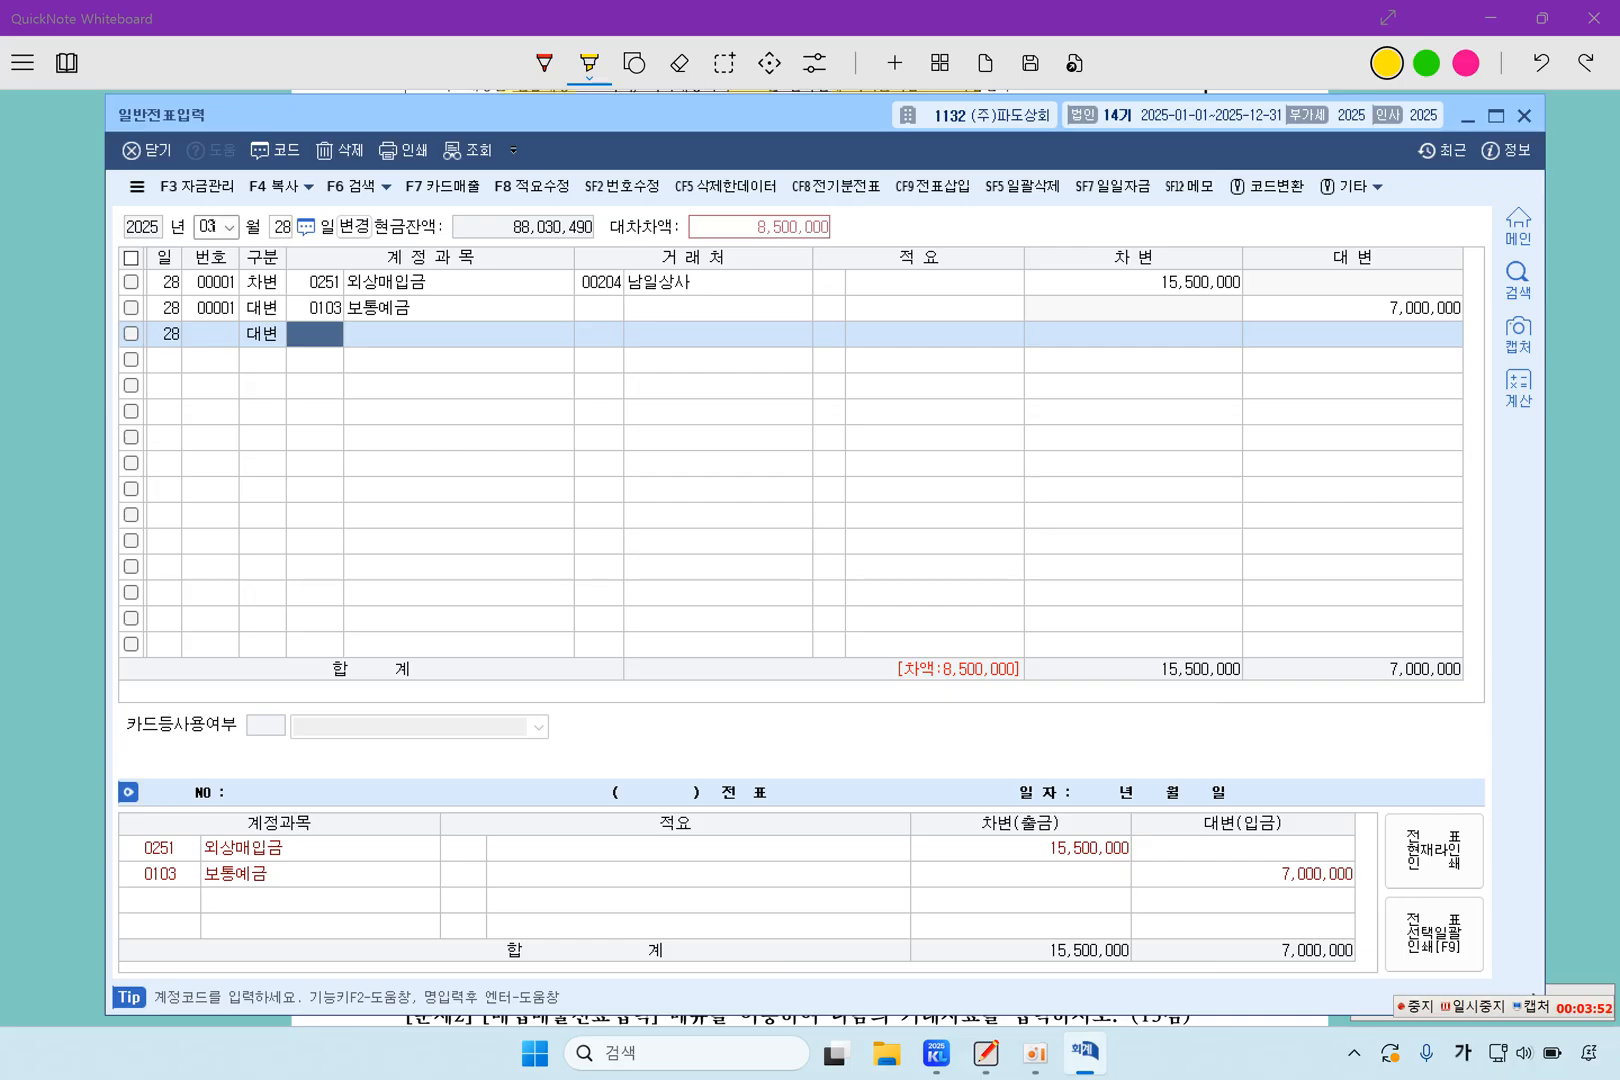
{"action": "key", "text": "F2"}
{"action": "type", "text": "가설"}
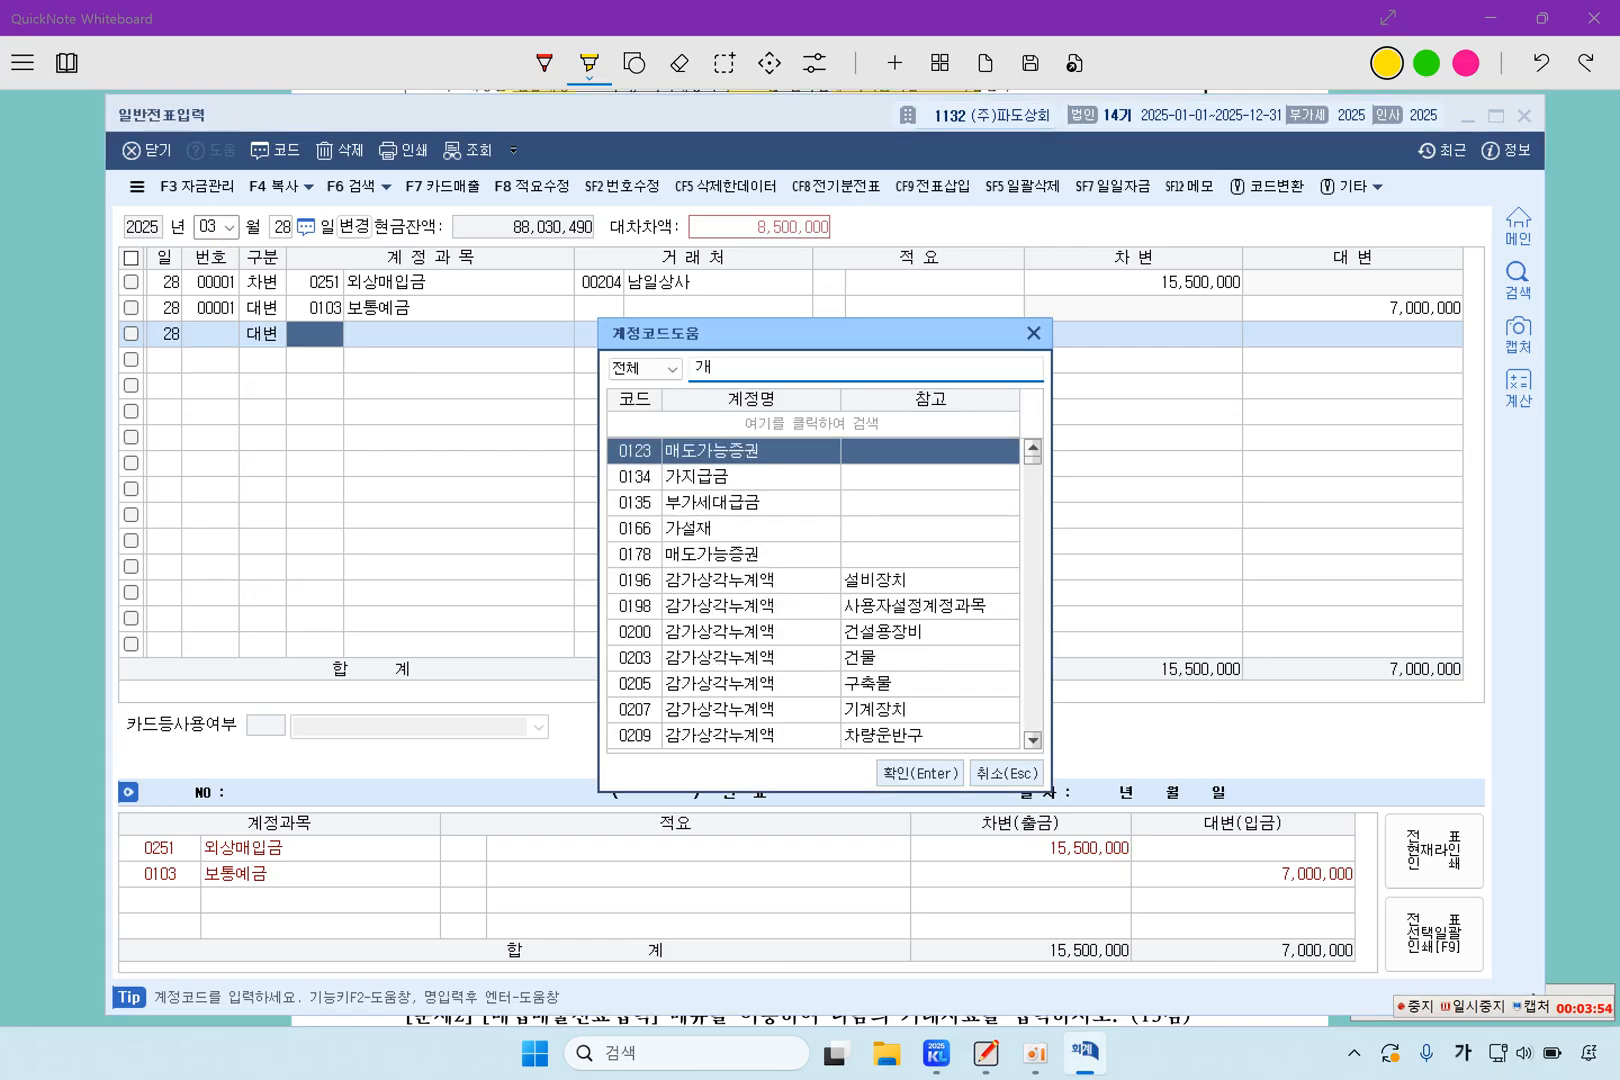
{"action": "type", "text": "금"}
{"action": "key", "text": "Return"}
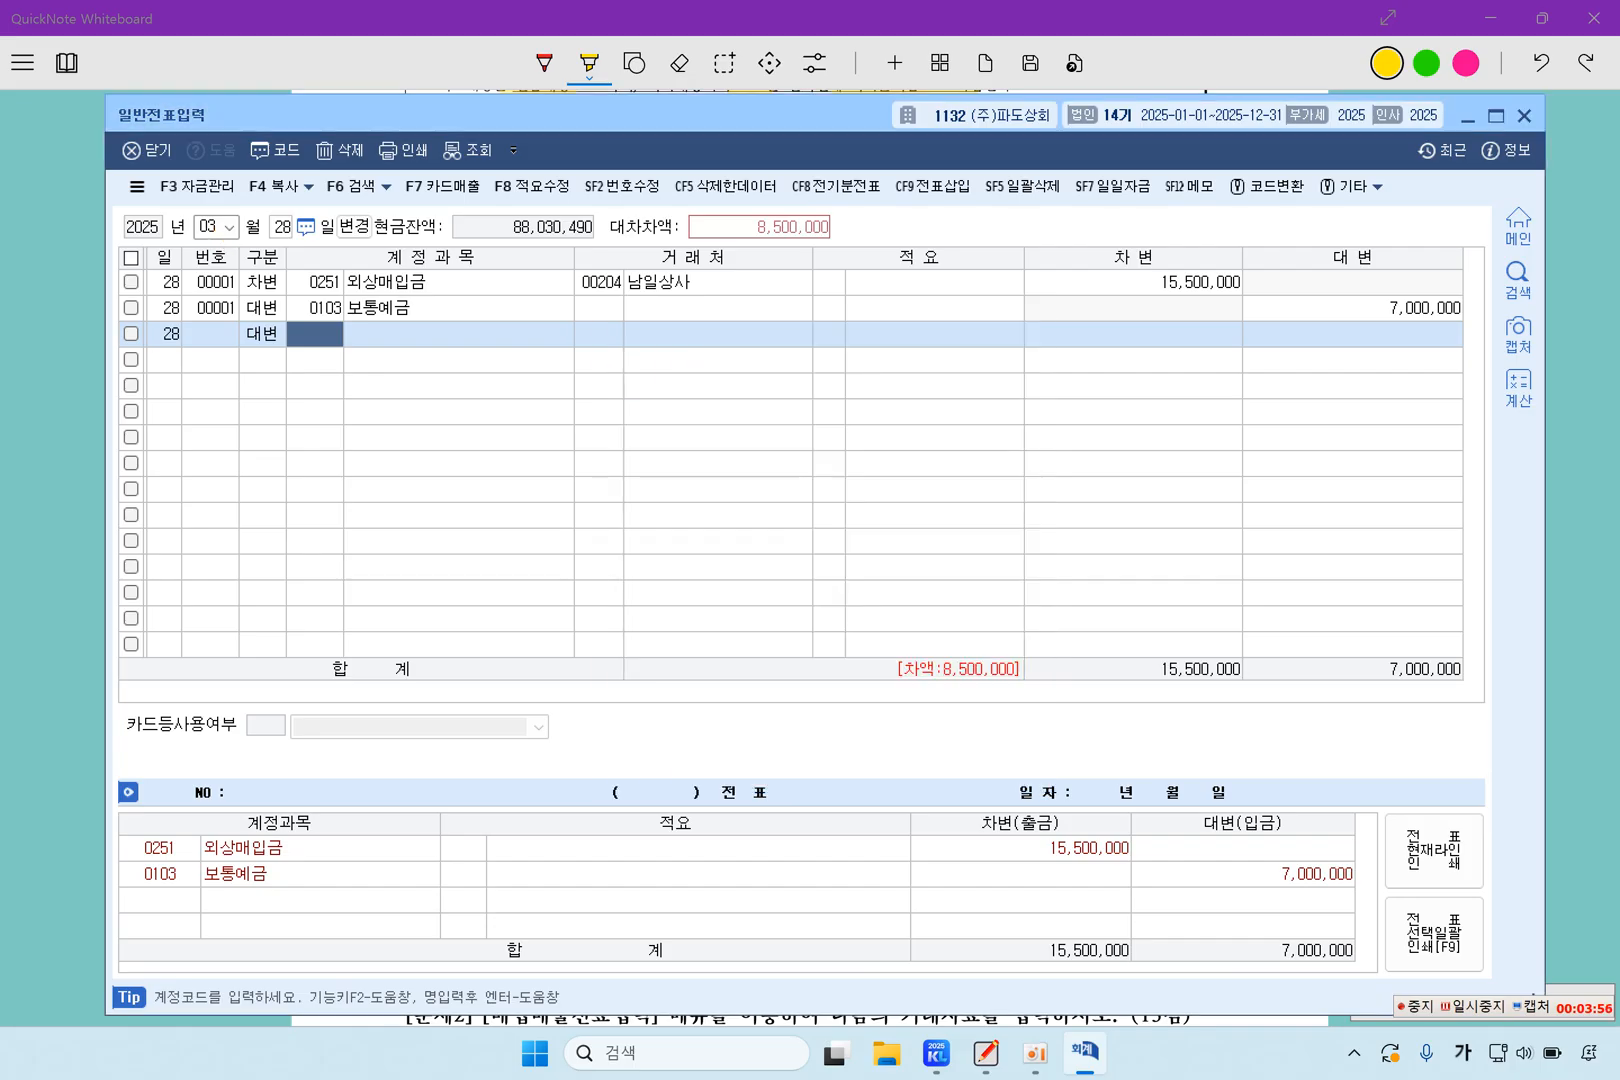
{"action": "key", "text": "F2"}
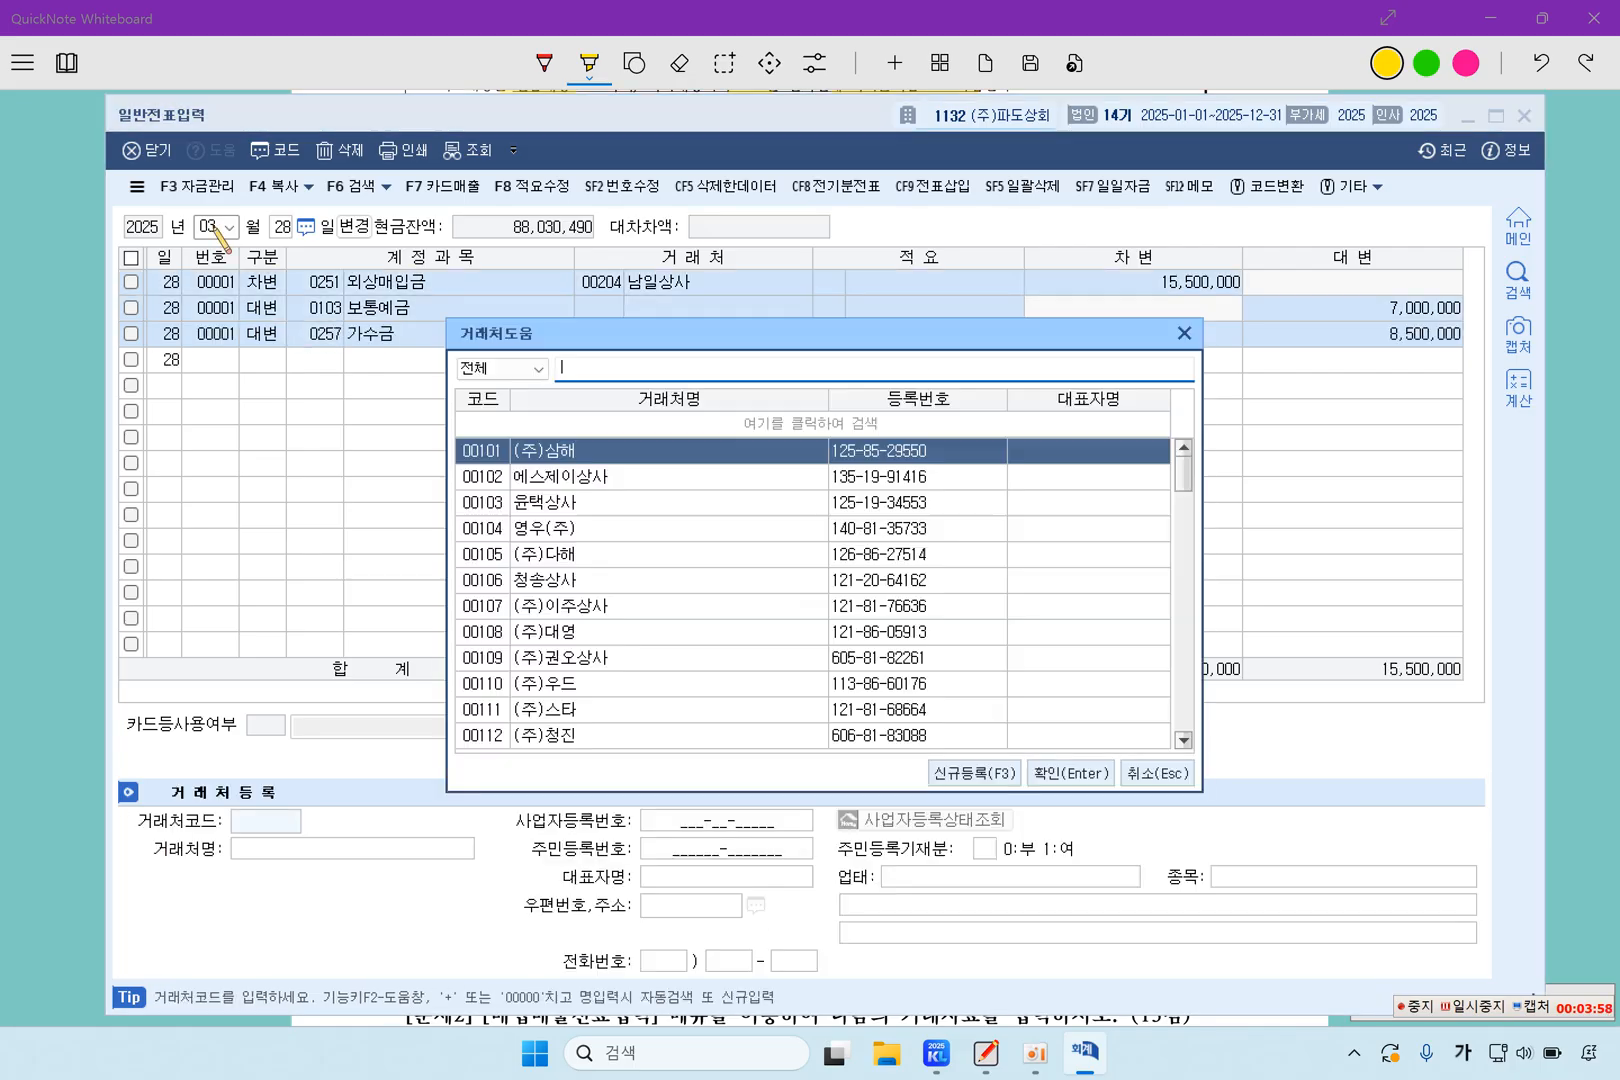
{"action": "type", "text": "133"}
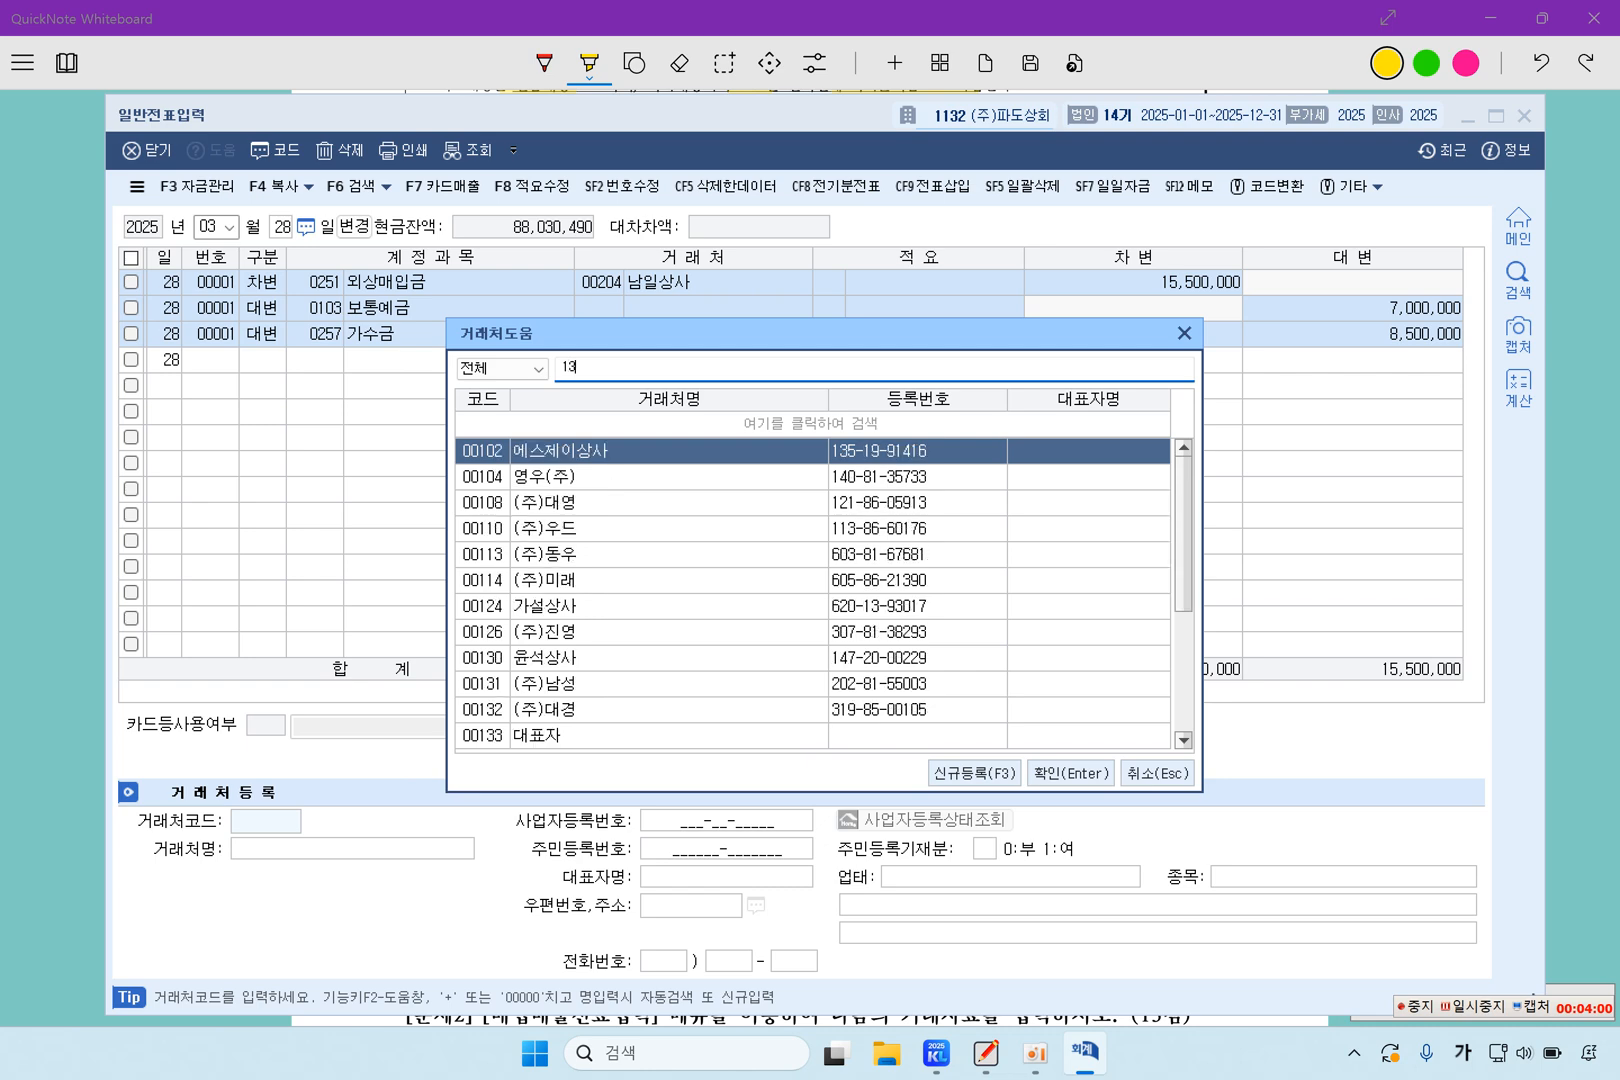
{"action": "key", "text": "Return"}
{"action": "key", "text": "Return"}
{"action": "key", "text": "Return"}
{"action": "key", "text": "Return"}
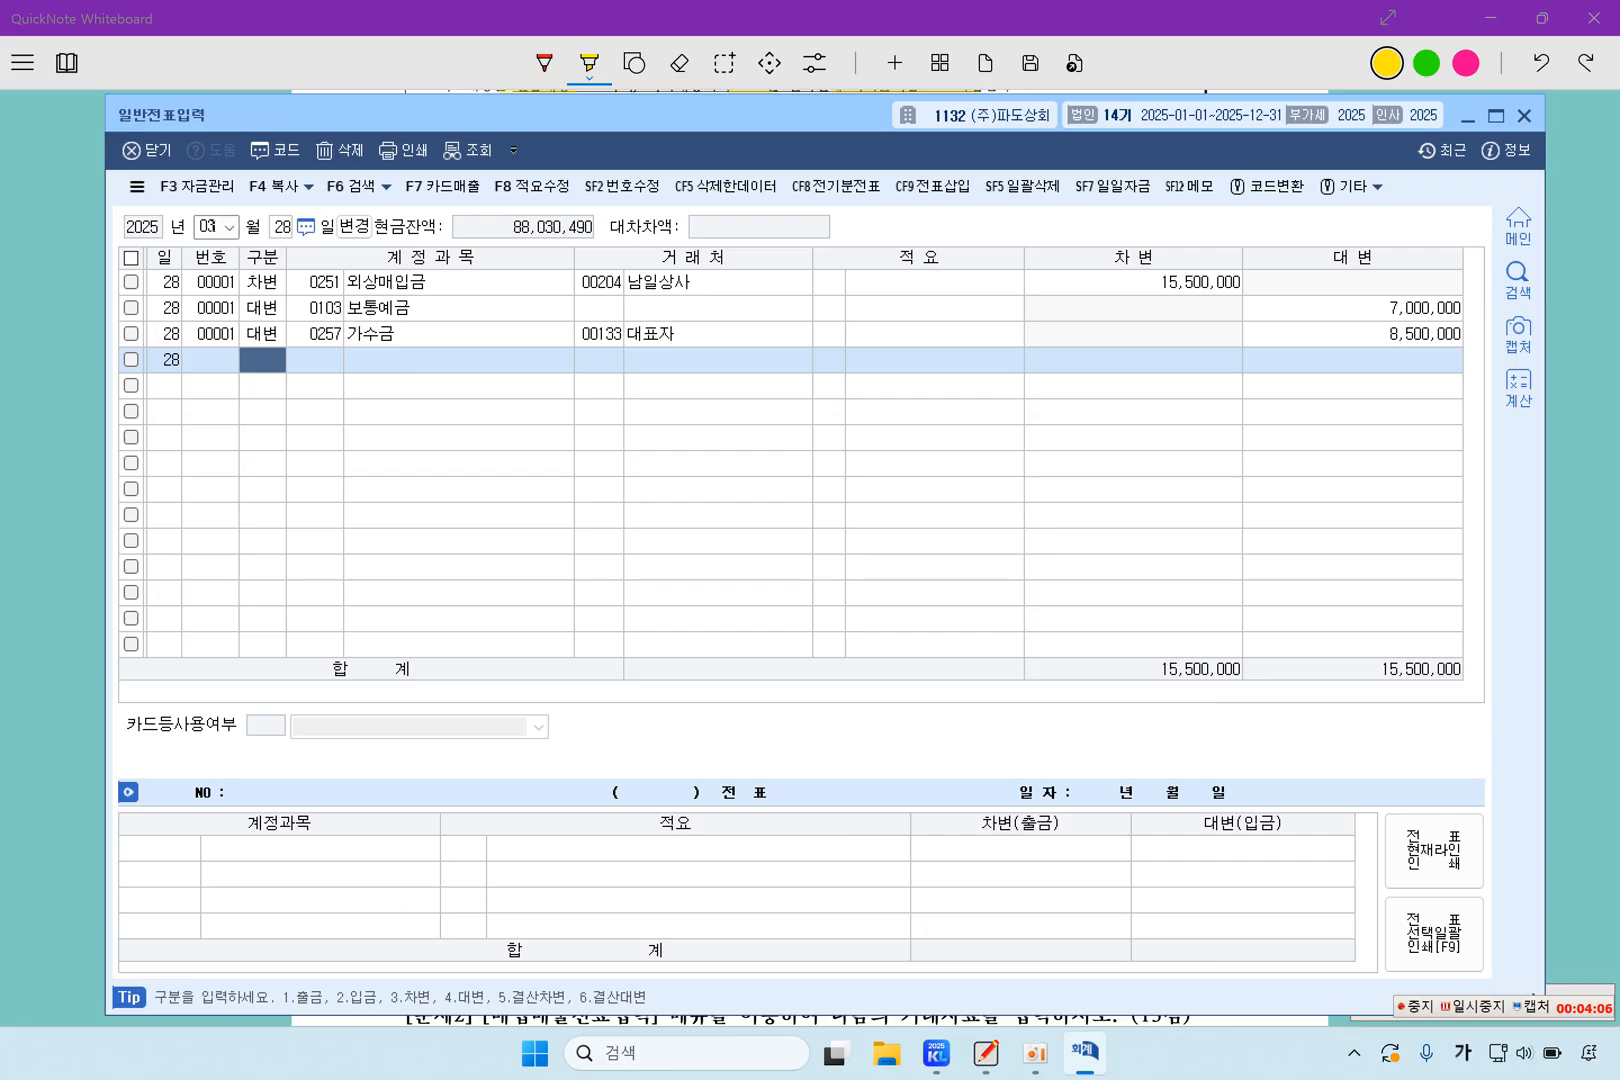
Switch back to QuickNote Whiteboard and highlight question 3's 06월 25일 date, 영업부 CS교육, 강사료 2,400,000원, 79,200원 withholding and 보통예금 payment
{"action": "left_click", "coordinate": [332, 76]}
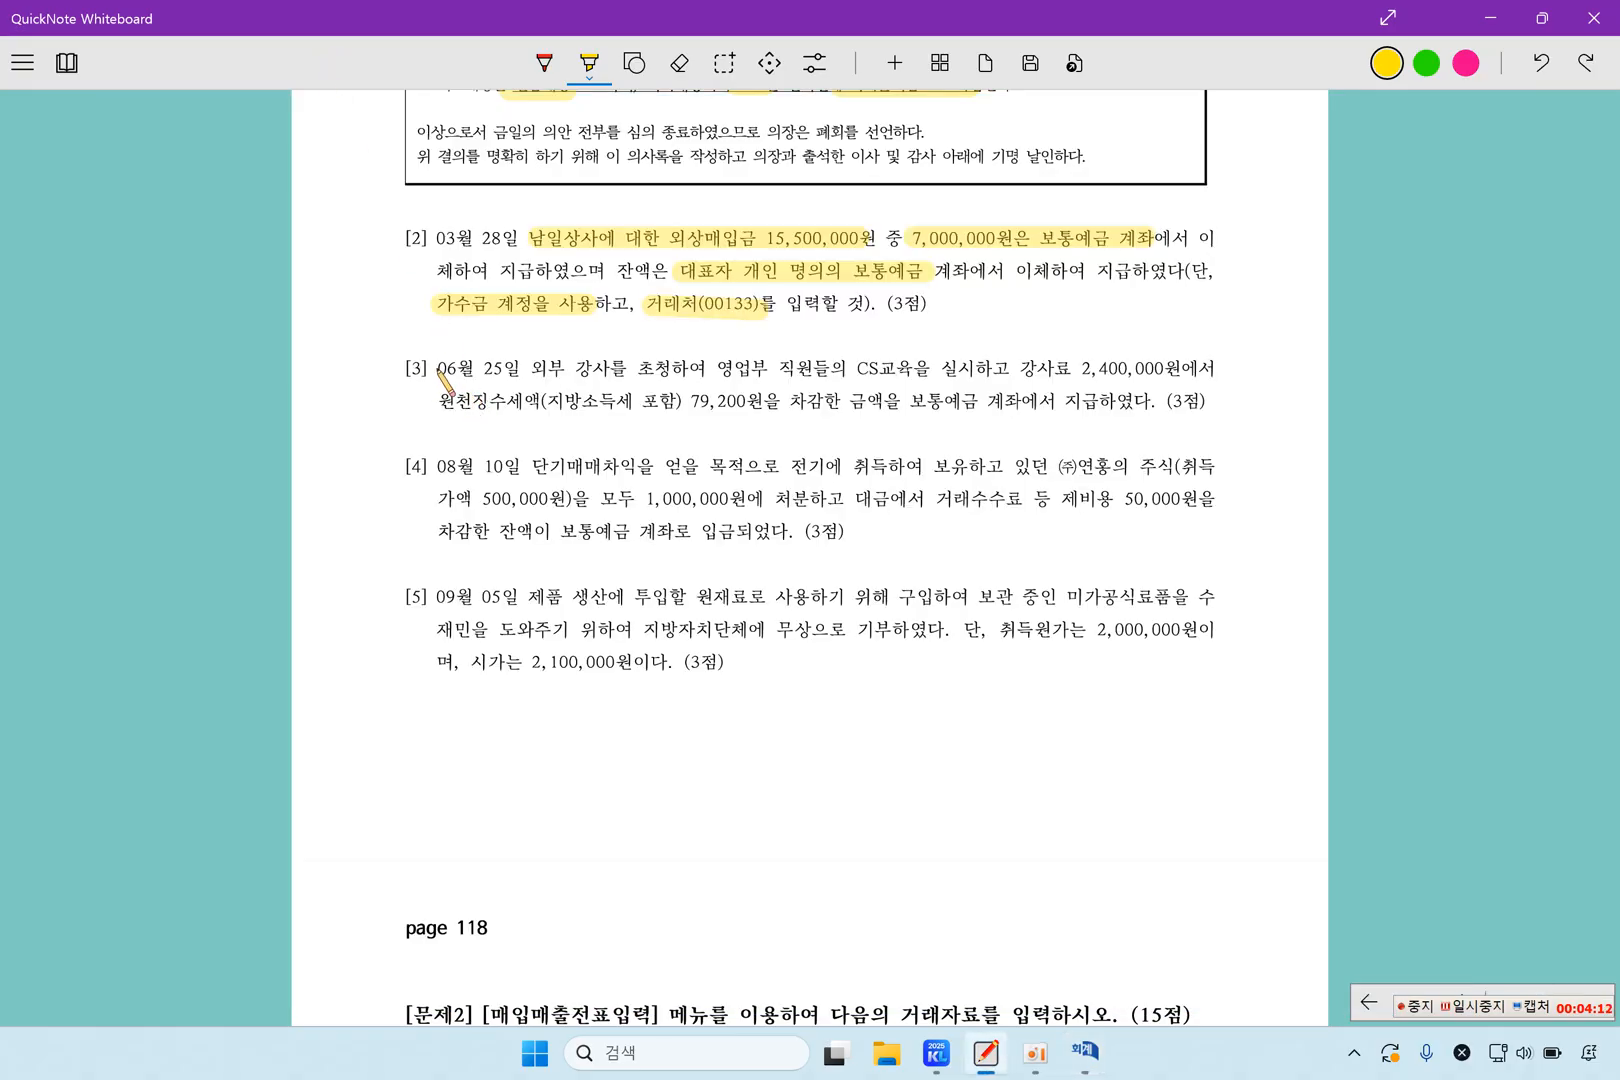
{"action": "left_click_drag", "start_coordinate": [437, 369], "coordinate": [512, 371]}
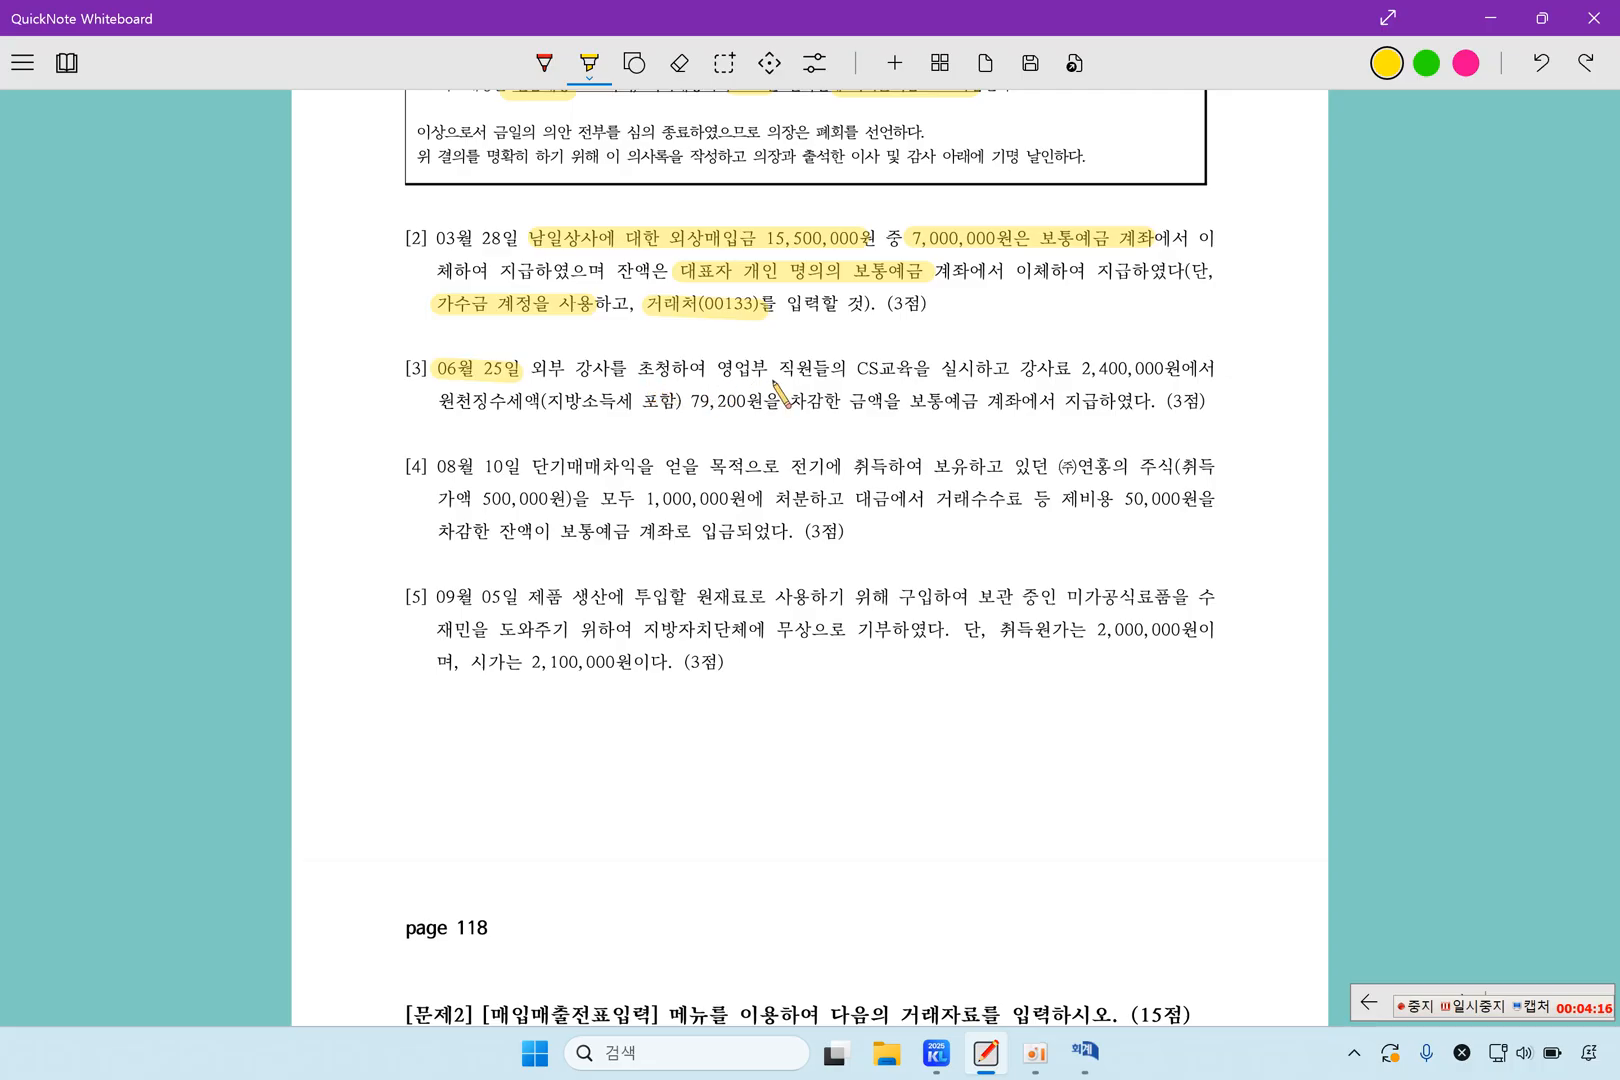
{"action": "left_click_drag", "start_coordinate": [853, 370], "coordinate": [1183, 368]}
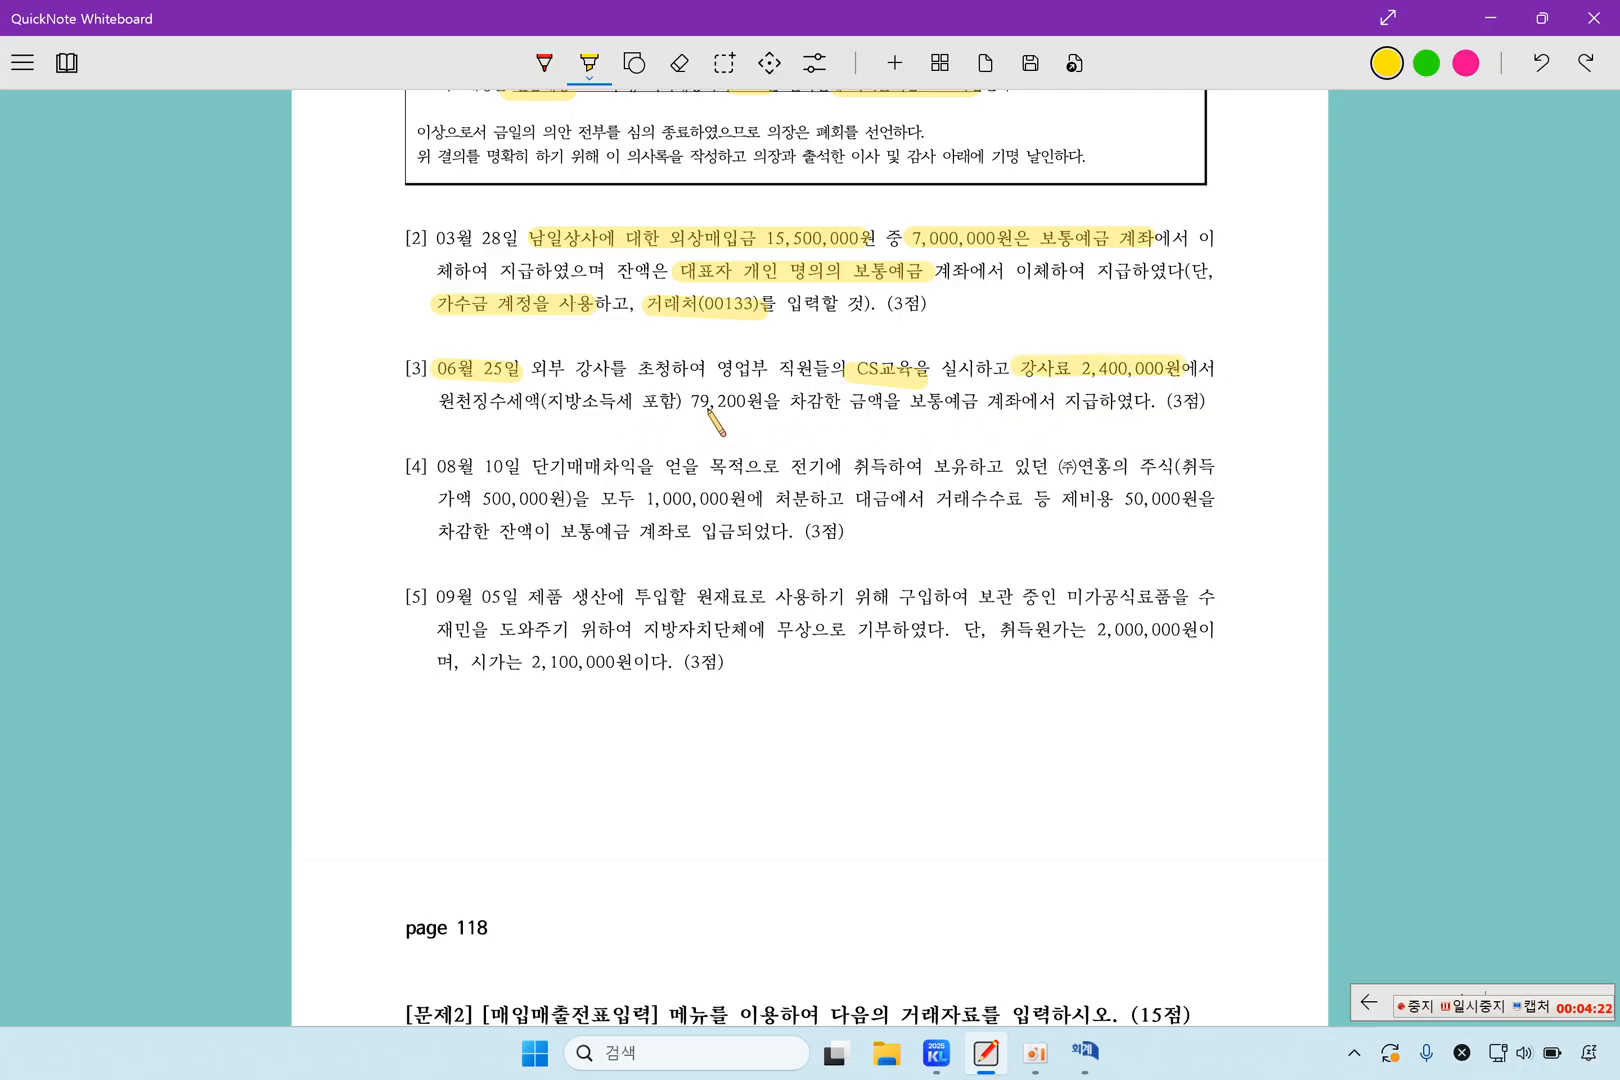
{"action": "left_click_drag", "start_coordinate": [681, 397], "coordinate": [779, 398]}
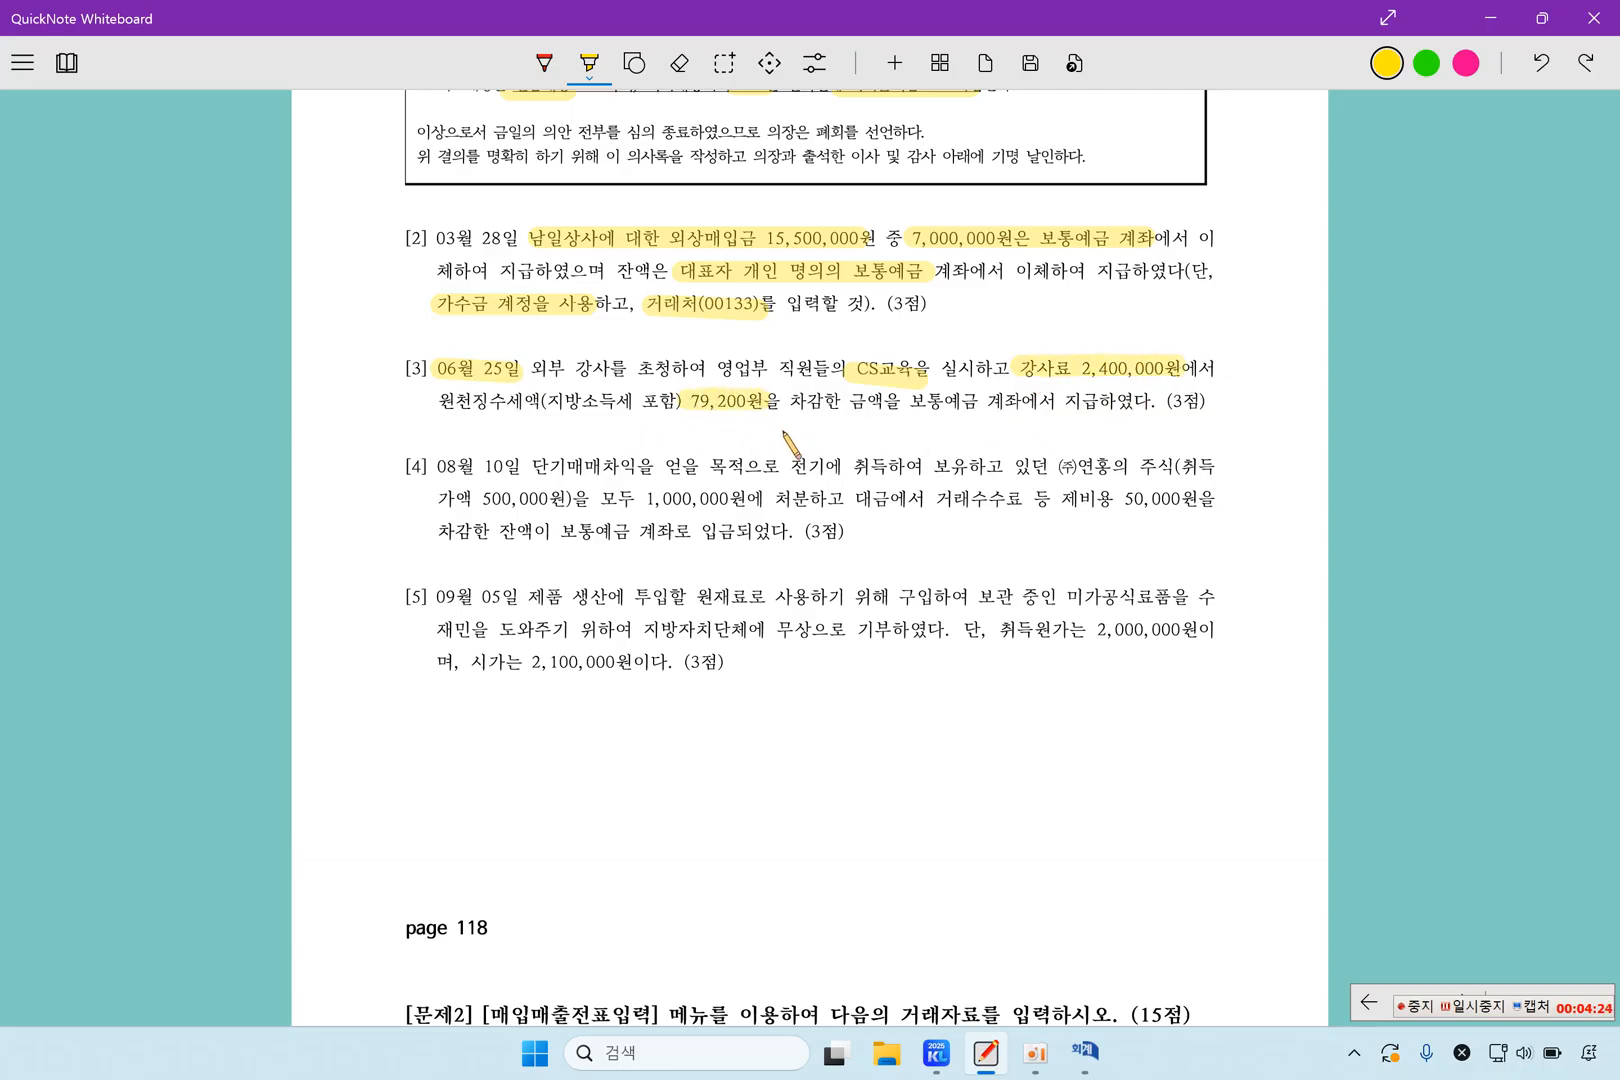
{"action": "left_click_drag", "start_coordinate": [912, 402], "coordinate": [1100, 405]}
{"action": "mouse_move", "coordinate": [1100, 1068]}
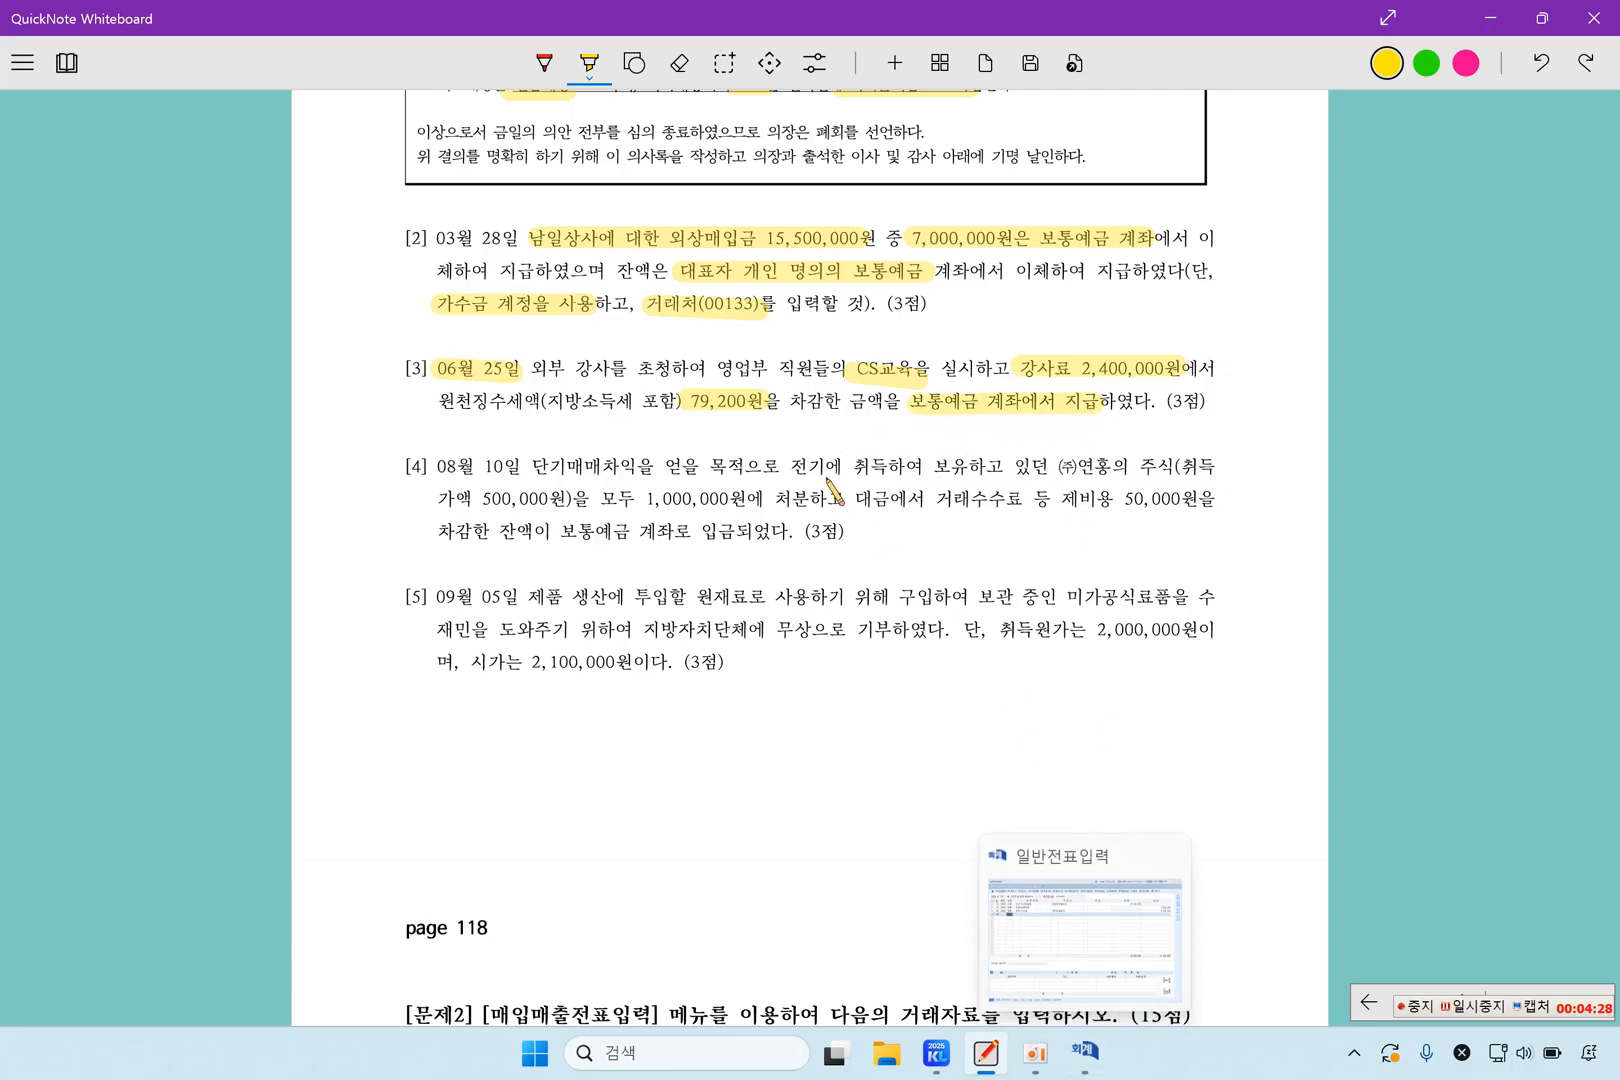
{"action": "left_click_drag", "start_coordinate": [716, 369], "coordinate": [792, 372]}
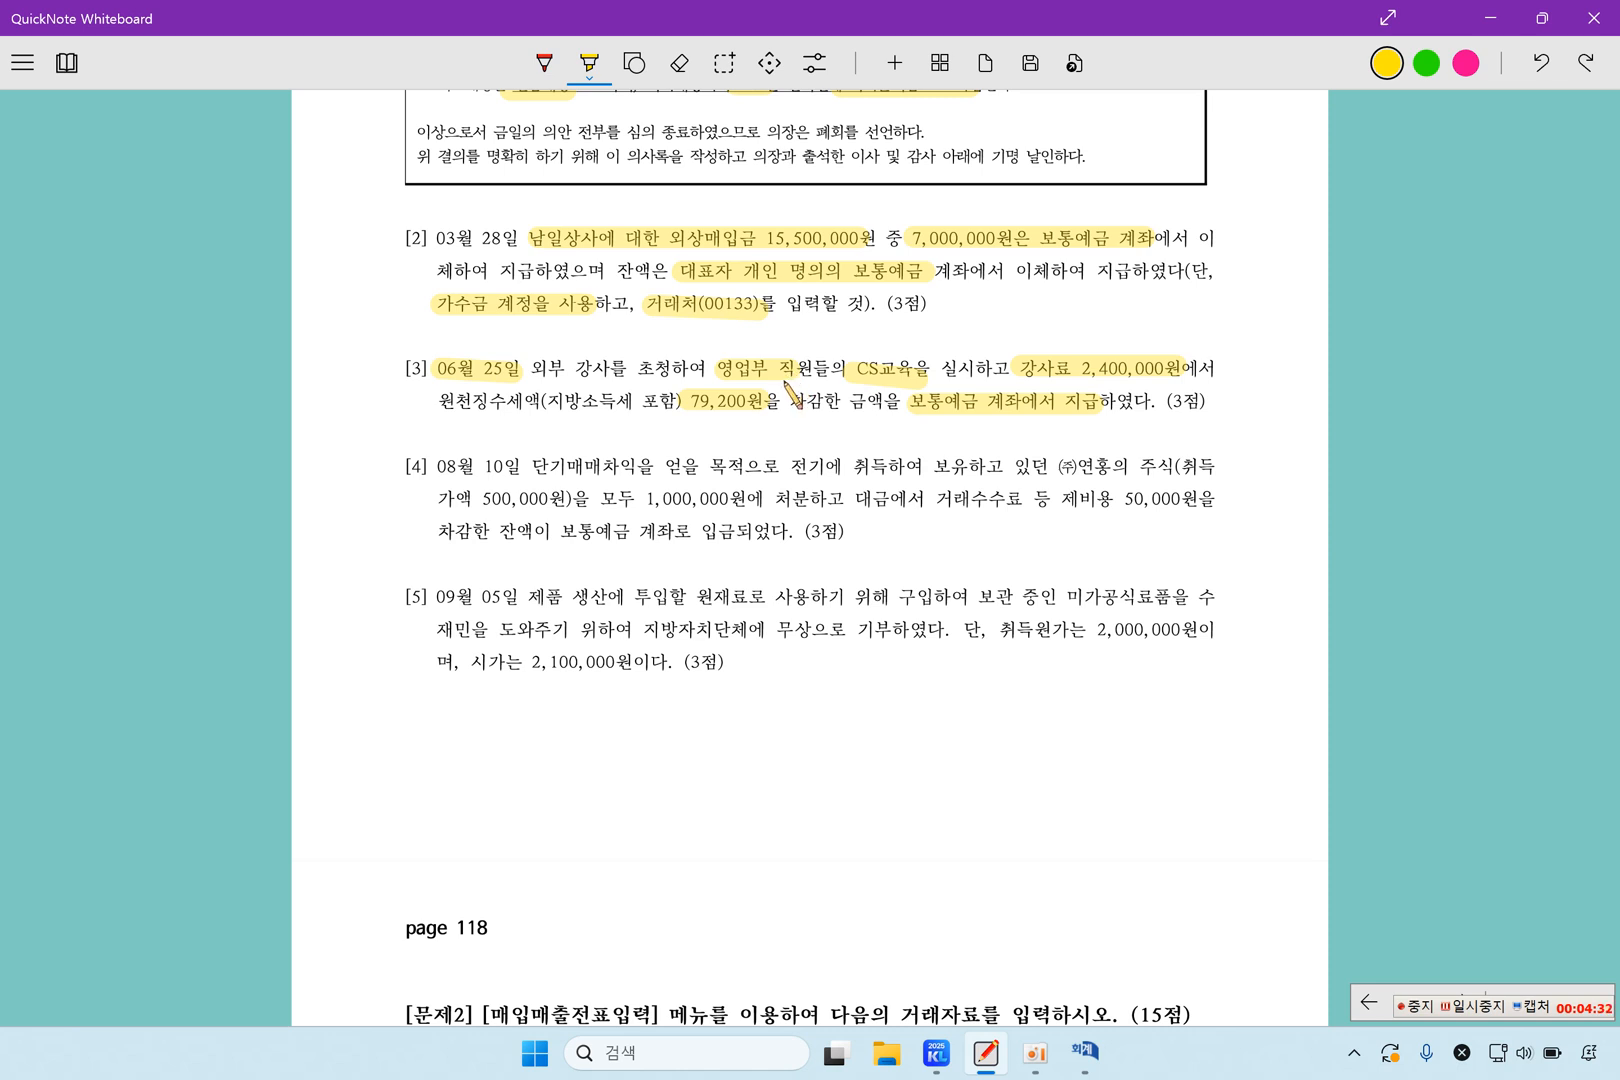
{"action": "left_click_drag", "start_coordinate": [706, 366], "coordinate": [770, 364]}
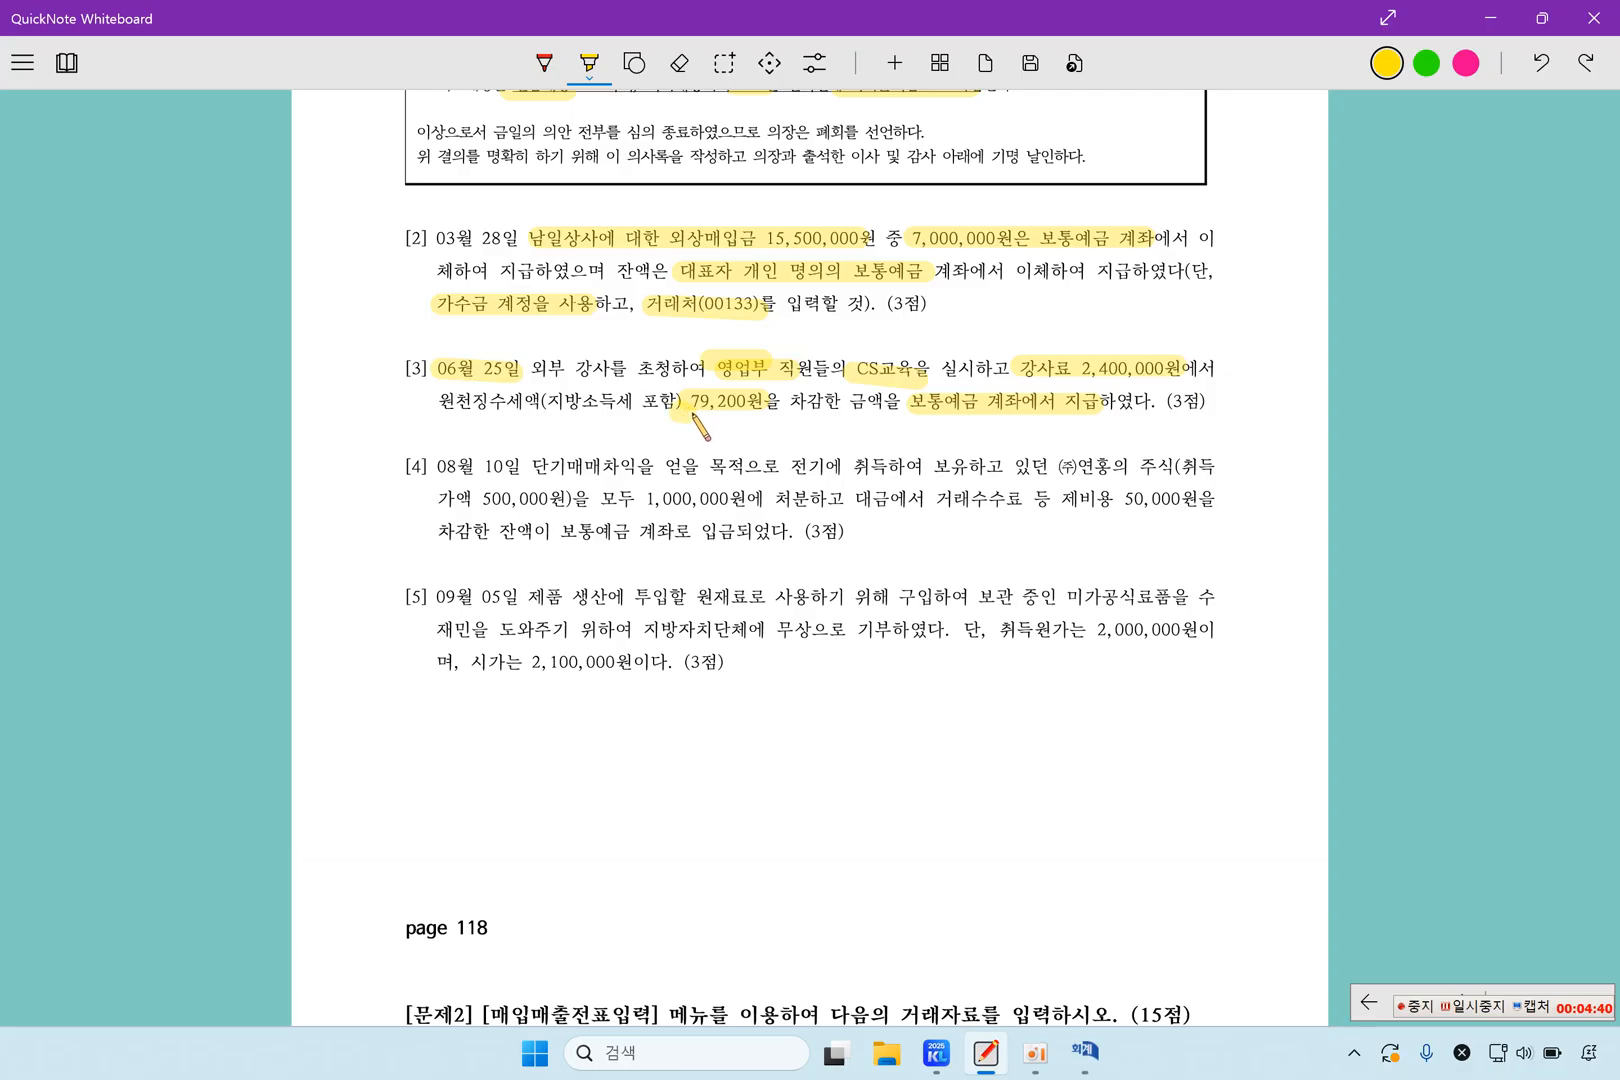
{"action": "left_click_drag", "start_coordinate": [688, 407], "coordinate": [771, 424]}
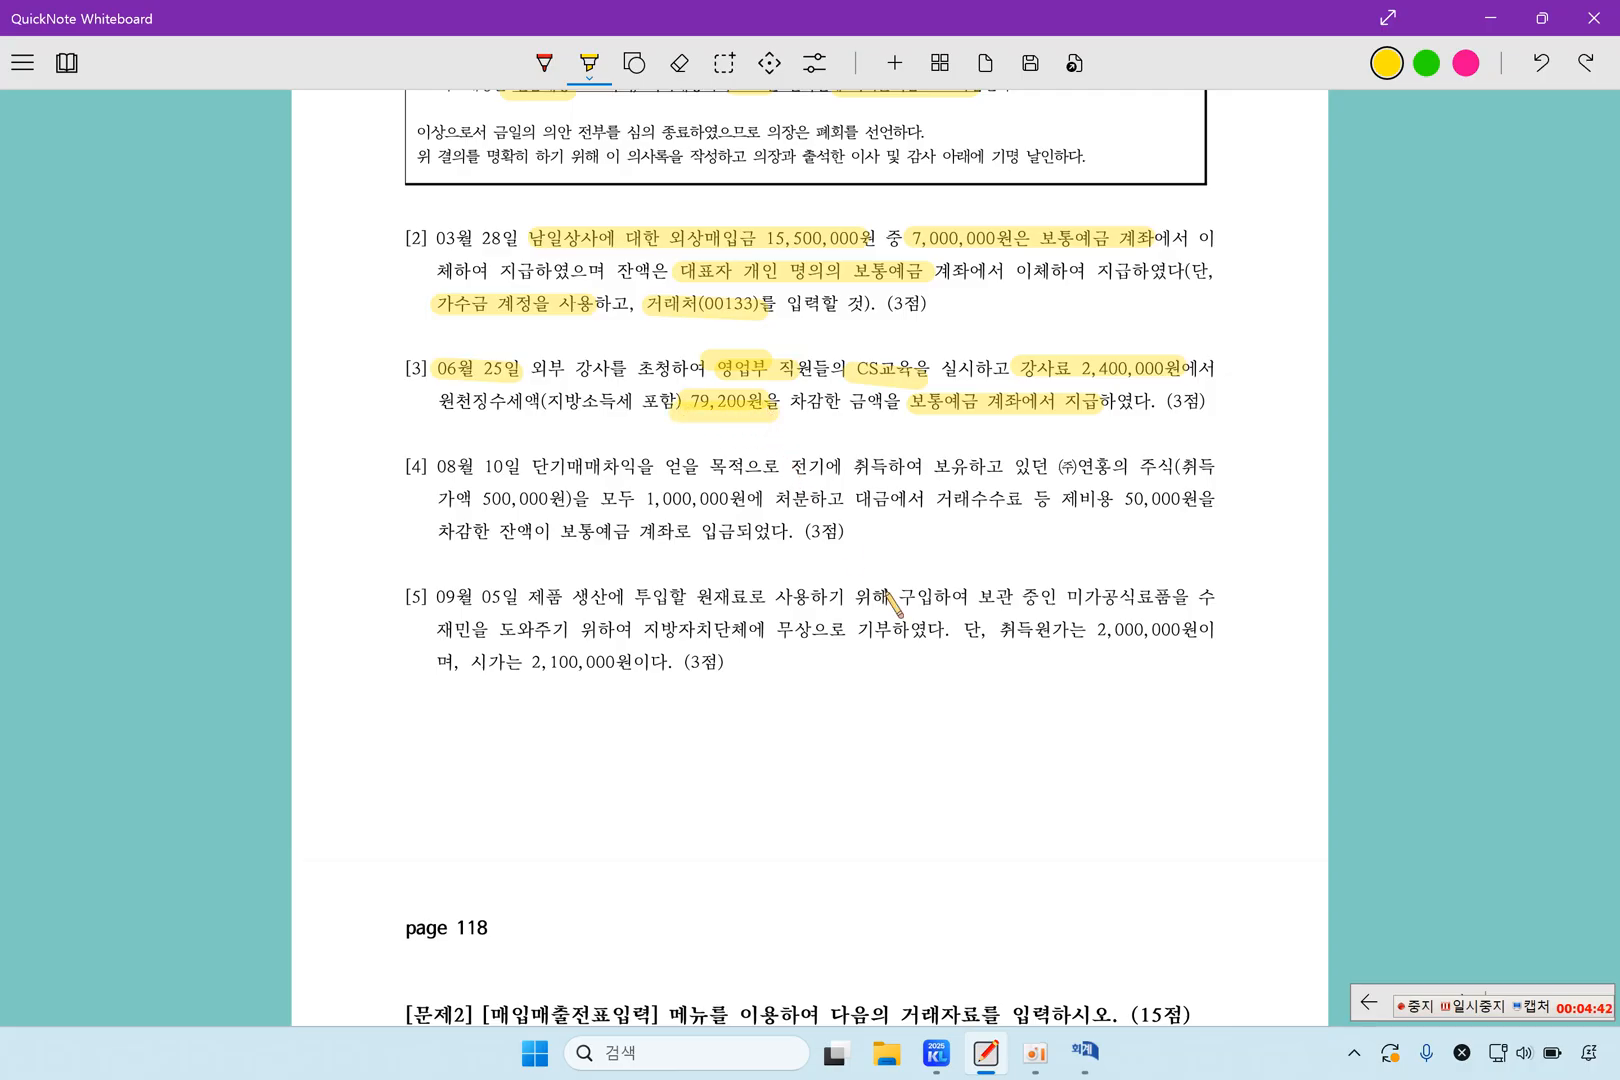
Switch to 일반전표입력 and set the voucher date to June 25
{"action": "left_click", "coordinate": [1085, 1056]}
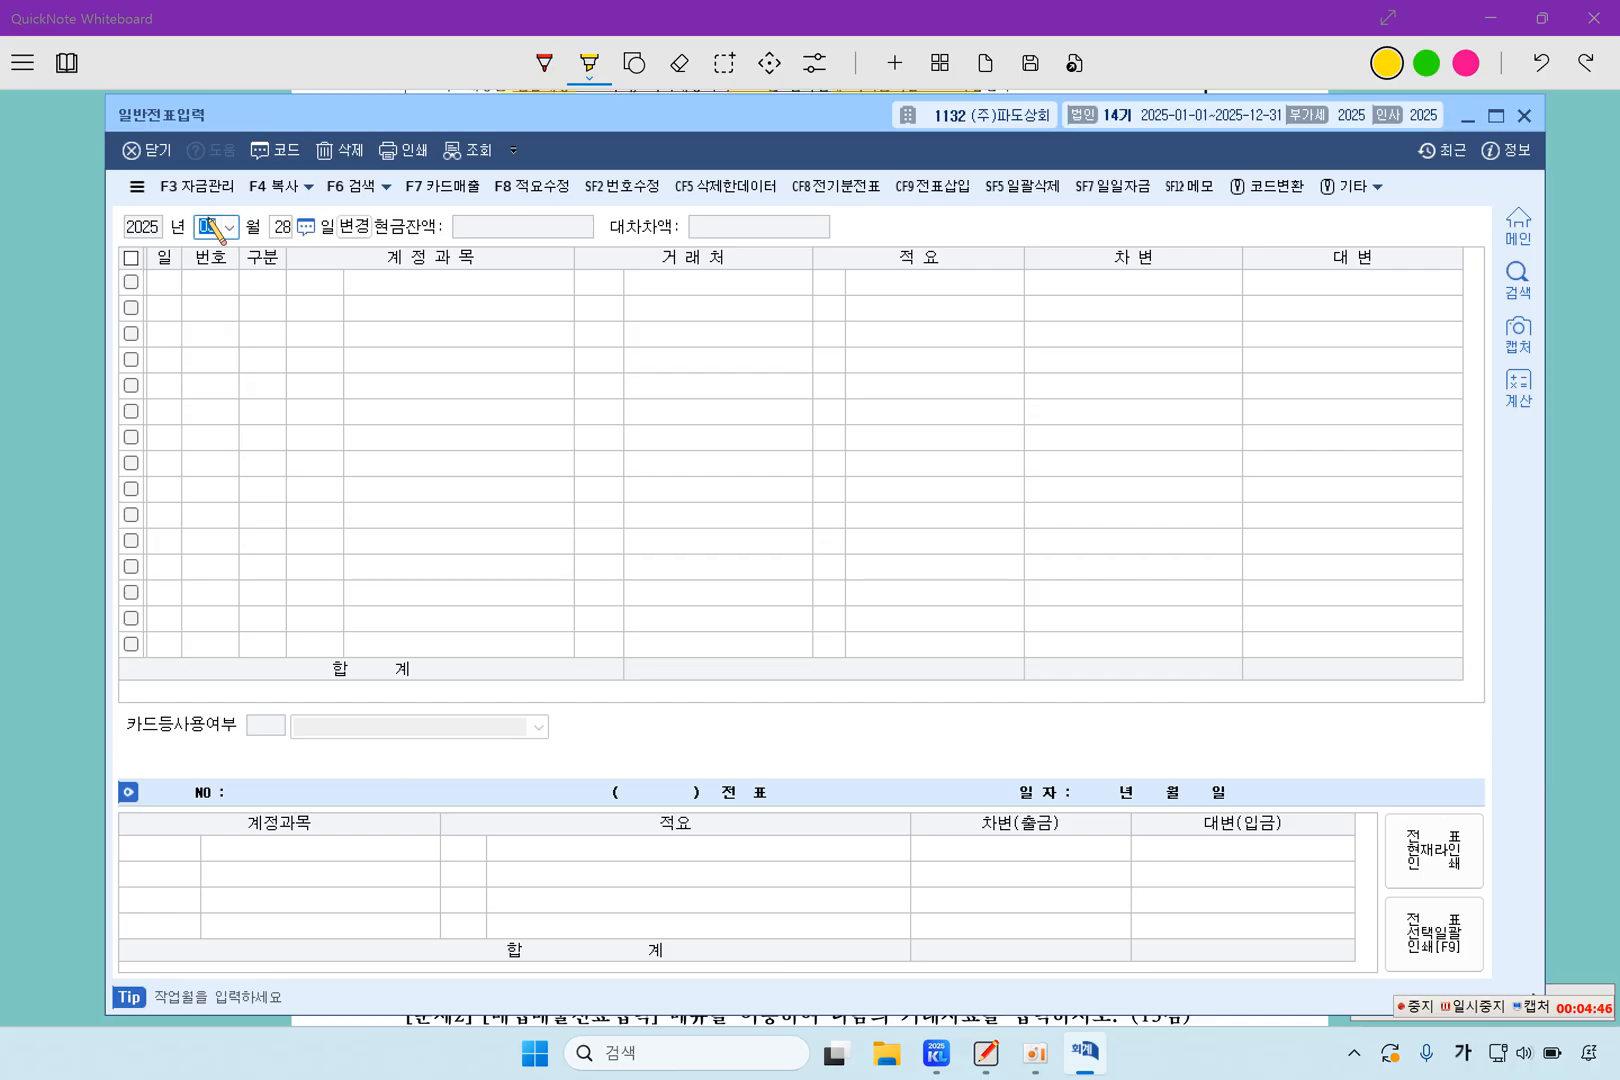
{"action": "type", "text": "6"}
{"action": "key", "text": "Return"}
{"action": "type", "text": "25"}
{"action": "key", "text": "Return"}
Enter a debit line for account 0825 교육훈련비 (판매관리비) with 2,400,000, leaving the client and description blank
{"action": "type", "text": "3"}
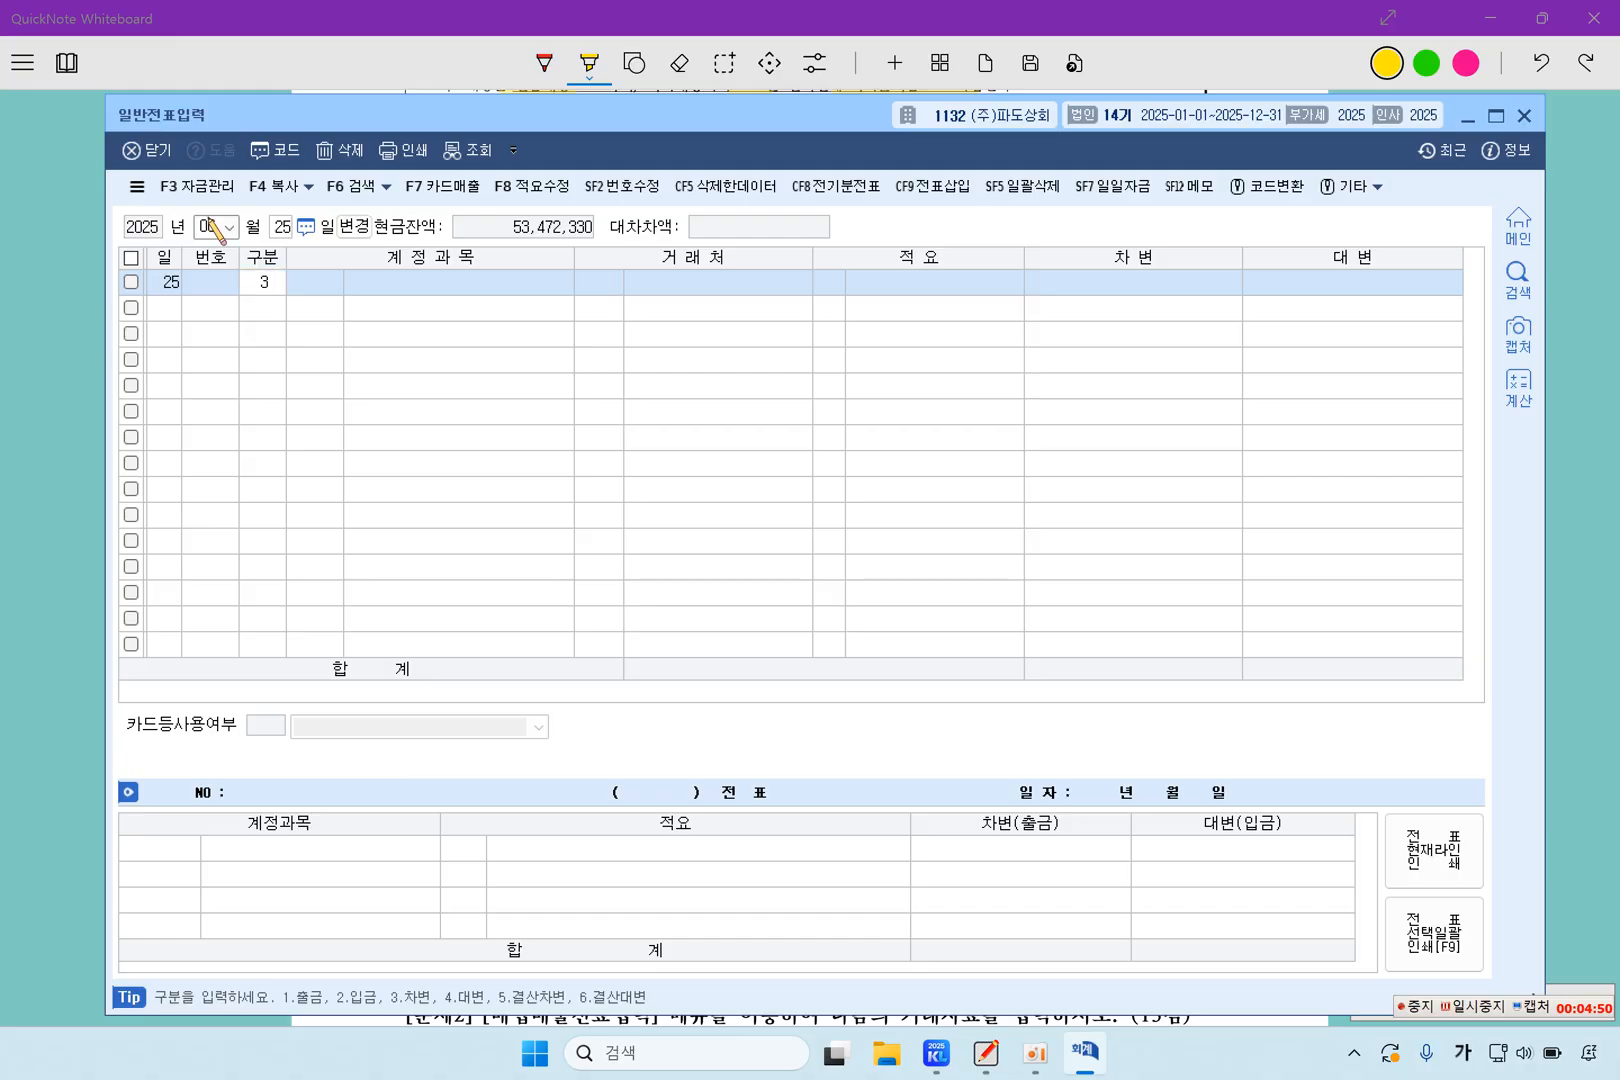
{"action": "key", "text": "Return"}
{"action": "key", "text": "F2"}
{"action": "type", "text": "교육훈"}
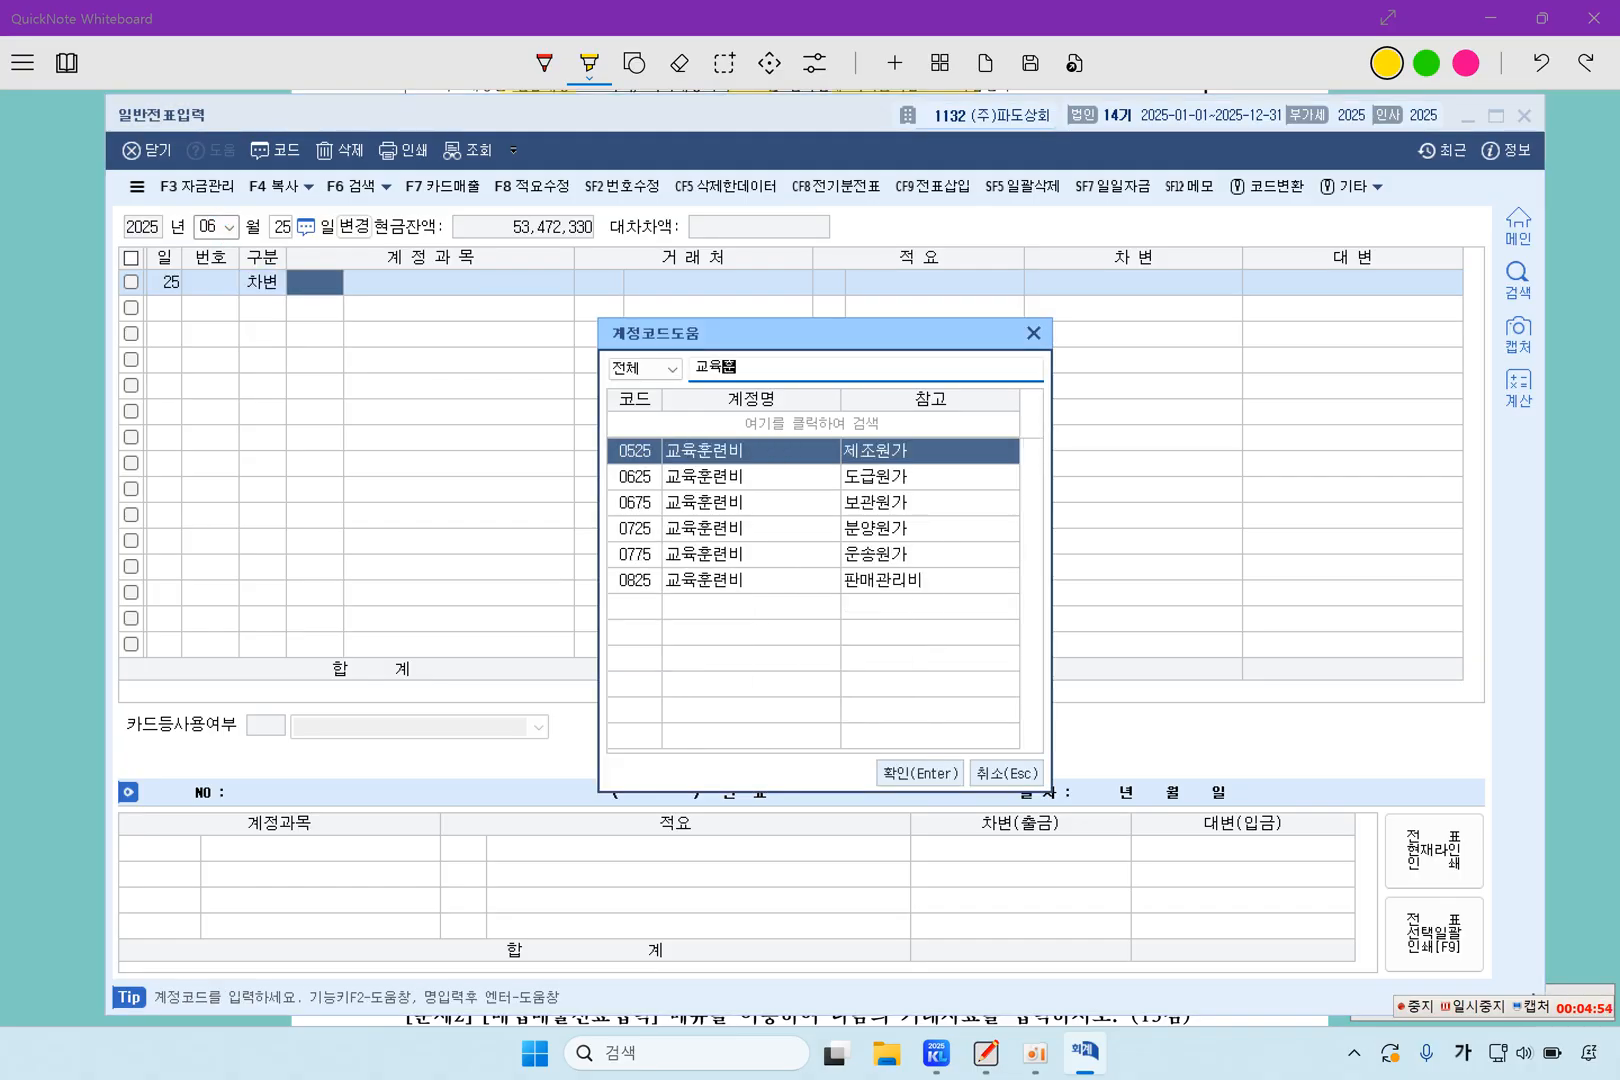
{"action": "key", "text": "Down"}
{"action": "key", "text": "Down"}
{"action": "key", "text": "Down"}
{"action": "key", "text": "Down"}
{"action": "key", "text": "Down"}
{"action": "key", "text": "Return"}
{"action": "key", "text": "Return"}
{"action": "key", "text": "Return"}
{"action": "key", "text": "Return"}
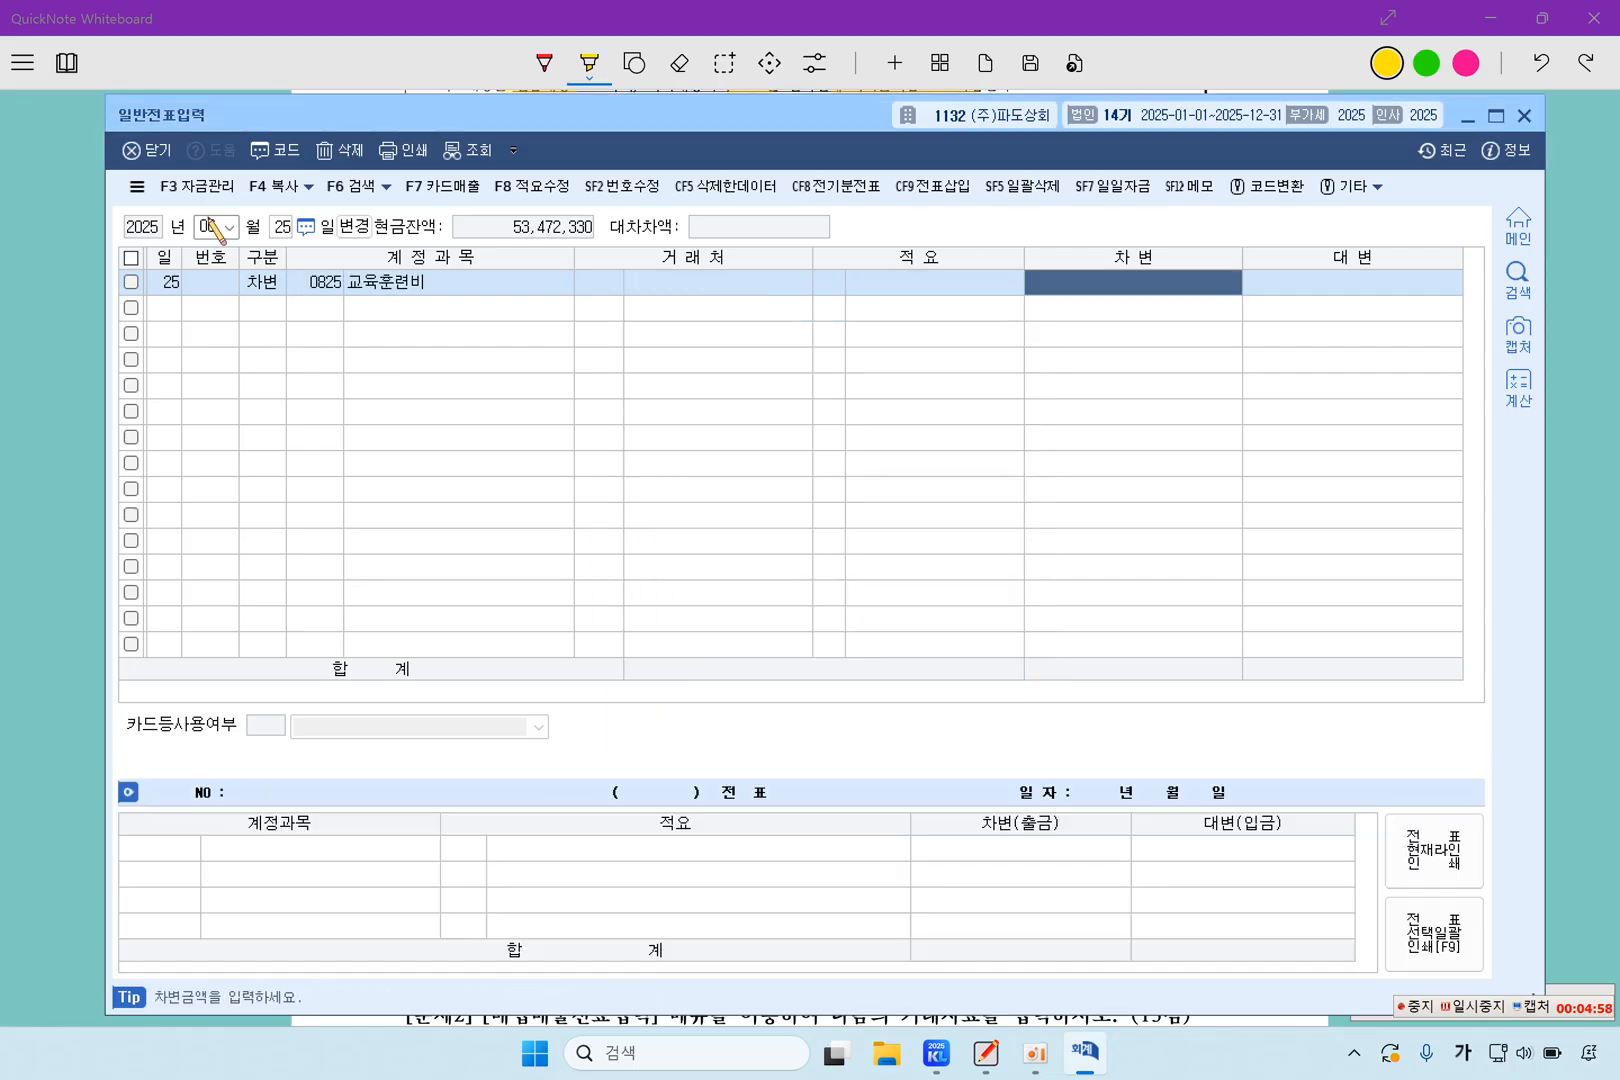
{"action": "type", "text": "2400"}
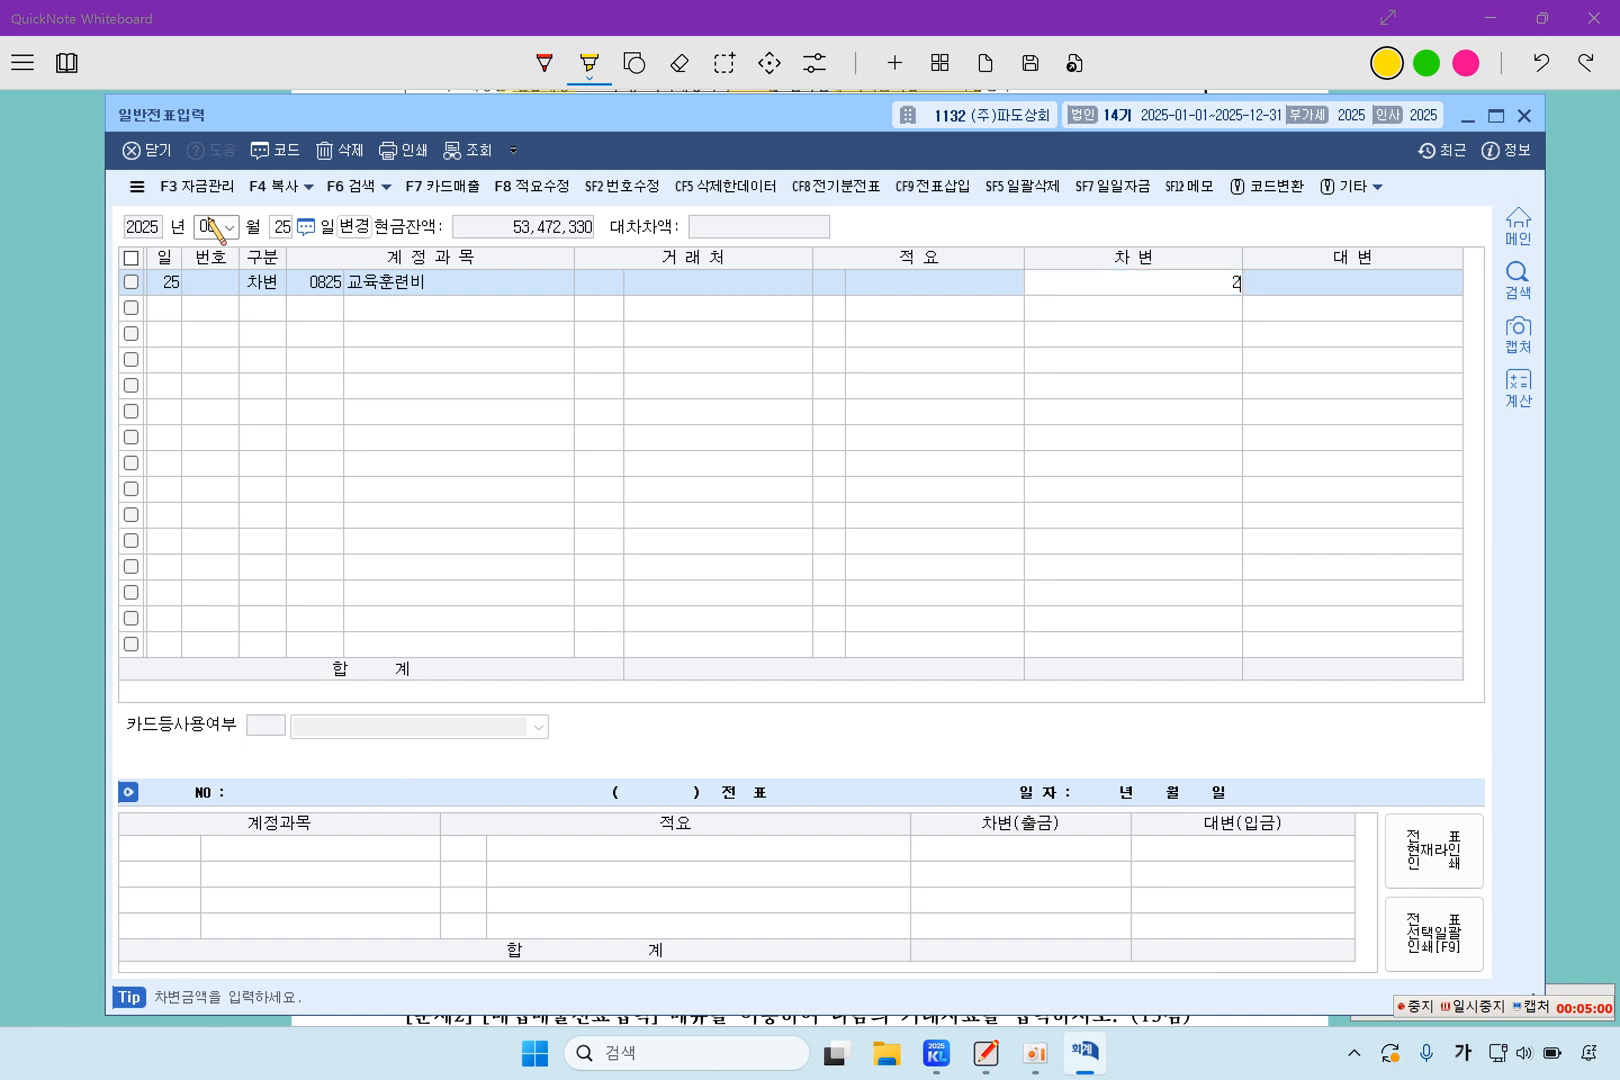
{"action": "key", "text": "plus"}
{"action": "key", "text": "Return"}
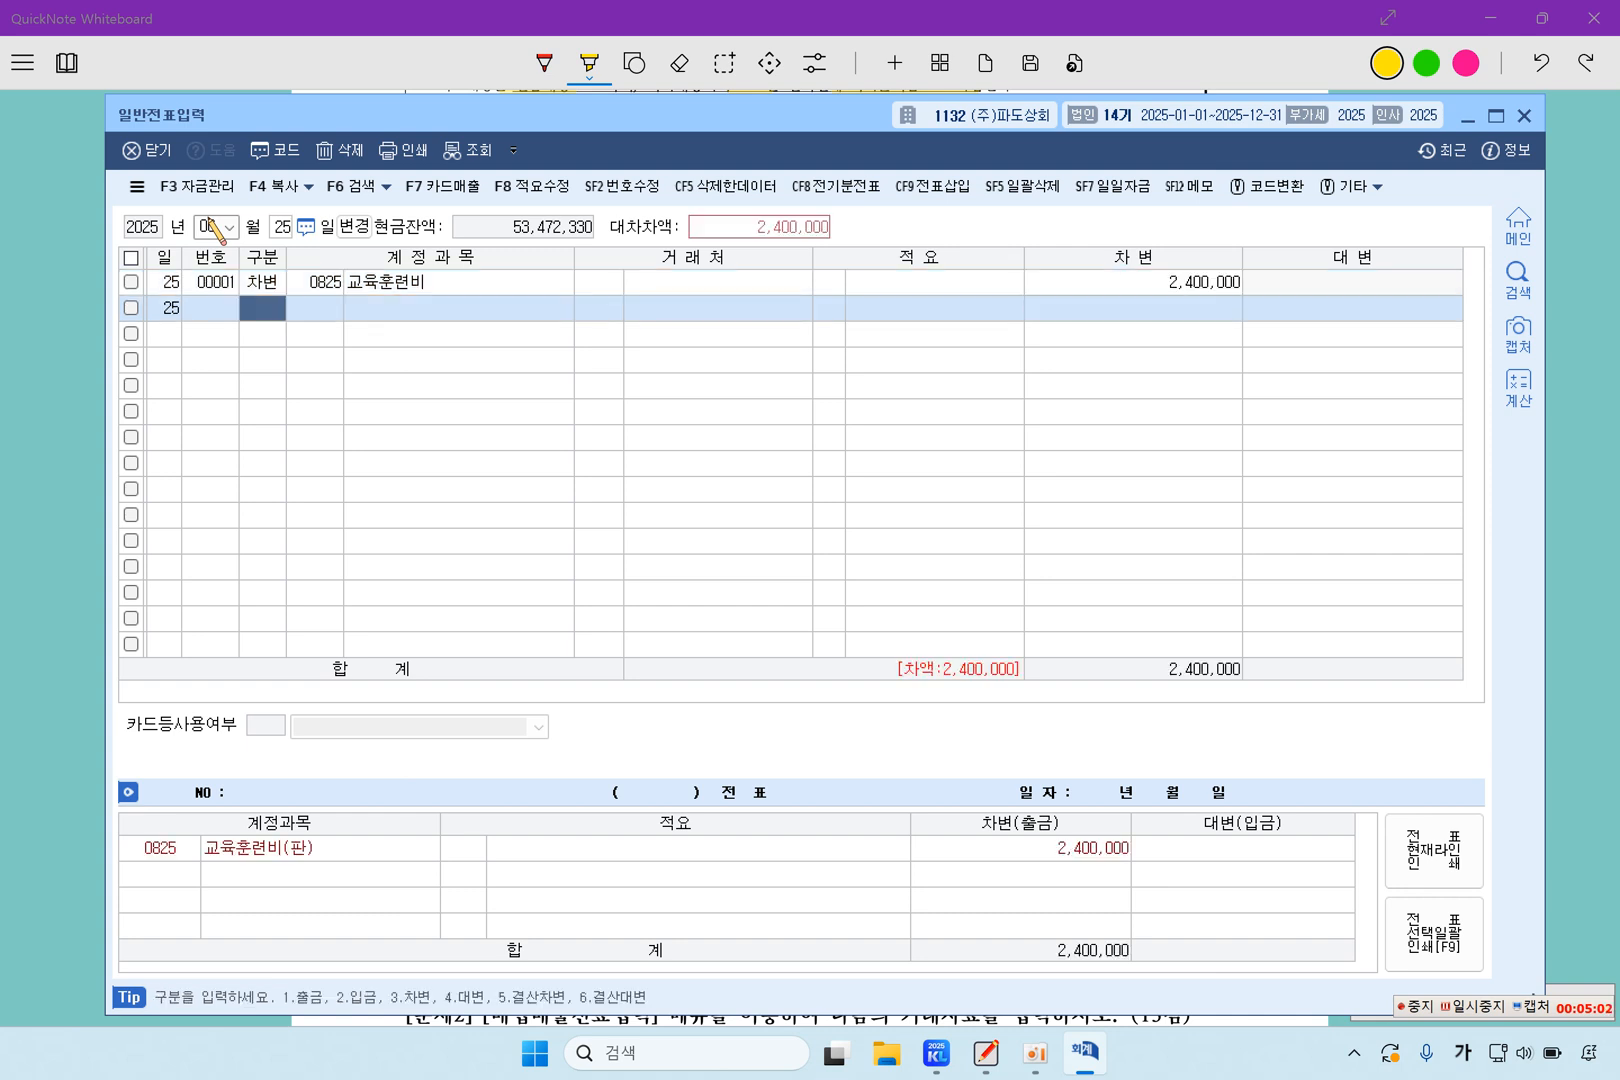
Add a credit line for account 0254 예수금 with 79,200 to the June 25 voucher, leaving the client and description blank
{"action": "type", "text": "4"}
{"action": "key", "text": "Return"}
{"action": "key", "text": "F2"}
{"action": "type", "text": "옊"}
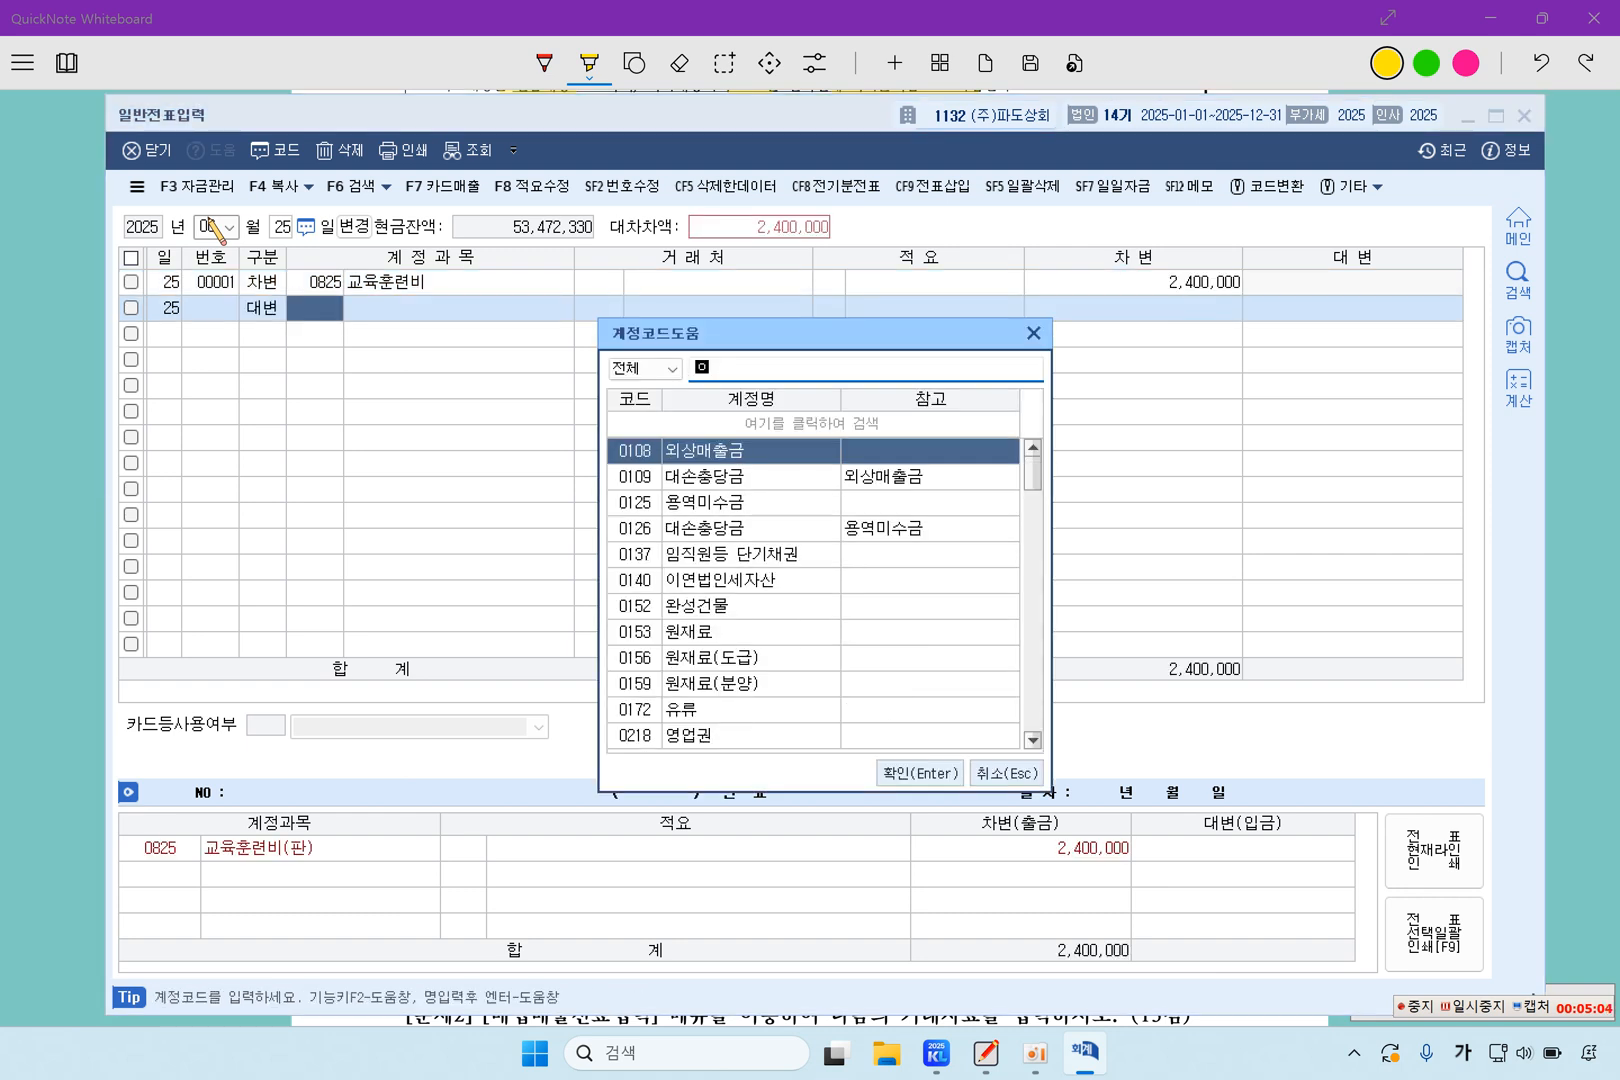
{"action": "type", "text": "수"}
{"action": "key", "text": "Return"}
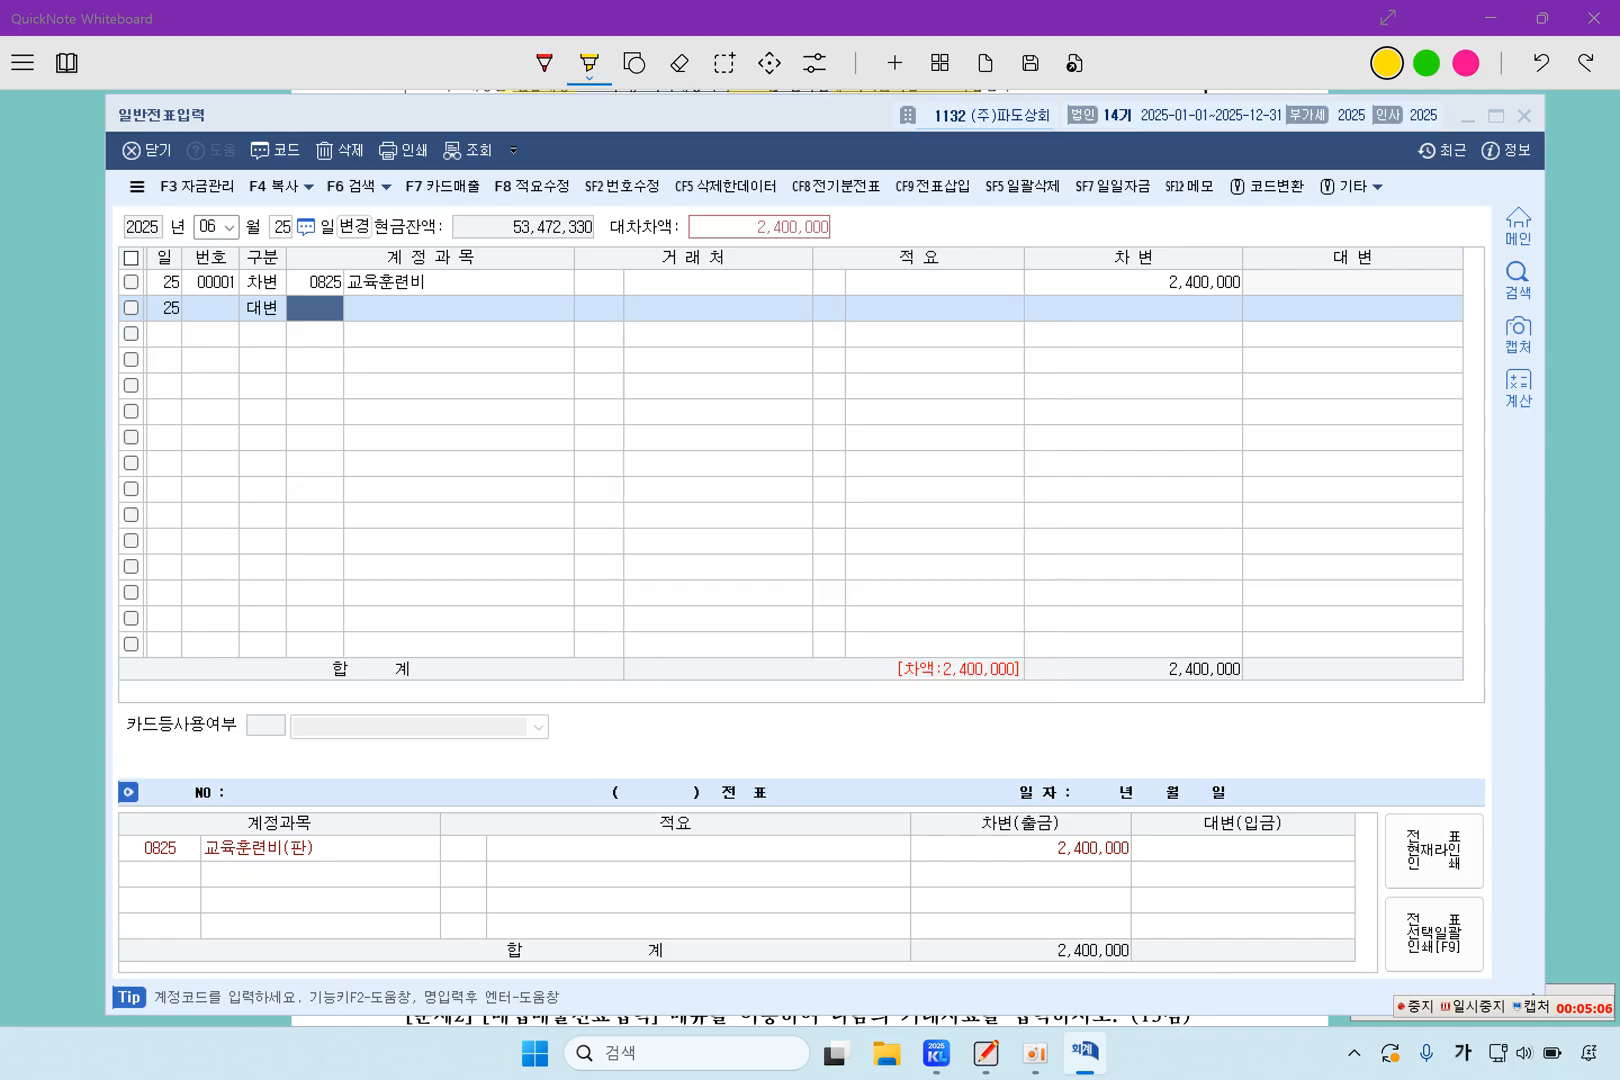
{"action": "key", "text": "Return"}
{"action": "key", "text": "Return"}
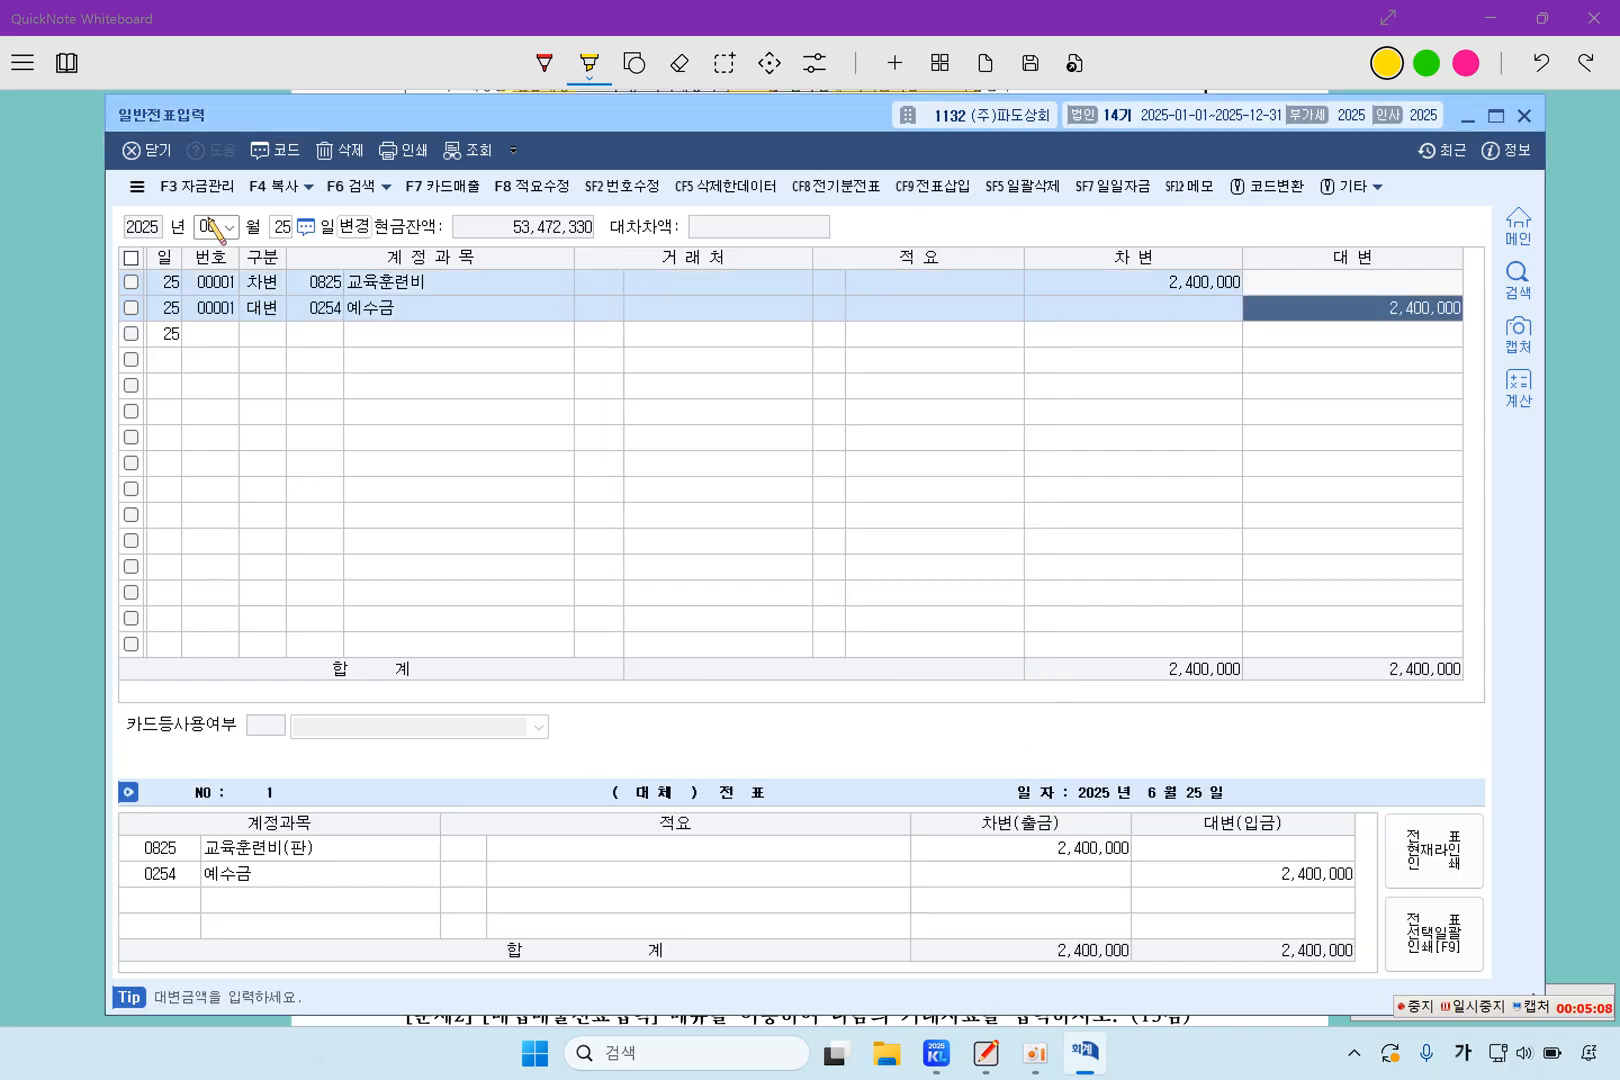
{"action": "type", "text": "7"}
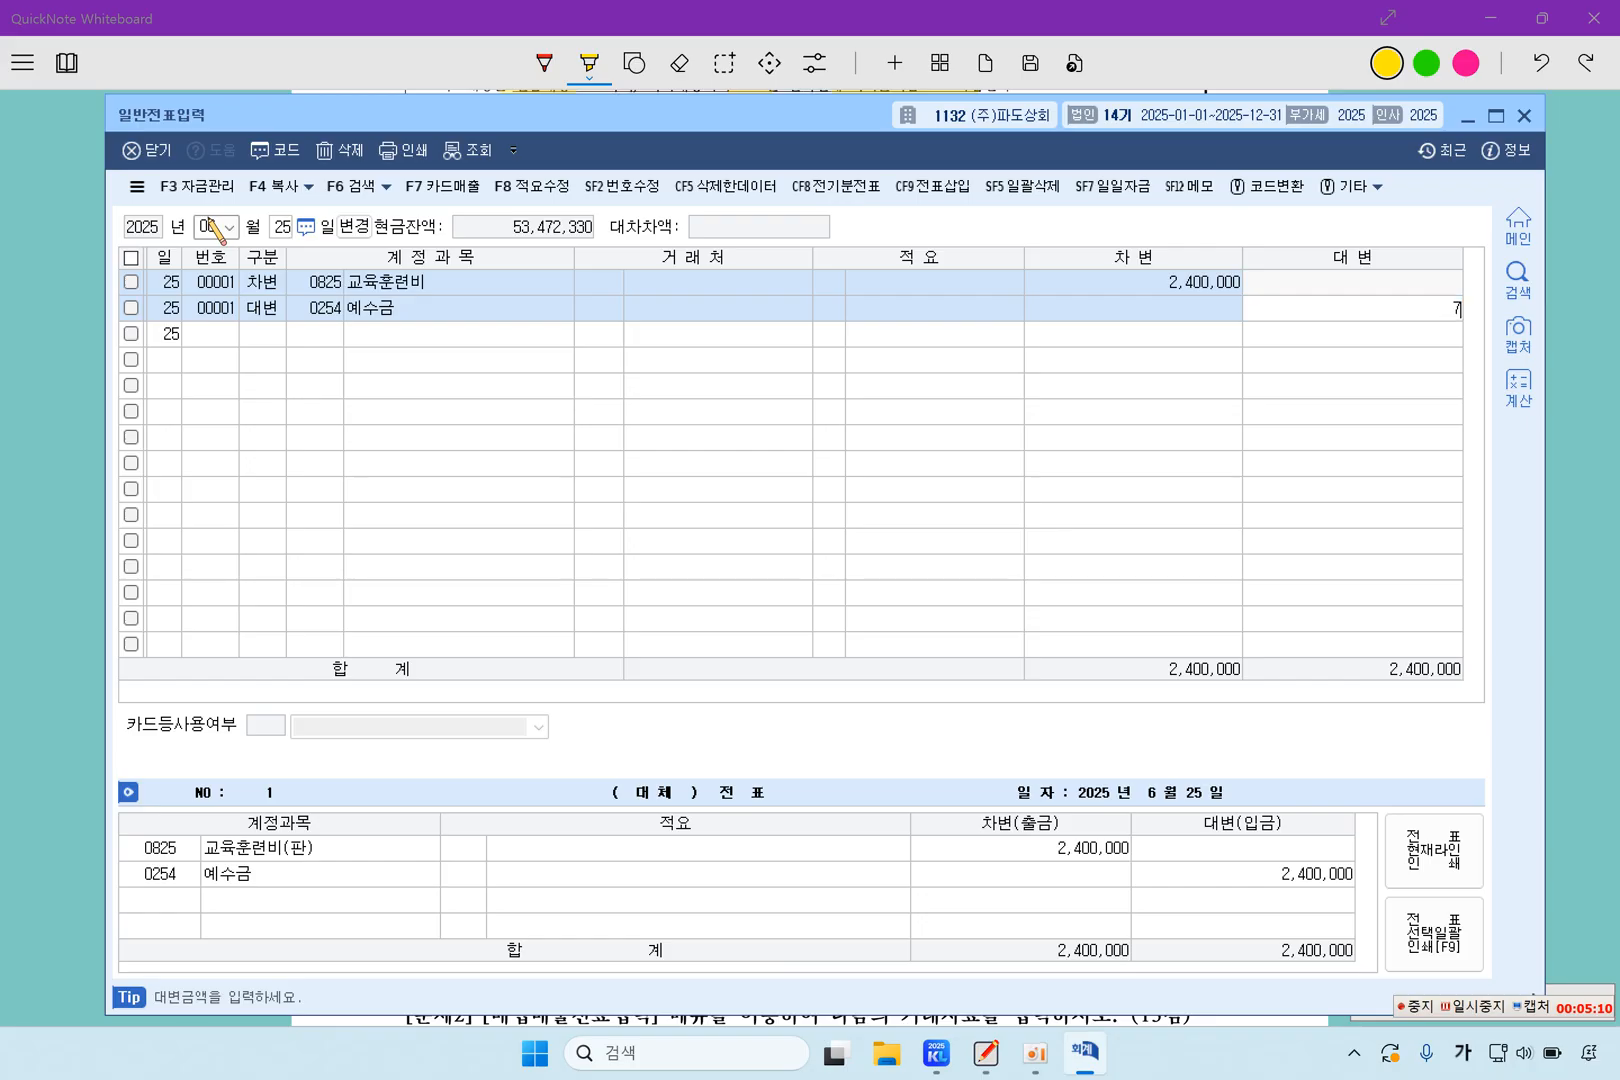
{"action": "type", "text": "9,200"}
{"action": "key", "text": "Return"}
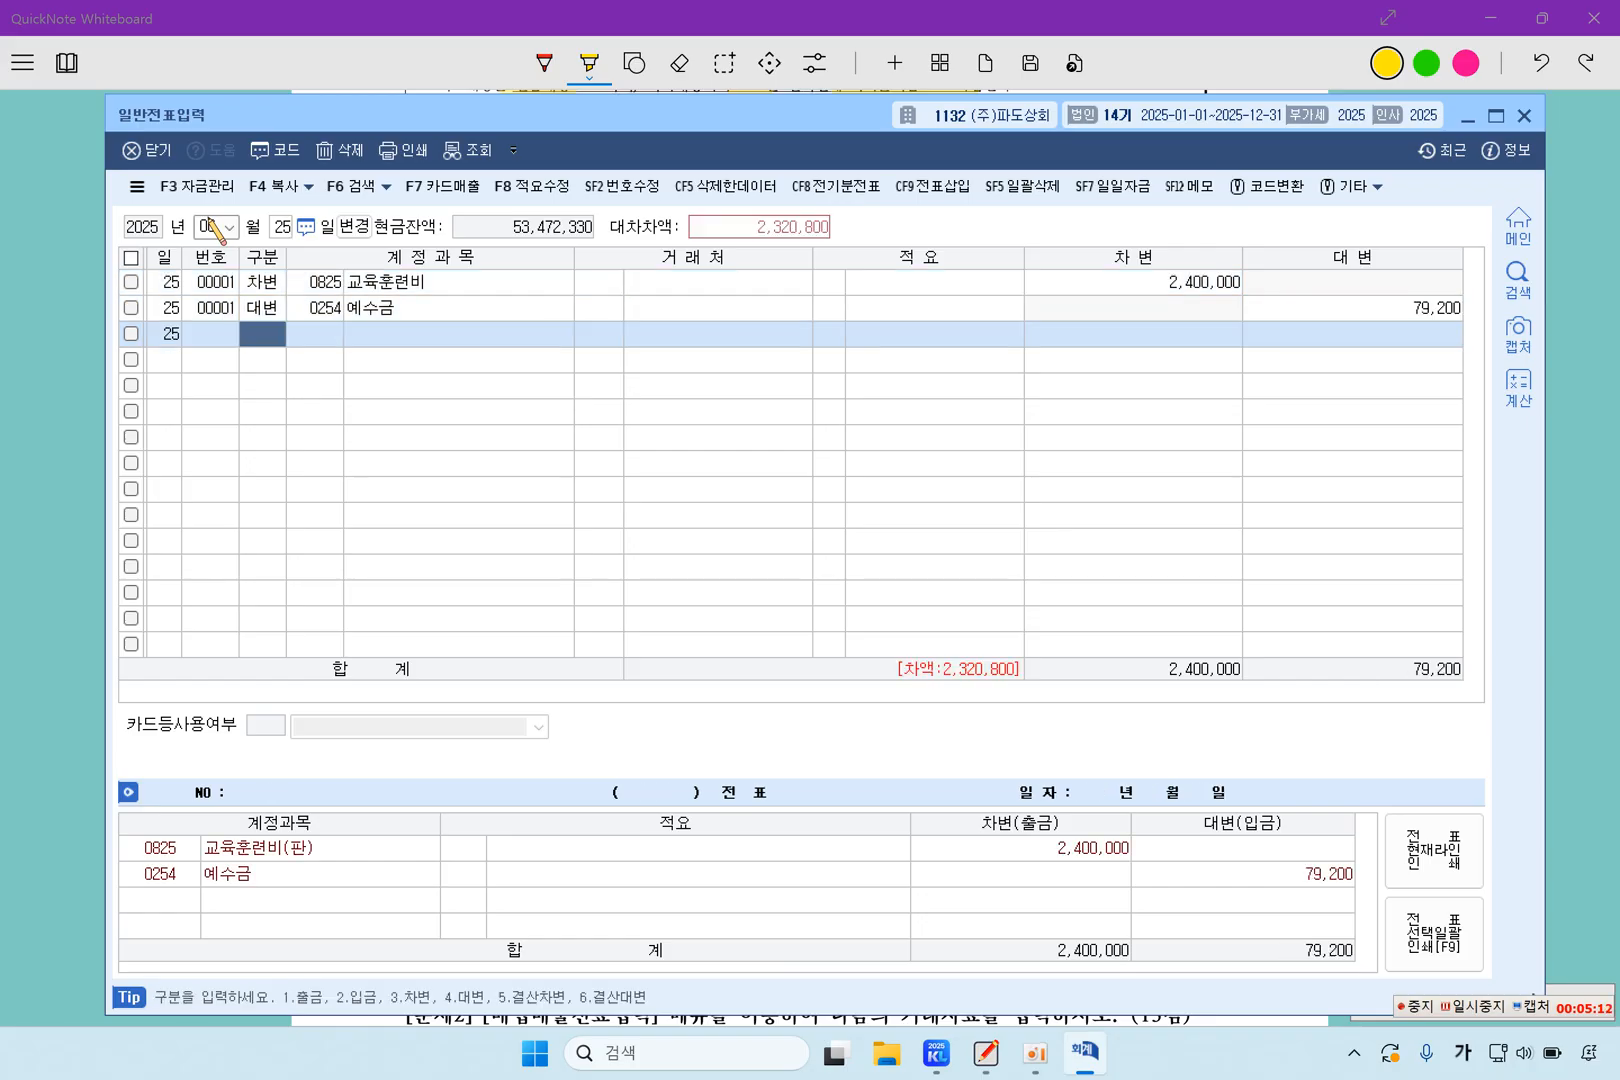
Add a credit line for account 0103 보통예금 with the remaining 2,320,800 to complete the June 25 voucher
{"action": "key", "text": "4"}
{"action": "key", "text": "F2"}
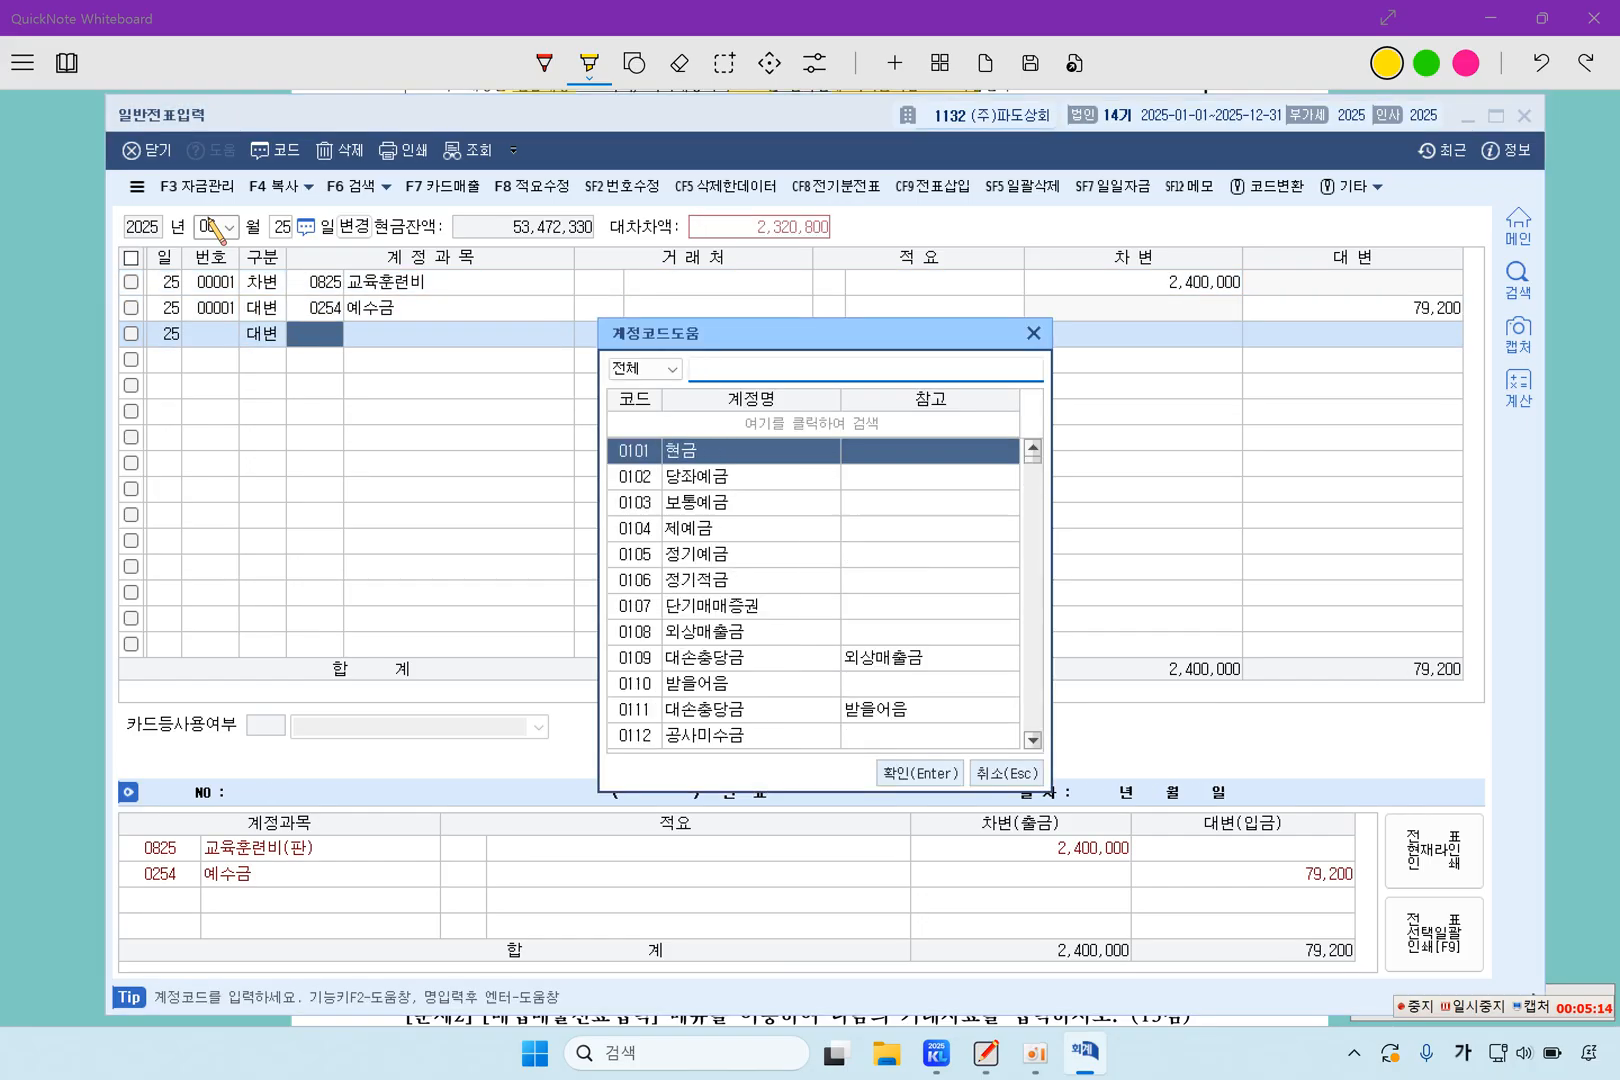
{"action": "type", "text": "보통ㅇ"}
{"action": "key", "text": "Return"}
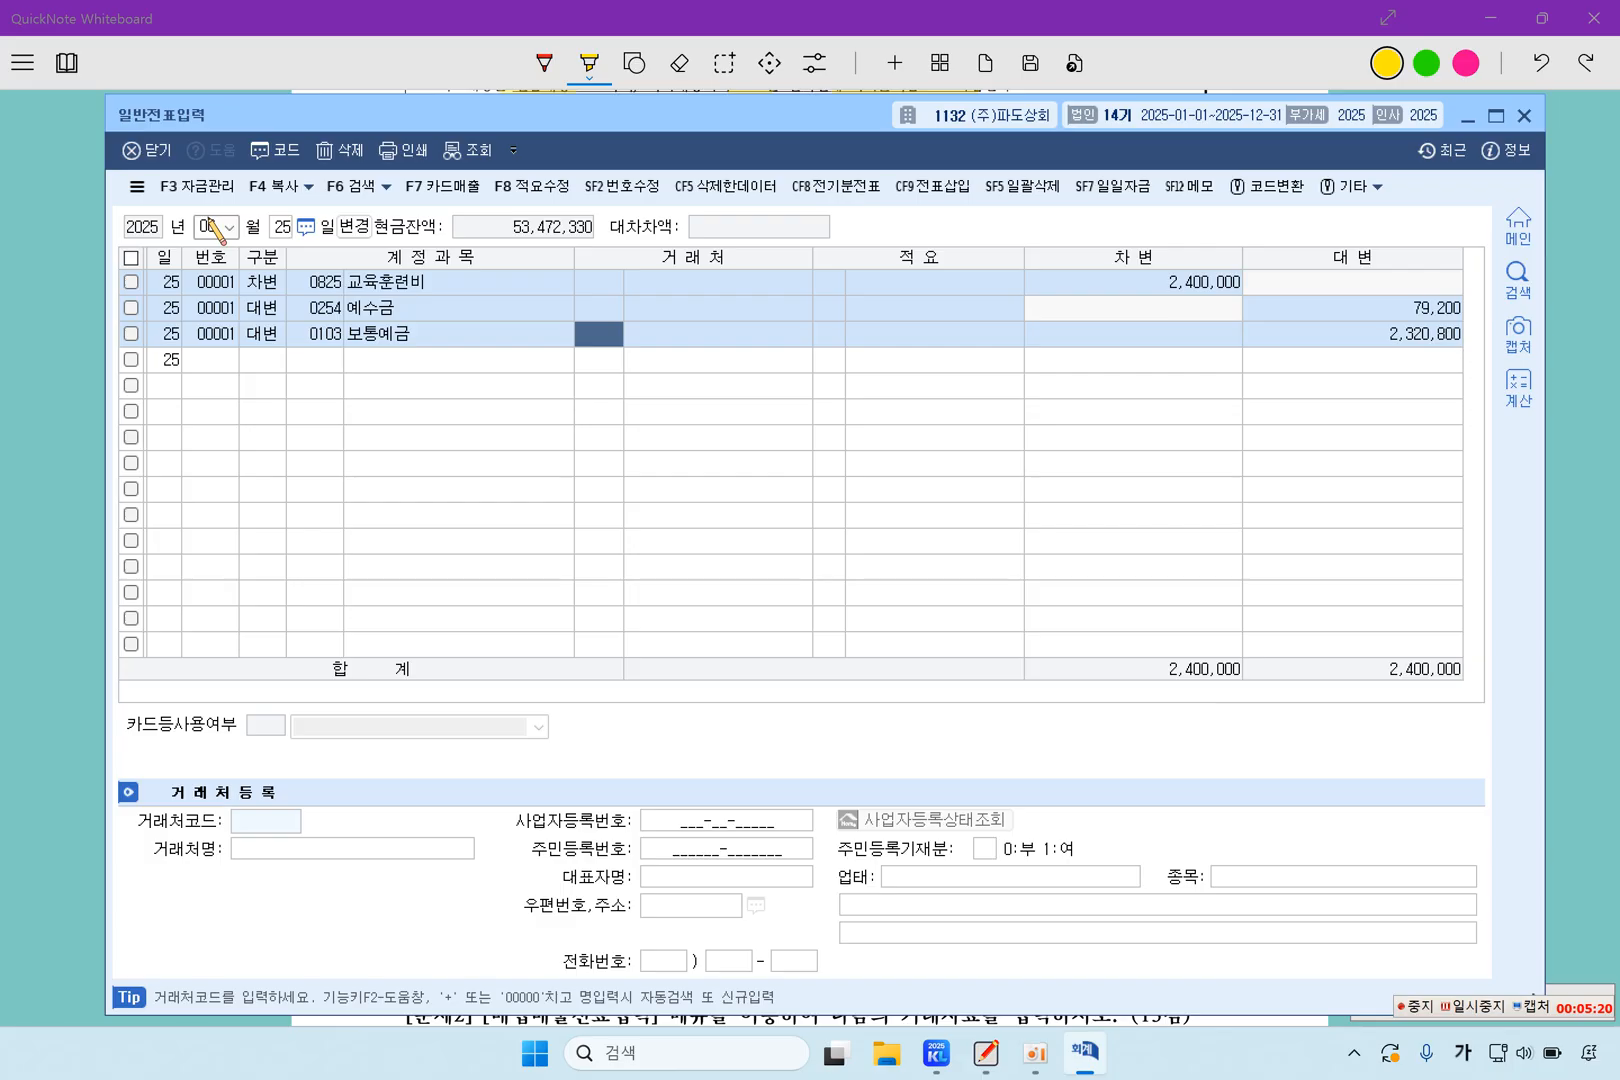
Switch back to QuickNote Whiteboard and highlight question 4's number, 단기매매차익 목적, 주식 취득가액 500,000원, 1,000,000원 처분 and 거래수수료 등 제비용 50,000원
{"action": "left_click", "coordinate": [58, 380]}
{"action": "left_click_drag", "start_coordinate": [403, 468], "coordinate": [436, 467]}
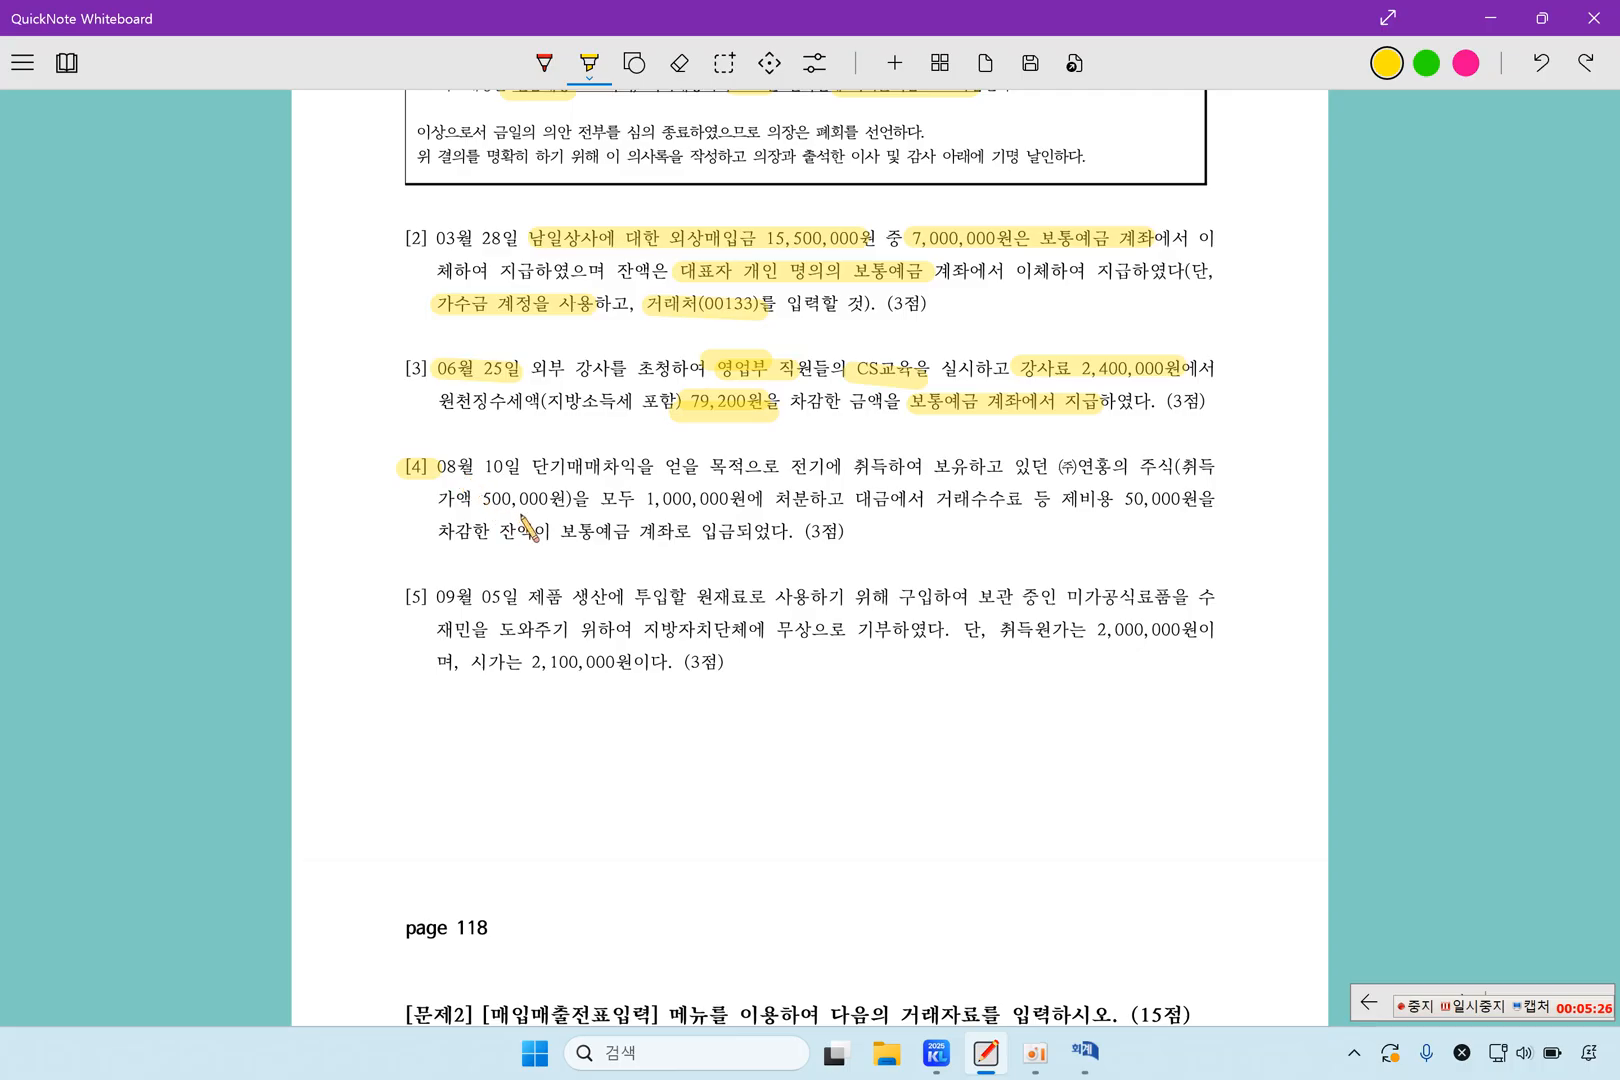
{"action": "left_click_drag", "start_coordinate": [546, 465], "coordinate": [760, 468]}
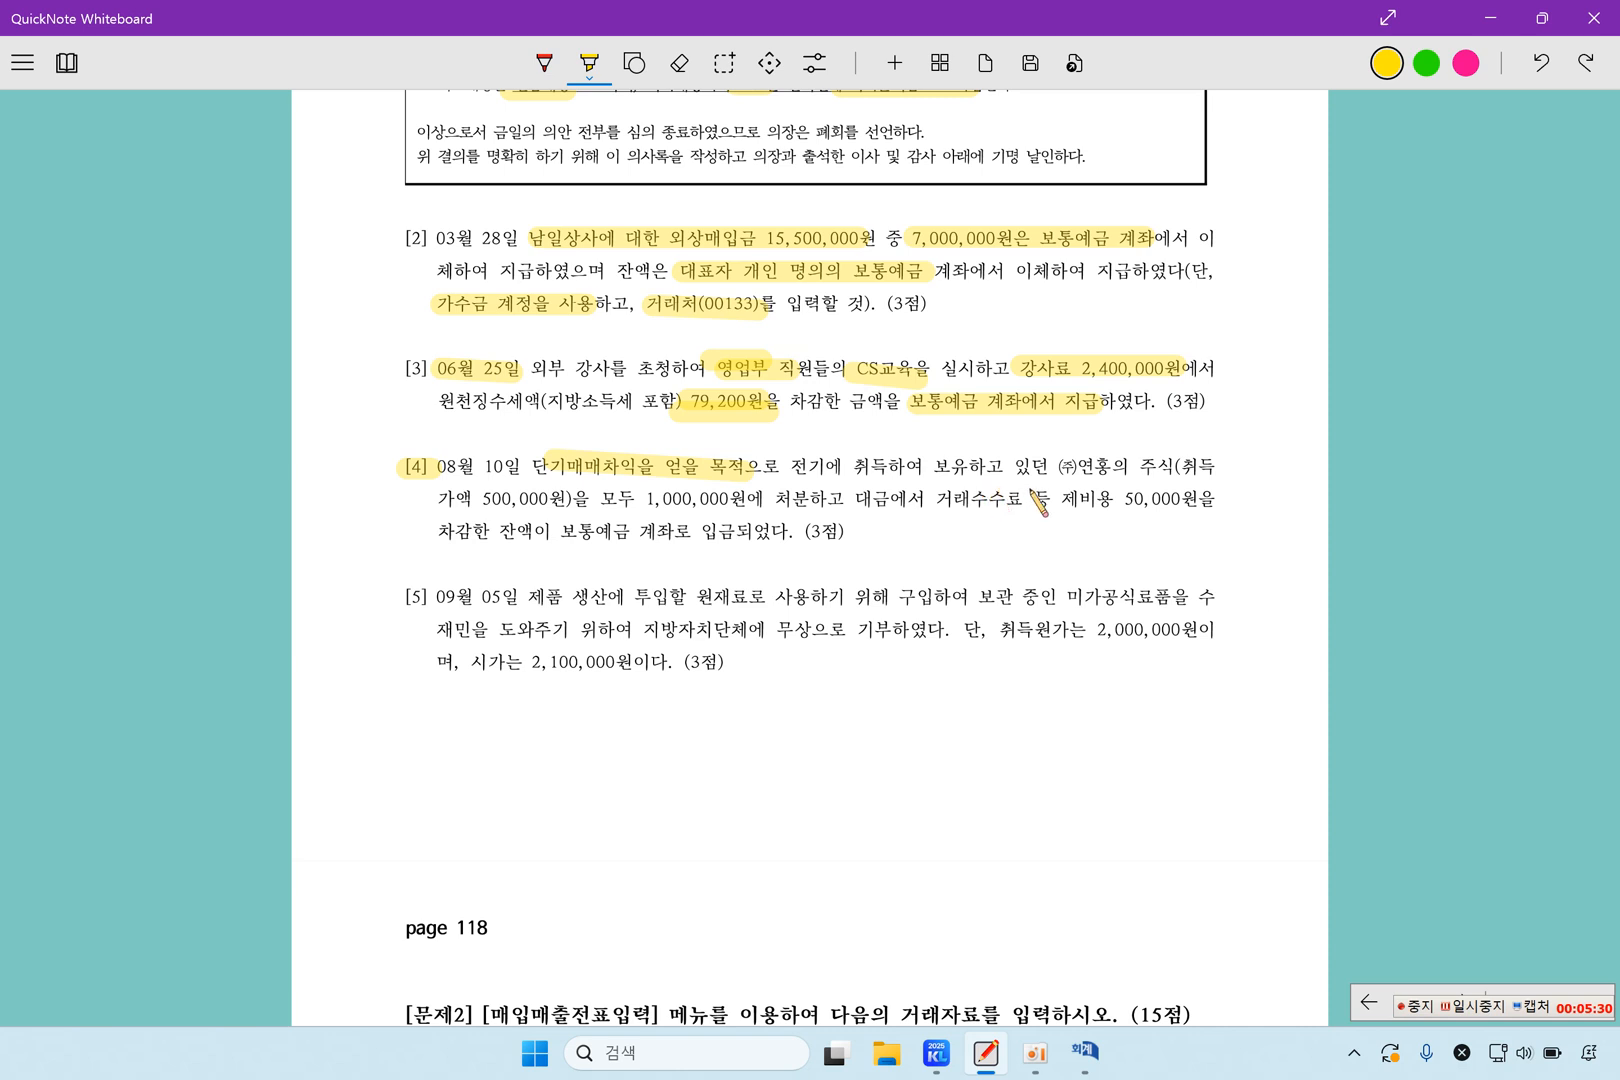
{"action": "left_click_drag", "start_coordinate": [1140, 466], "coordinate": [1176, 466]}
{"action": "left_click_drag", "start_coordinate": [436, 497], "coordinate": [825, 508]}
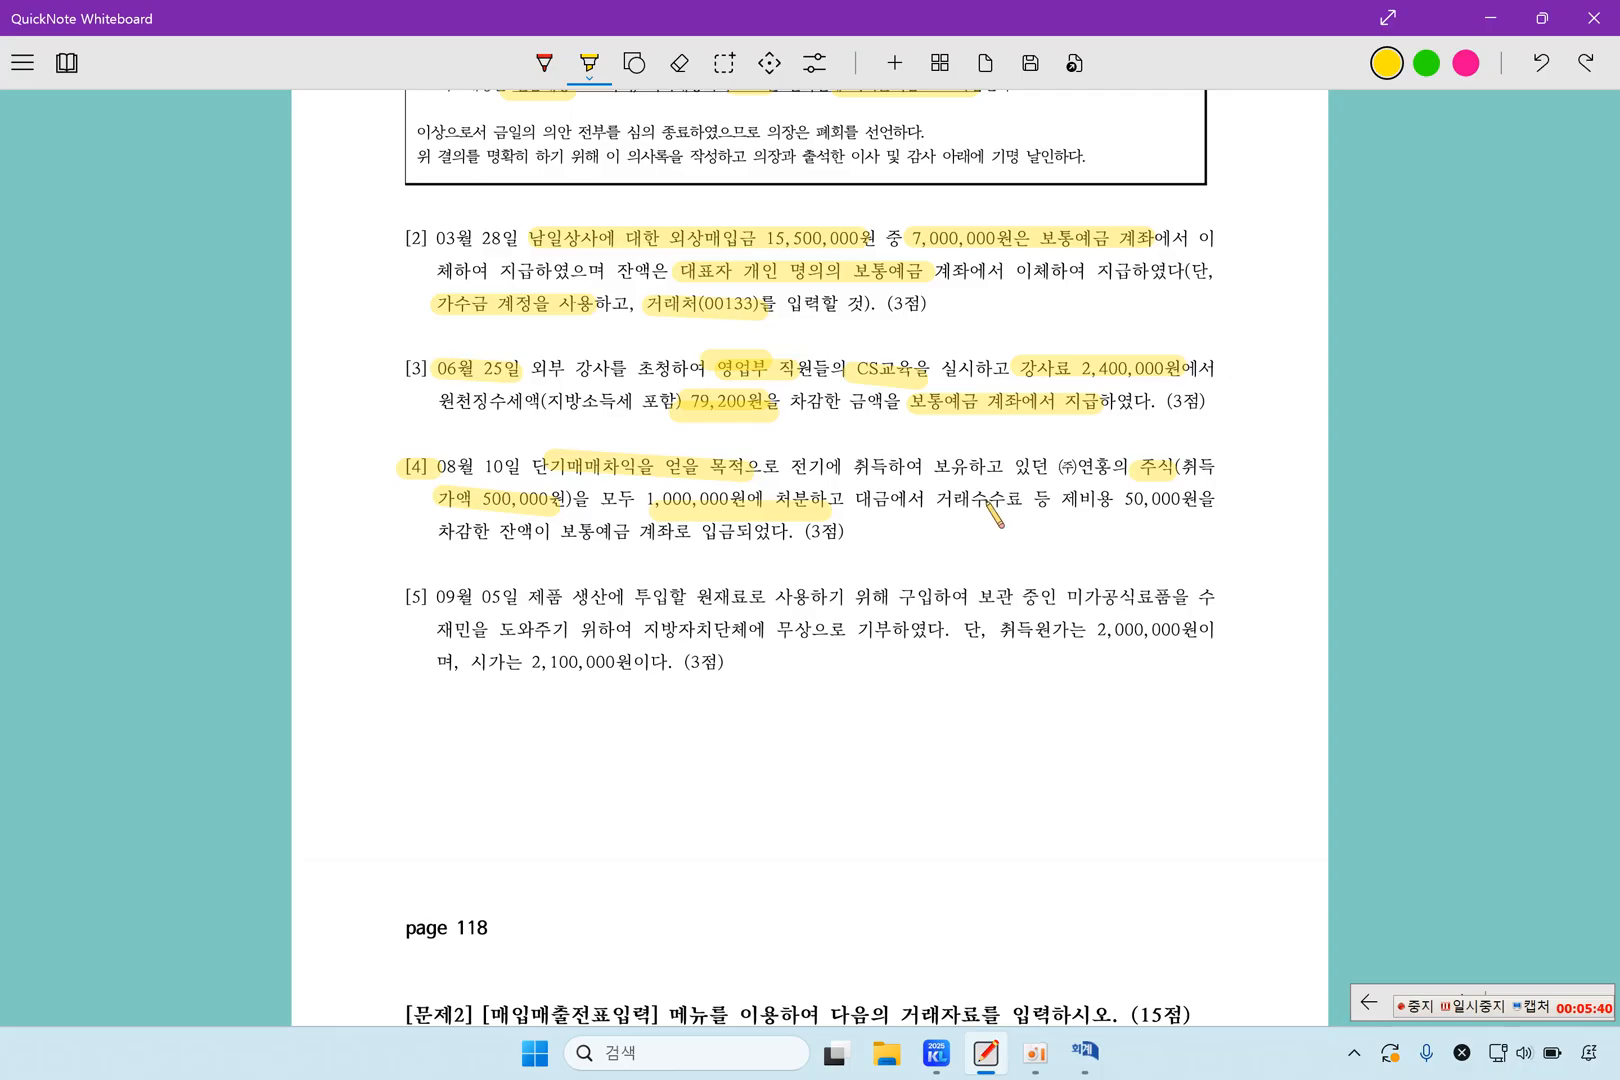
{"action": "left_click_drag", "start_coordinate": [940, 498], "coordinate": [1112, 502]}
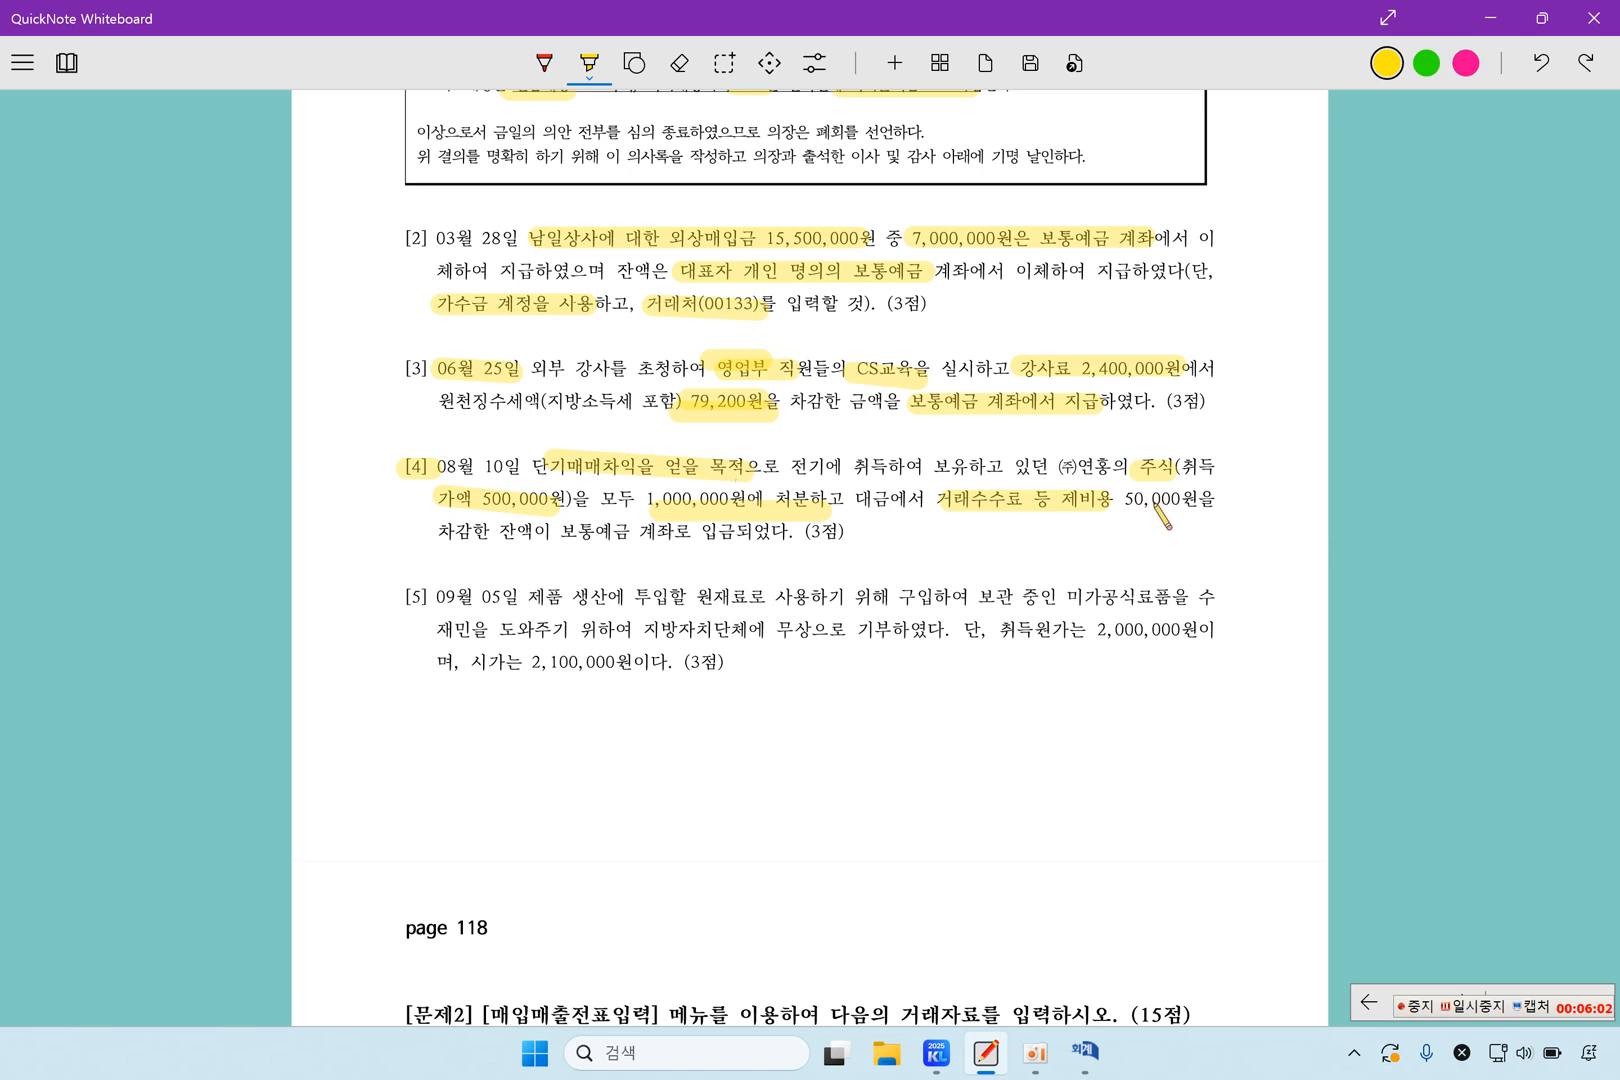
{"action": "left_click_drag", "start_coordinate": [1122, 498], "coordinate": [1208, 495]}
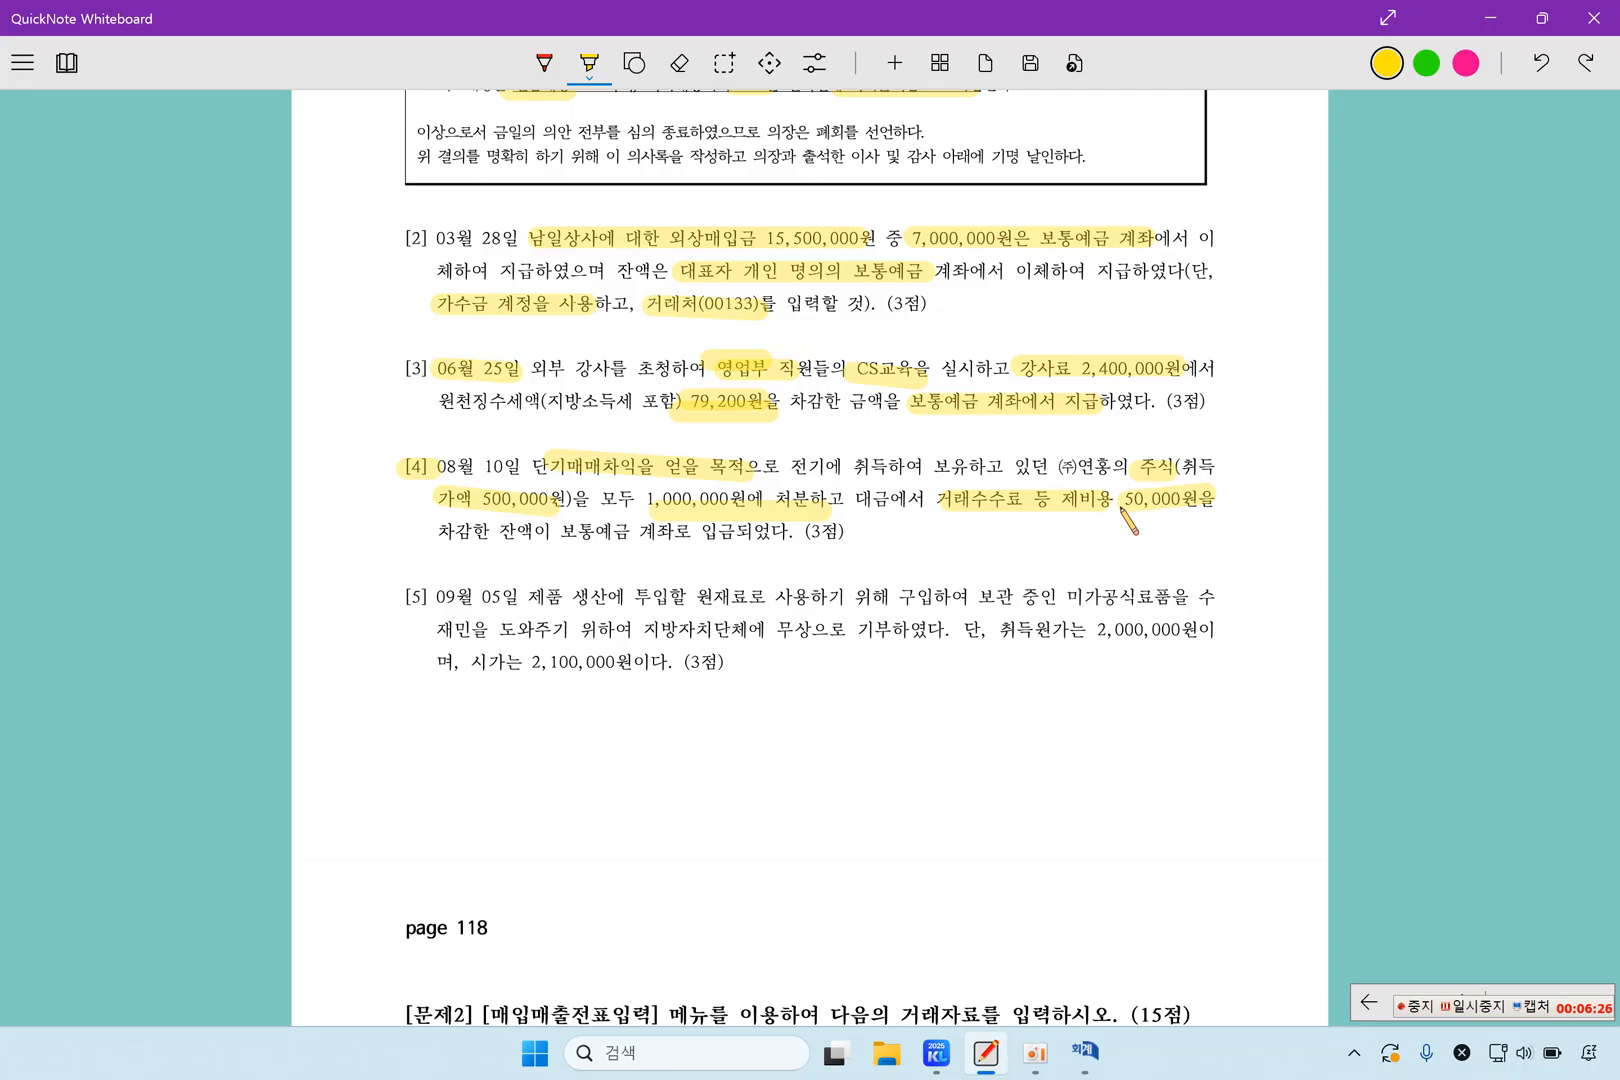
Switch to 일반전표입력 and set the voucher date to August 10
{"action": "left_click", "coordinate": [1085, 1052]}
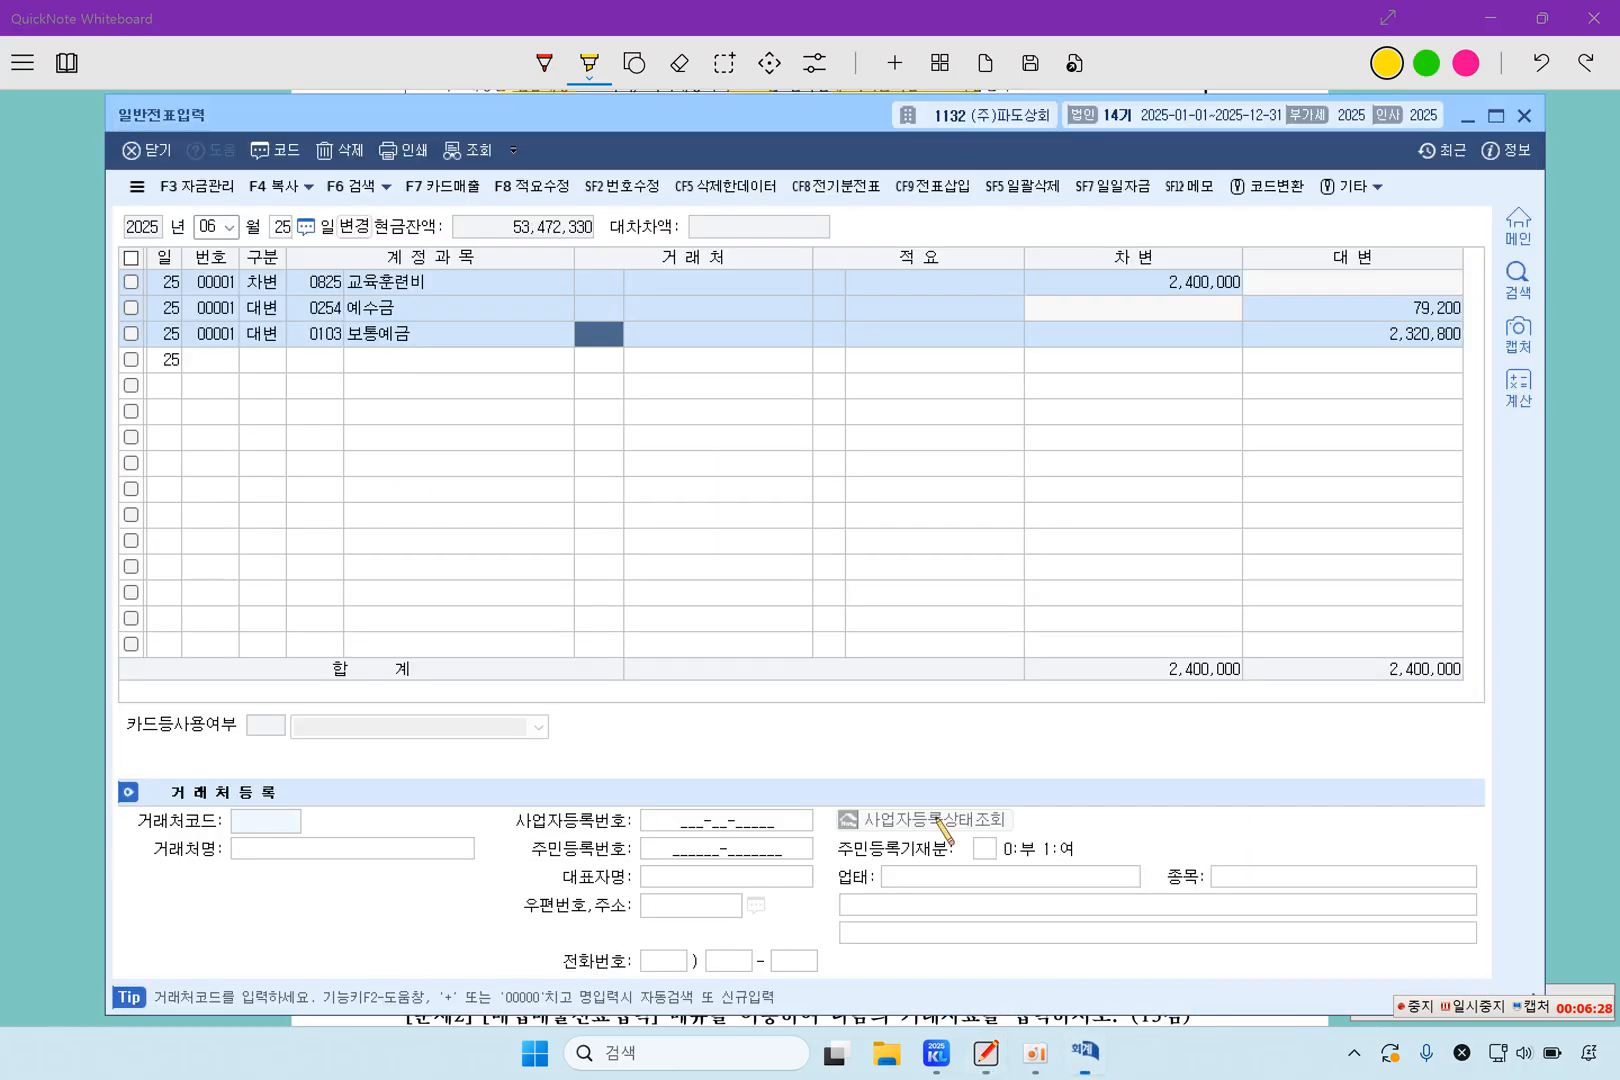
{"action": "left_click", "coordinate": [208, 228]}
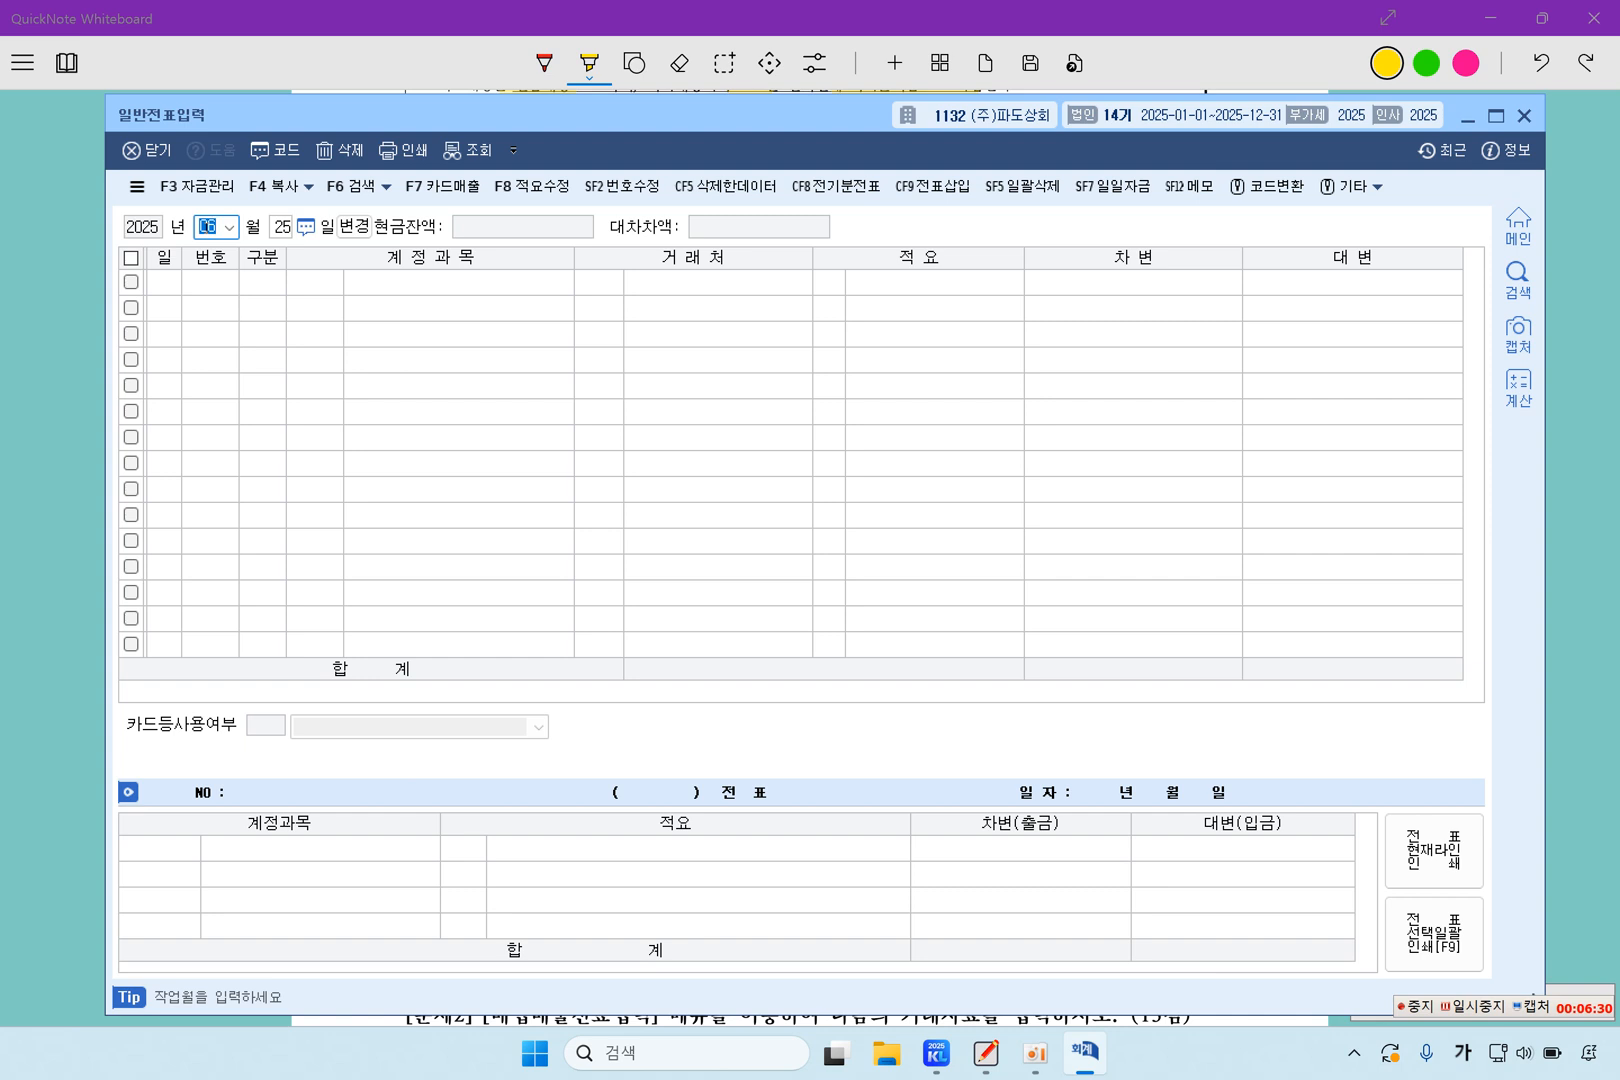
{"action": "type", "text": "08"}
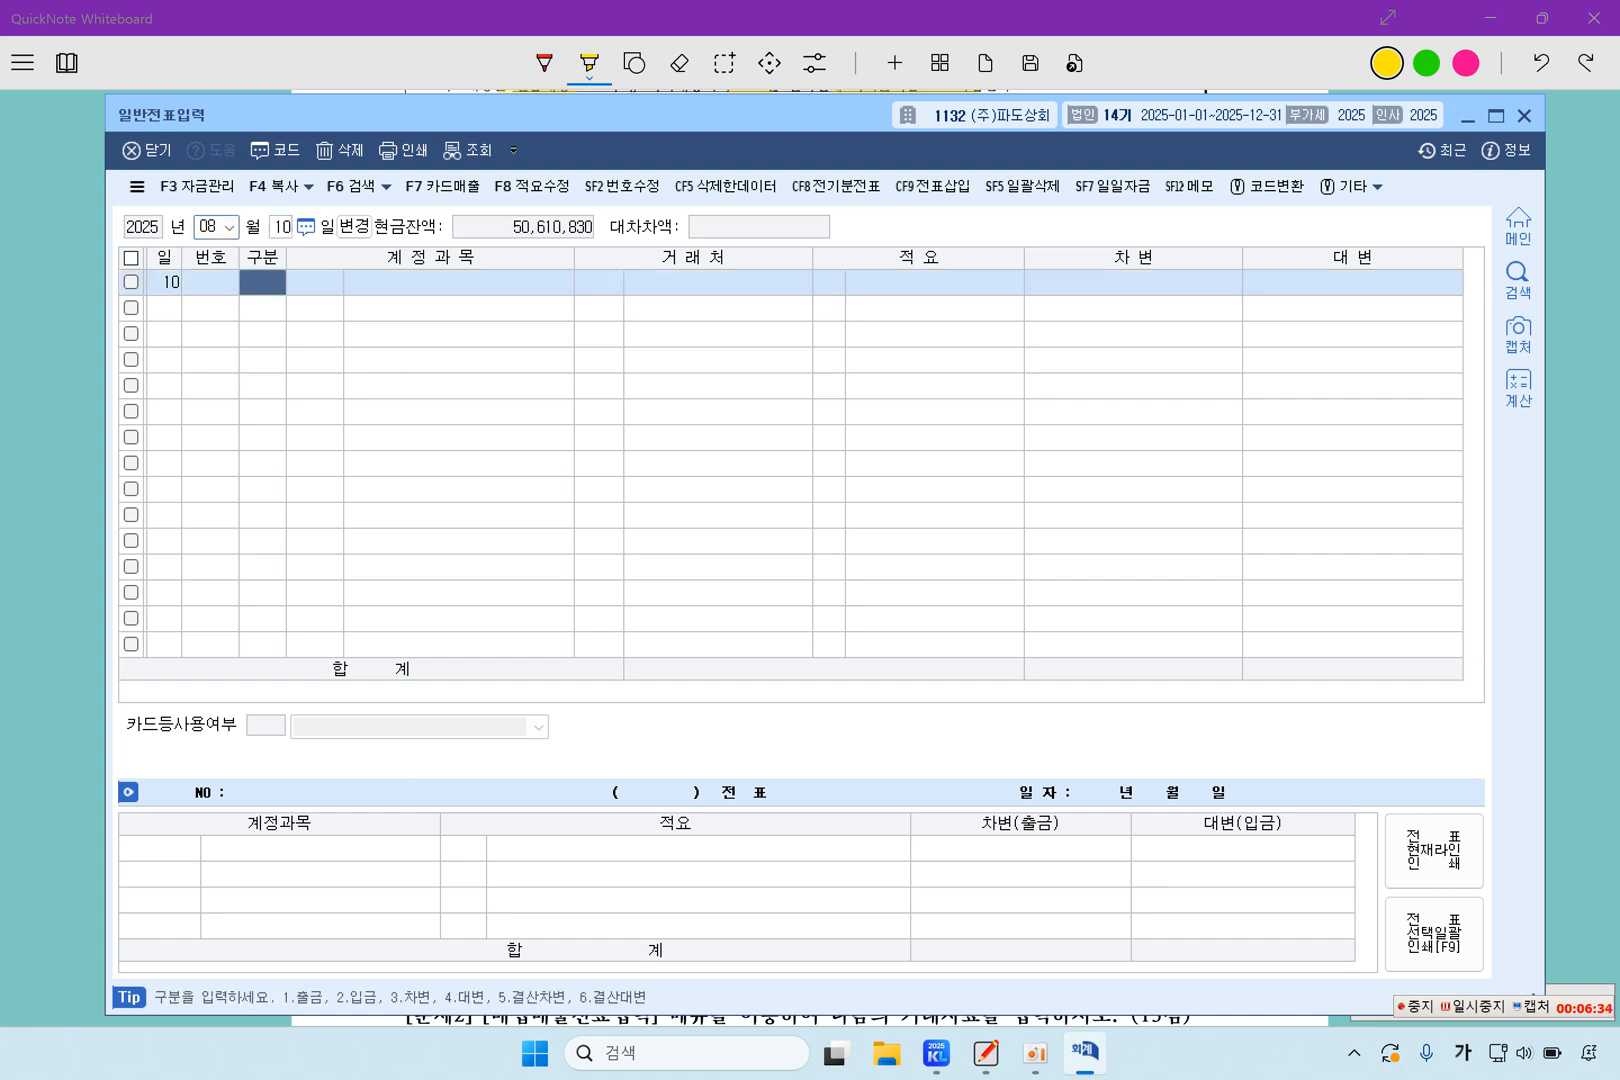
{"action": "type", "text": "103"}
Enter a debit line for account 0103 보통예금 with 950,000, leaving the client and description blank
{"action": "key", "text": "Return"}
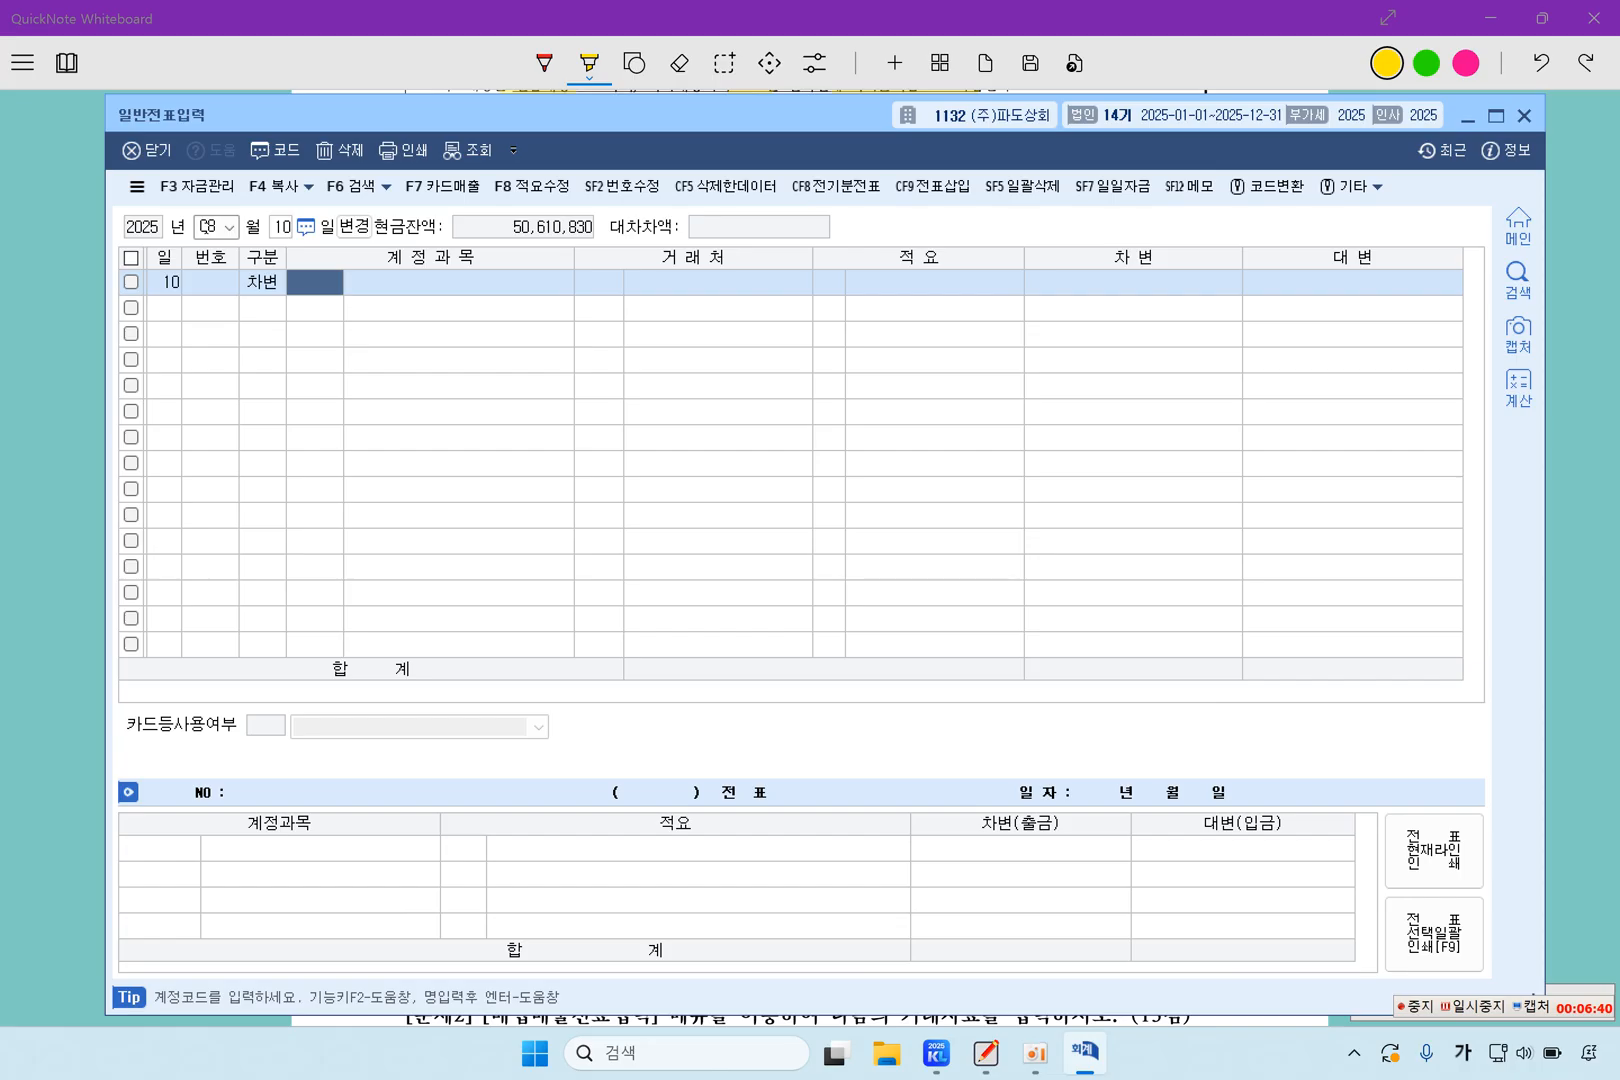
{"action": "type", "text": "103"}
{"action": "key", "text": "Return"}
{"action": "key", "text": "Return"}
{"action": "key", "text": "Return"}
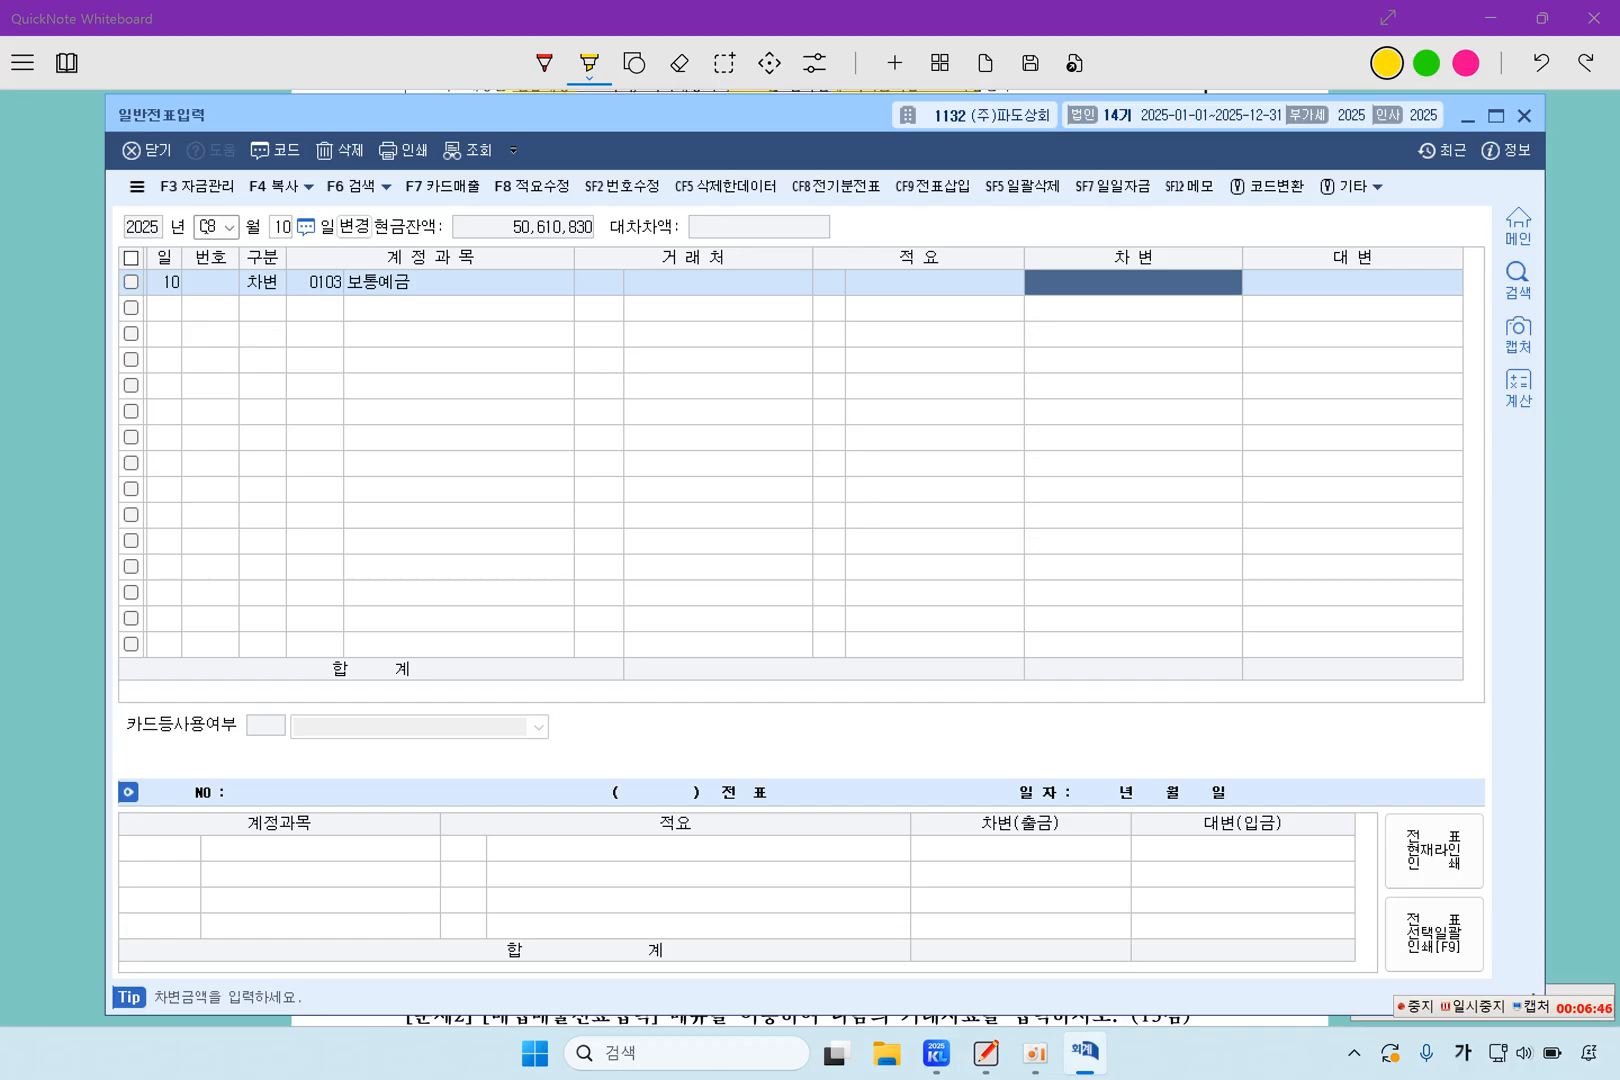
{"action": "type", "text": "9500000"}
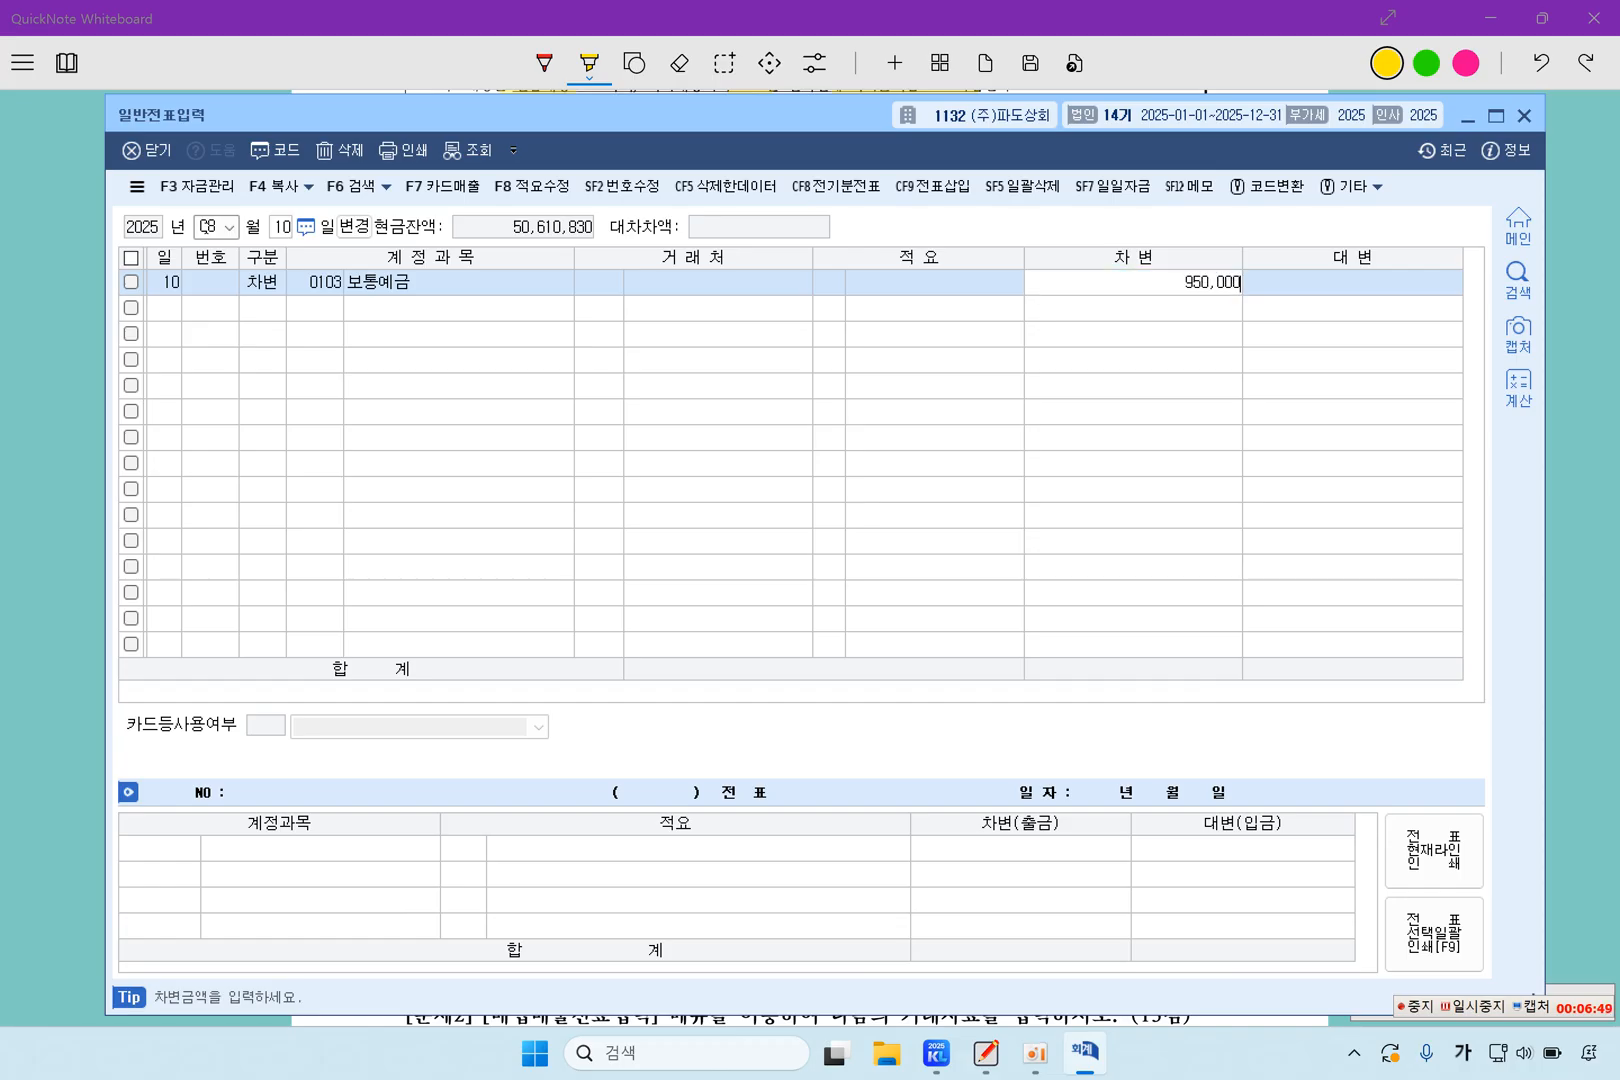
{"action": "key", "text": "Return"}
Add a credit line for account 0107 단기매매증권 with 500,000, leaving the client and description blank
{"action": "type", "text": "4"}
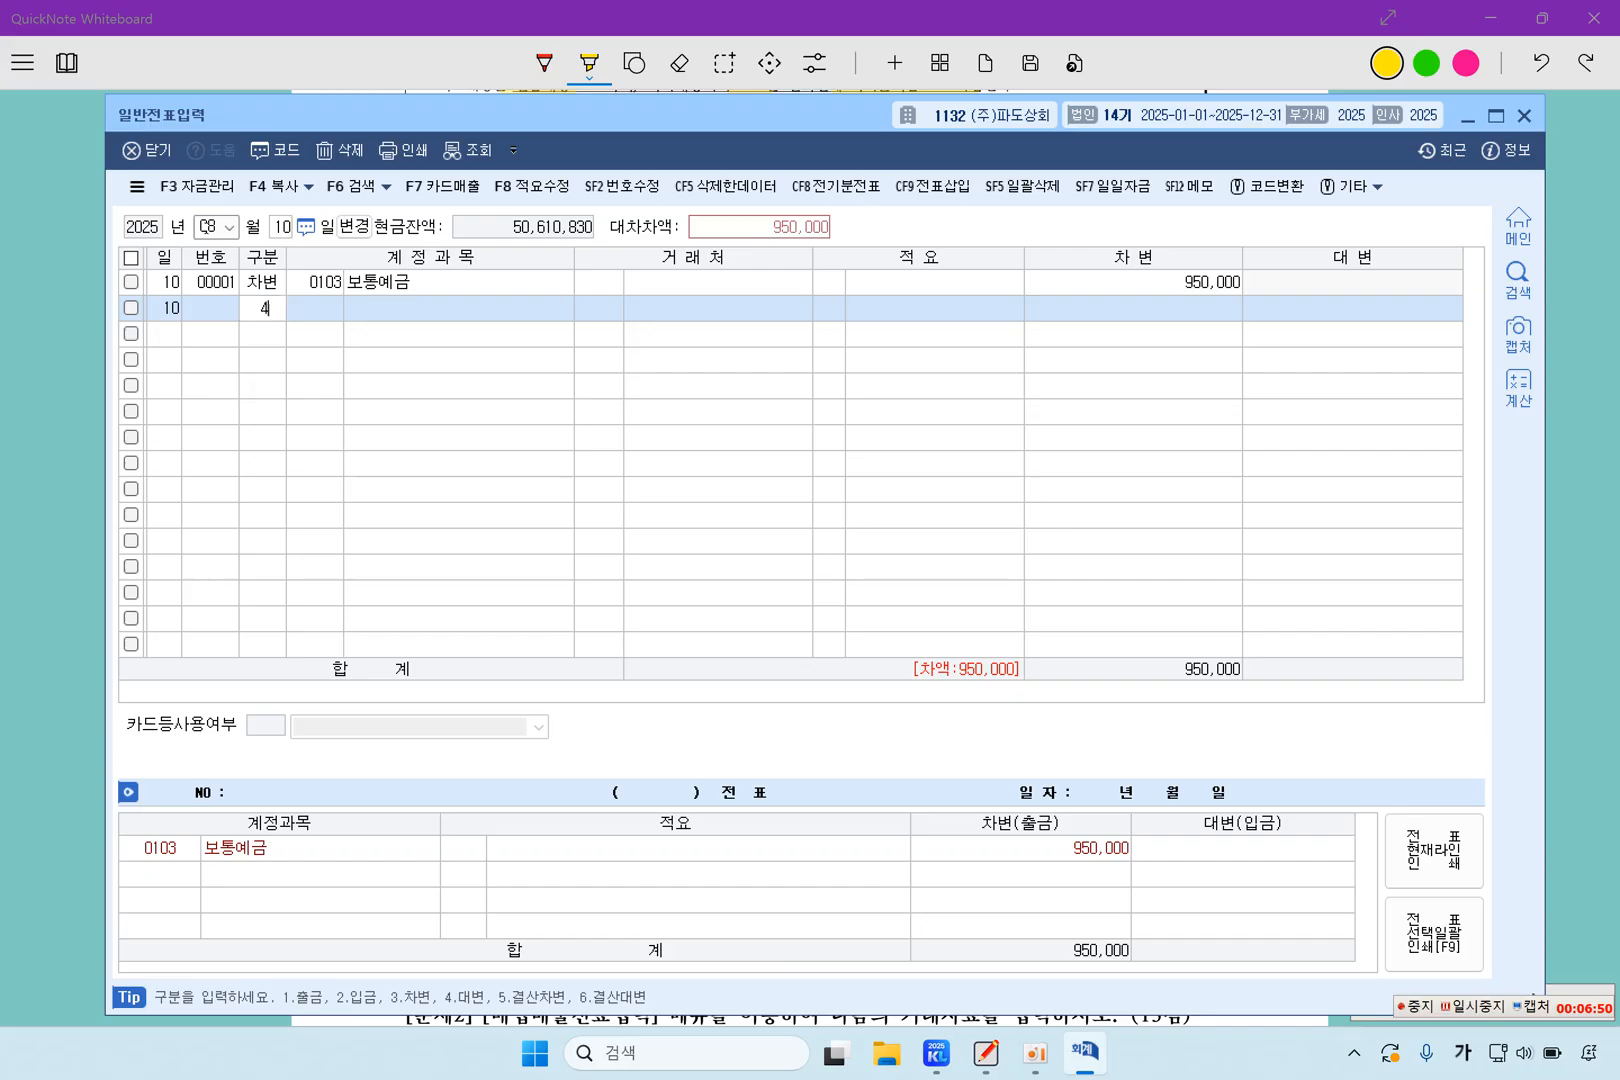
{"action": "key", "text": "Return"}
{"action": "type", "text": "107"}
{"action": "key", "text": "Return"}
{"action": "key", "text": "Return"}
{"action": "key", "text": "Return"}
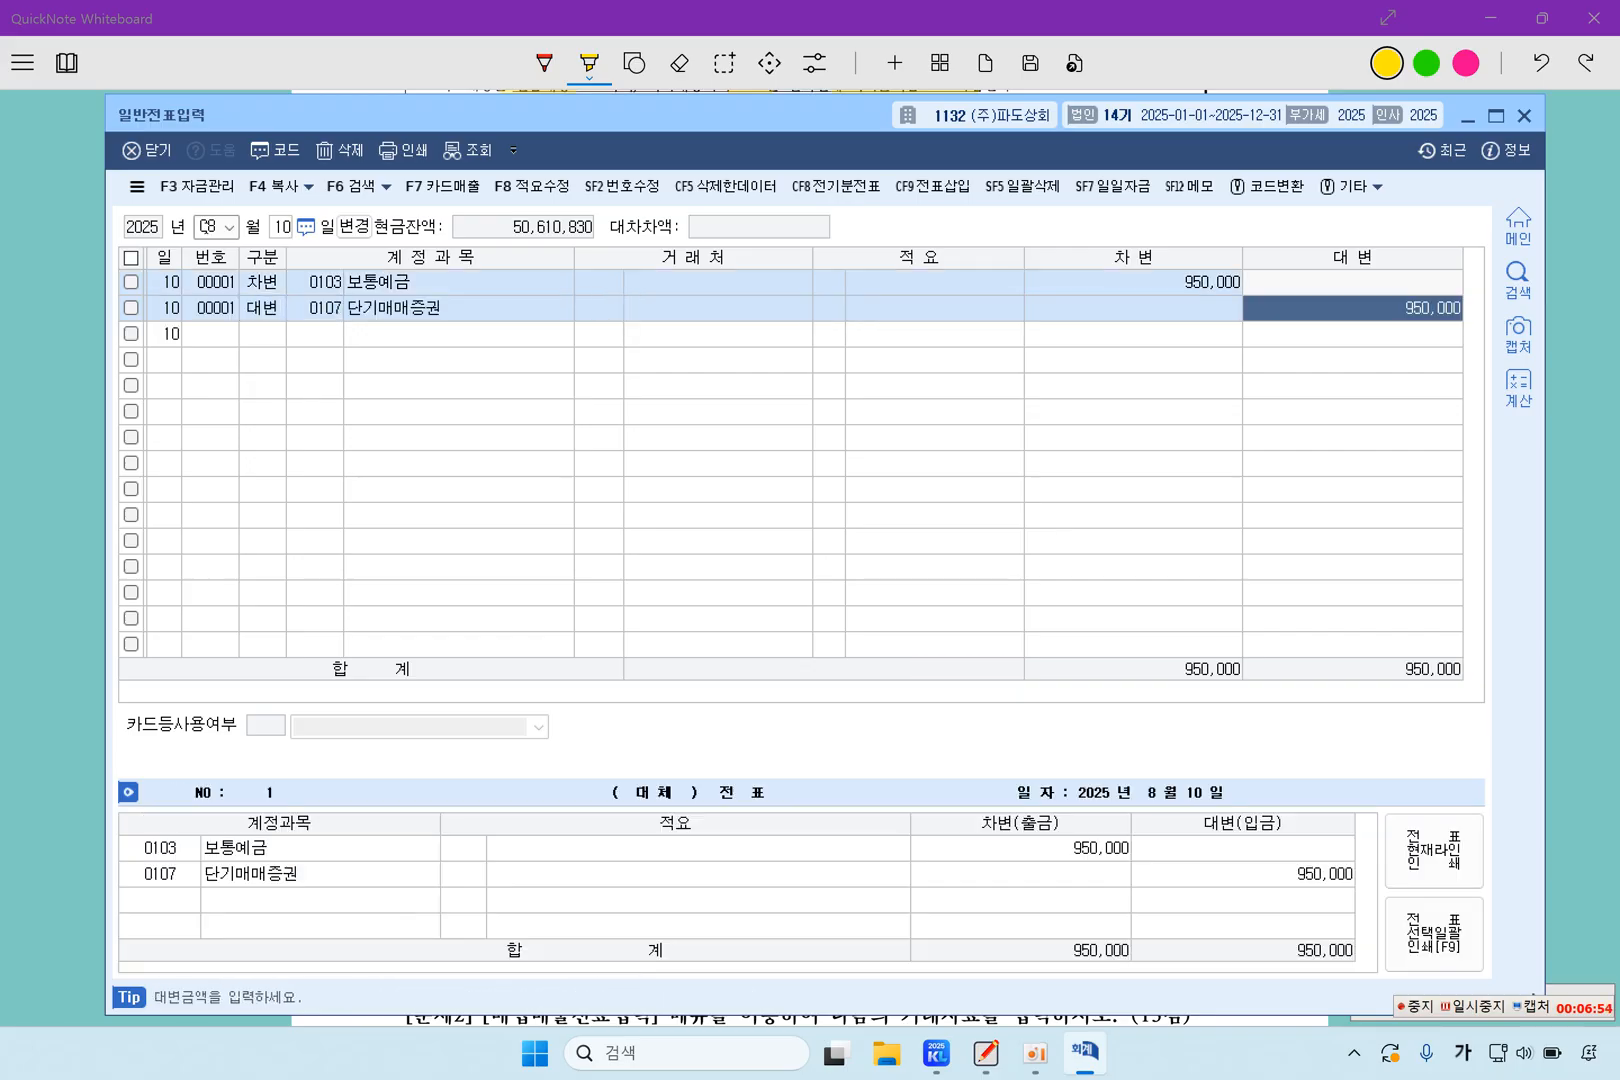
{"action": "type", "text": "500000"}
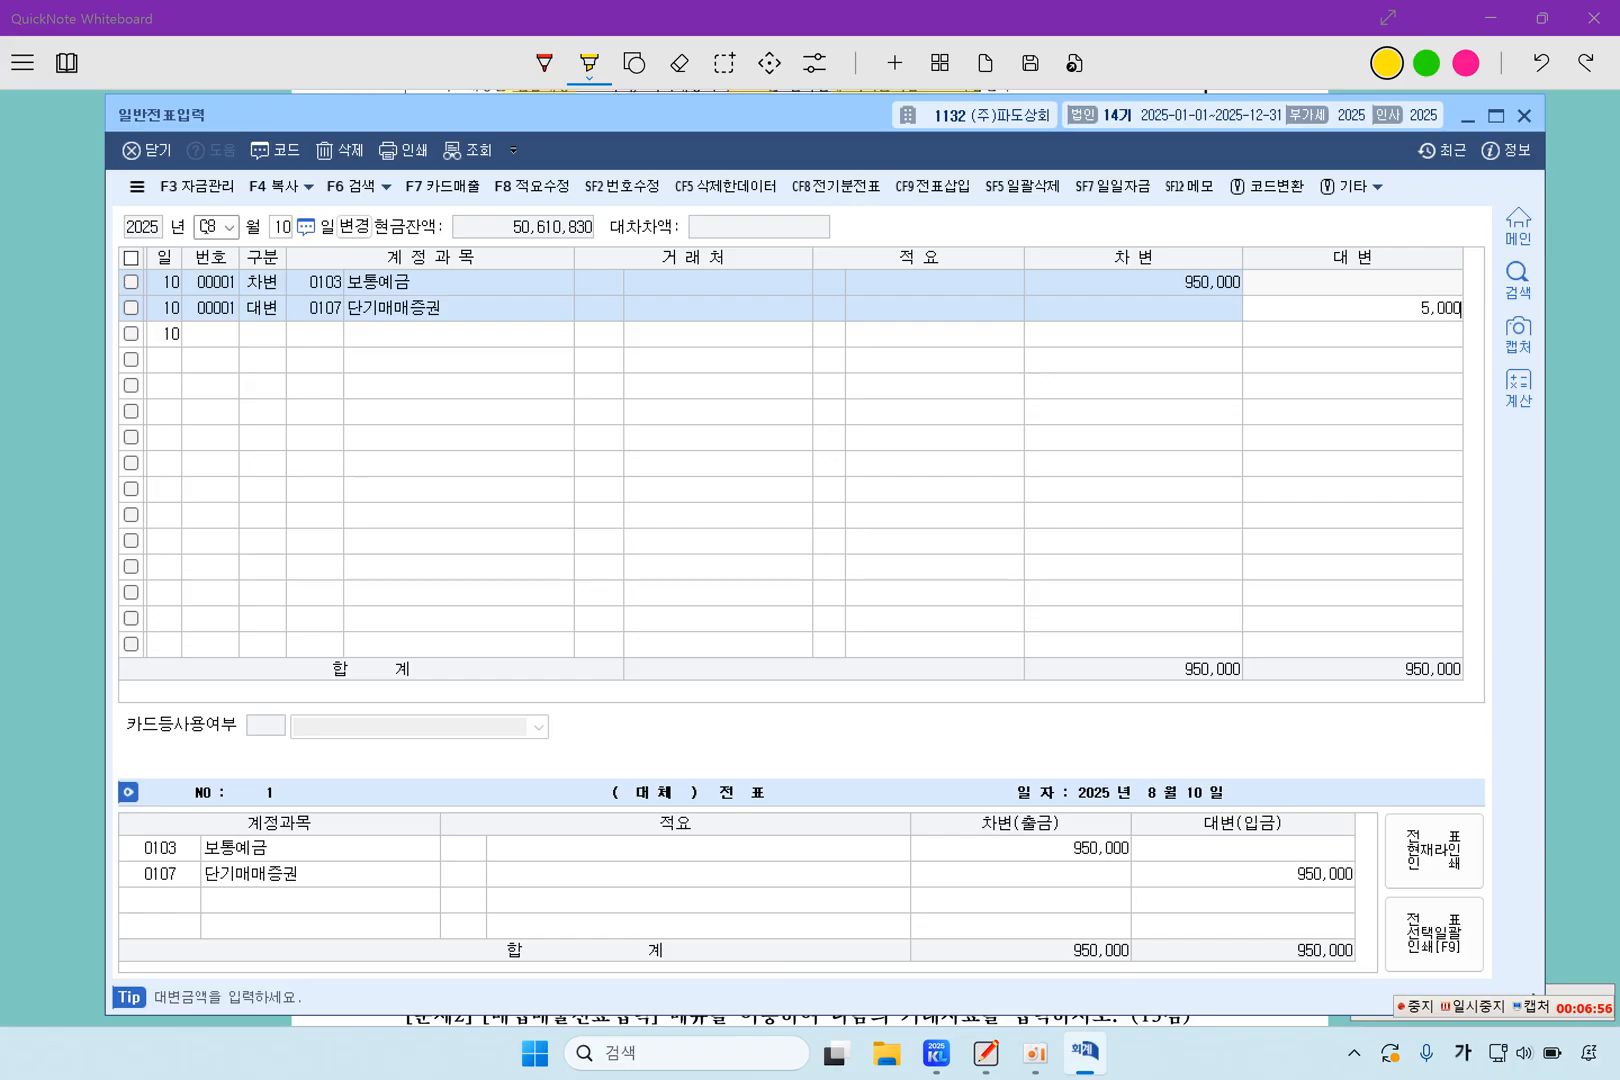
{"action": "key", "text": "Return"}
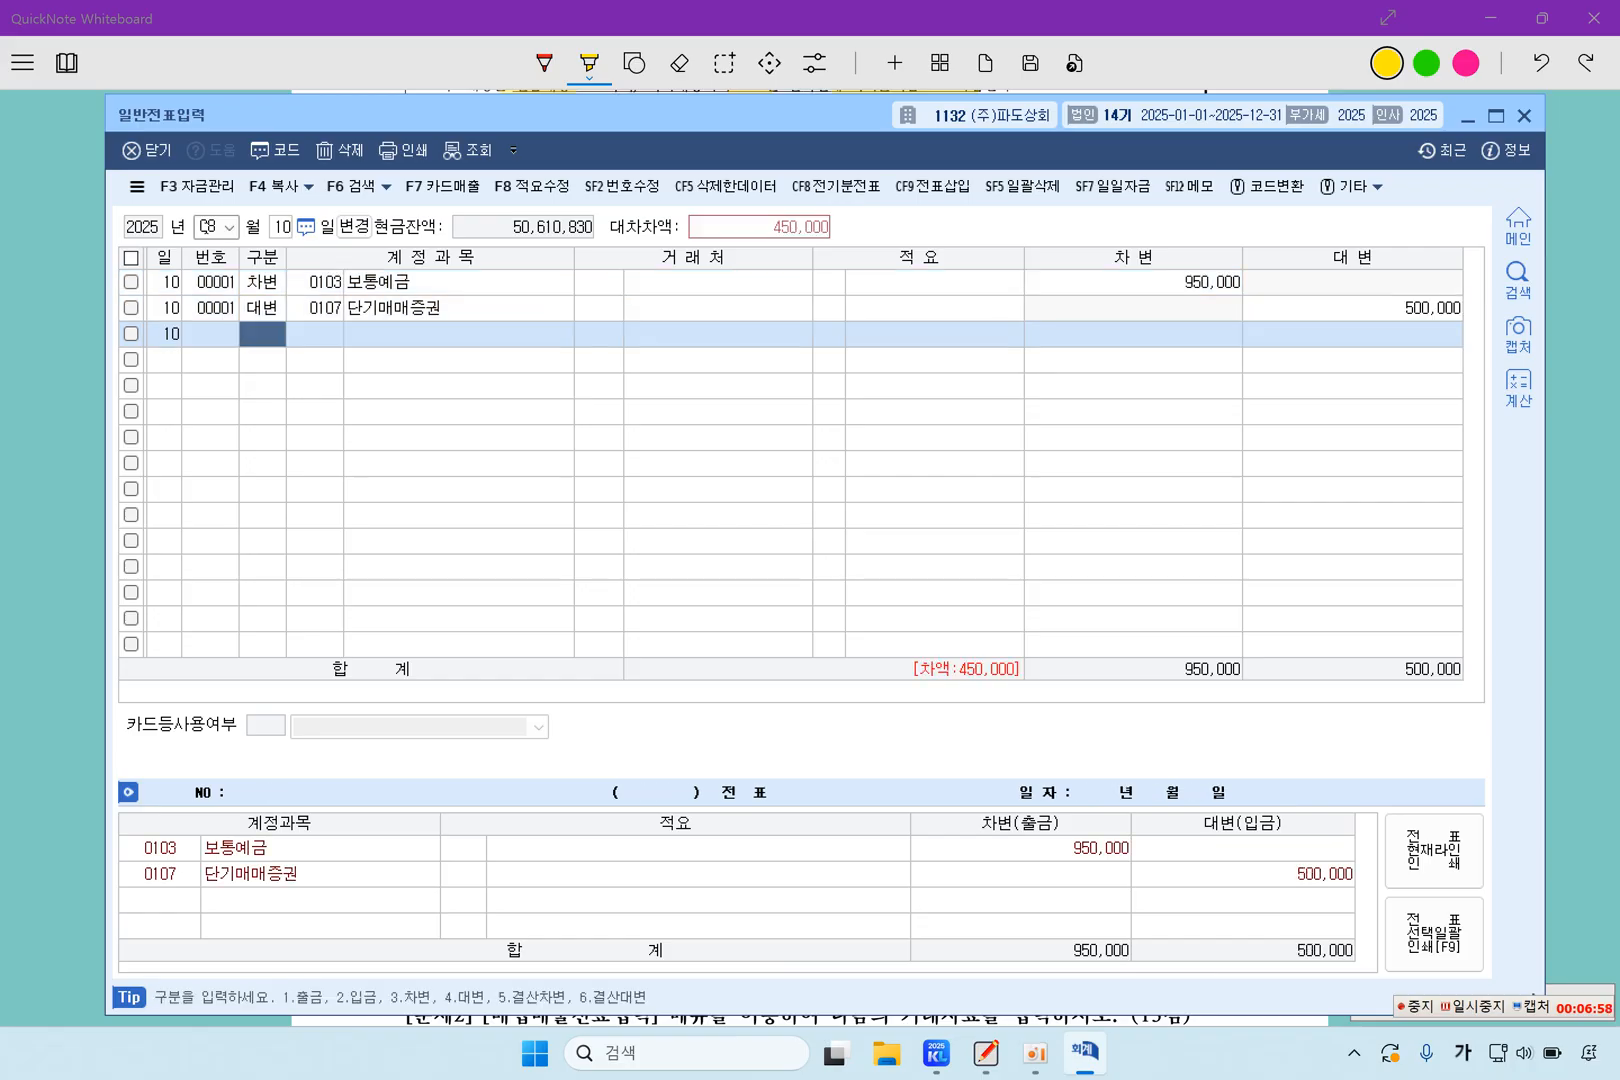
Add a credit line for account 0906 단기매매증권처분이익 with the remaining 450,000 to complete the August 10 voucher
{"action": "type", "text": "4"}
{"action": "key", "text": "Return"}
{"action": "key", "text": "Return"}
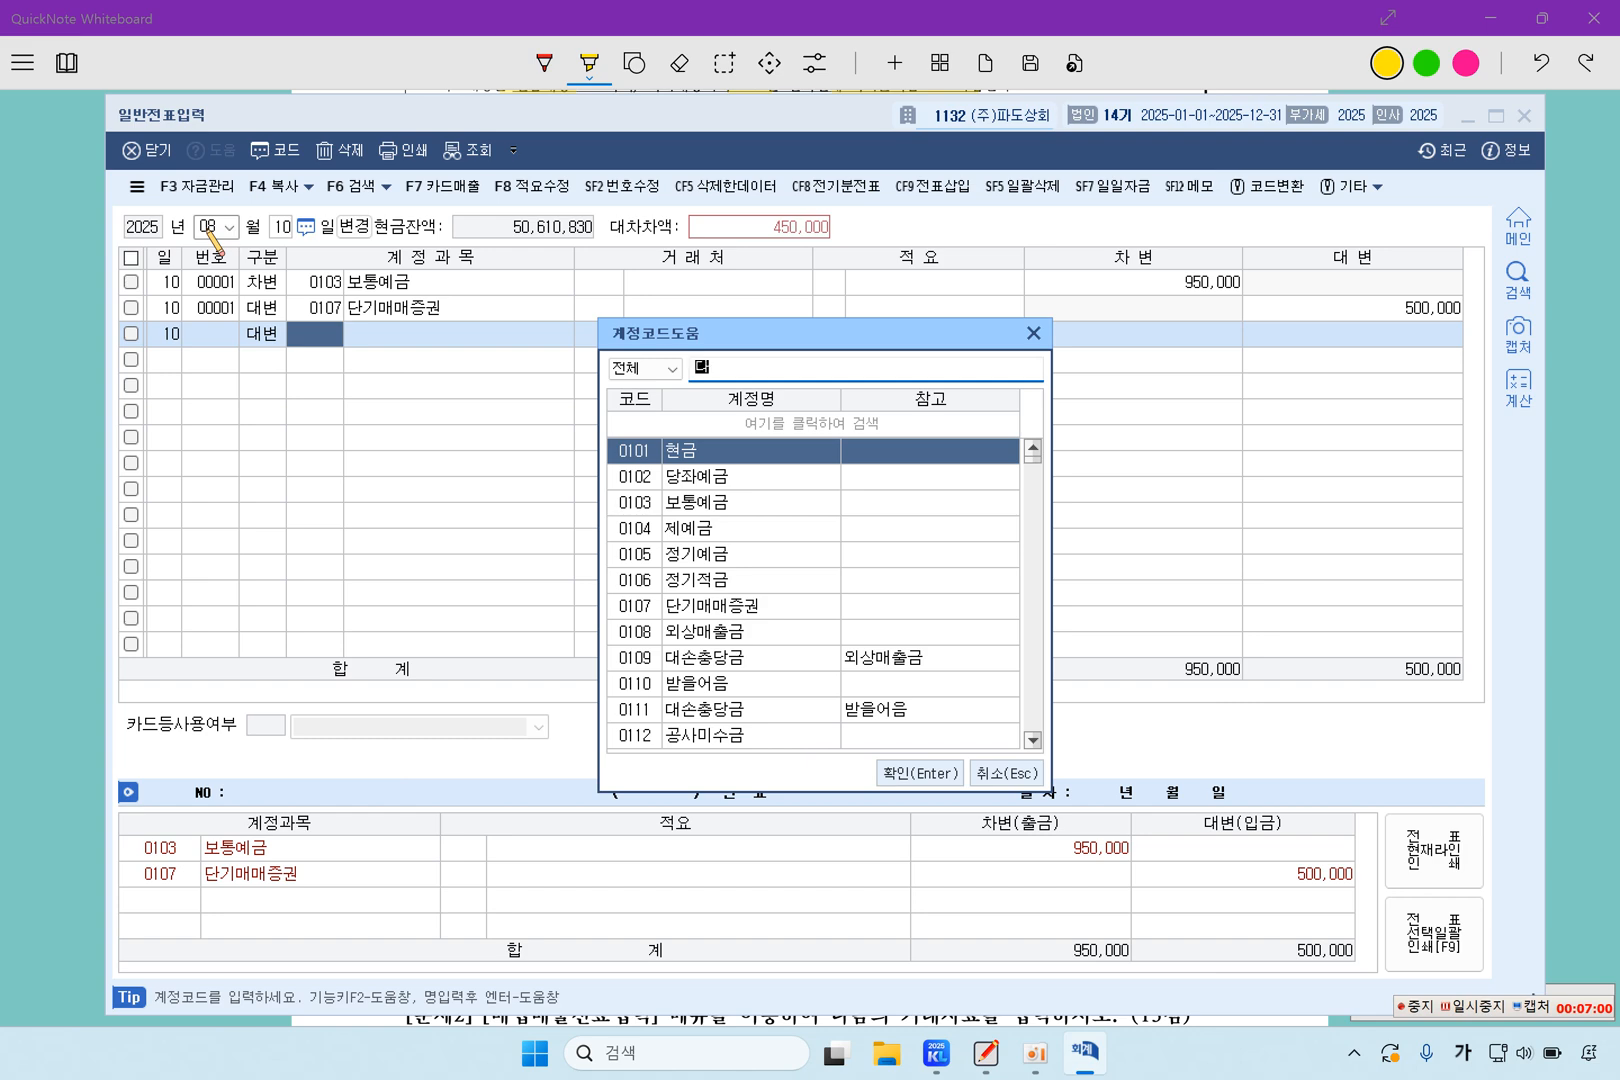
{"action": "type", "text": "단기매매"}
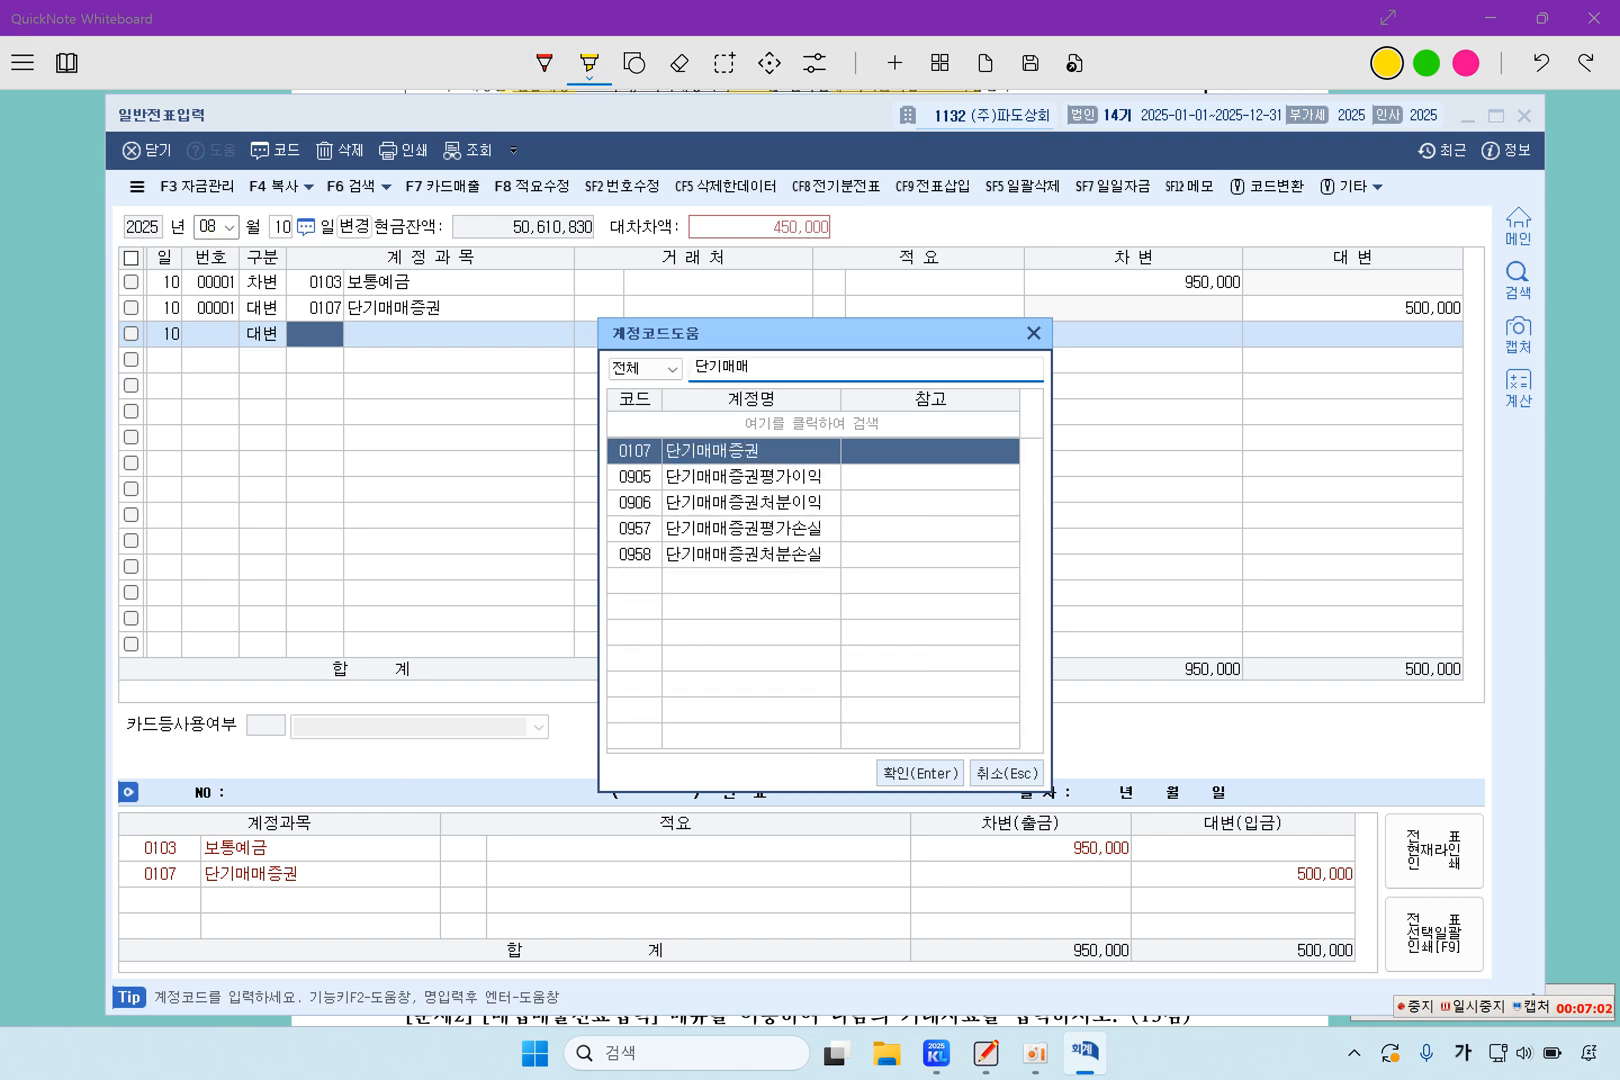
{"action": "key", "text": "Down"}
{"action": "key", "text": "Down"}
{"action": "key", "text": "Return"}
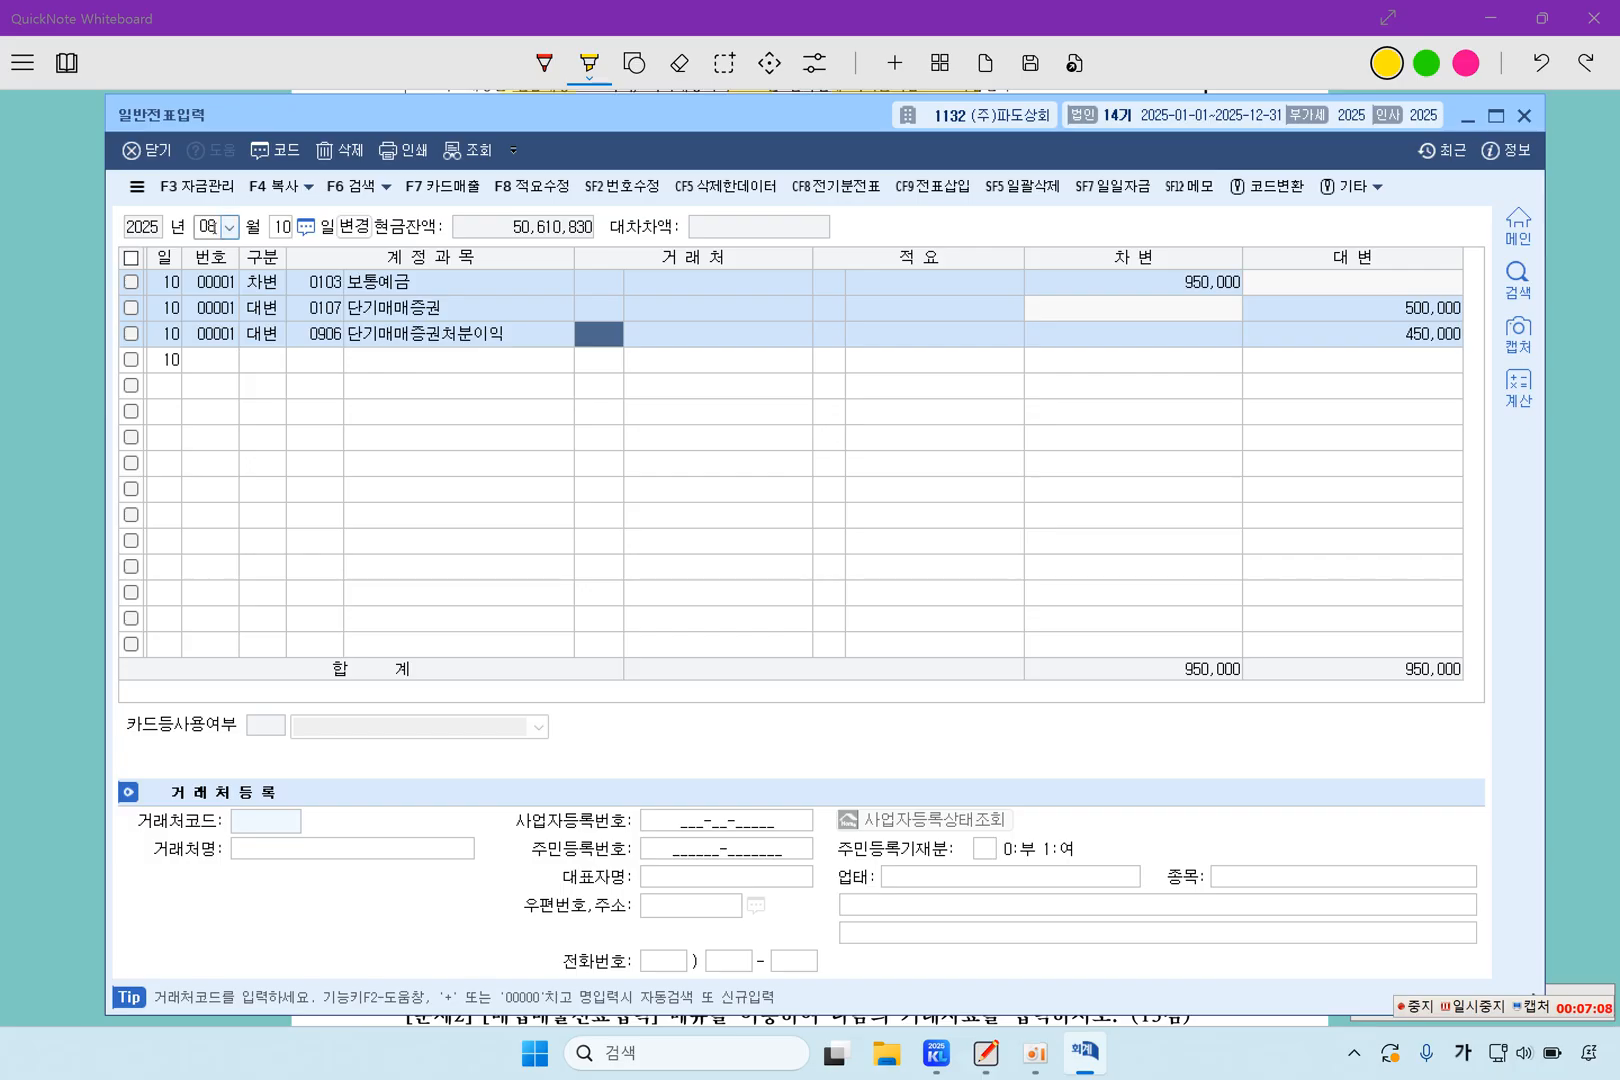
Switch back to QuickNote Whiteboard and highlight question 5's number, 원재료, 지방자치단체에 무상으로 기부 and 취득원가는 2,000,000원
{"action": "left_click", "coordinate": [54, 423]}
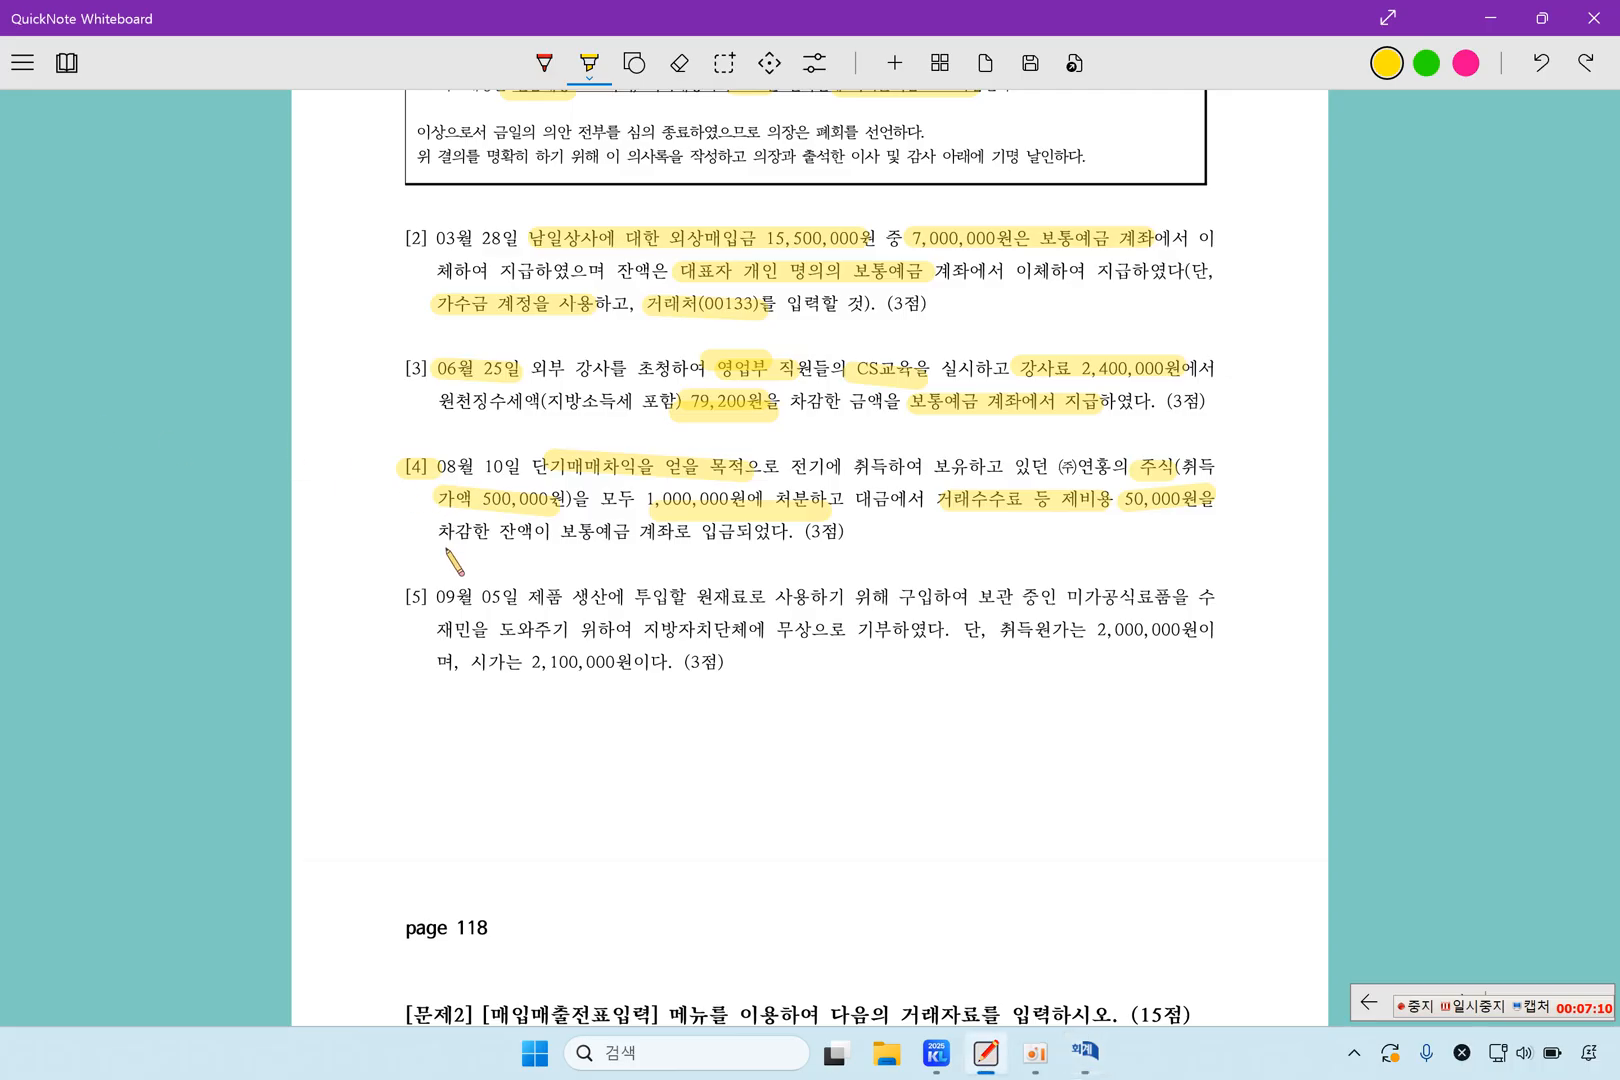
{"action": "left_click_drag", "start_coordinate": [383, 596], "coordinate": [425, 597]}
{"action": "left_click_drag", "start_coordinate": [693, 598], "coordinate": [750, 598]}
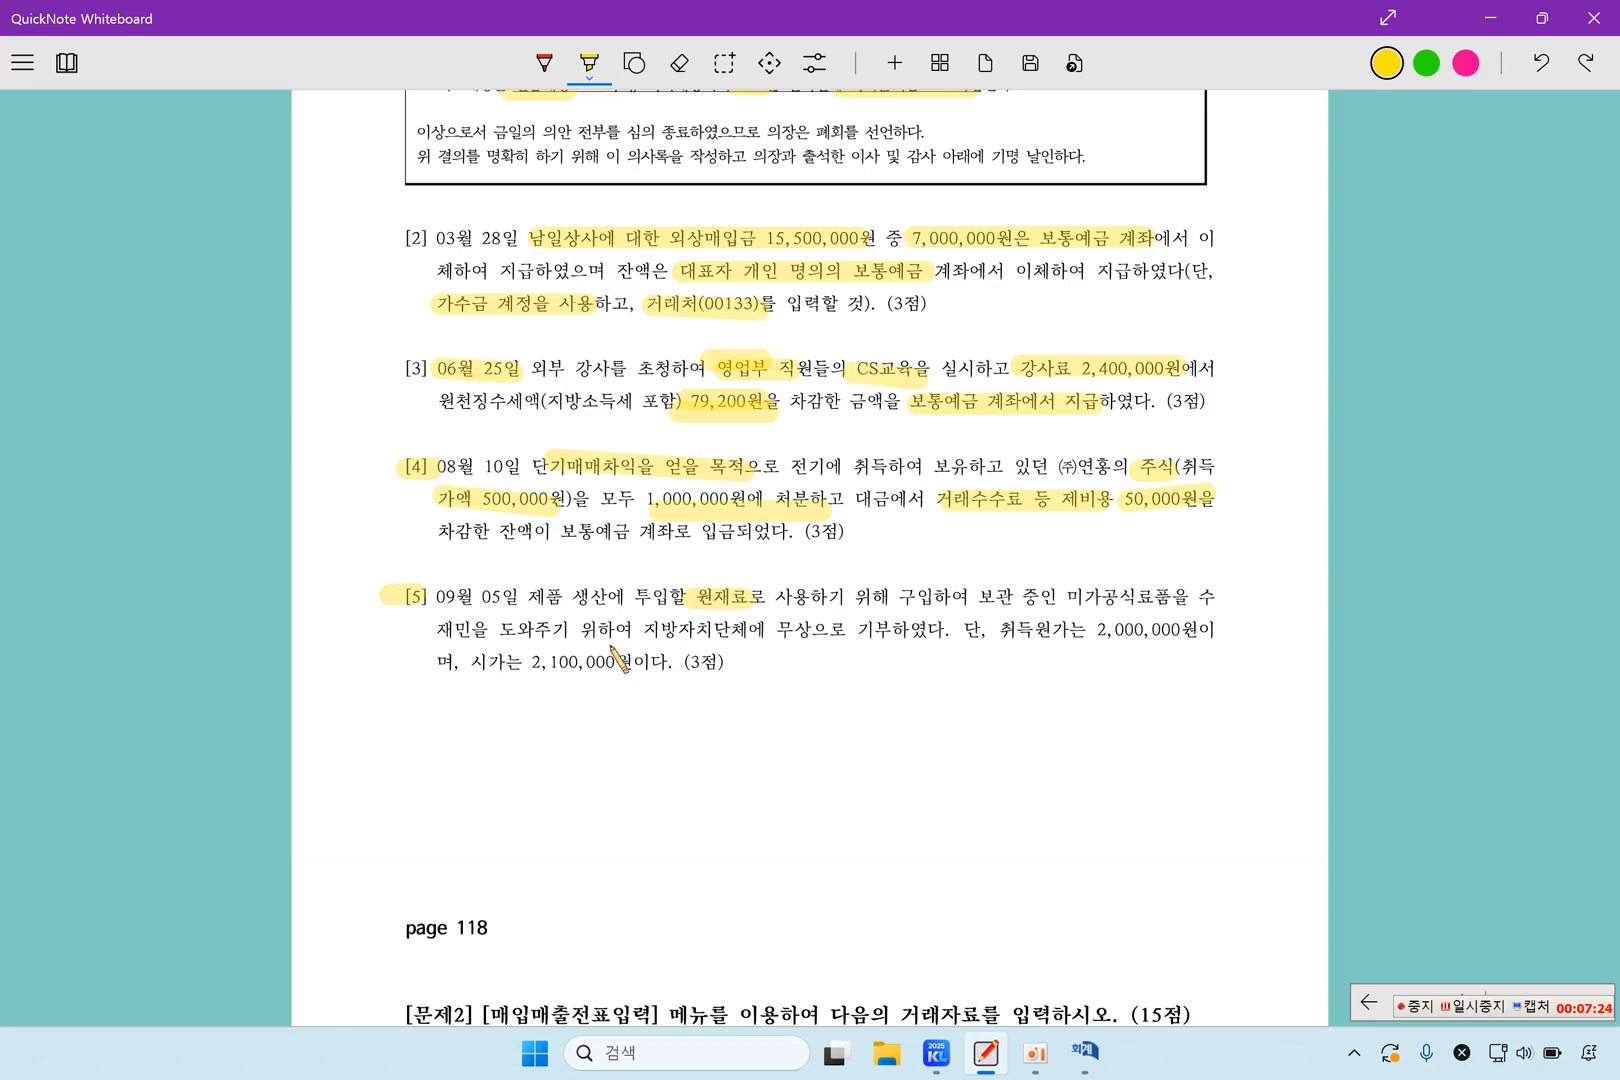
{"action": "left_click_drag", "start_coordinate": [643, 632], "coordinate": [897, 633]}
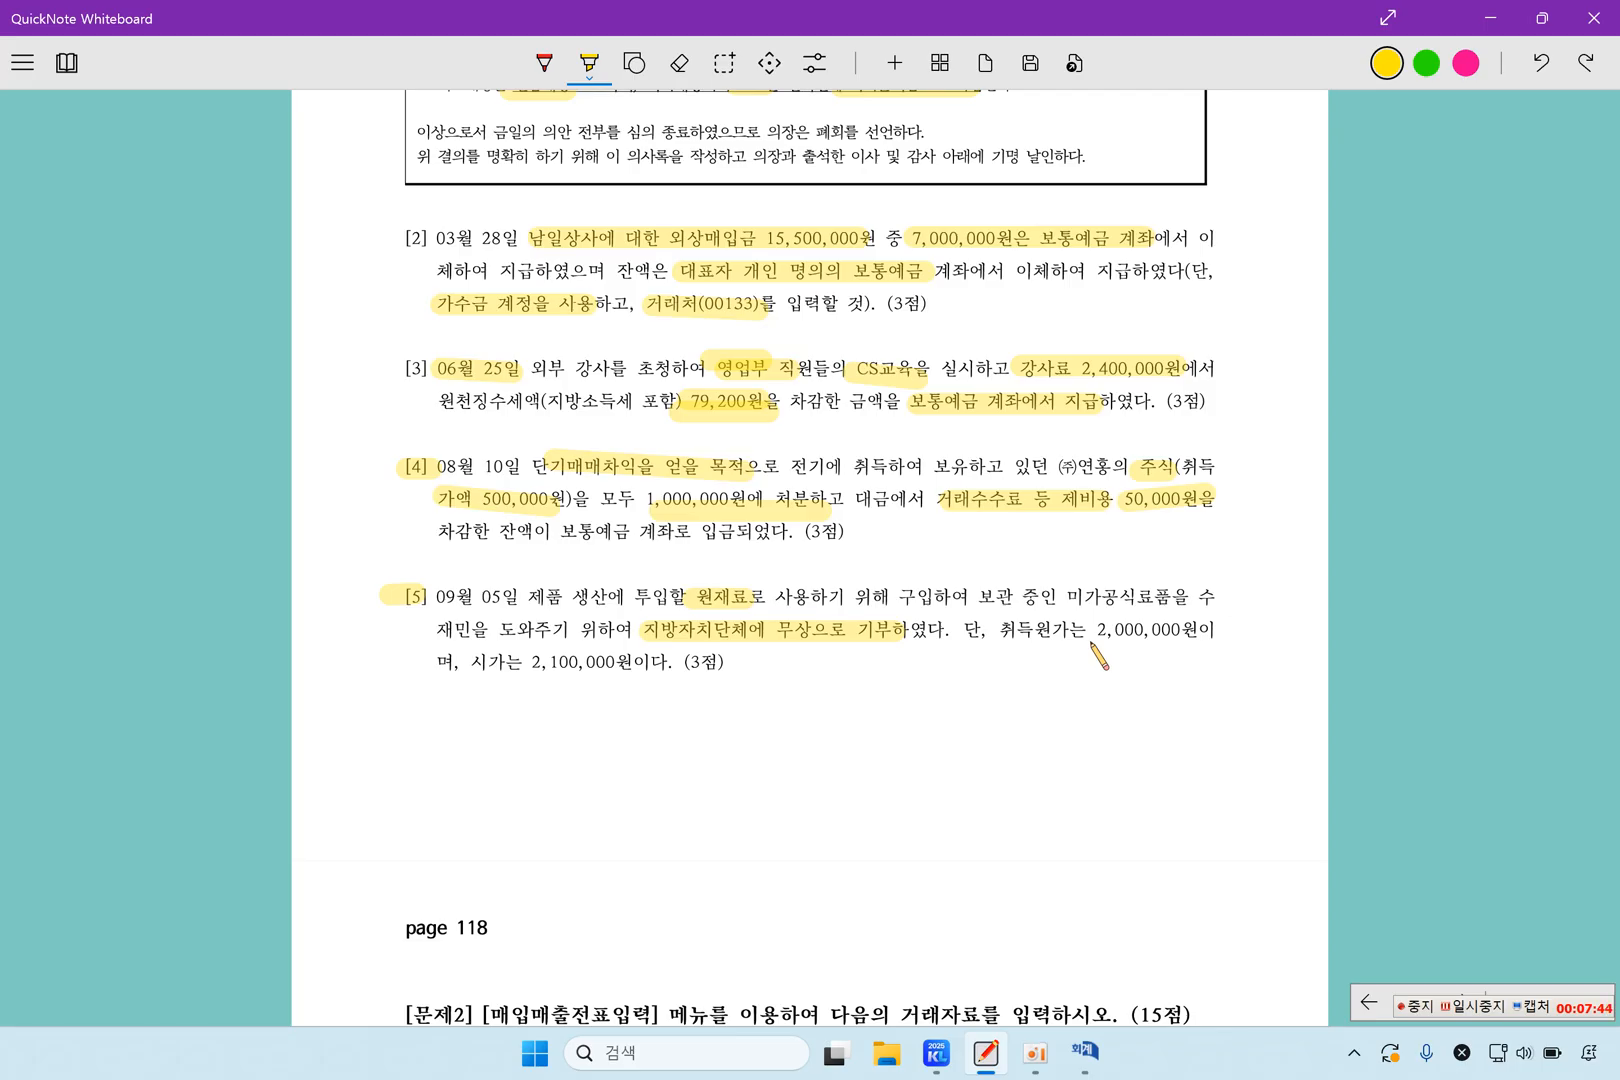
{"action": "left_click_drag", "start_coordinate": [997, 630], "coordinate": [1198, 628]}
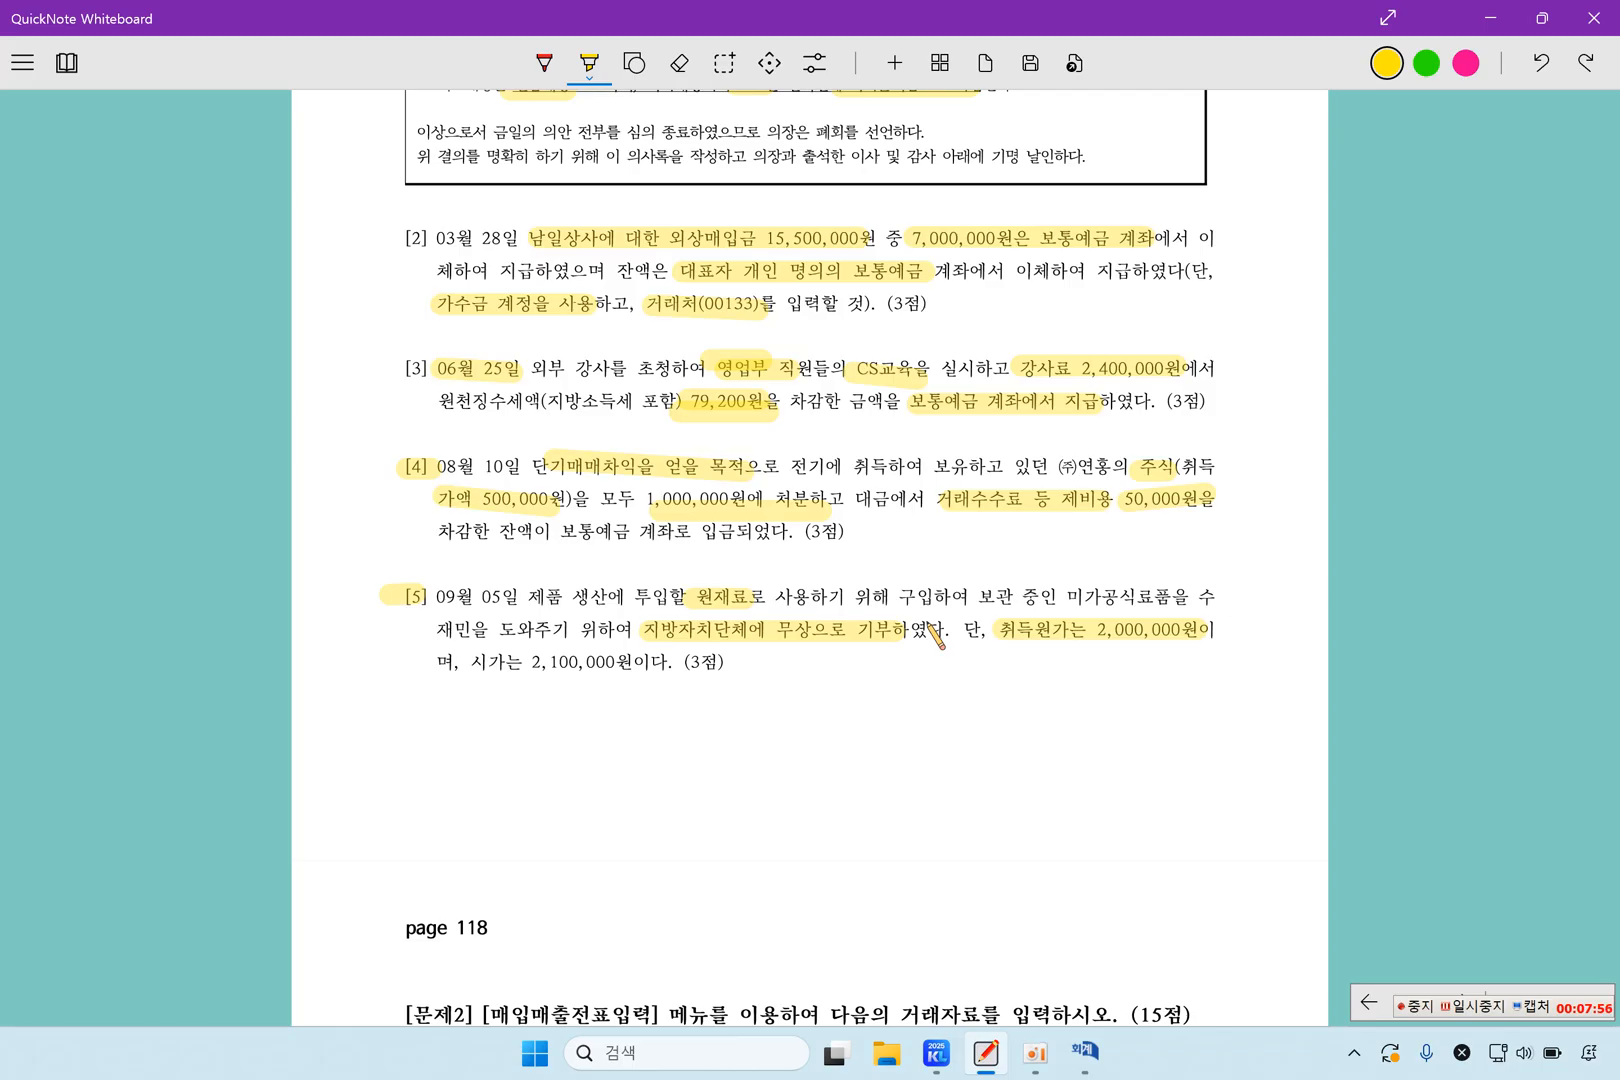
Switch to 일반전표입력 and set the voucher date to September 5
{"action": "left_click", "coordinate": [1085, 1052]}
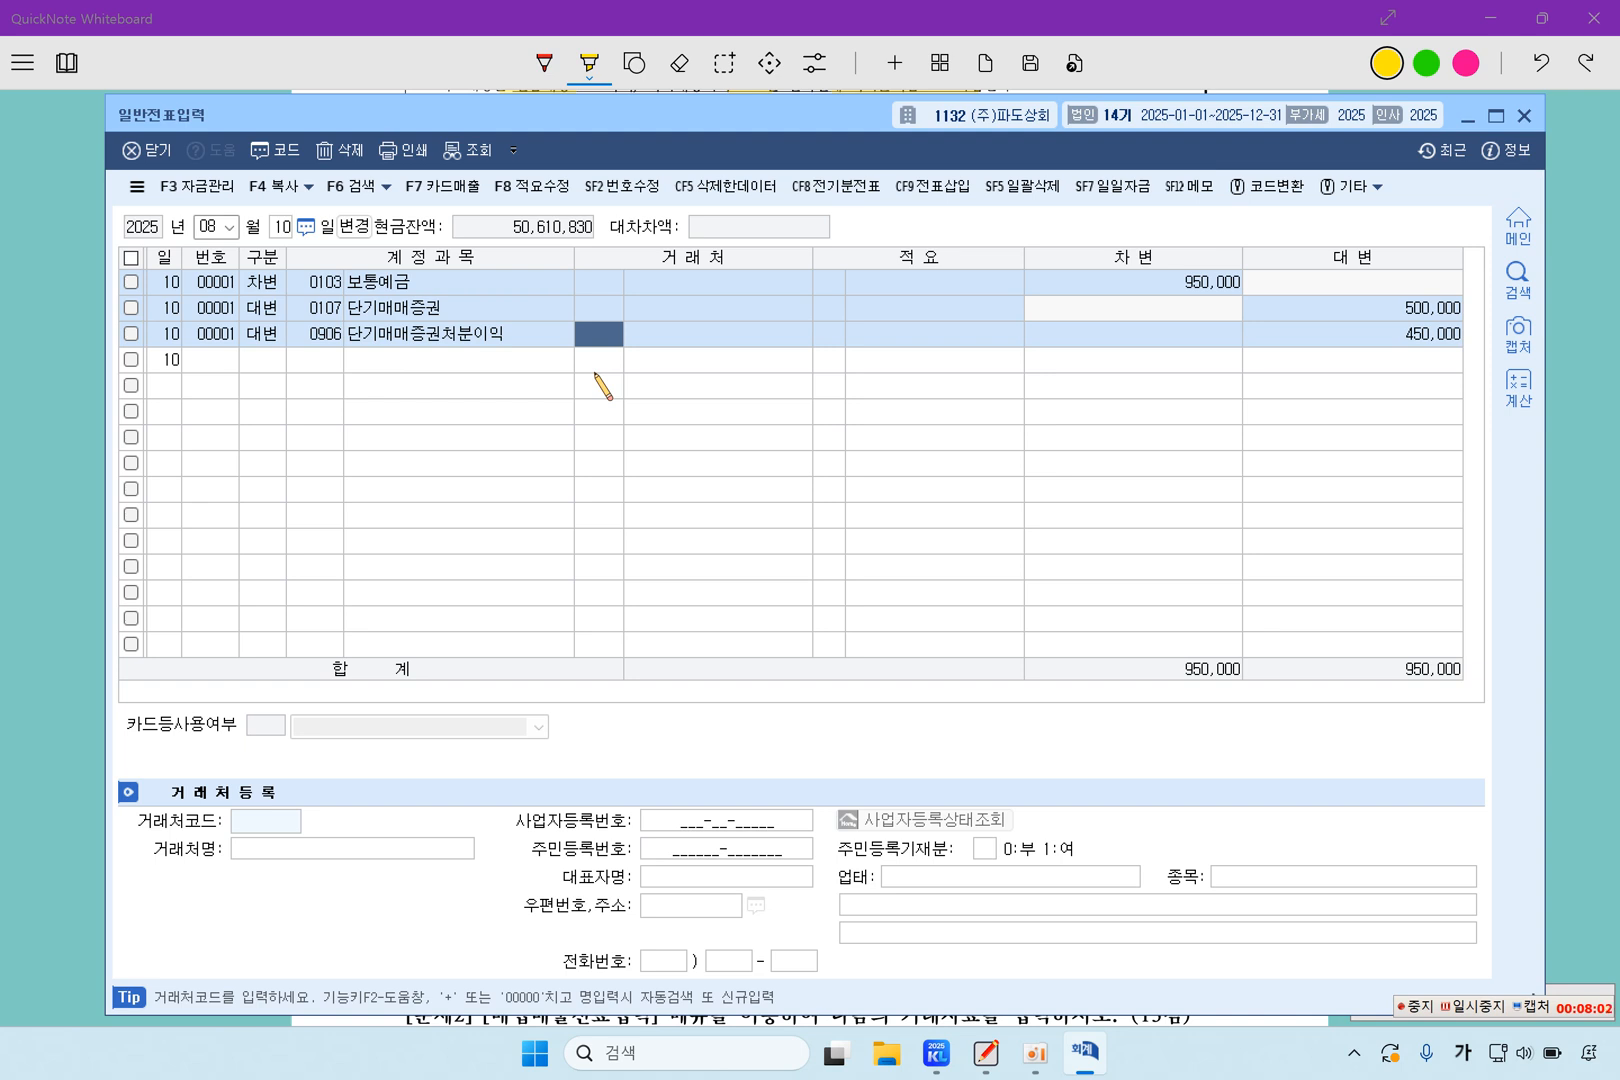
{"action": "left_click", "coordinate": [208, 226]}
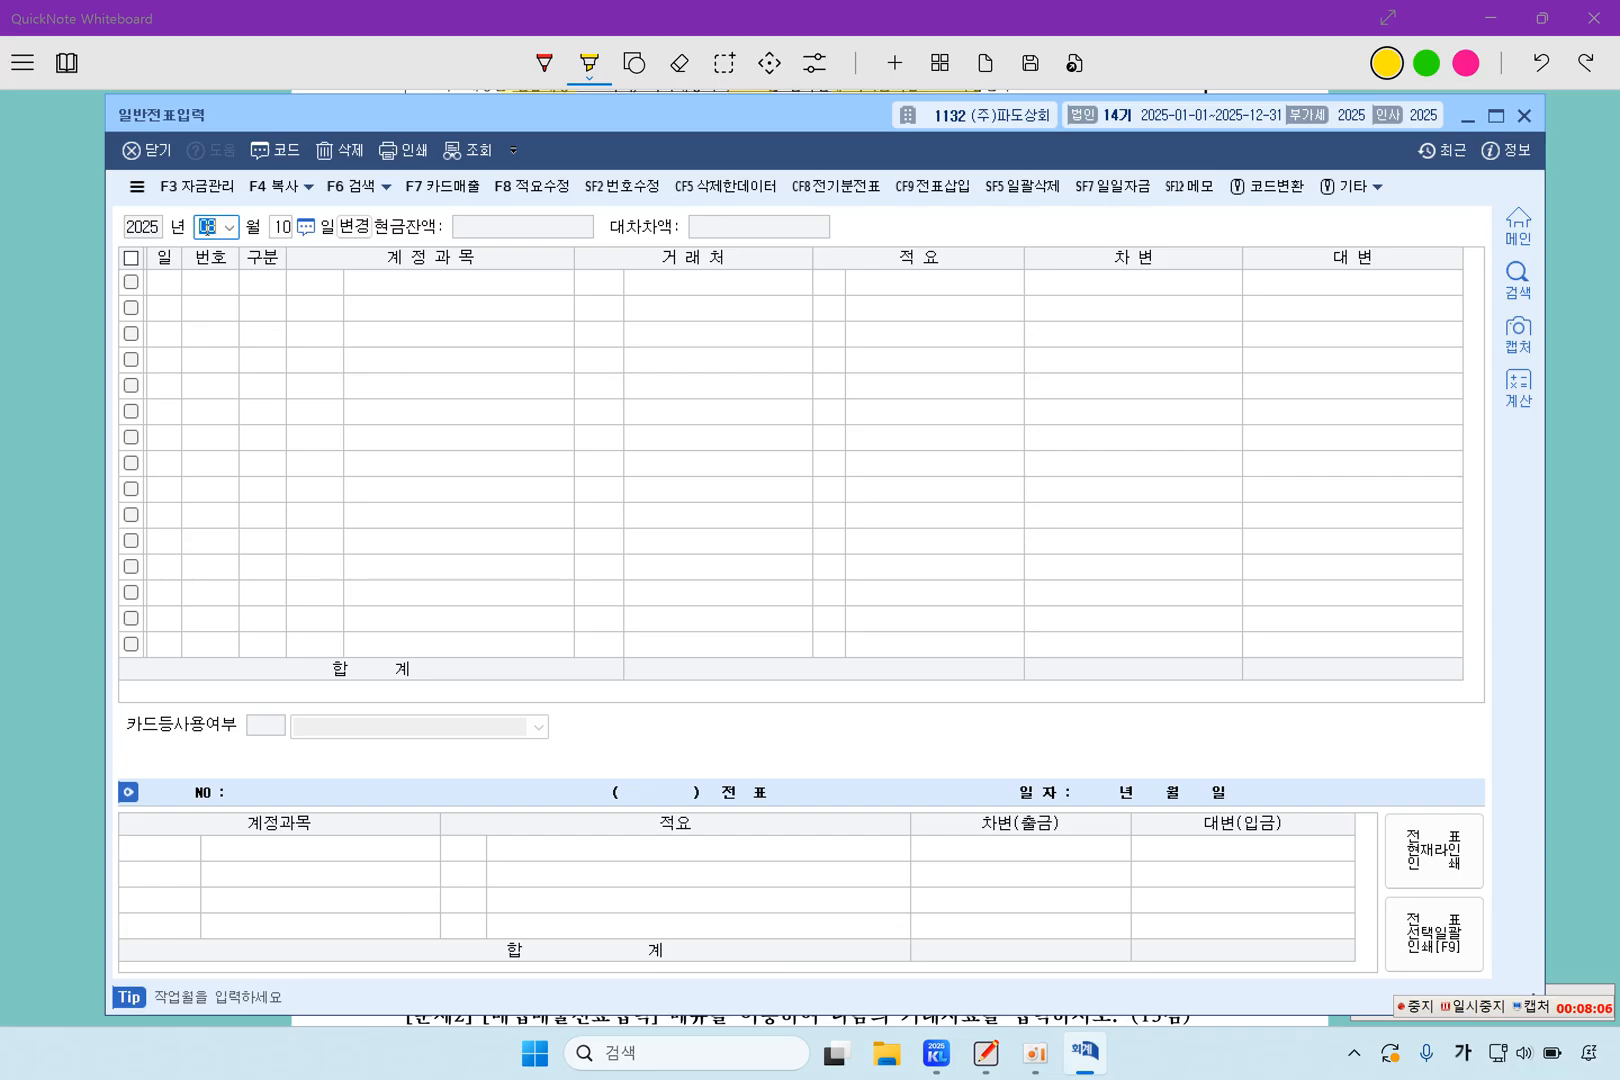
{"action": "type", "text": "09"}
{"action": "key", "text": "Return"}
{"action": "type", "text": "5"}
{"action": "key", "text": "Return"}
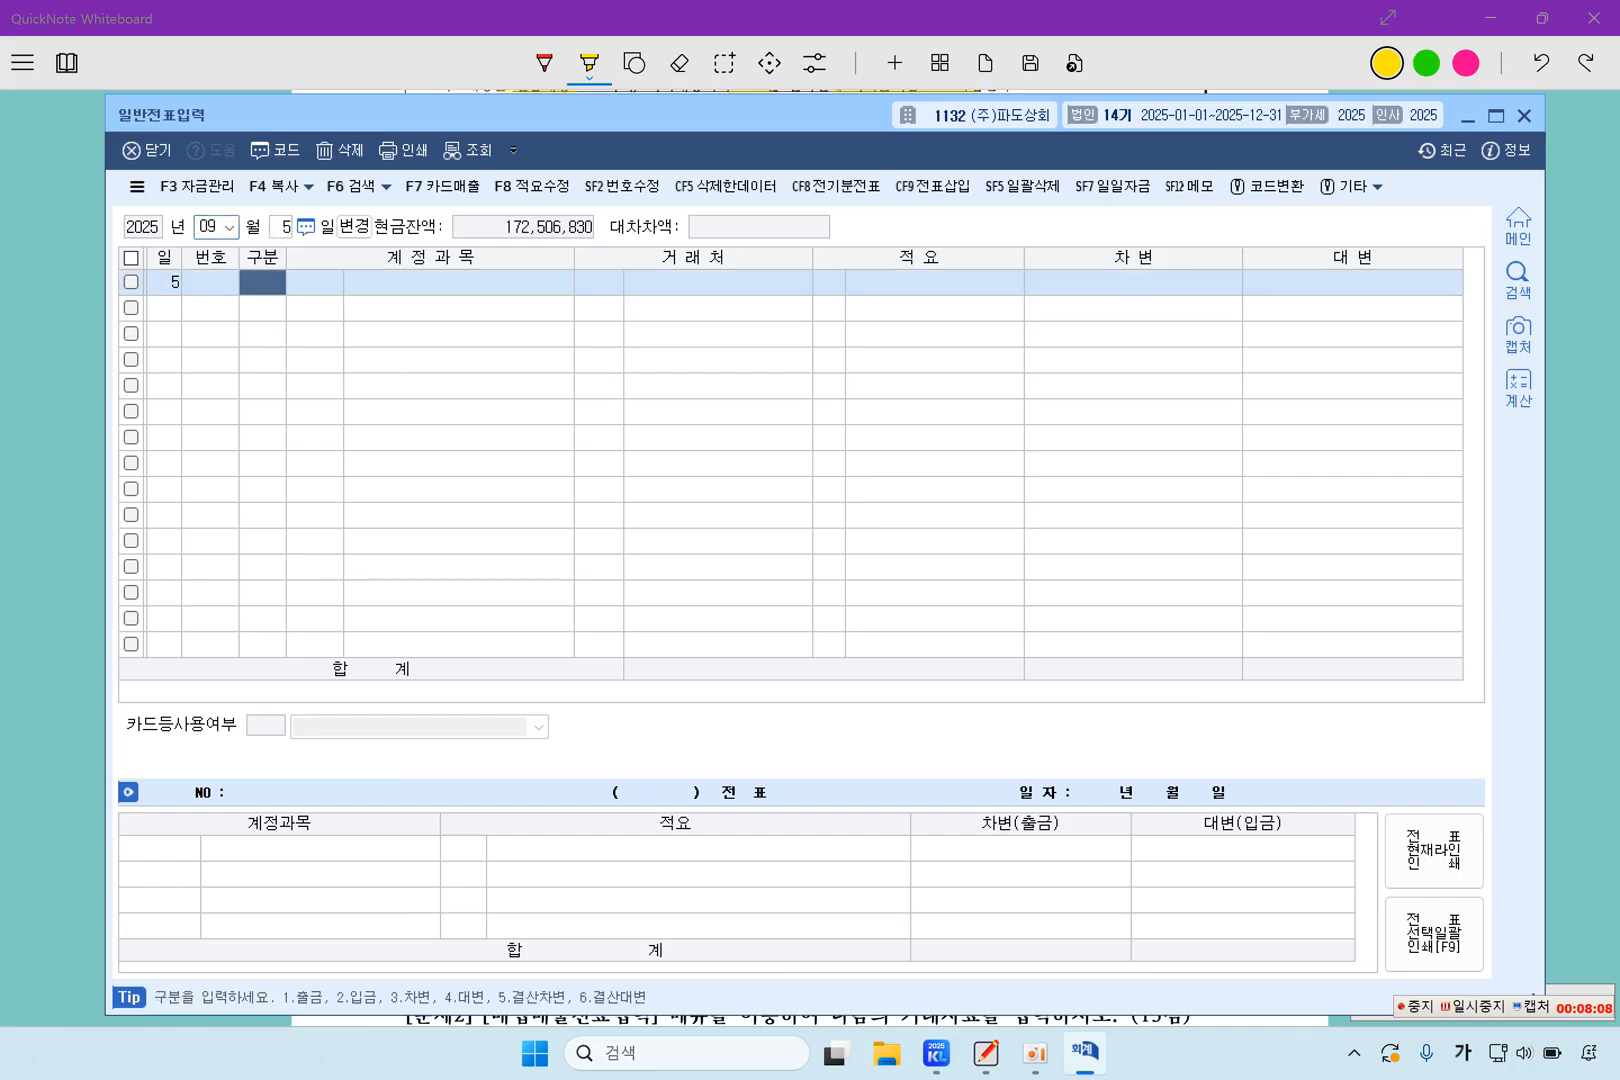
Start a credit line for account 0153 원재료 in the September 5 voucher
{"action": "type", "text": "4"}
{"action": "key", "text": "Return"}
{"action": "type", "text": "153"}
{"action": "key", "text": "Return"}
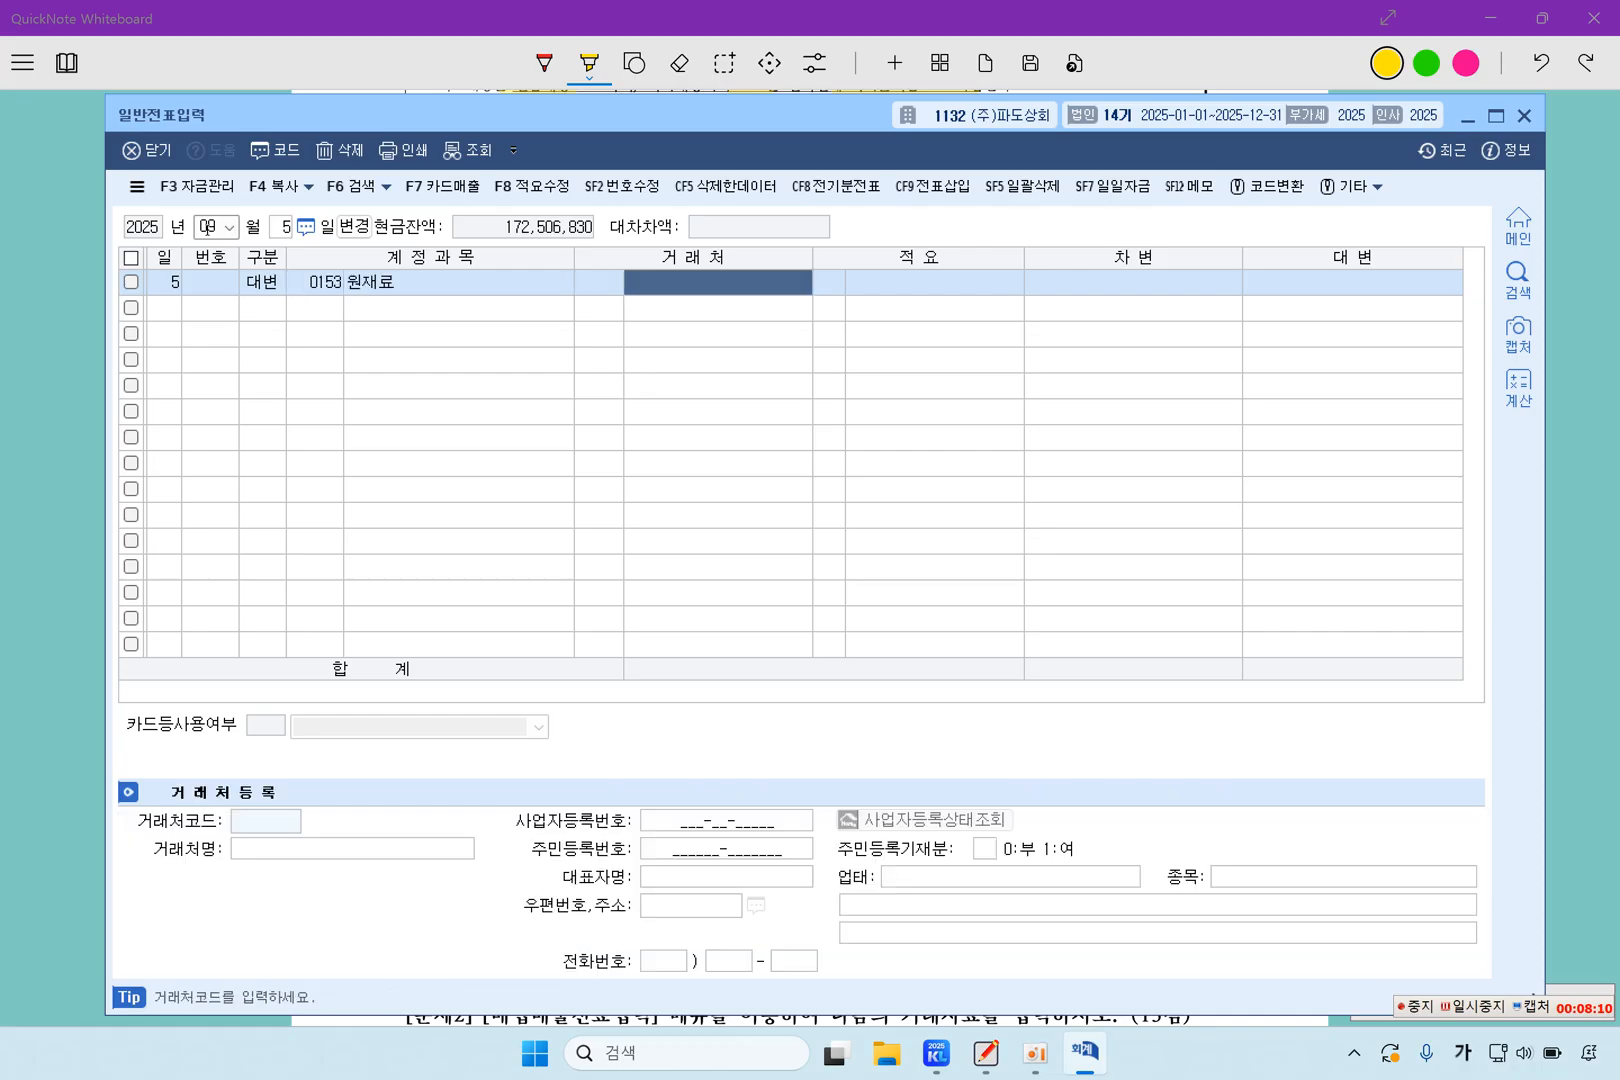
Leave the 원재료 line's client blank, set description code 8 타계정으로 대체액 and enter a credit of 2,000,000
{"action": "key", "text": "Return"}
{"action": "key", "text": "Return"}
{"action": "key", "text": "Return"}
{"action": "key", "text": "Left"}
{"action": "key", "text": "Left"}
{"action": "key", "text": "Left"}
{"action": "key", "text": "Return"}
{"action": "type", "text": "8"}
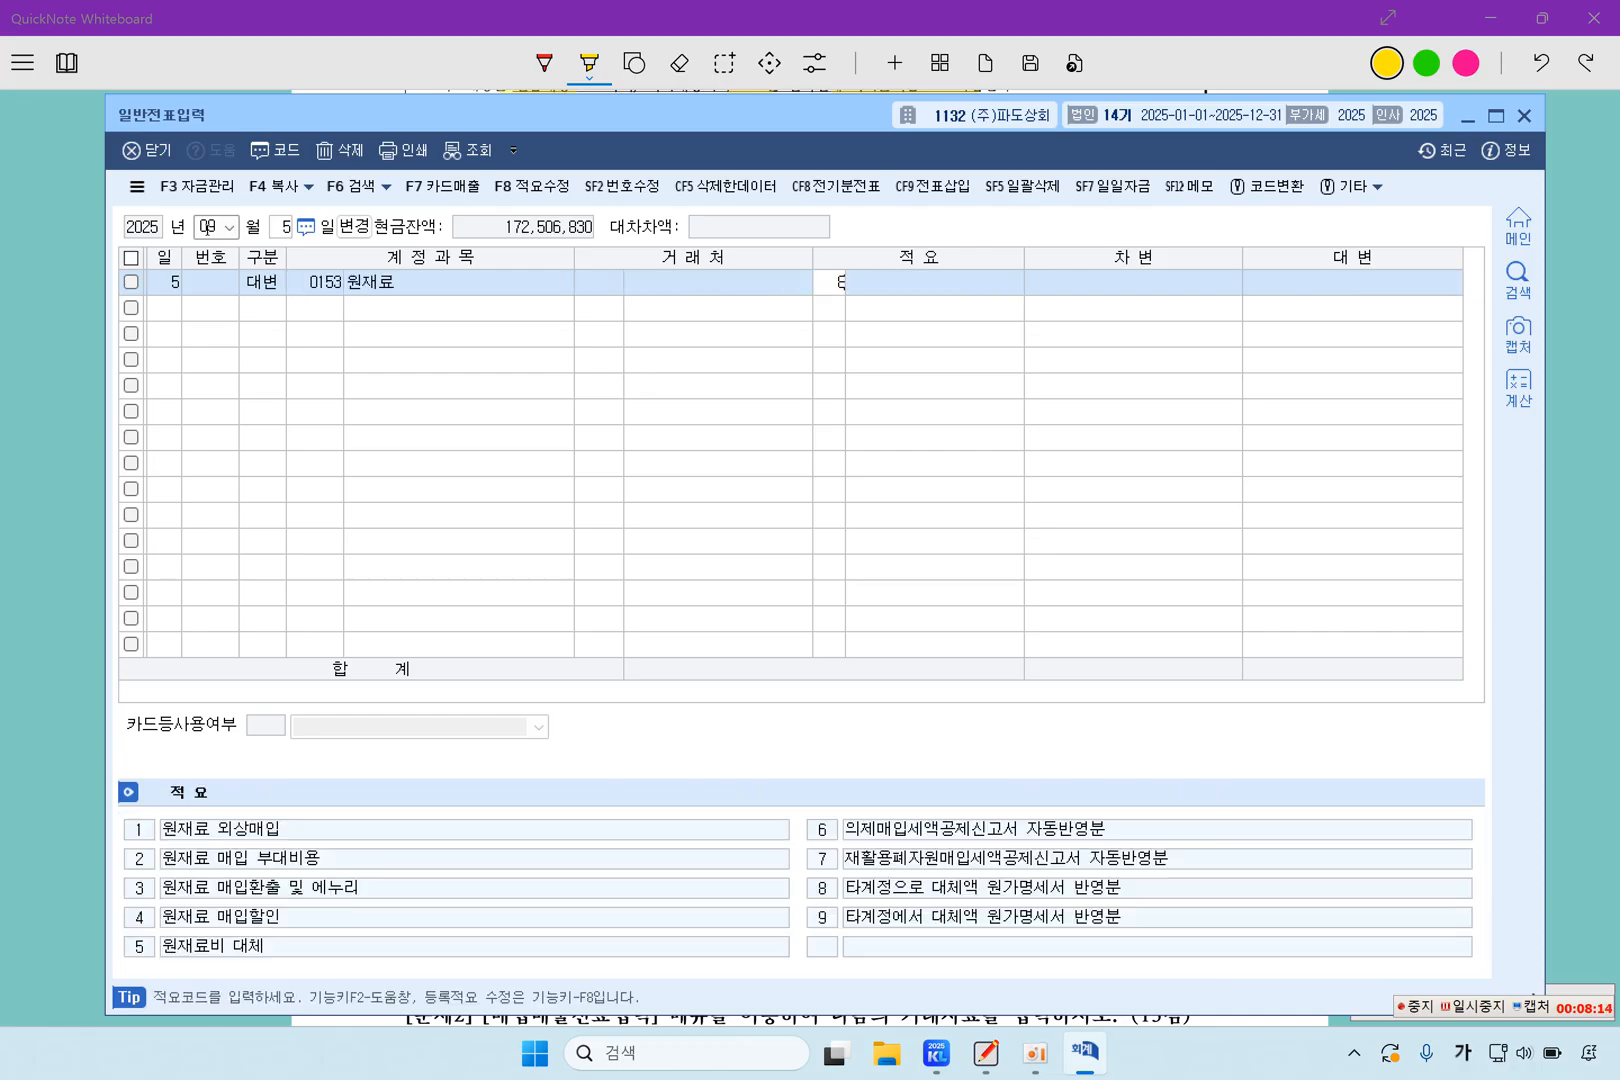
{"action": "key", "text": "Return"}
{"action": "key", "text": "Return"}
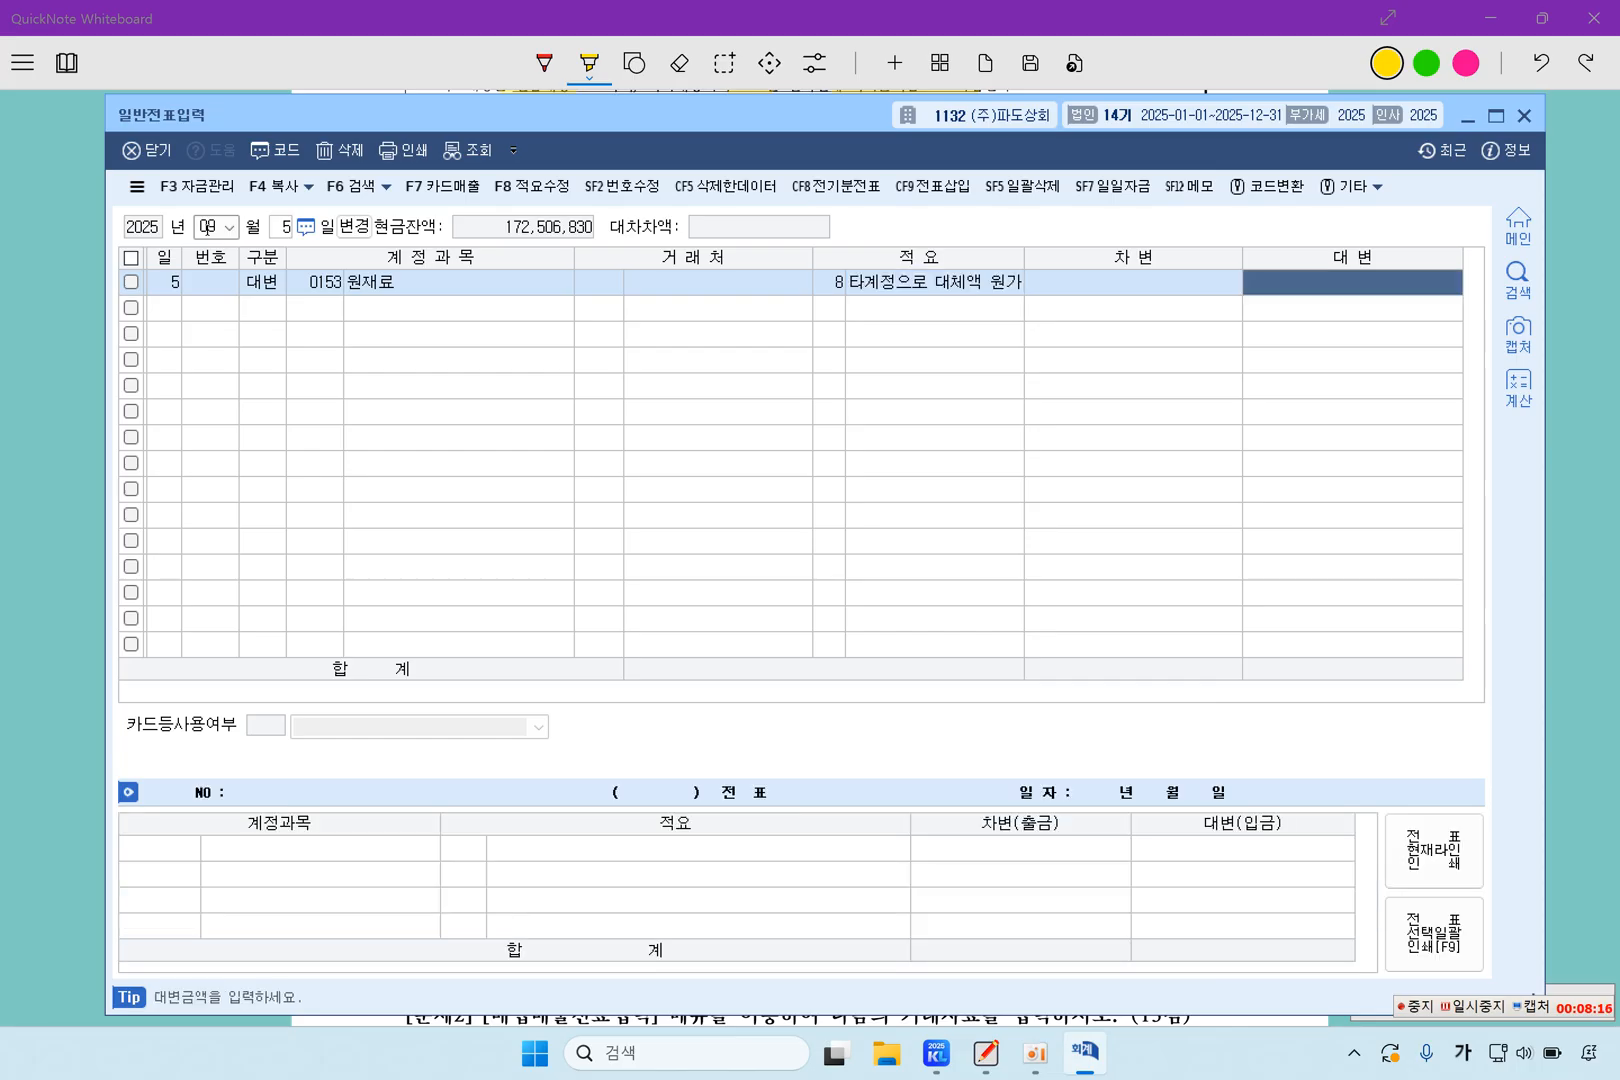
{"action": "type", "text": "2000000"}
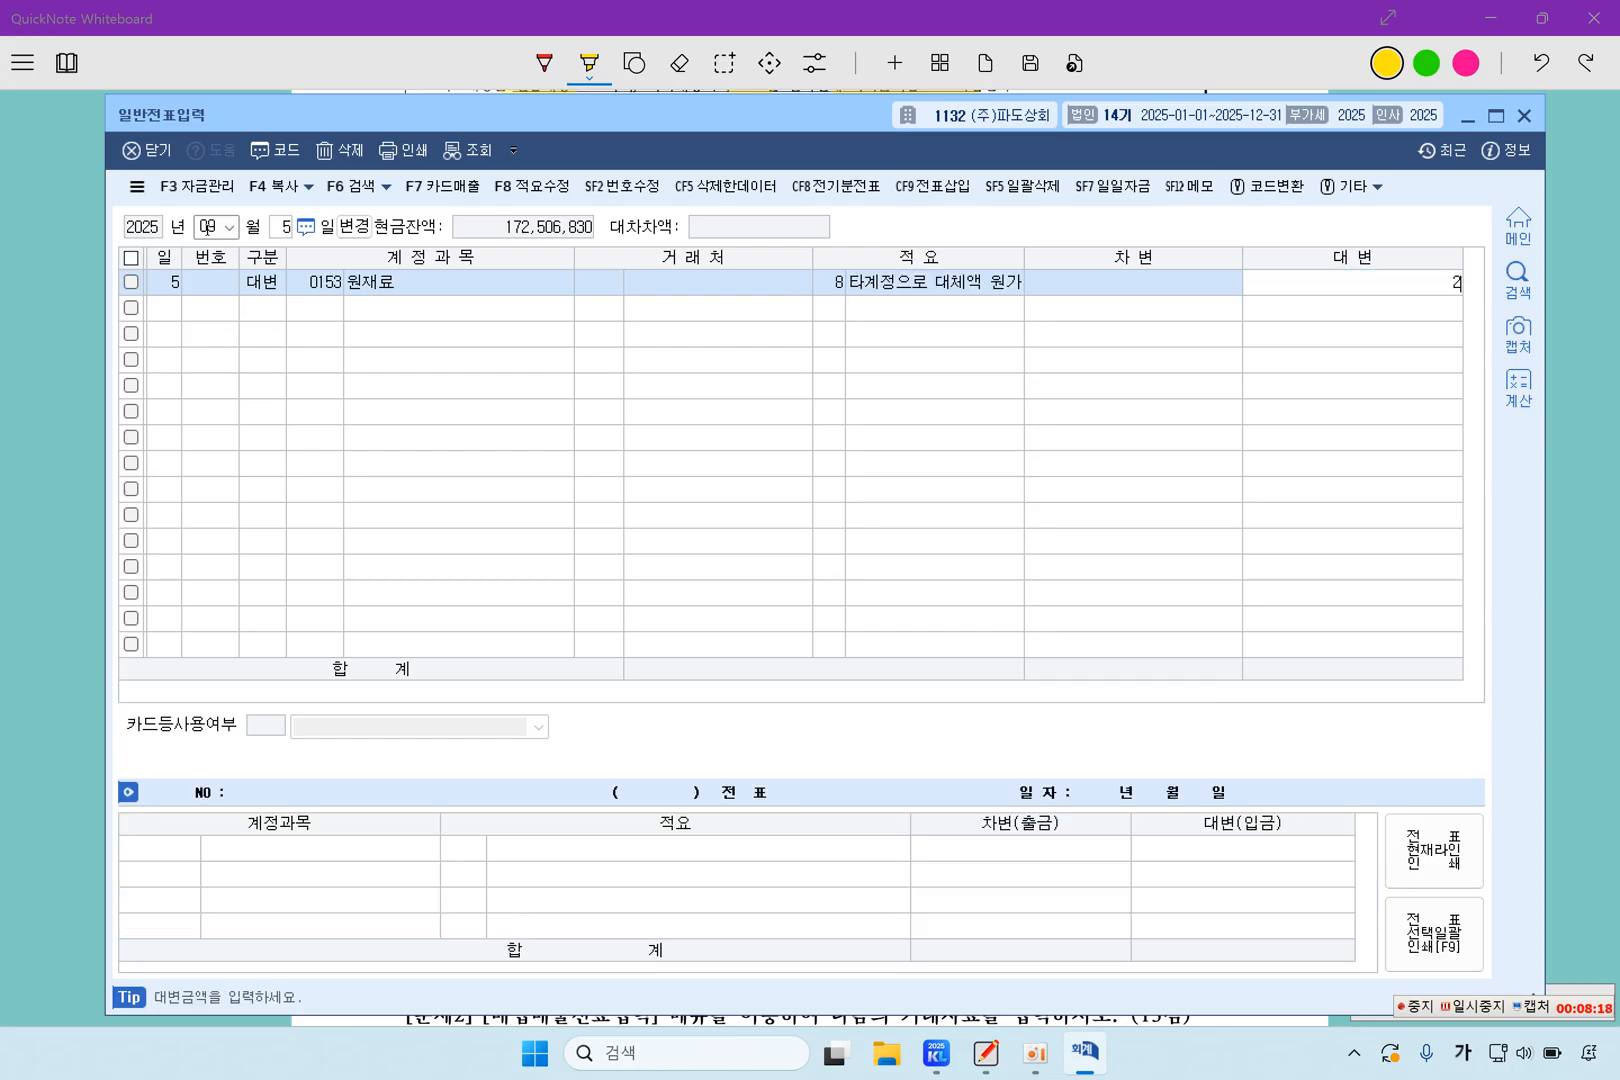
{"action": "key", "text": "Return"}
Add a debit line for account 0953 기부금 with 2,000,000 to complete the September 5 voucher
{"action": "type", "text": "3"}
{"action": "key", "text": "Return"}
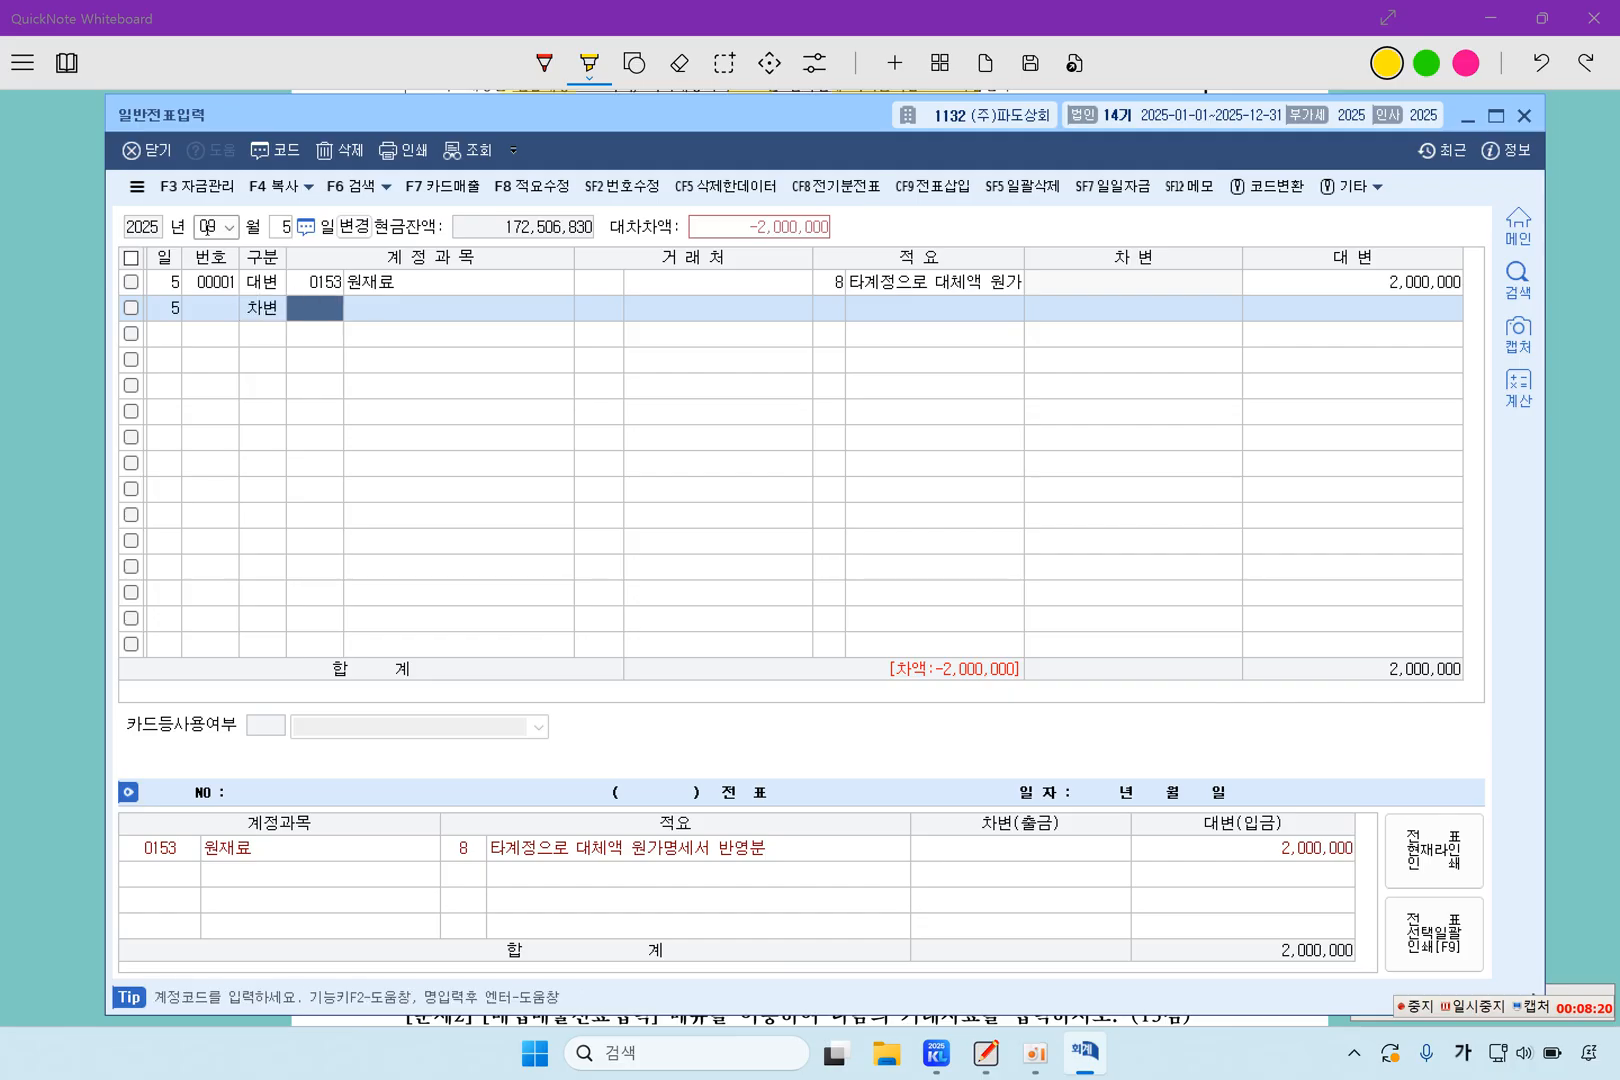
{"action": "type", "text": "기부금"}
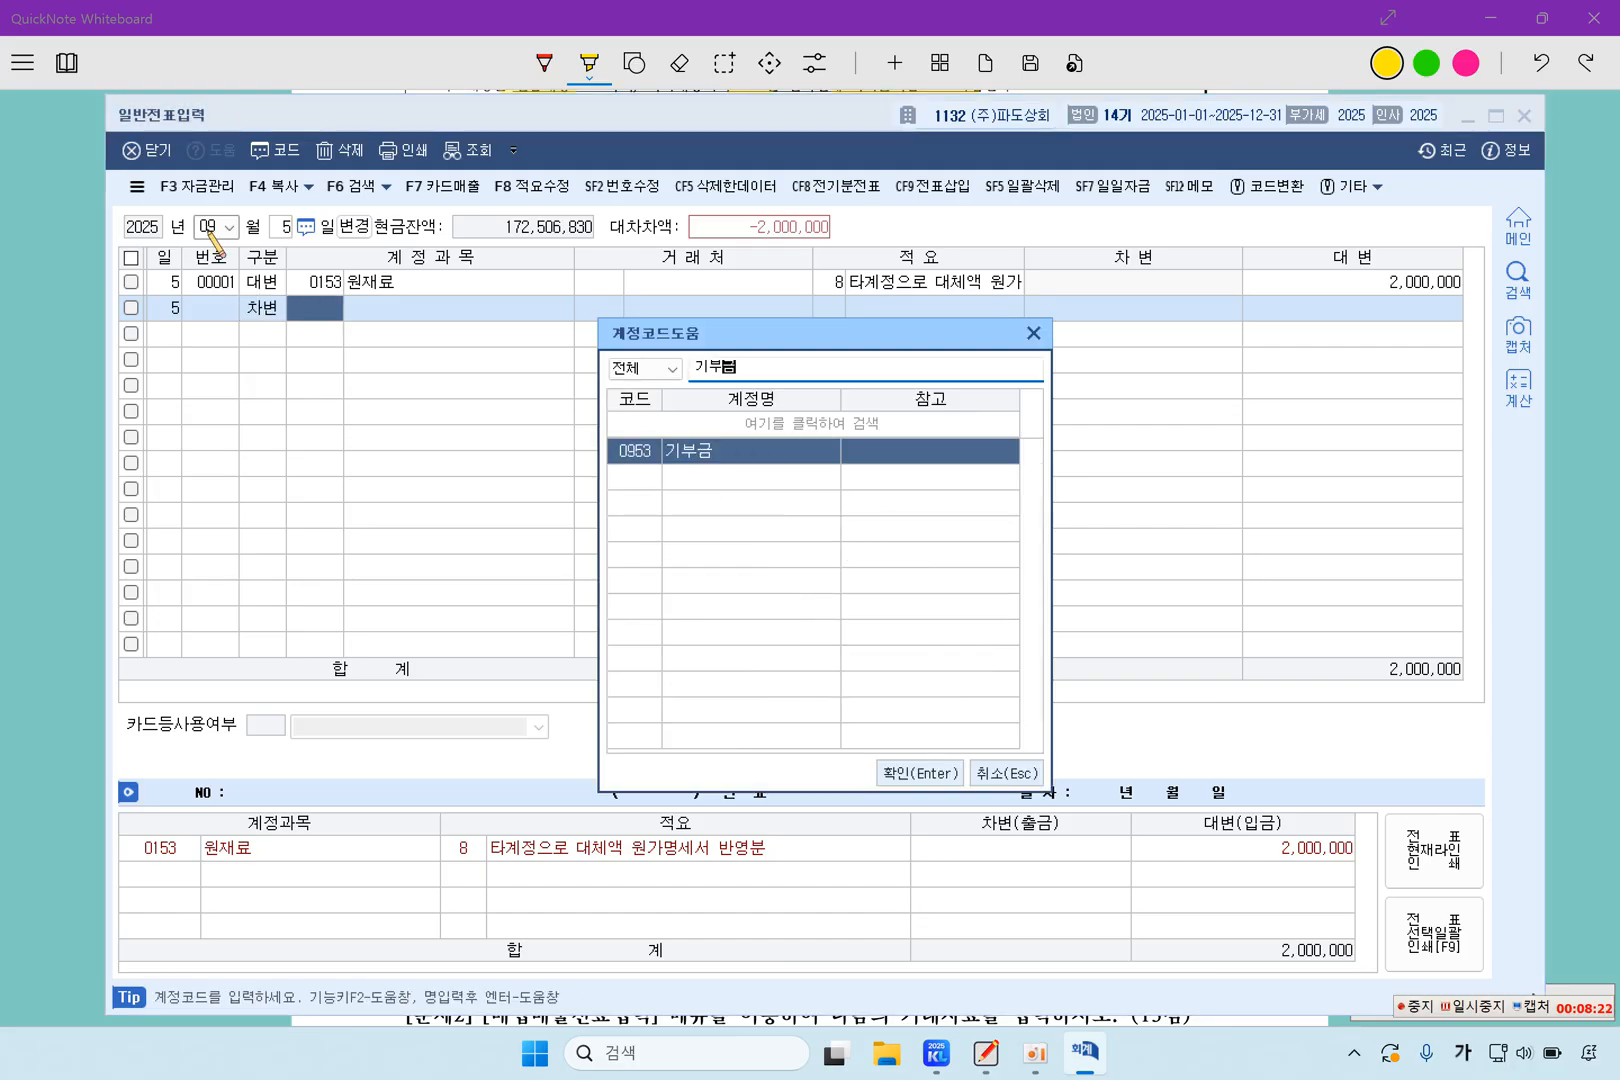
{"action": "key", "text": "Return"}
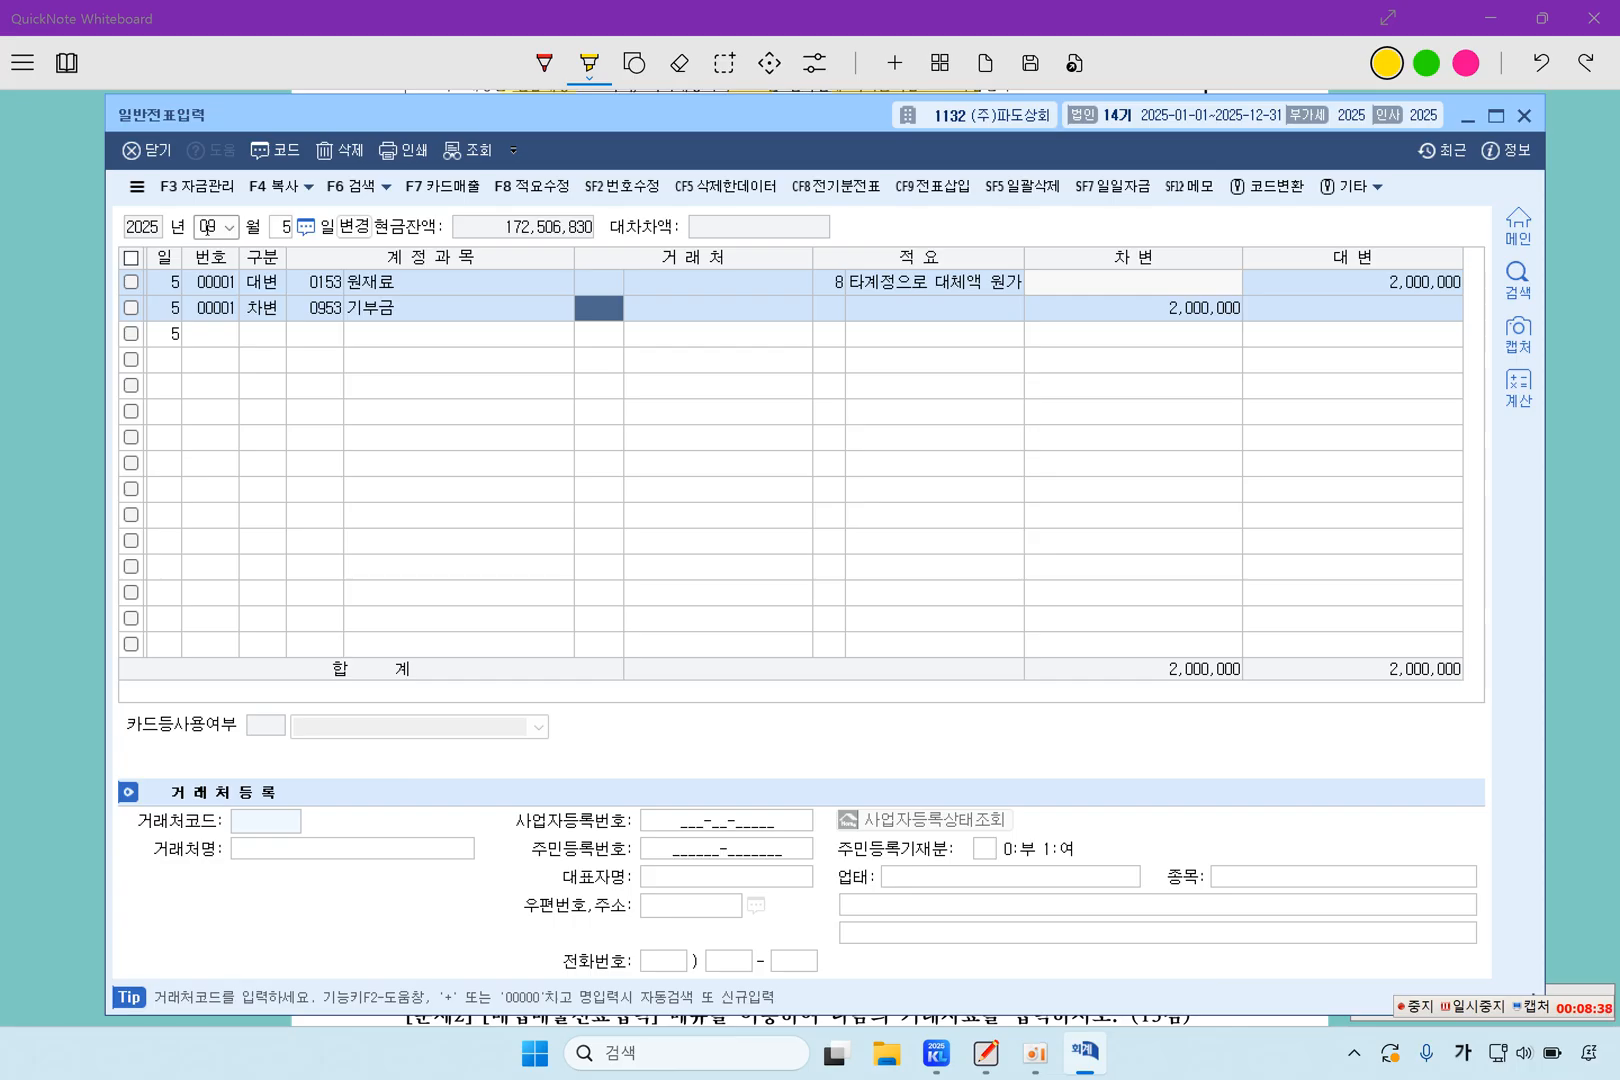
Switch back to QuickNote Whiteboard and highlight 매입매출전표입력 in the 문제2 heading
{"action": "left_click", "coordinate": [82, 385]}
{"action": "scroll", "coordinate": [650, 620], "scroll_direction": "down", "scroll_amount": 5}
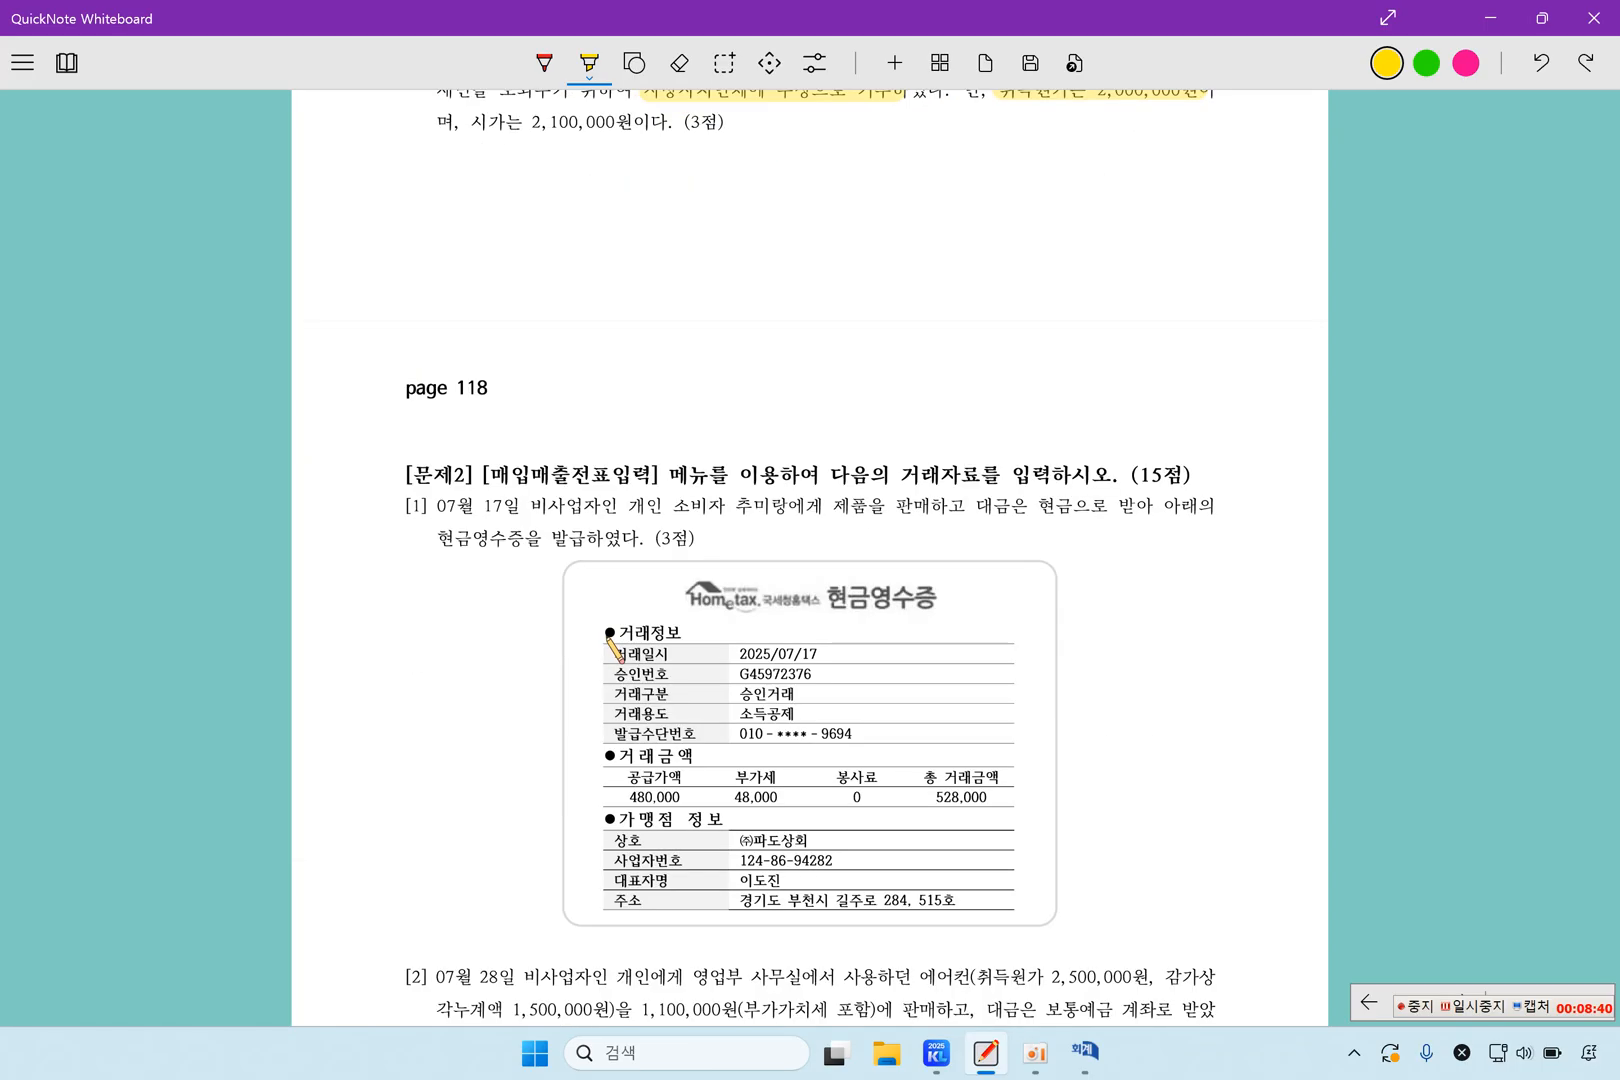
{"action": "scroll", "coordinate": [612, 648], "scroll_direction": "down", "scroll_amount": 3}
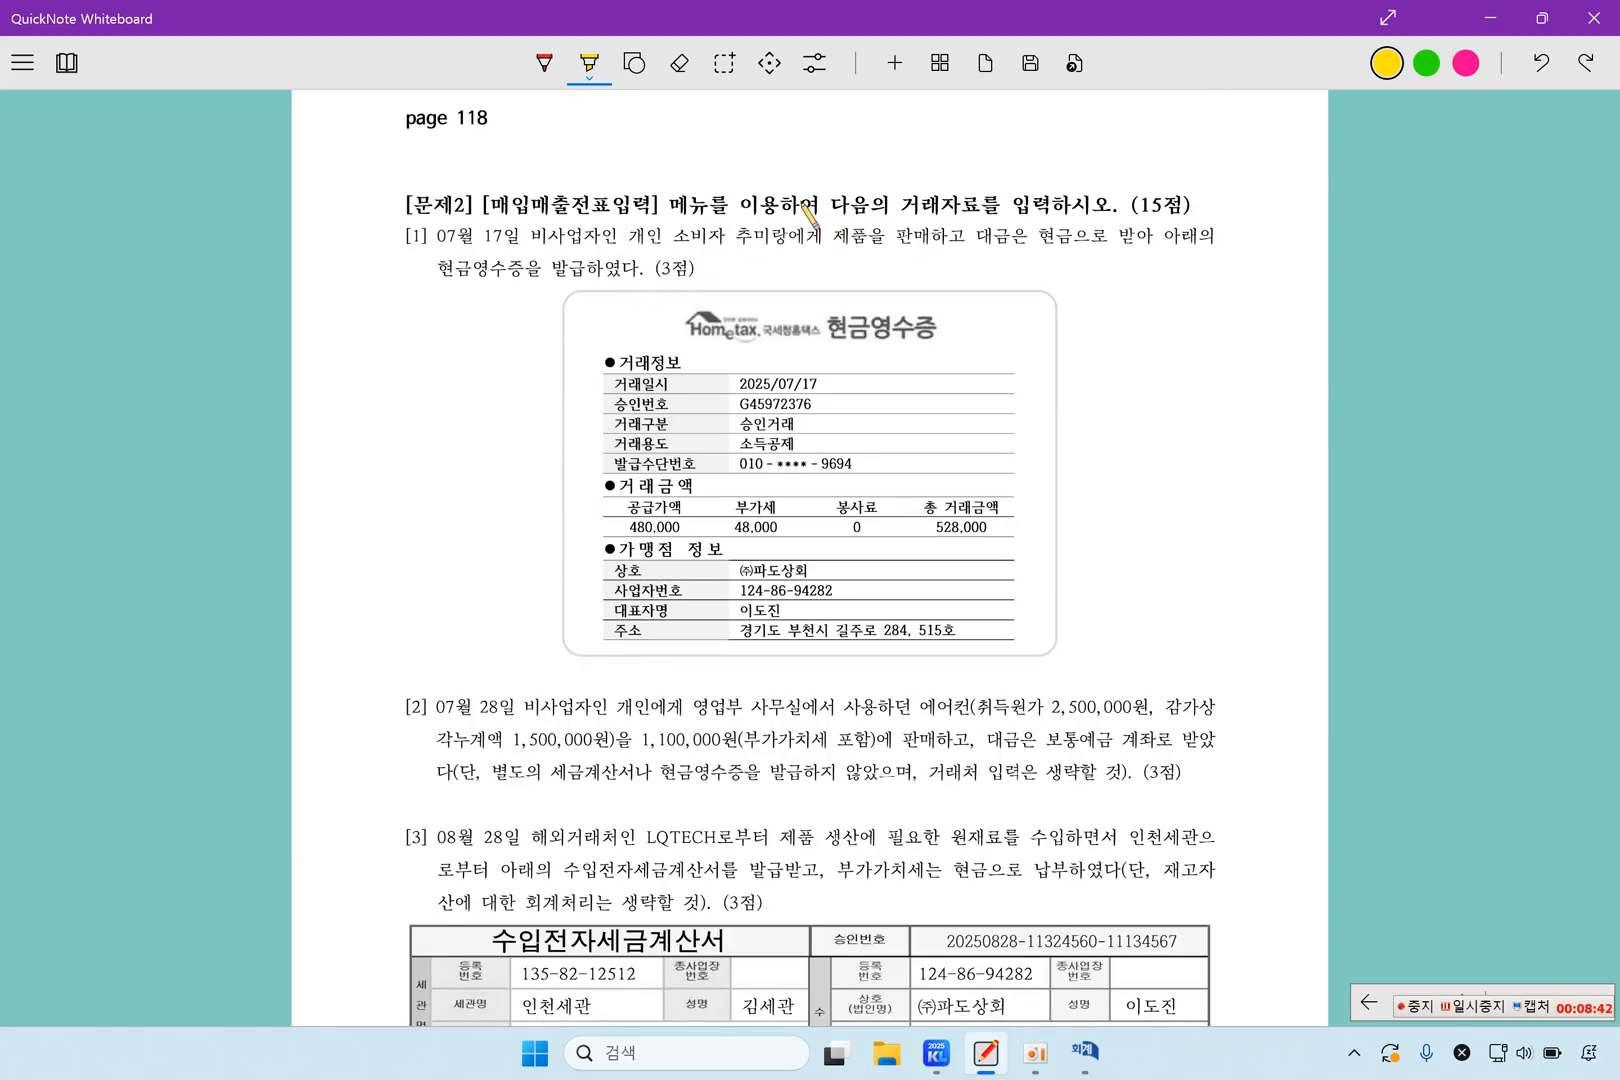
{"action": "left_click_drag", "start_coordinate": [491, 204], "coordinate": [658, 204]}
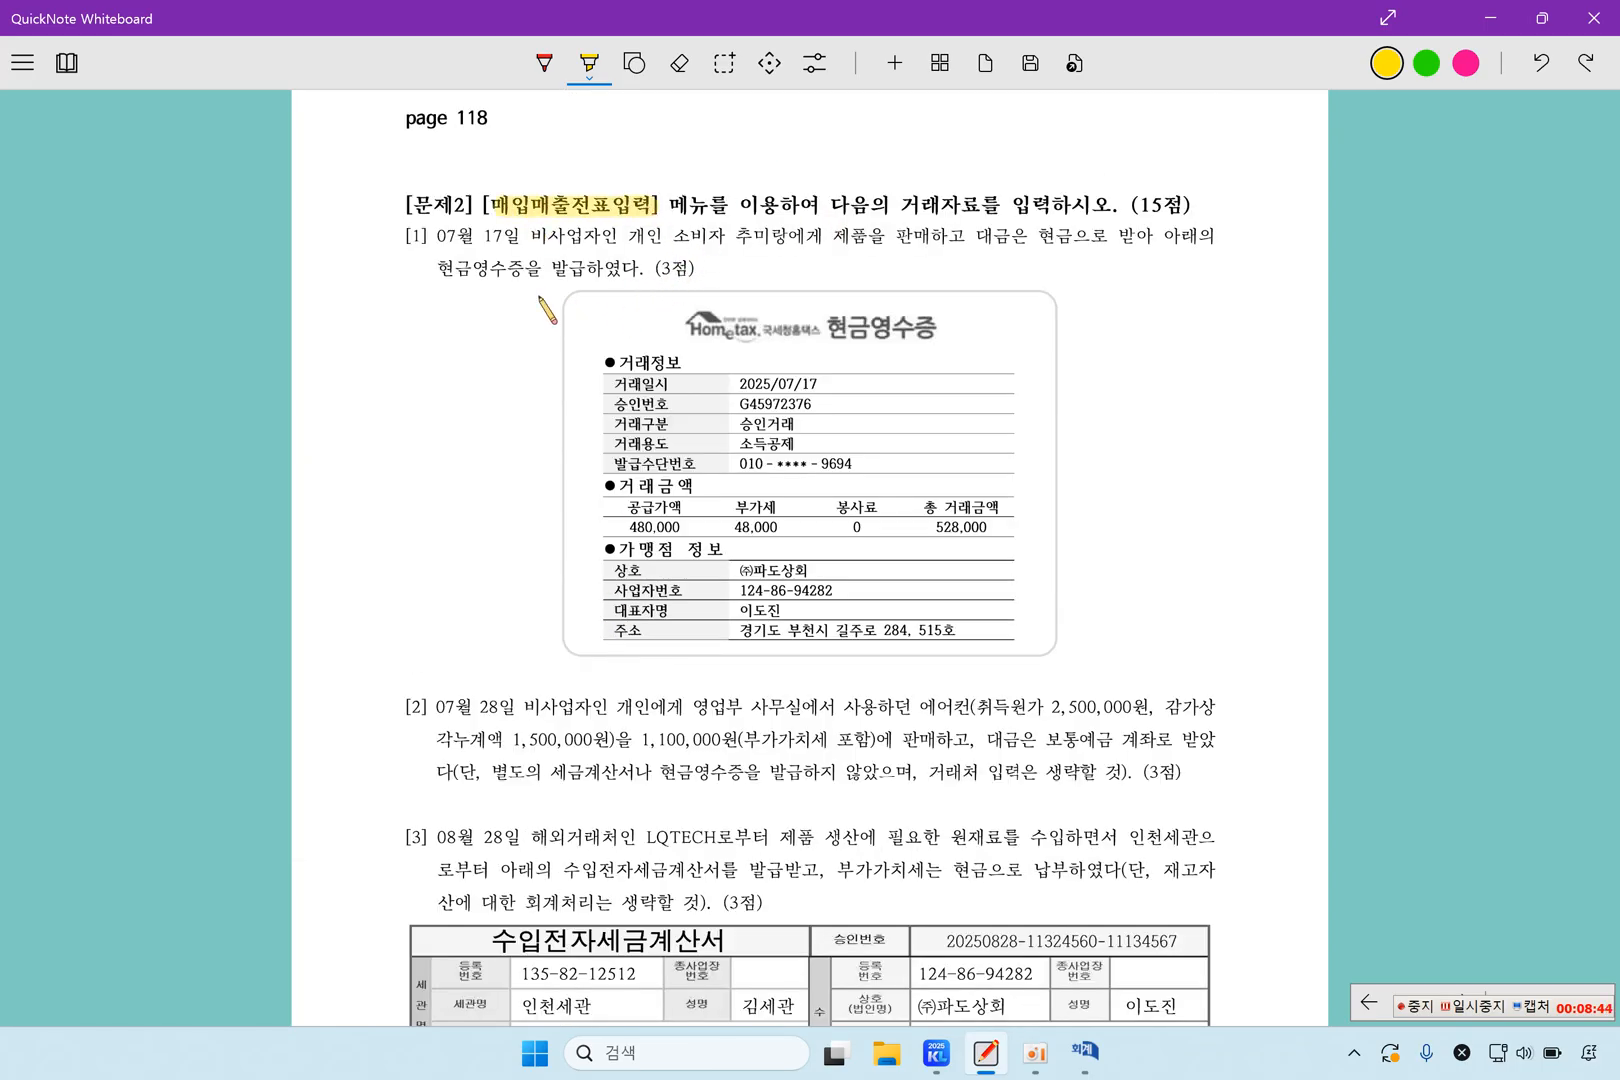
Highlight question 1's number, the consumer's name, 제품을 판매, 현금 and 현금영수증을 in the 문제2 text
{"action": "mouse_move", "coordinate": [430, 230]}
{"action": "left_mouse_down"}
{"action": "mouse_move", "coordinate": [405, 246]}
{"action": "mouse_move", "coordinate": [432, 244]}
{"action": "left_mouse_up"}
{"action": "left_click_drag", "start_coordinate": [733, 237], "coordinate": [936, 238]}
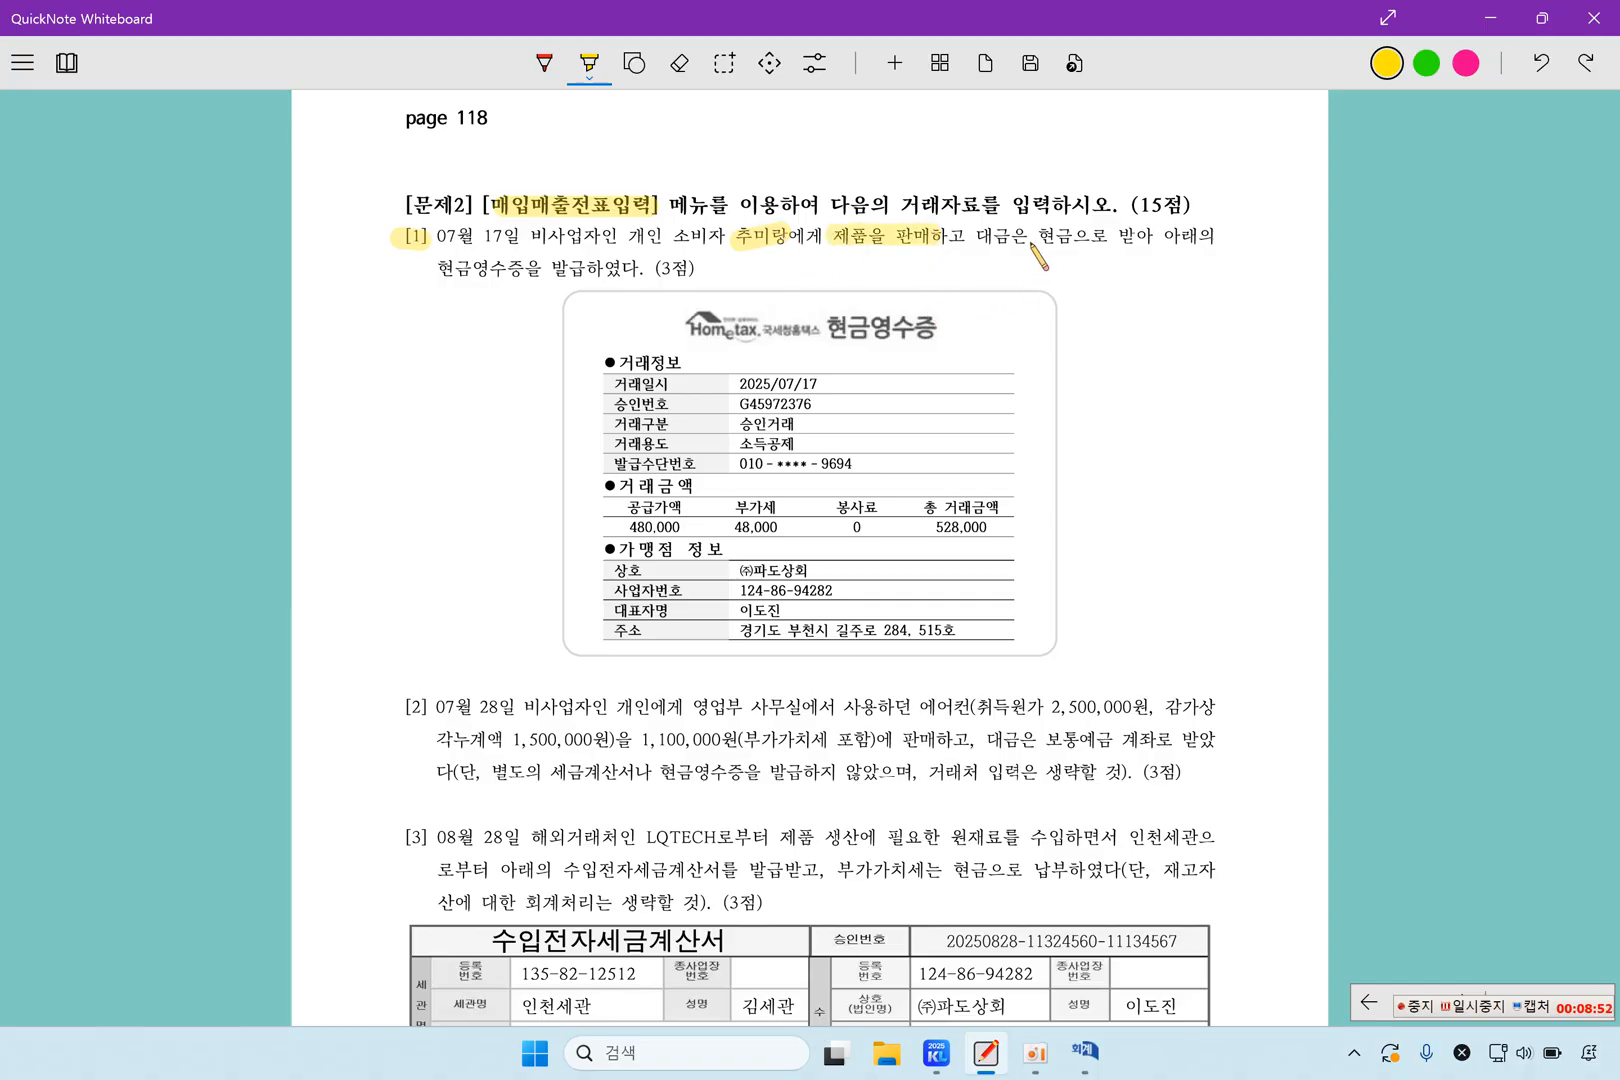
{"action": "left_click_drag", "start_coordinate": [1036, 239], "coordinate": [1080, 239]}
{"action": "left_click_drag", "start_coordinate": [440, 268], "coordinate": [557, 267]}
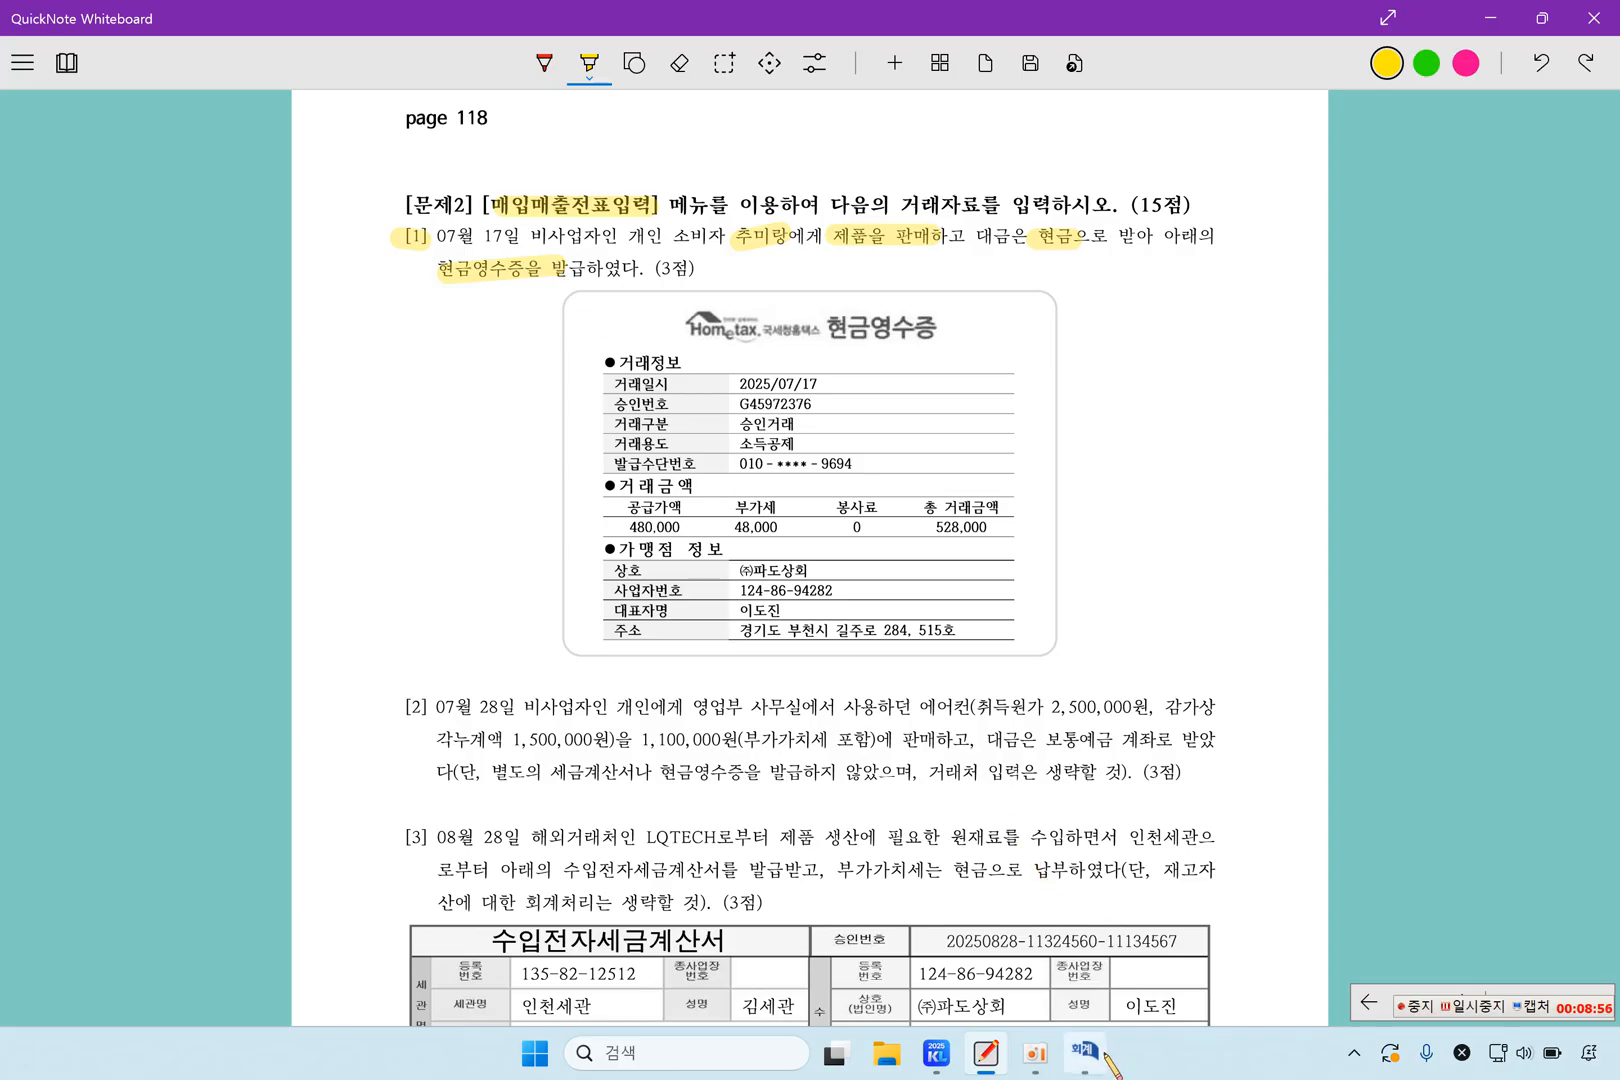
Switch to KcLep, open 매입매출전표입력 and set the voucher date to July 17
{"action": "left_click", "coordinate": [936, 1052]}
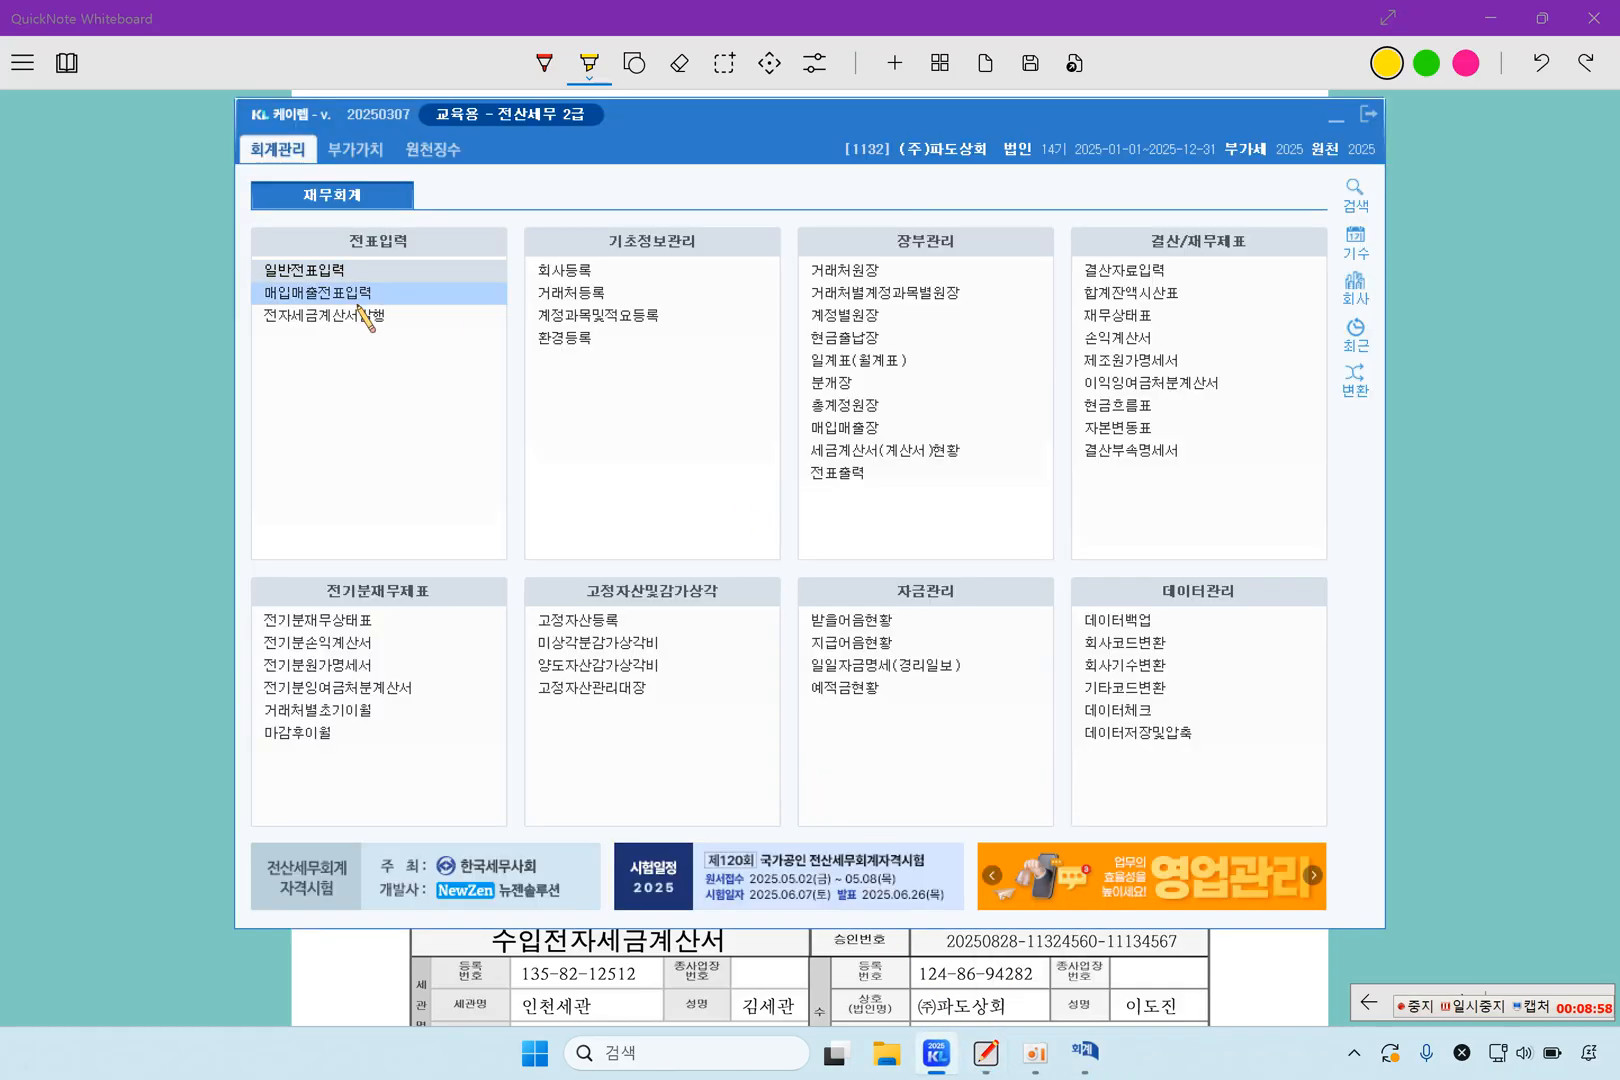
{"action": "left_click", "coordinate": [429, 299]}
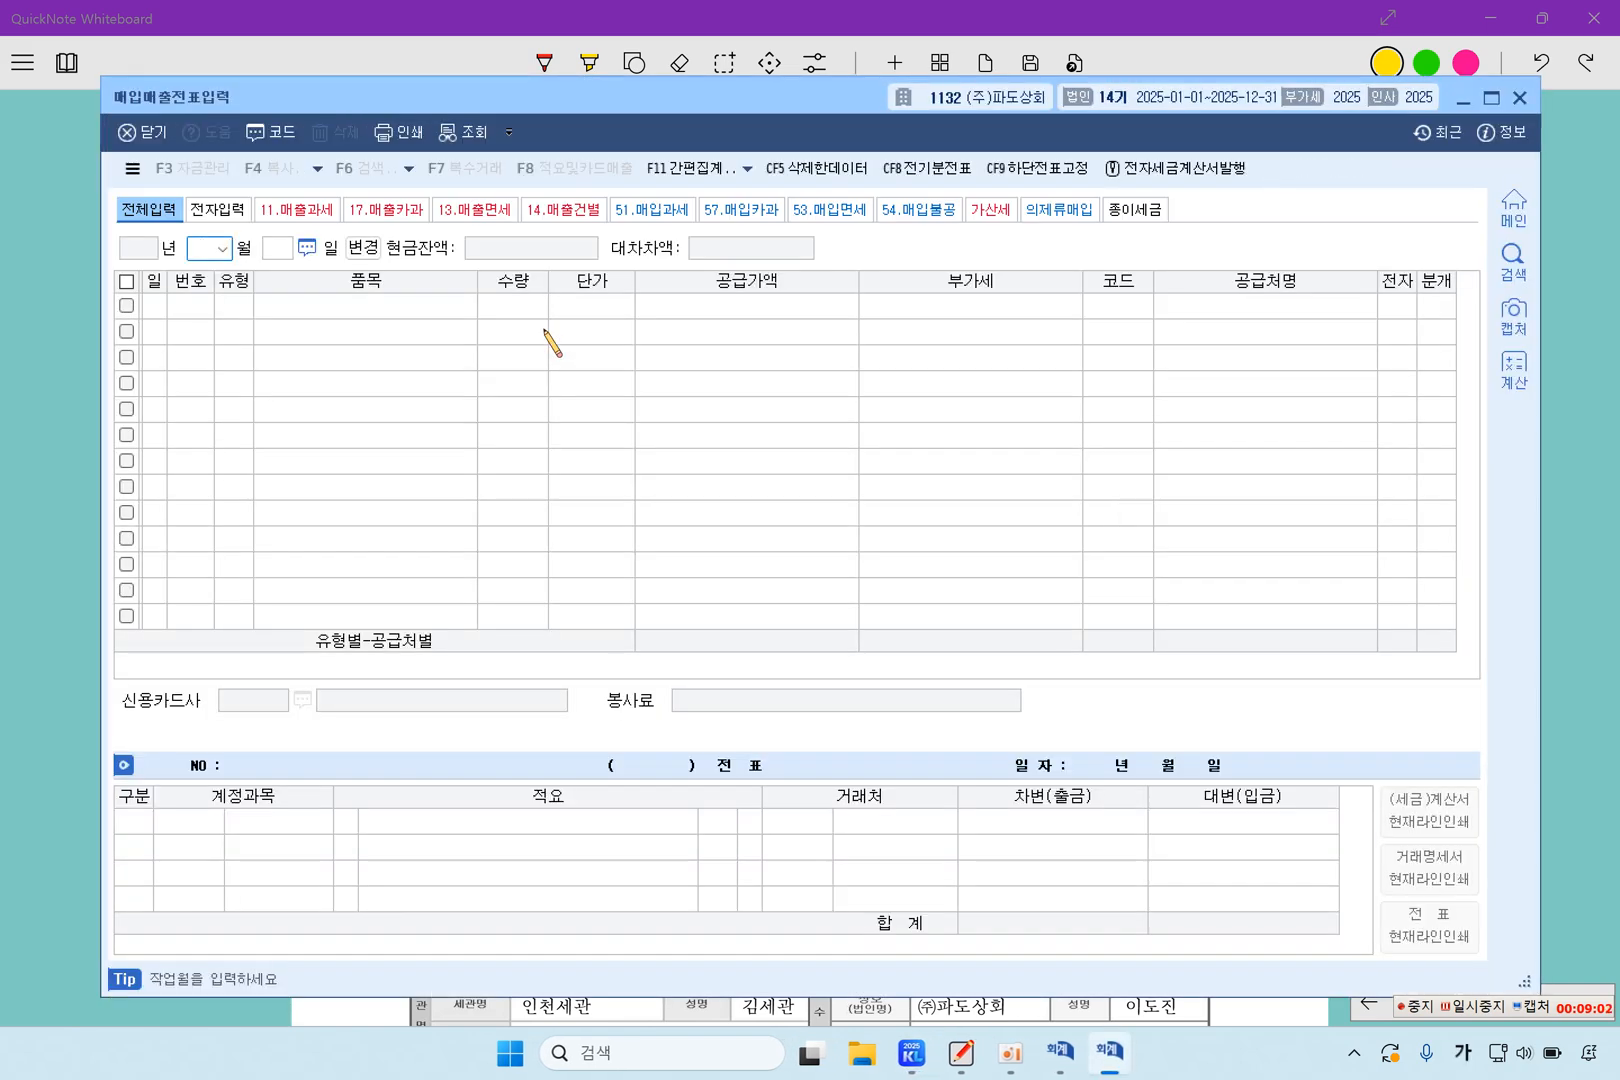
{"action": "type", "text": "07"}
{"action": "key", "text": "Return"}
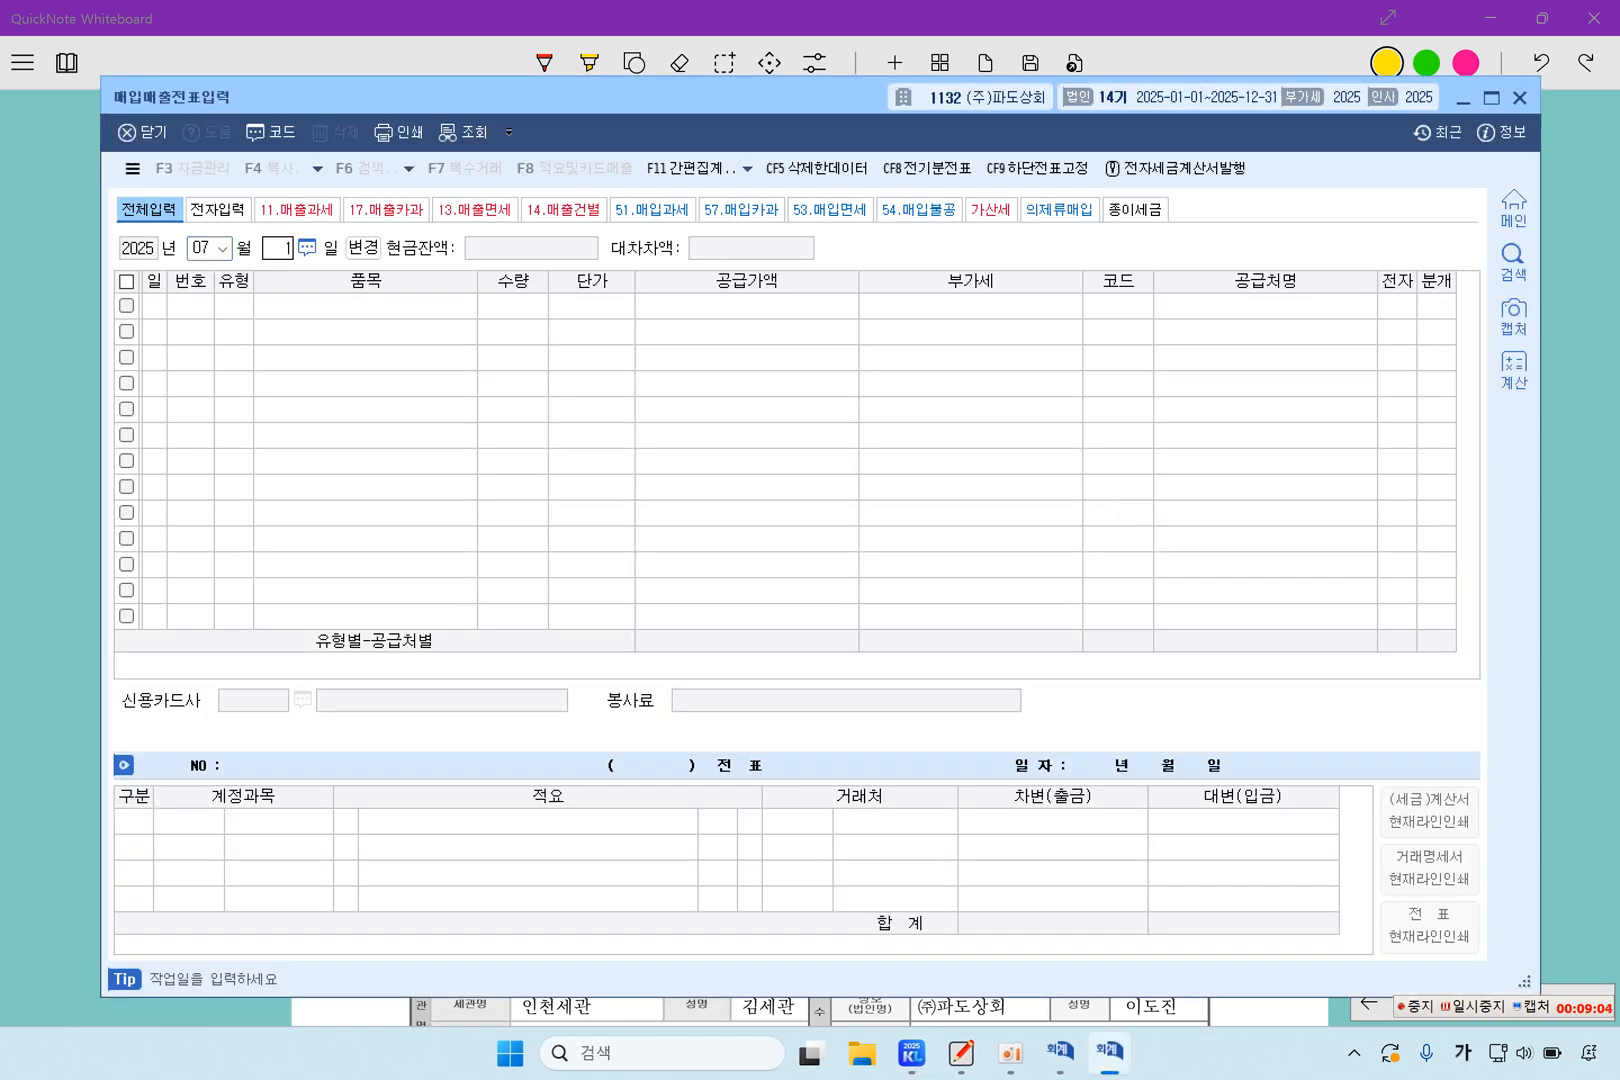
{"action": "type", "text": "17"}
{"action": "key", "text": "Return"}
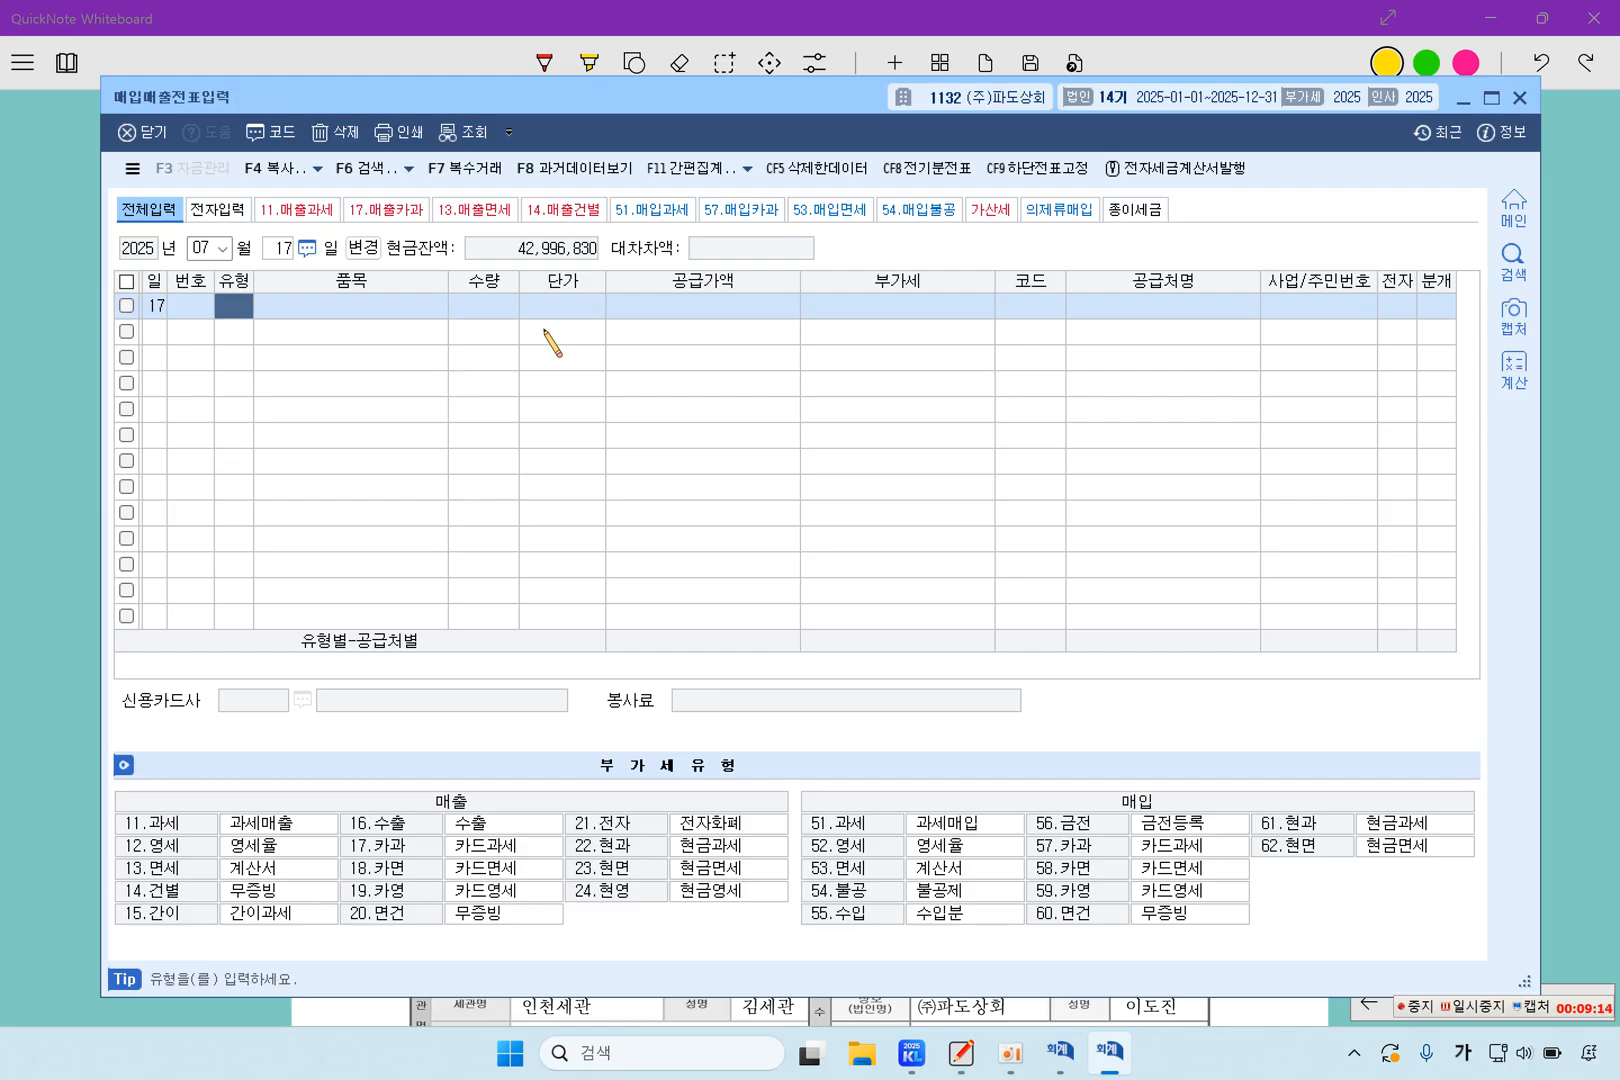
Enter a sales line of type 22 현과 for item 제품 with a VAT-inclusive amount of 528,000, leaving quantity and unit price blank
{"action": "type", "text": "22"}
{"action": "key", "text": "Return"}
{"action": "type", "text": "제품"}
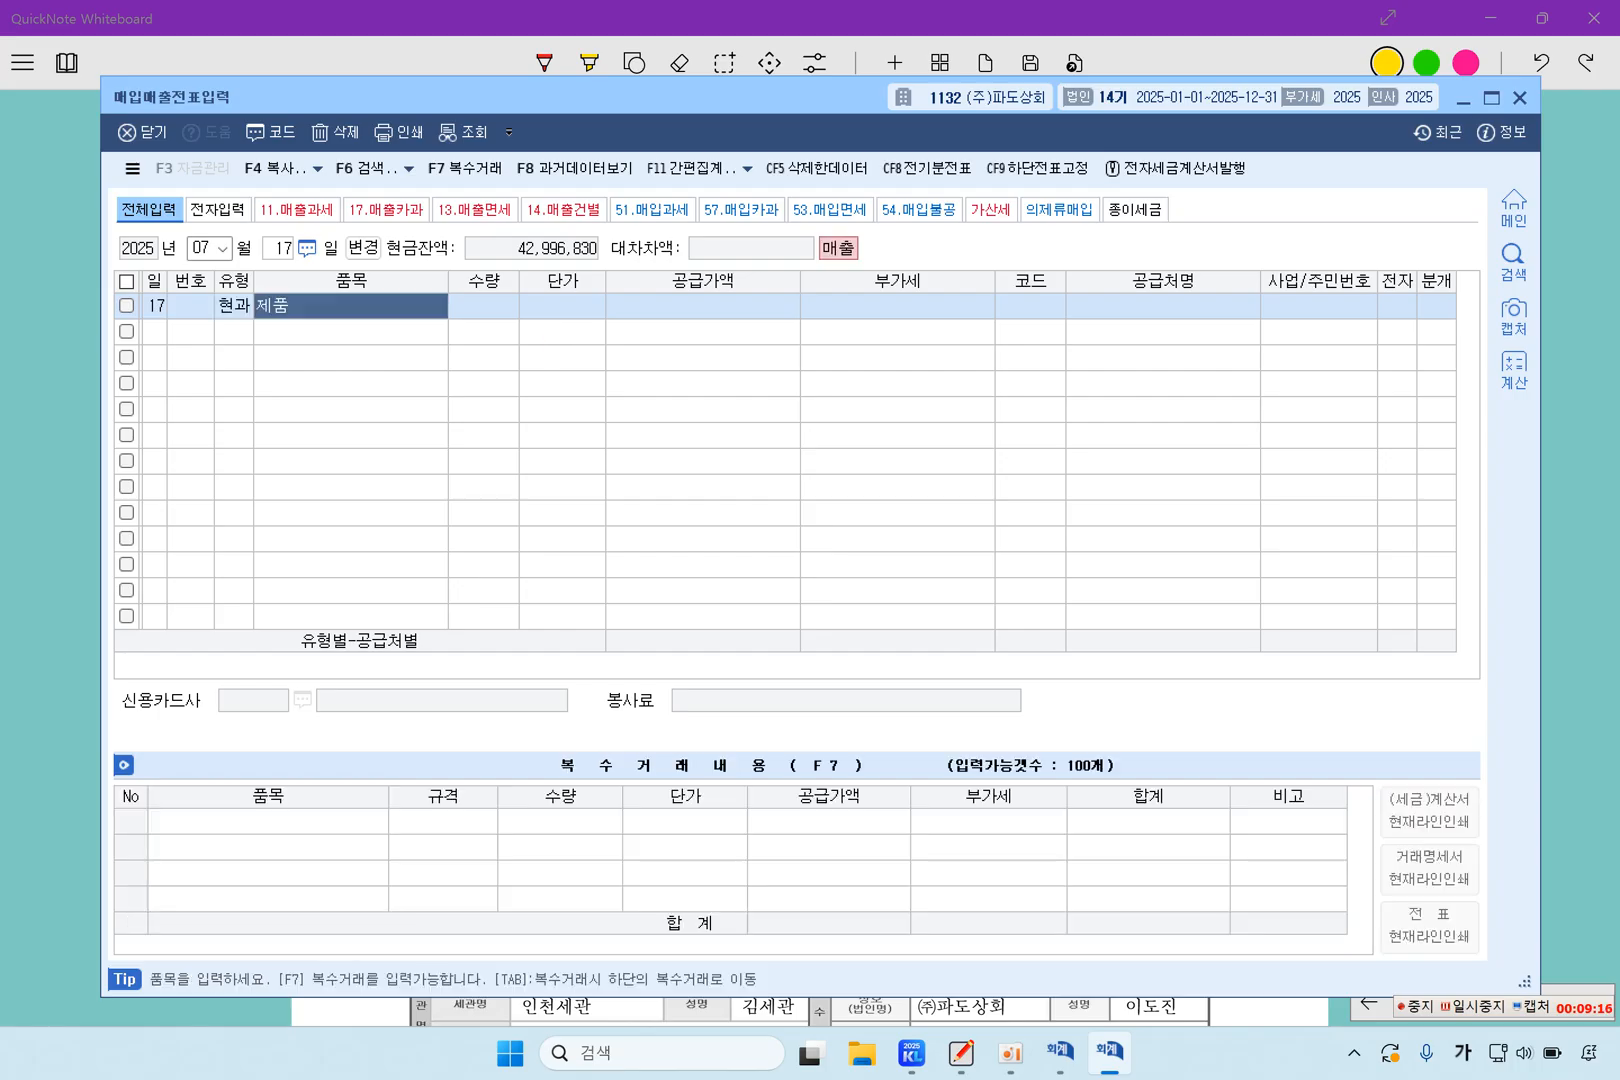
{"action": "key", "text": "Return"}
{"action": "key", "text": "Return"}
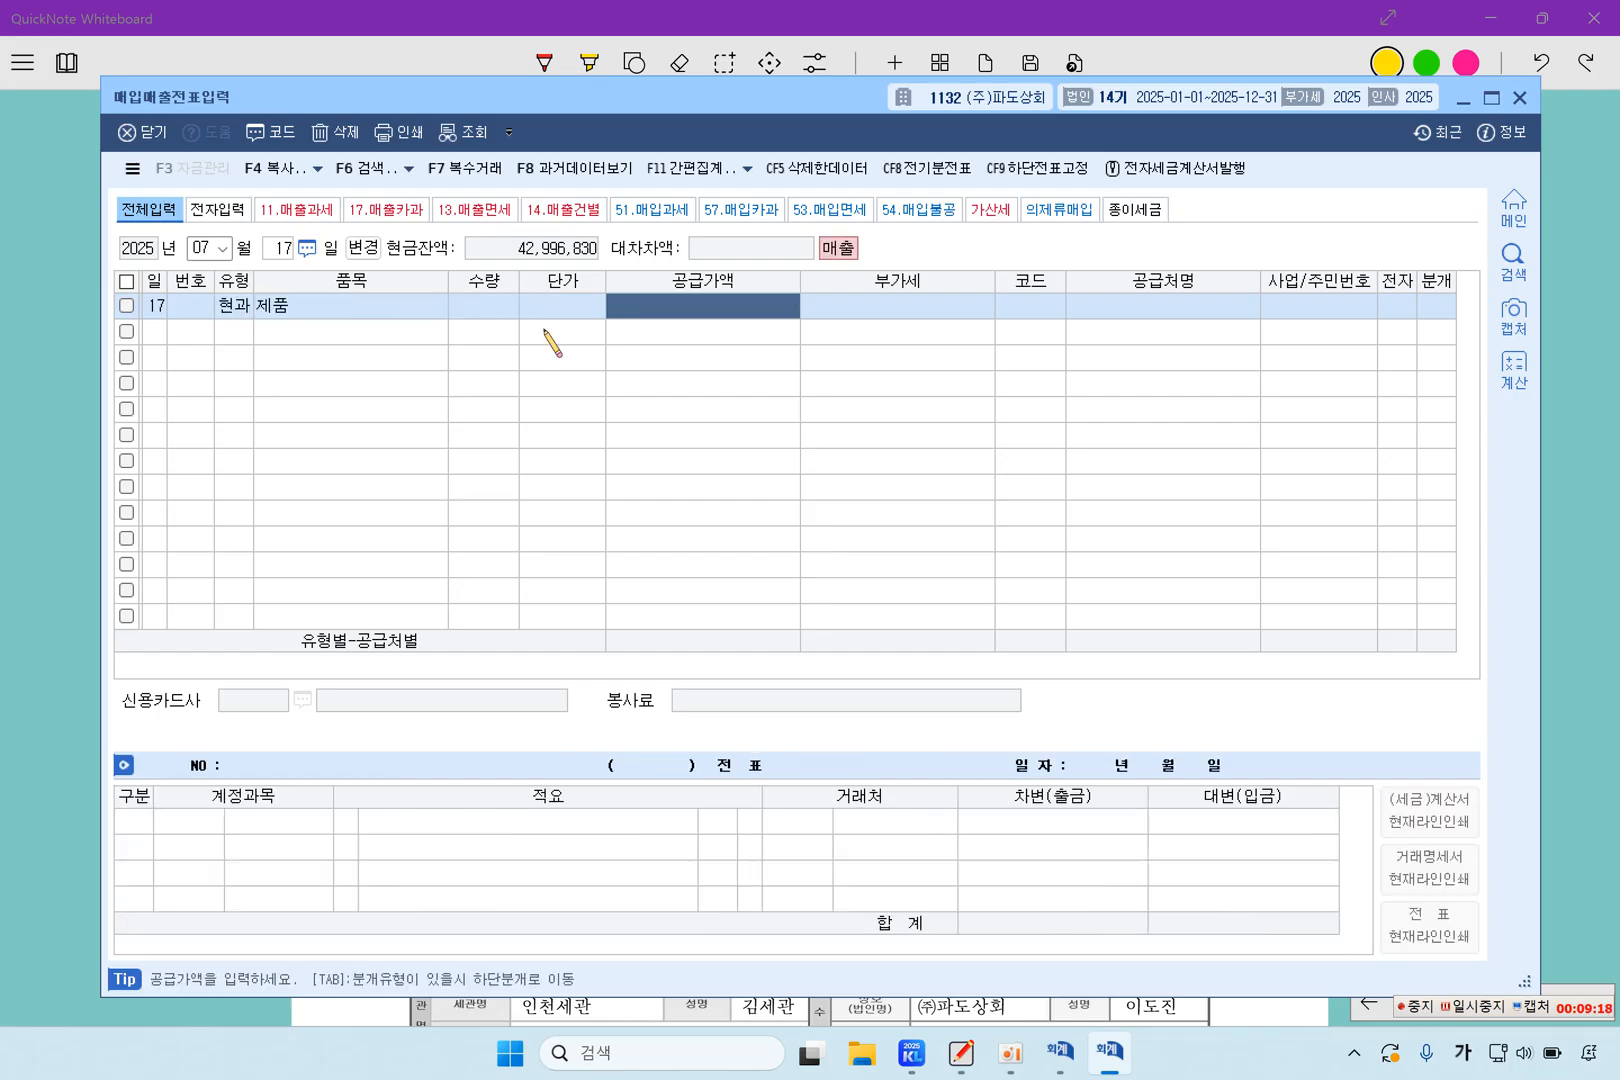
{"action": "type", "text": "5"}
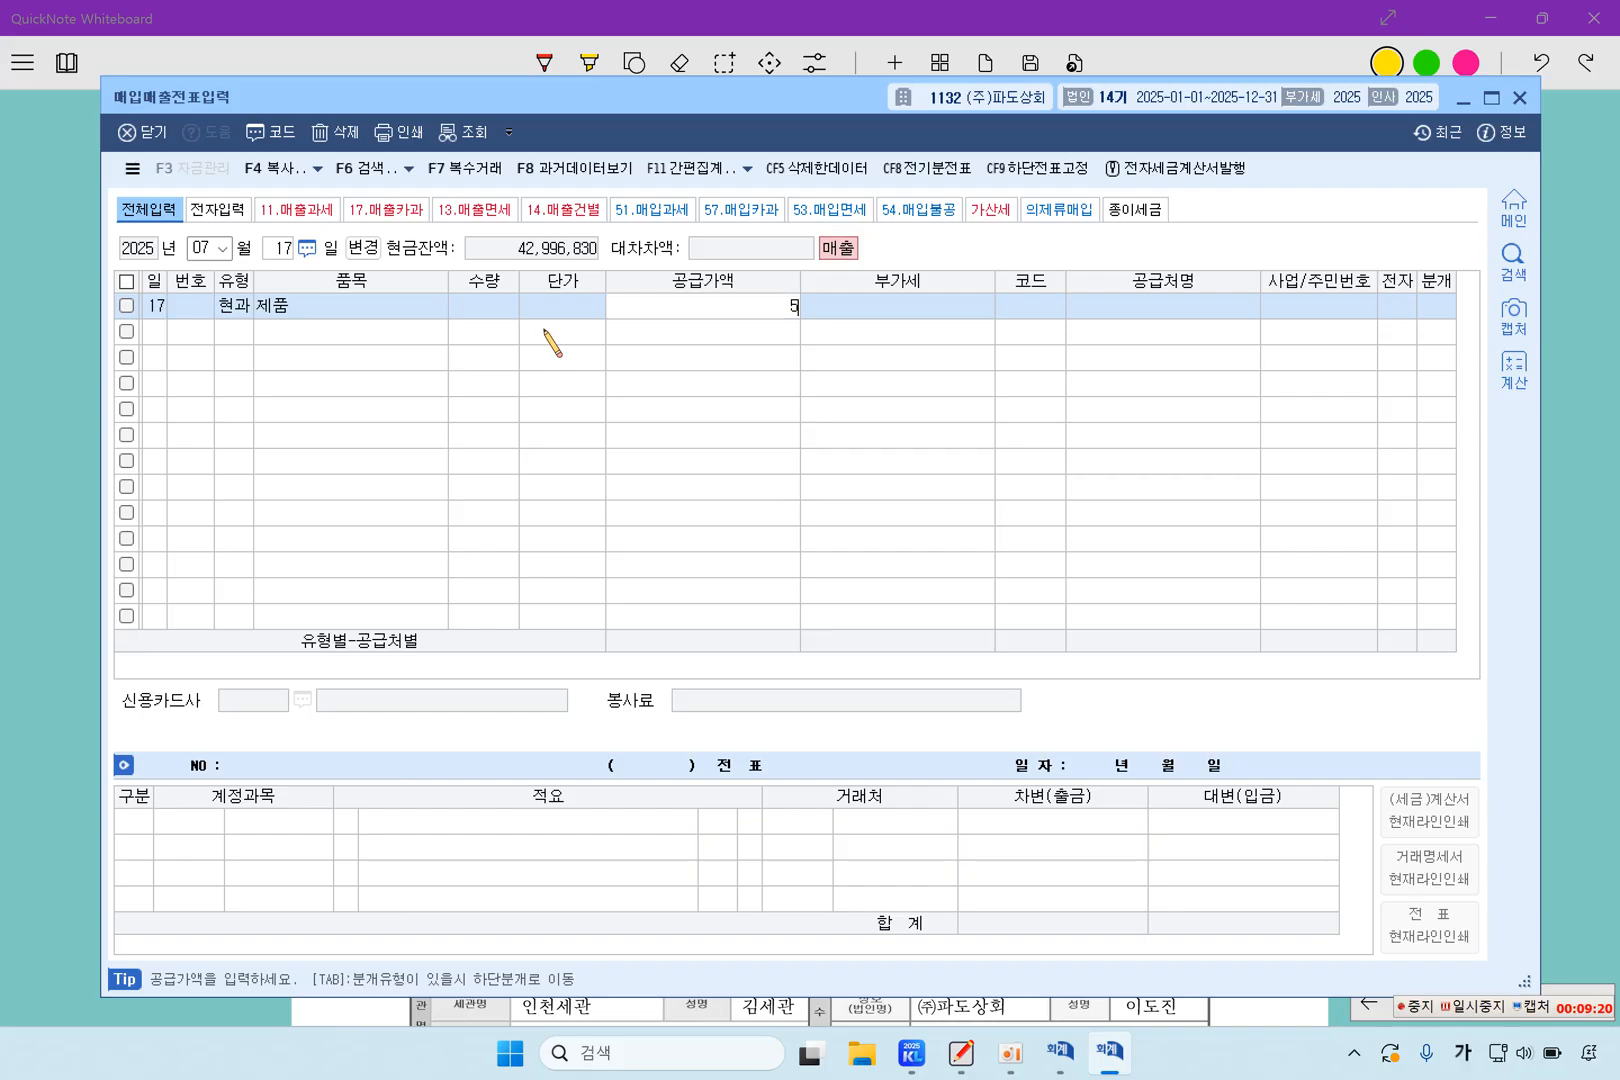
{"action": "type", "text": "28000"}
{"action": "key", "text": "Return"}
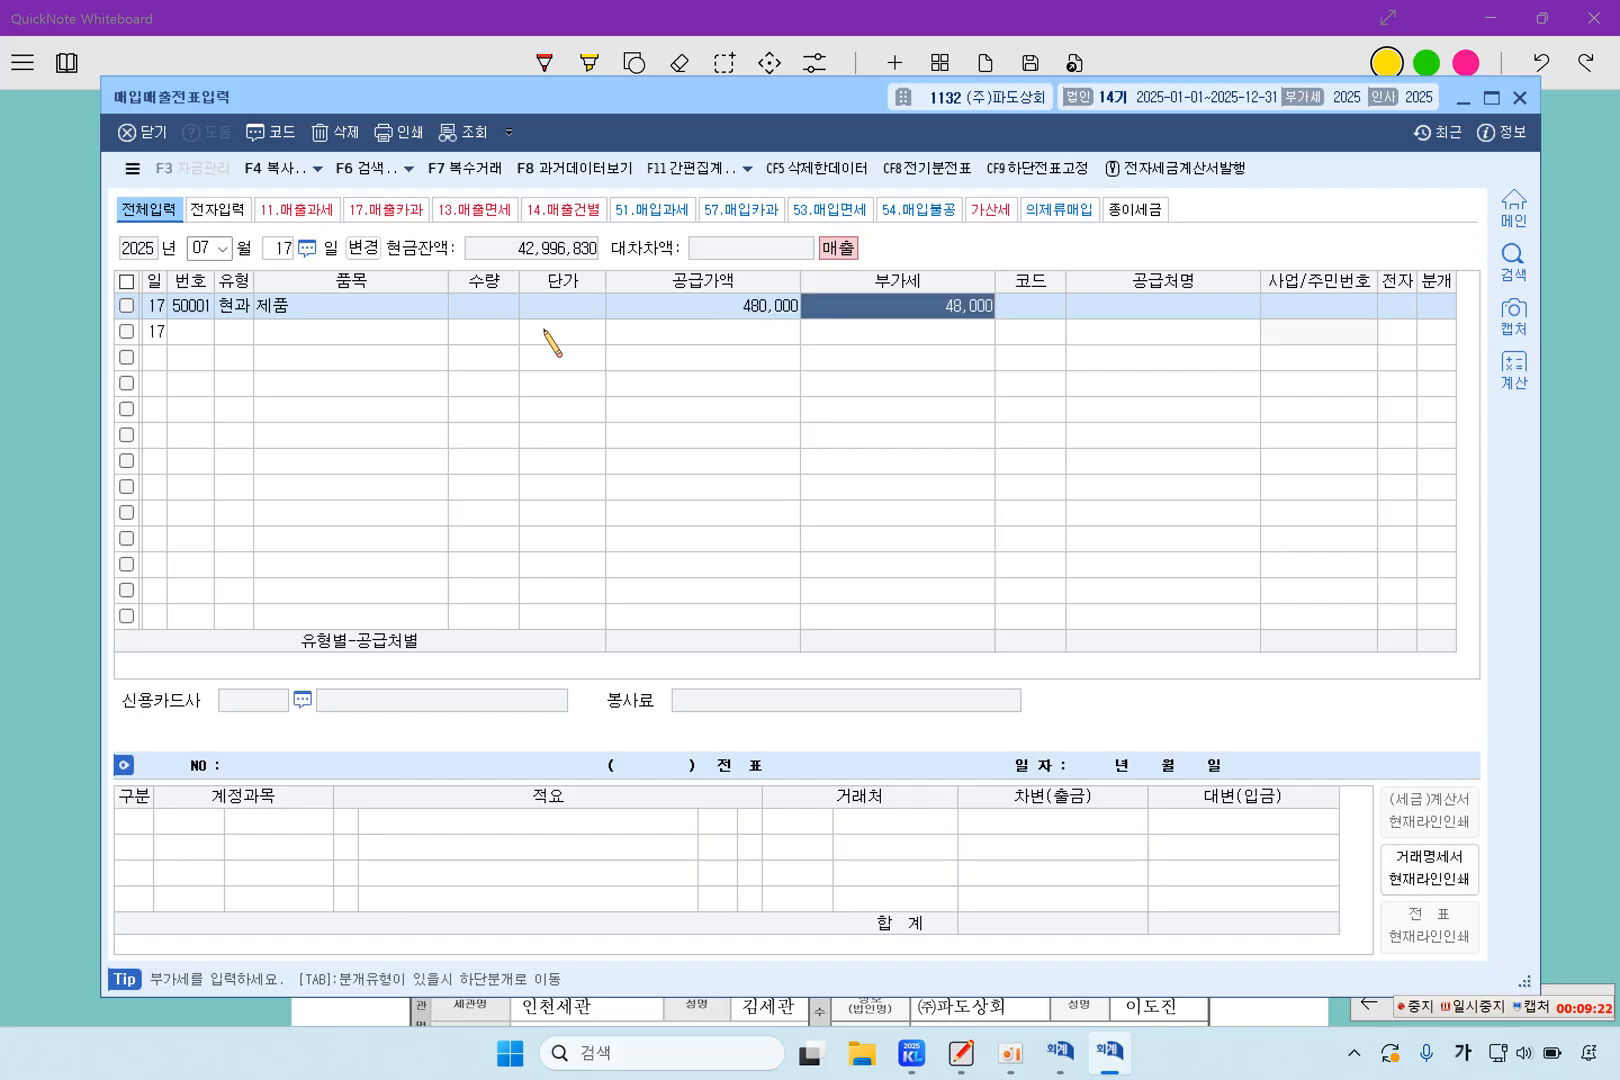
Look up and assign the individual consumer as the line's client, set the journal type to 1 현금 and review the generated entries
{"action": "key", "text": "Return"}
{"action": "key", "text": "F2"}
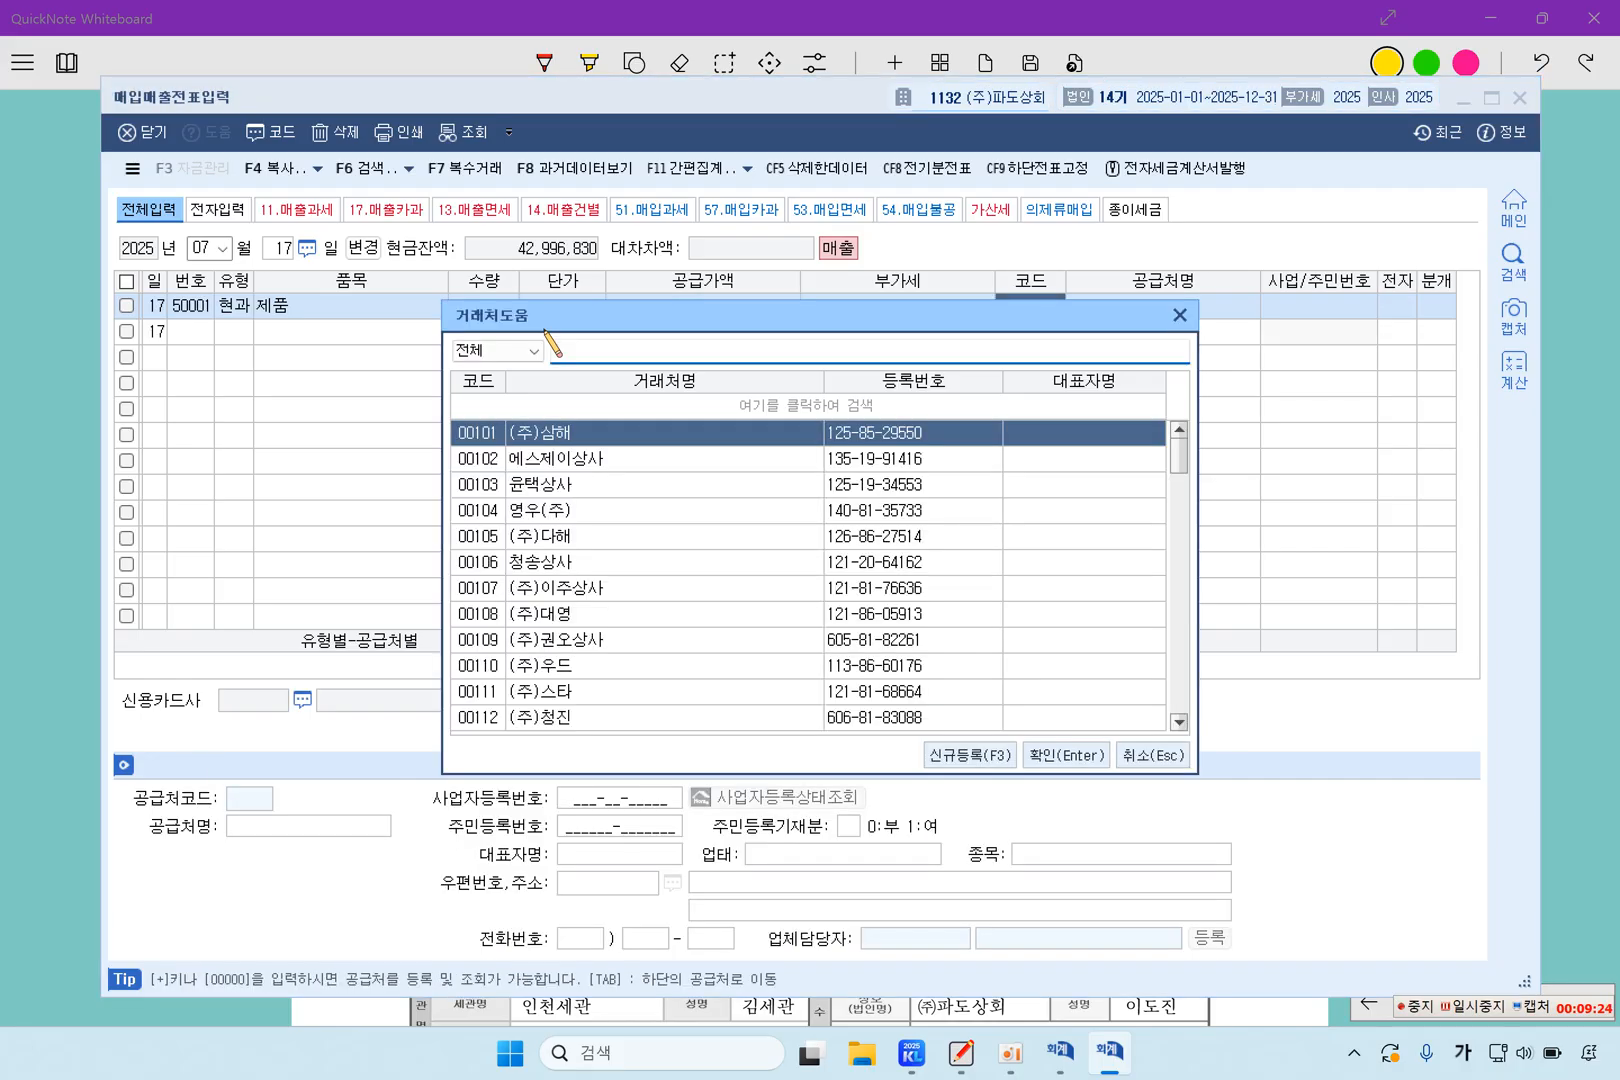
{"action": "type", "text": "추미랑"}
{"action": "key", "text": "Return"}
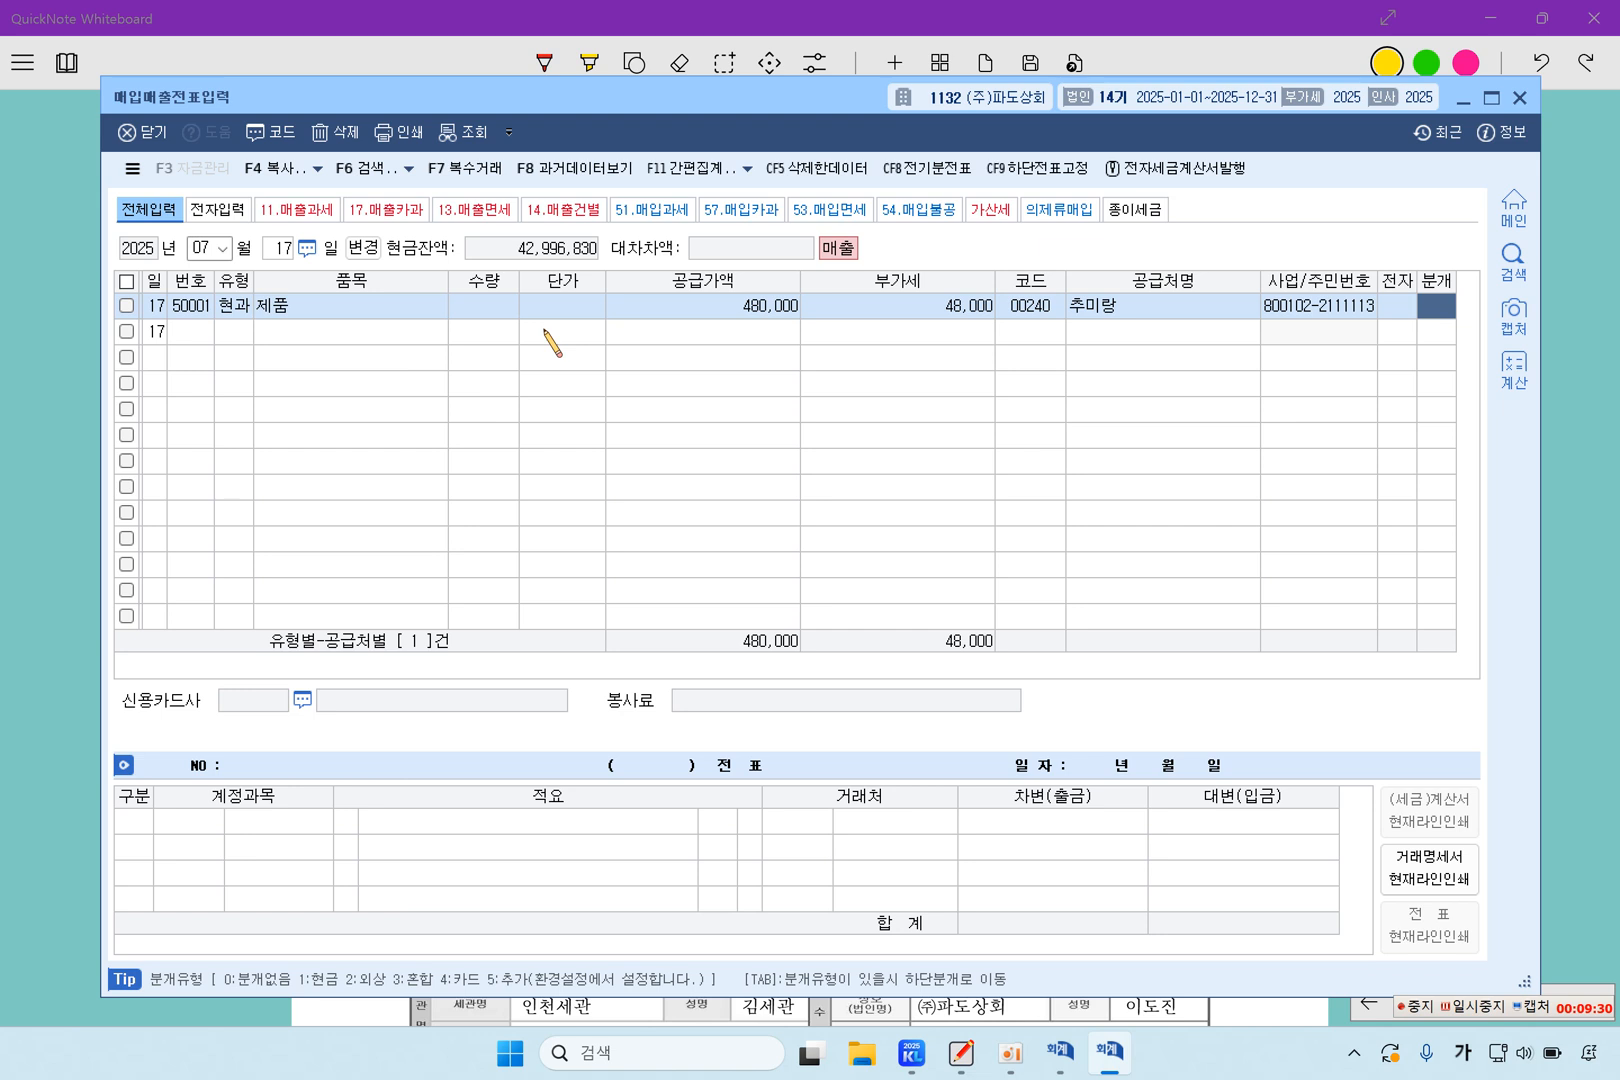
{"action": "type", "text": "1"}
{"action": "key", "text": "Tab"}
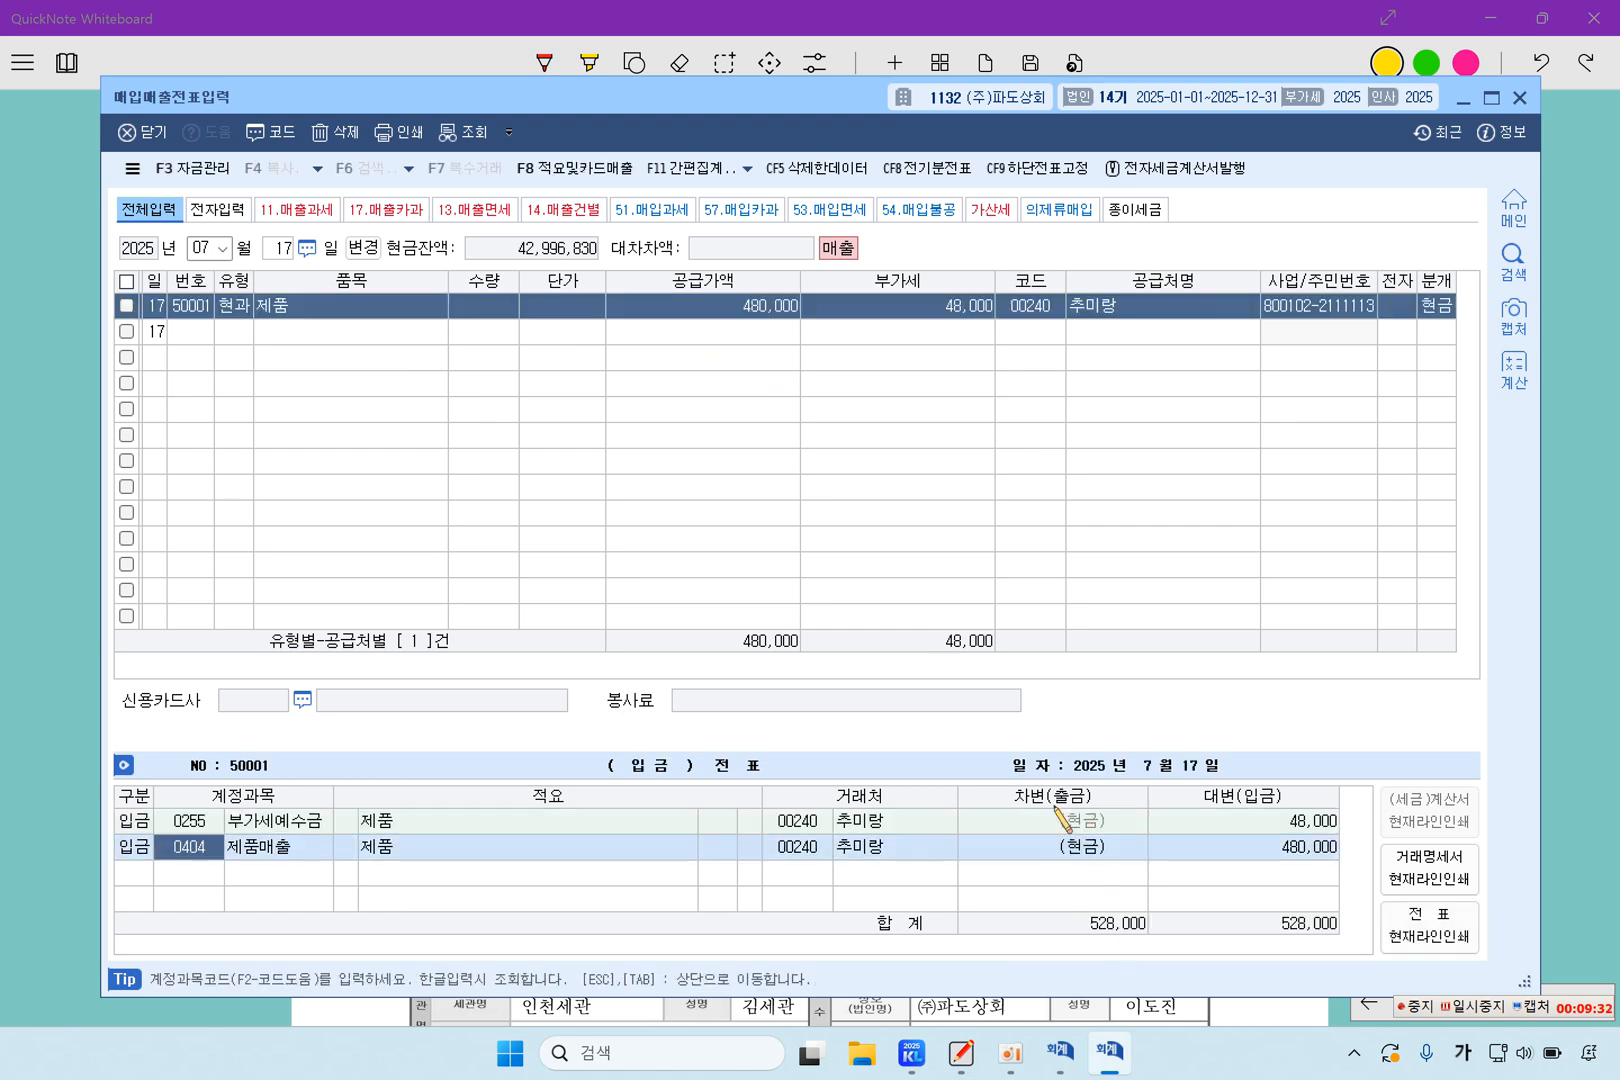
{"action": "left_click_drag", "start_coordinate": [1087, 824], "coordinate": [1102, 854]}
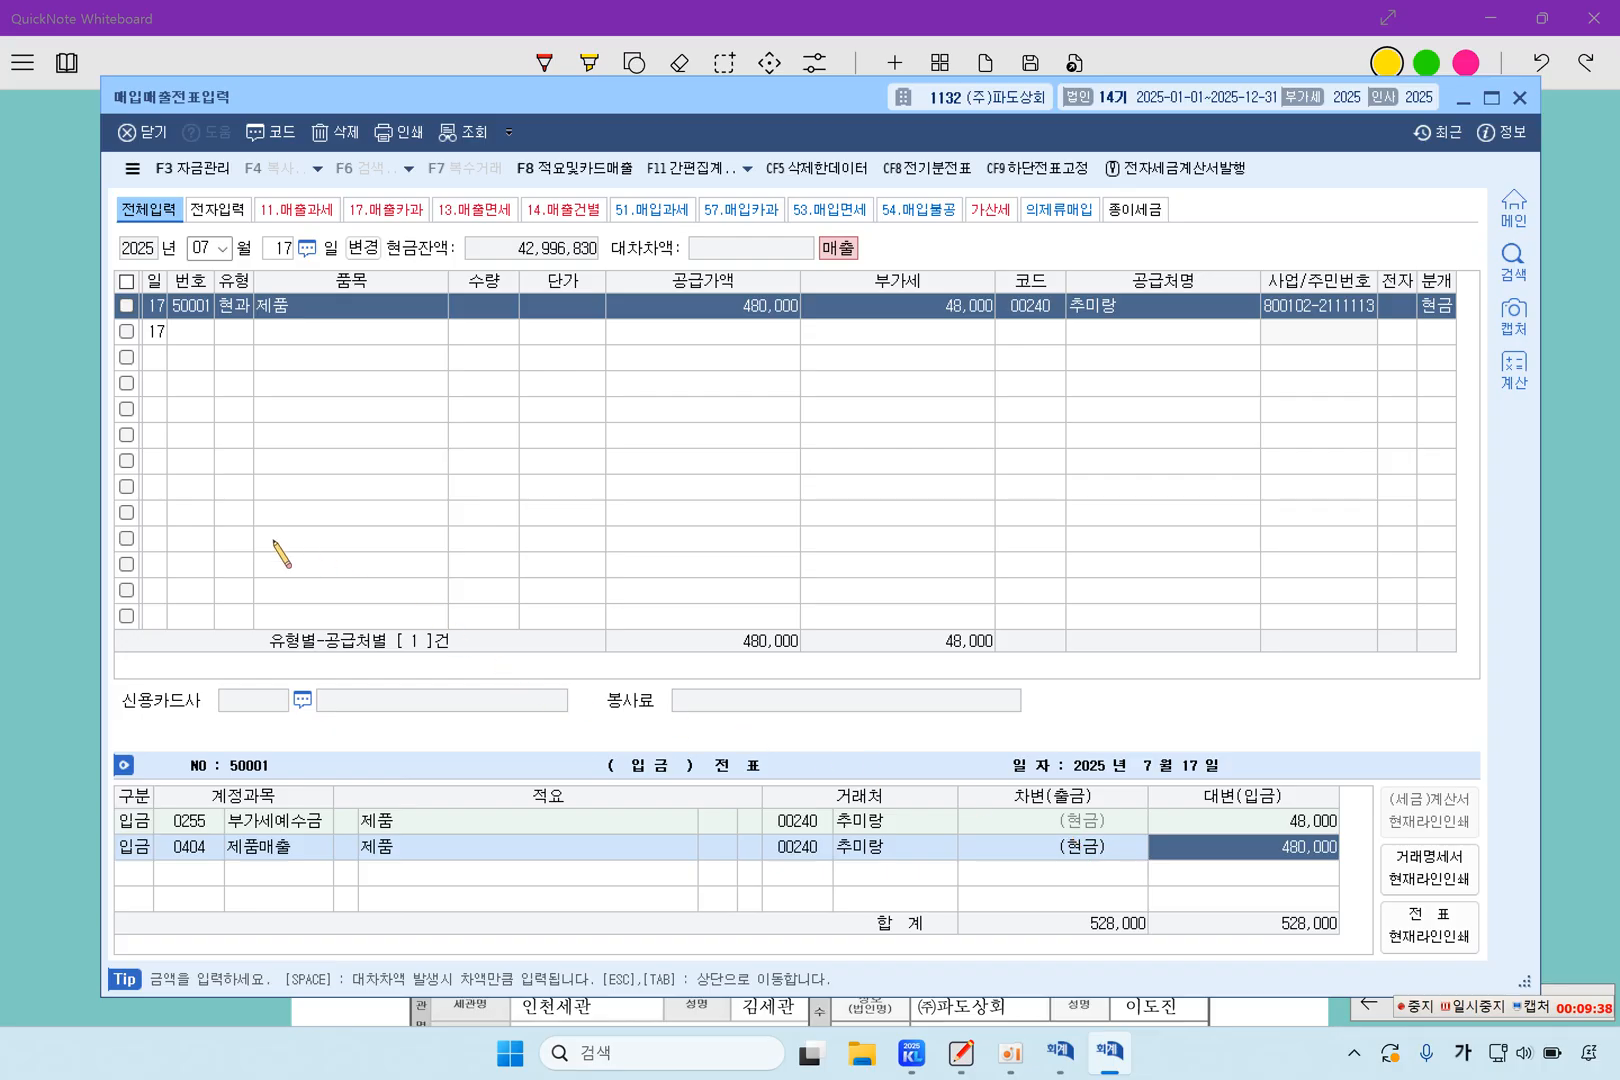
Switch back to QuickNote Whiteboard and highlight question 2's date, 영업부 사무실에서, 에어컨, 판매 and the no-receipt and client-omission conditions
{"action": "left_click", "coordinate": [62, 462]}
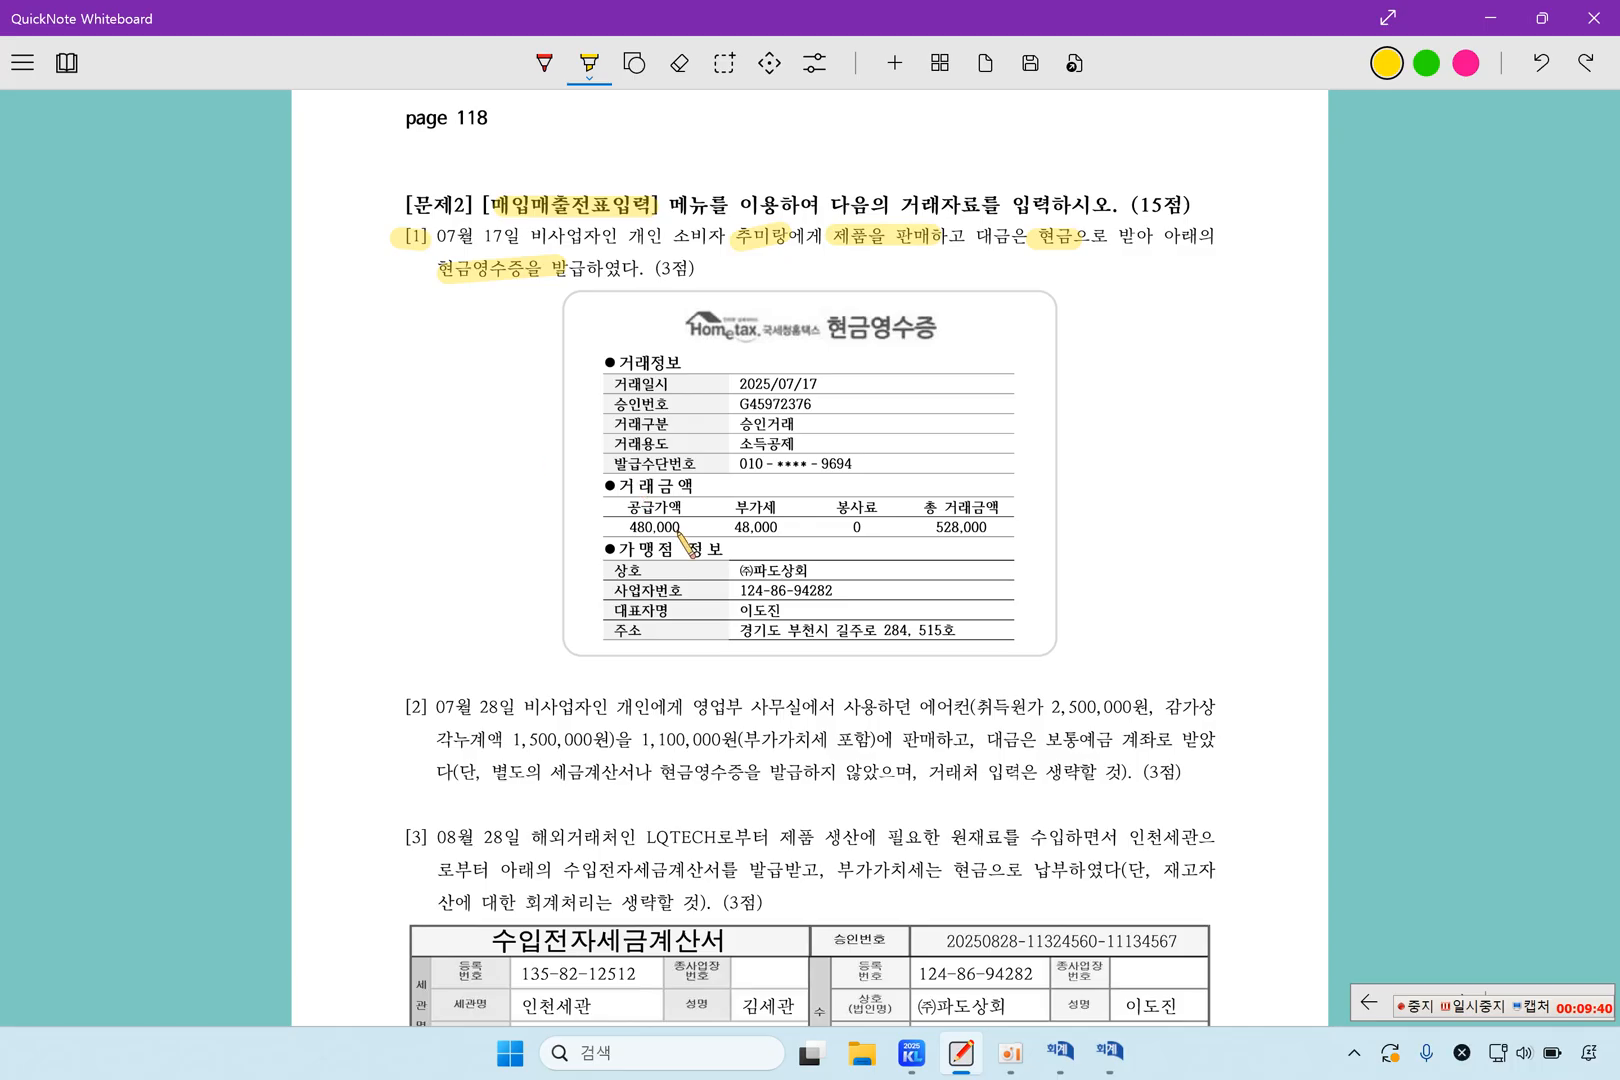
{"action": "scroll", "coordinate": [680, 540], "scroll_direction": "down", "scroll_amount": 3}
{"action": "left_click_drag", "start_coordinate": [432, 438], "coordinate": [497, 438]}
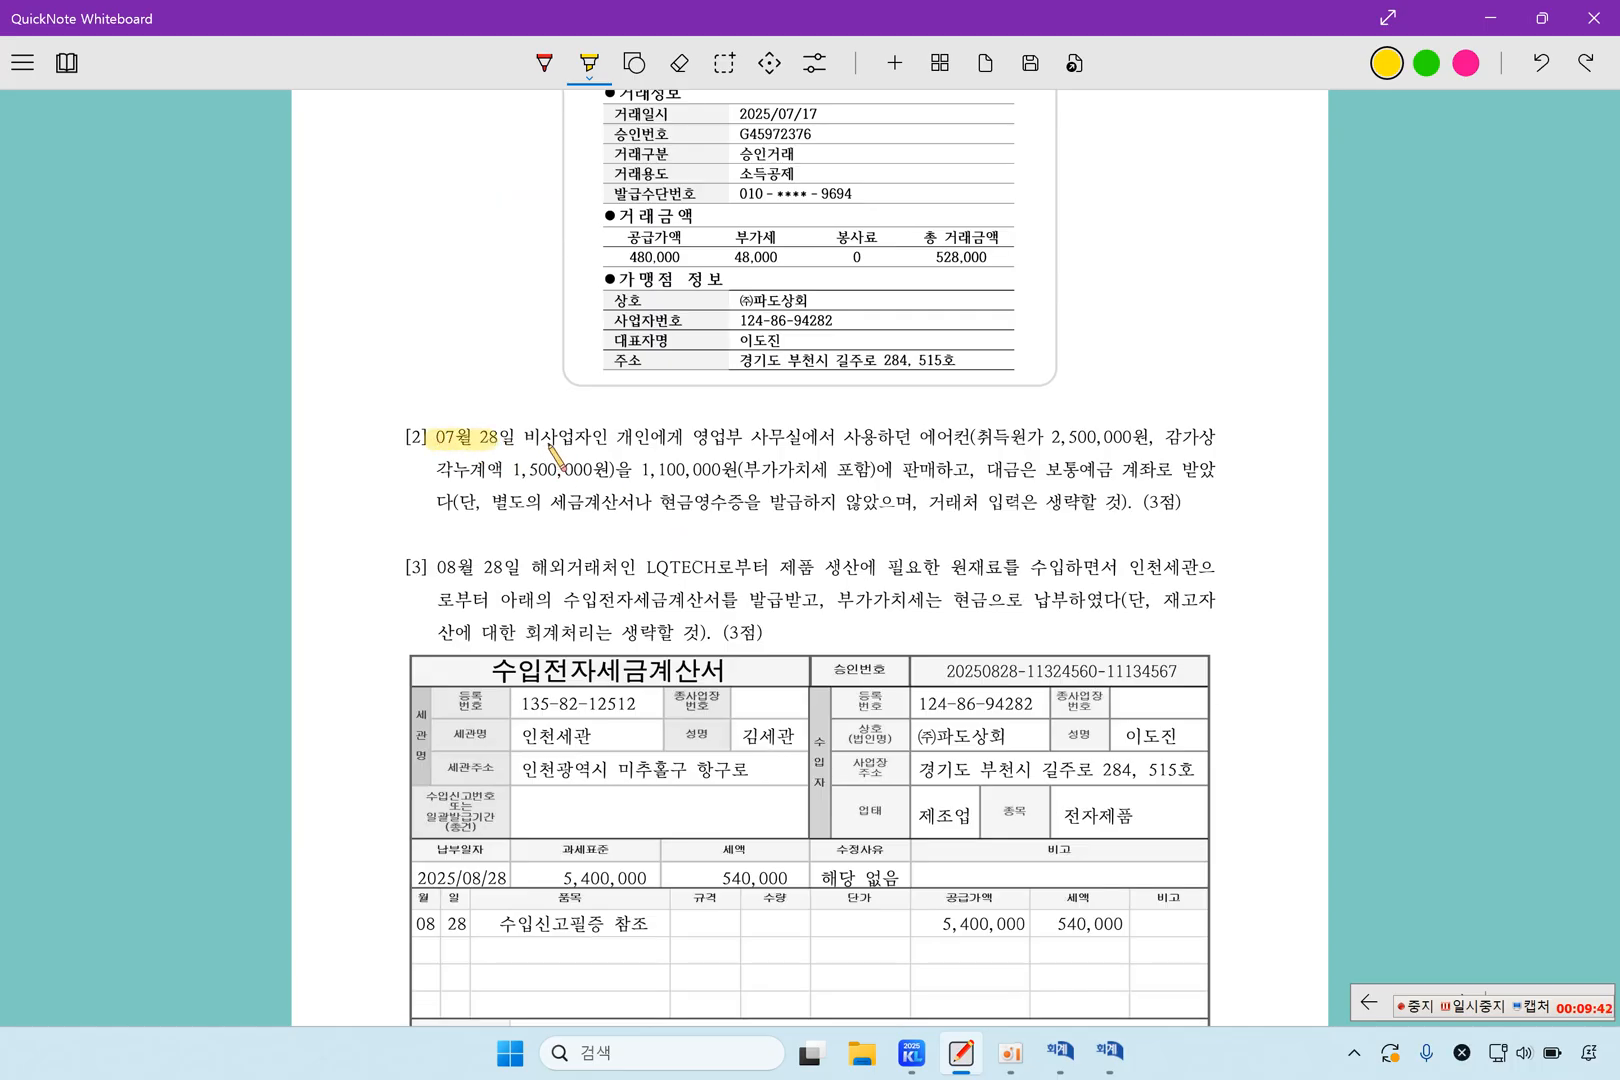
{"action": "mouse_move", "coordinate": [697, 438]}
{"action": "left_mouse_down"}
{"action": "mouse_move", "coordinate": [970, 438]}
{"action": "mouse_move", "coordinate": [935, 469]}
{"action": "mouse_move", "coordinate": [950, 469]}
{"action": "left_mouse_up"}
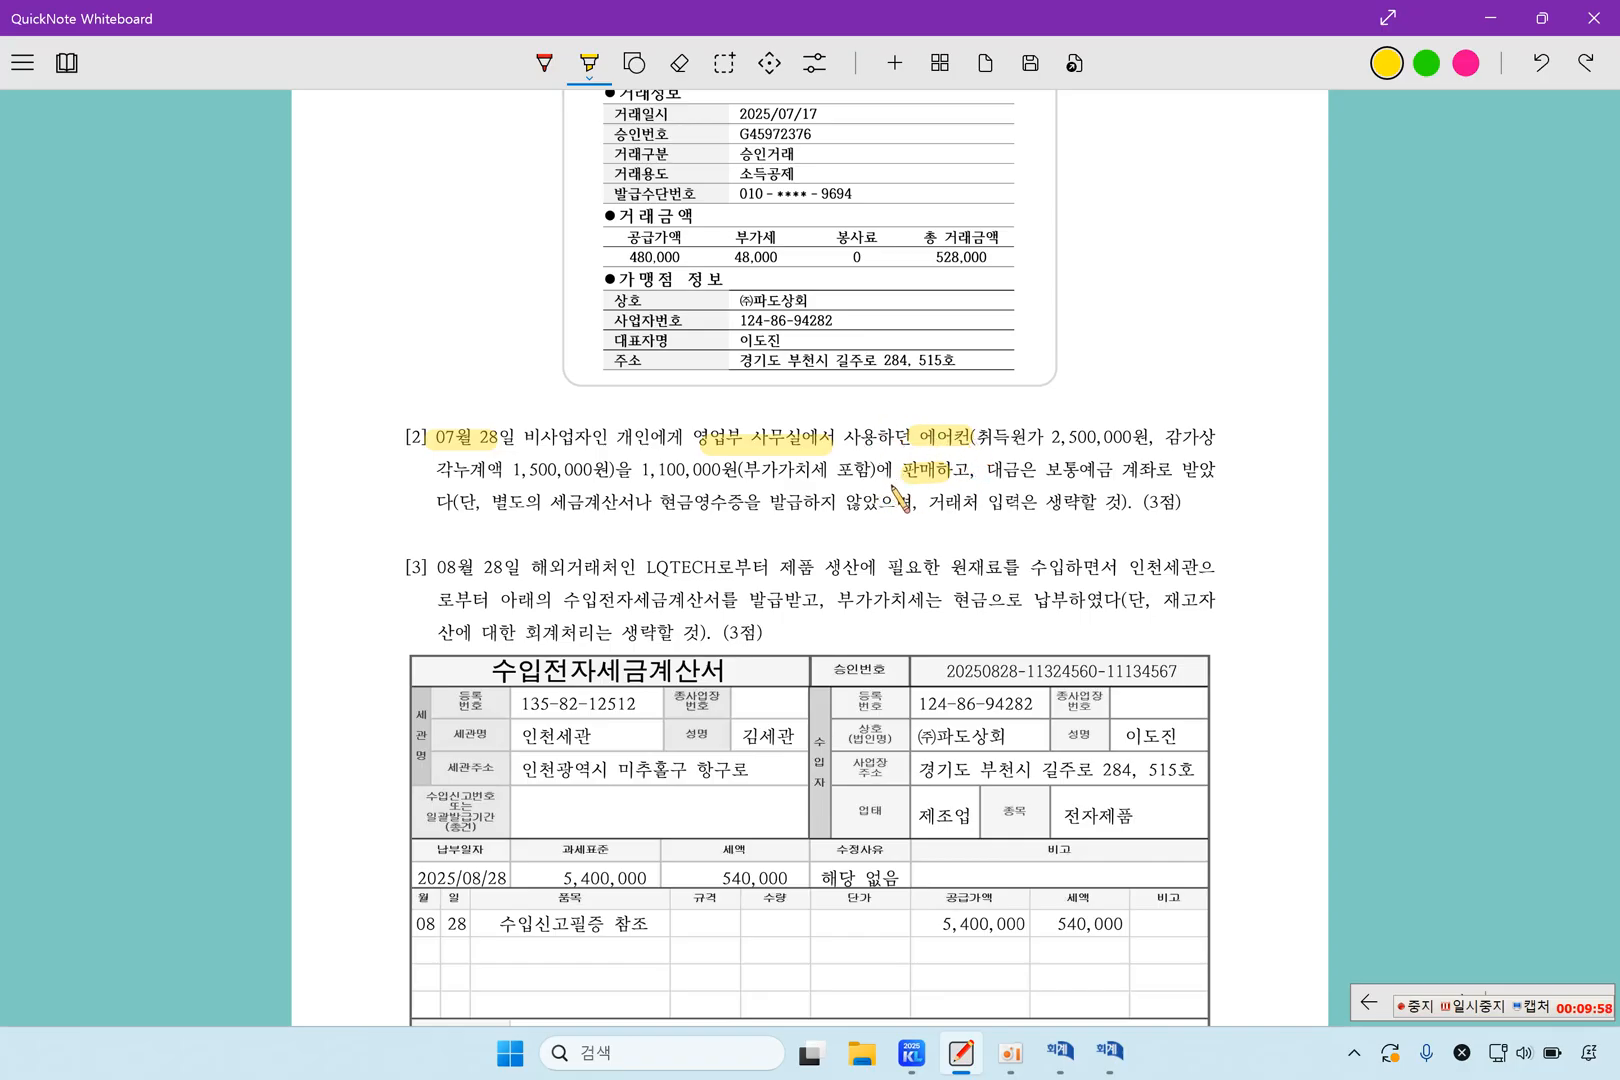
{"action": "left_click_drag", "start_coordinate": [490, 502], "coordinate": [1123, 504]}
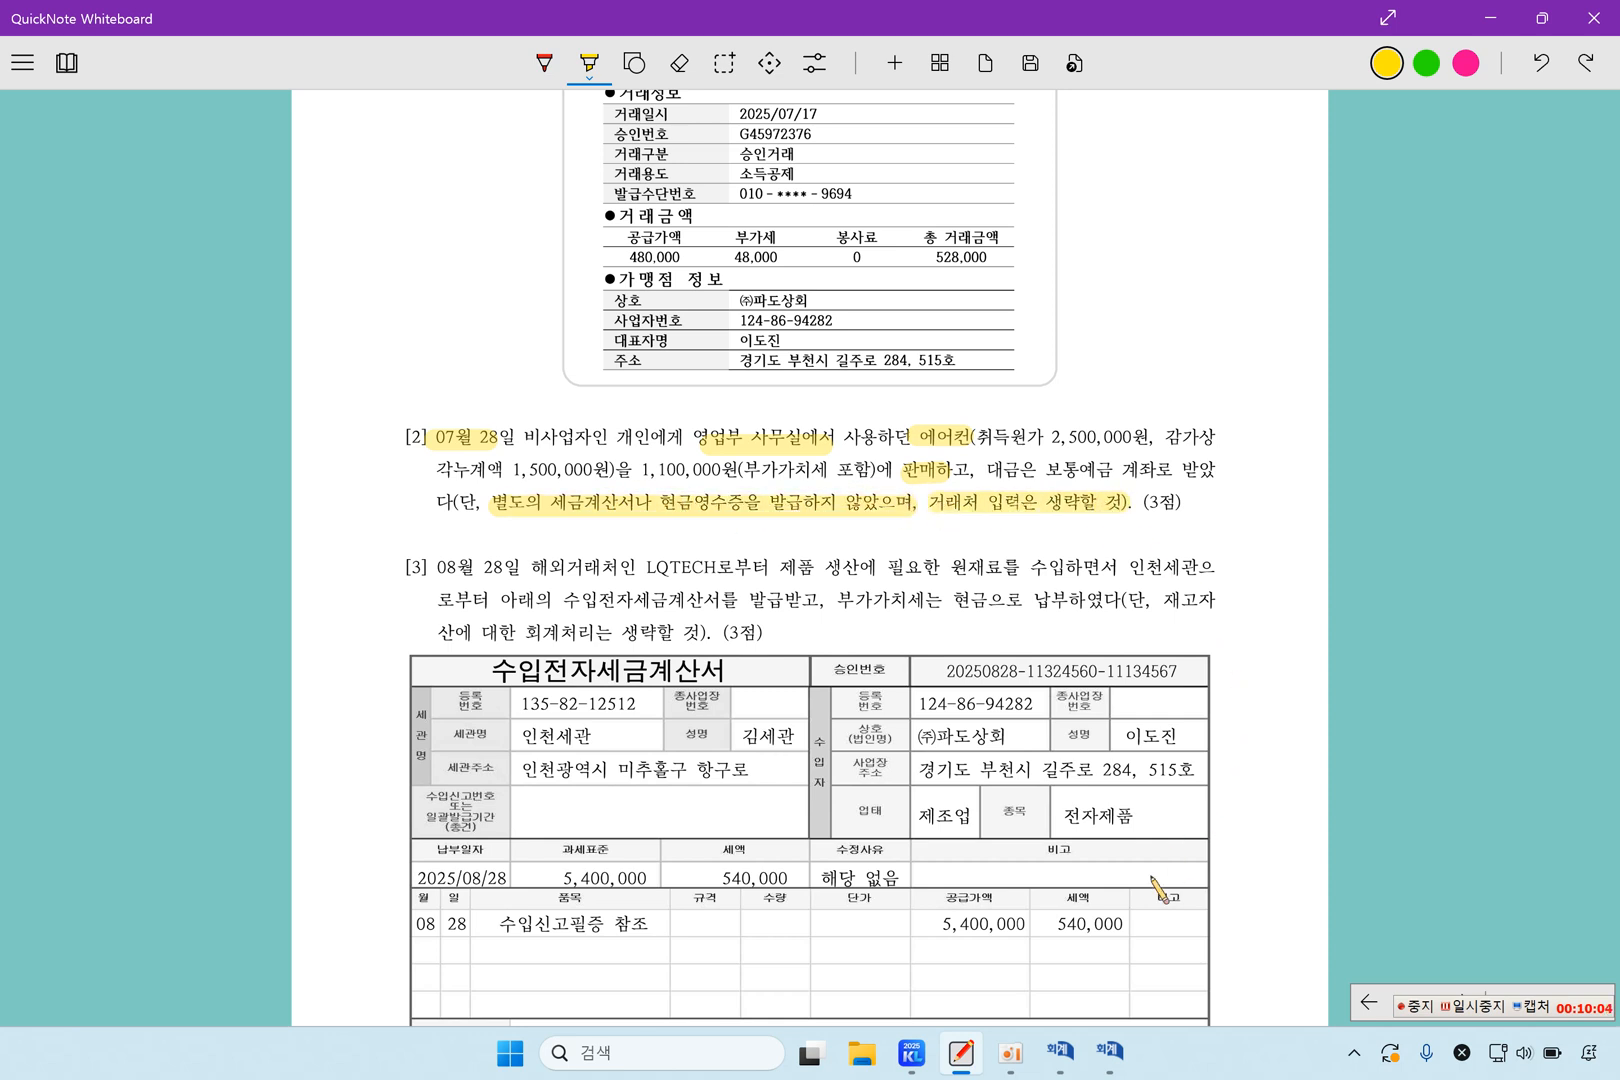
Switch back to 매입매출전표입력 and set the voucher date to July 28
{"action": "left_click", "coordinate": [1108, 1050]}
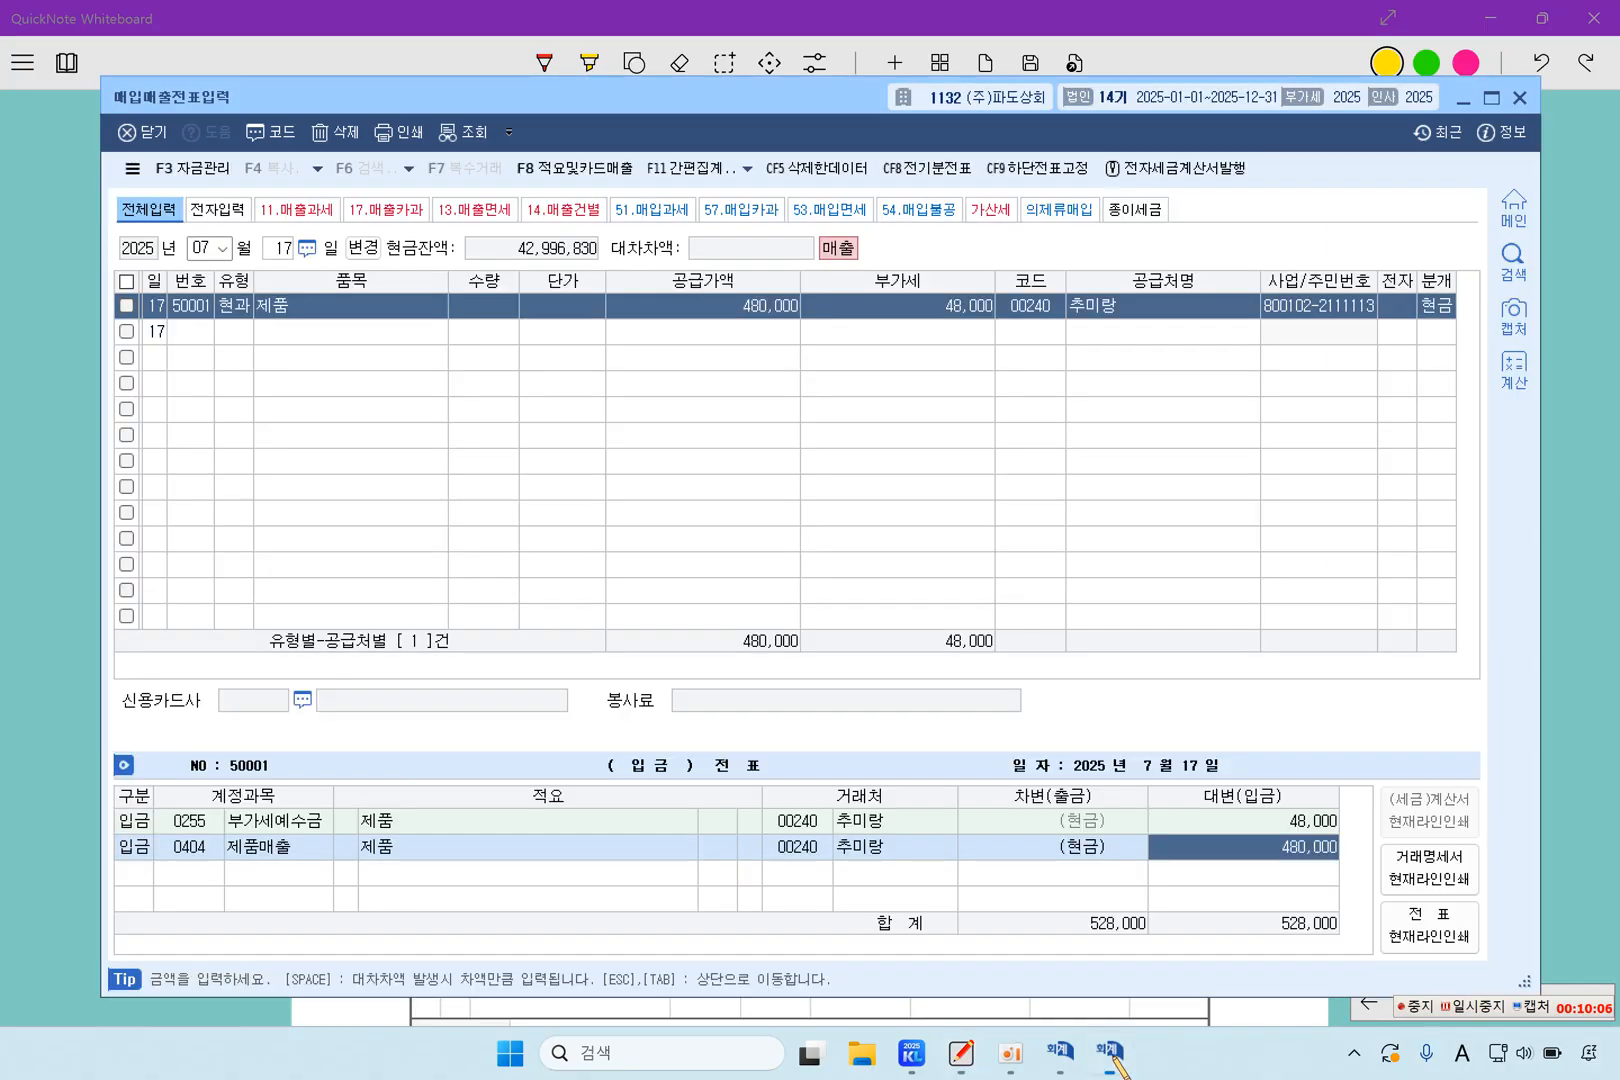
{"action": "left_click", "coordinate": [235, 330]}
{"action": "left_click", "coordinate": [230, 306]}
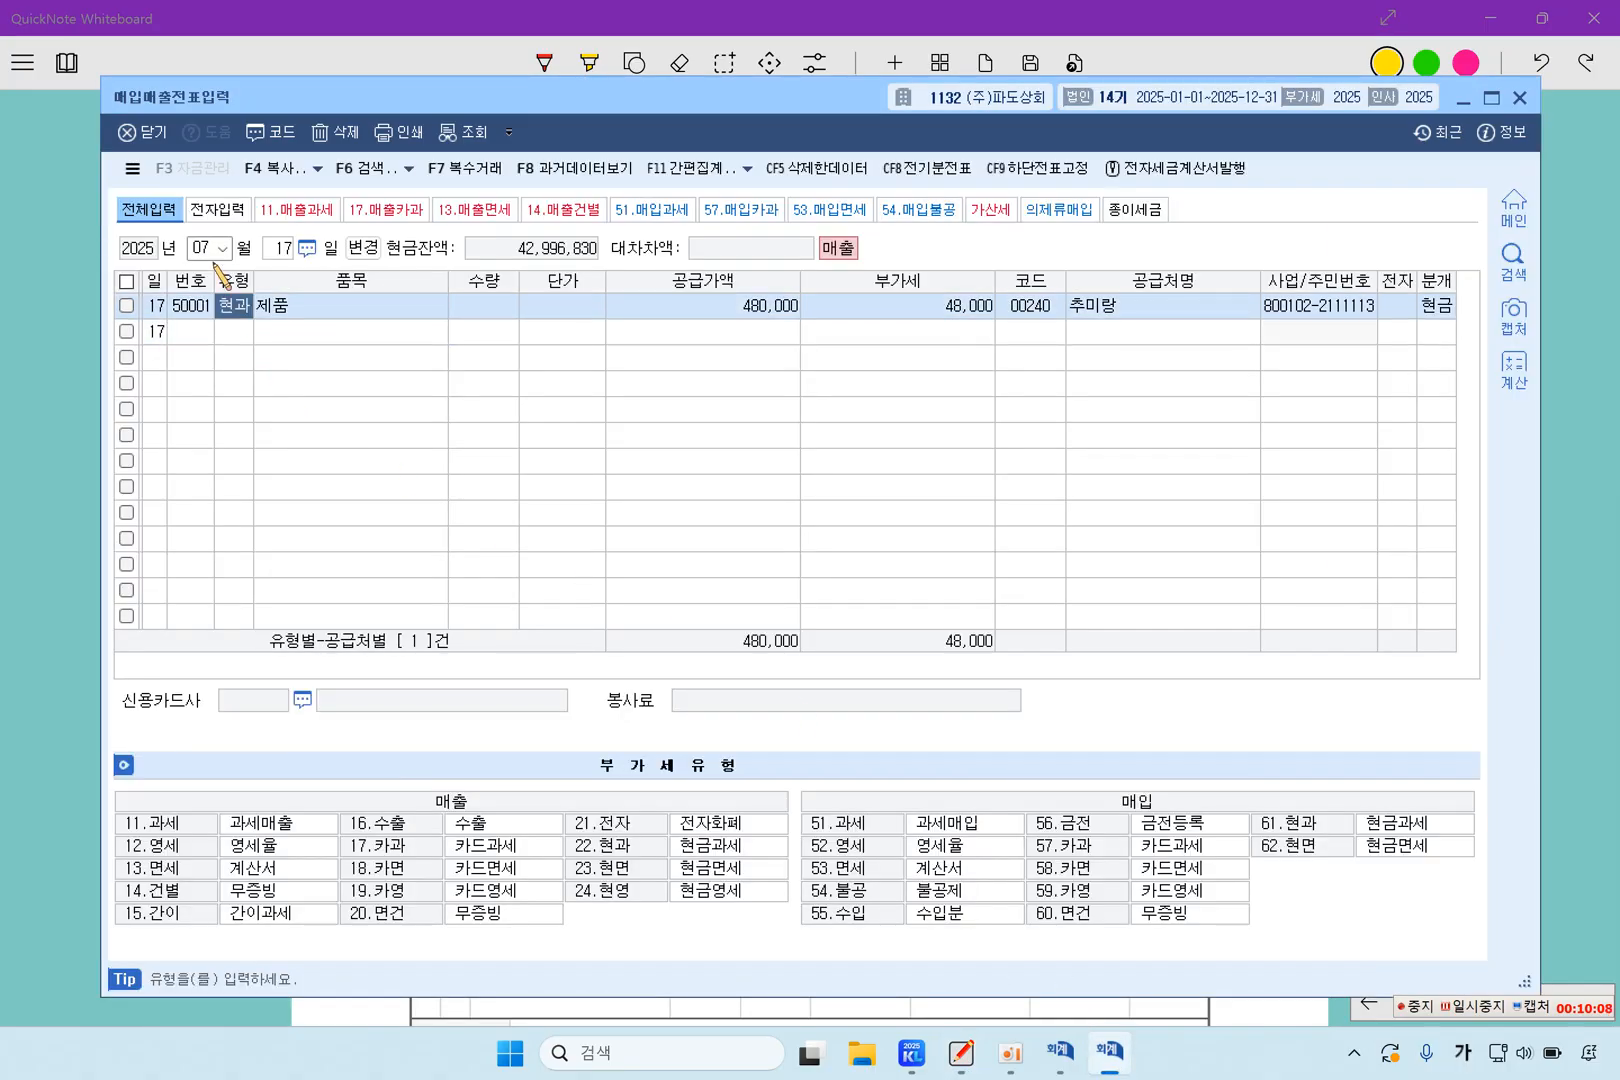
{"action": "left_click", "coordinate": [212, 248]}
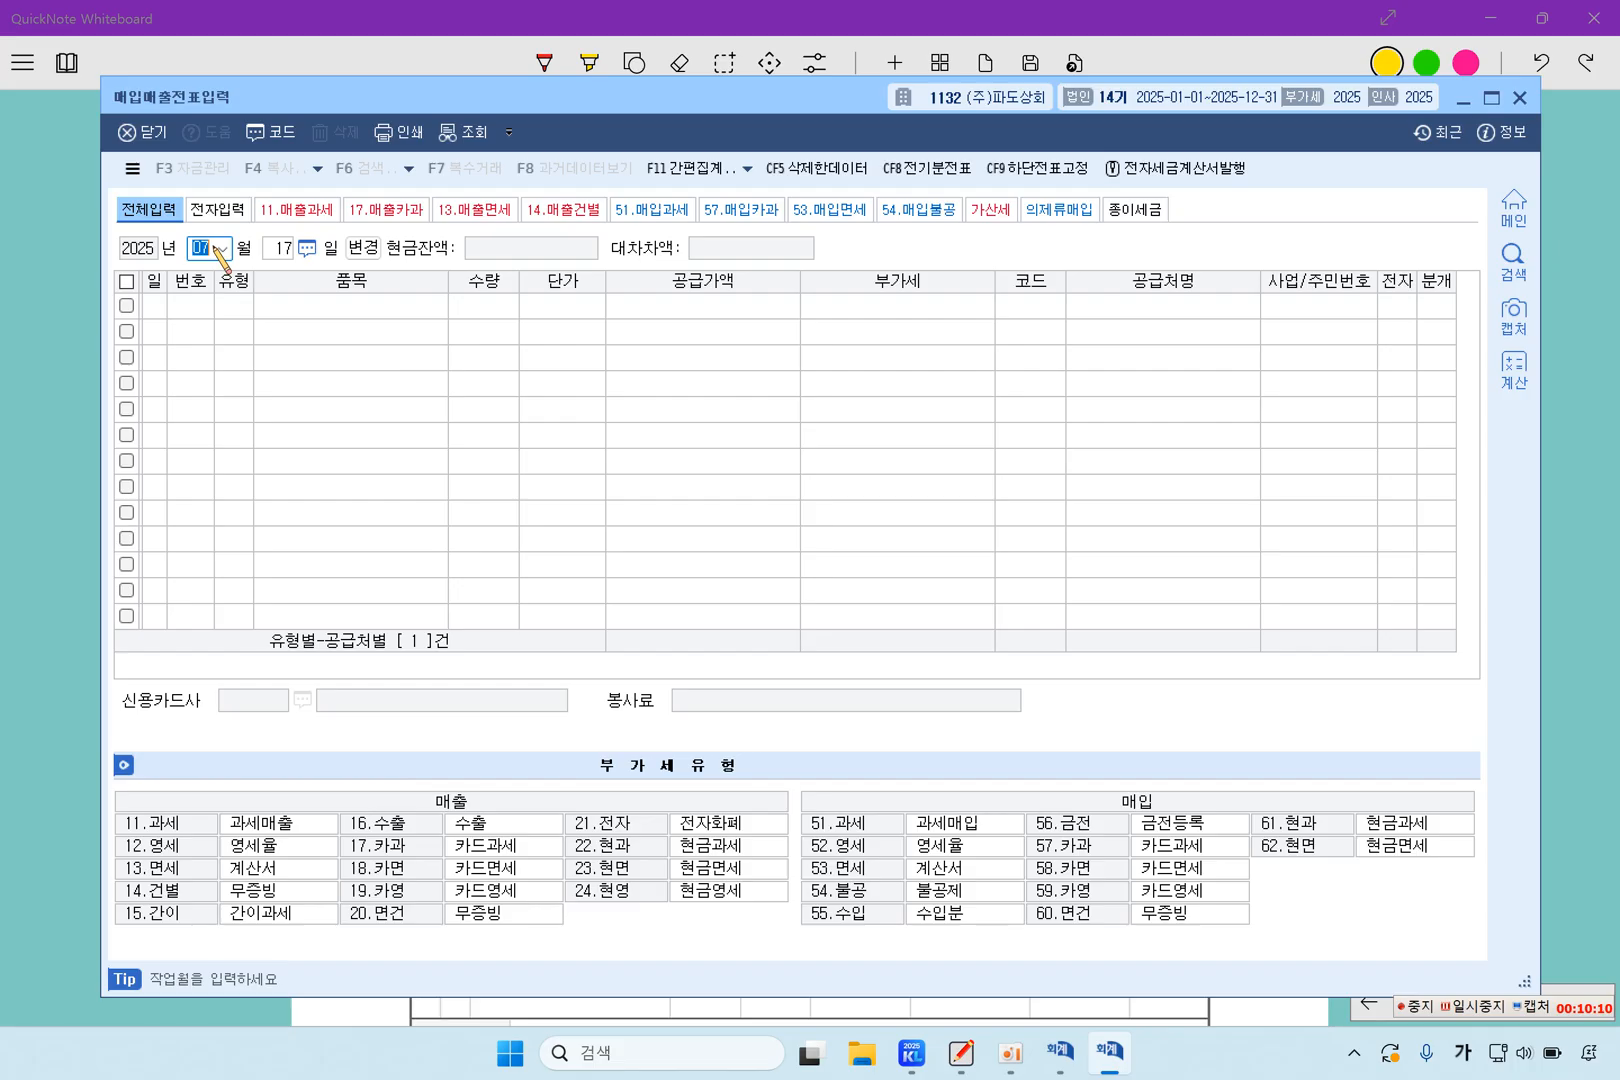
{"action": "type", "text": "08"}
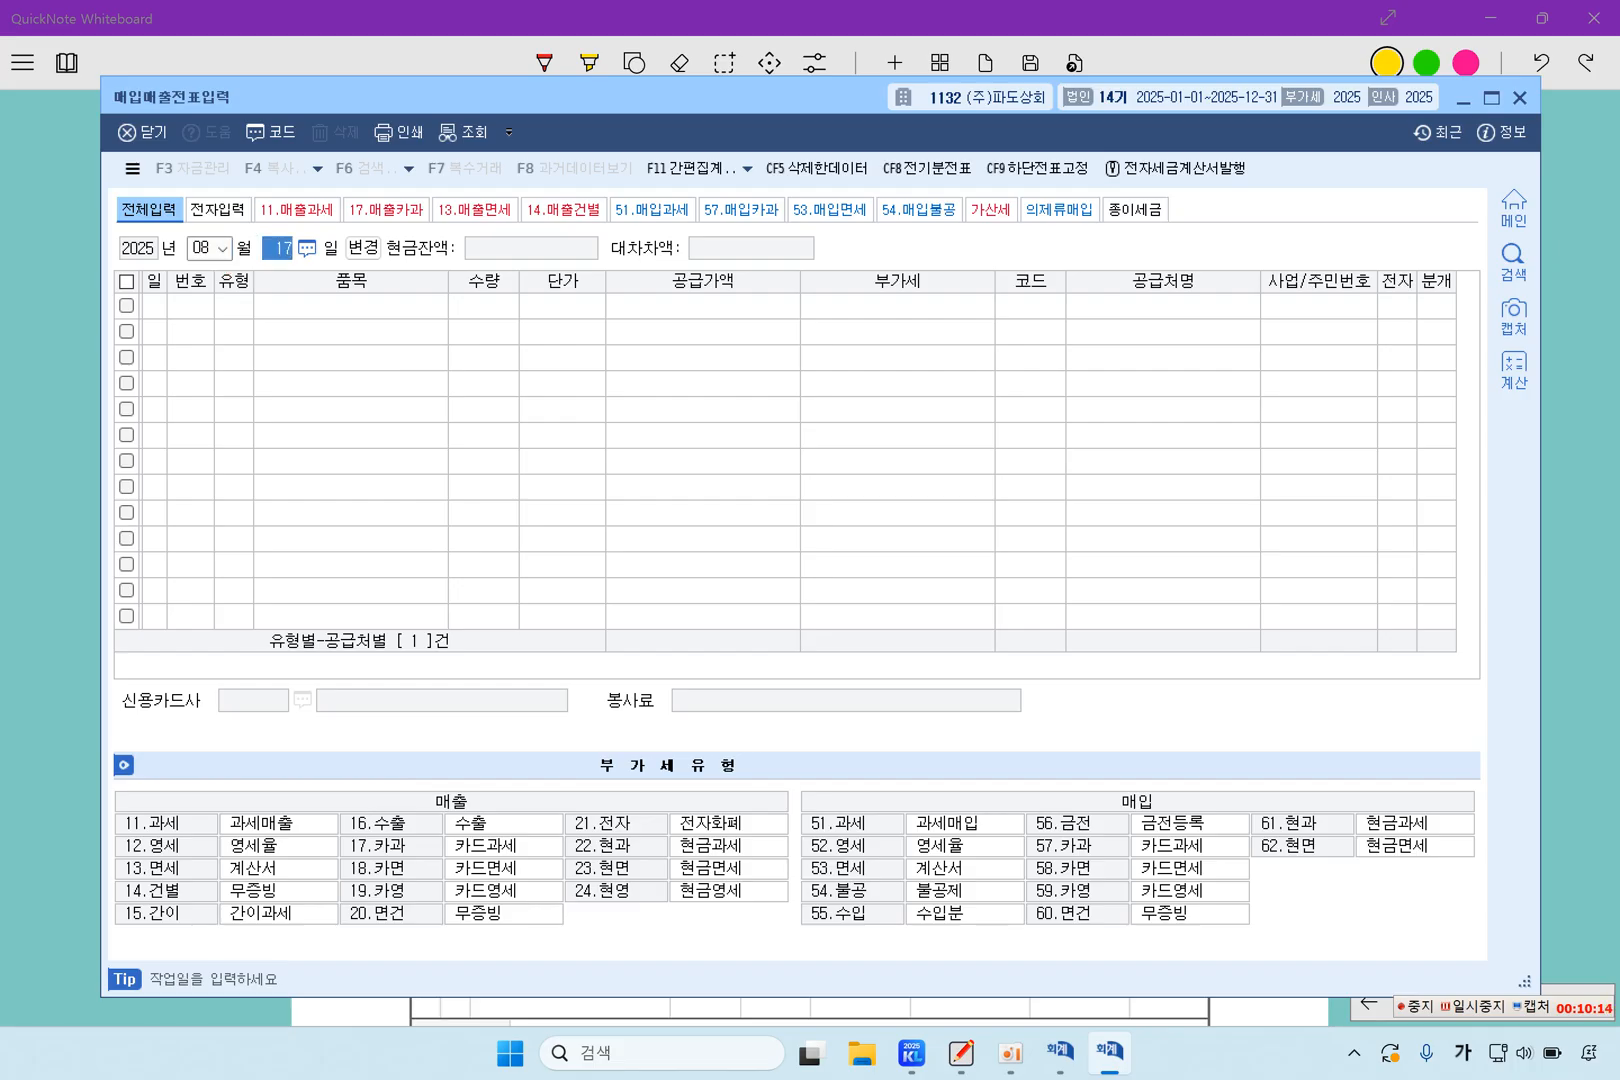
{"action": "left_click", "coordinate": [201, 248]}
{"action": "type", "text": "0728"}
{"action": "key", "text": "Return"}
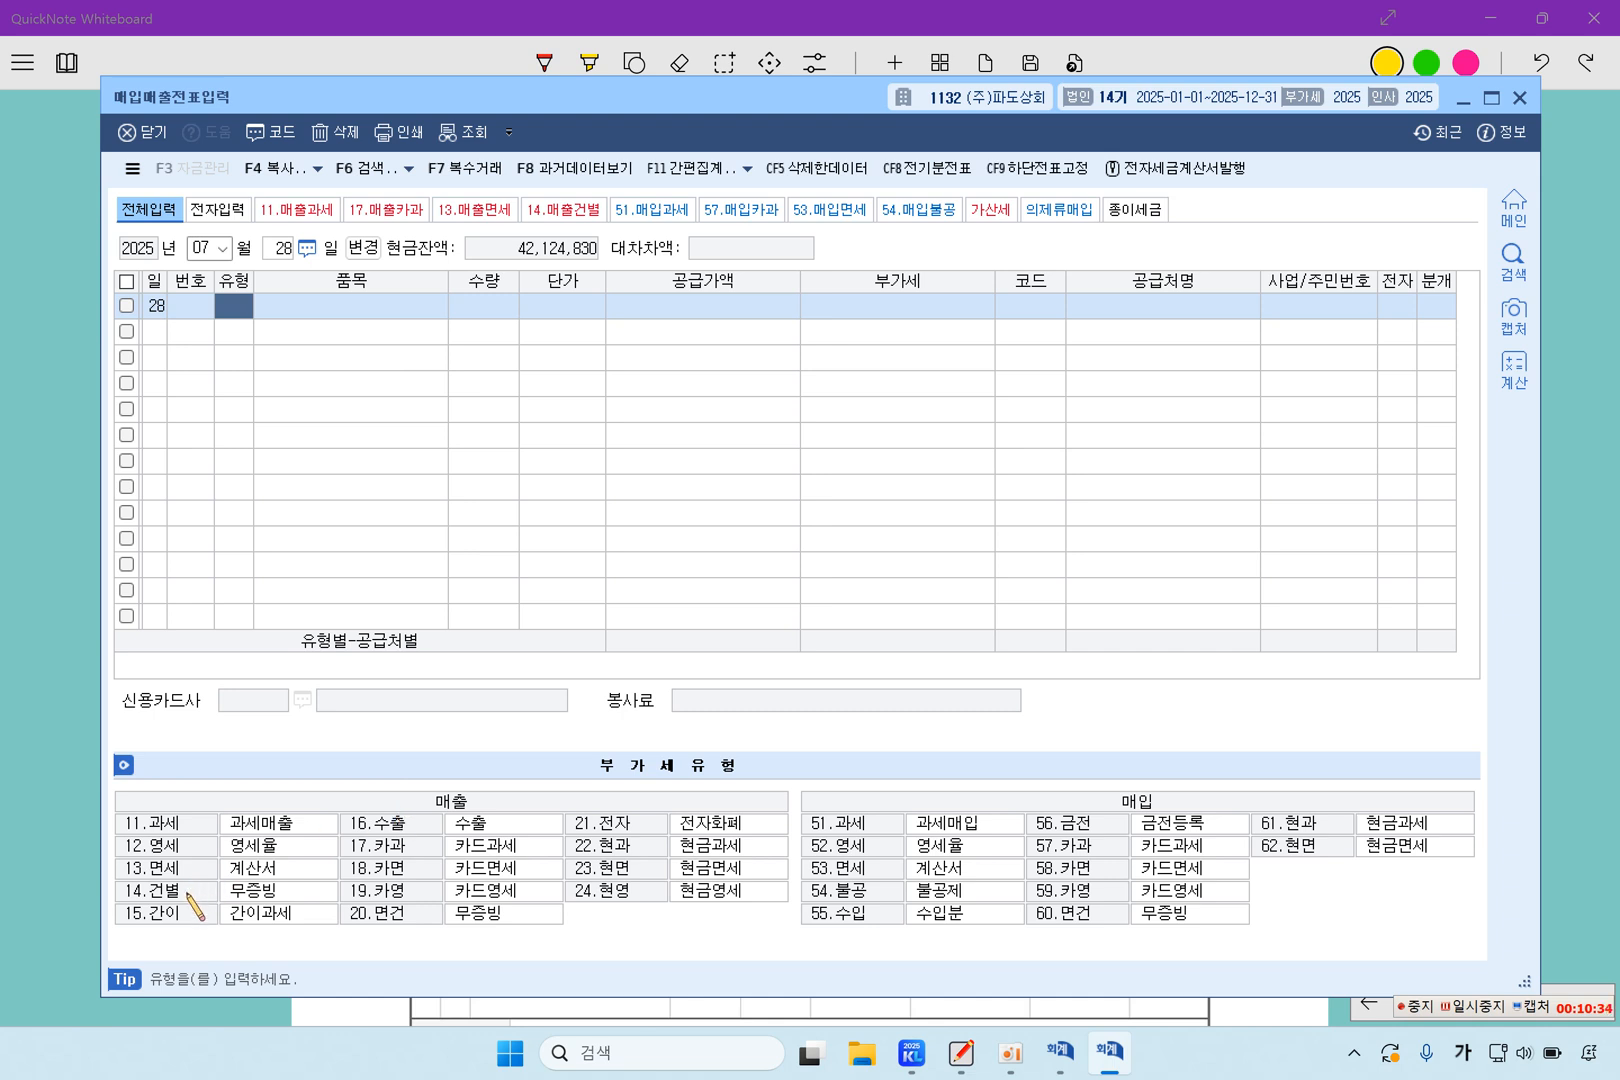
Start a sales line of type 14 건별 for item 에어컨, leaving quantity and unit price blank
{"action": "type", "text": "14"}
{"action": "key", "text": "Return"}
{"action": "type", "text": "에어컨"}
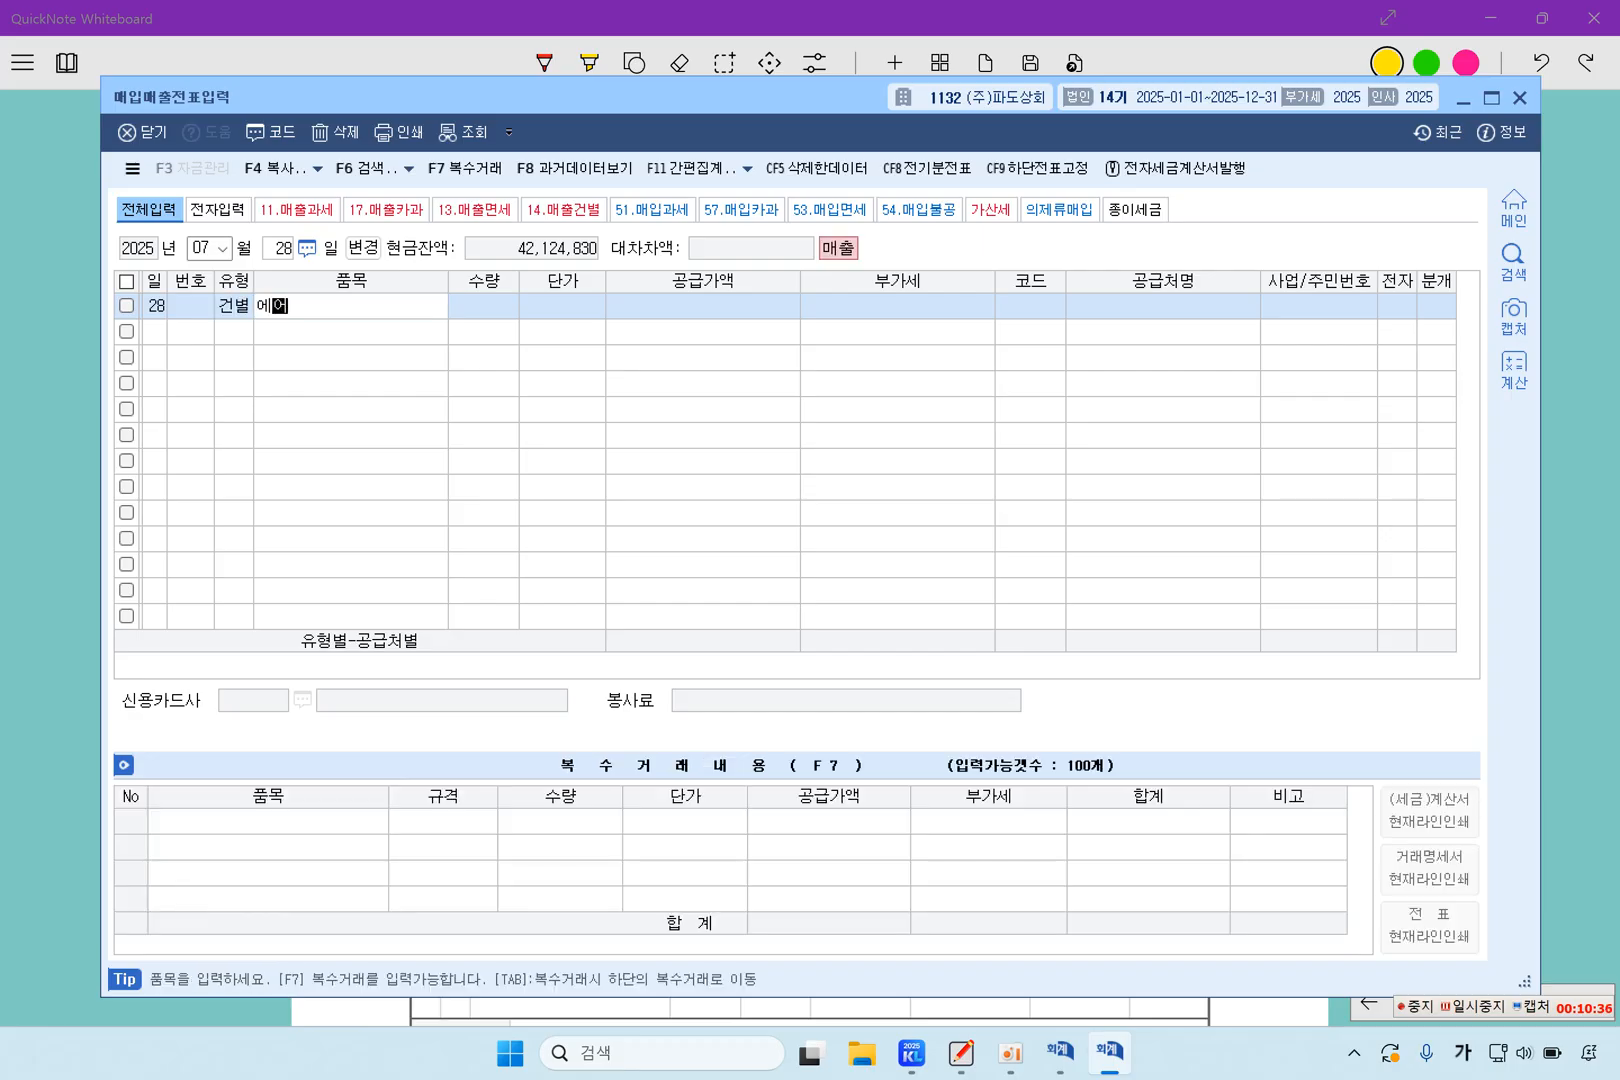
{"action": "key", "text": "Return"}
{"action": "key", "text": "Return"}
{"action": "key", "text": "Return"}
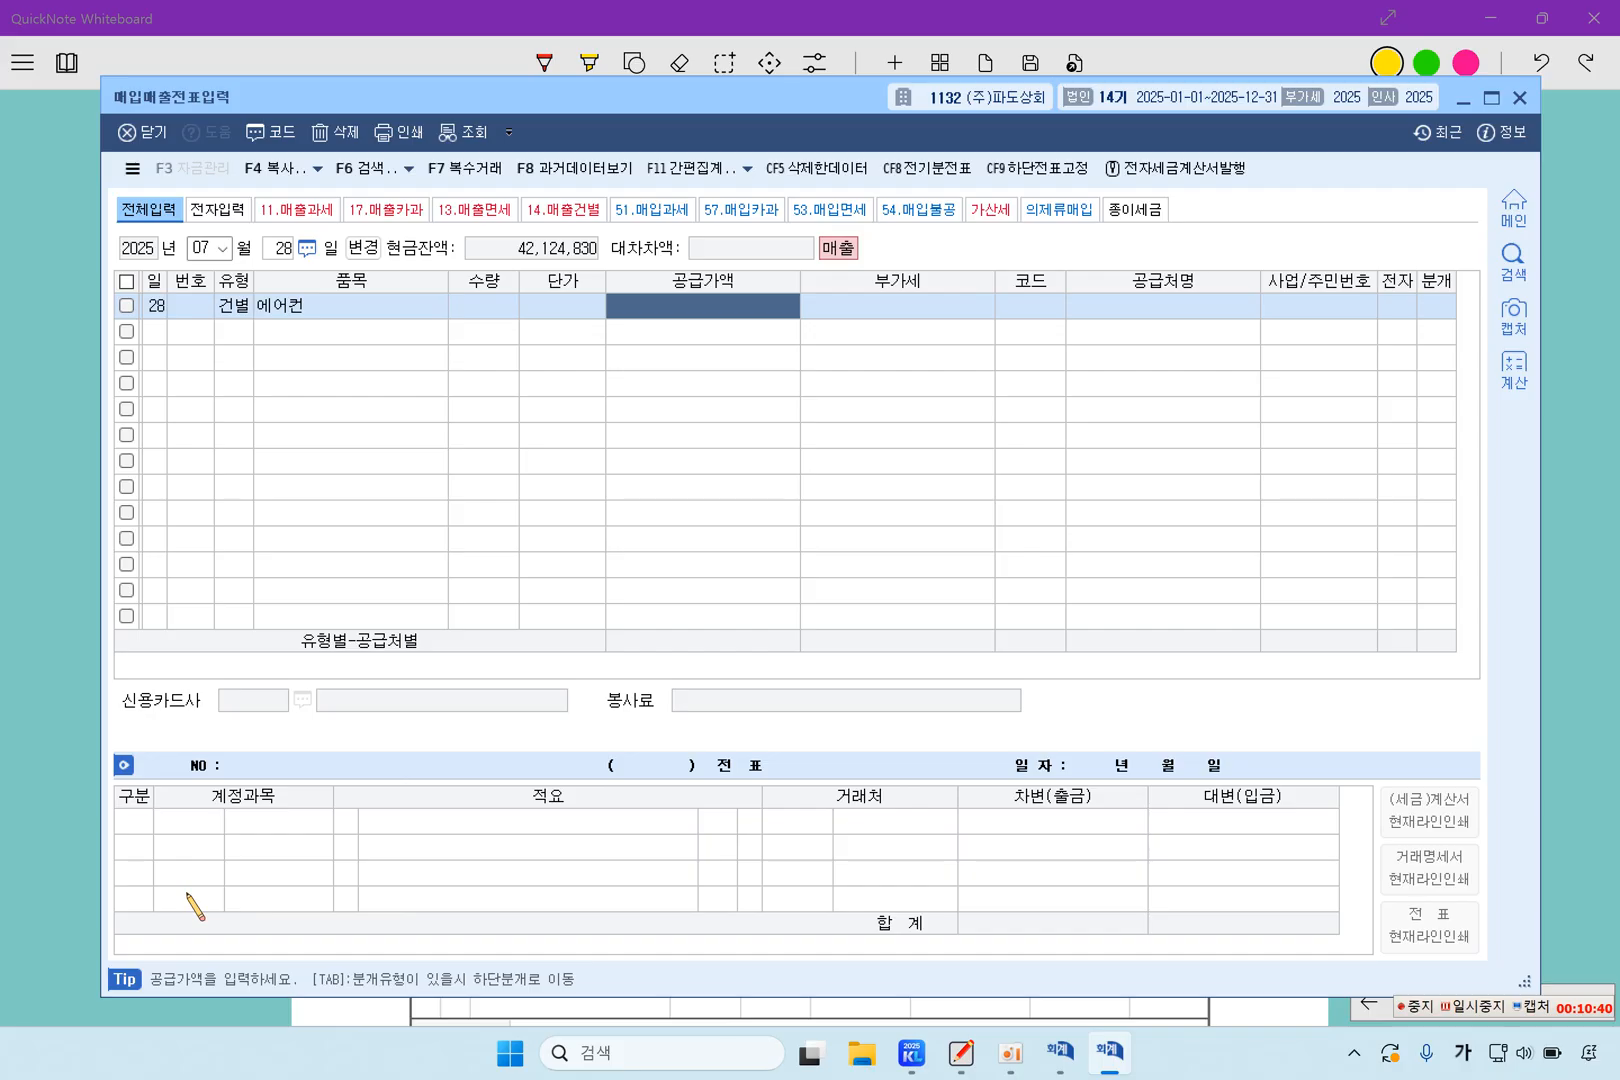
Enter the air-conditioner line's VAT-inclusive amount of 1,100,000 as 공급가액 and accept the calculated VAT
{"action": "type", "text": "1100000"}
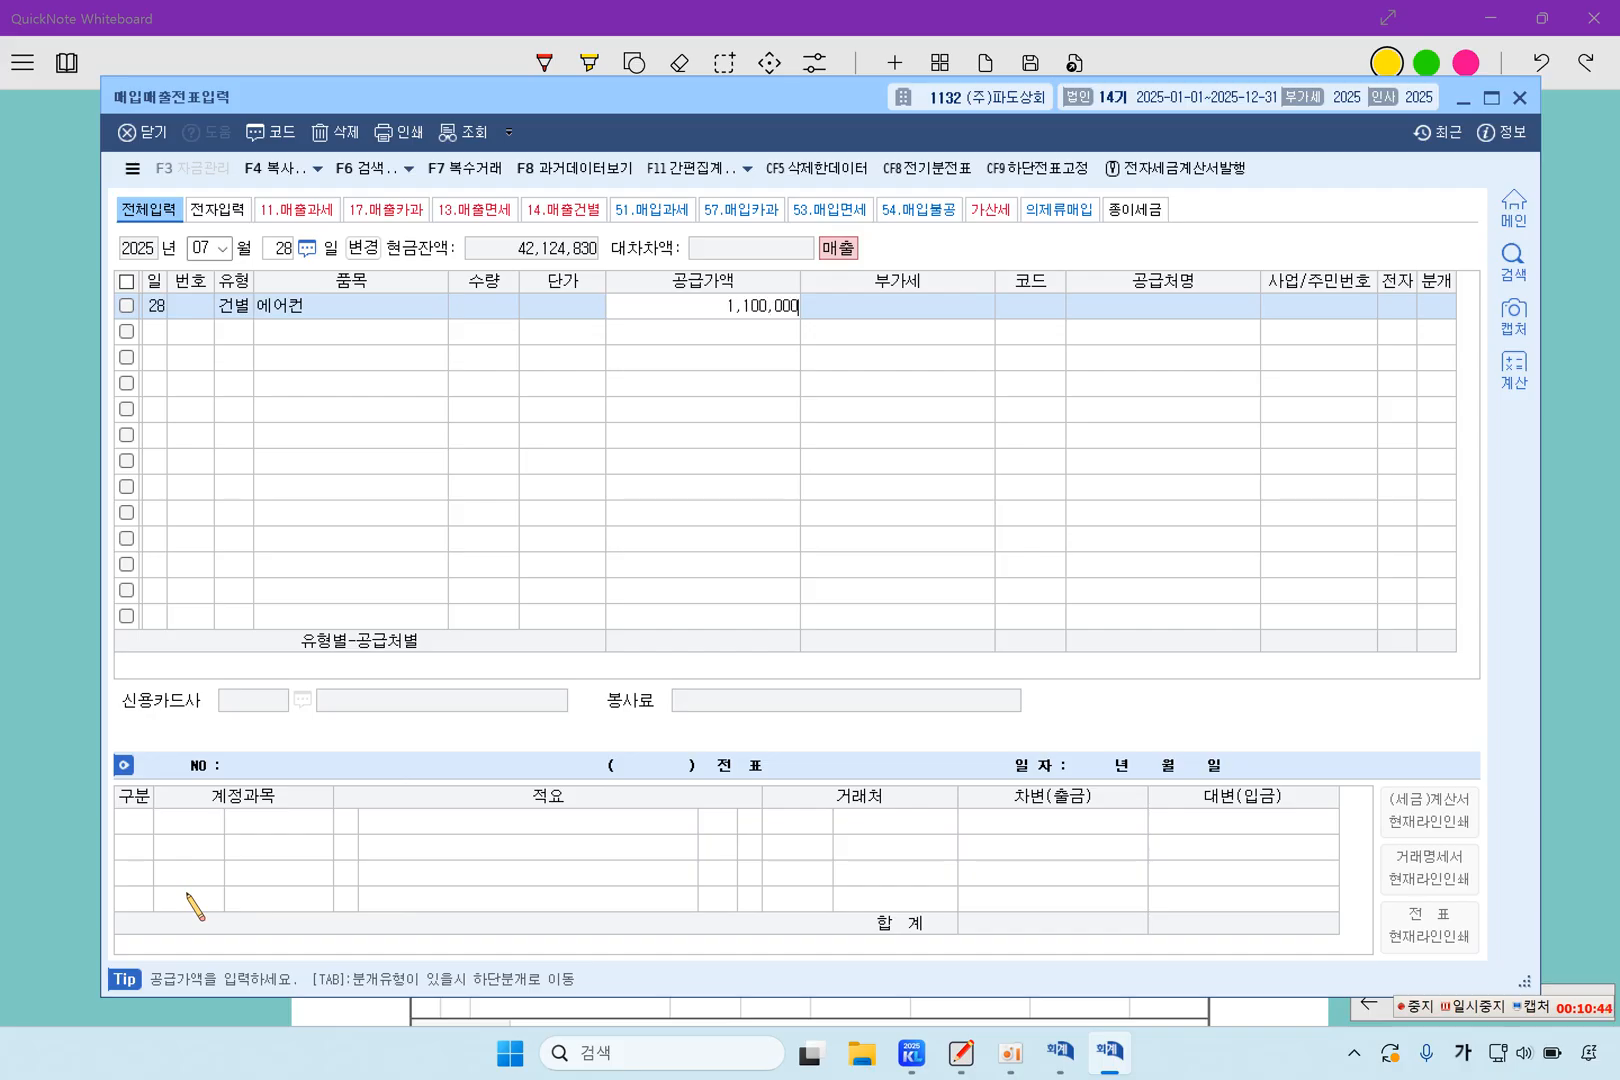
{"action": "key", "text": "Return"}
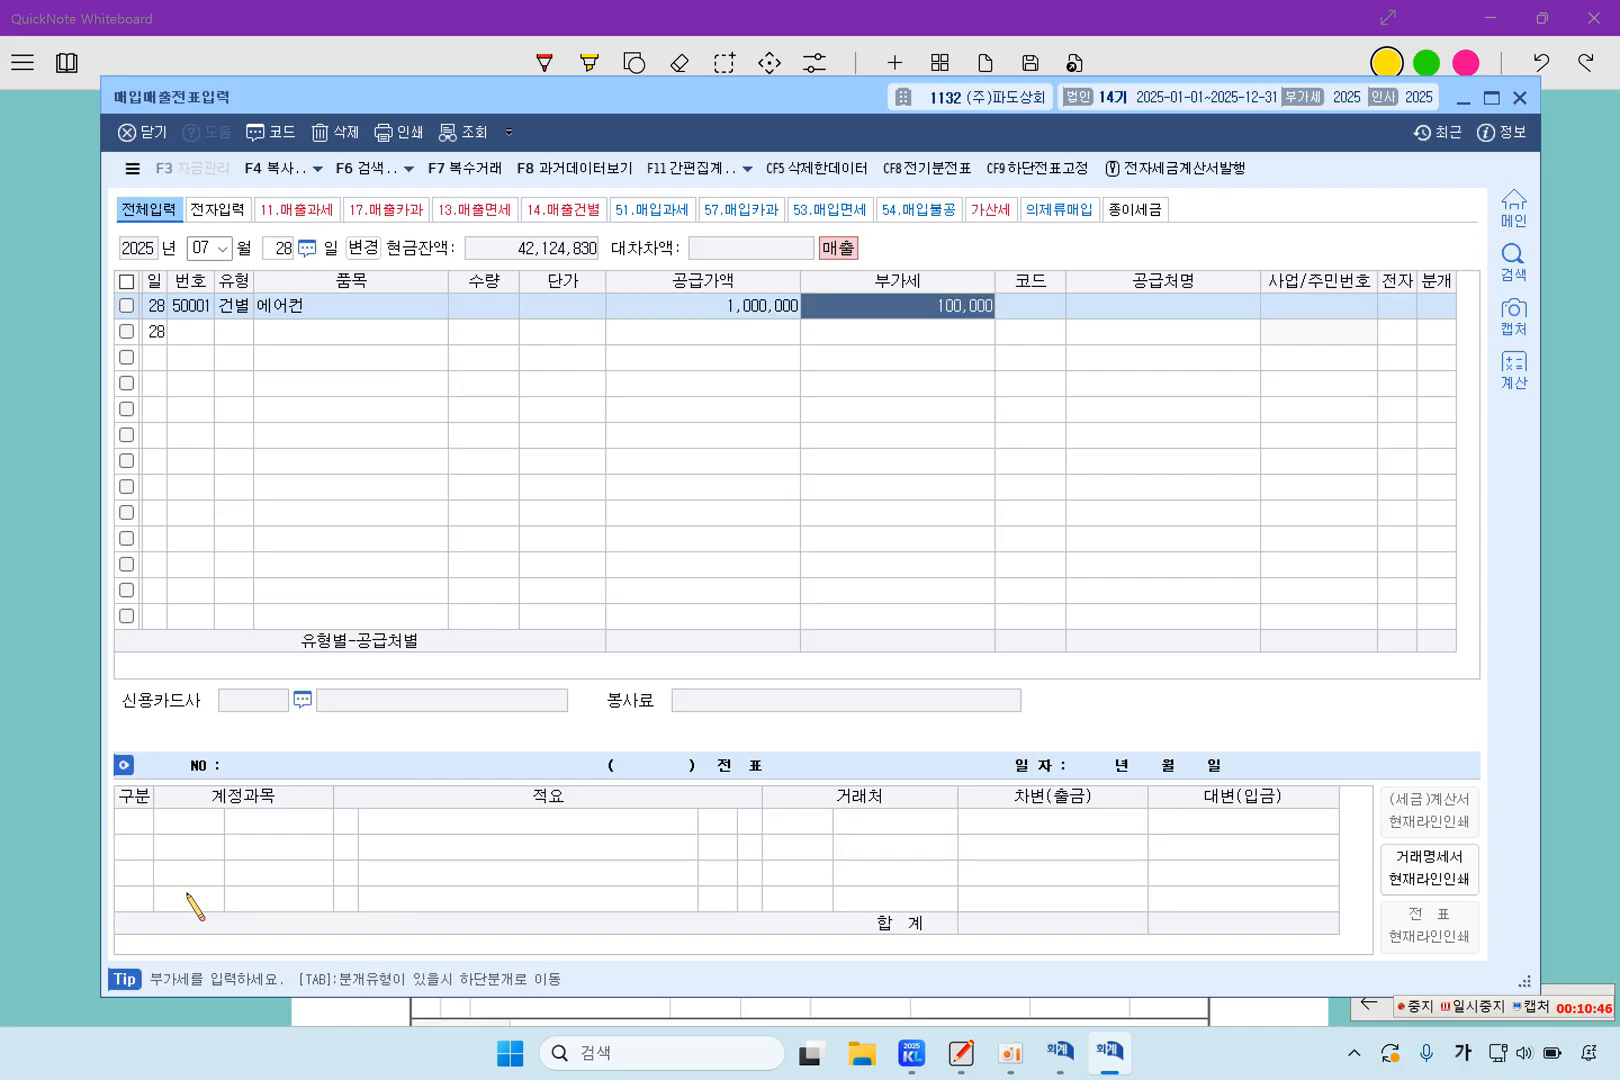
{"action": "key", "text": "Return"}
Leave the line's client blank after opening the client lookup, and set the journal type to 3 혼합
{"action": "key", "text": "F2"}
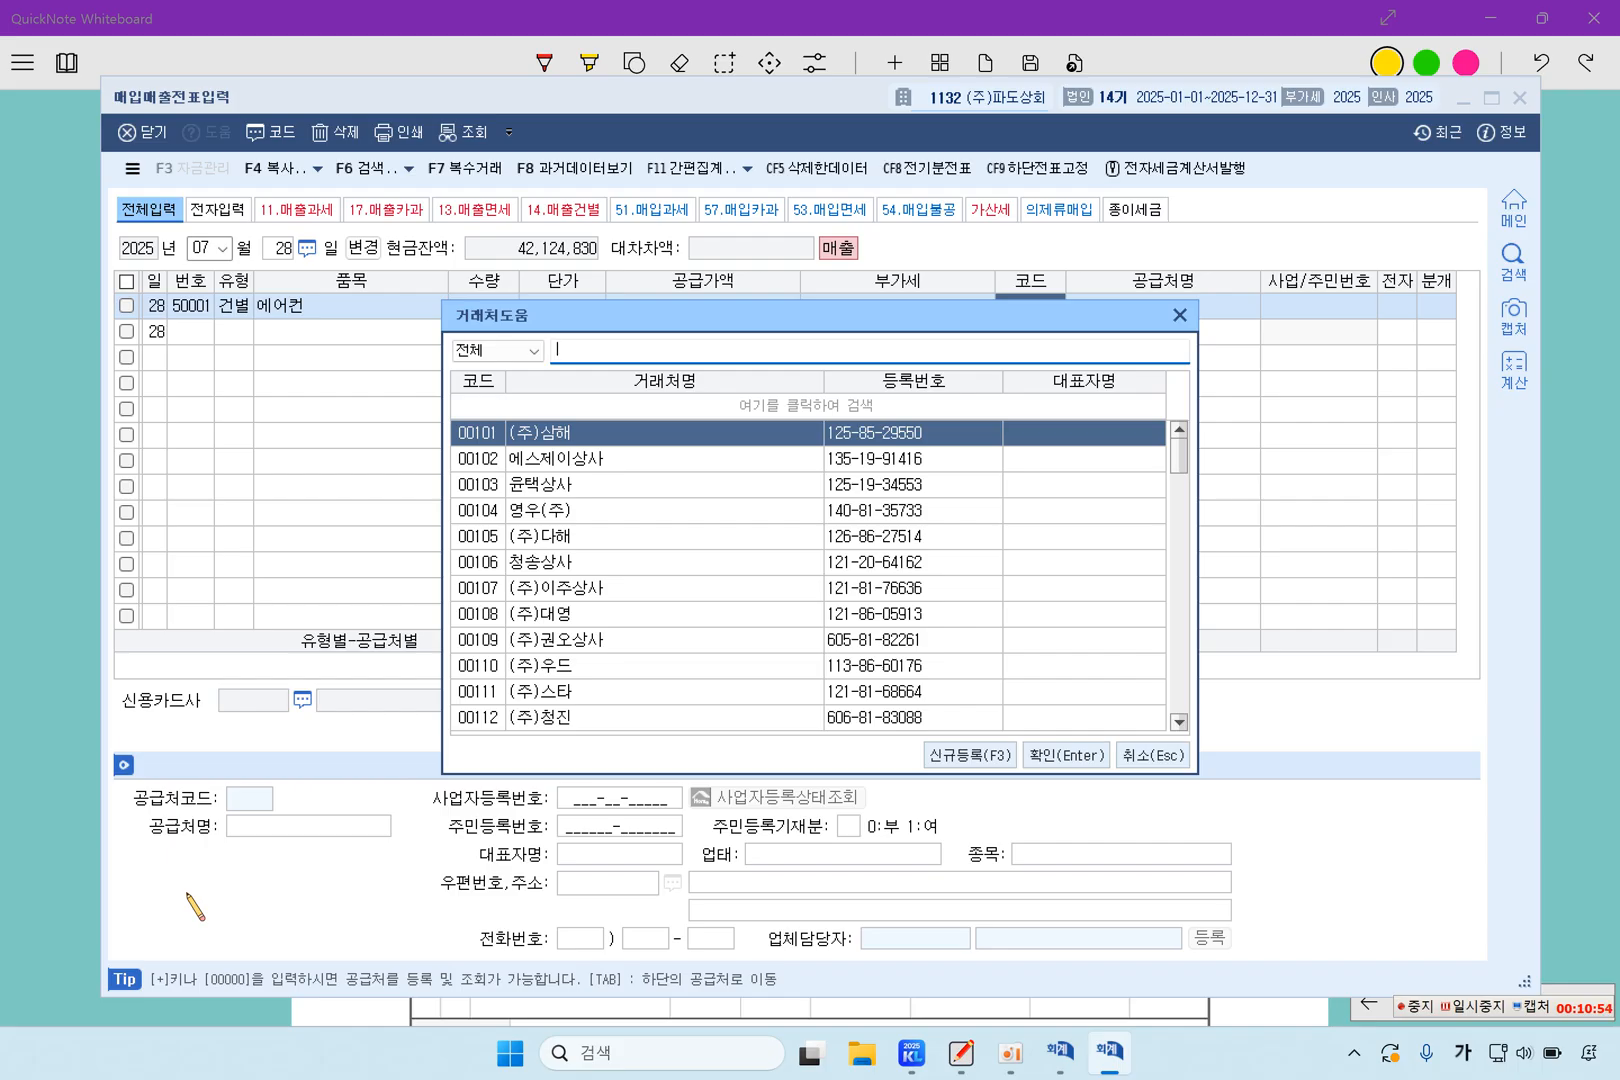
{"action": "key", "text": "Escape"}
{"action": "key", "text": "Return"}
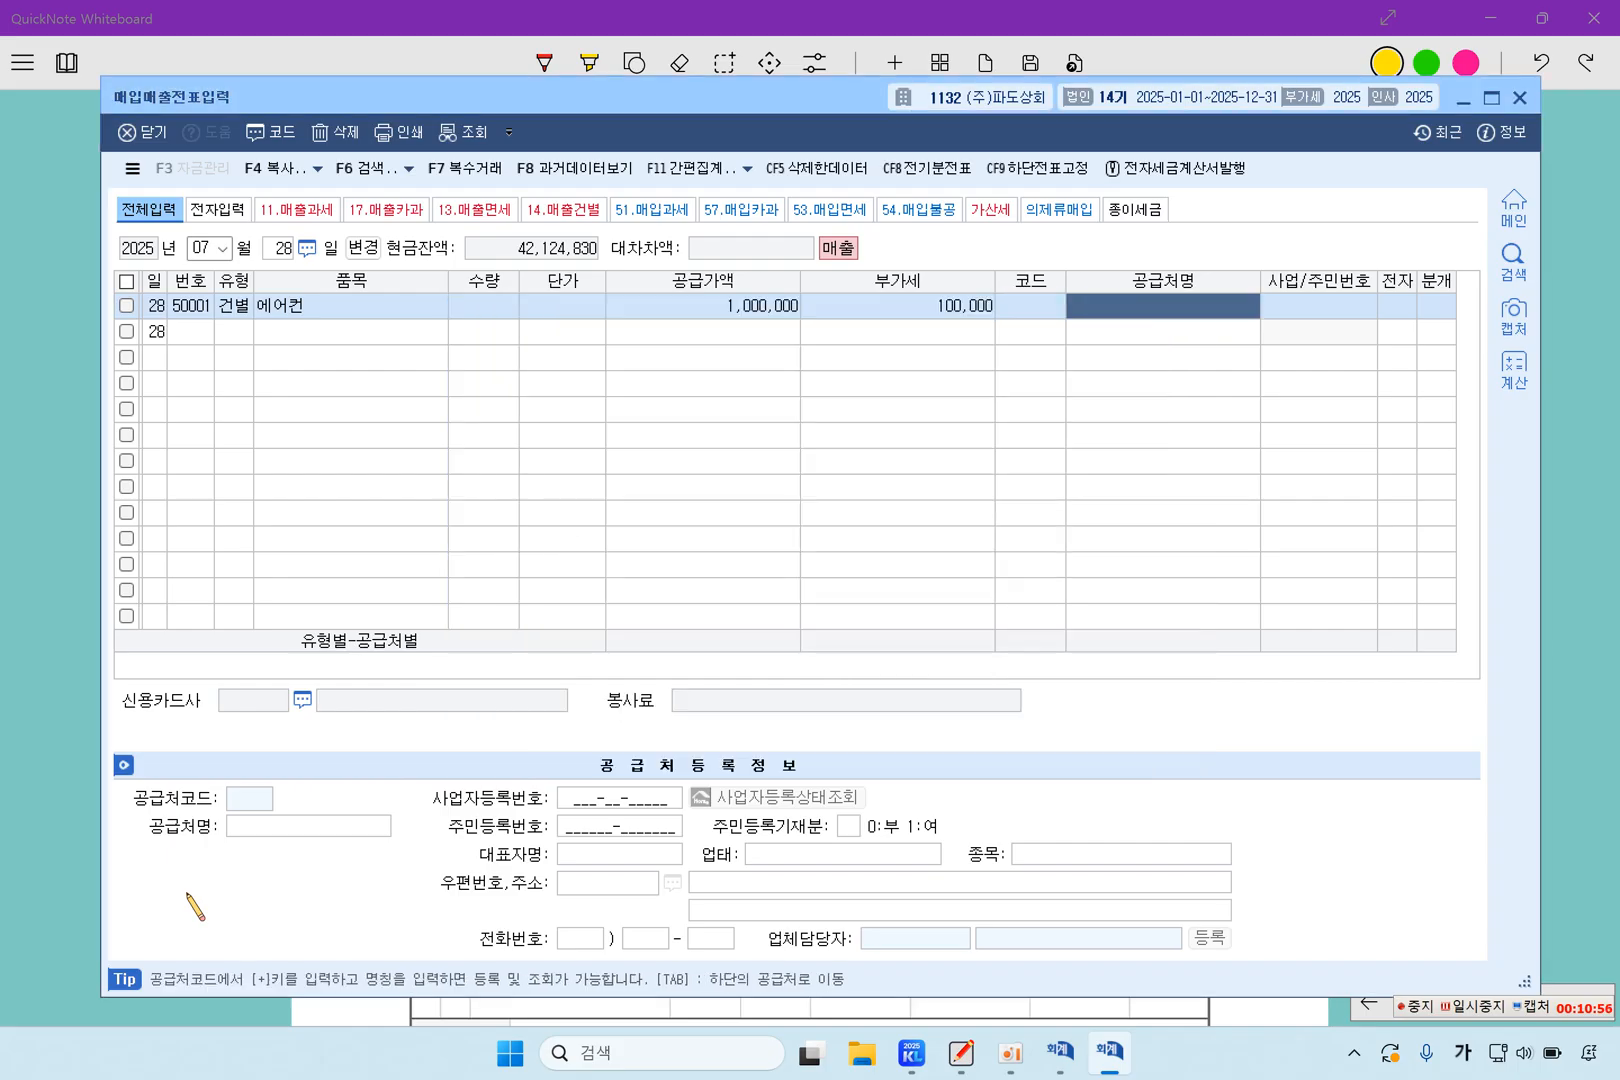
{"action": "key", "text": "Return"}
{"action": "type", "text": "3"}
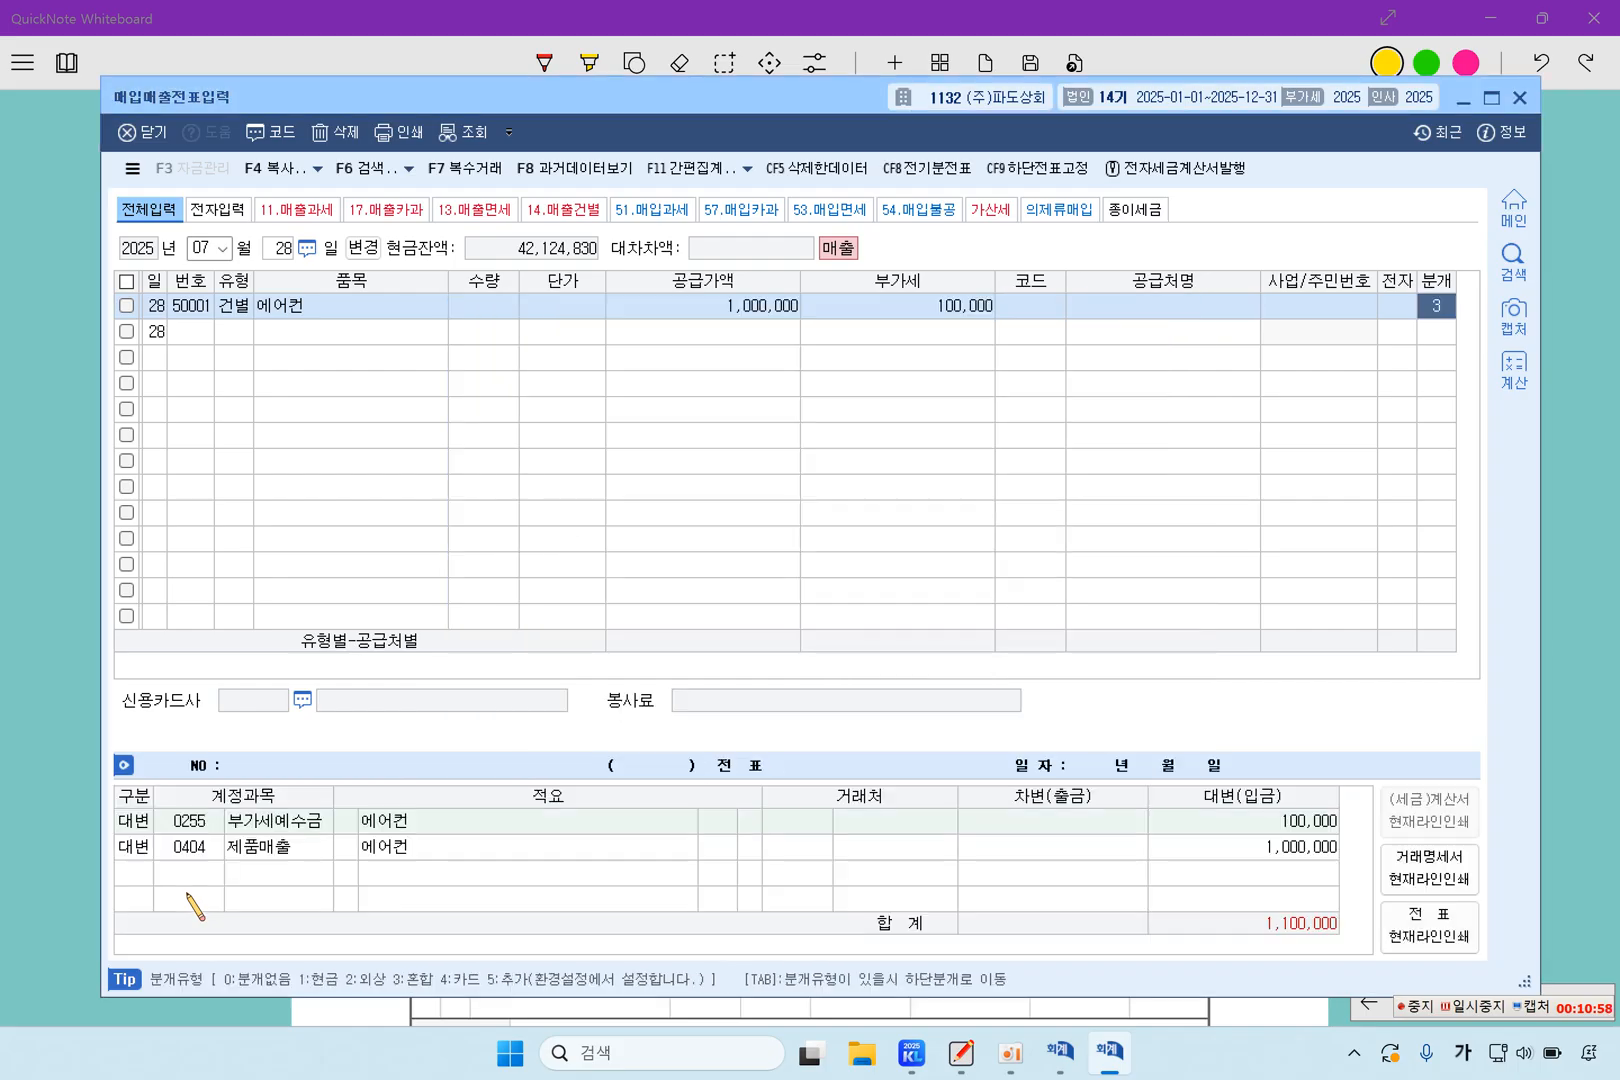
{"action": "type", "text": "비품"}
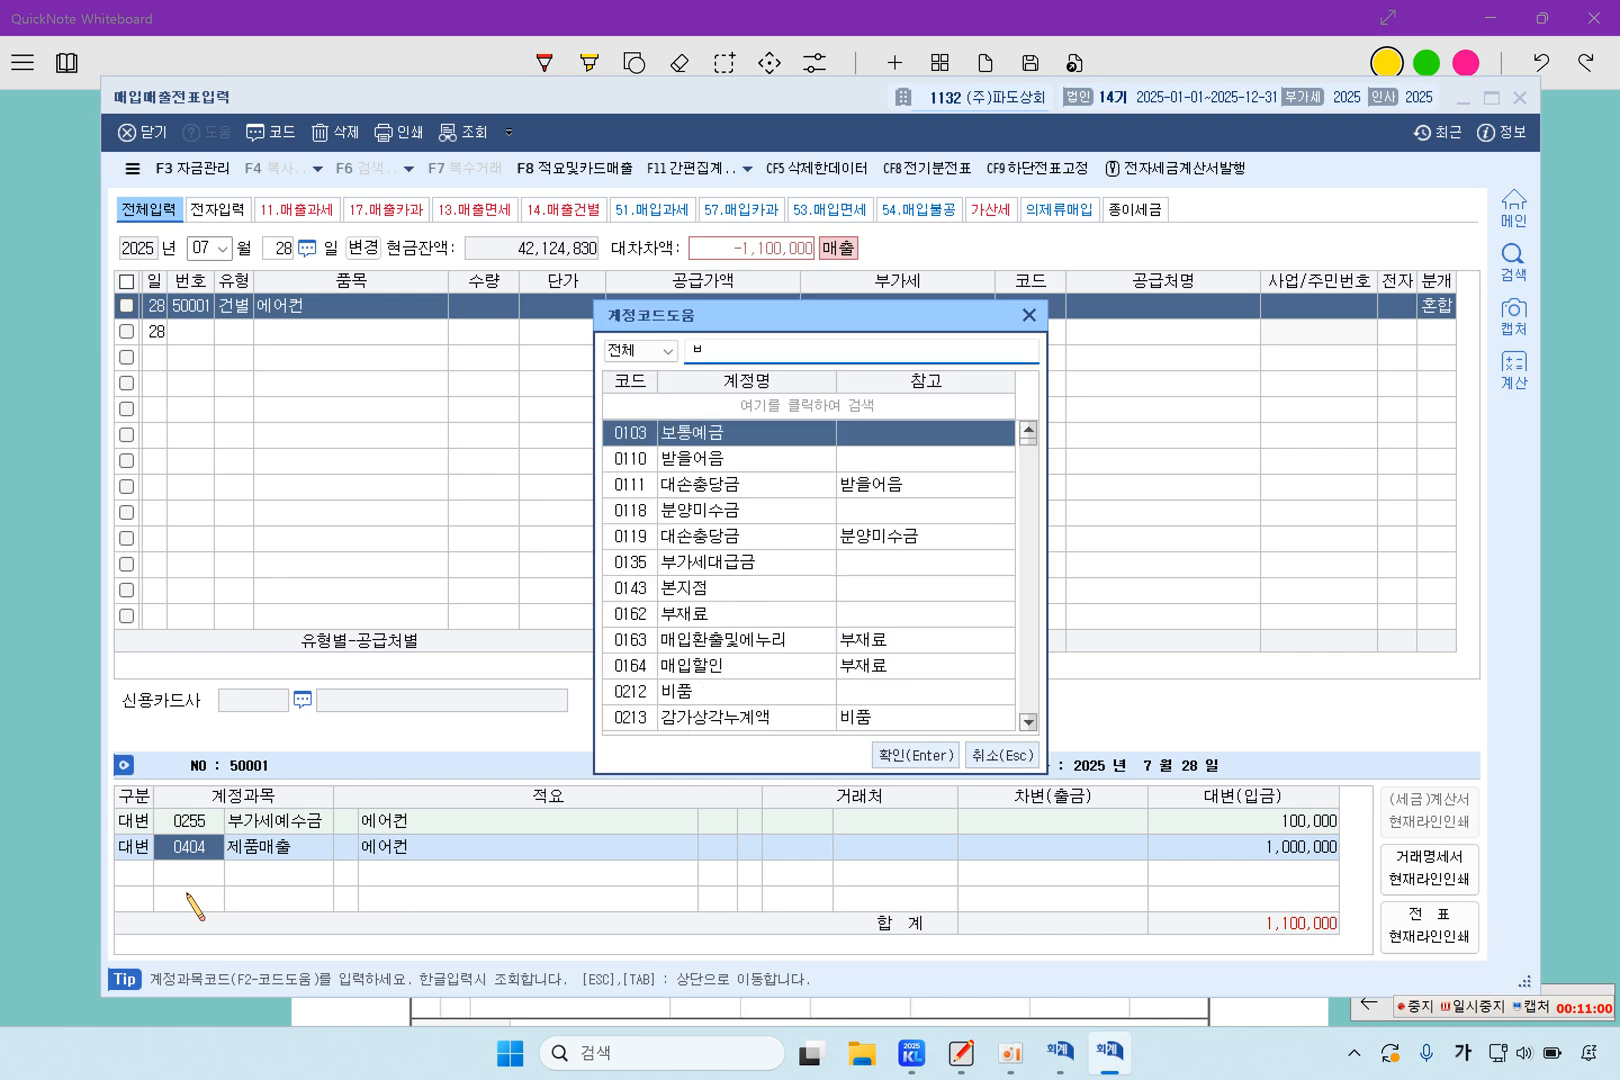
Replace the 제품매출 credit account with 0212 비품 and set its amount to 2,500,000
{"action": "key", "text": "Return"}
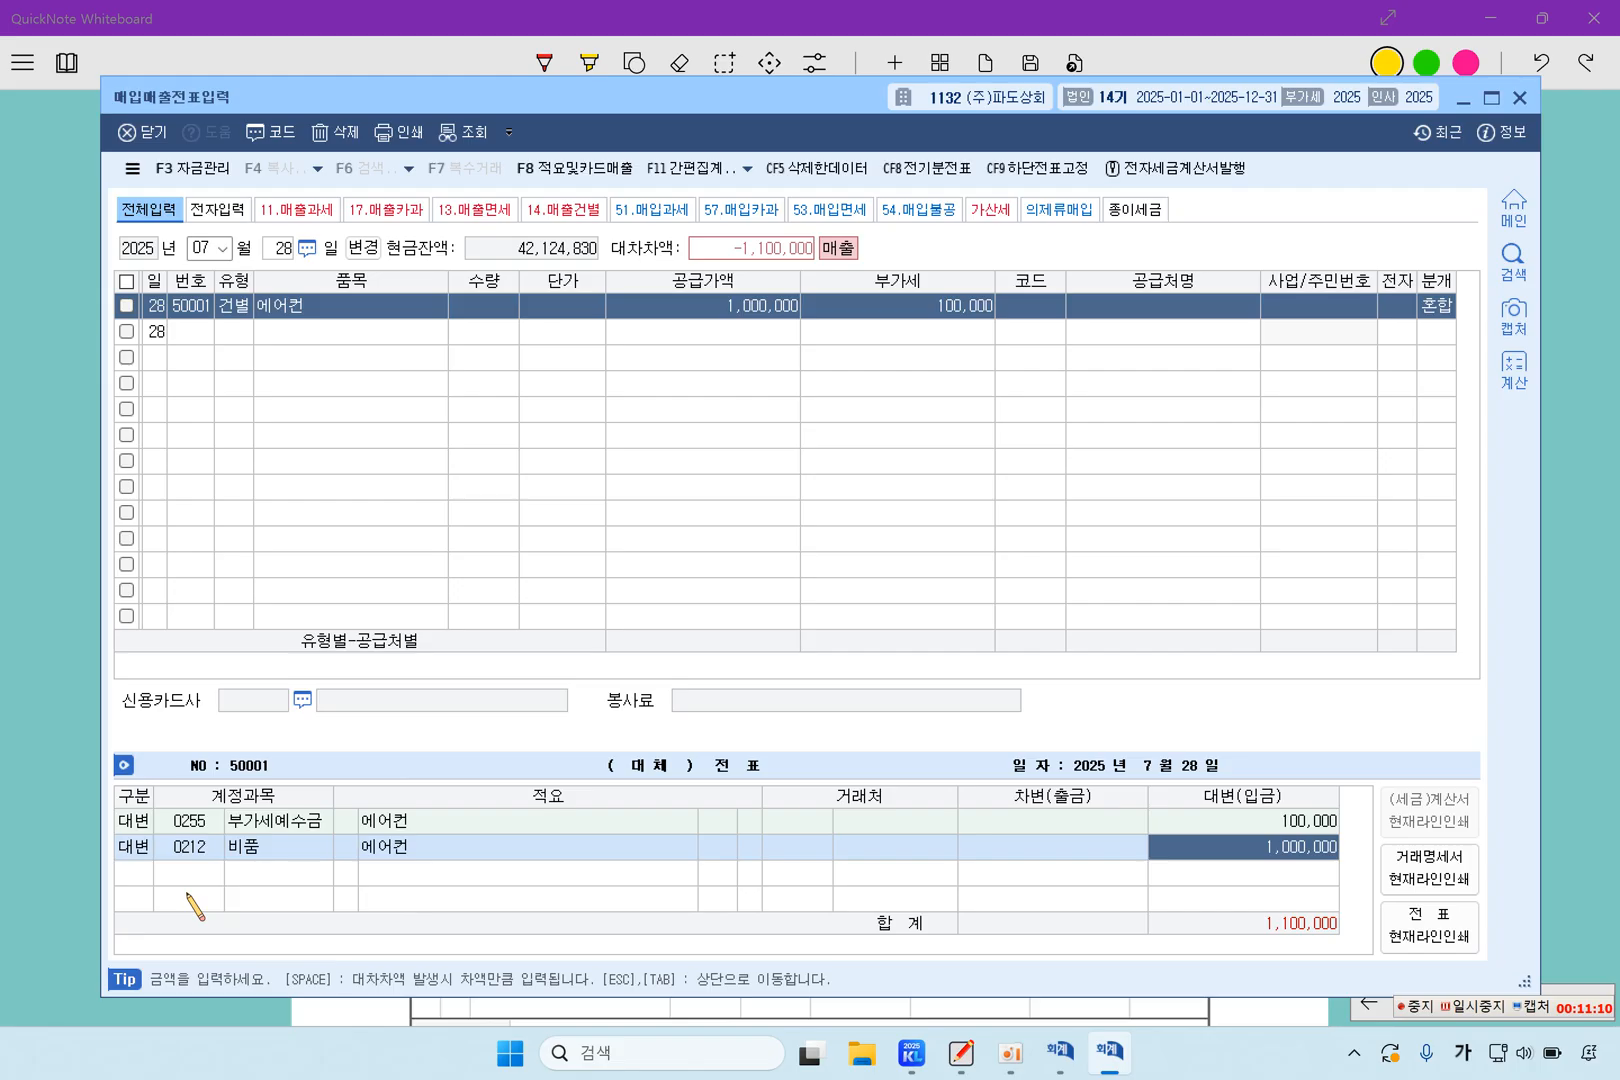
{"action": "type", "text": "2500000"}
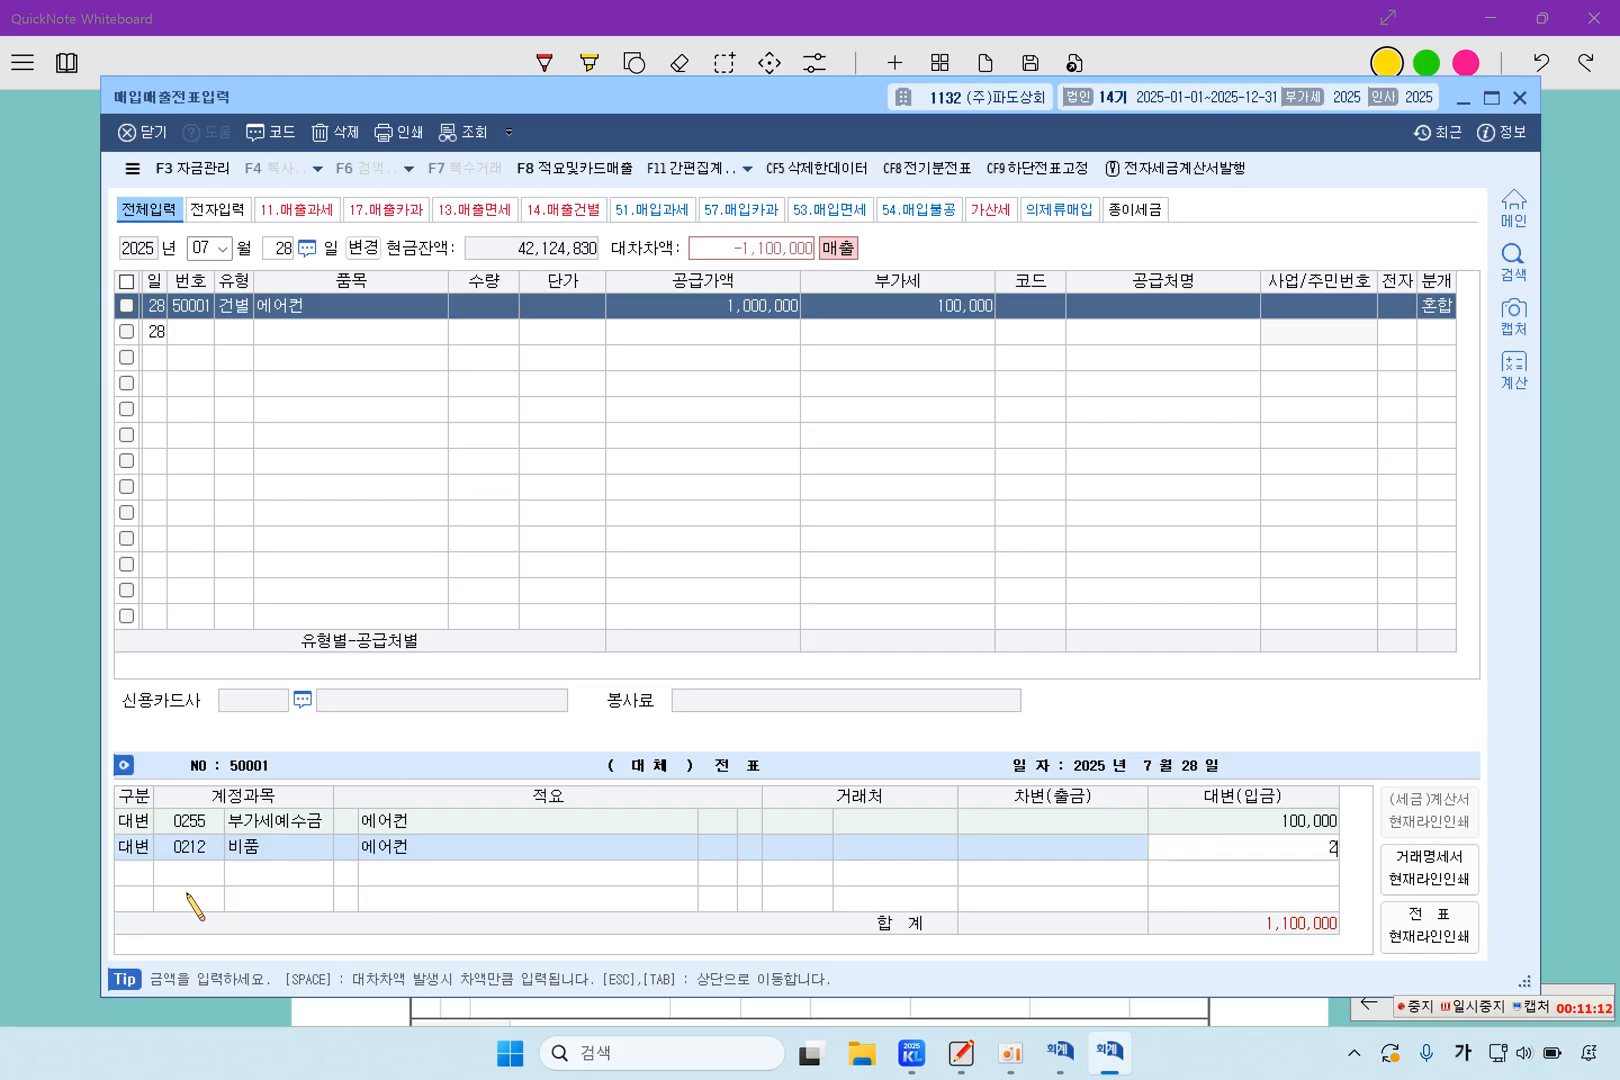
{"action": "key", "text": "Return"}
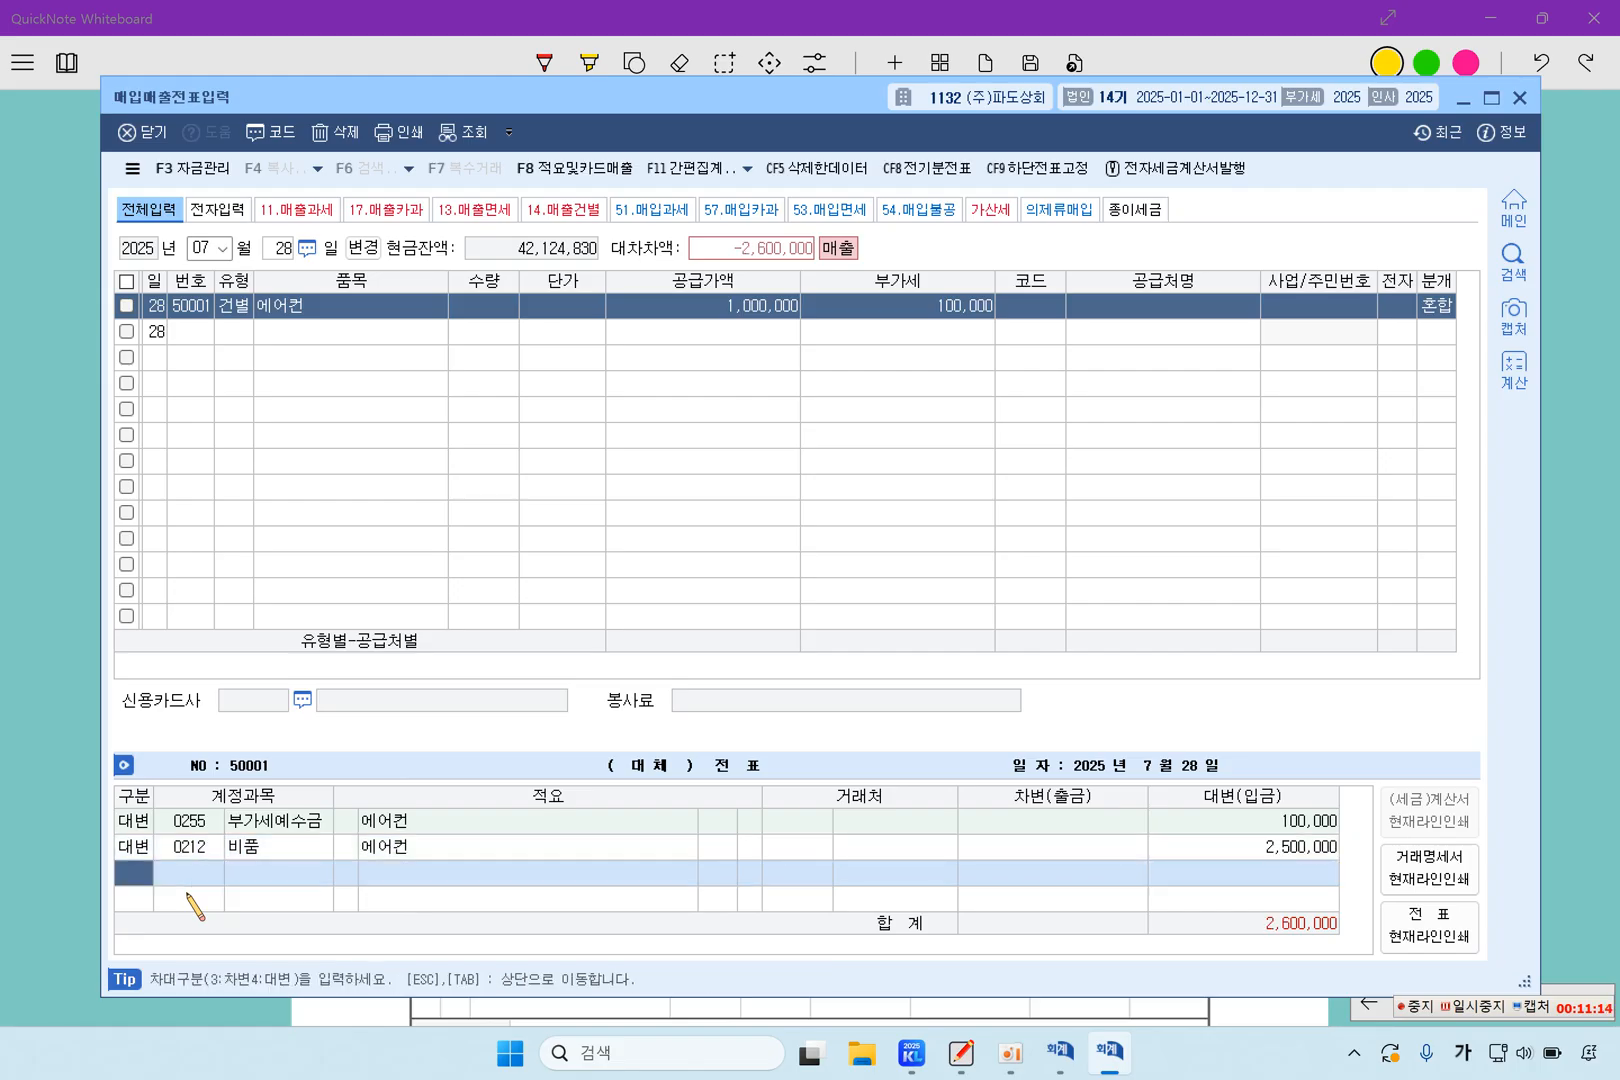
Add a debit entry for 0213 감가상각누계액 with an amount of 1,500,000
{"action": "type", "text": "3"}
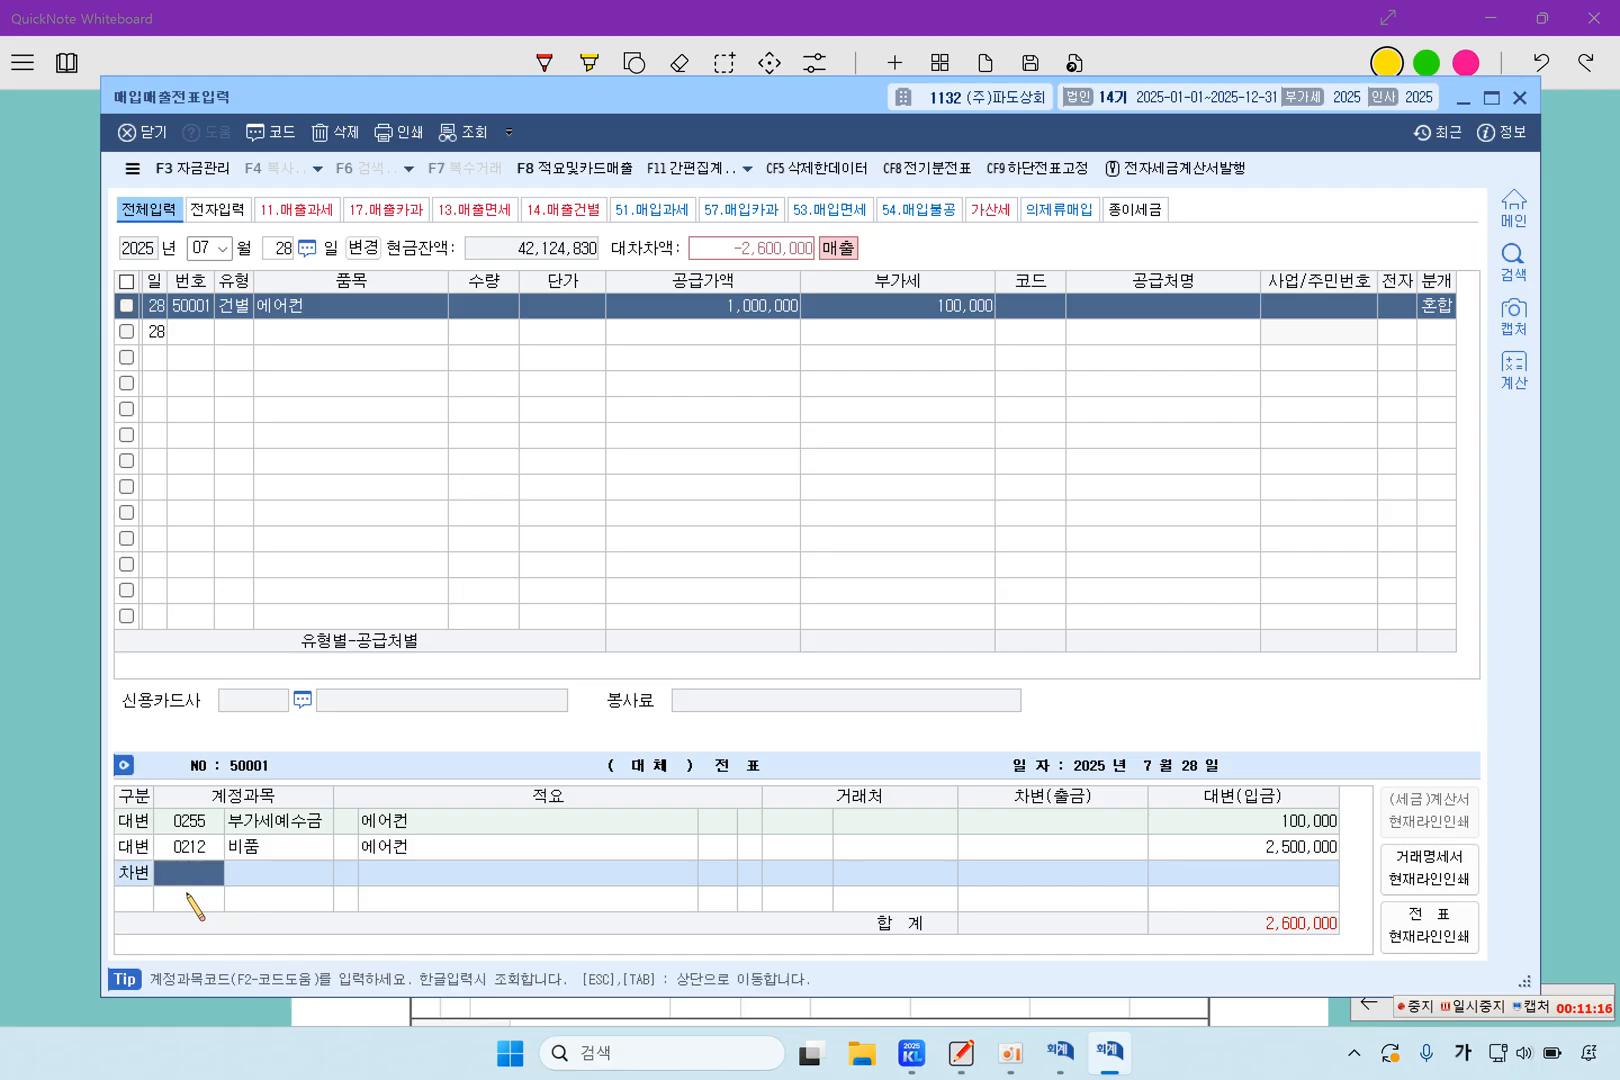
{"action": "type", "text": "0213"}
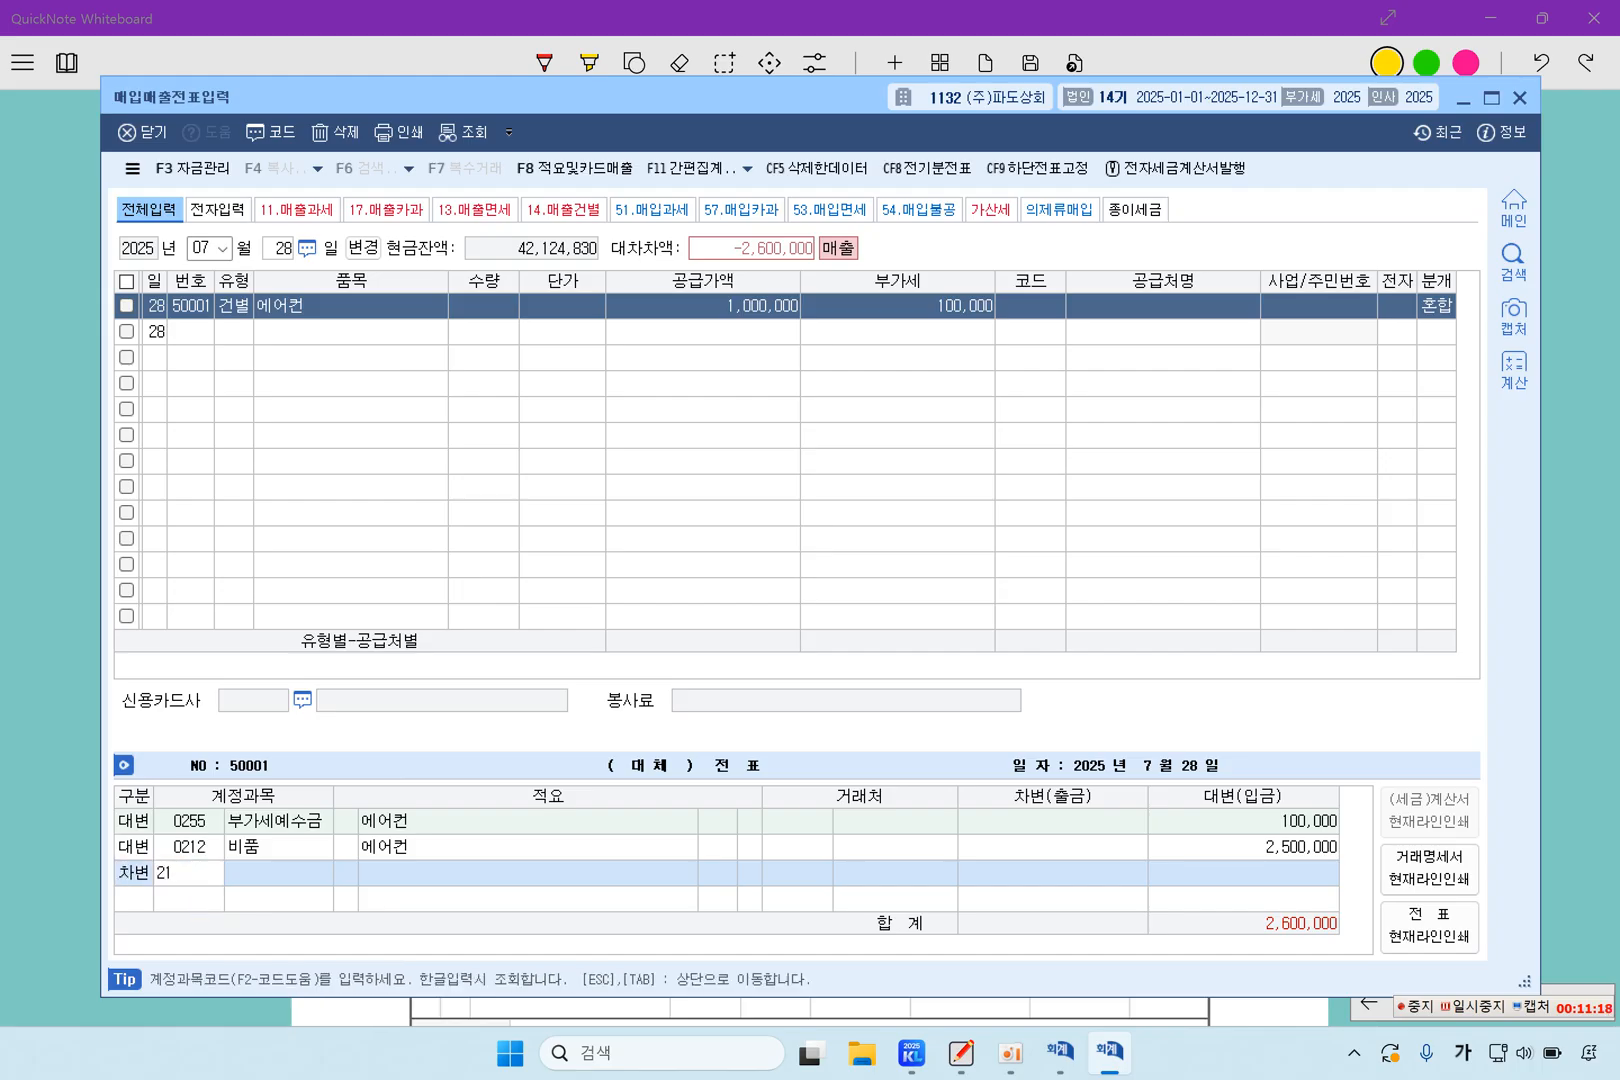
{"action": "key", "text": "Return"}
{"action": "key", "text": "Left"}
{"action": "key", "text": "Left"}
{"action": "key", "text": "Left"}
{"action": "key", "text": "Left"}
{"action": "key", "text": "Left"}
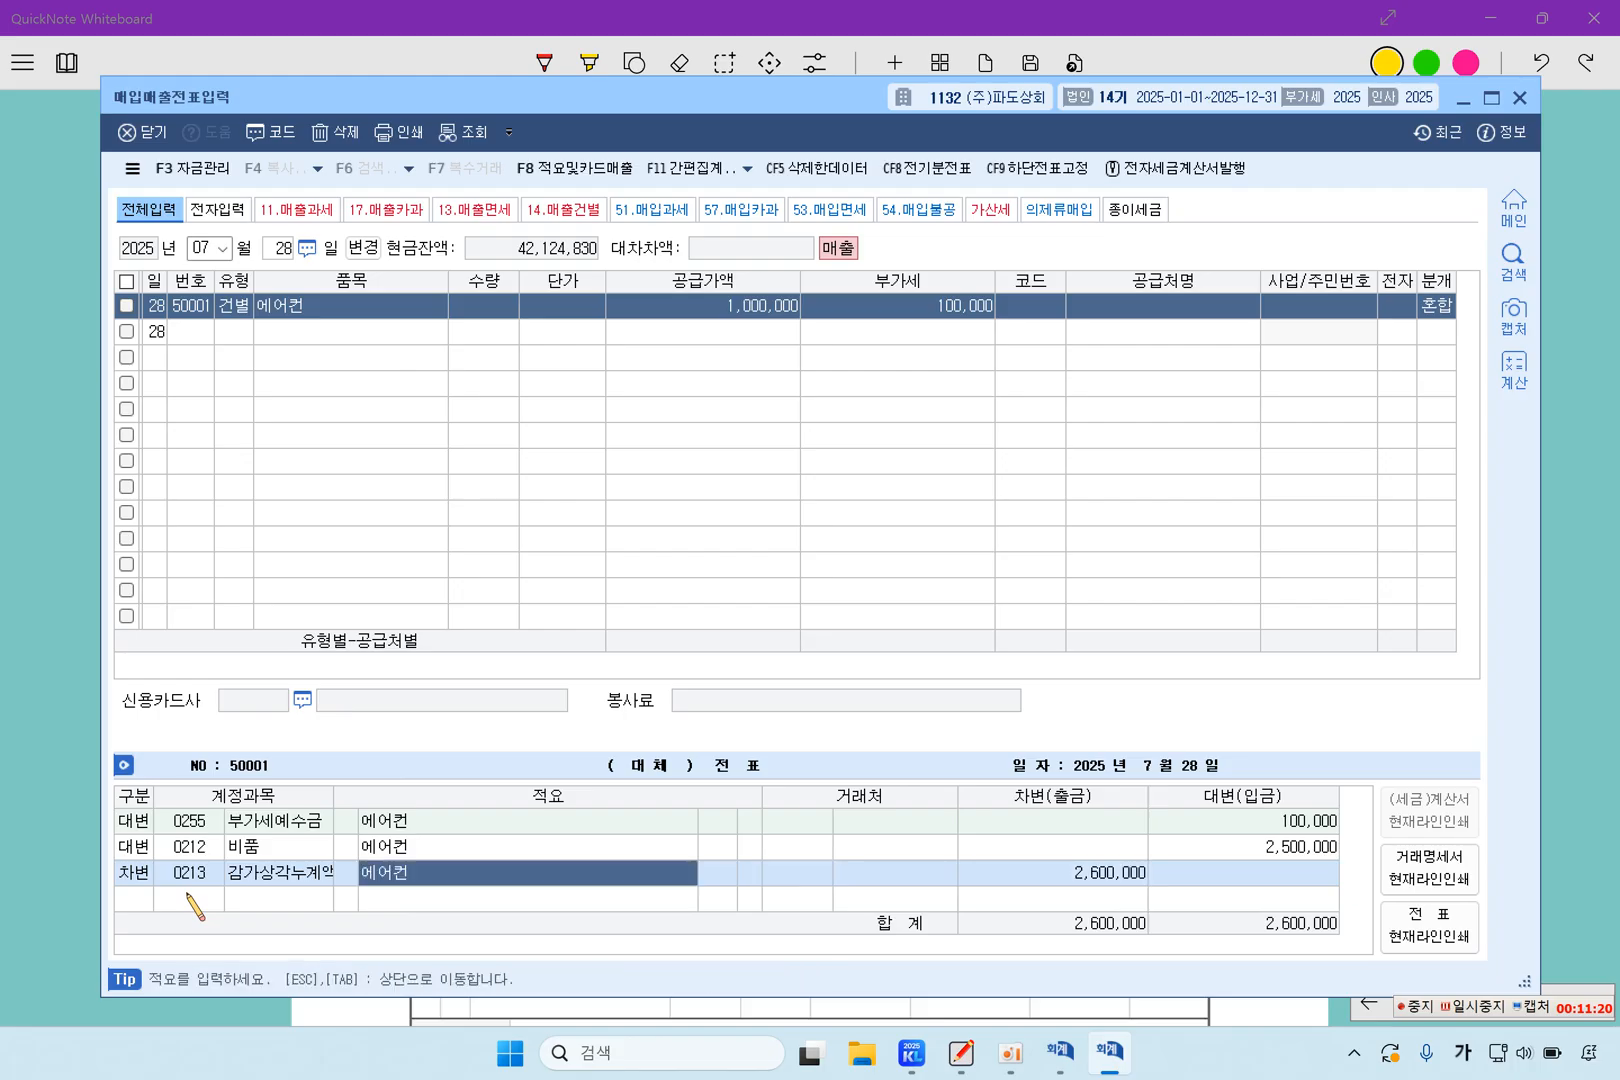
{"action": "key", "text": "Up"}
{"action": "key", "text": "Down"}
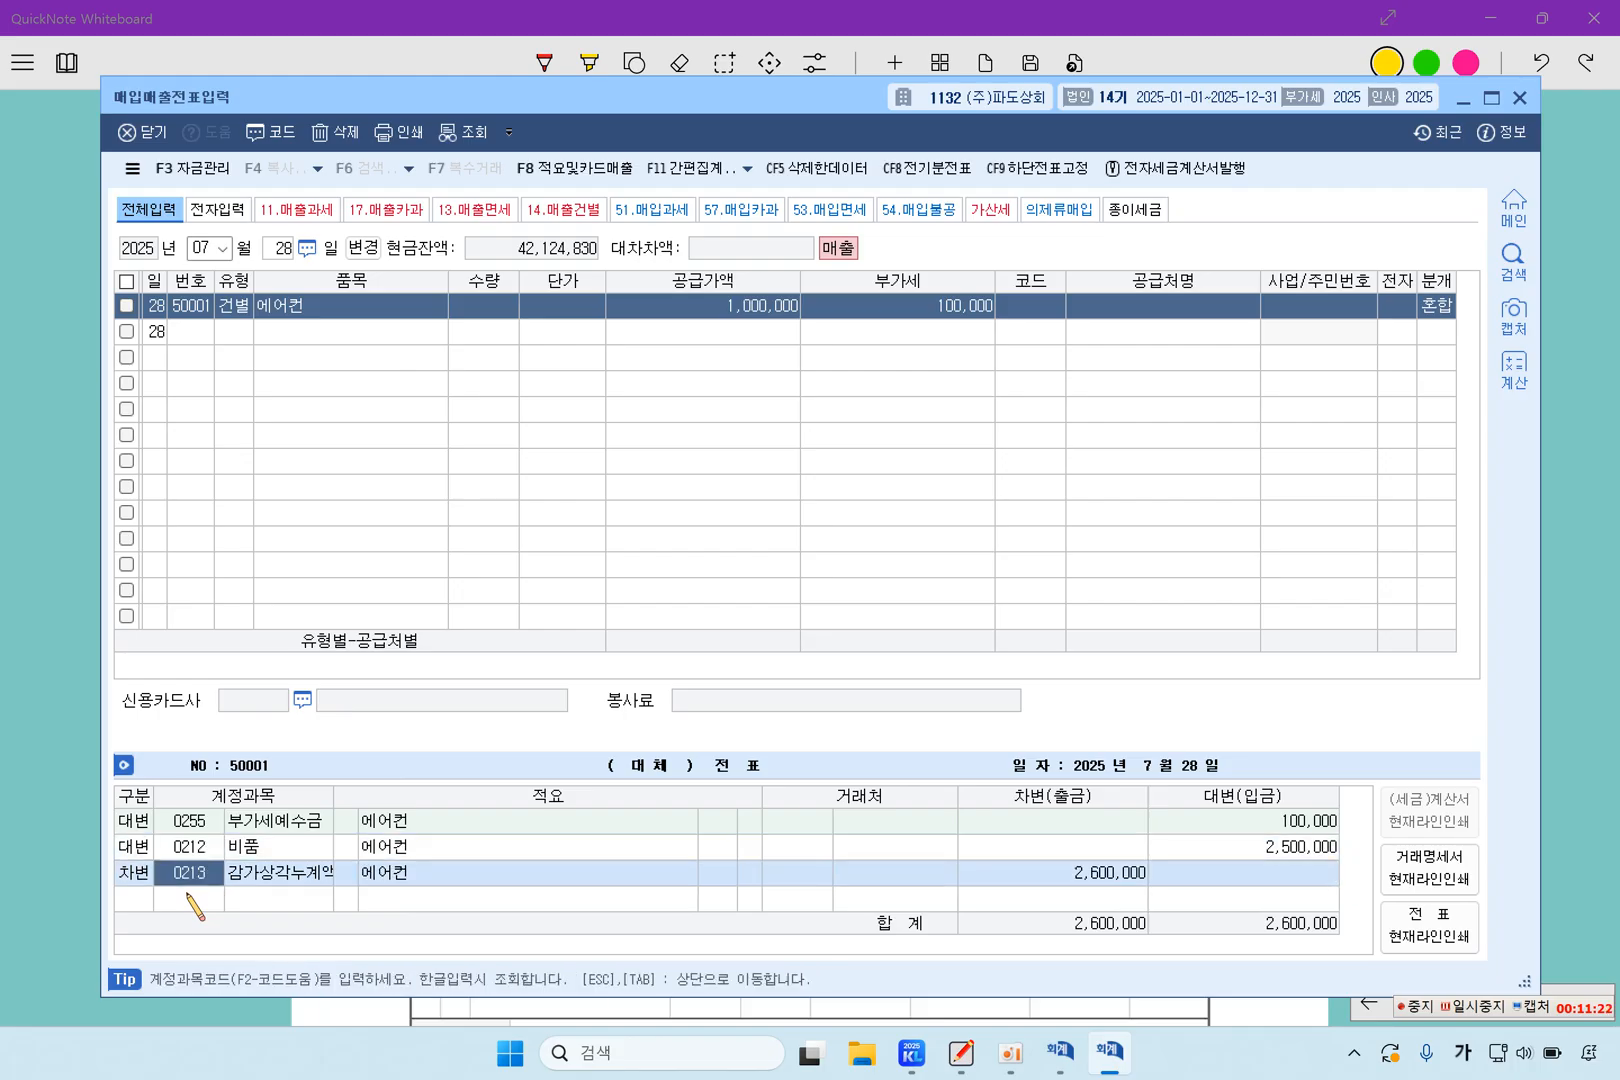
{"action": "key", "text": "Return"}
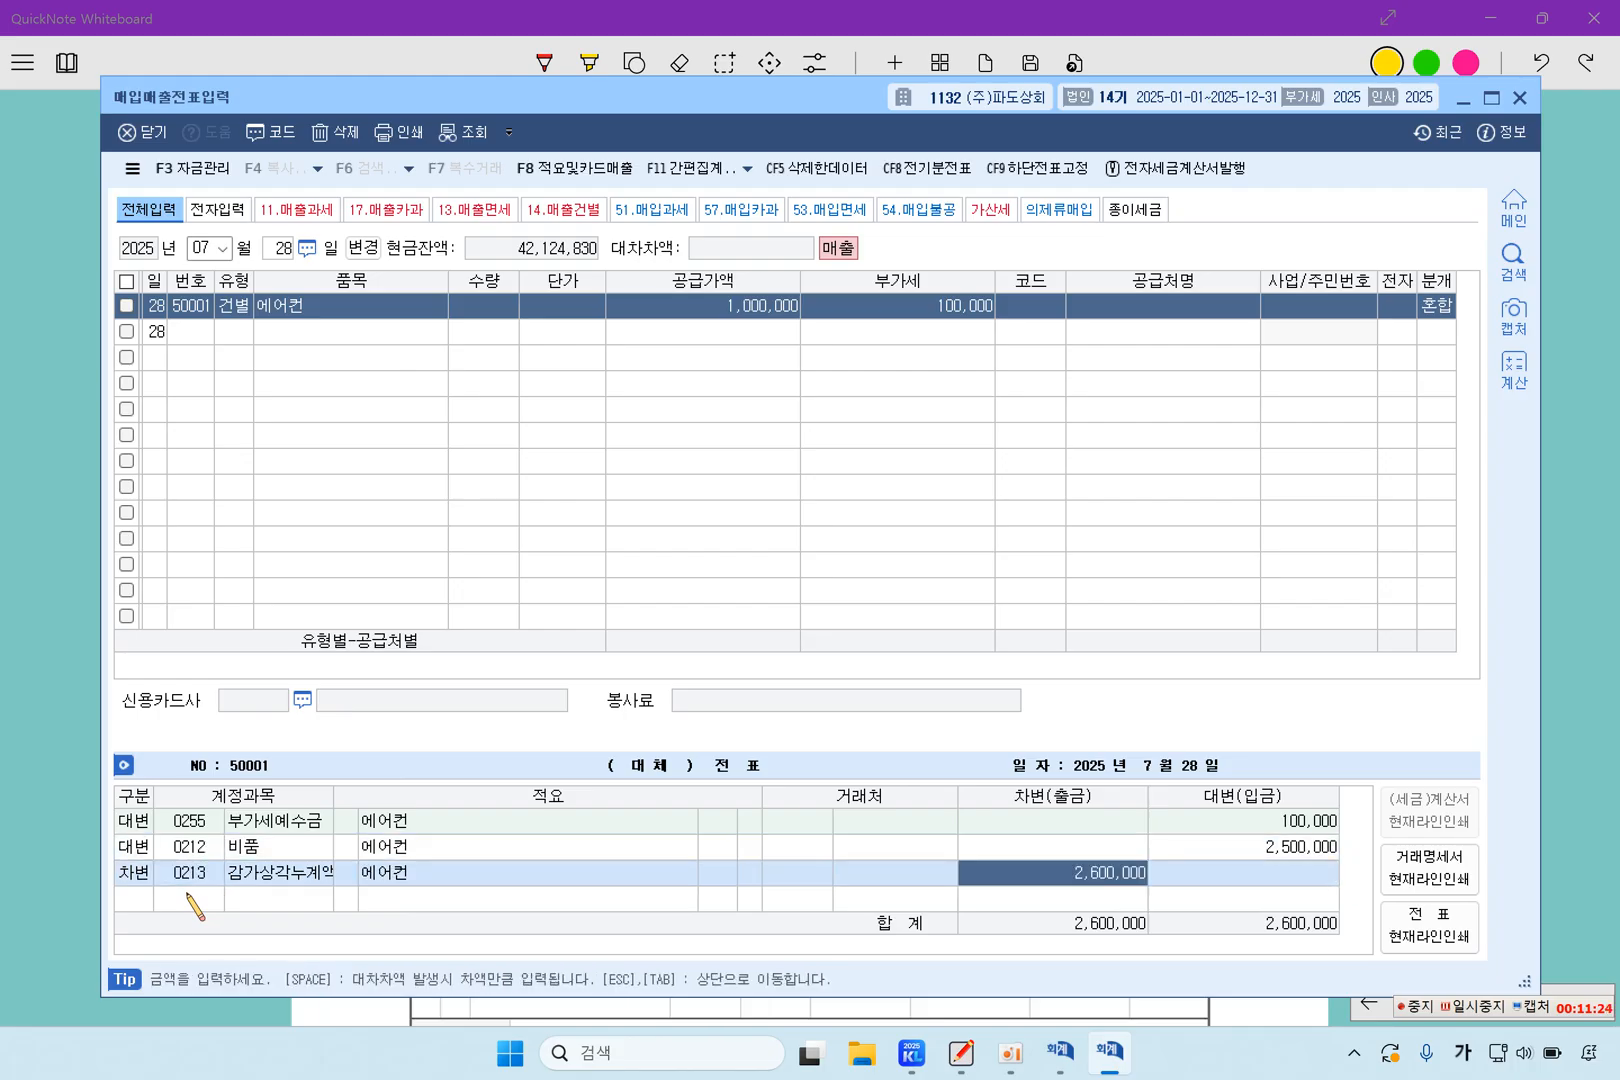
{"action": "type", "text": "1500000"}
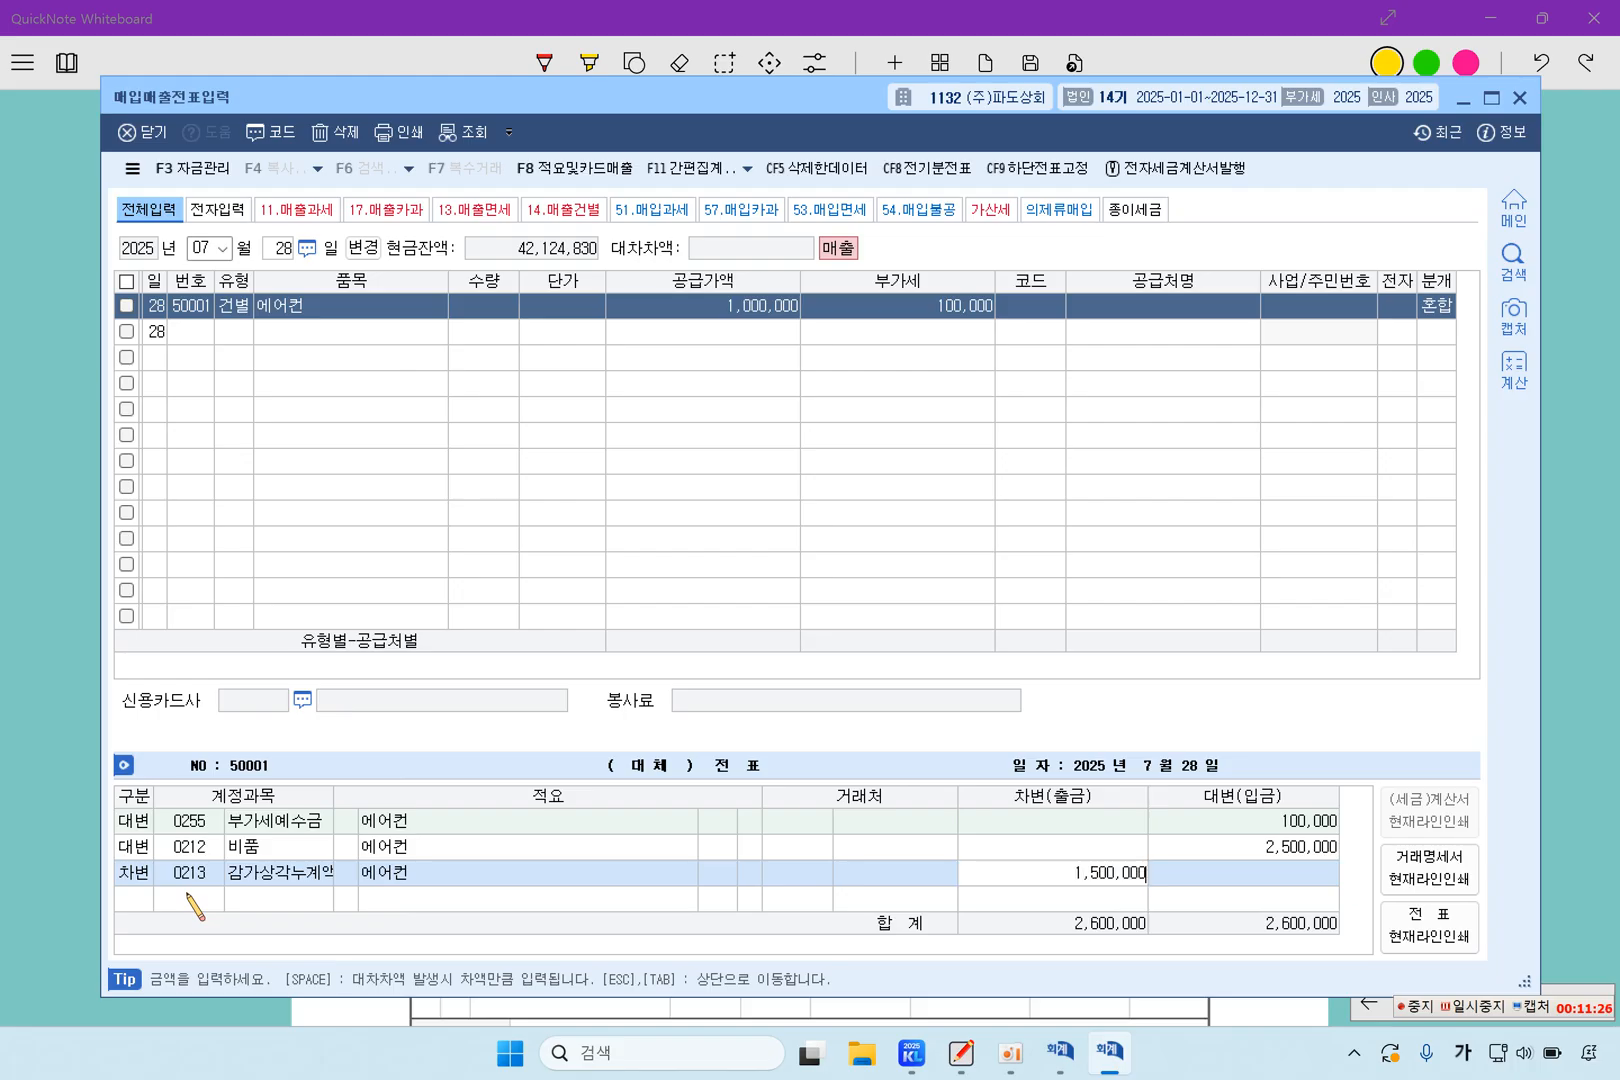
{"action": "key", "text": "Return"}
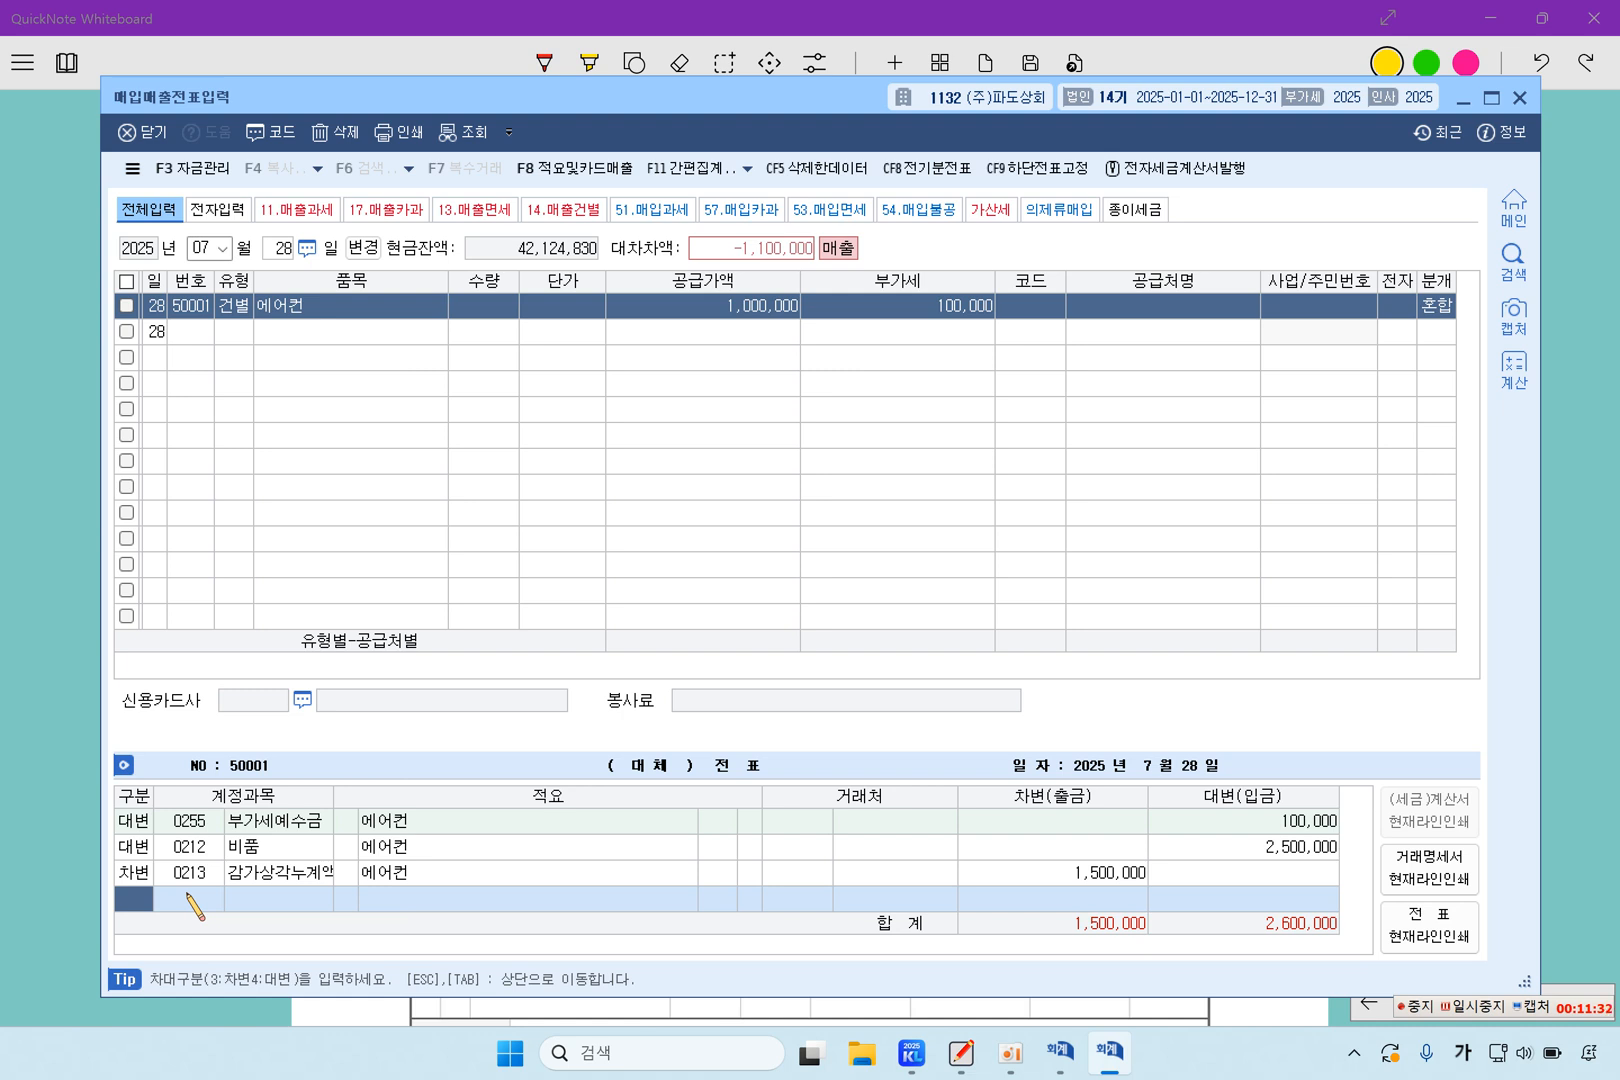
Add a debit entry for 0103 보통예금 with an amount of 1,100,000
{"action": "type", "text": "3103"}
{"action": "key", "text": "Return"}
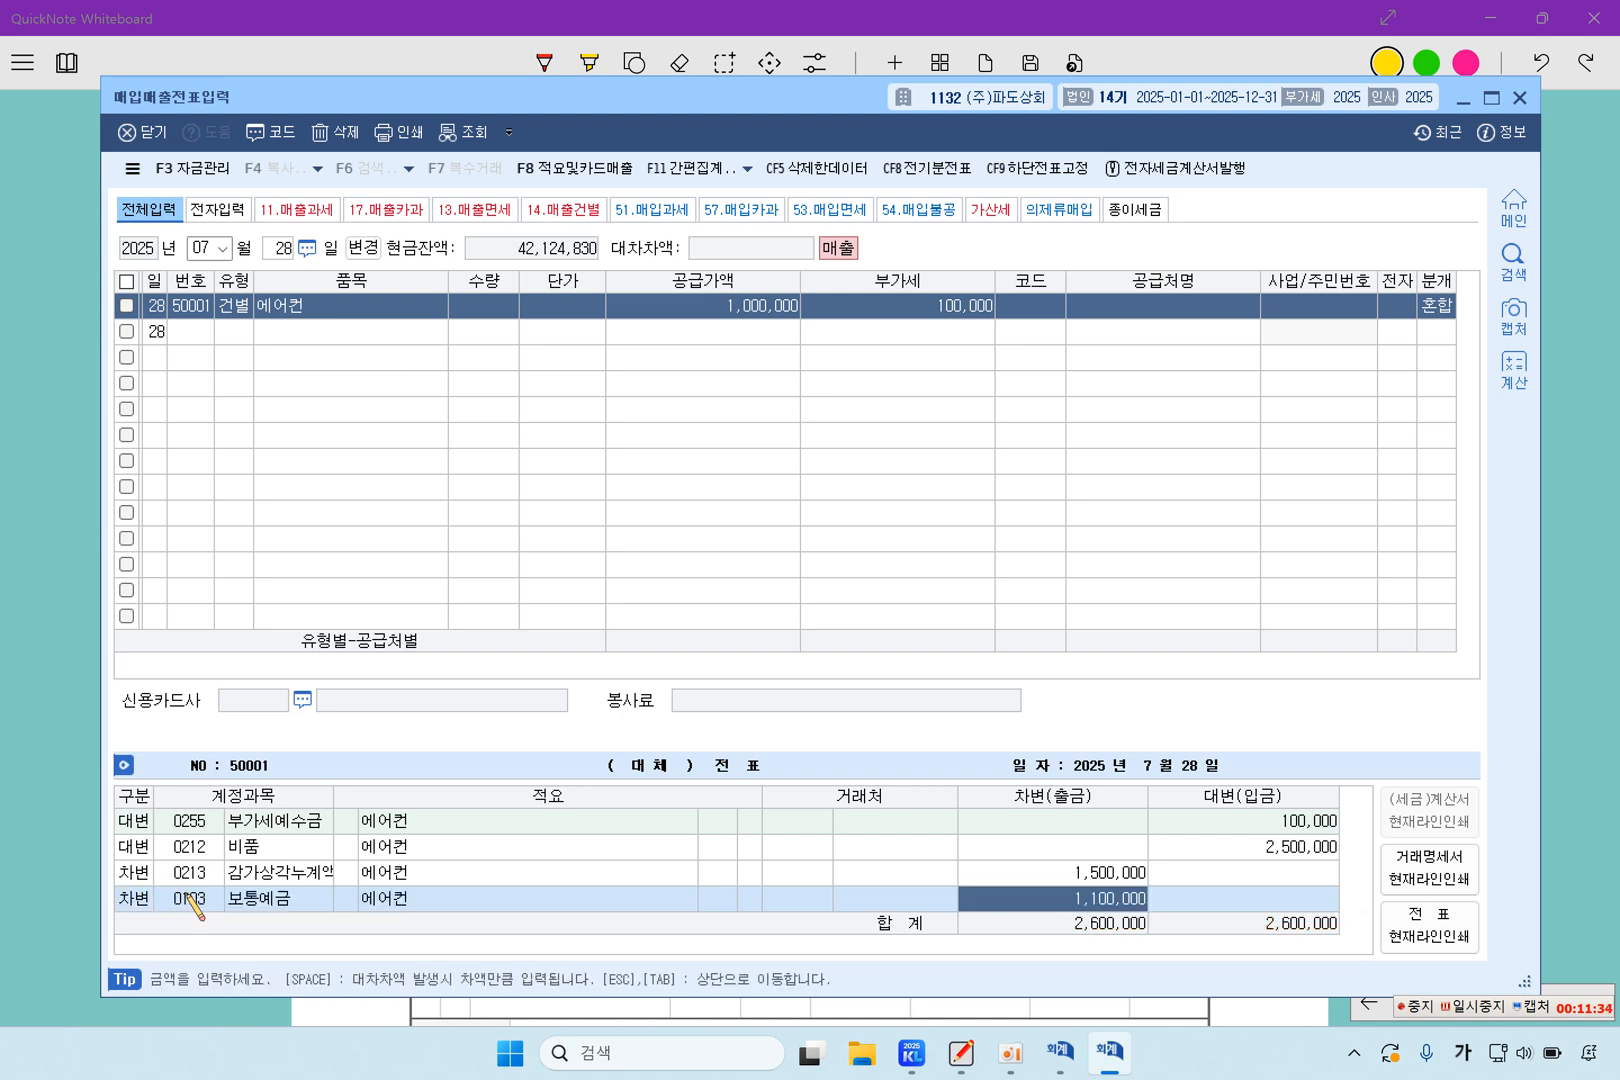
{"action": "type", "text": "1100000"}
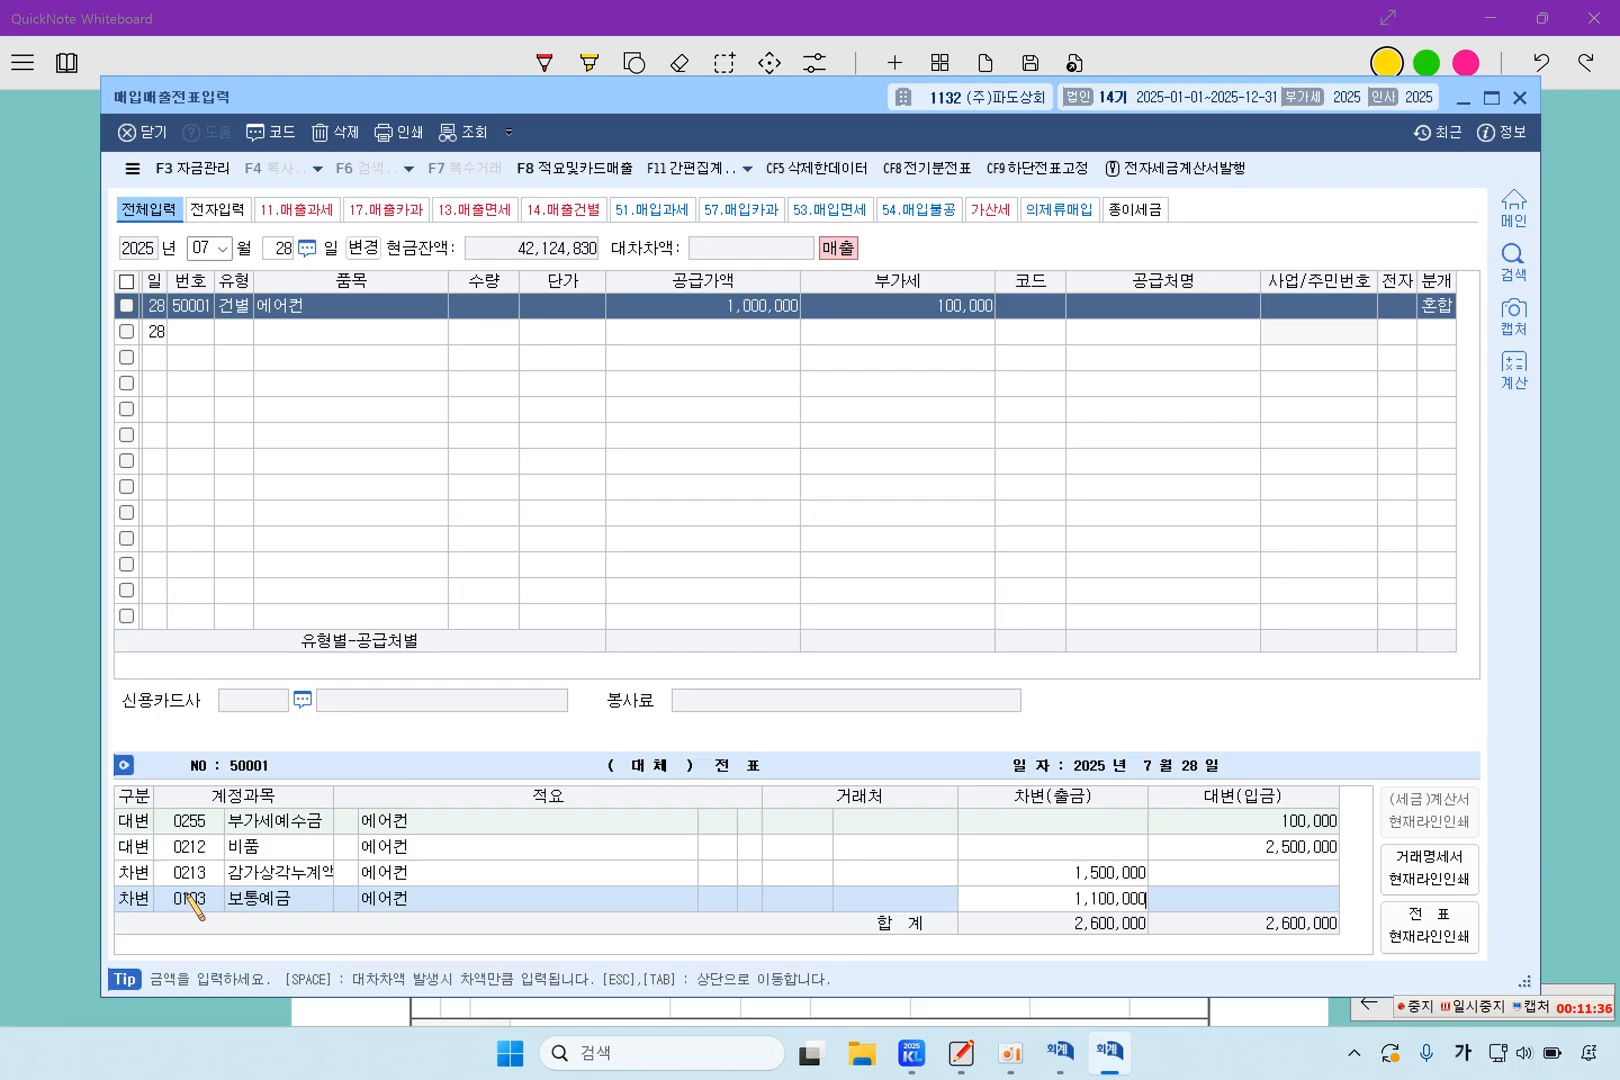
{"action": "key", "text": "Return"}
Review the July 28 에어컨 sales line and check each debit and credit amount of its journal entries
{"action": "key", "text": "Up"}
{"action": "key", "text": "Return"}
{"action": "key", "text": "Return"}
{"action": "key", "text": "Return"}
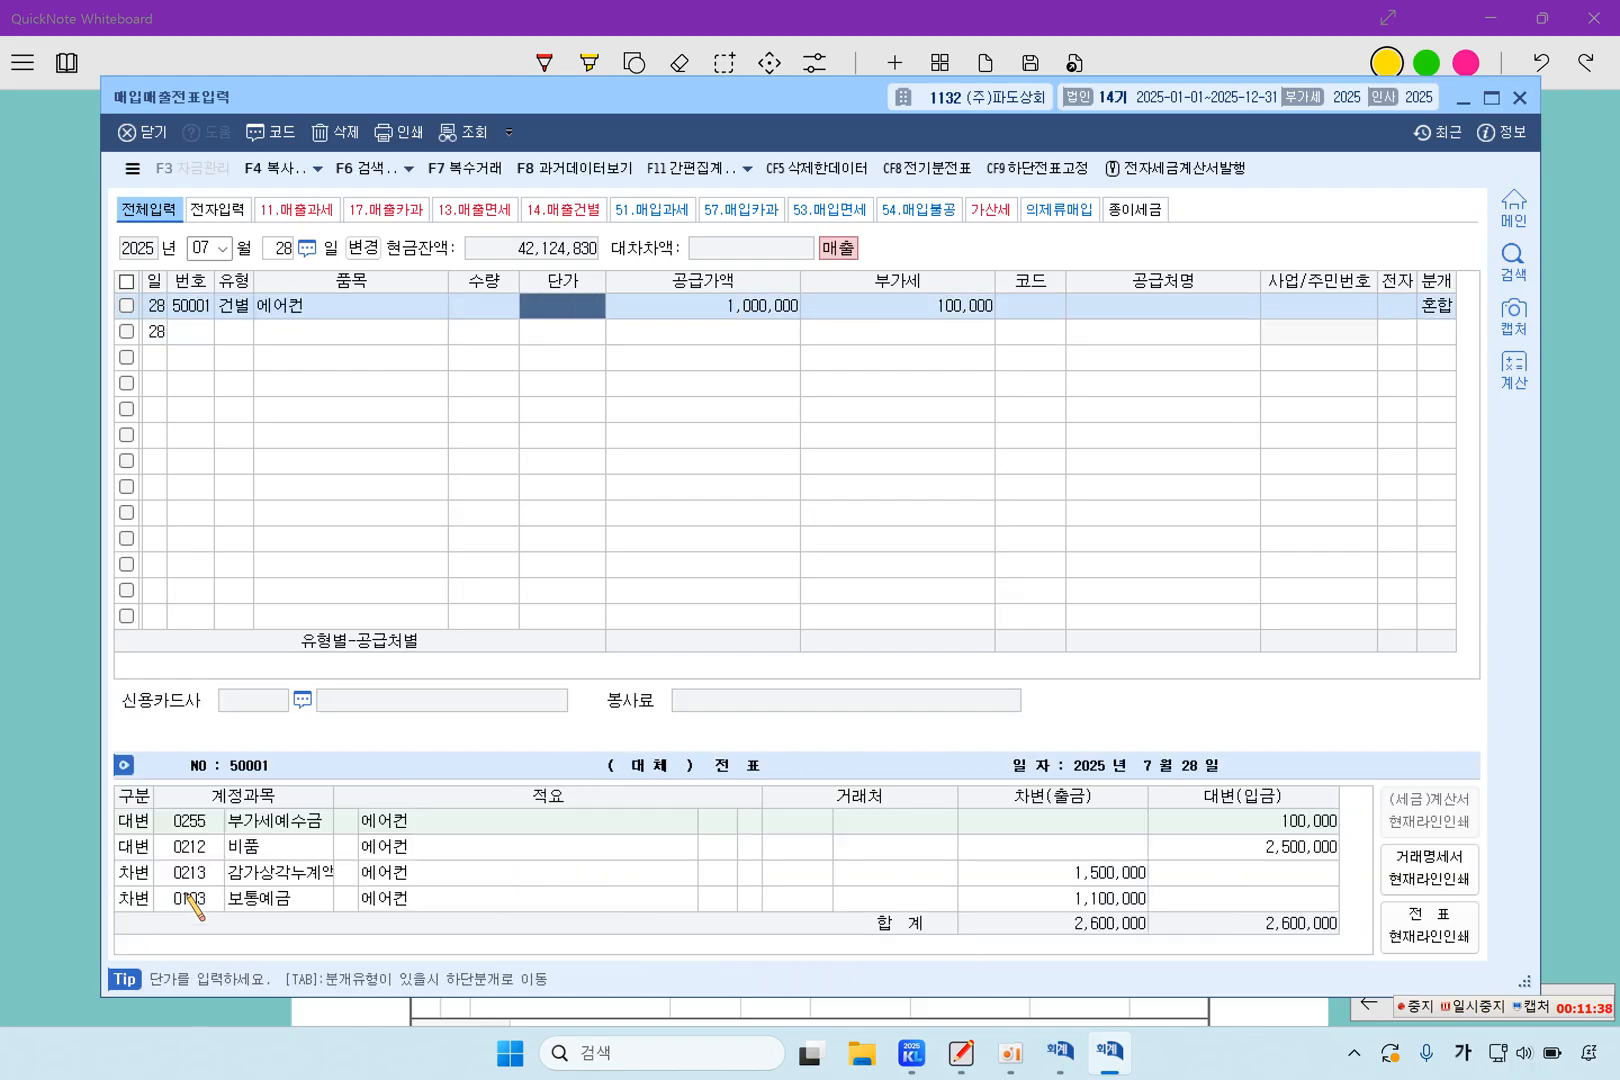
{"action": "key", "text": "Return"}
{"action": "key", "text": "Return"}
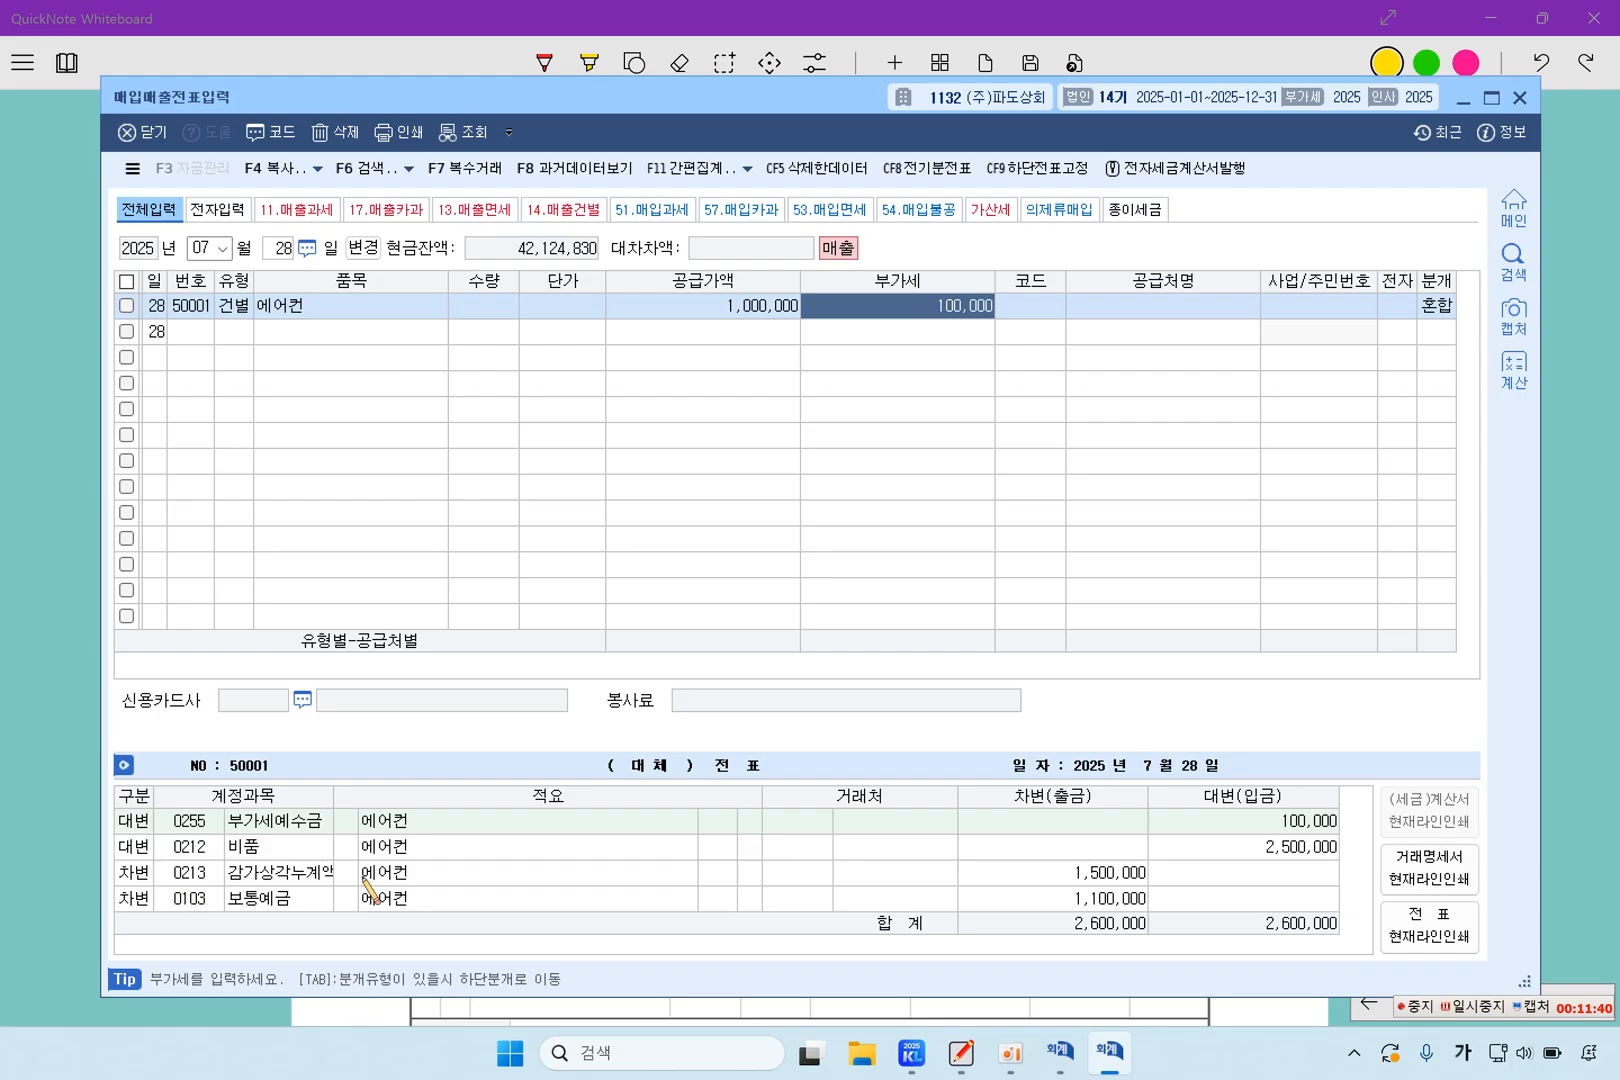
{"action": "left_click", "coordinate": [1200, 850]}
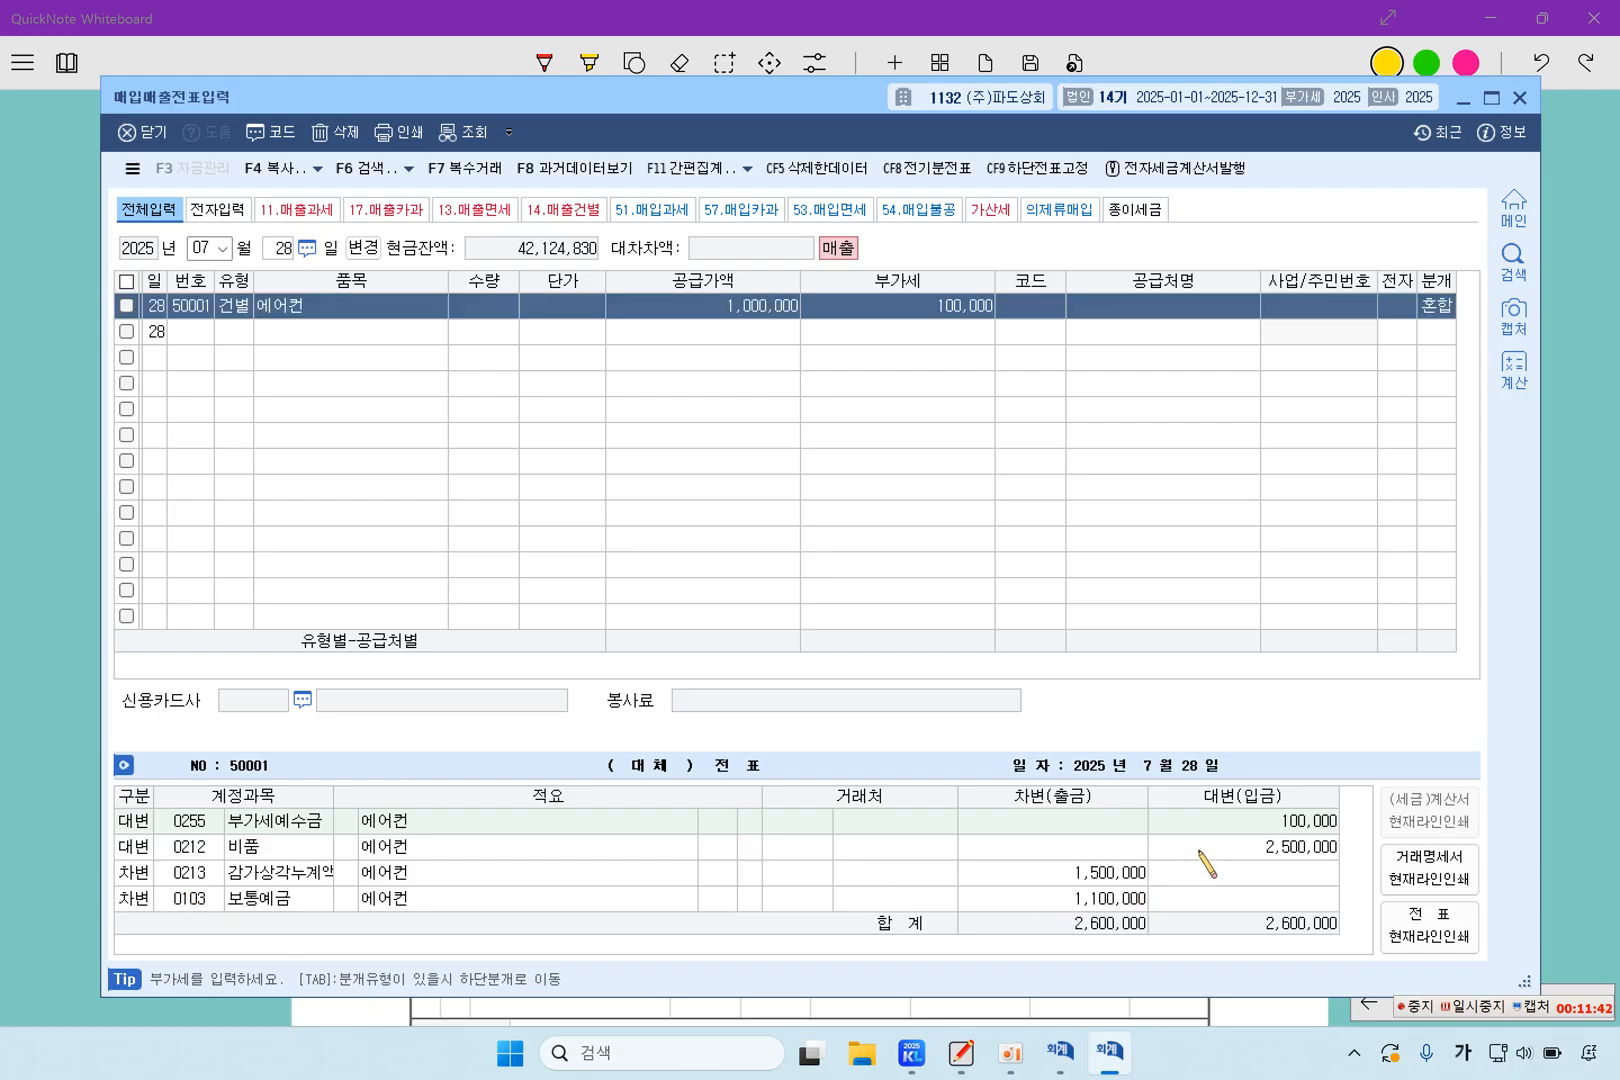
{"action": "left_click", "coordinate": [1102, 878]}
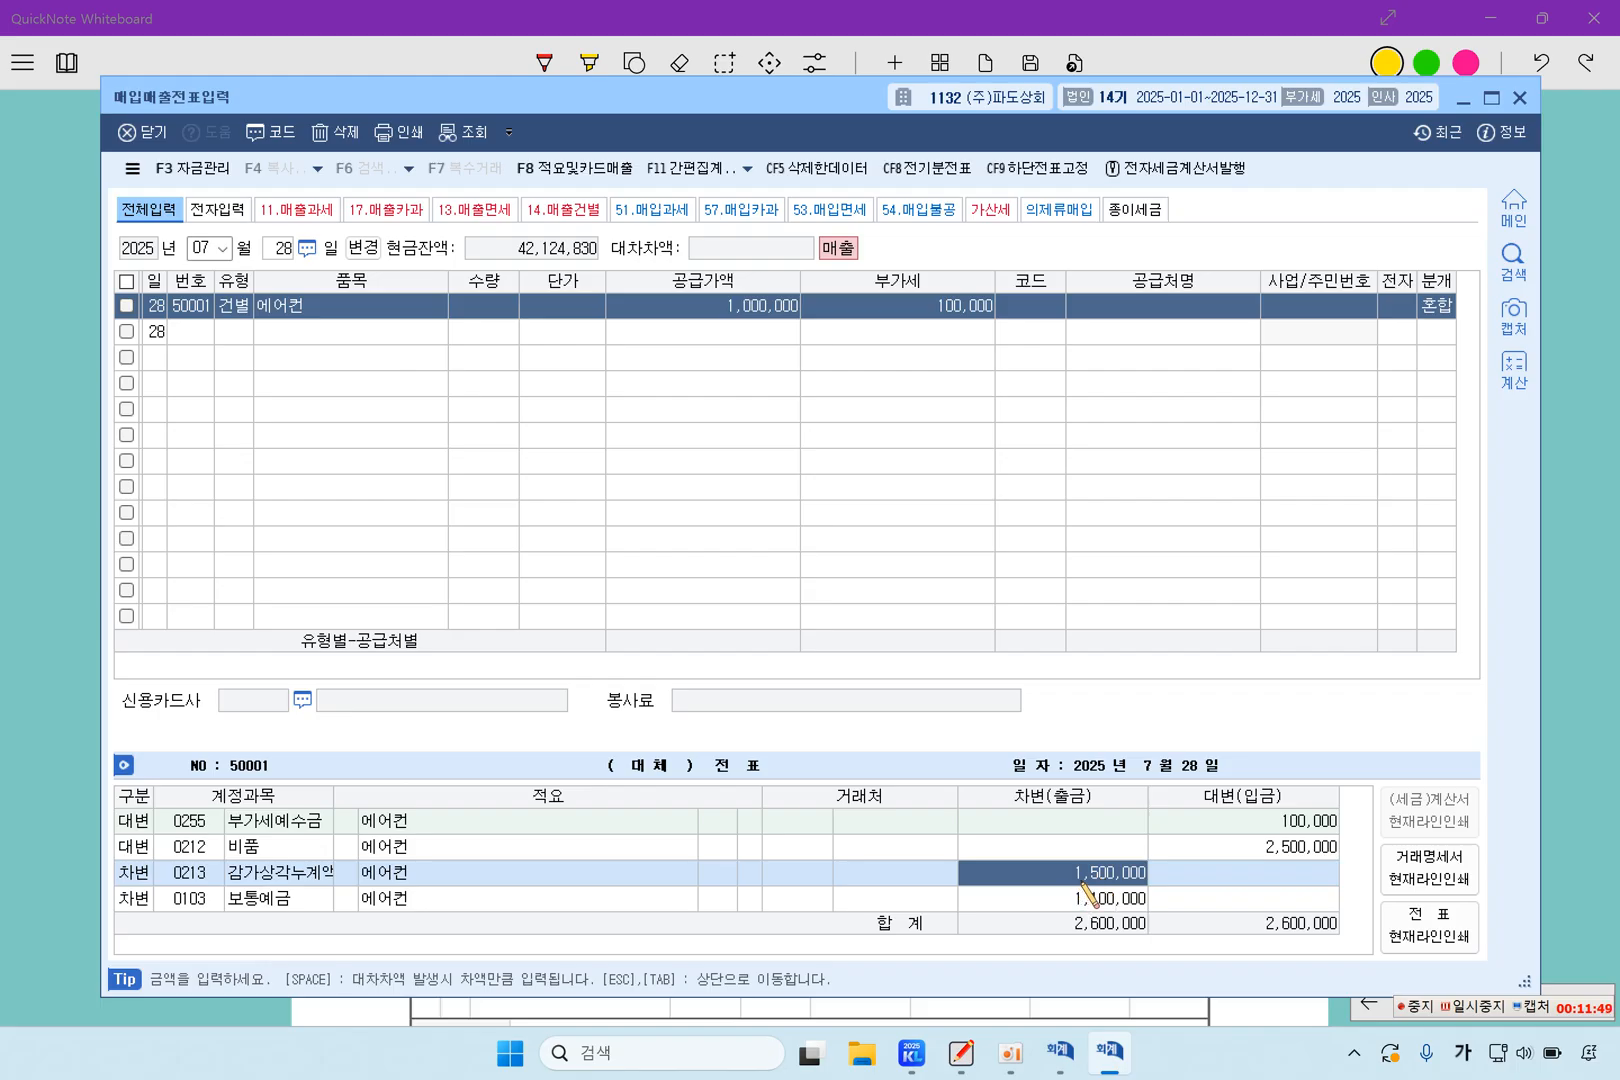
{"action": "left_click", "coordinate": [1136, 900]}
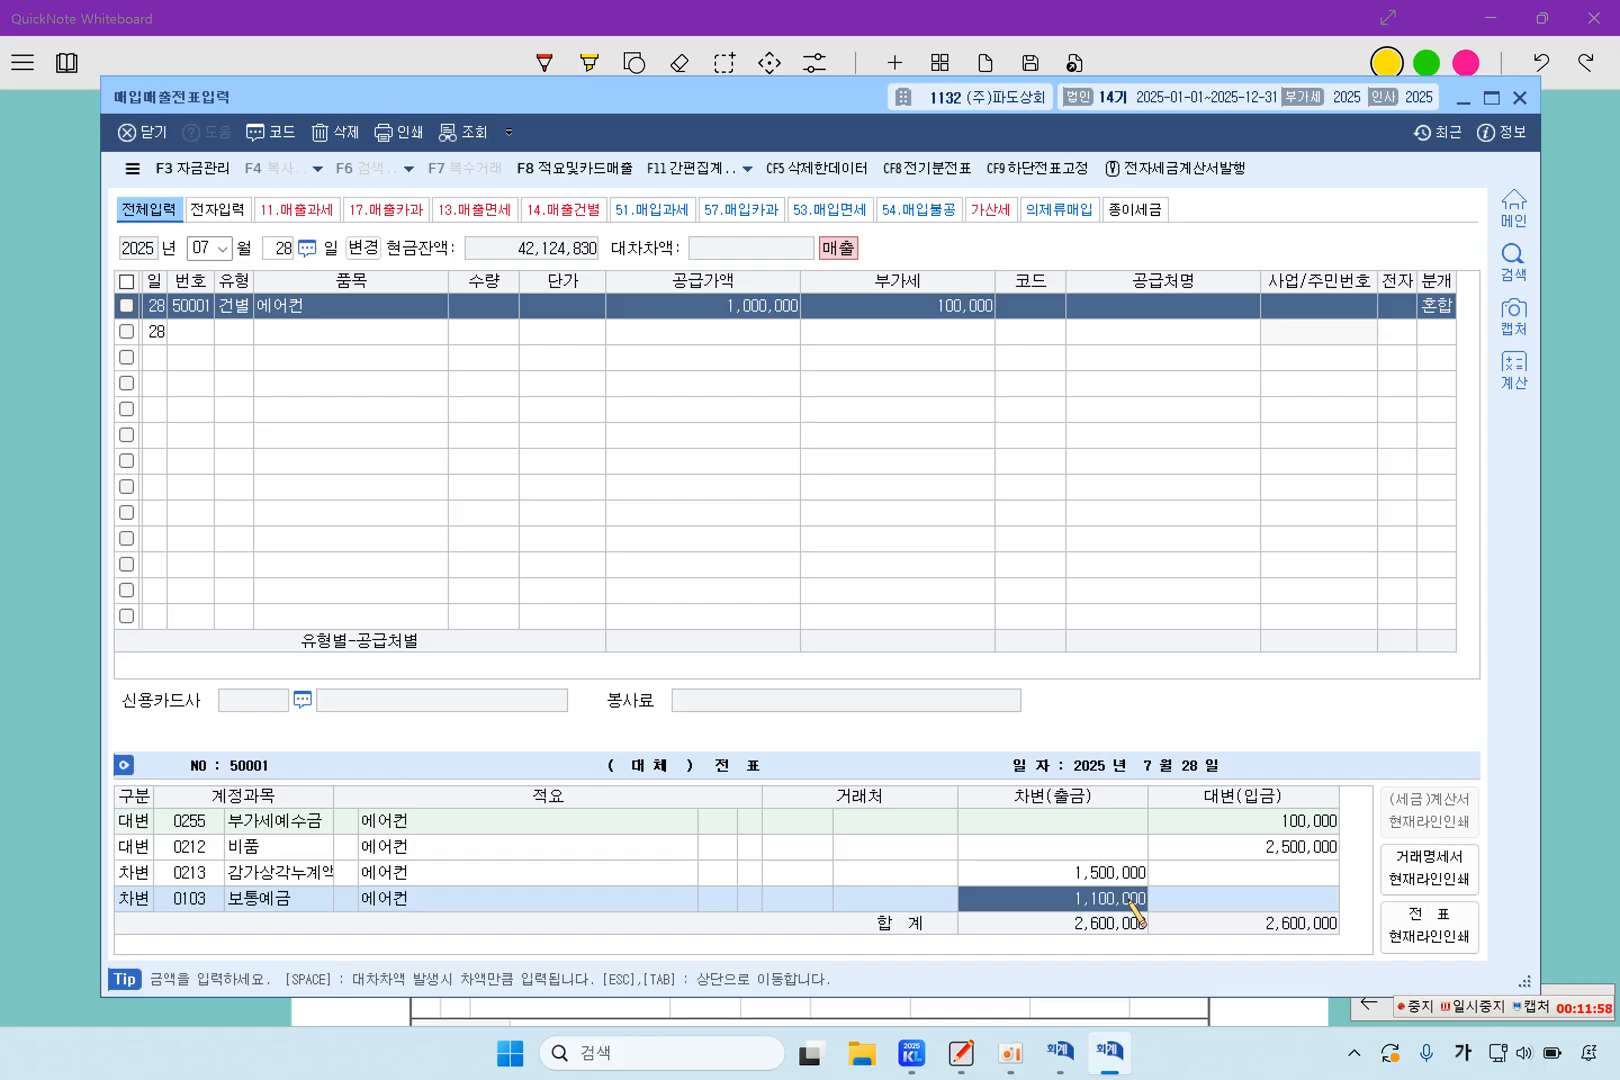
{"action": "left_click", "coordinate": [1316, 828]}
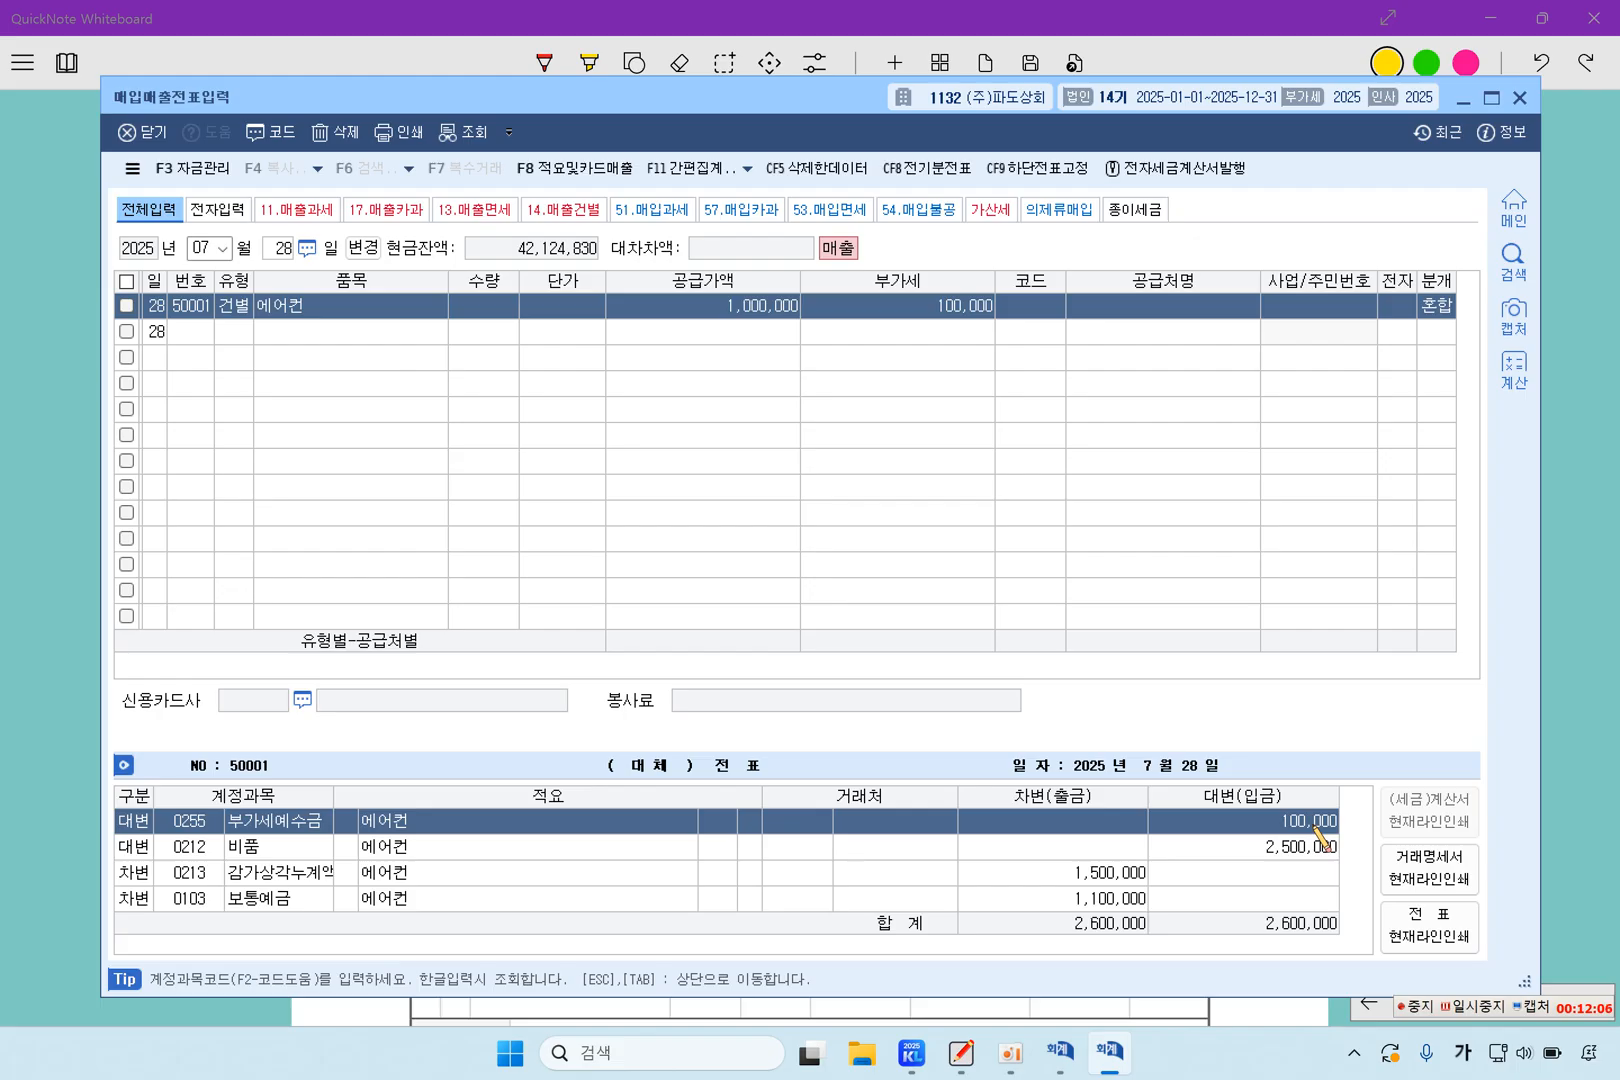
{"action": "left_click", "coordinate": [1302, 848]}
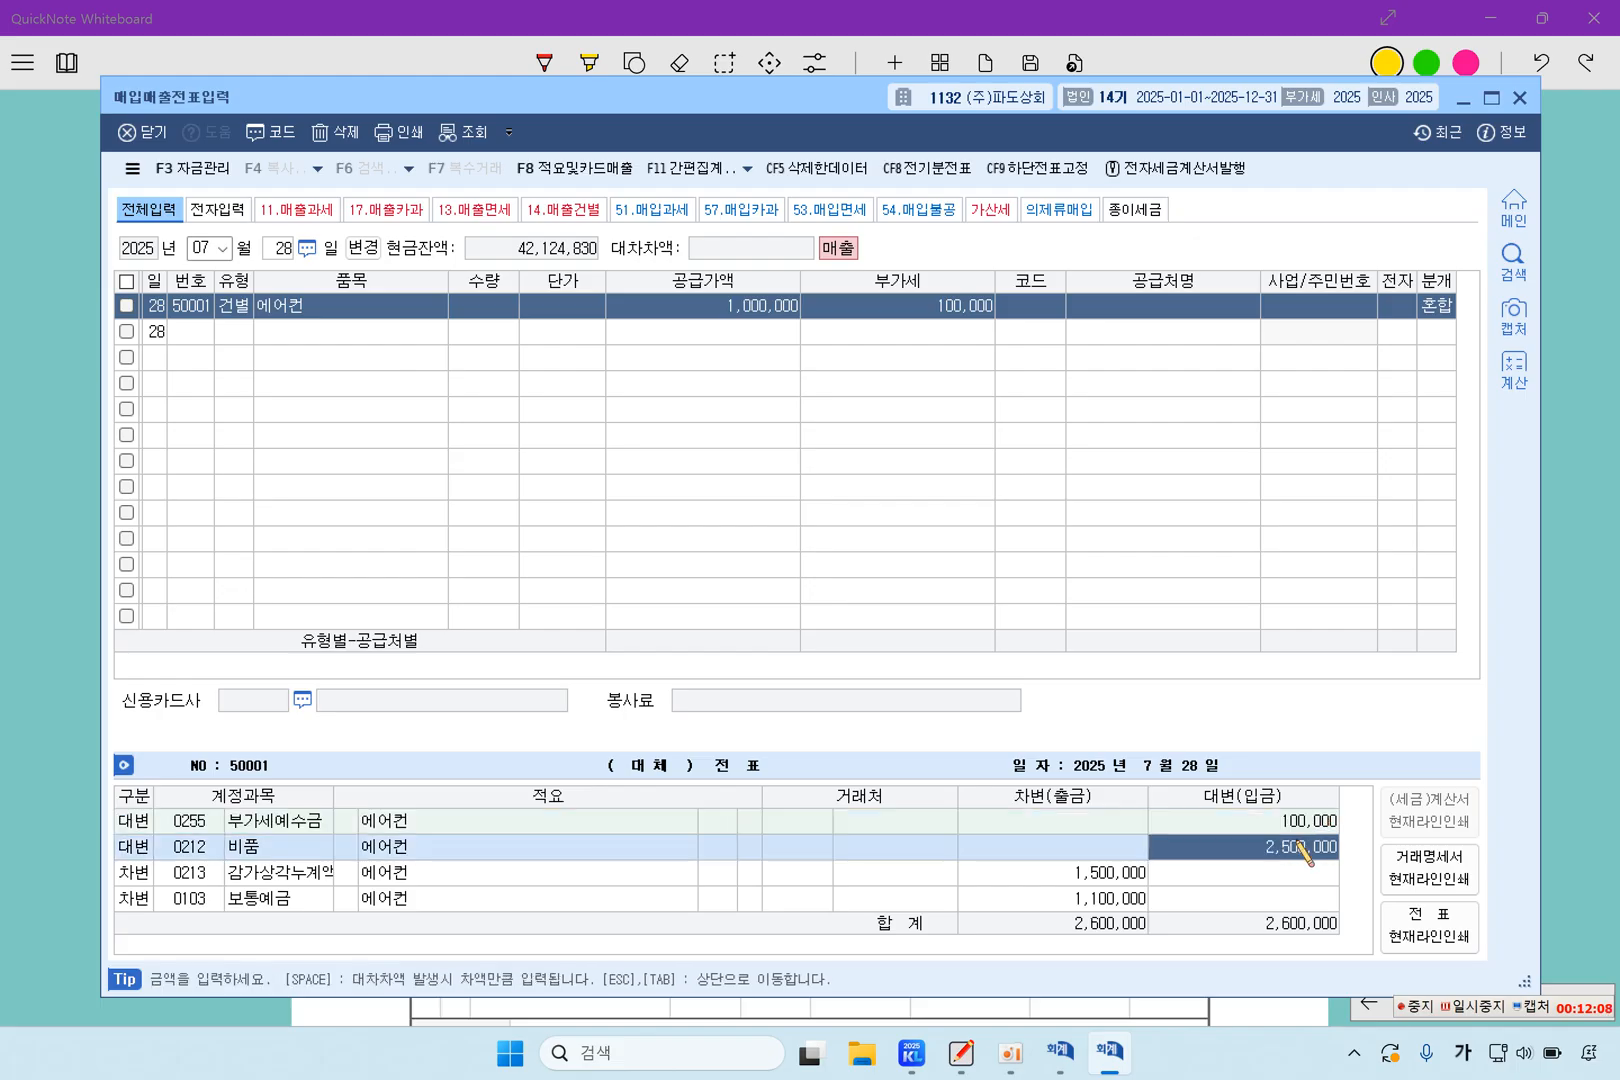
{"action": "left_click", "coordinate": [1123, 875]}
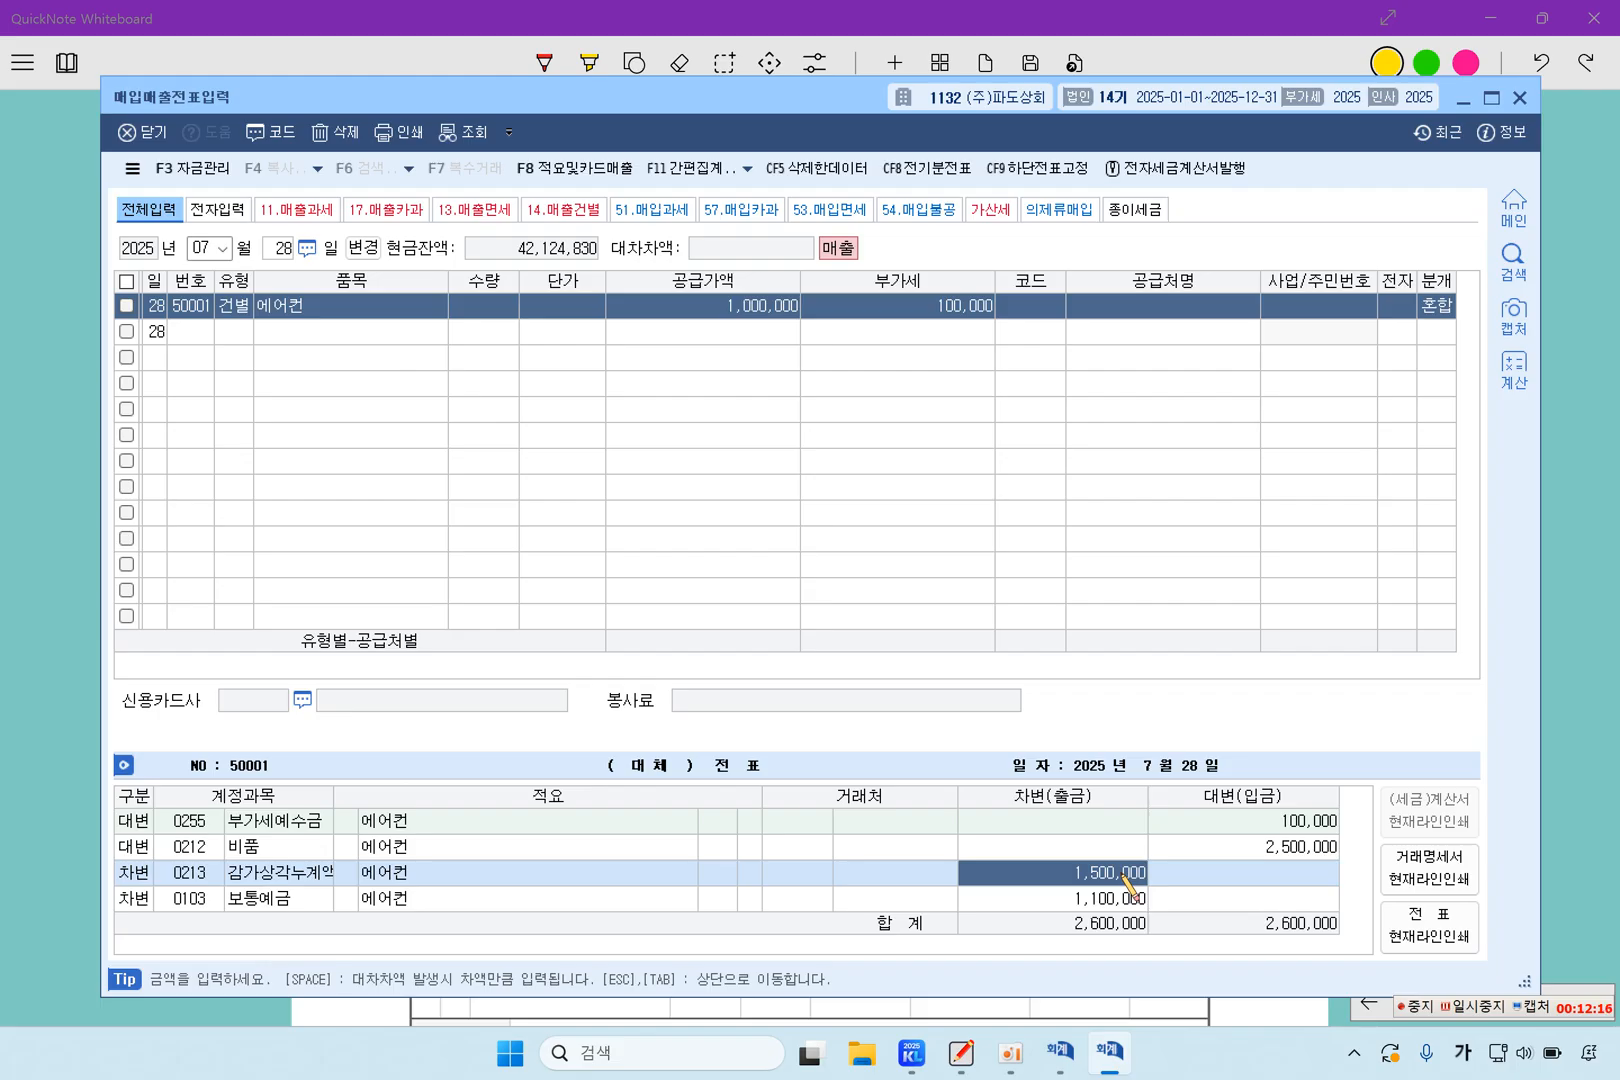
{"action": "left_click", "coordinate": [1118, 895]}
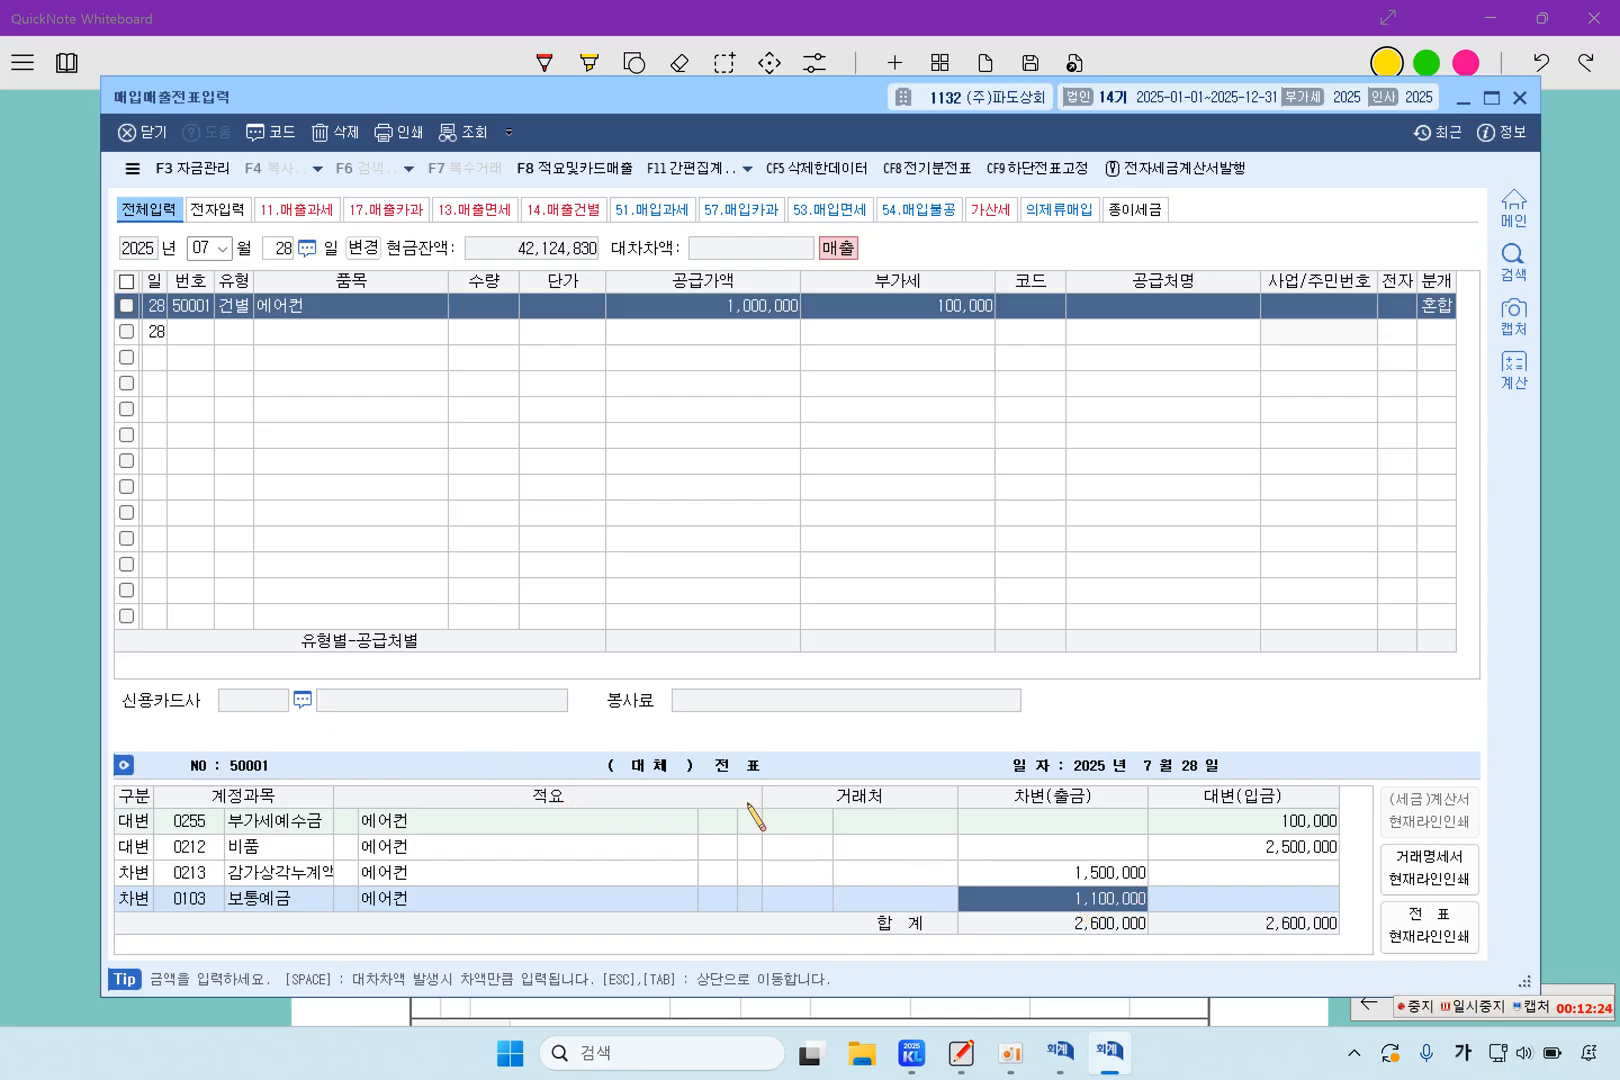
Switch back to QuickNote Whiteboard and highlight LQTECH, 원재료를 수입, 수입전자세금계산서 and 부가가치세는 현금으로 납부 in question 3
{"action": "left_click", "coordinate": [25, 687]}
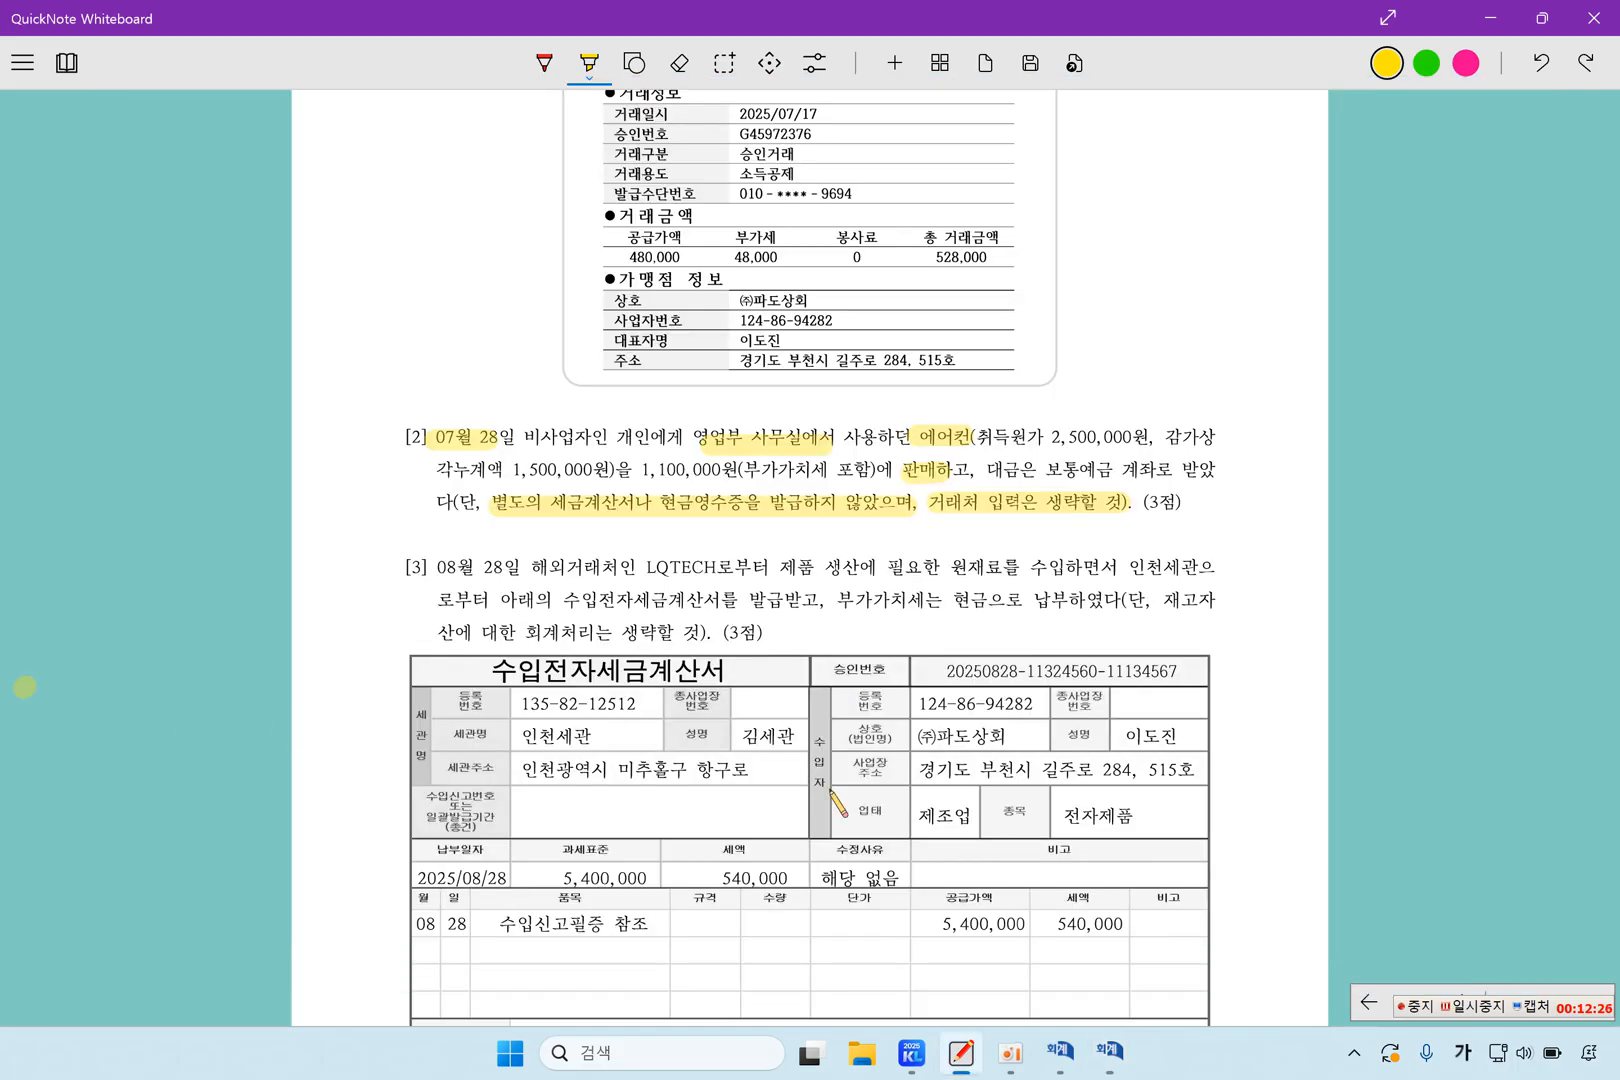
{"action": "left_click", "coordinate": [1480, 1006]}
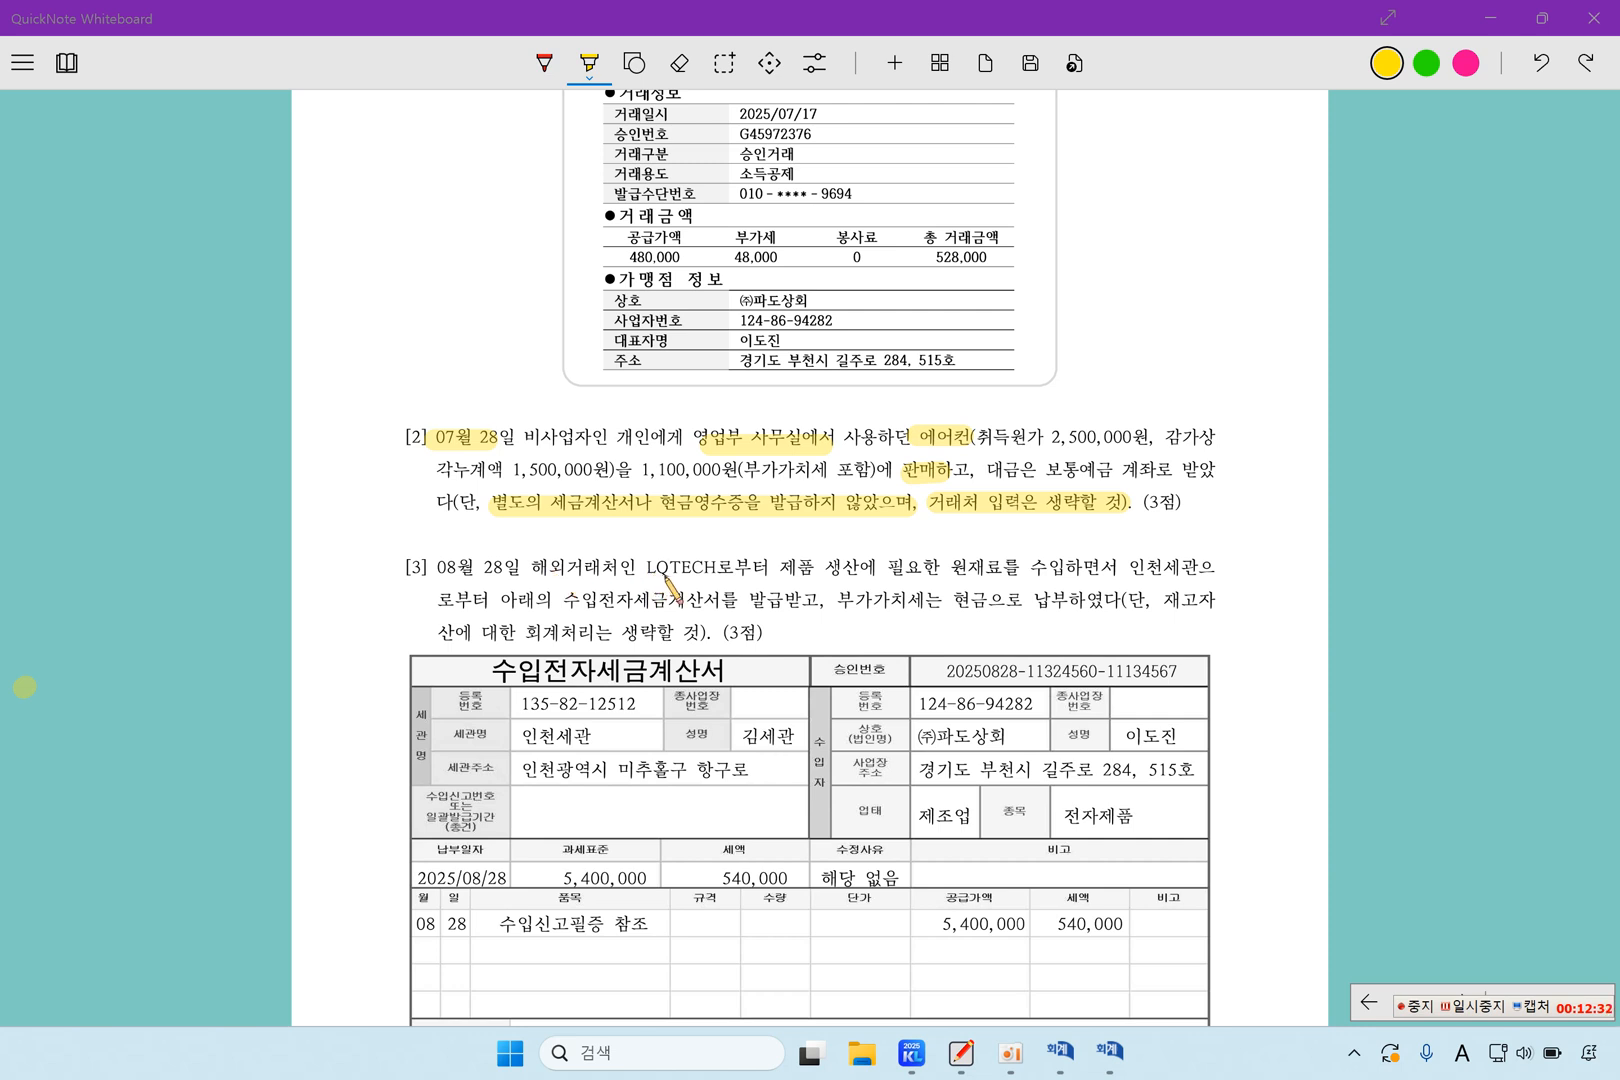
{"action": "left_click_drag", "start_coordinate": [657, 568], "coordinate": [738, 570]}
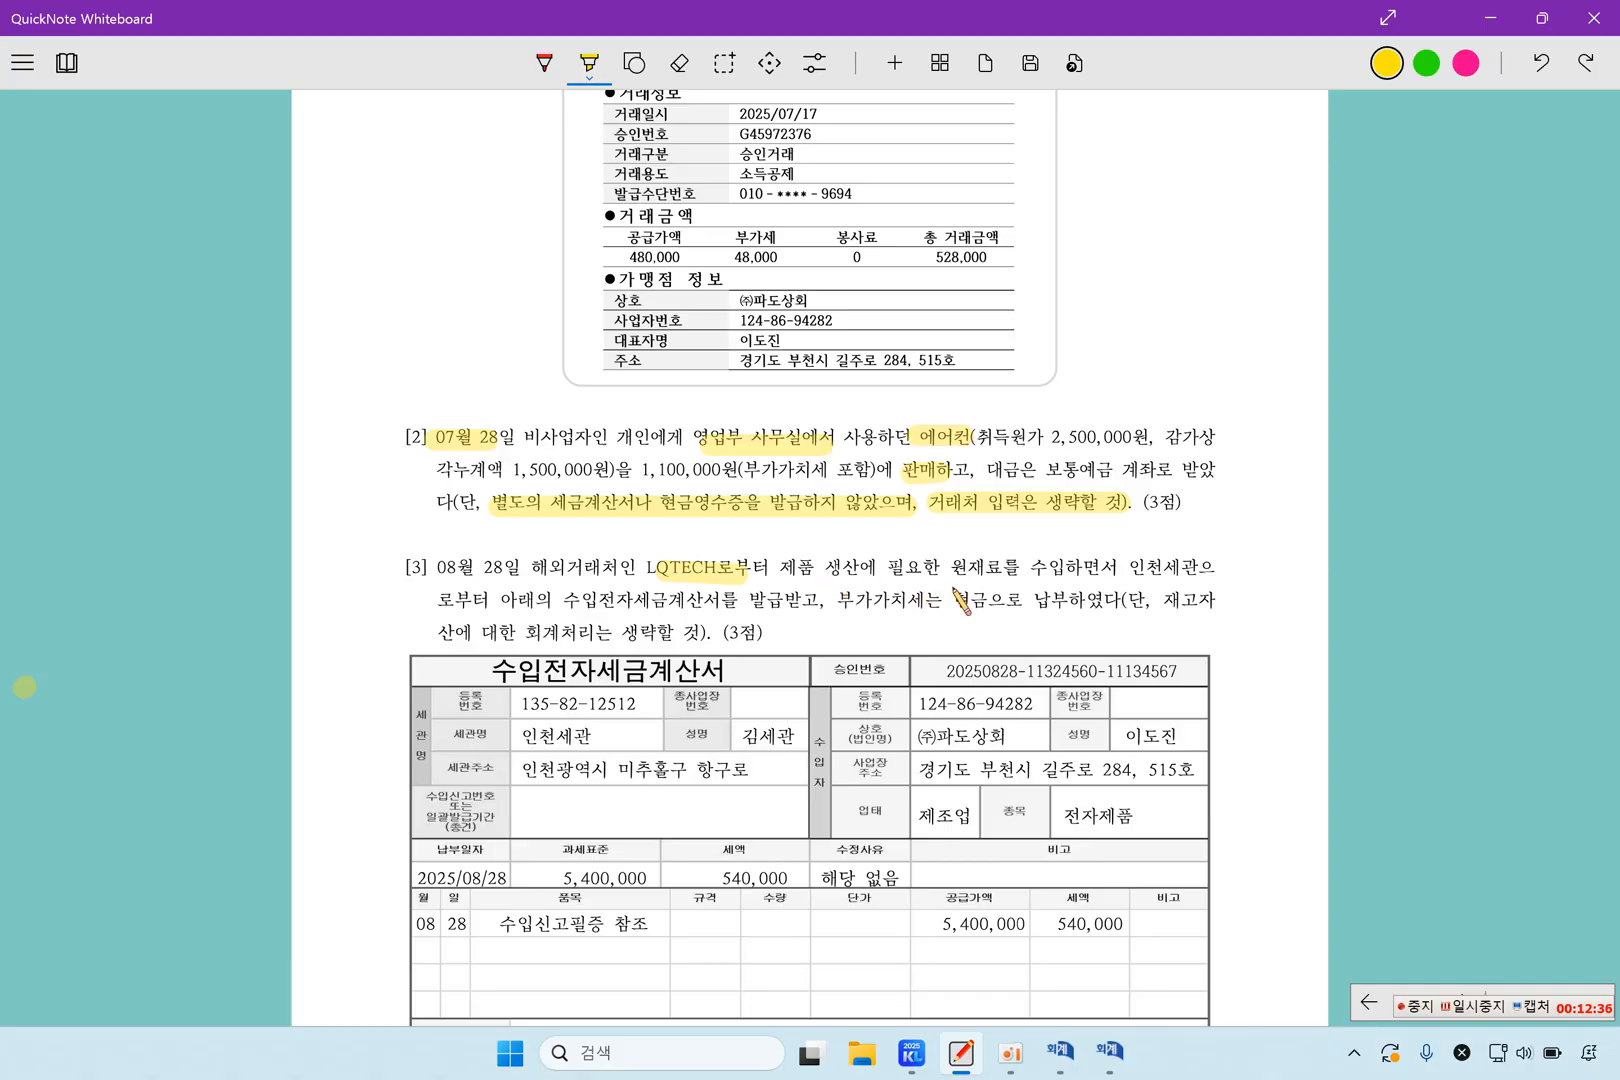
{"action": "left_click_drag", "start_coordinate": [945, 568], "coordinate": [1077, 572]}
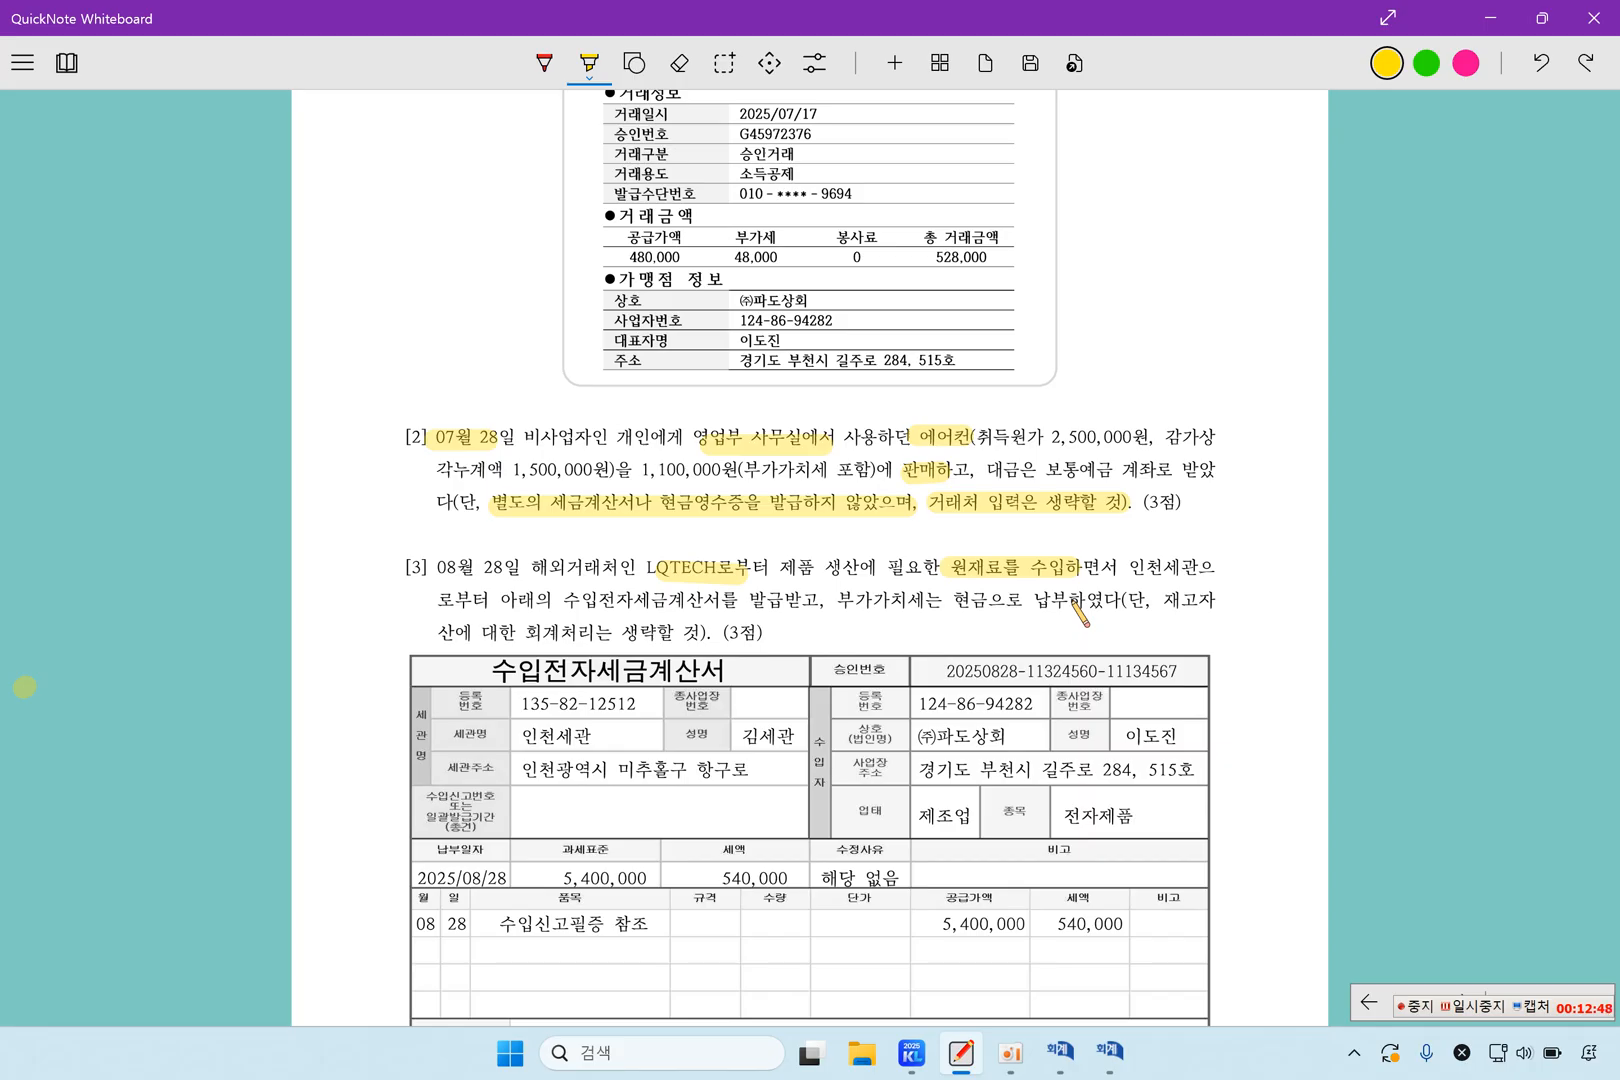
{"action": "left_click_drag", "start_coordinate": [562, 602], "coordinate": [712, 602]}
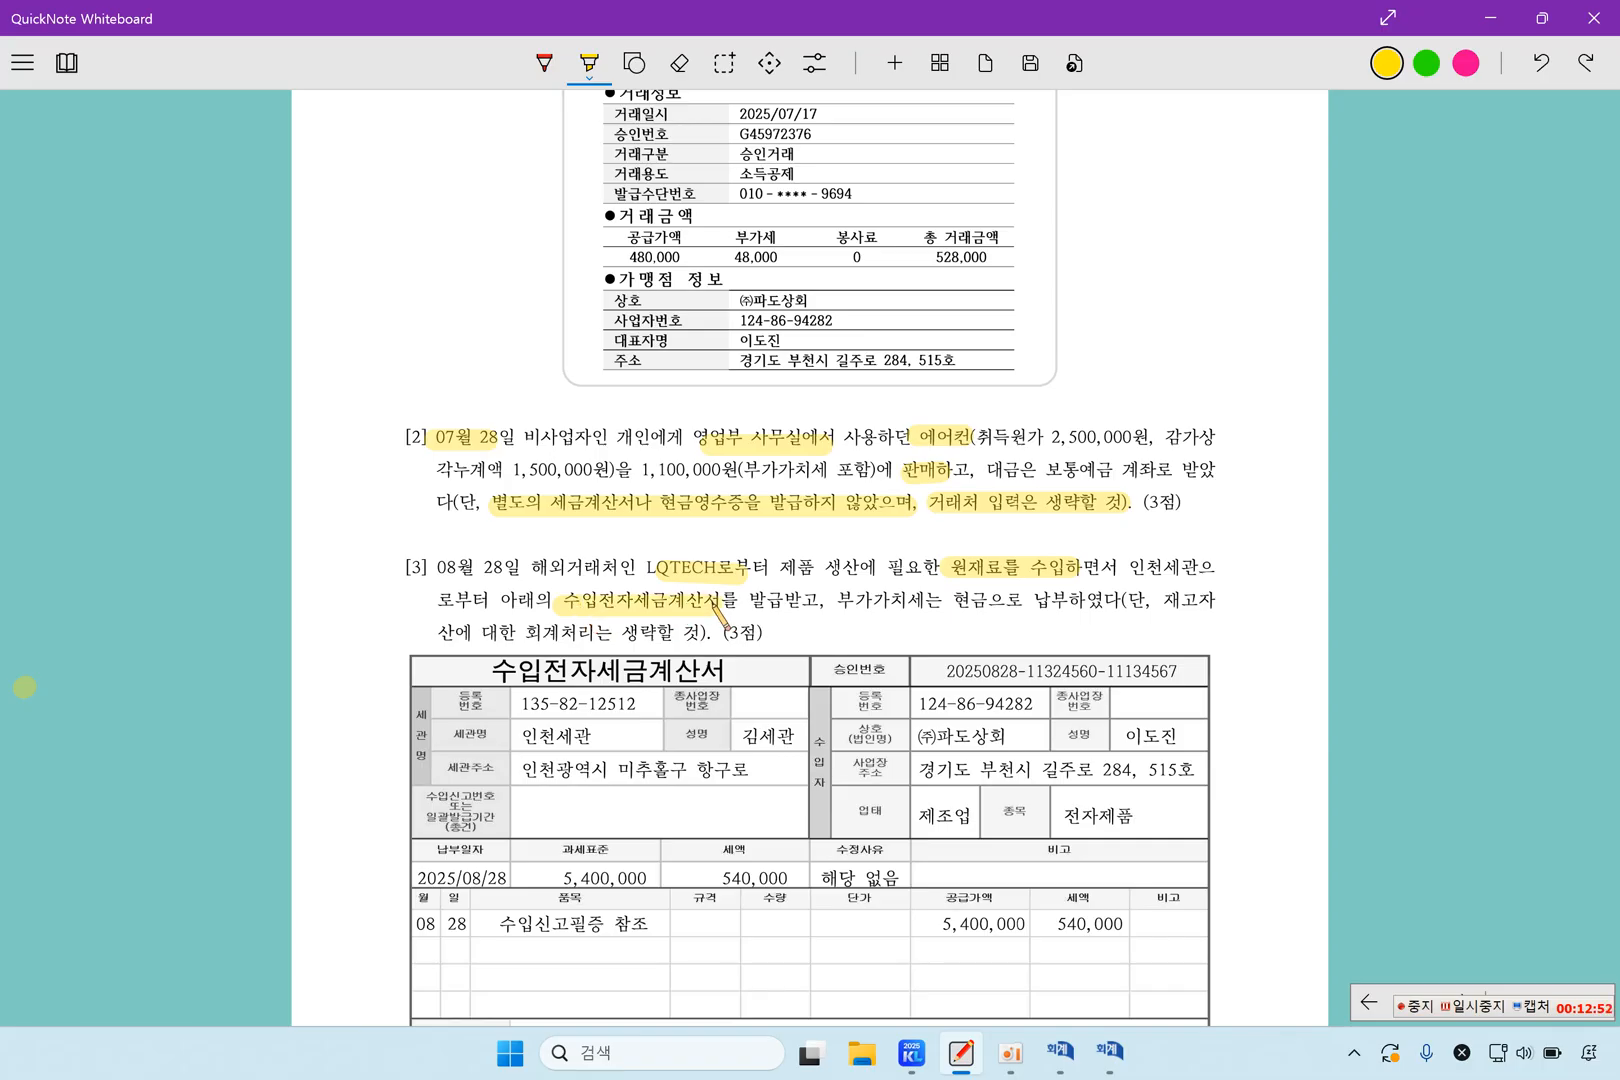
{"action": "left_click_drag", "start_coordinate": [840, 600], "coordinate": [1072, 600]}
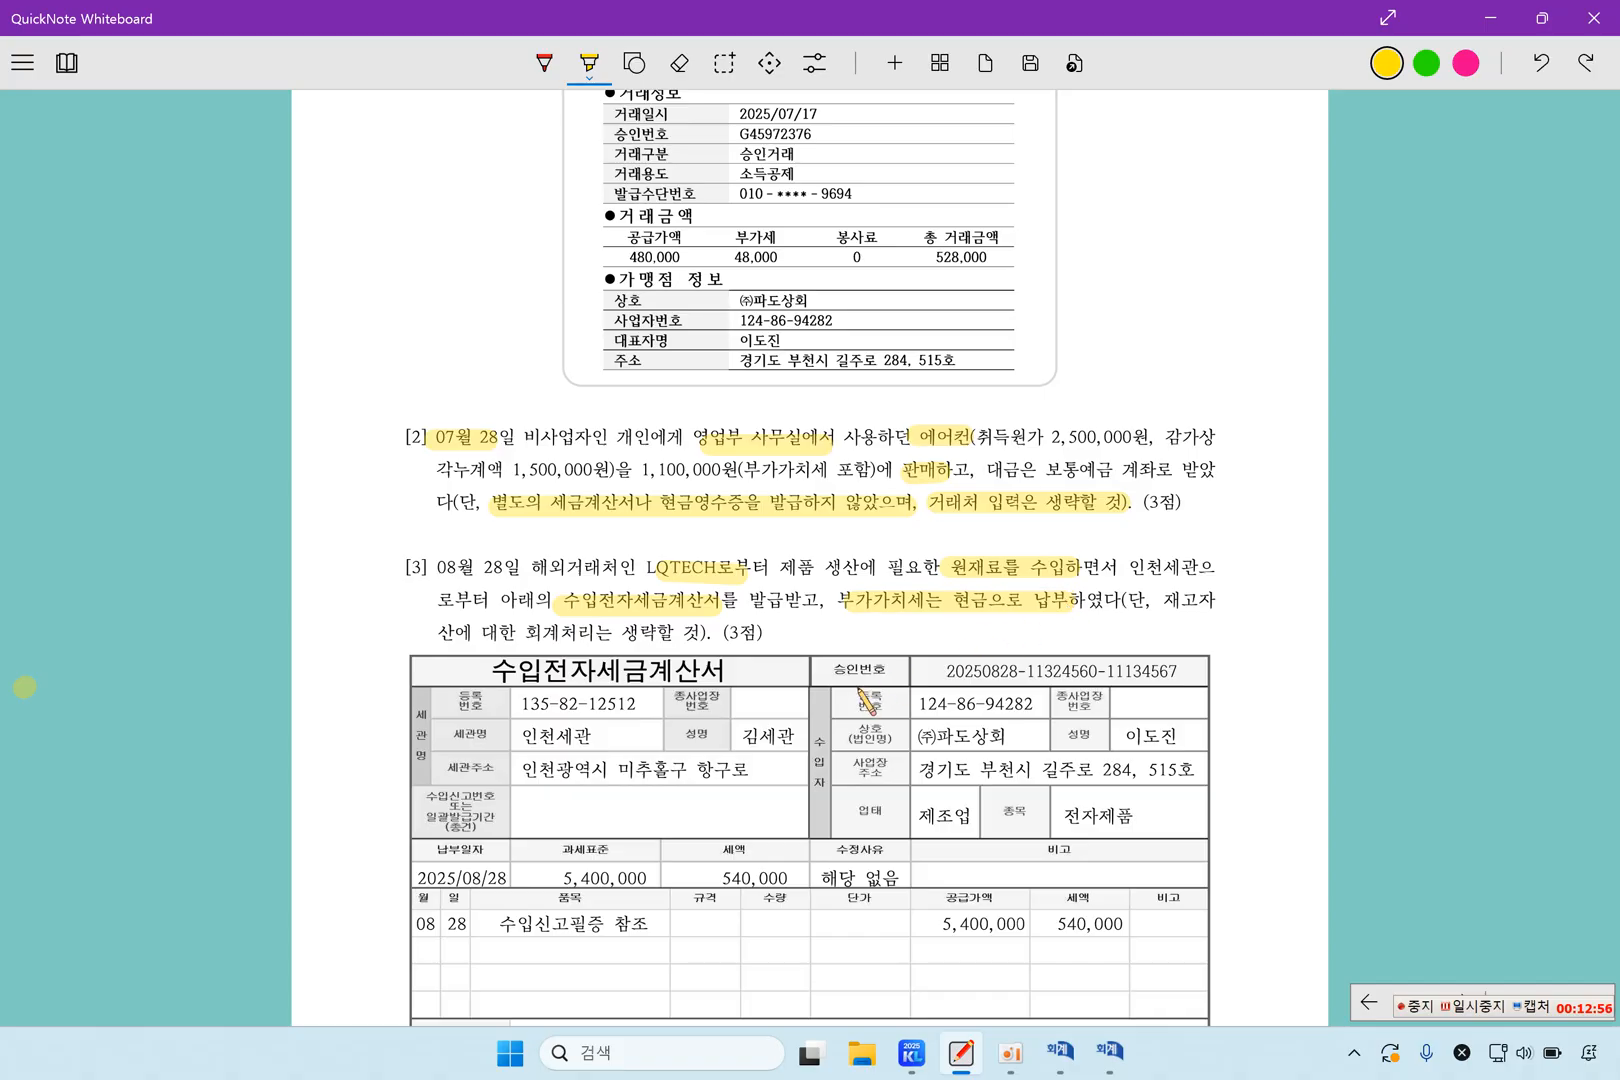
Highlight the 수입전자세금계산서 title and the 과세표준 amount of 5,400,000 on question 3's import tax invoice
{"action": "left_click_drag", "start_coordinate": [486, 672], "coordinate": [738, 675]}
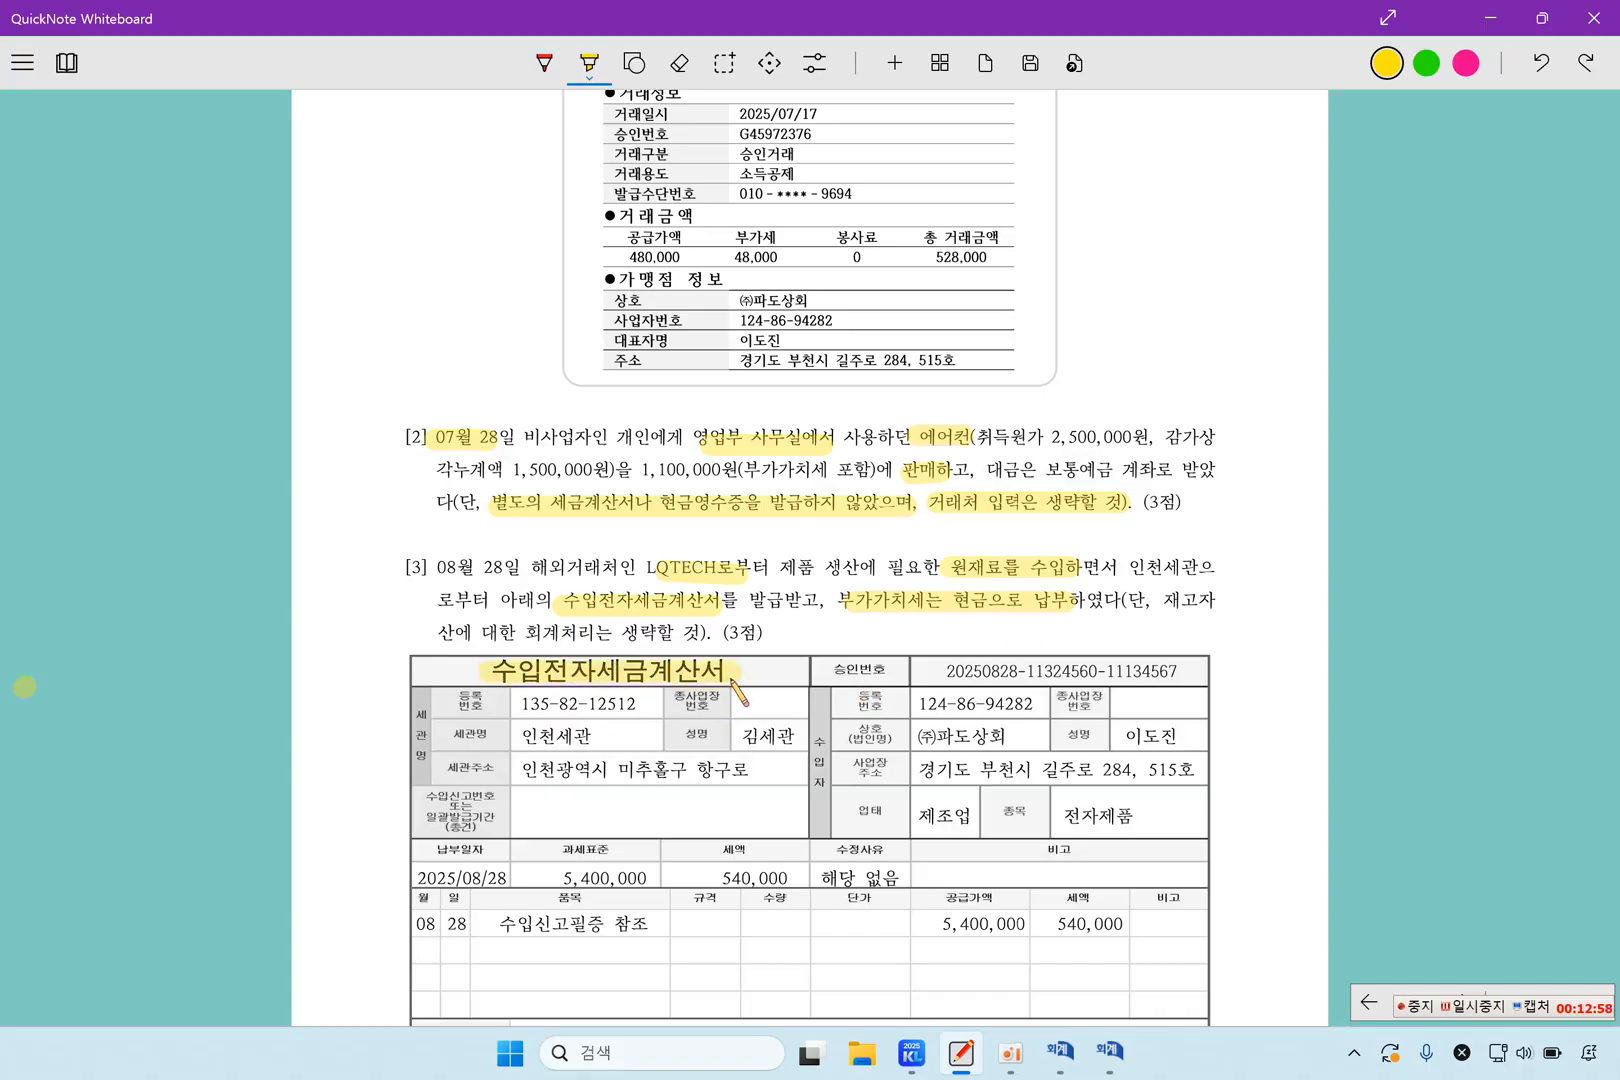
{"action": "scroll", "coordinate": [738, 685], "scroll_direction": "down", "scroll_amount": 2}
{"action": "left_click_drag", "start_coordinate": [551, 742], "coordinate": [662, 740]}
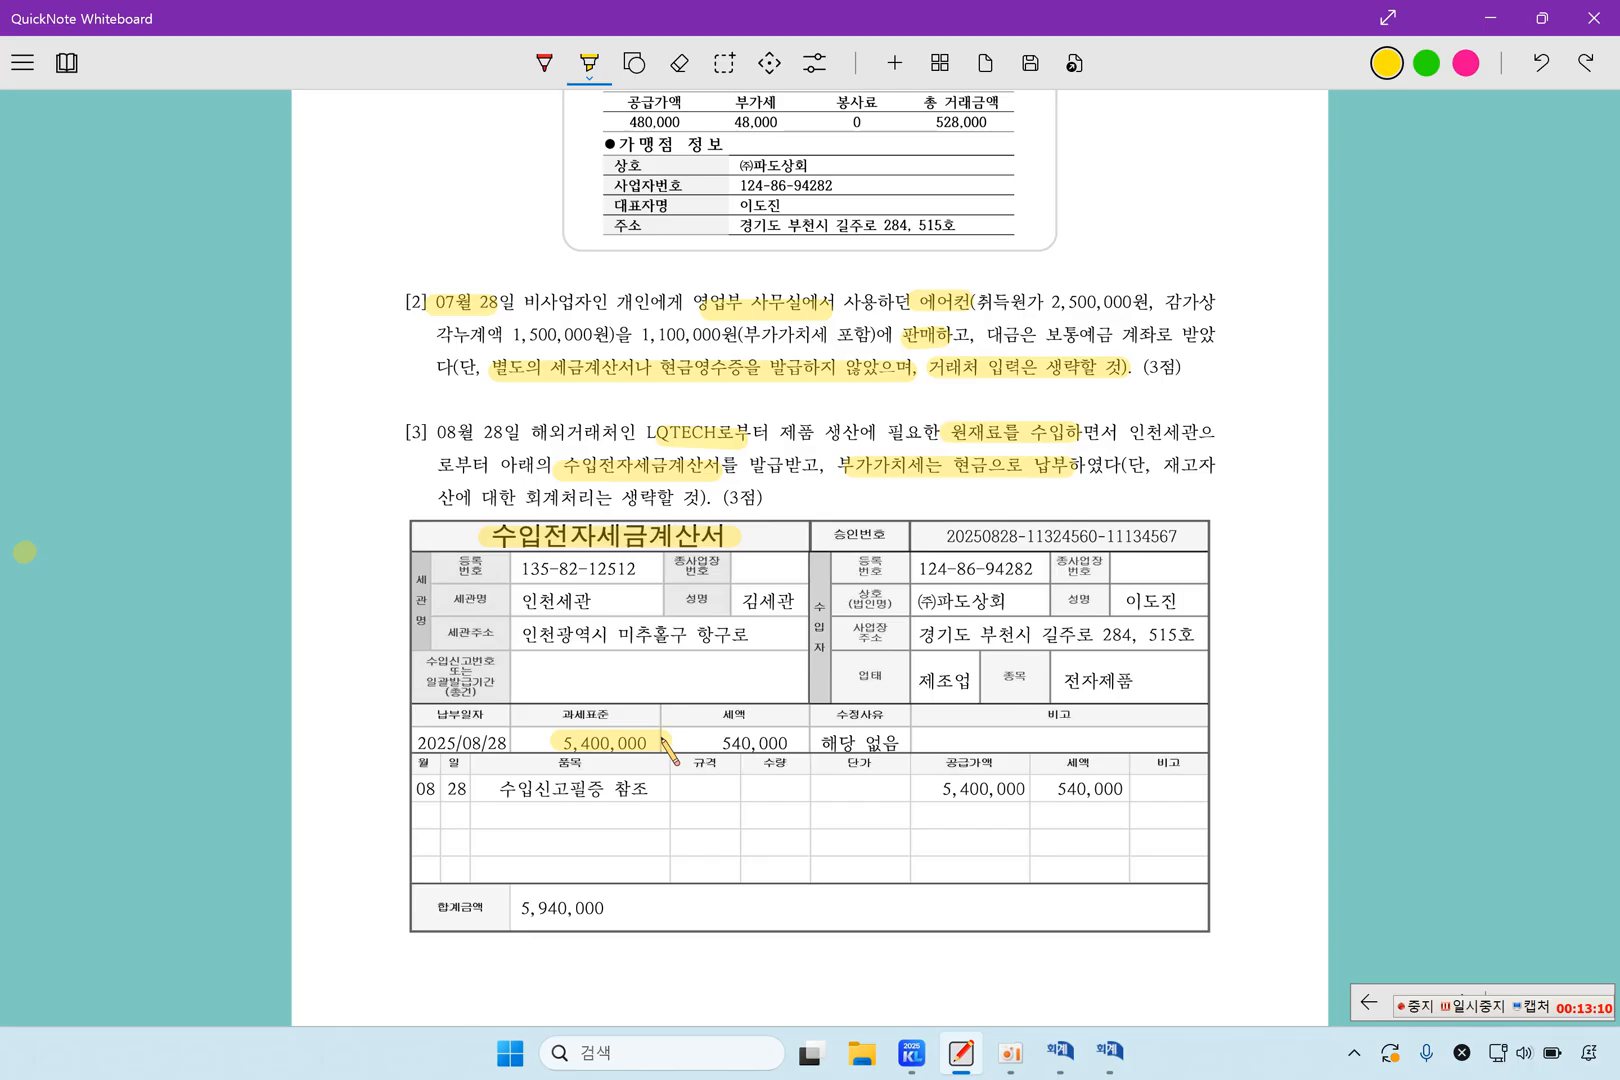
Highlight 5,400,000 again, the 540,000 세액 on the import tax invoice, and 재고자산에 대한 회계처리는 생략할 것 in question 3
{"action": "left_click_drag", "start_coordinate": [548, 738], "coordinate": [657, 740]}
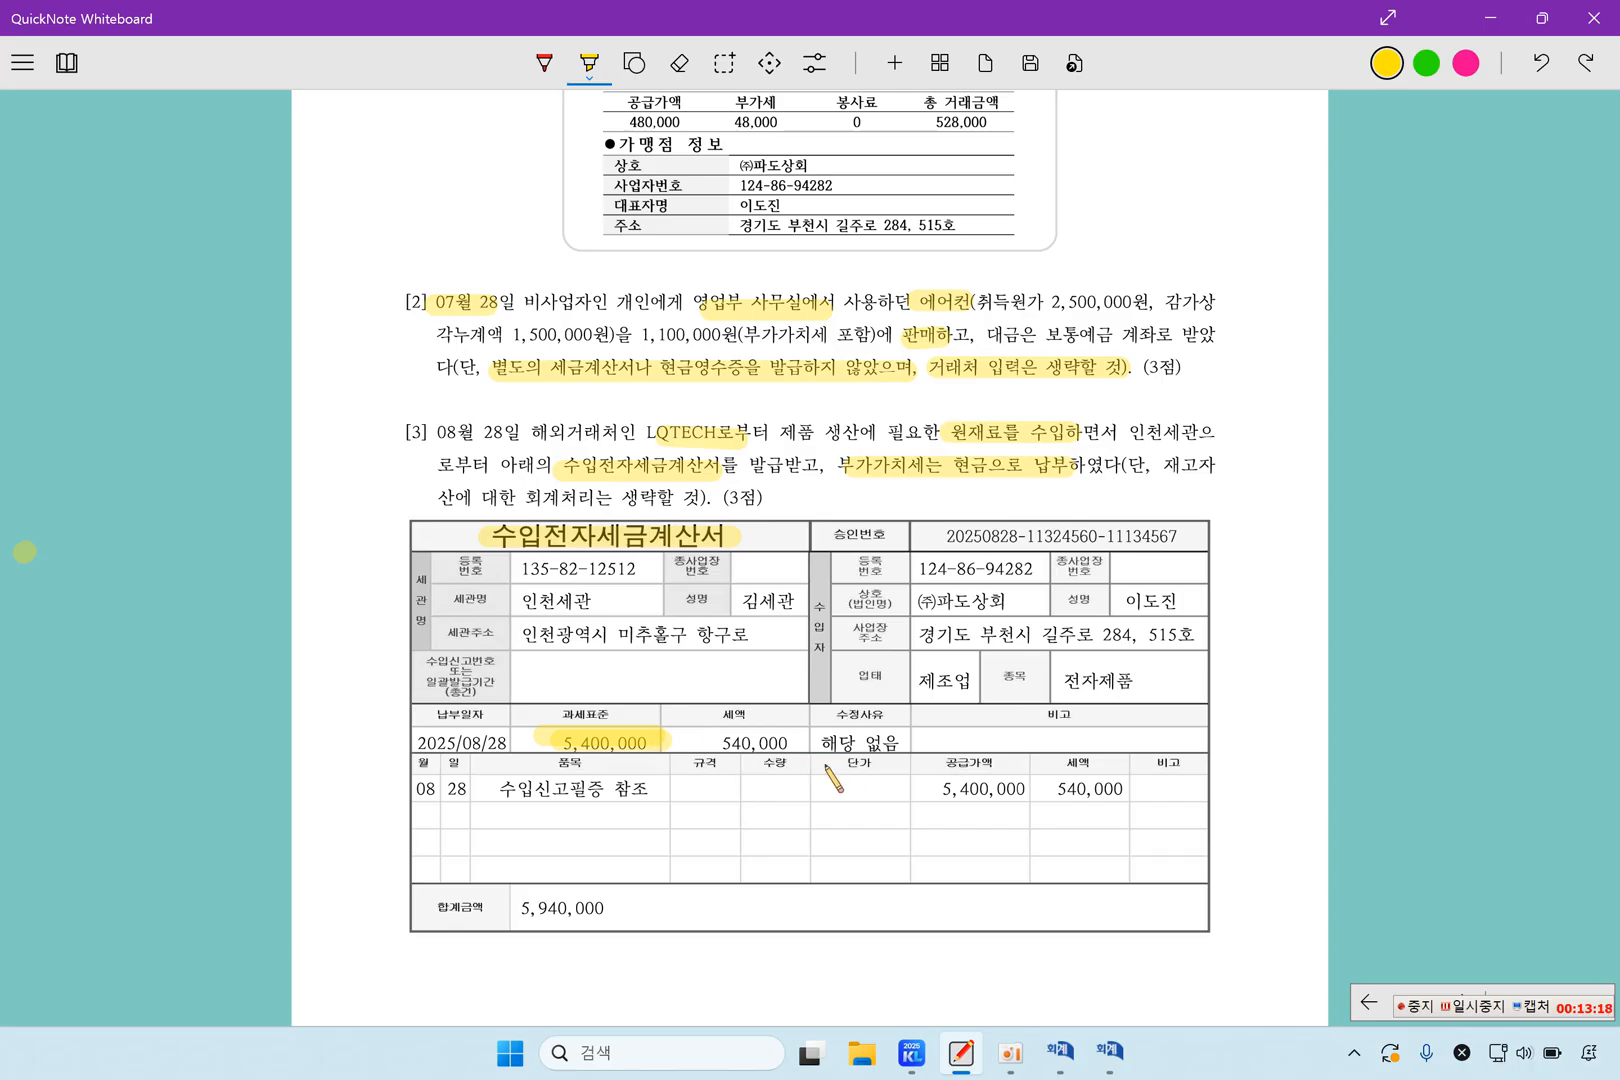
{"action": "left_click_drag", "start_coordinate": [1056, 789], "coordinate": [1120, 788]}
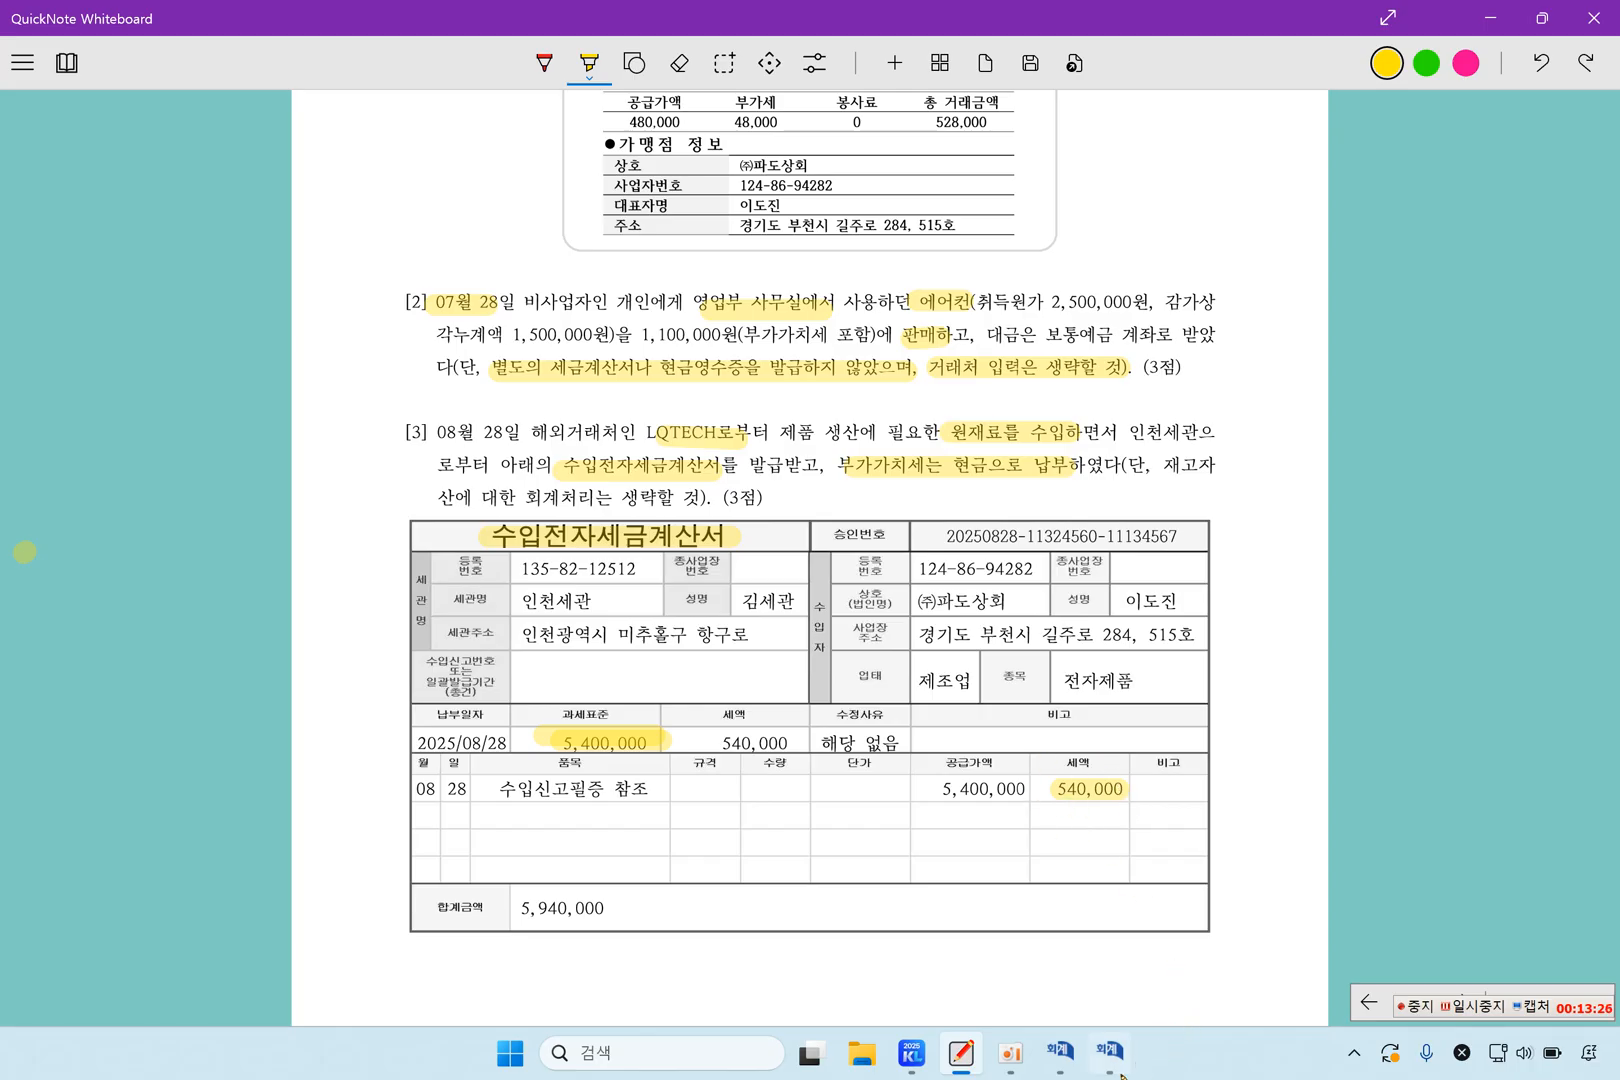
{"action": "mouse_move", "coordinate": [1120, 1069]}
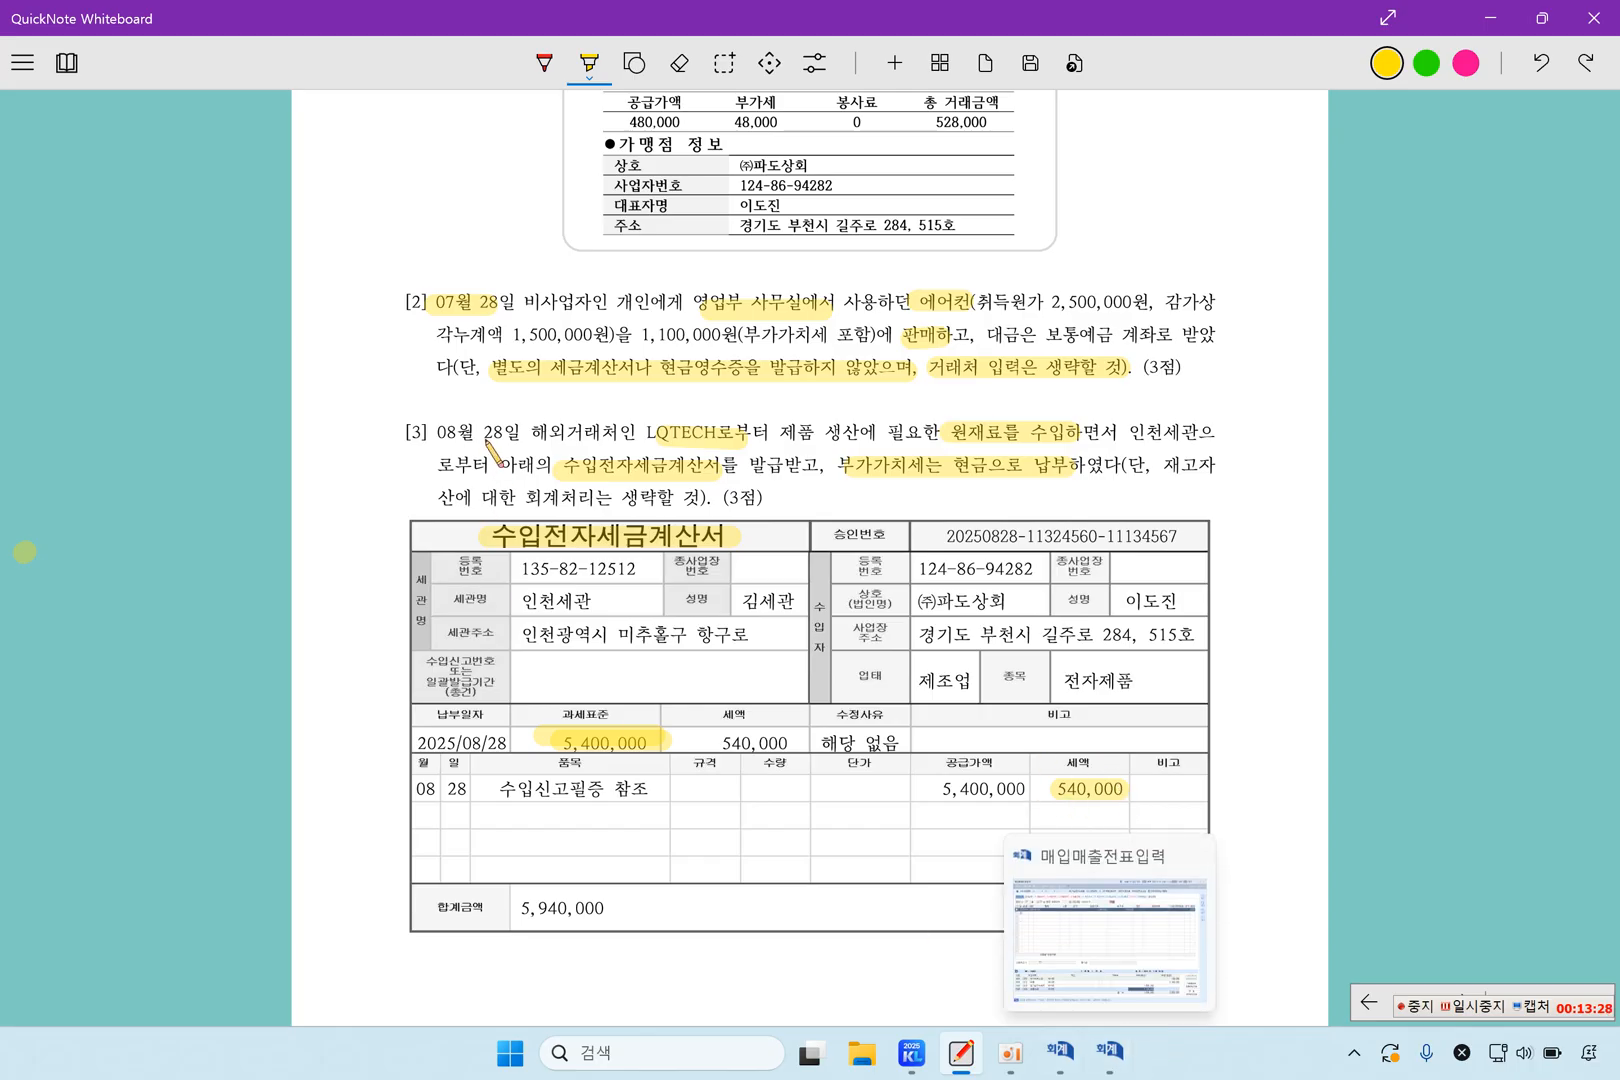
{"action": "left_click_drag", "start_coordinate": [1163, 465], "coordinate": [1228, 465]}
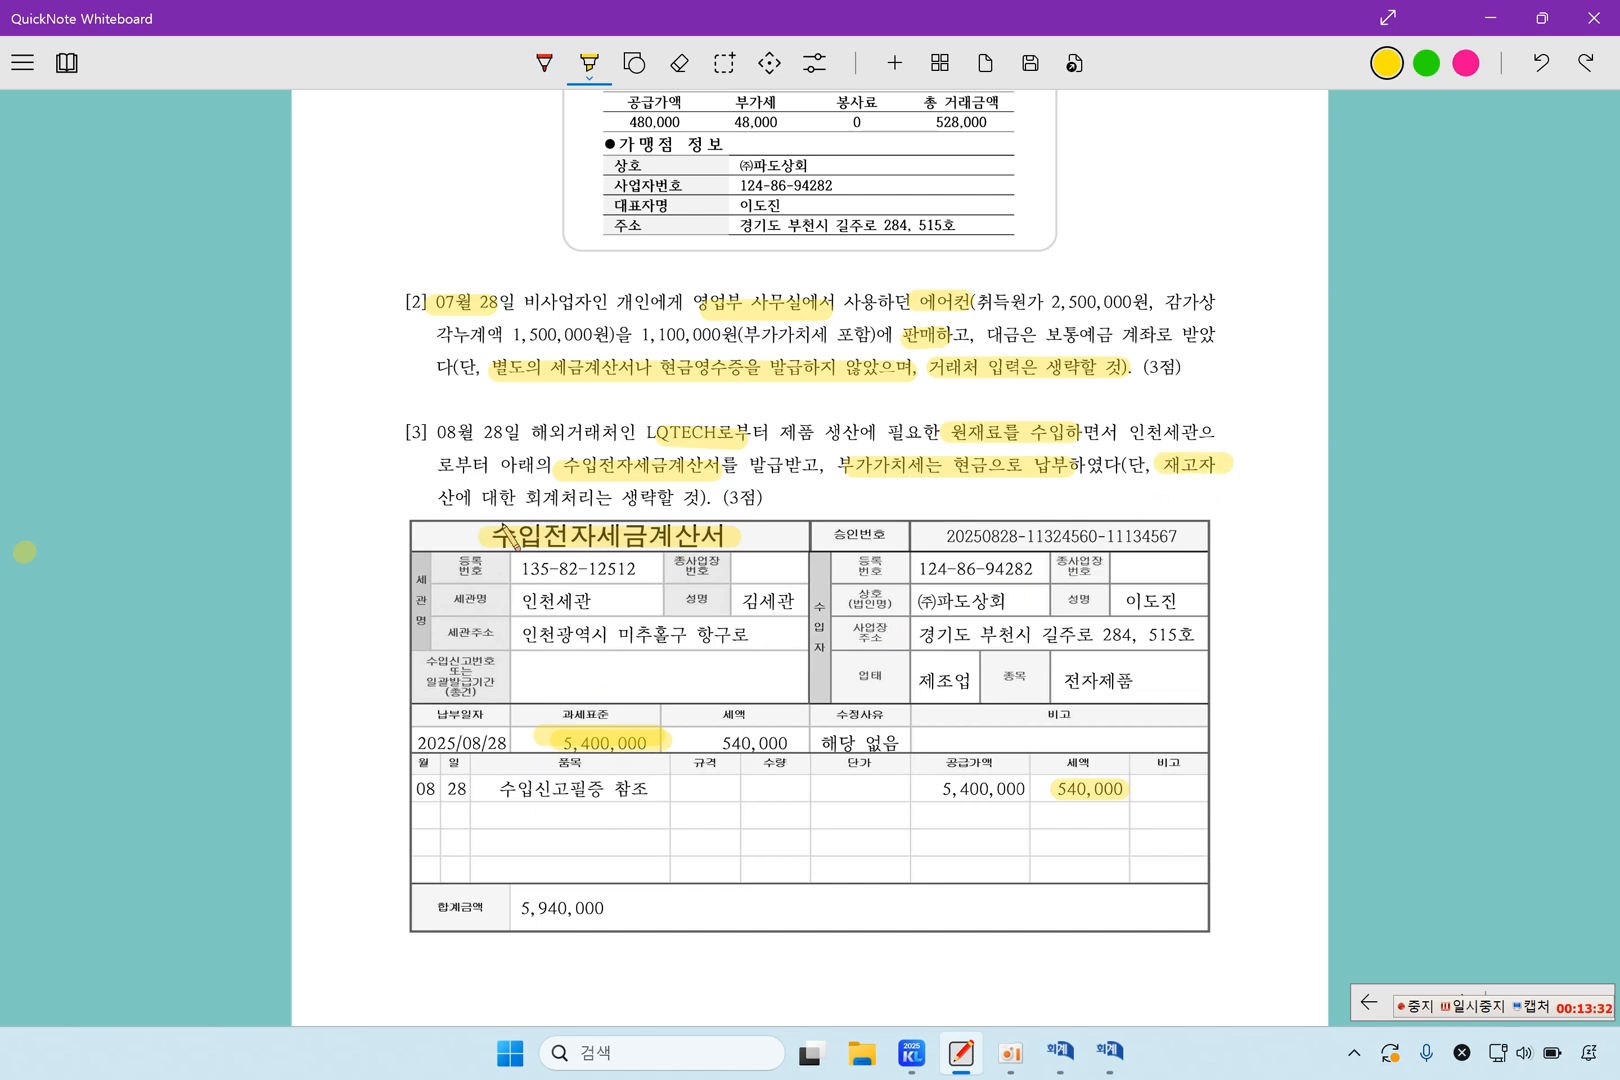
{"action": "left_click_drag", "start_coordinate": [440, 497], "coordinate": [713, 497]}
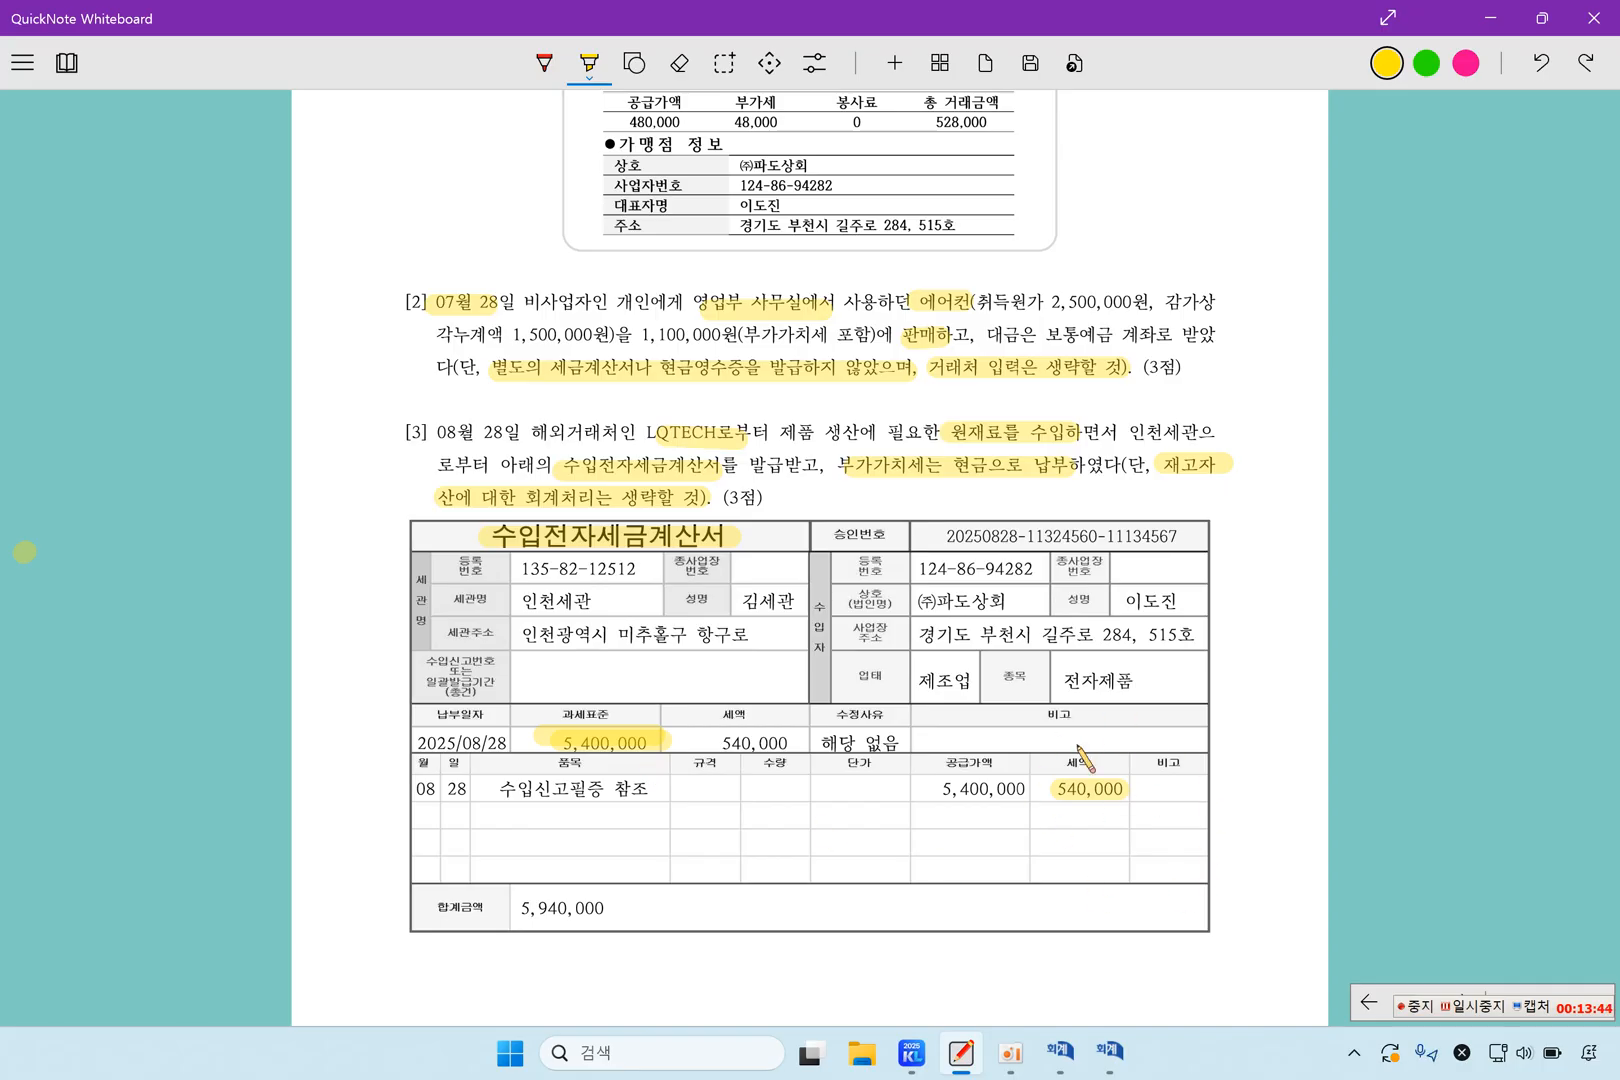
Switch to KcLep's 매입매출전표입력 and start an August 28 line with VAT type 55.수입
{"action": "left_click", "coordinate": [1060, 1050]}
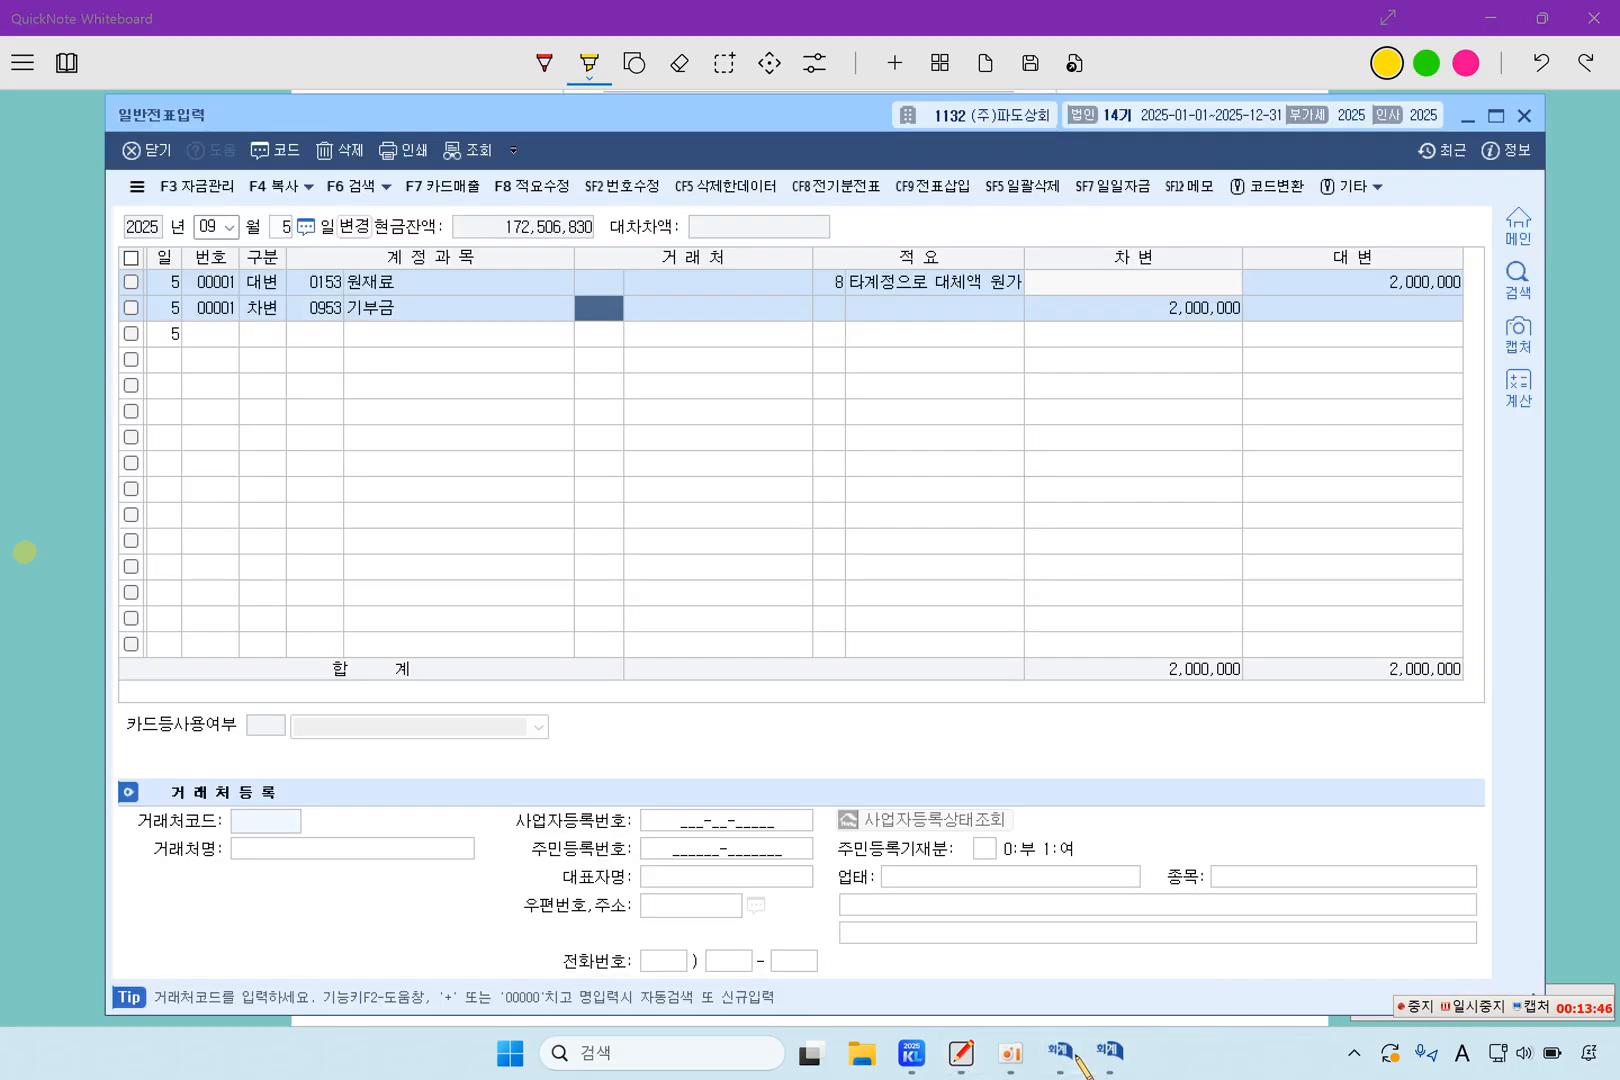
{"action": "left_click", "coordinate": [1108, 1050]}
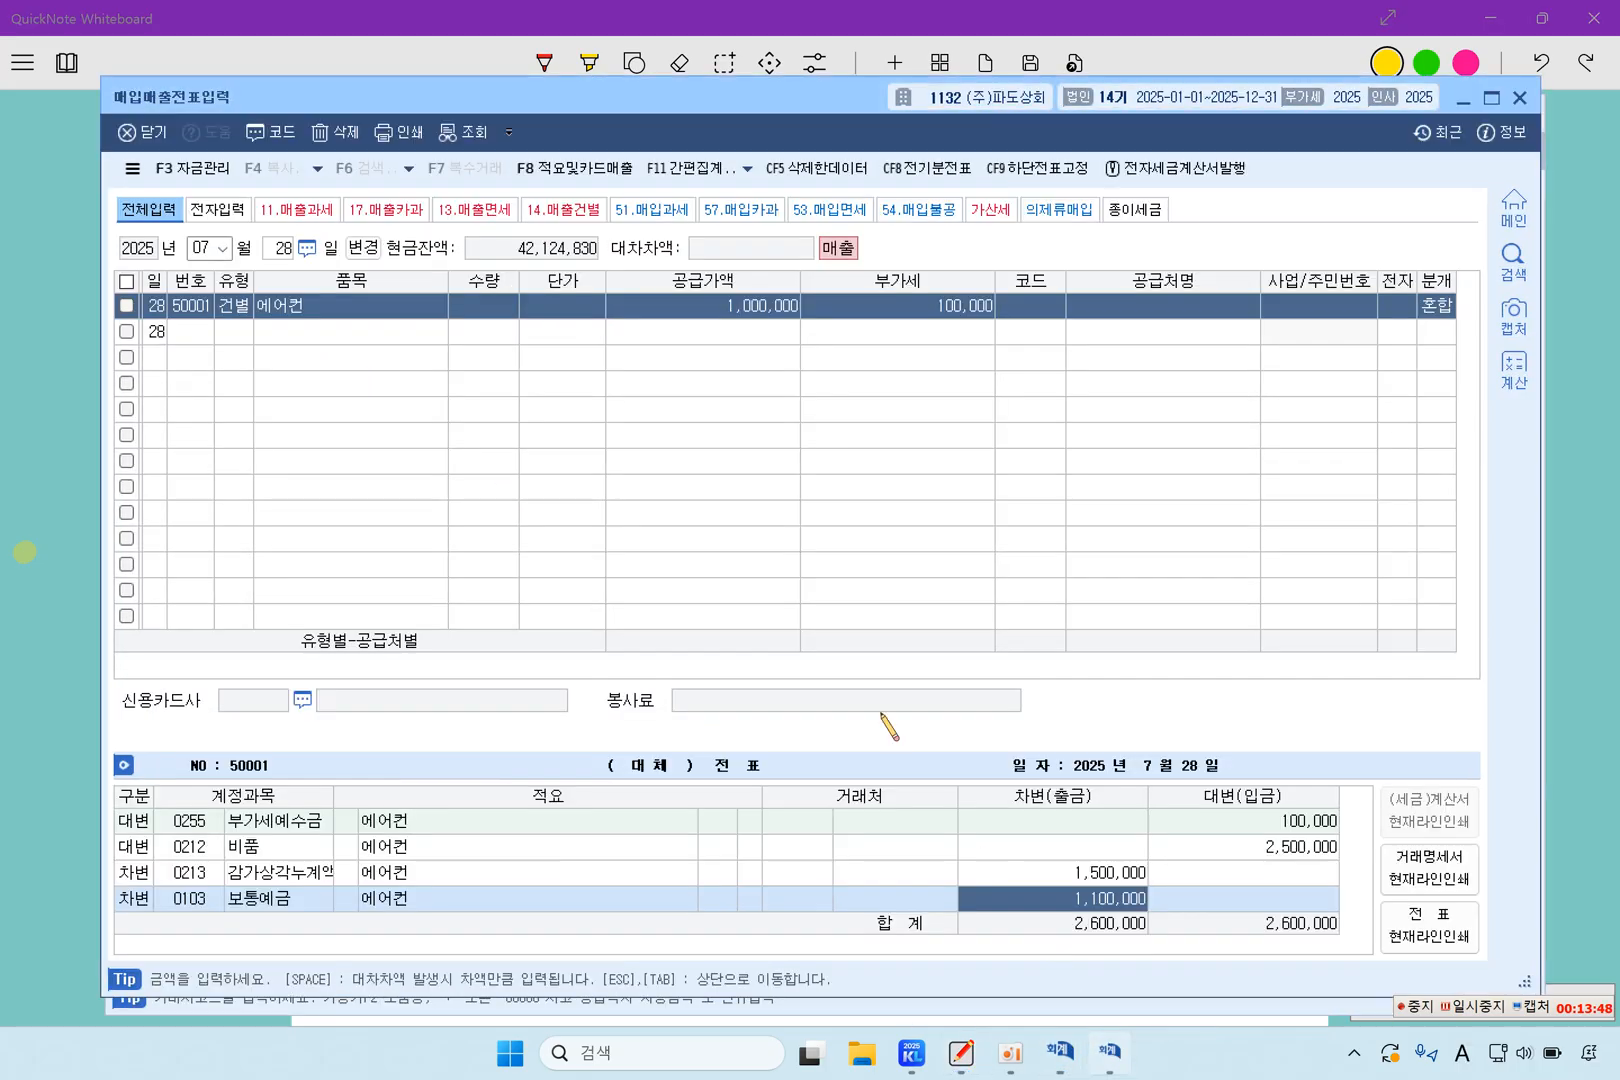
{"action": "left_click", "coordinate": [202, 248]}
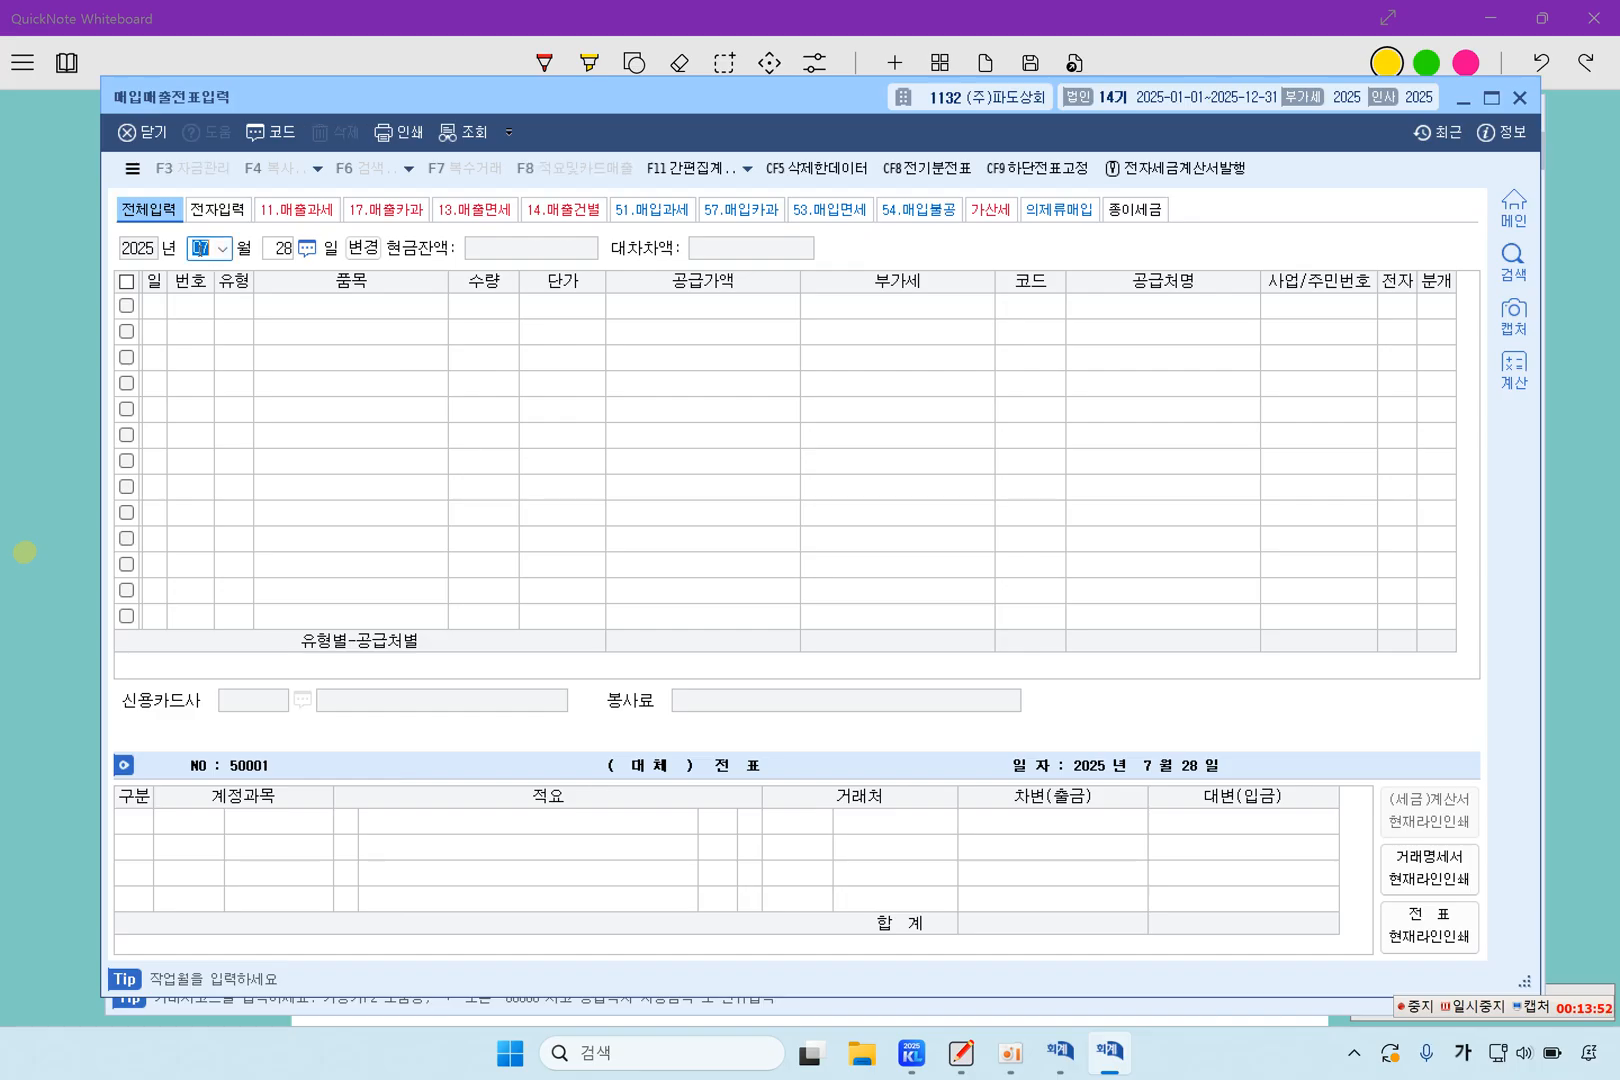
{"action": "type", "text": "8"}
{"action": "key", "text": "Return"}
{"action": "key", "text": "Return"}
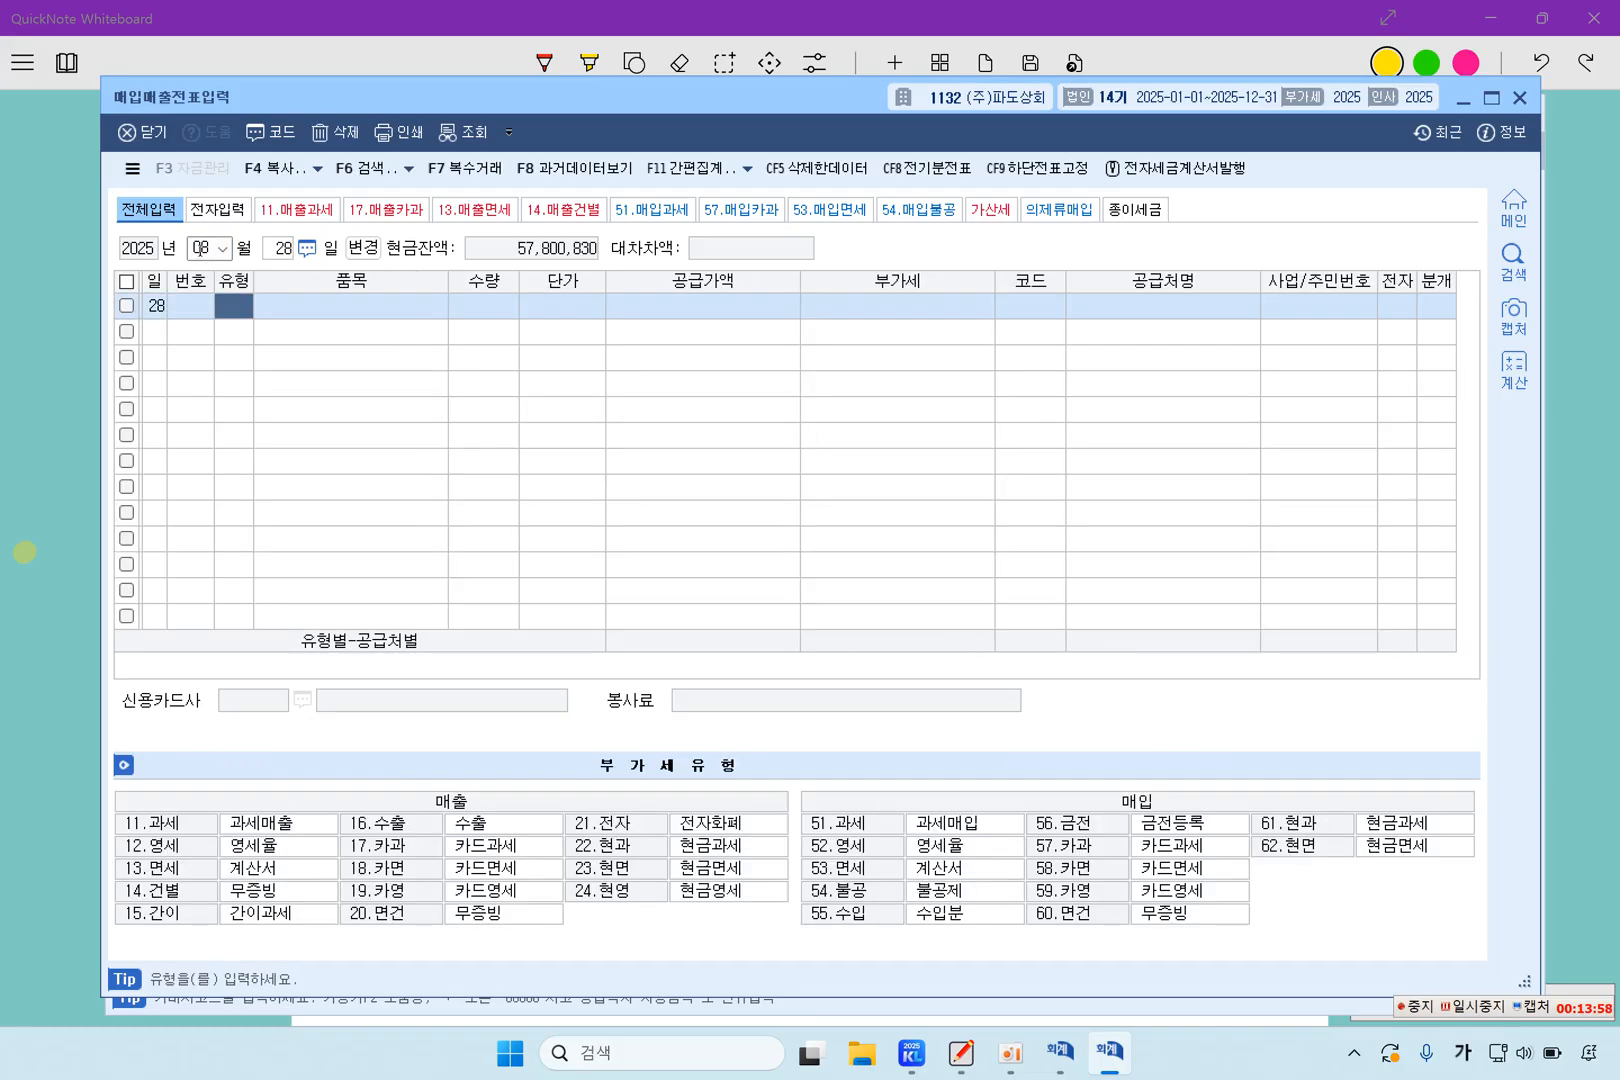
{"action": "type", "text": "55"}
{"action": "key", "text": "Return"}
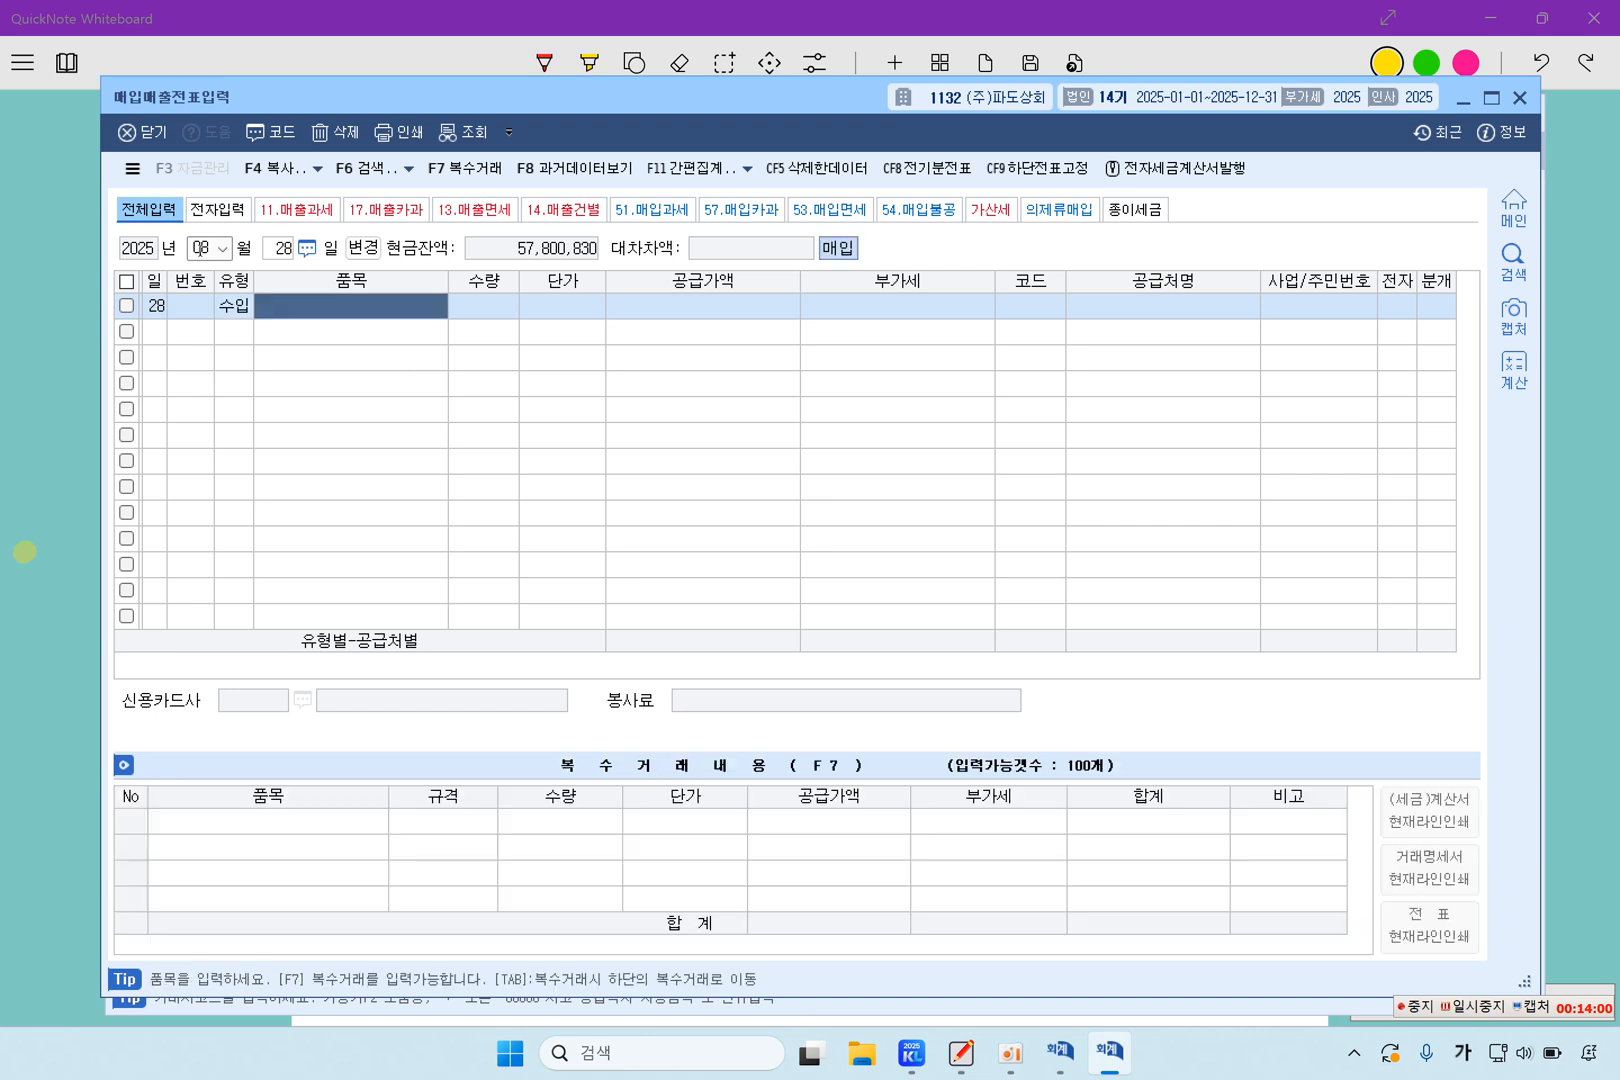
Enter 원재료 as the August 28 line's item with a 공급가액 of 5,400,000, accepting the calculated 부가세
{"action": "type", "text": "원재료"}
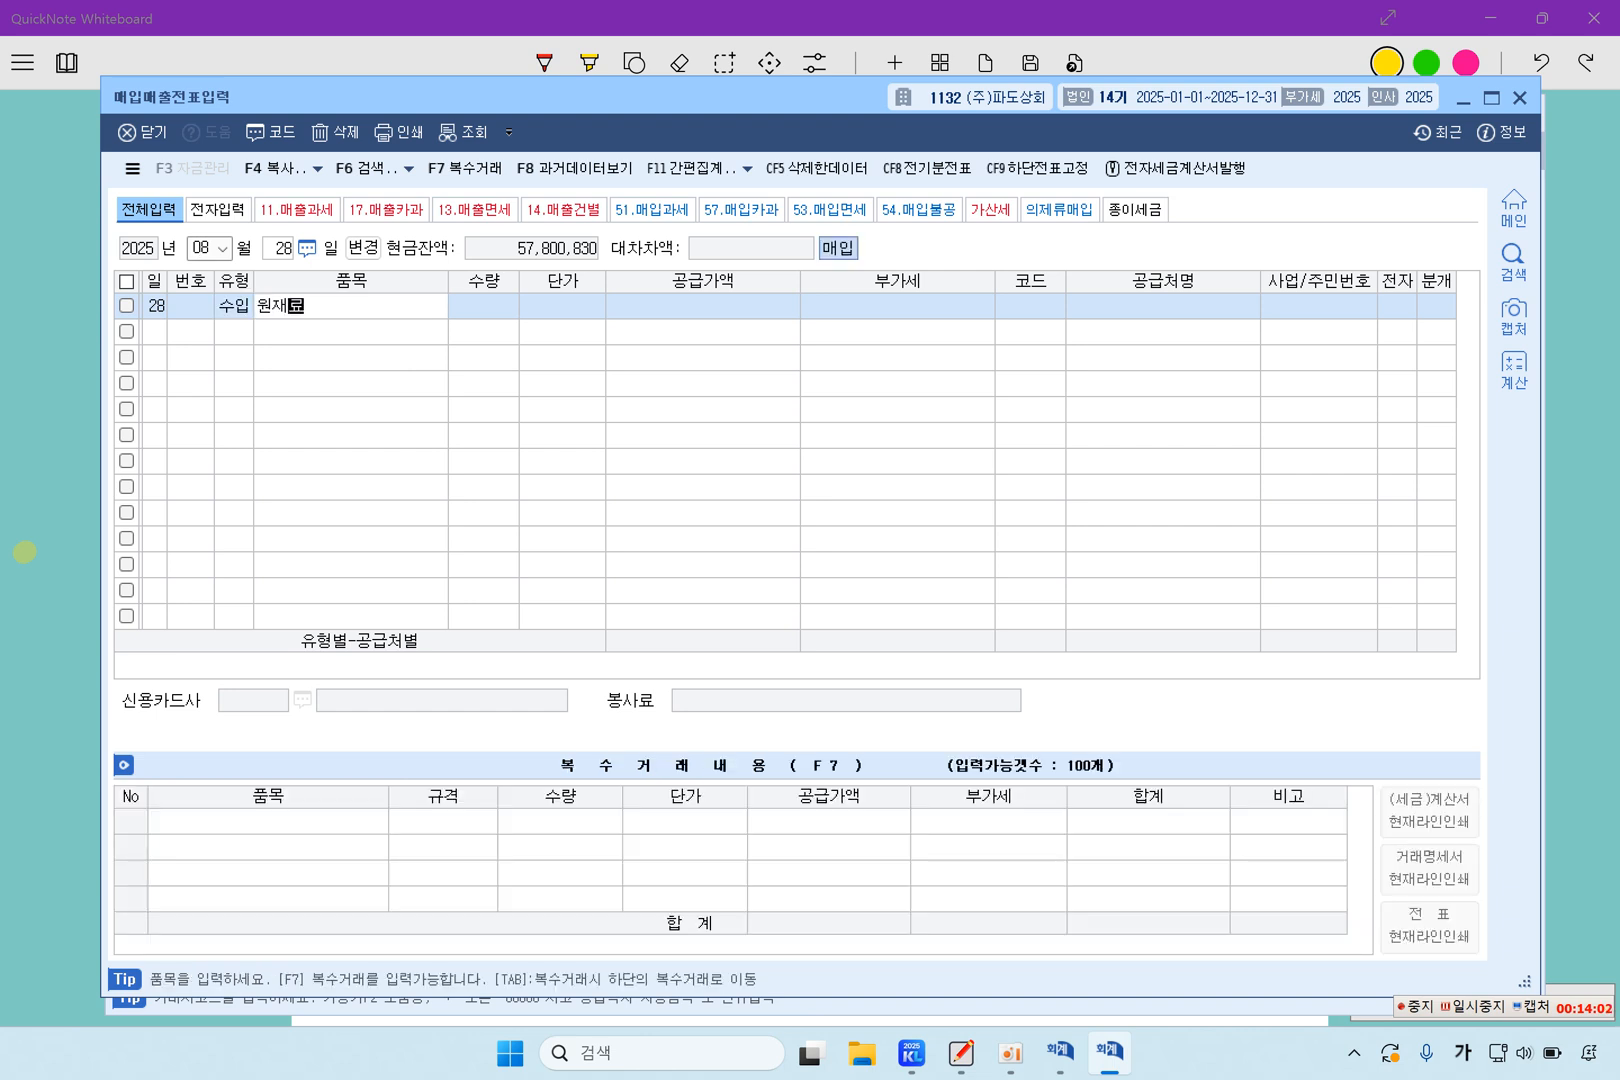
{"action": "key", "text": "Return"}
{"action": "key", "text": "Return"}
{"action": "key", "text": "Return"}
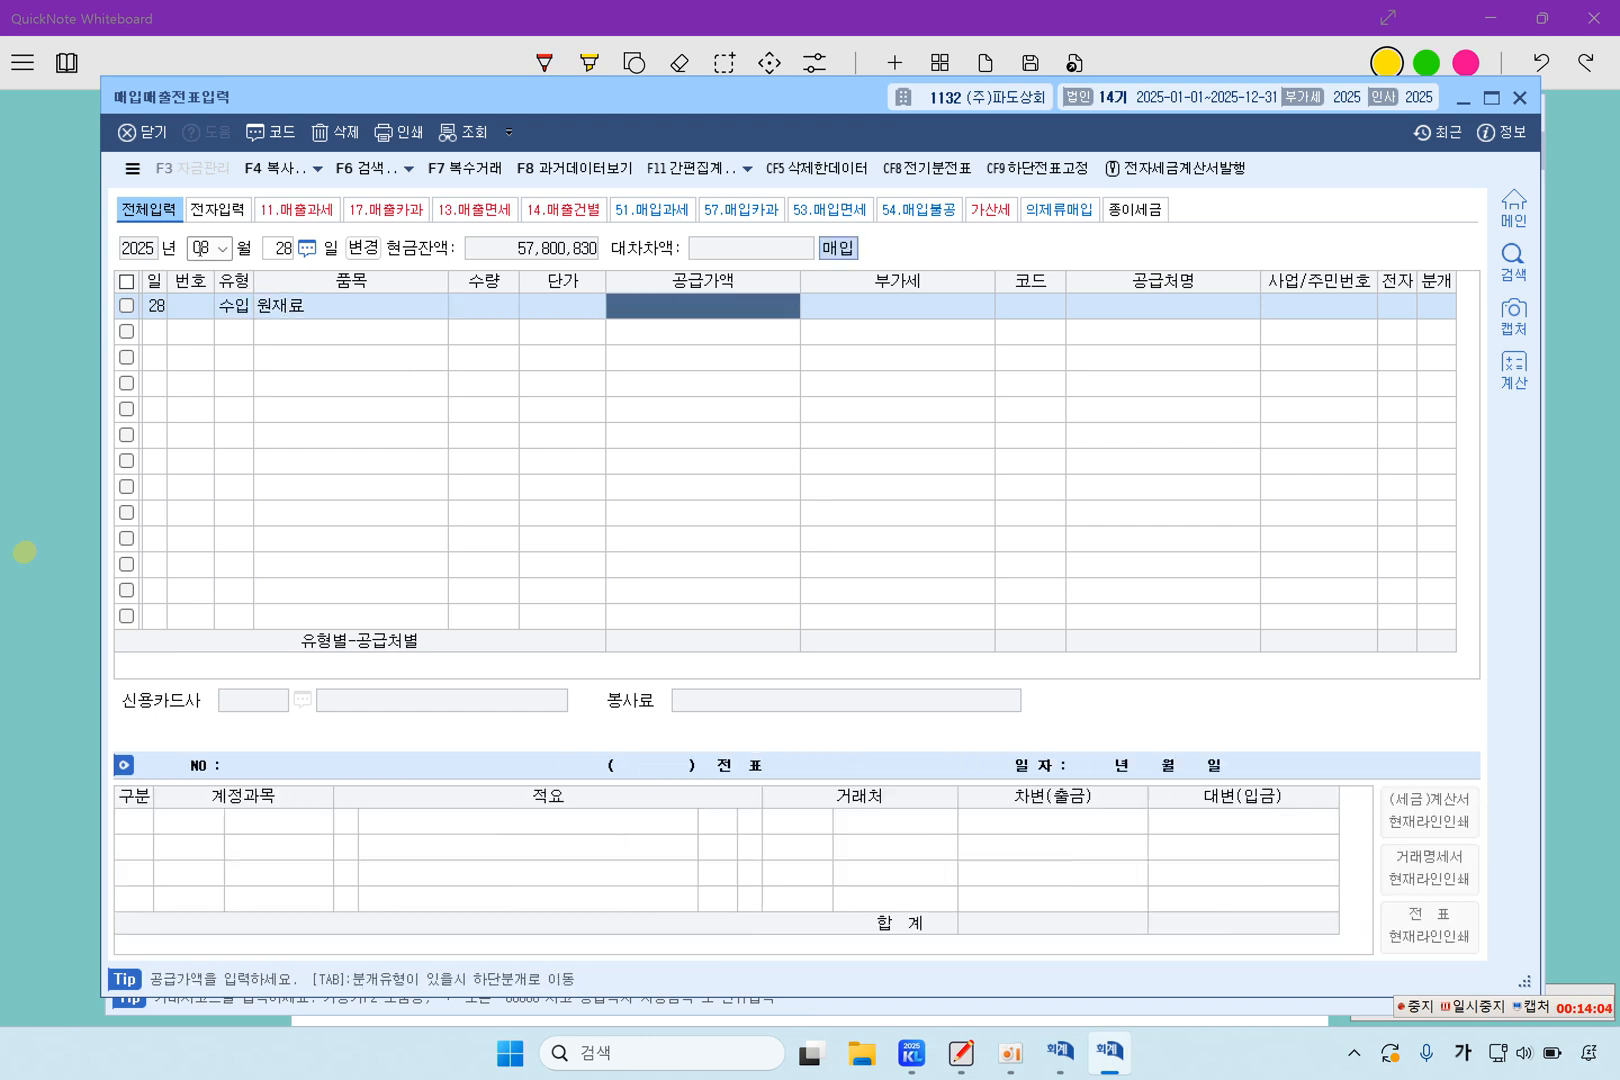
{"action": "type", "text": "5400000"}
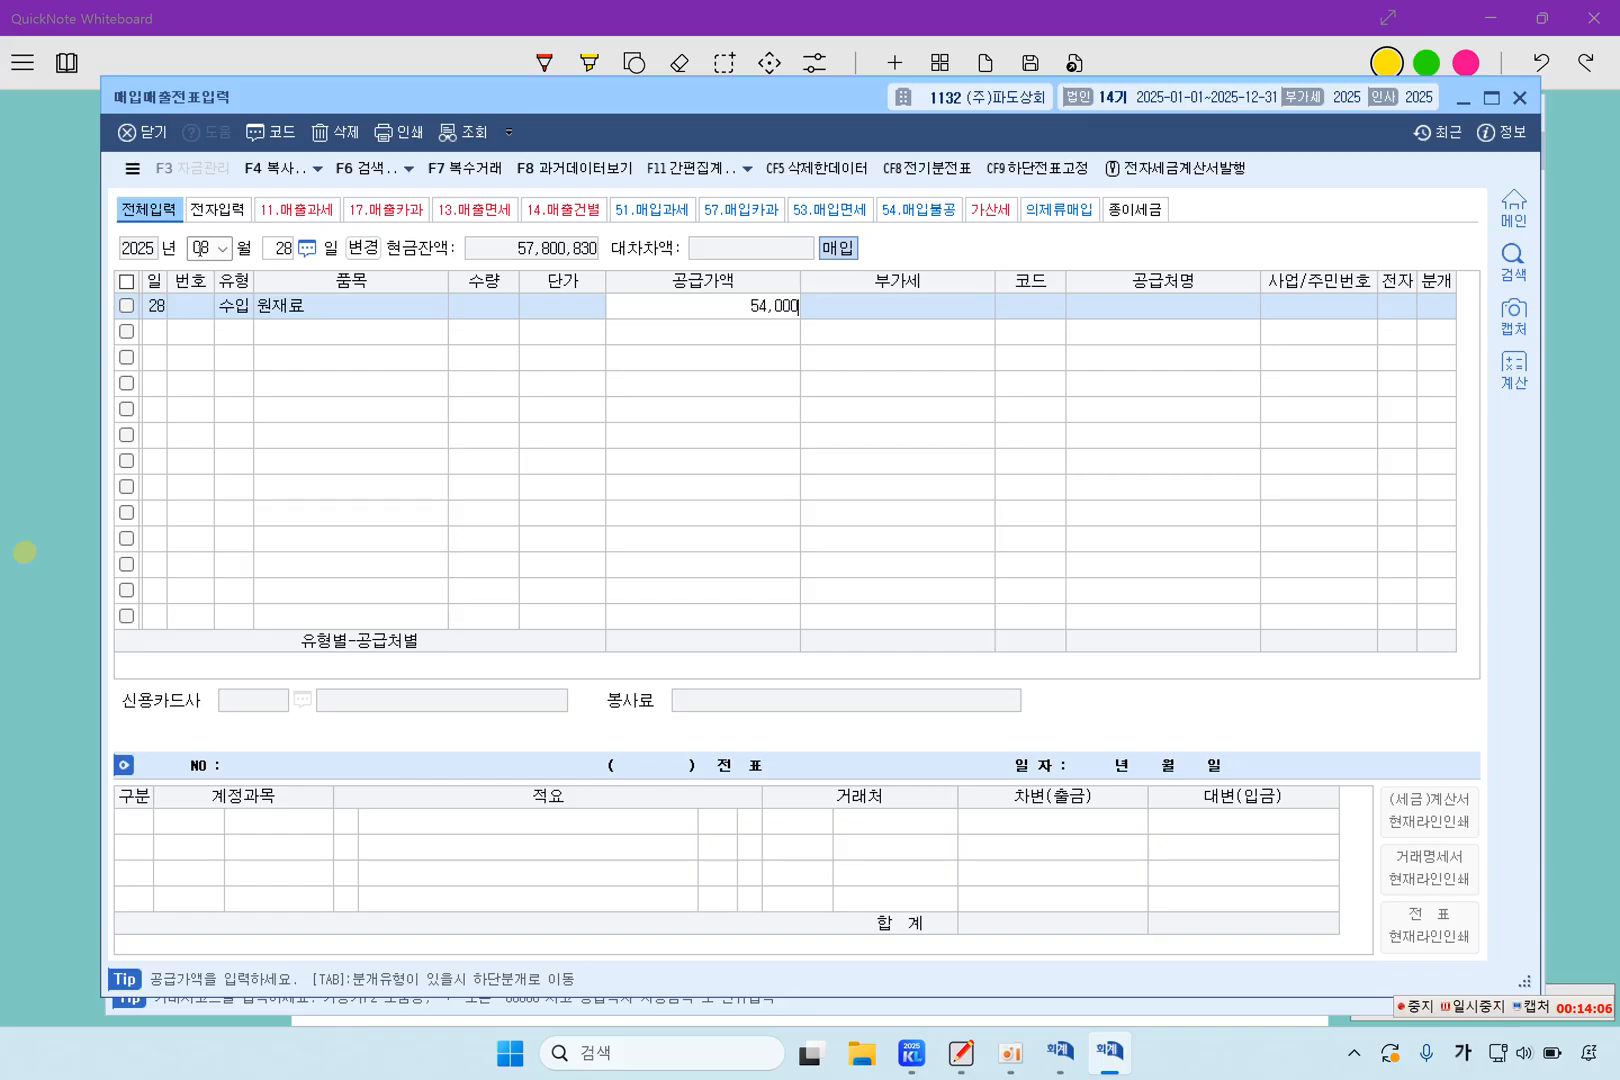
{"action": "key", "text": "Return"}
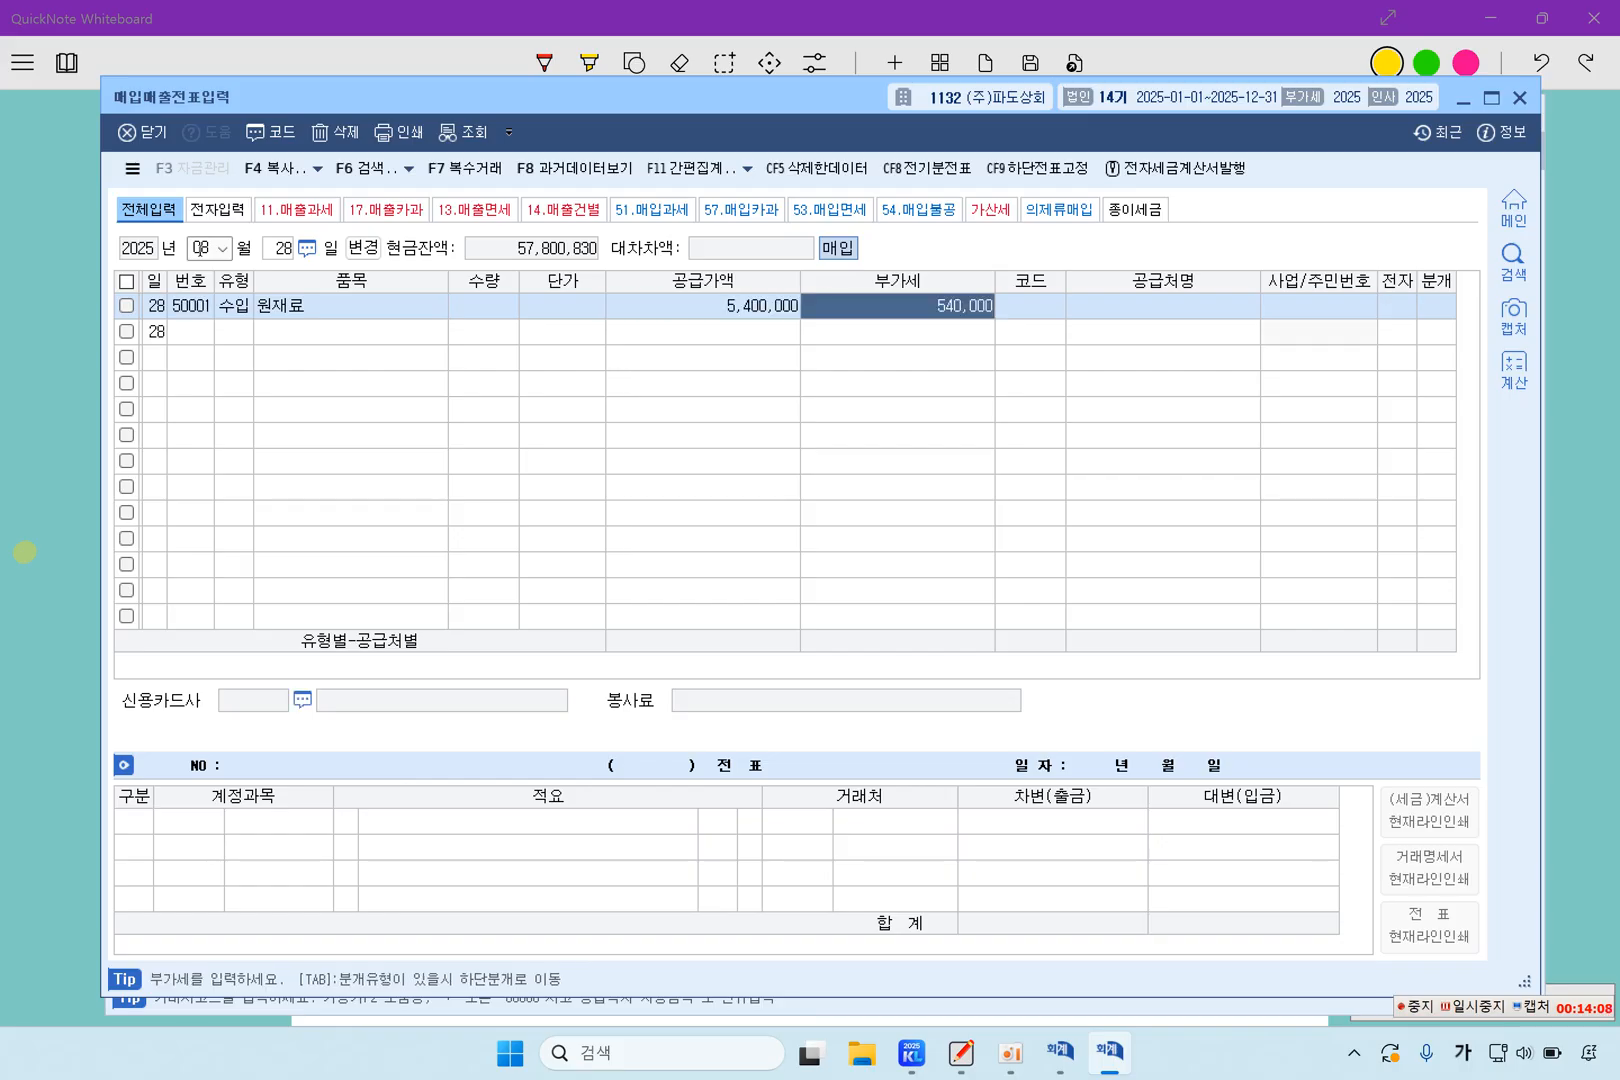
{"action": "key", "text": "Return"}
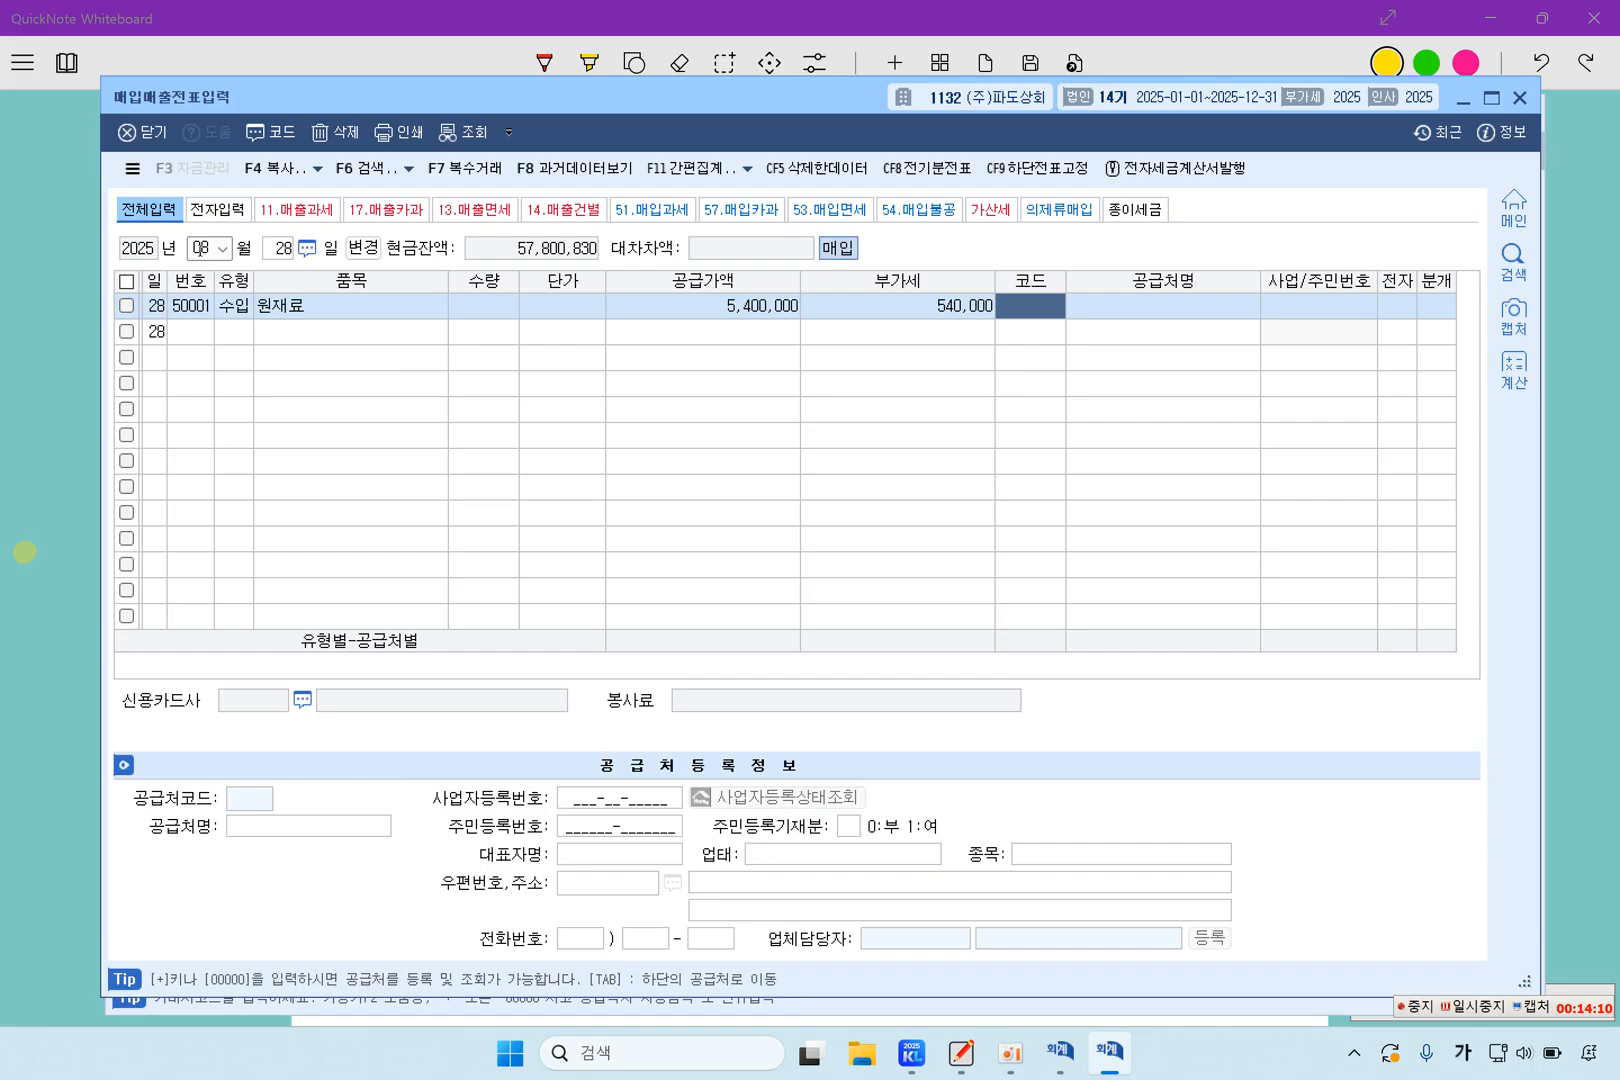
Assign 인천세관 as the supplier of the 원재료 line, mark it as 전자 여, and set its 분개 to 혼합
{"action": "key", "text": "F2"}
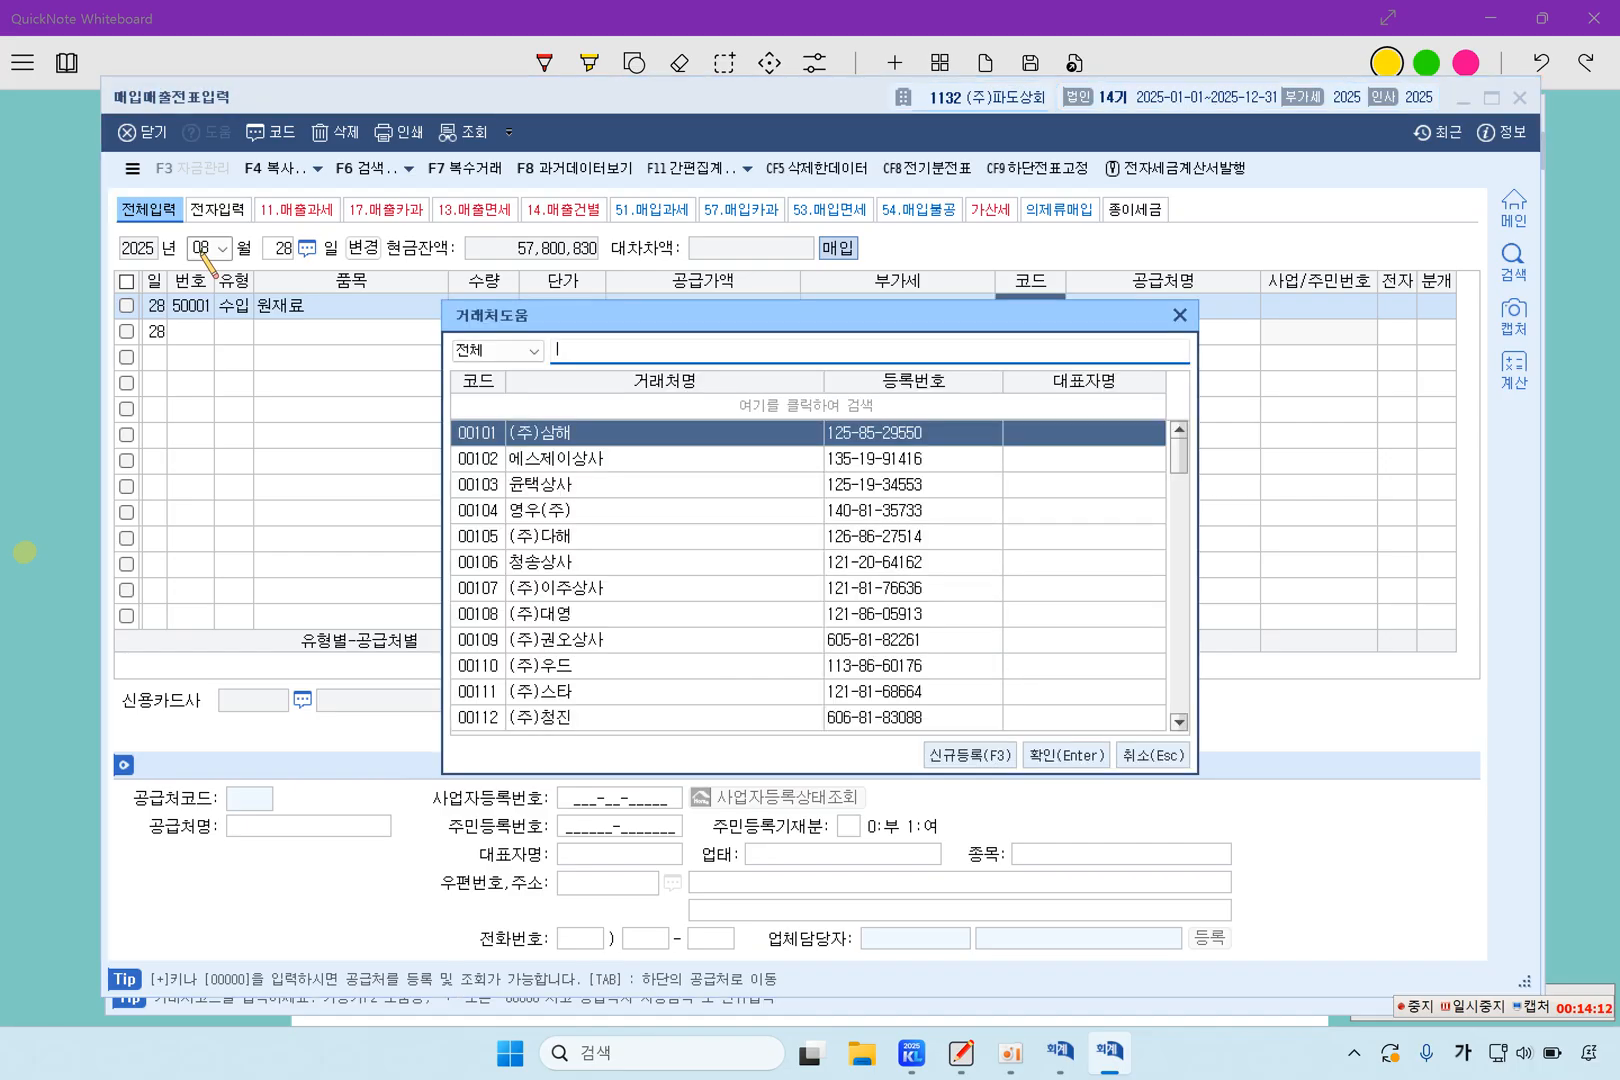
{"action": "type", "text": "인천"}
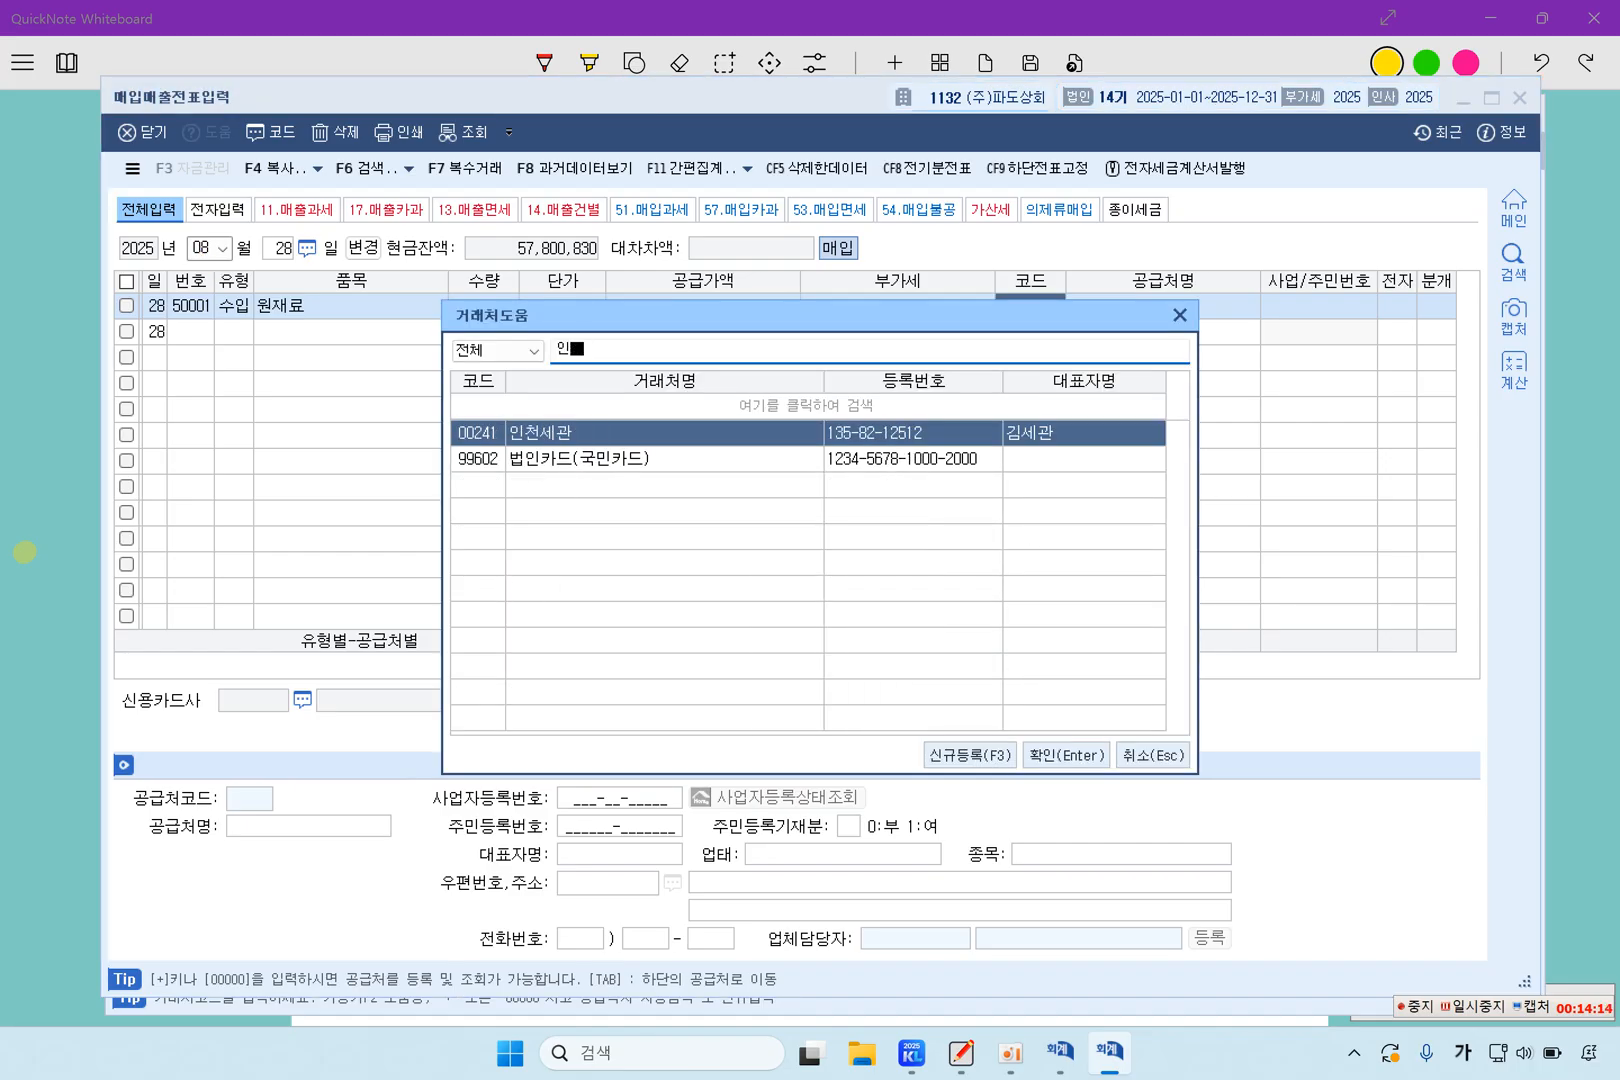
{"action": "key", "text": "Return"}
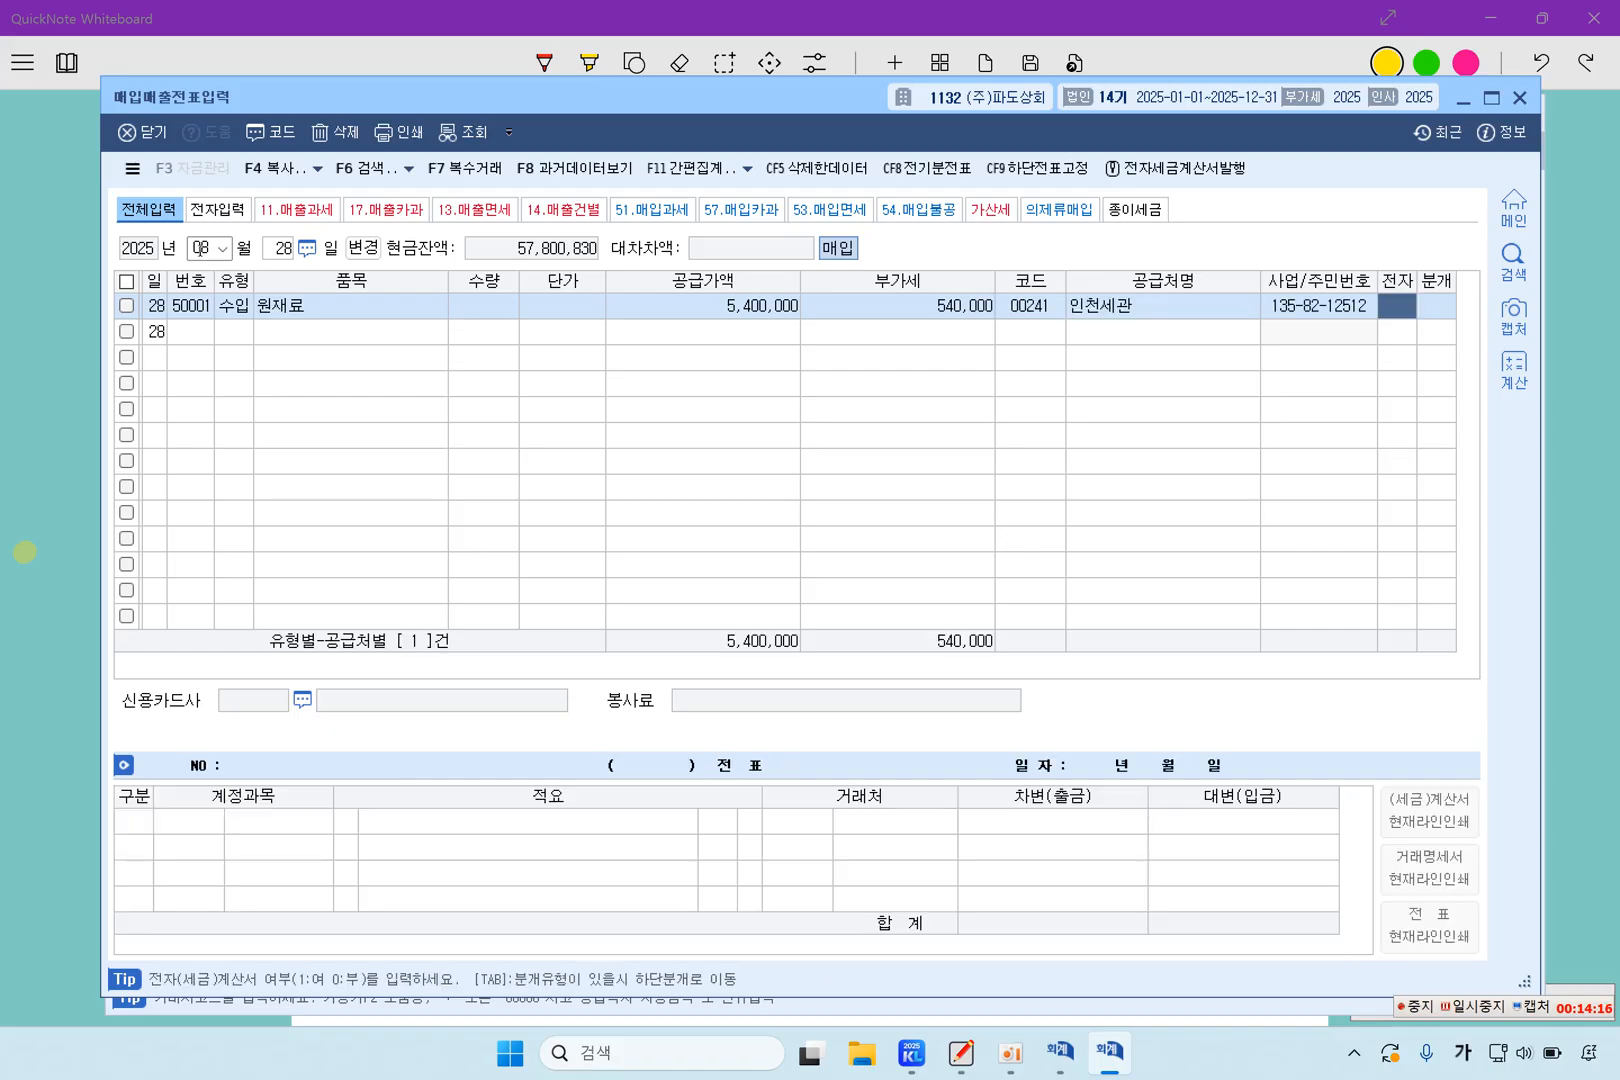
{"action": "type", "text": "1"}
{"action": "key", "text": "Return"}
{"action": "type", "text": "3"}
{"action": "key", "text": "Return"}
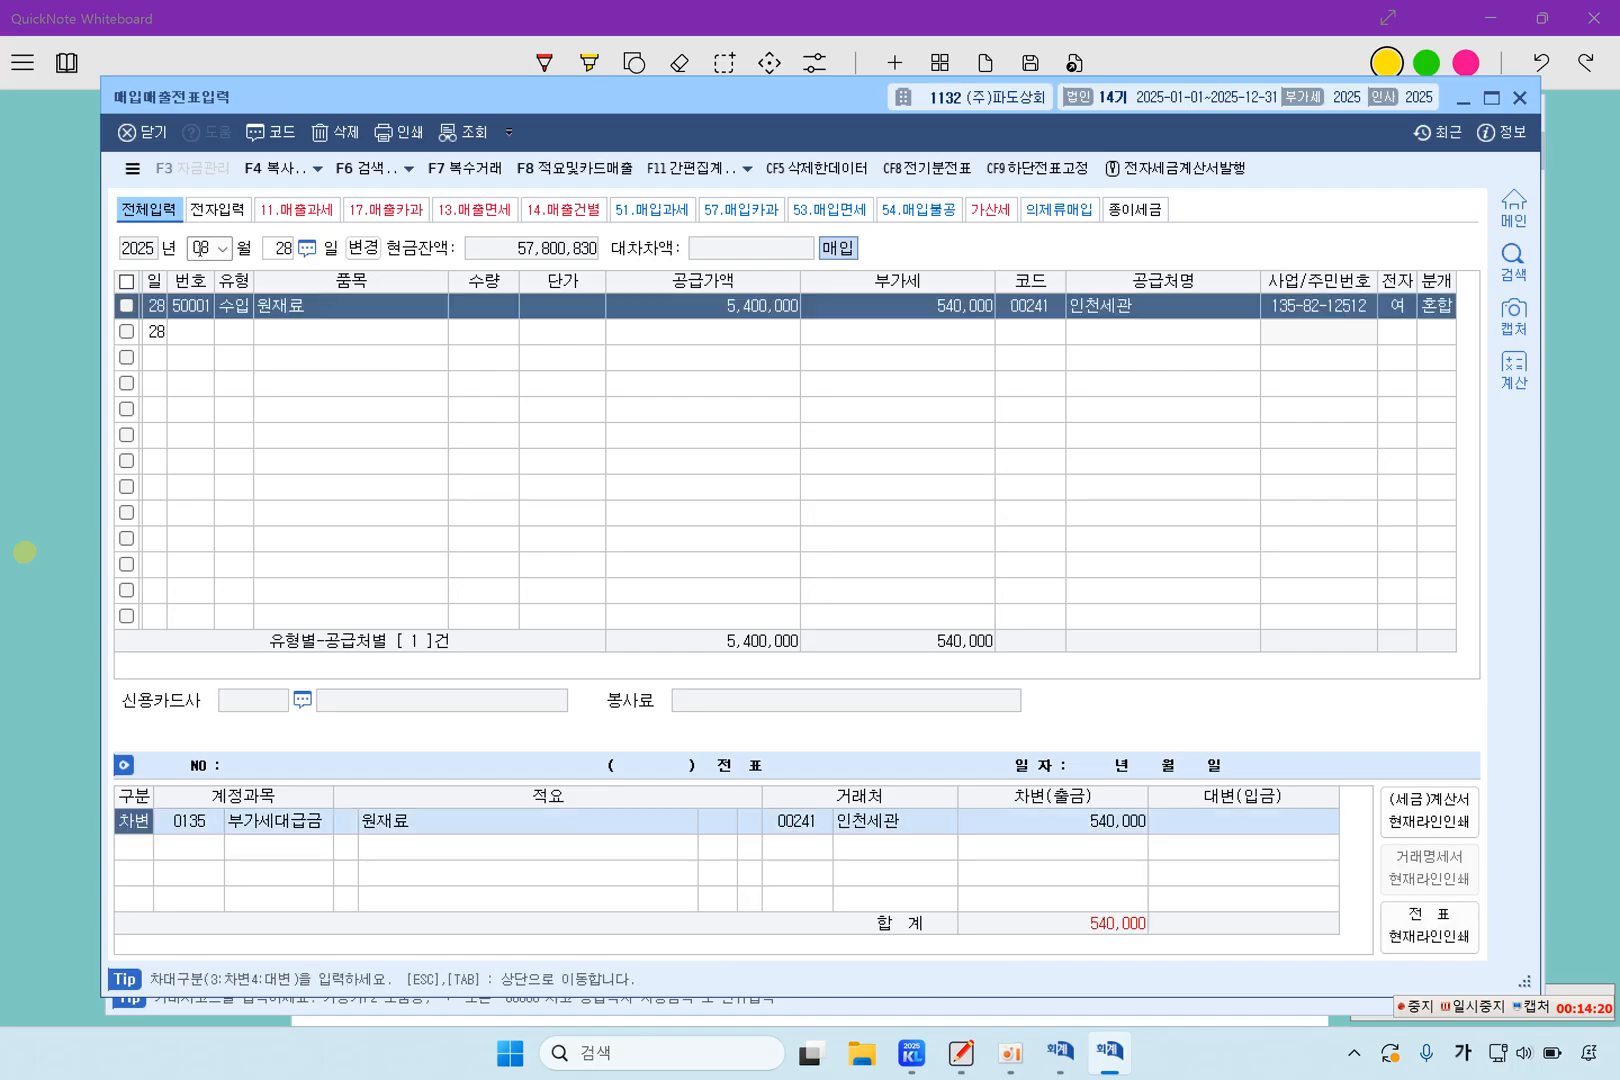
Keep the 부가세대급금 debit entry and add a credit entry for 0101 현금 with an amount of 540,000
{"action": "key", "text": "Return"}
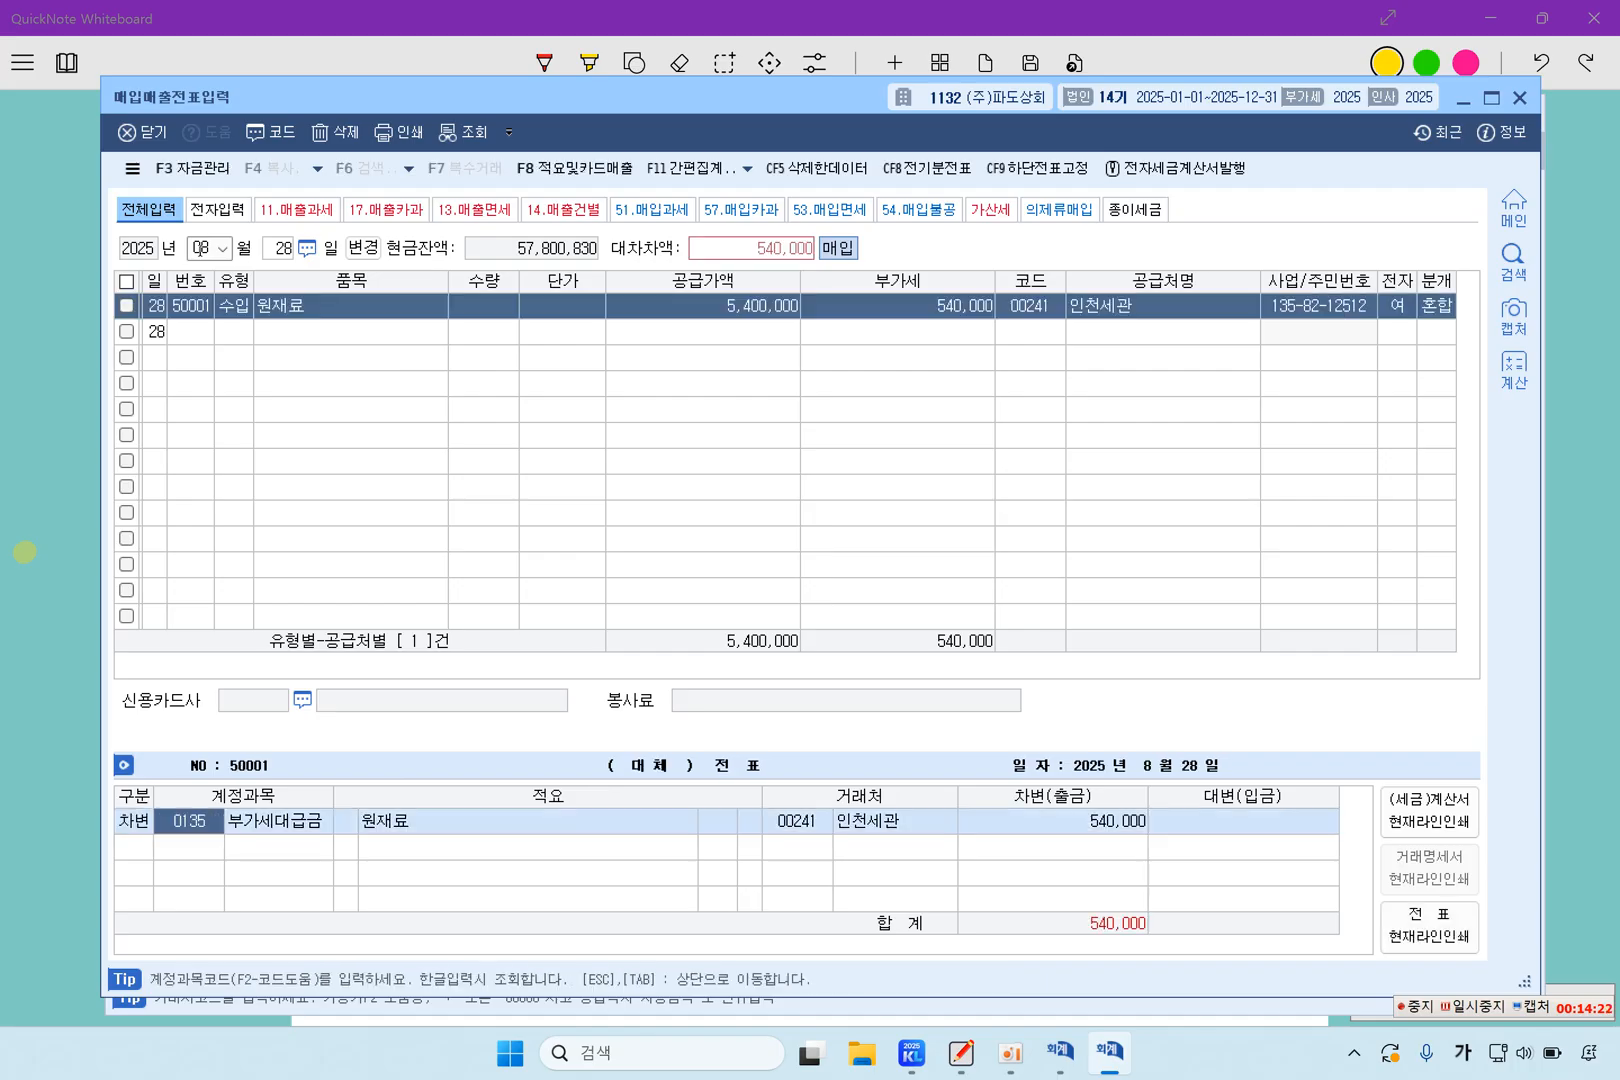
{"action": "key", "text": "Return"}
{"action": "key", "text": "Return"}
{"action": "type", "text": "4"}
{"action": "key", "text": "Return"}
{"action": "type", "text": "1"}
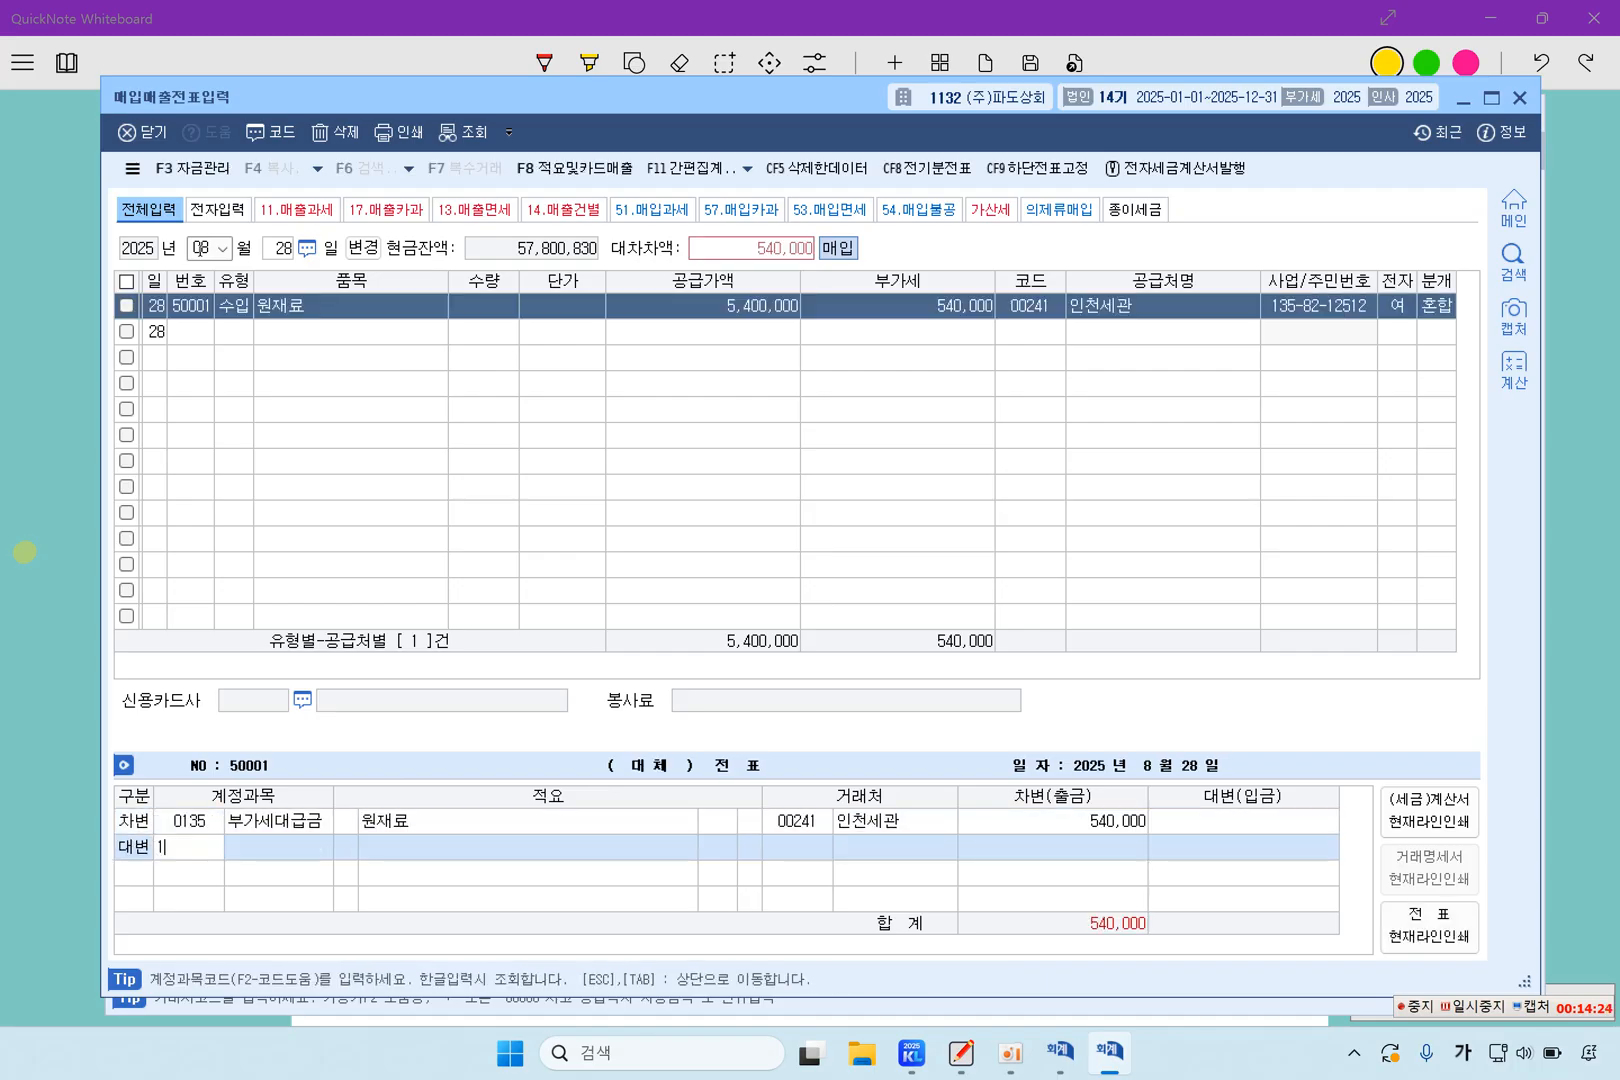
{"action": "type", "text": "01"}
{"action": "key", "text": "Return"}
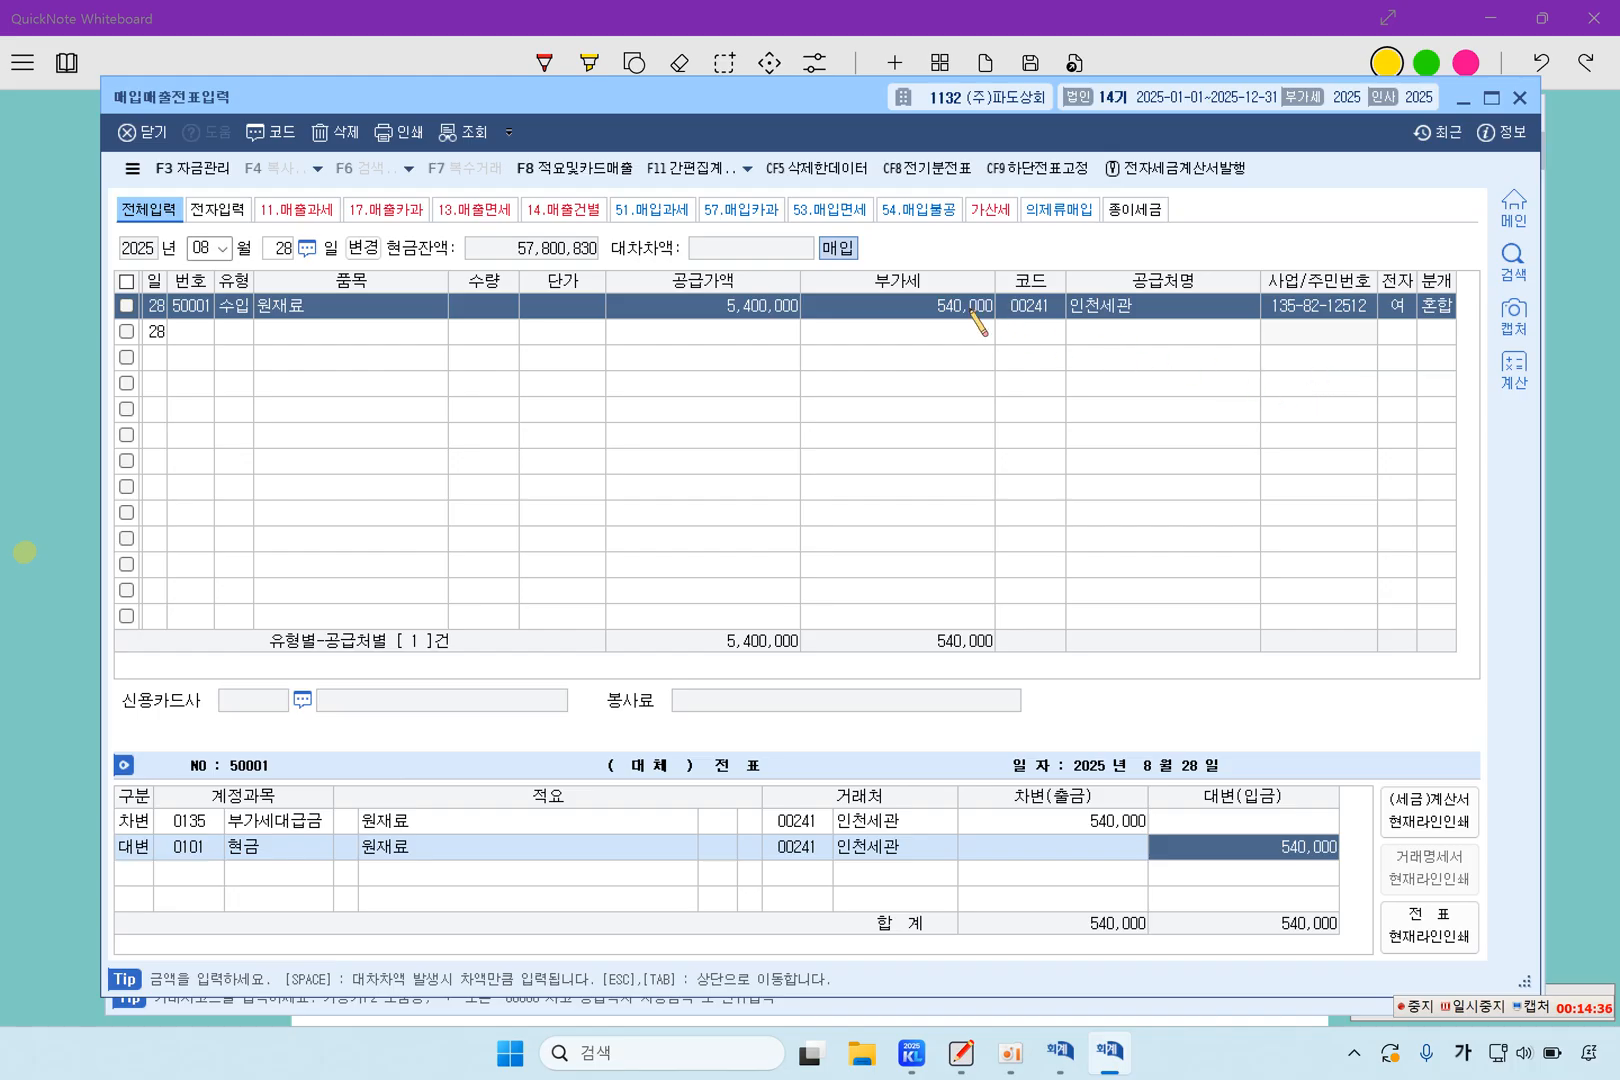
Switch back to QuickNote Whiteboard and highlight [4], 영업부 직원들, 다과류 and the card slip's 부가세 of 100,000 in question 4
{"action": "left_click", "coordinate": [36, 334]}
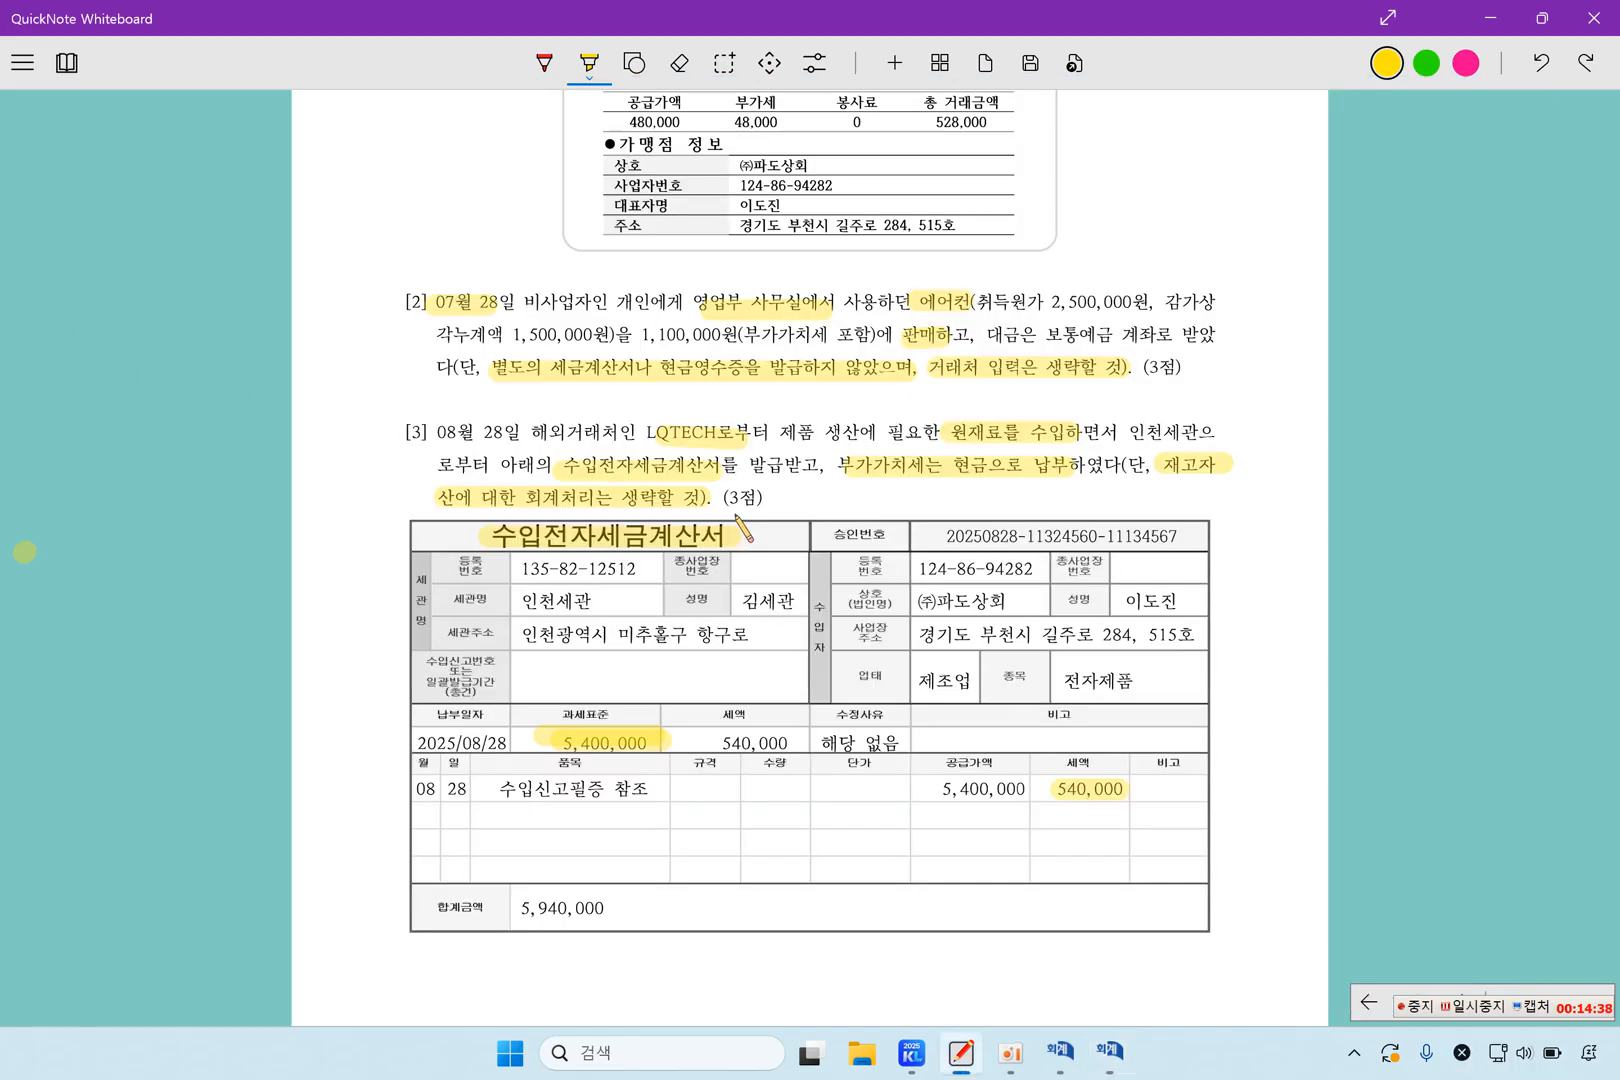
{"action": "scroll", "coordinate": [751, 519], "scroll_direction": "down", "scroll_amount": 4}
{"action": "scroll", "coordinate": [757, 532], "scroll_direction": "down", "scroll_amount": 5}
{"action": "scroll", "coordinate": [757, 532], "scroll_direction": "up", "scroll_amount": 2}
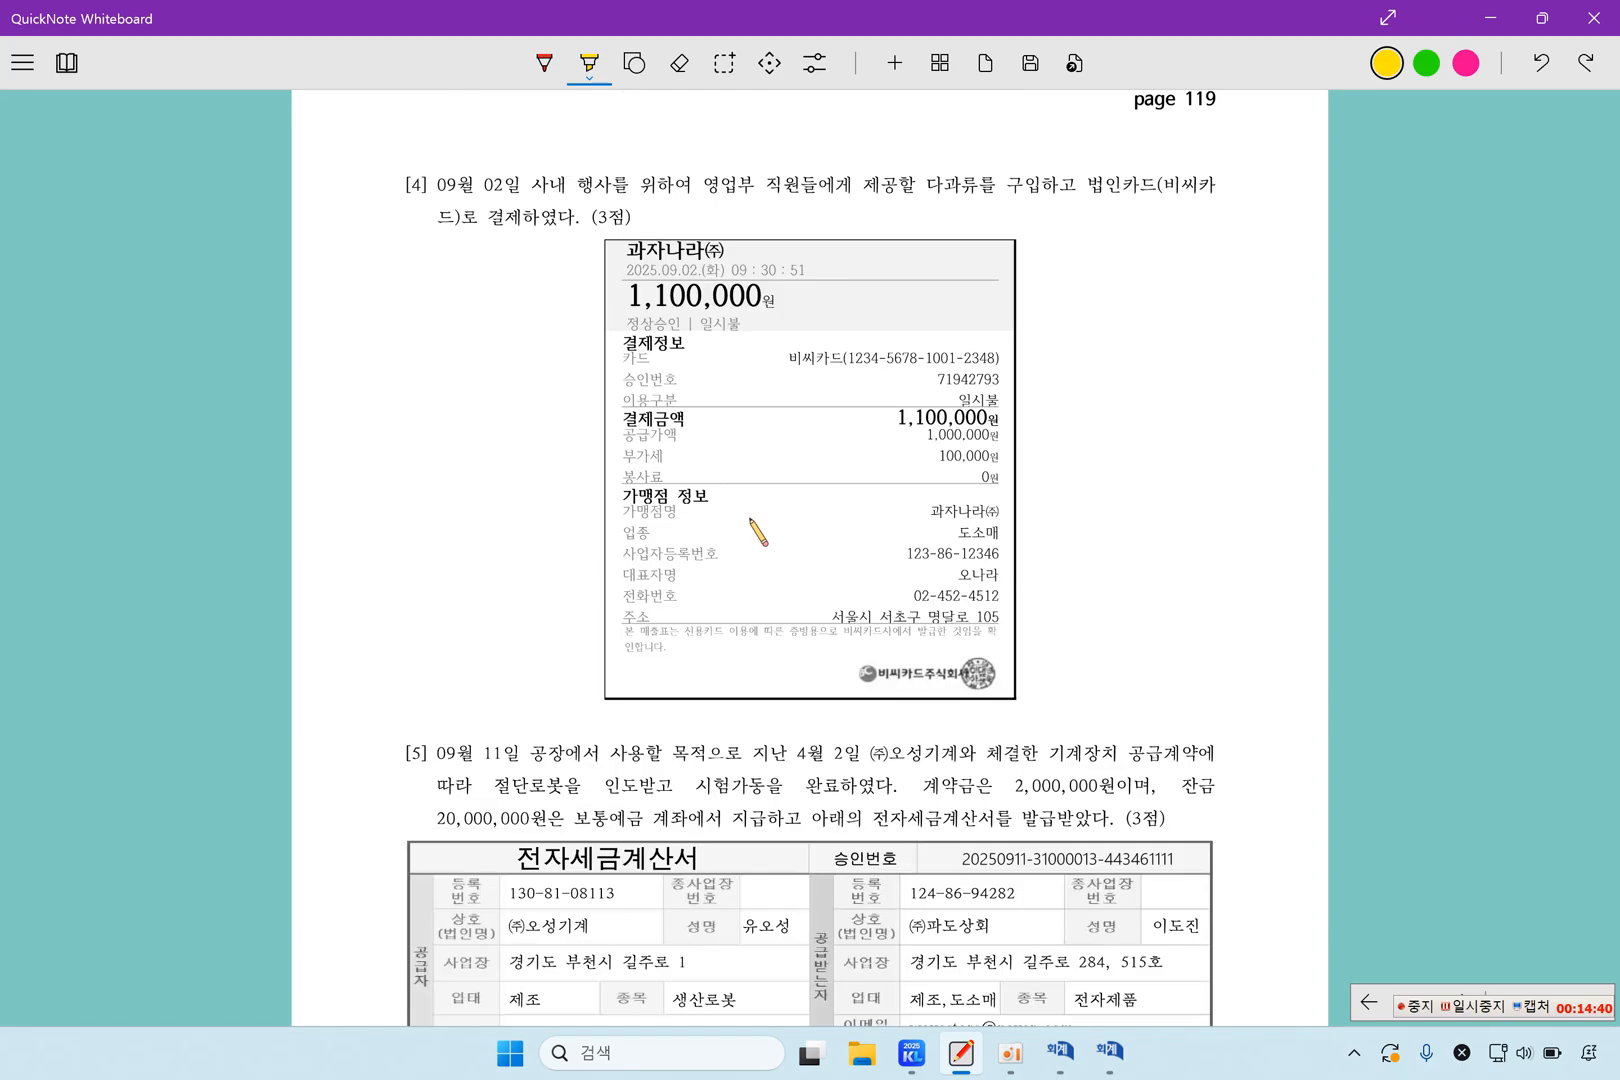
{"action": "left_click_drag", "start_coordinate": [390, 182], "coordinate": [440, 186]}
{"action": "left_click_drag", "start_coordinate": [705, 186], "coordinate": [975, 186]}
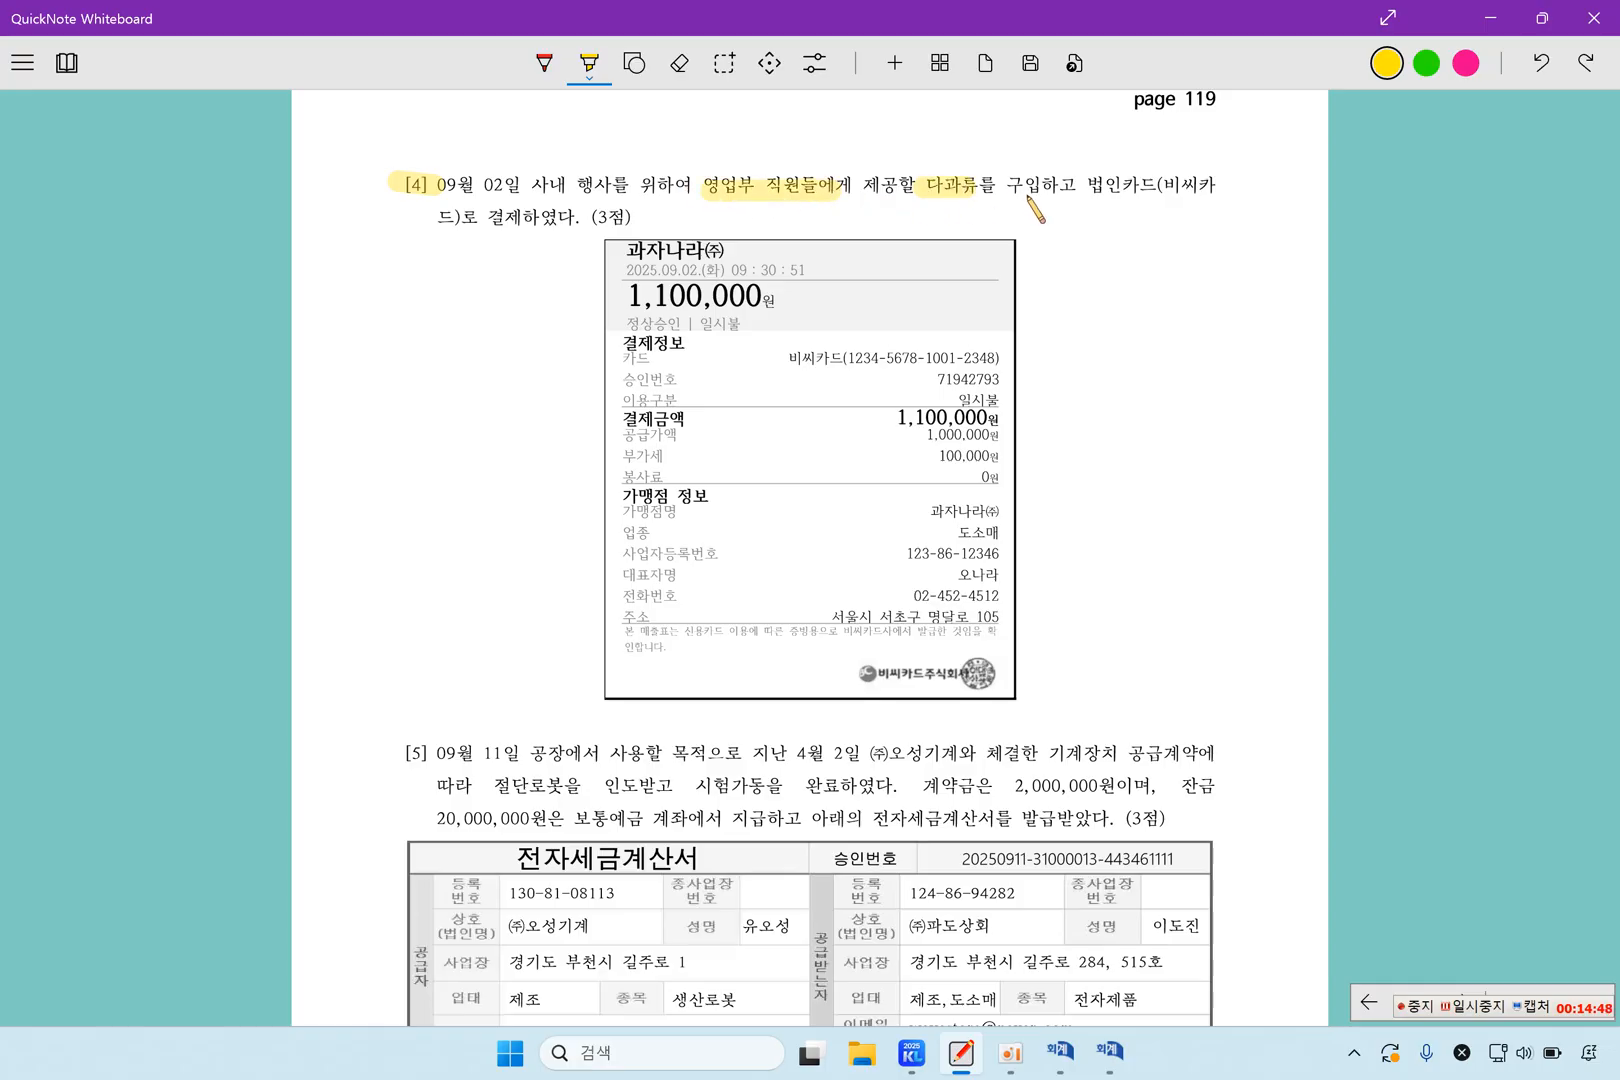
{"action": "left_click_drag", "start_coordinate": [705, 189], "coordinate": [795, 190]}
{"action": "left_click_drag", "start_coordinate": [906, 190], "coordinate": [975, 190]}
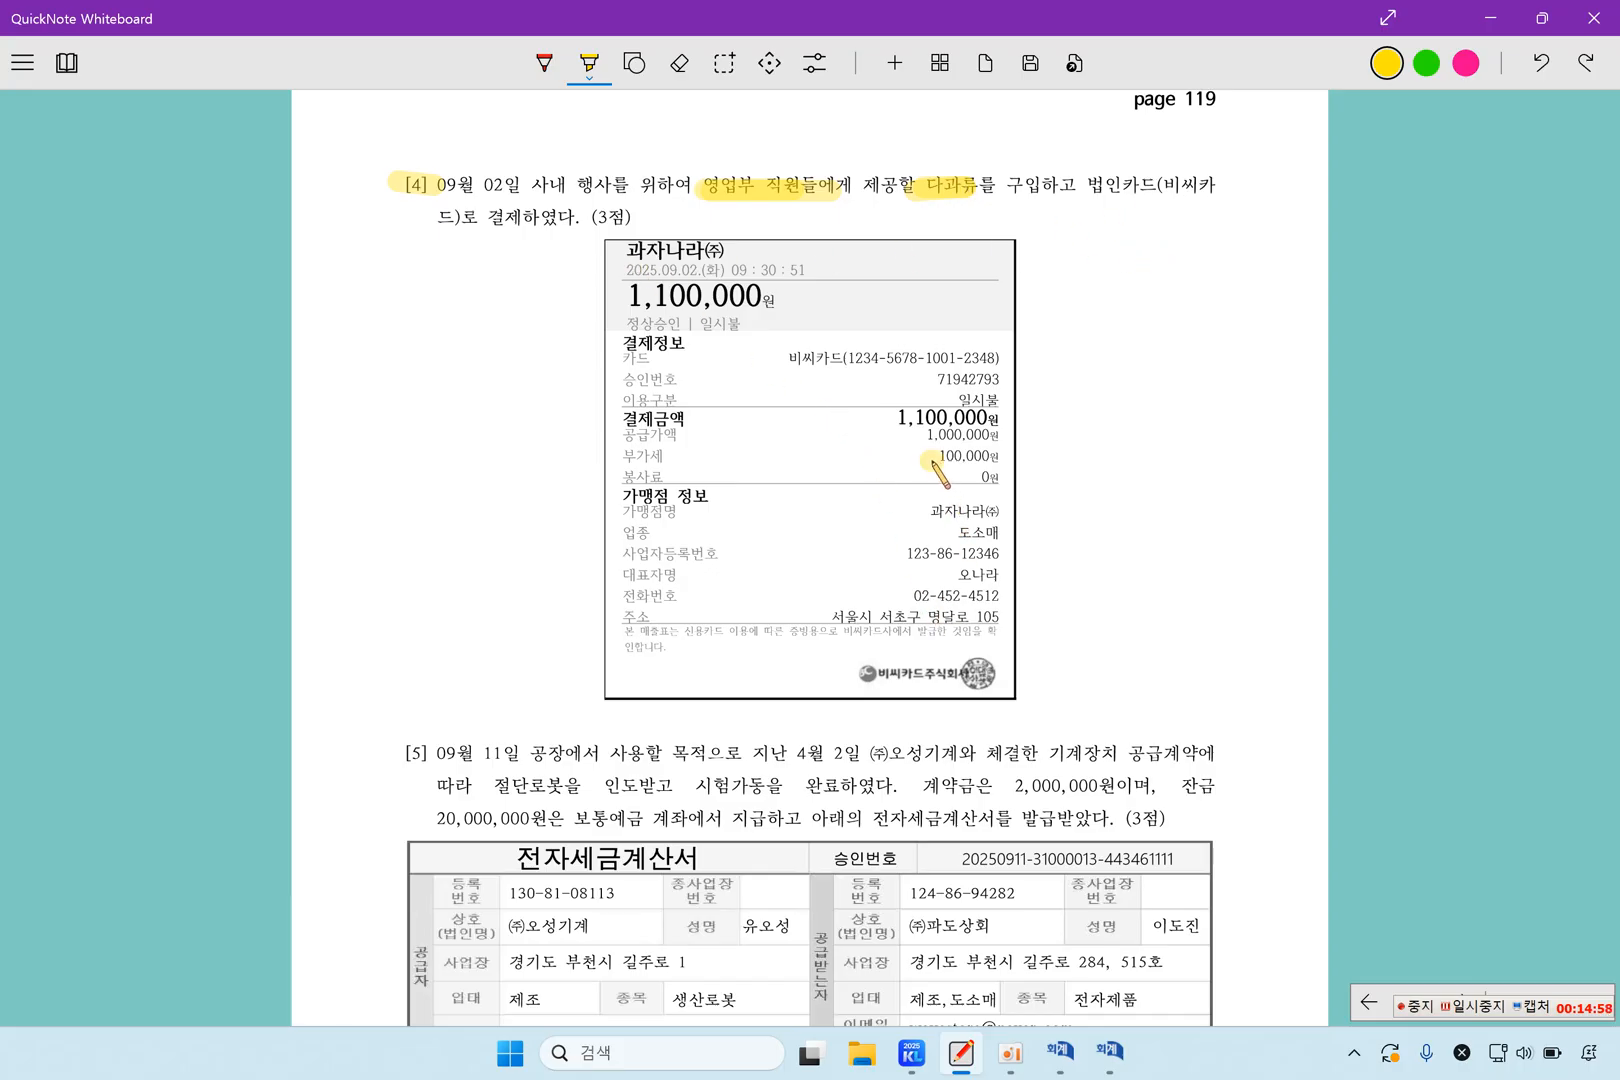
{"action": "left_click_drag", "start_coordinate": [920, 457], "coordinate": [999, 458]}
Switch to KcLep's 매입매출전표입력 and start a September 2 line with VAT type 57.카과
{"action": "left_click", "coordinate": [1110, 1052]}
{"action": "left_click", "coordinate": [224, 331]}
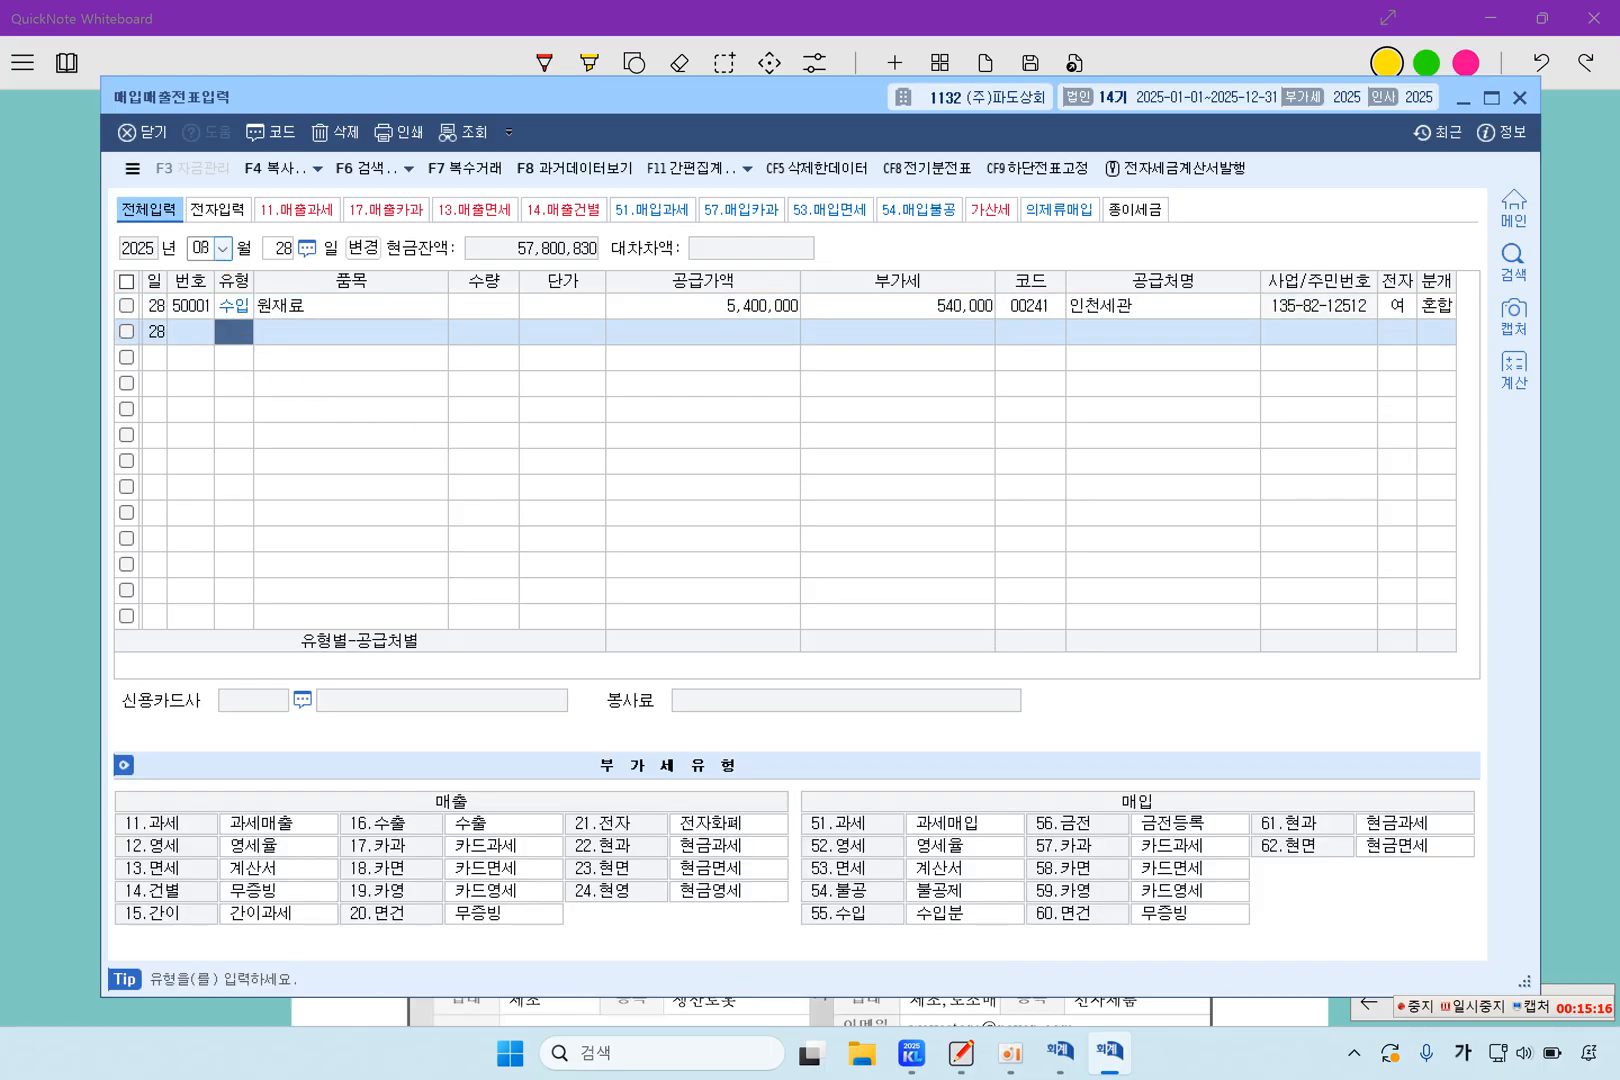
{"action": "left_click", "coordinate": [212, 248]}
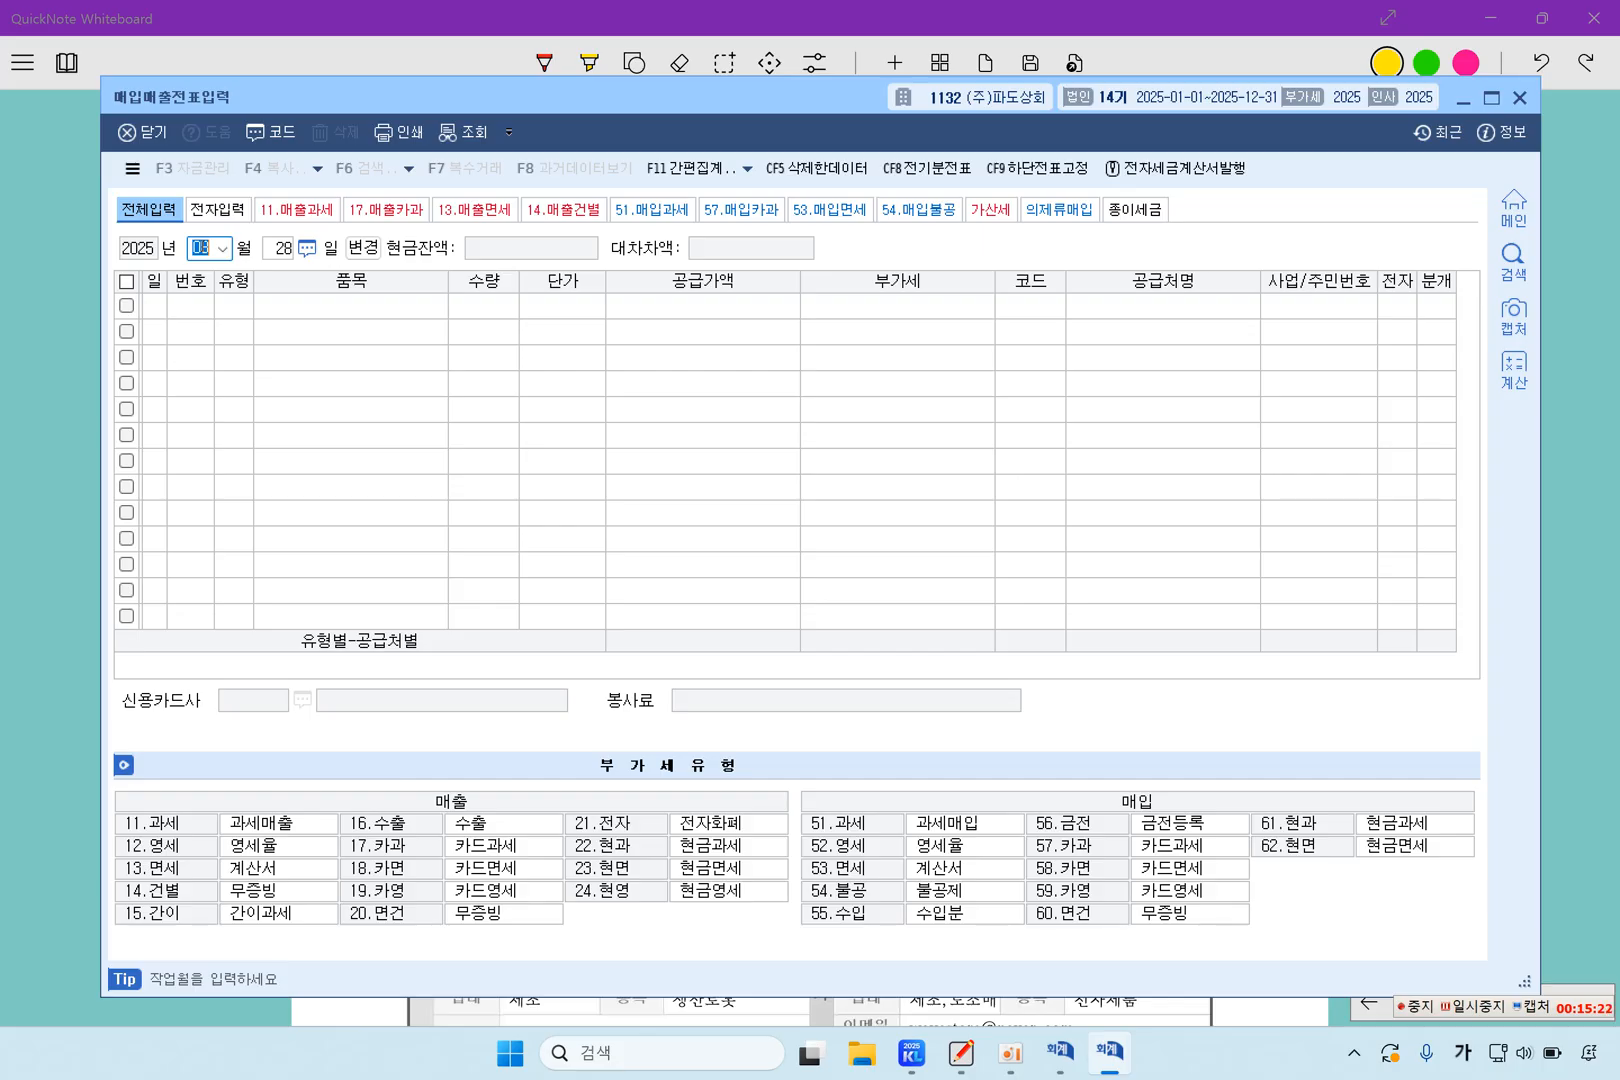
{"action": "key", "text": "Return"}
{"action": "type", "text": "2"}
{"action": "key", "text": "Return"}
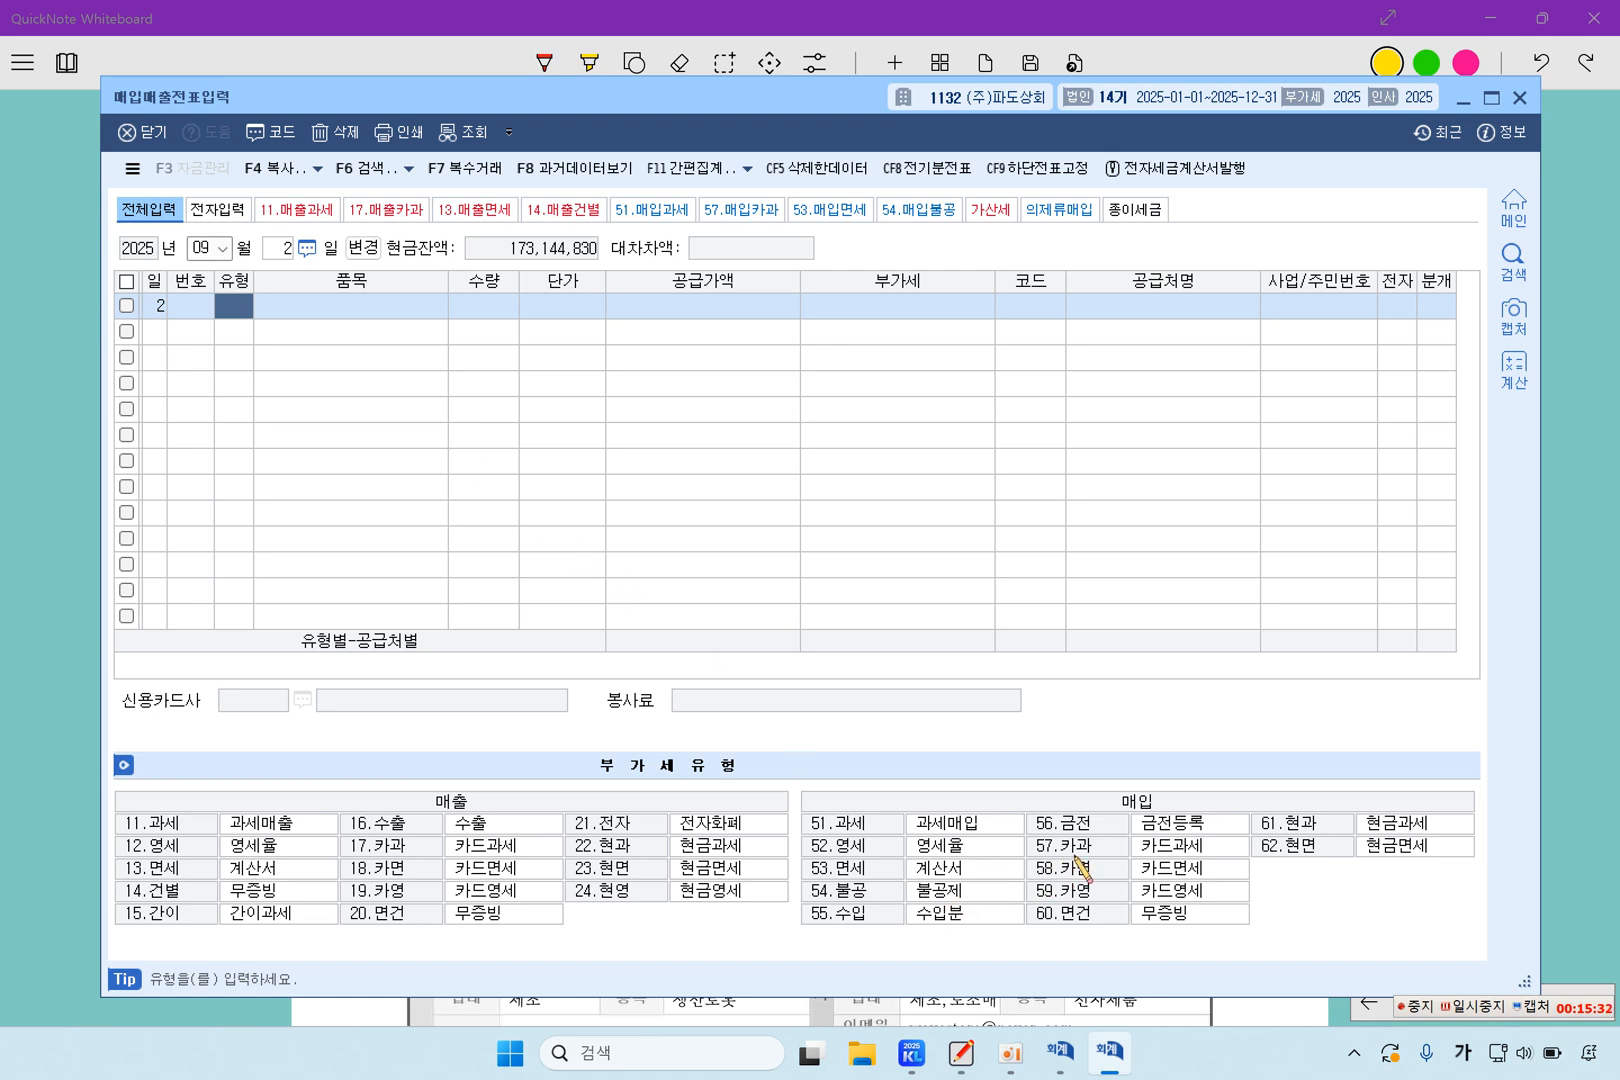
{"action": "type", "text": "57"}
{"action": "key", "text": "Return"}
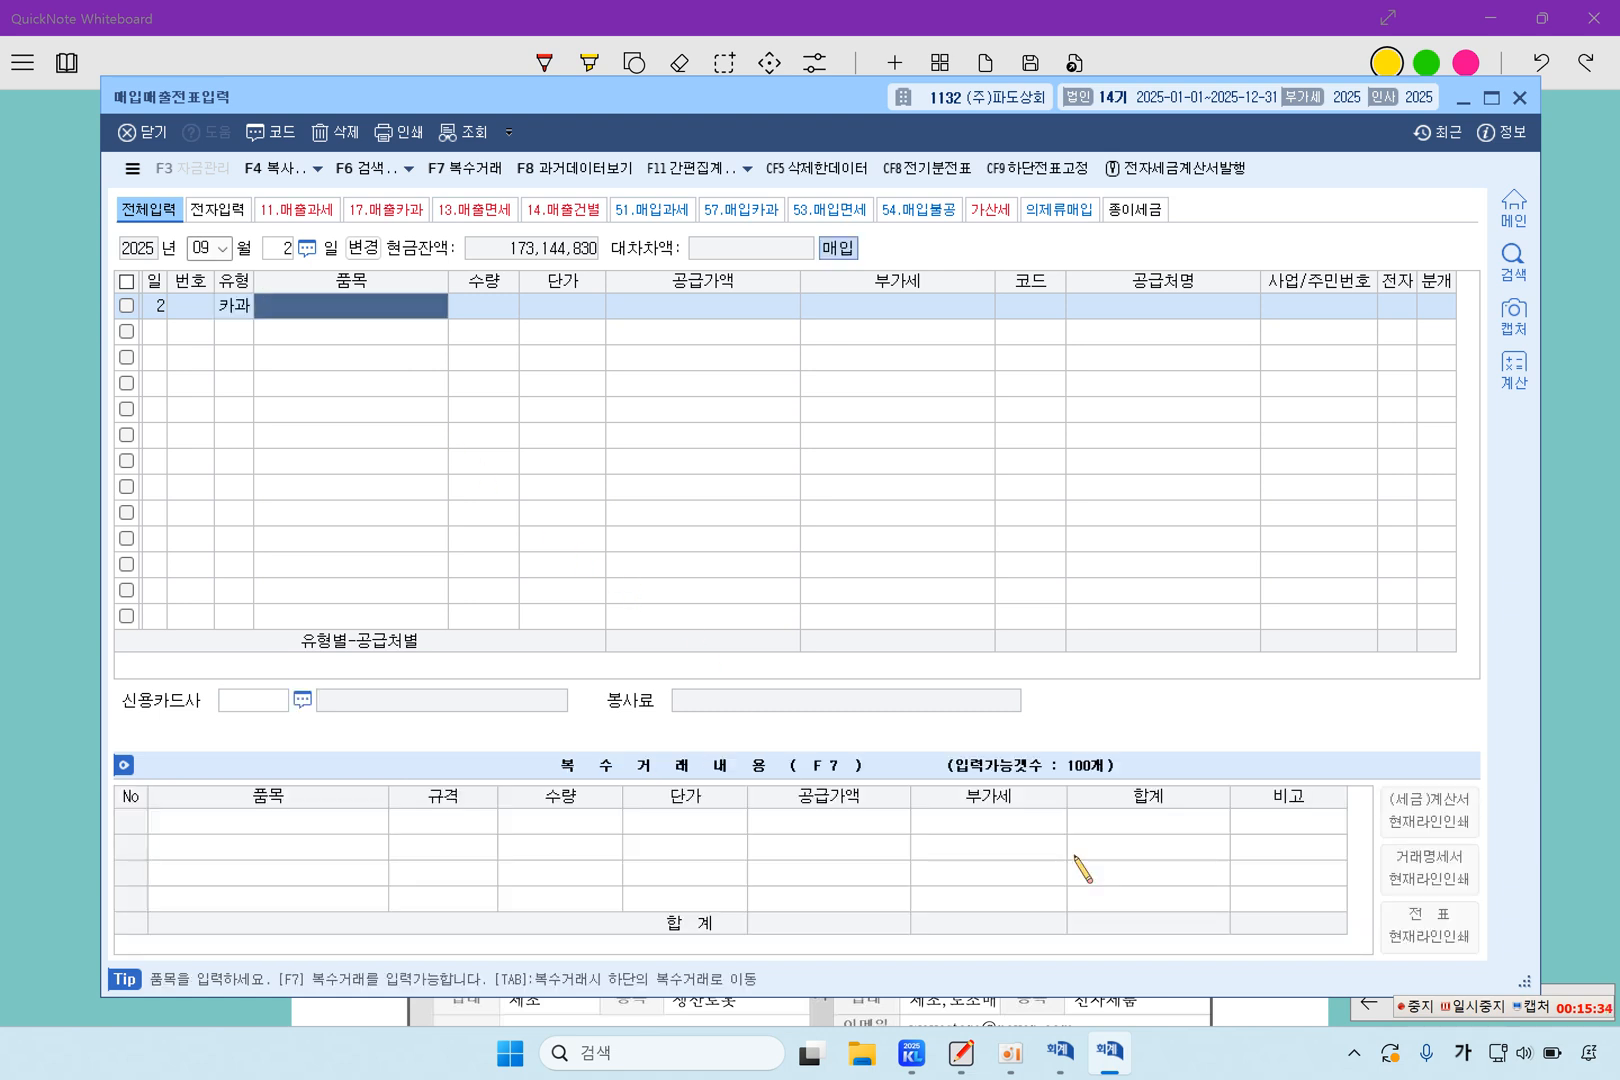
Enter 다과류 as the item and 1,100,000 as the VAT-inclusive 공급가액 on the September 2 카과 line
{"action": "type", "text": "다"}
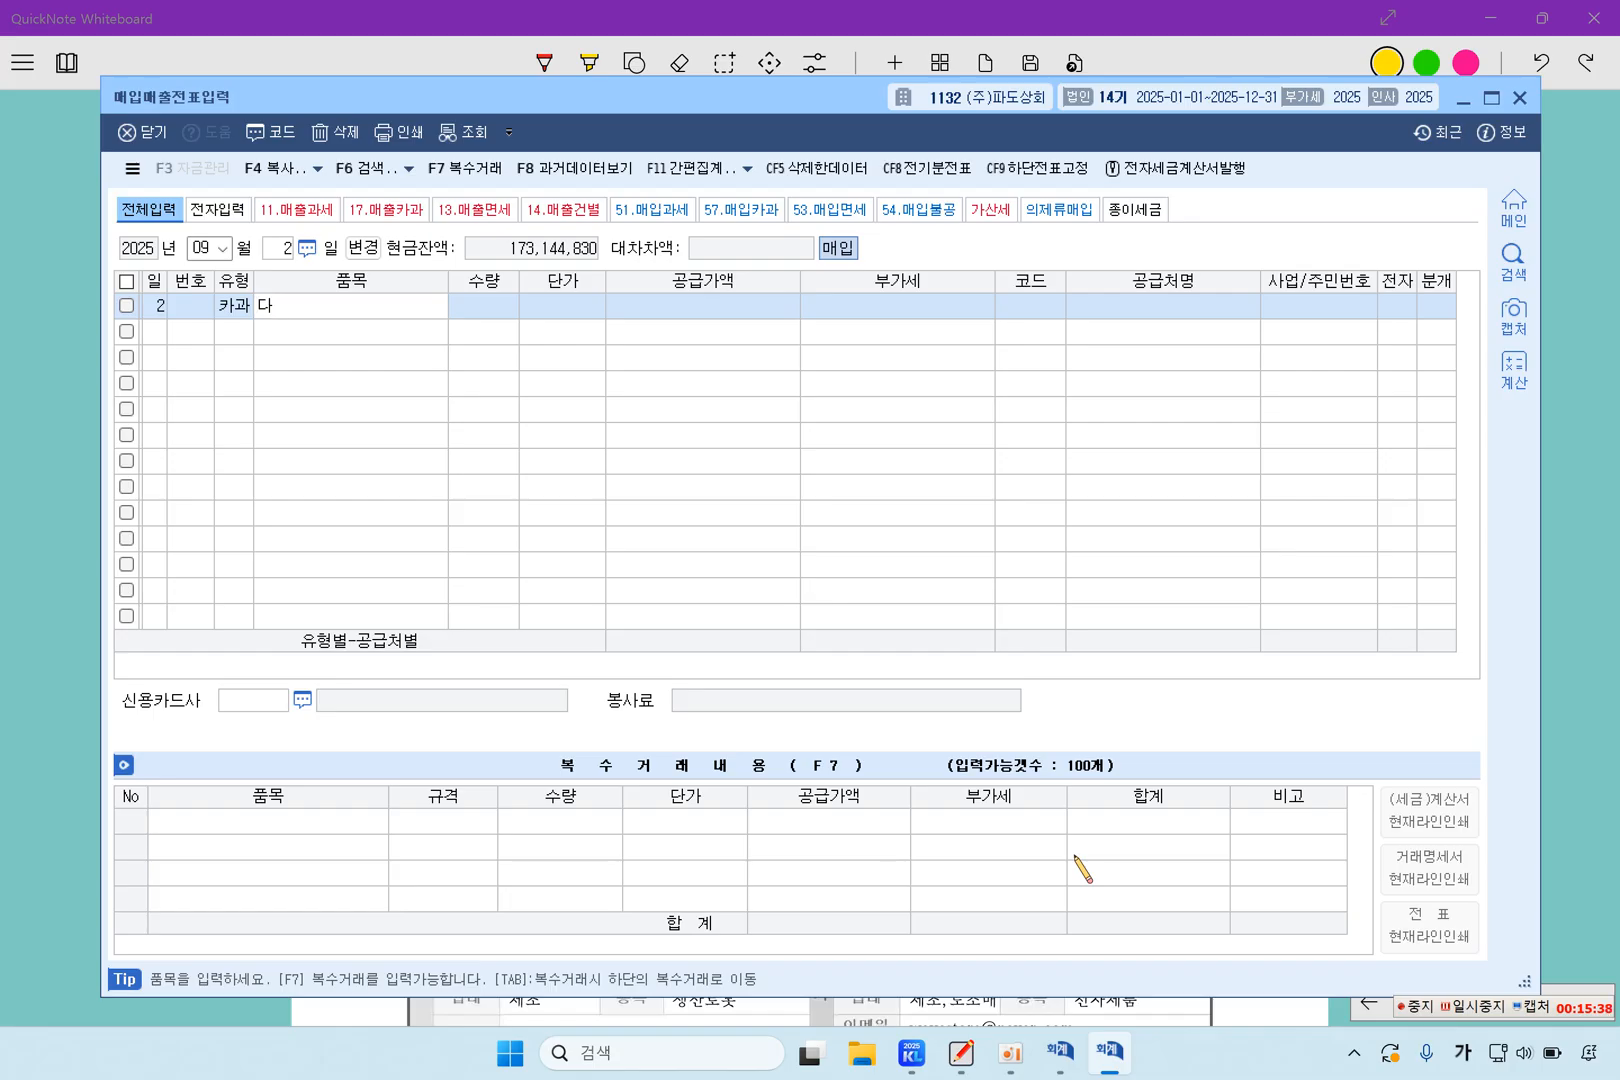
{"action": "type", "text": "ㄱ과류"}
{"action": "key", "text": "Return"}
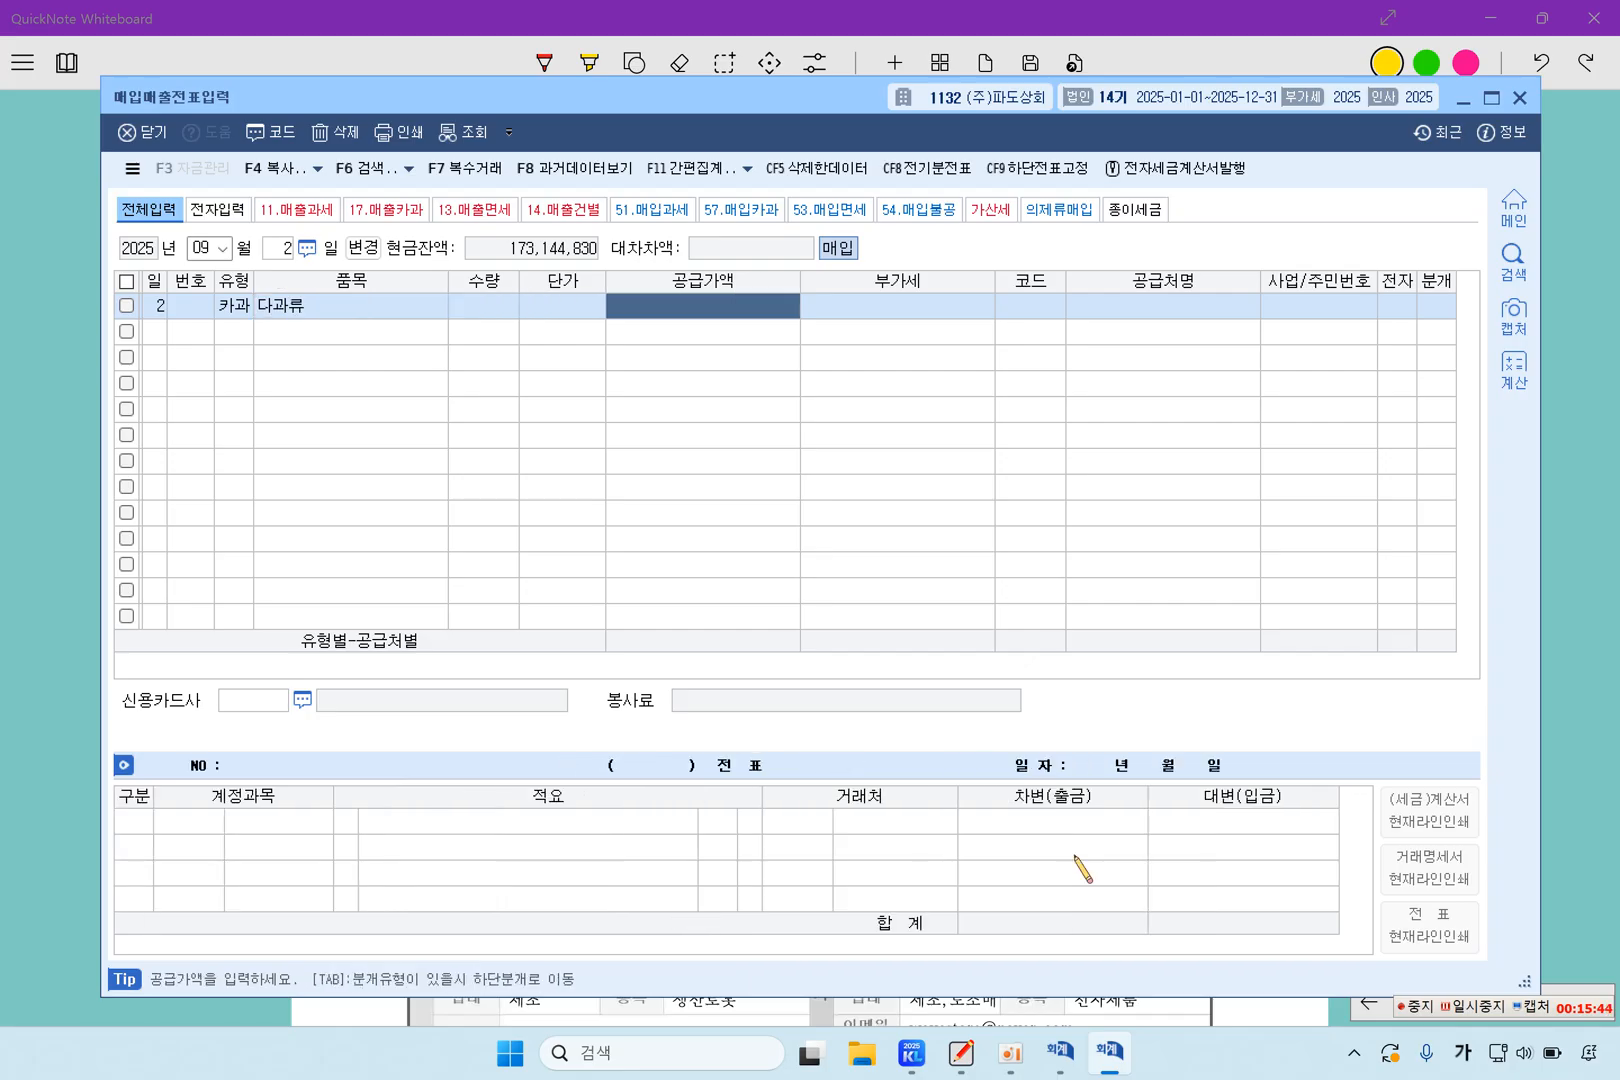
{"action": "type", "text": "1000000"}
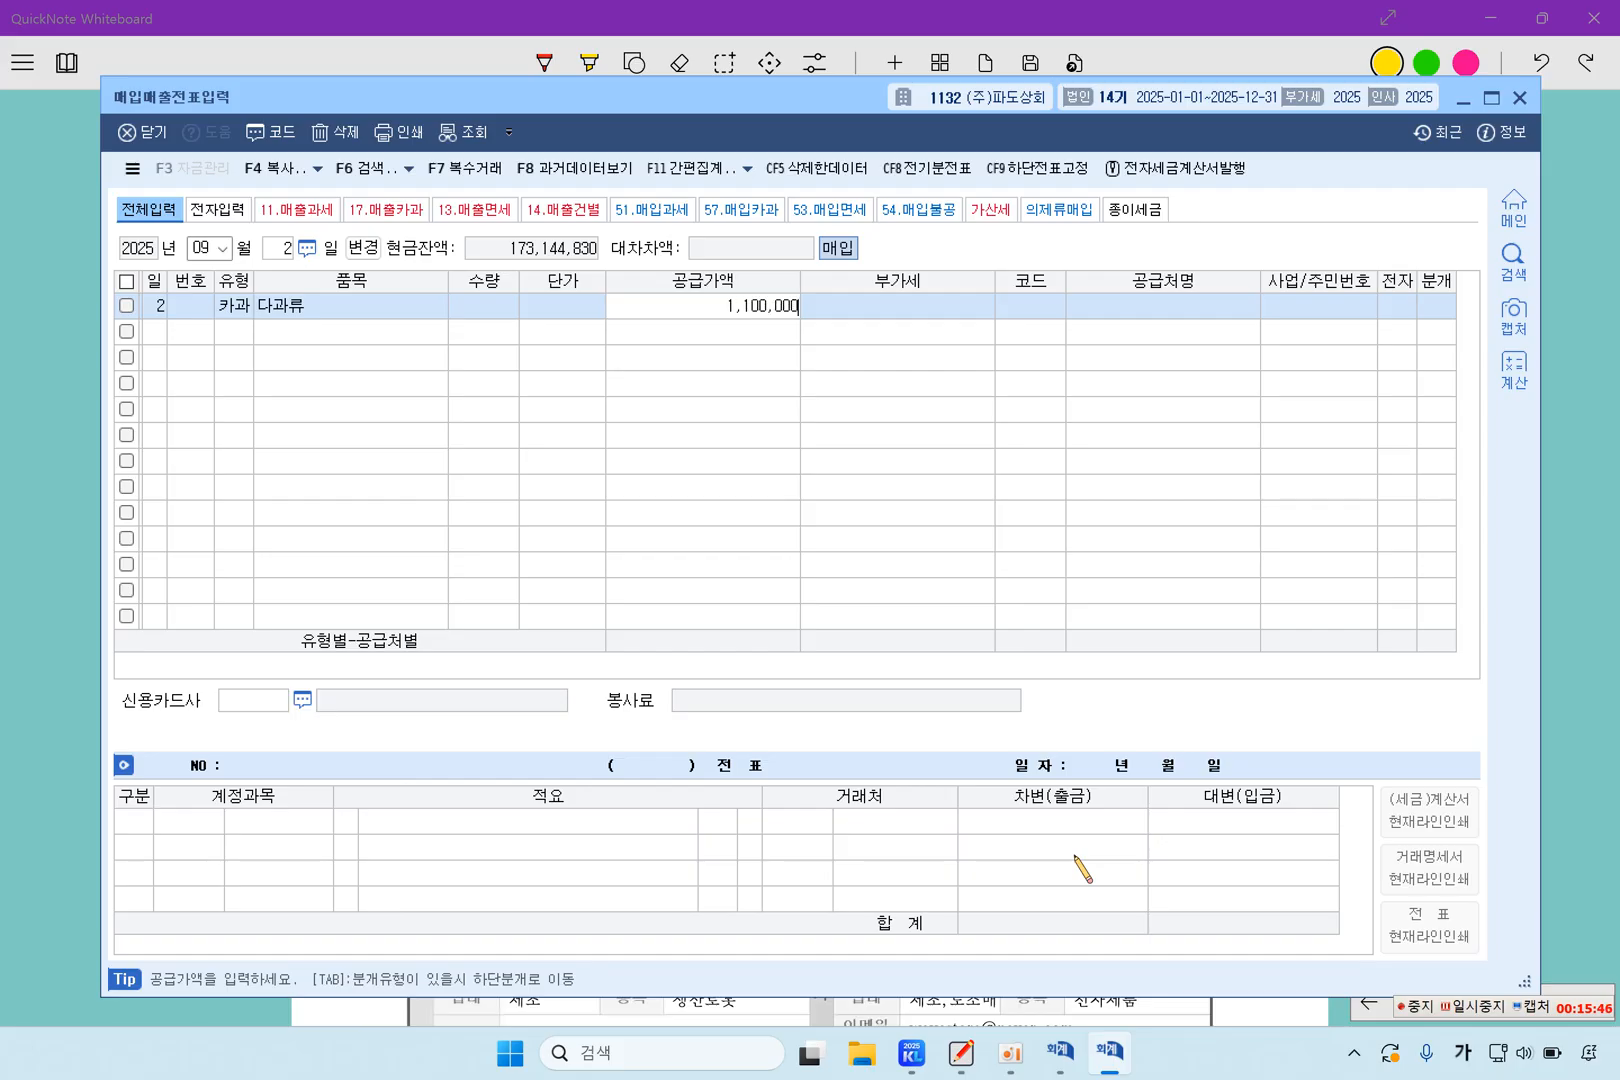
{"action": "key", "text": "Return"}
{"action": "key", "text": "Return"}
Assign 과자나라(주) as the supplier of the 다과류 line and 99603 비씨카드 as its 신용카드사
{"action": "key", "text": "F2"}
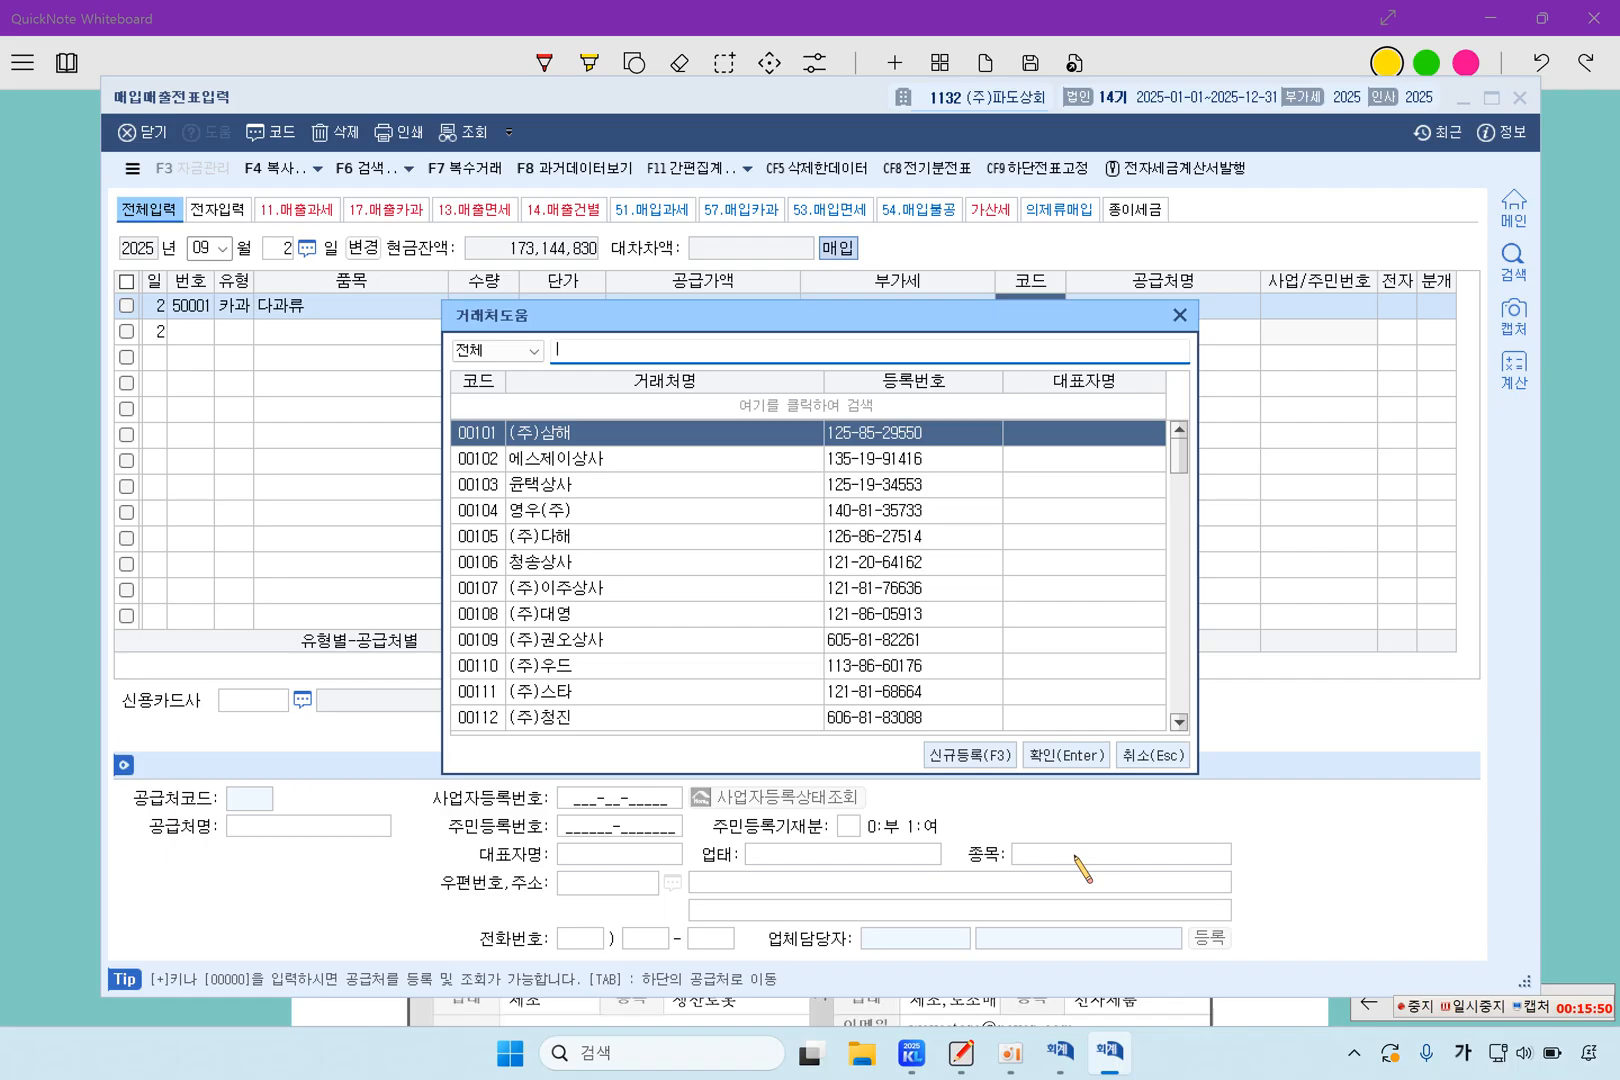
{"action": "type", "text": "과"}
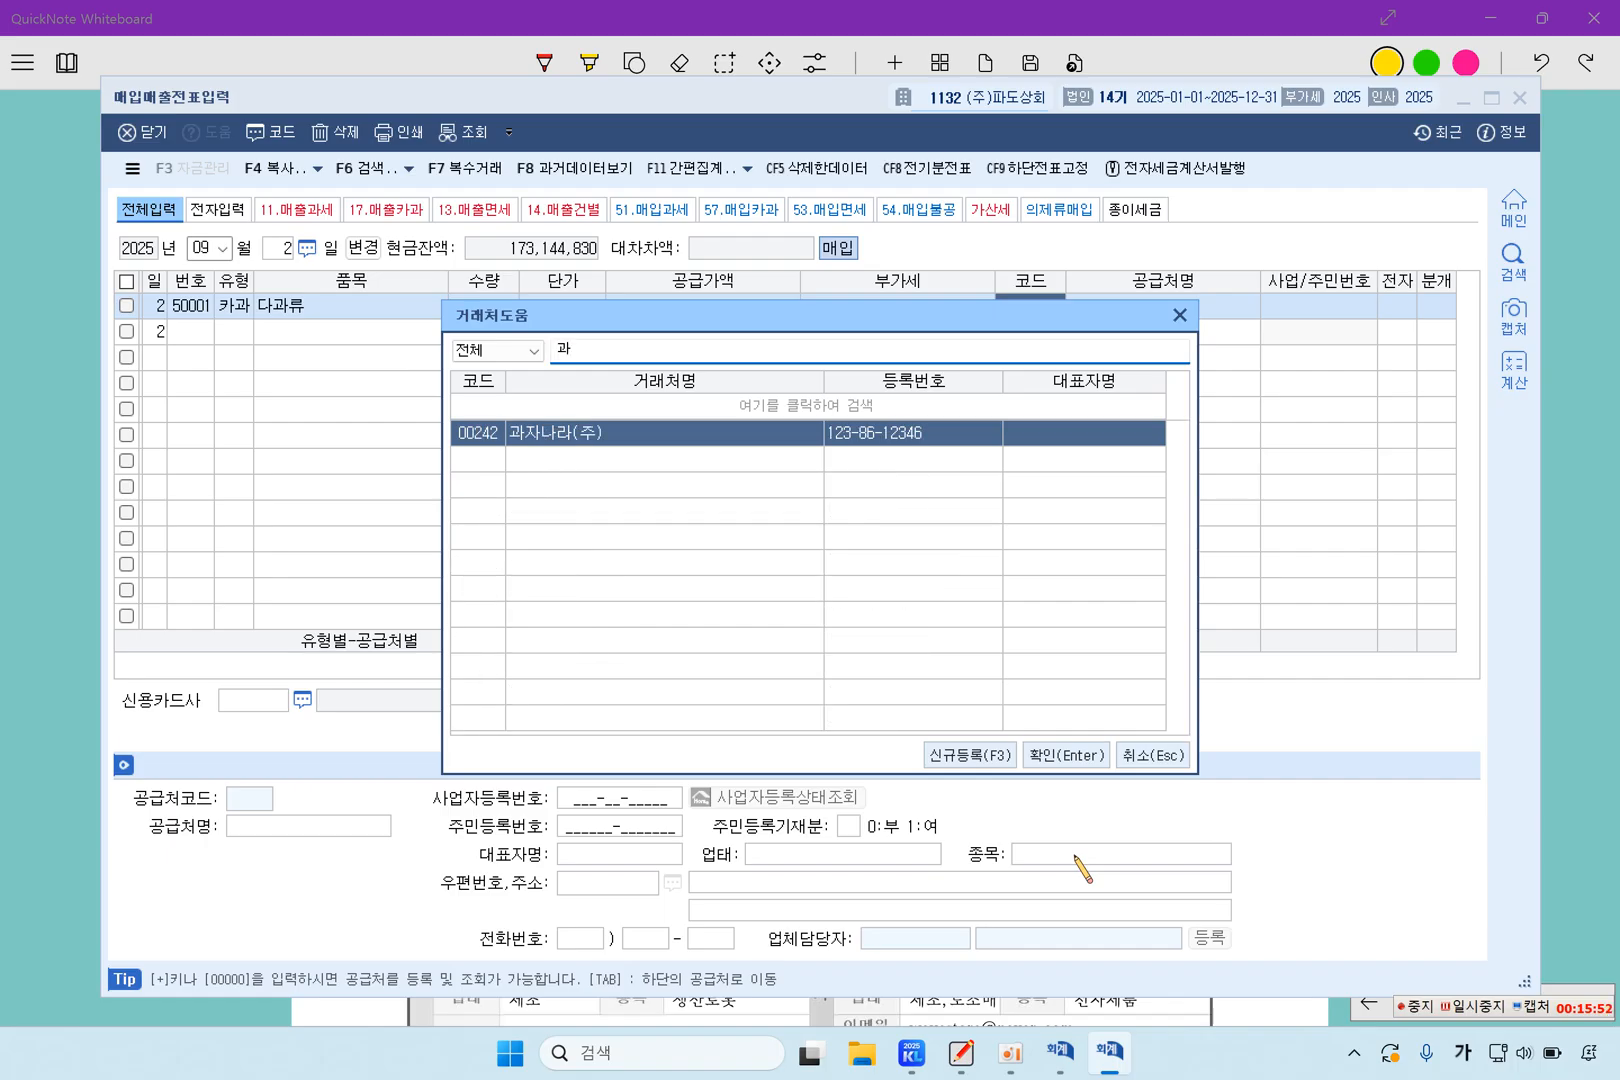
{"action": "key", "text": "Return"}
{"action": "key", "text": "F2"}
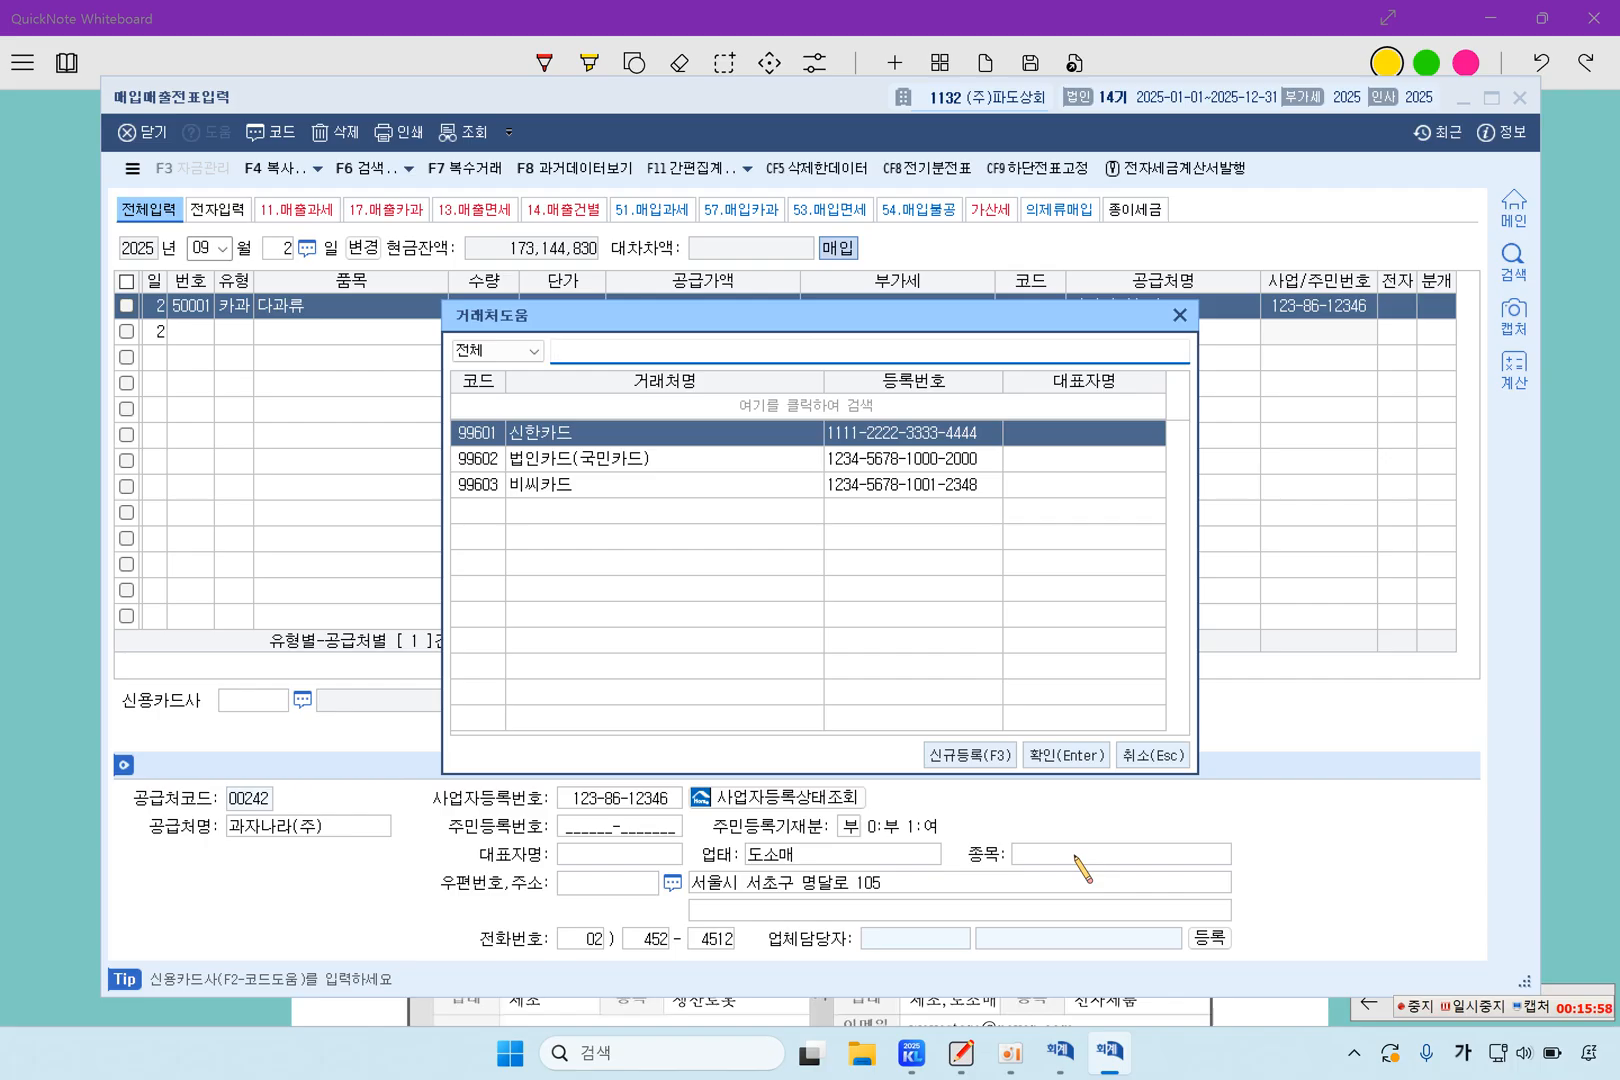
{"action": "key", "text": "Down"}
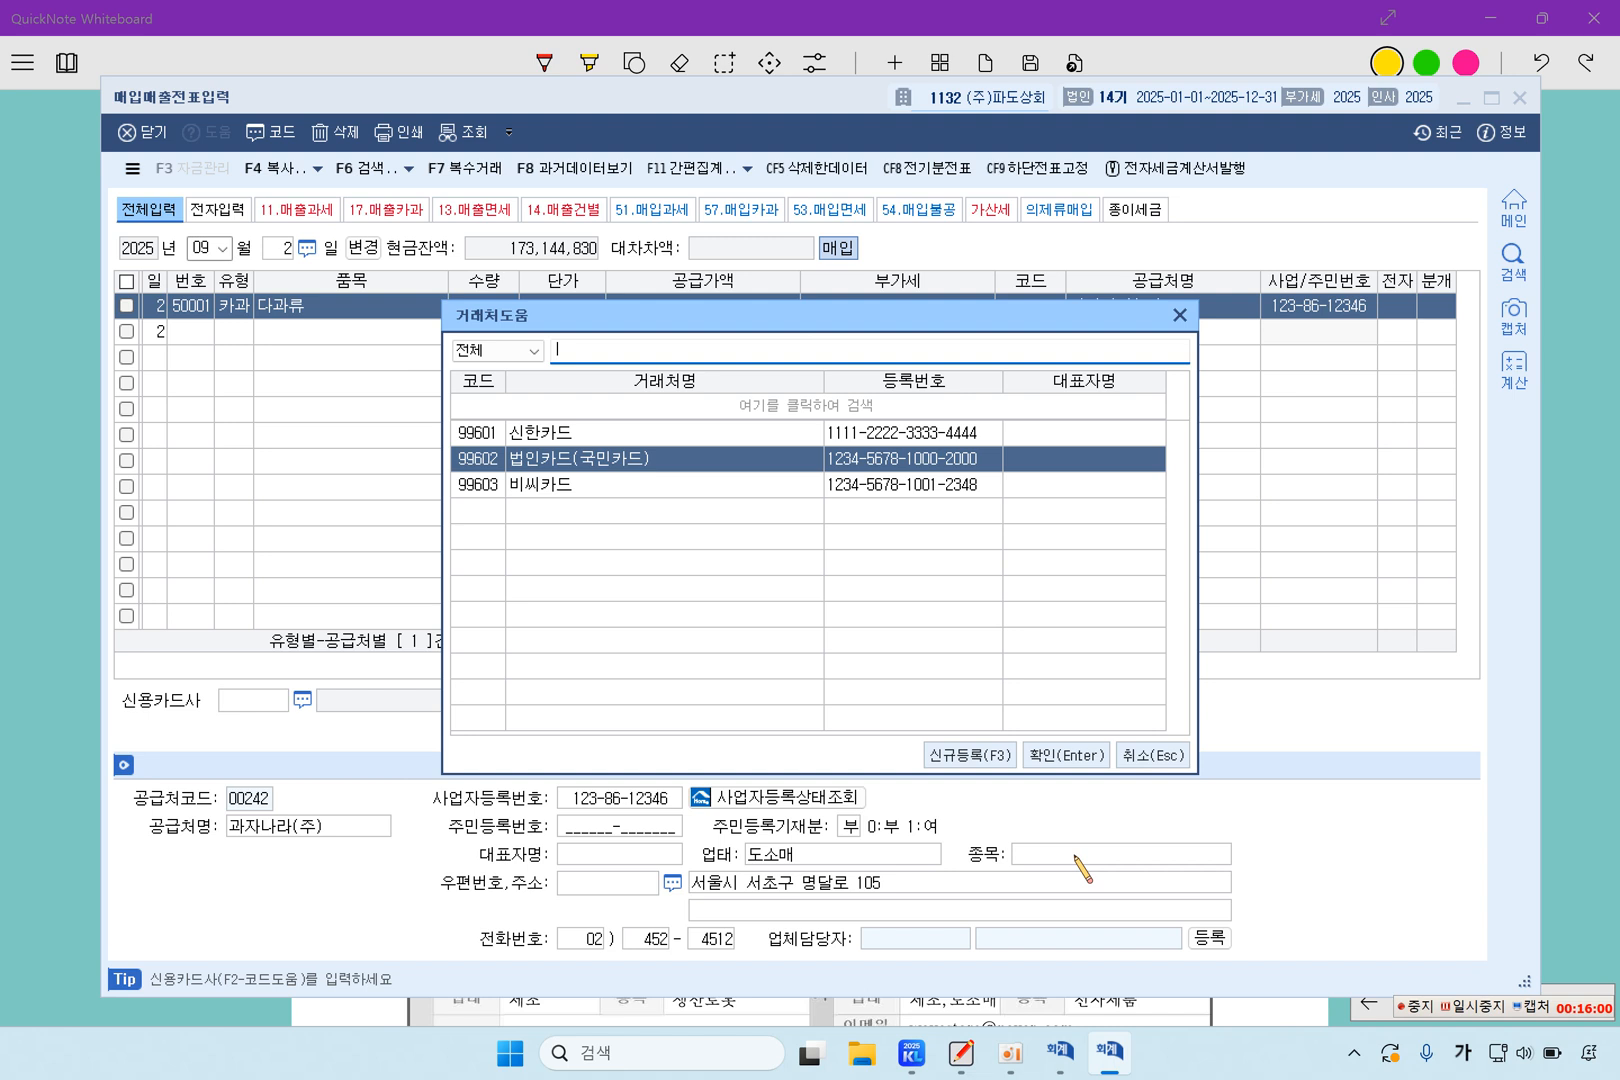
{"action": "key", "text": "Down"}
{"action": "key", "text": "Return"}
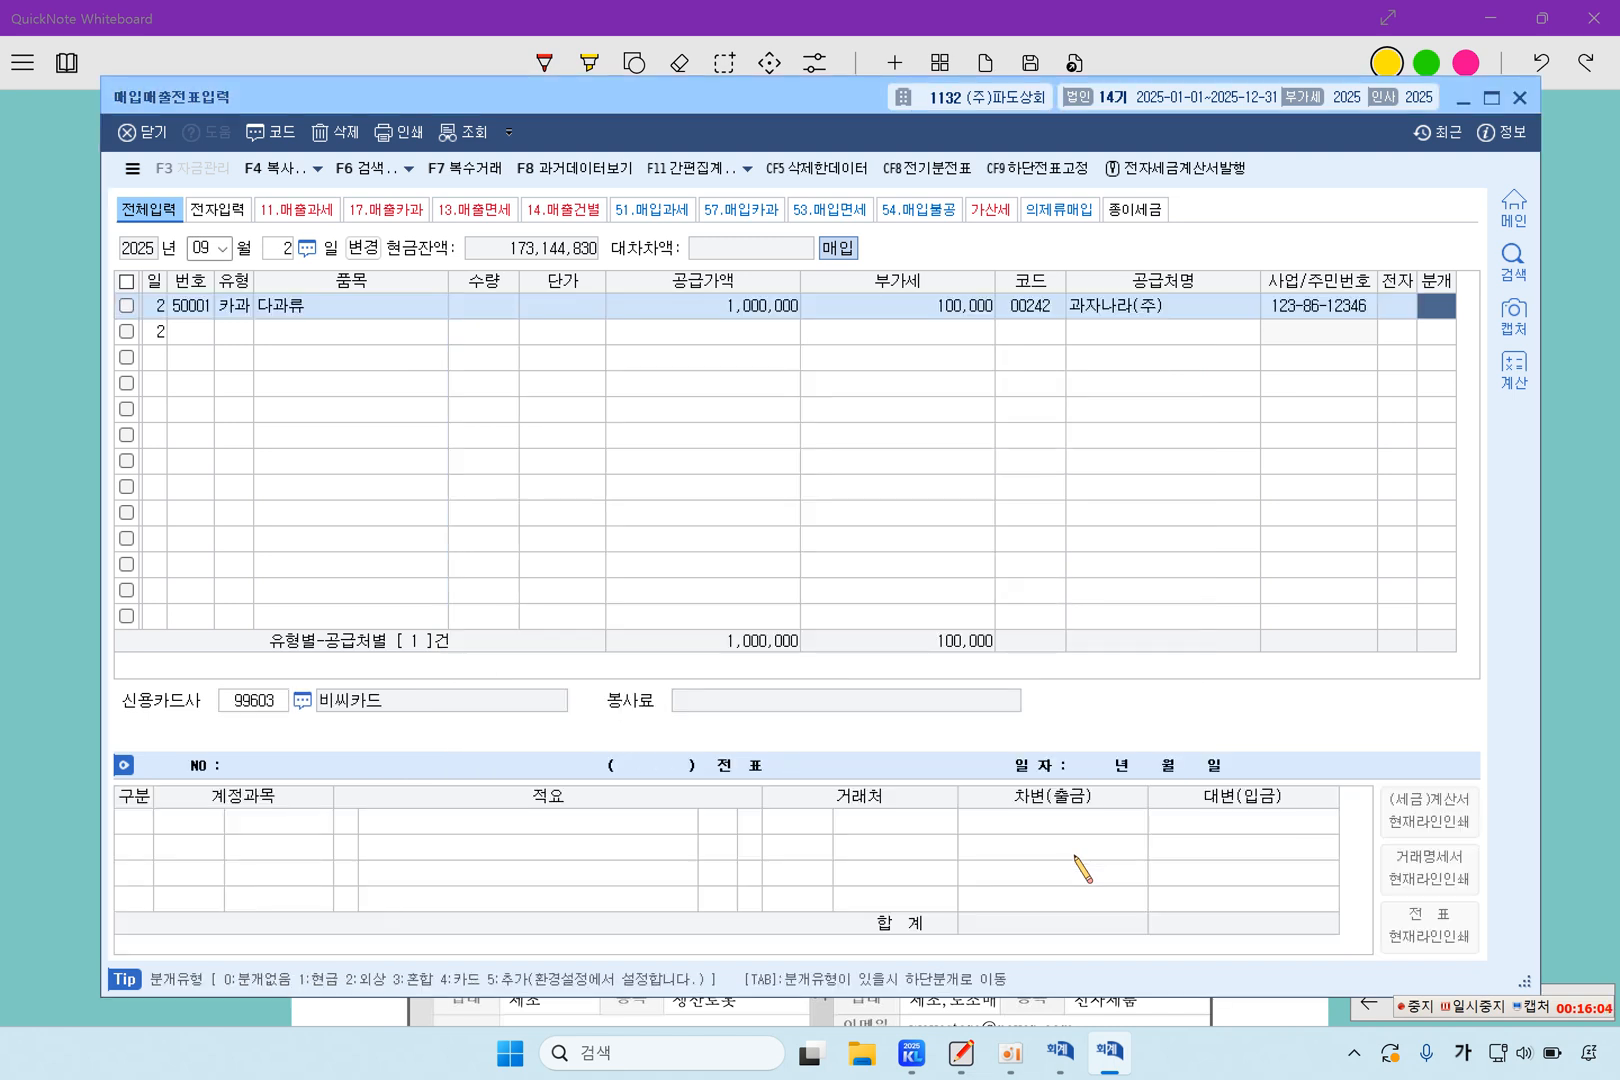
Set the 다과류 line's 분개 to 카드 and check the 미지급금 credit entry
{"action": "type", "text": "4"}
{"action": "key", "text": "Return"}
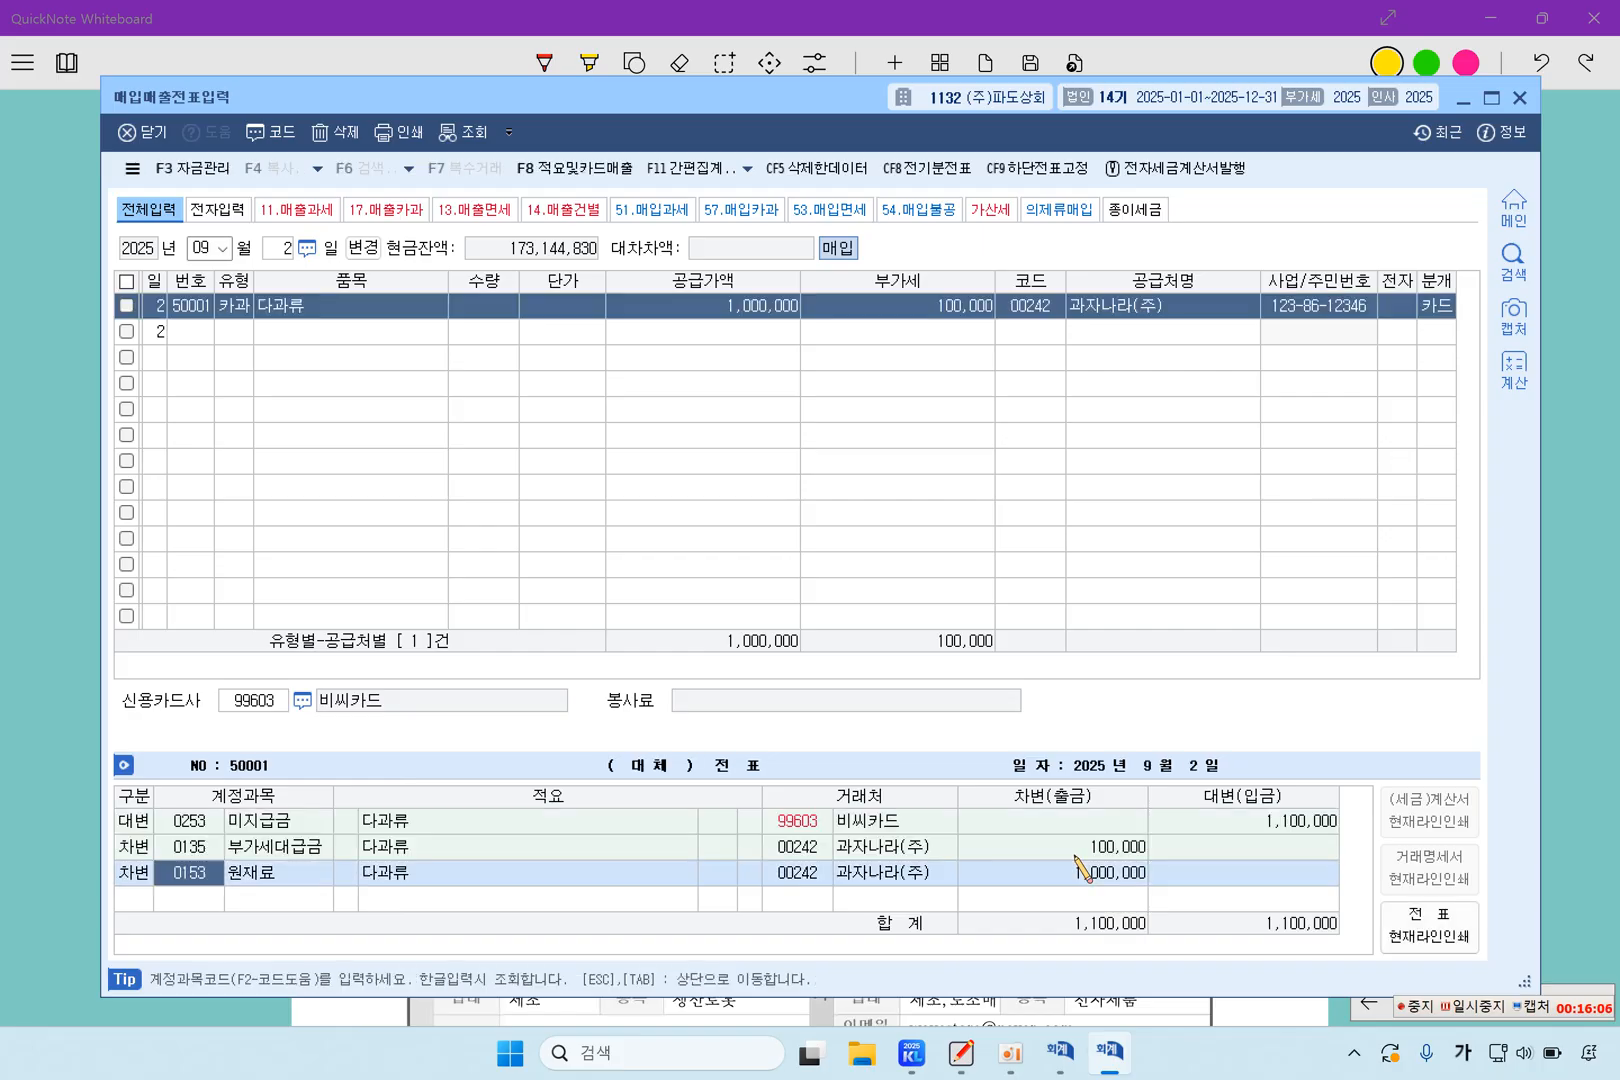
{"action": "key", "text": "Up"}
{"action": "key", "text": "Up"}
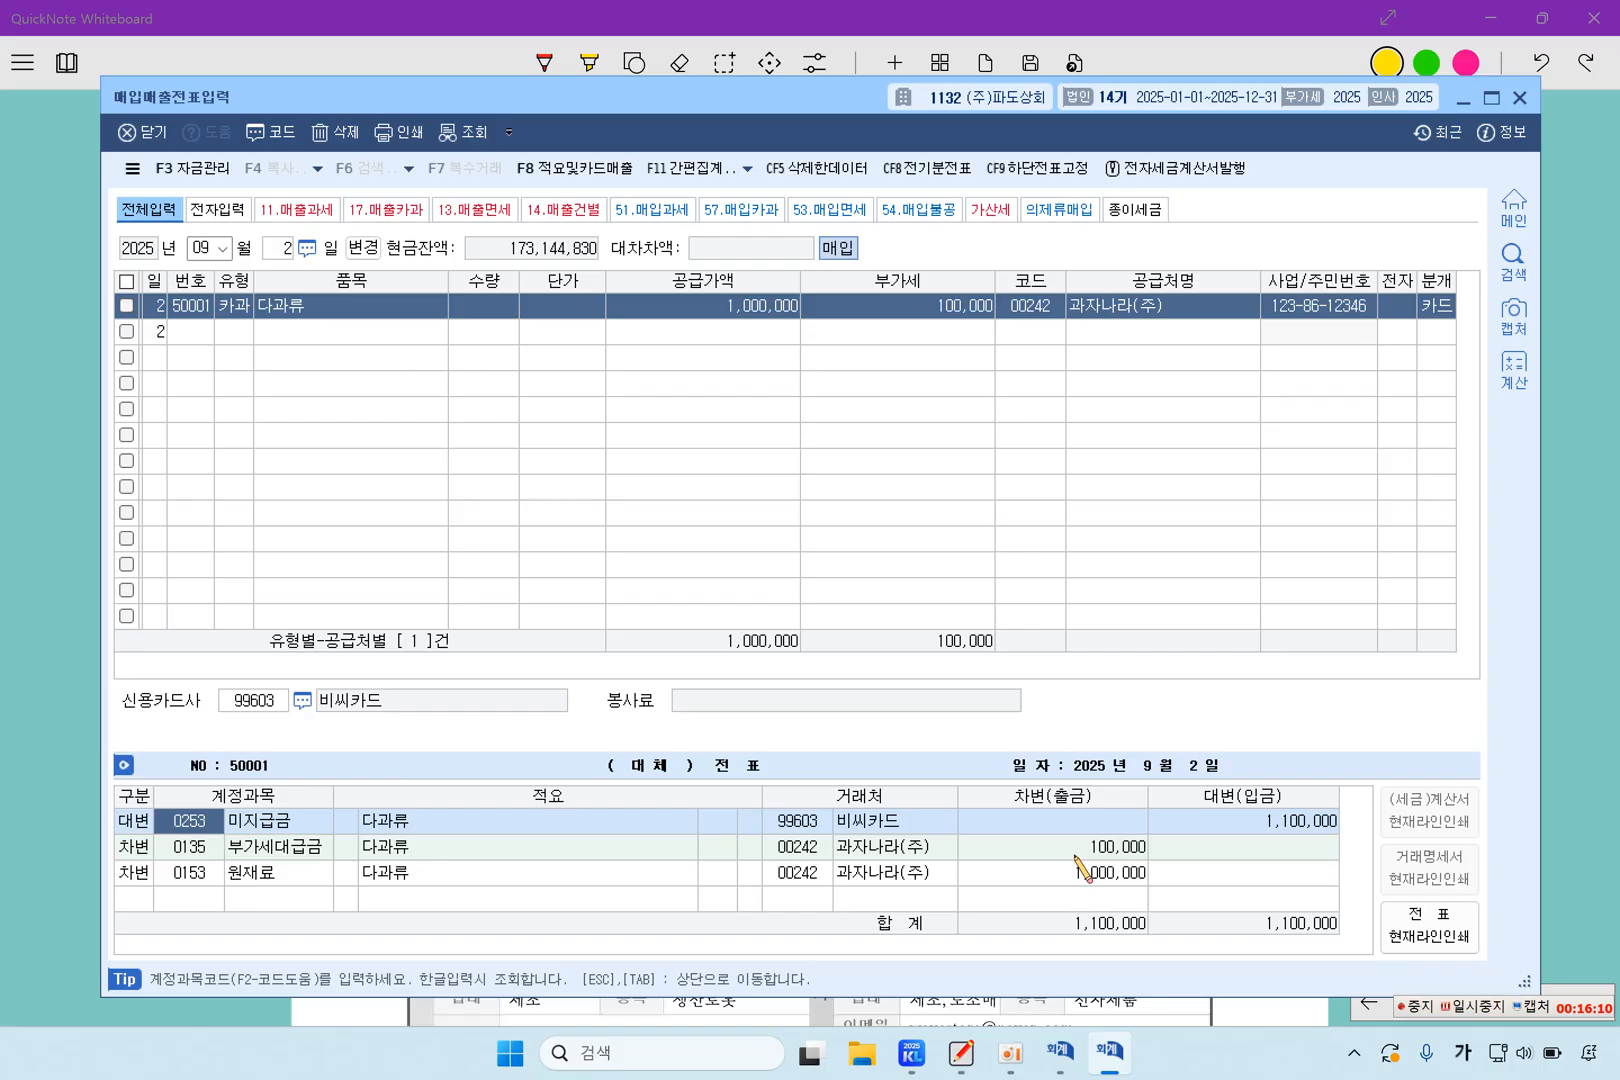
Change the 원재료 debit account to 0811 복리후생비 (판매관리비) and return to the 다과류 line
{"action": "key", "text": "Down"}
{"action": "key", "text": "Down"}
{"action": "type", "text": "복리"}
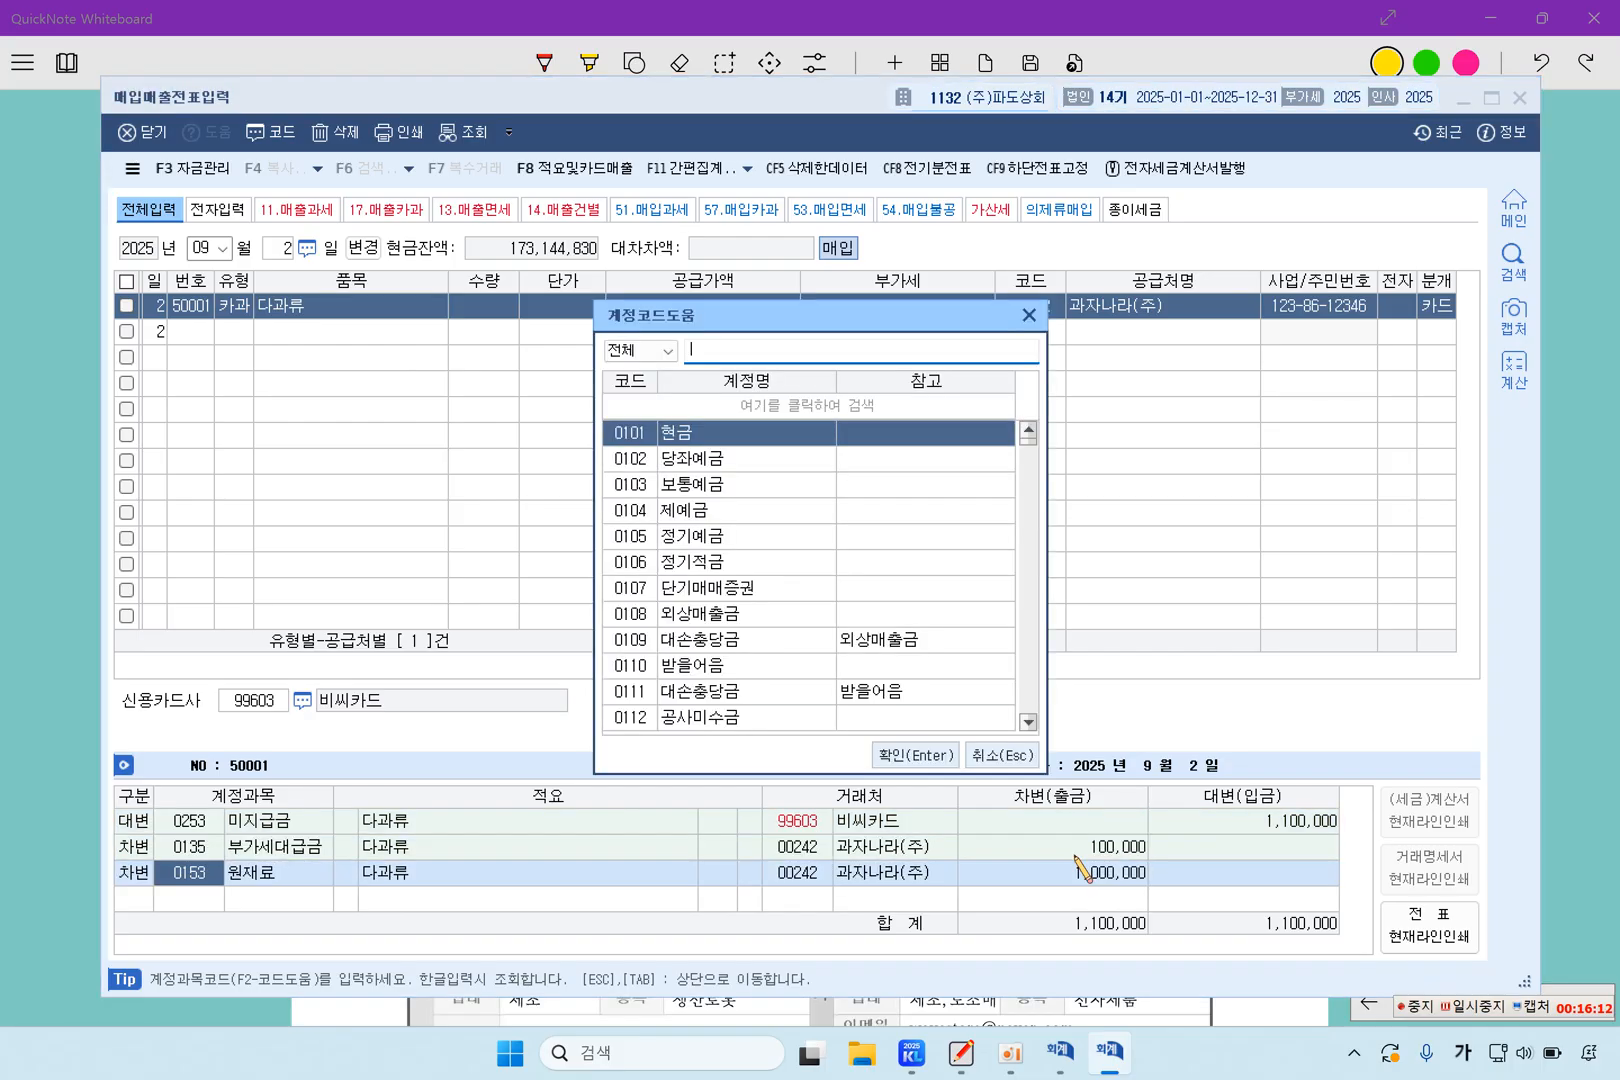
{"action": "key", "text": "Down"}
{"action": "key", "text": "Down"}
{"action": "key", "text": "Down"}
{"action": "key", "text": "Down"}
{"action": "key", "text": "Down"}
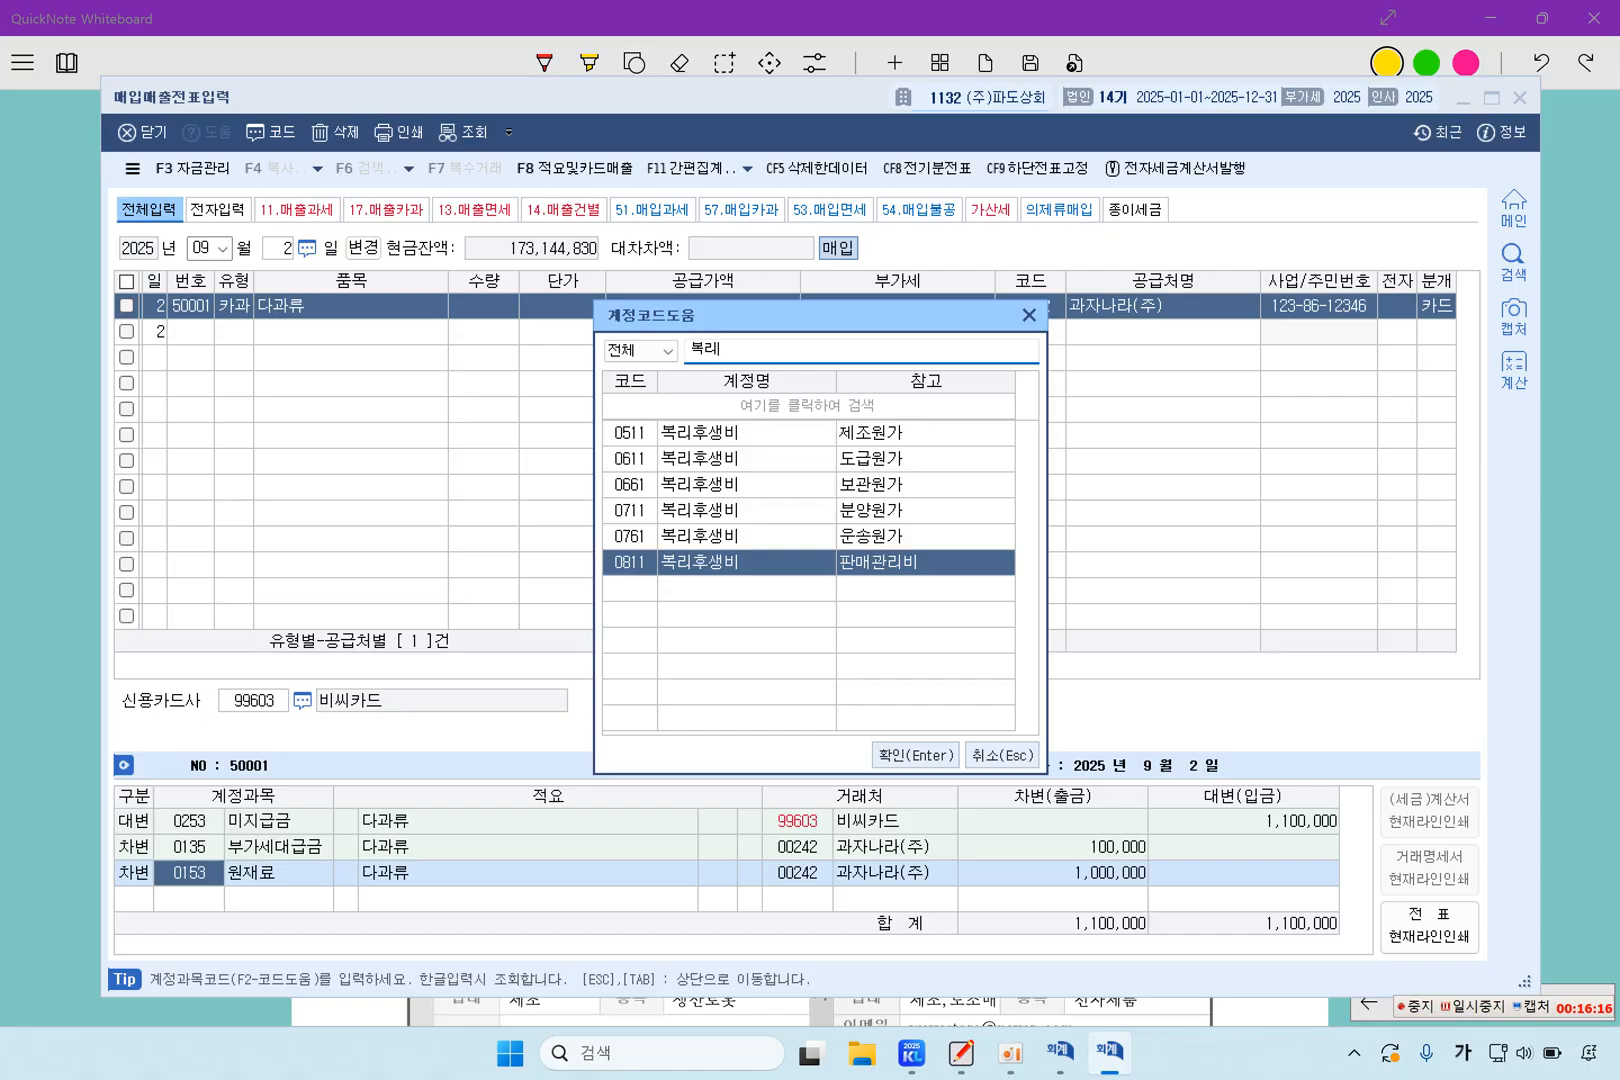
{"action": "key", "text": "Return"}
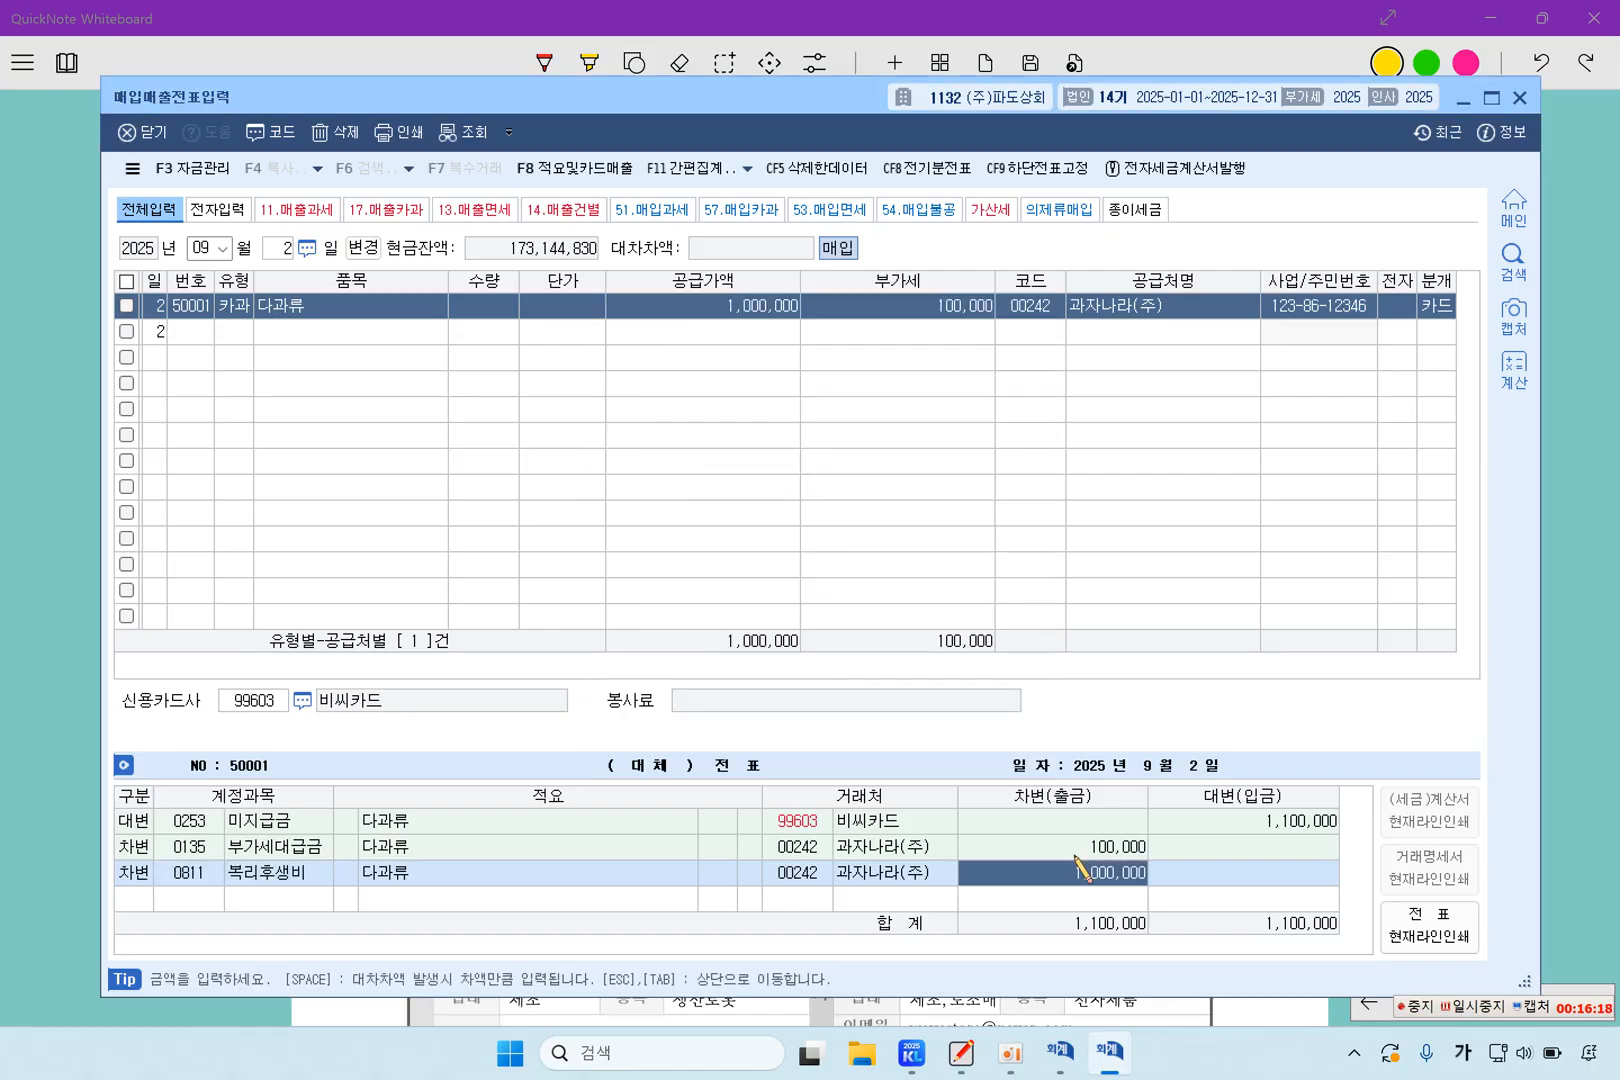
{"action": "key", "text": "Escape"}
{"action": "key", "text": "Up"}
{"action": "key", "text": "Right"}
{"action": "key", "text": "Right"}
{"action": "key", "text": "Right"}
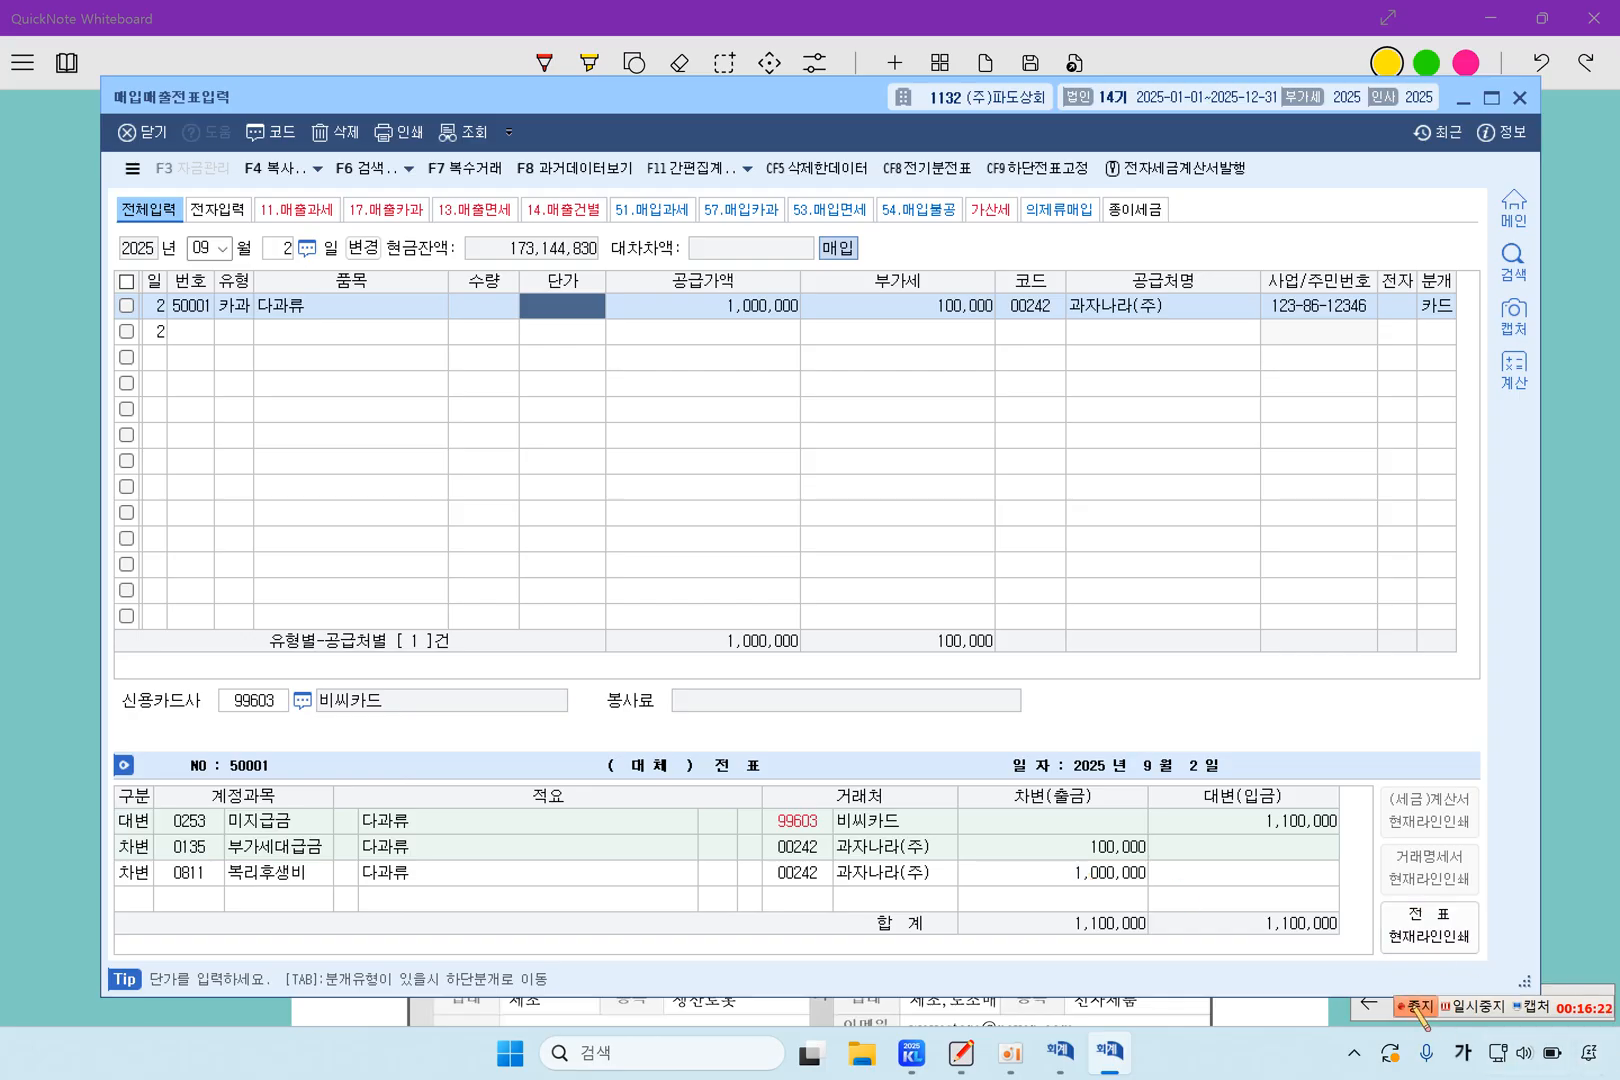
Switch to QuickNote Whiteboard and highlight 4월 2일, 절단로봇을 인도, 시험가동을 완료 and 계약금은 2,000,000원 in question 5
{"action": "left_click", "coordinate": [1472, 1008]}
{"action": "left_click", "coordinate": [1570, 724]}
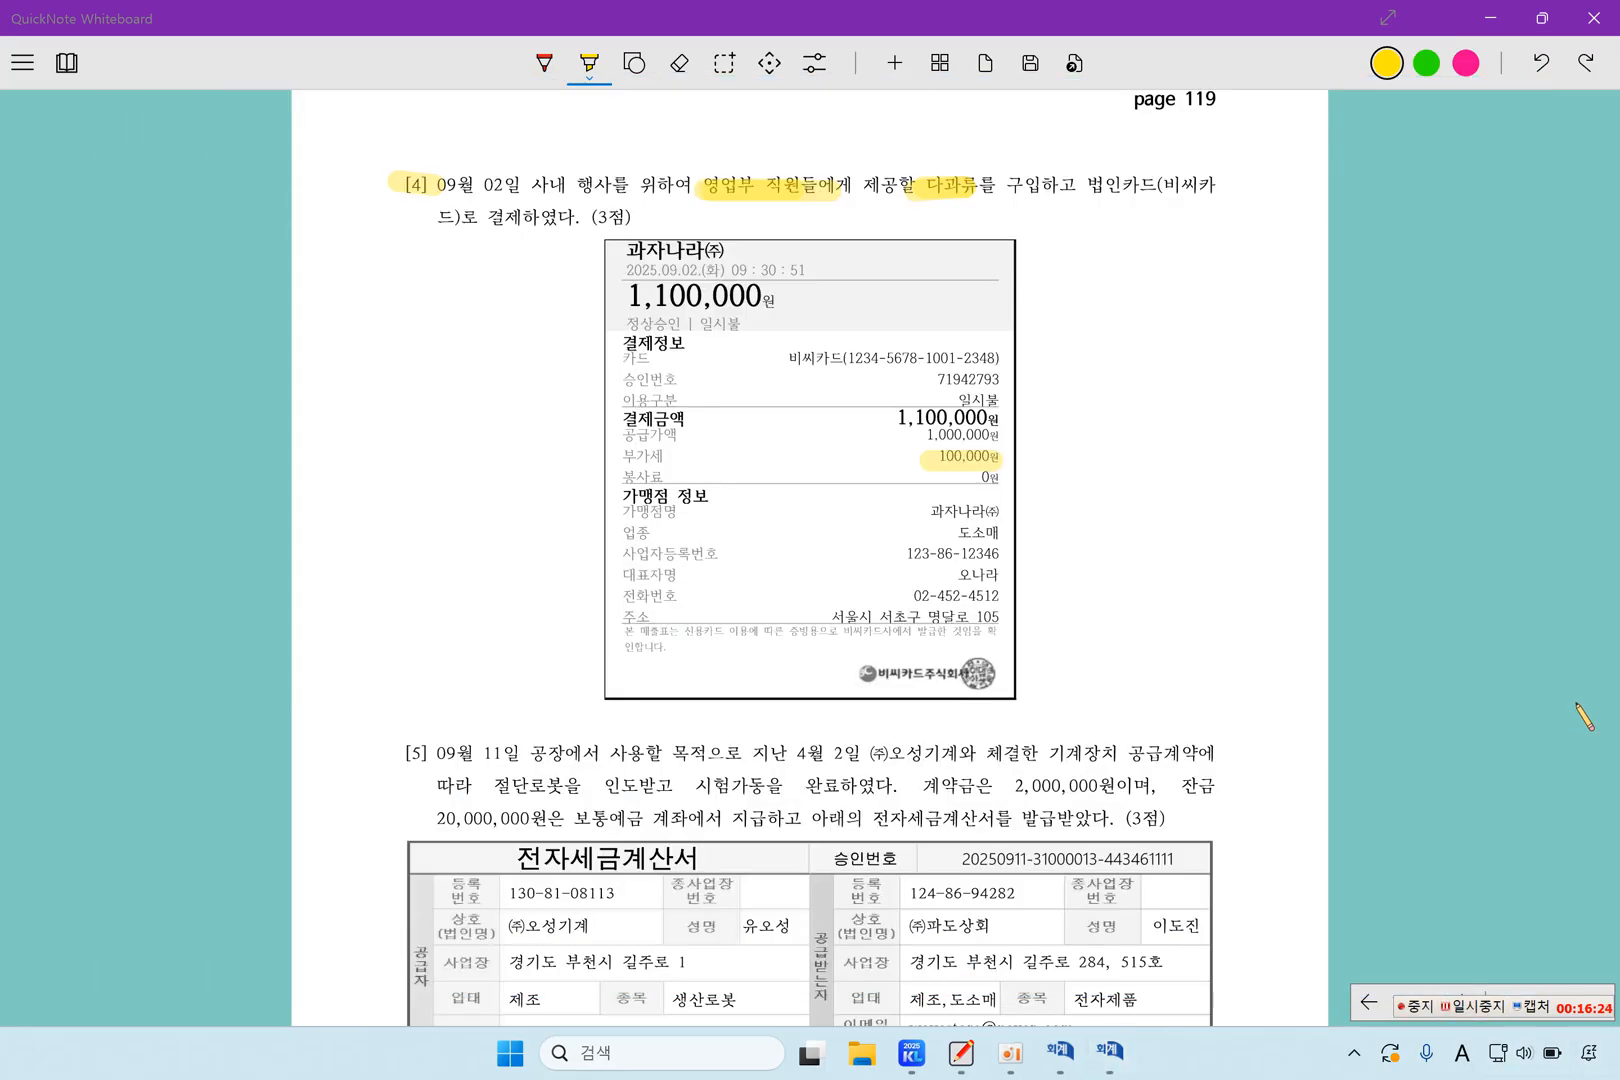
{"action": "scroll", "coordinate": [660, 815], "scroll_direction": "down", "scroll_amount": 3}
{"action": "scroll", "coordinate": [665, 822], "scroll_direction": "down", "scroll_amount": 1}
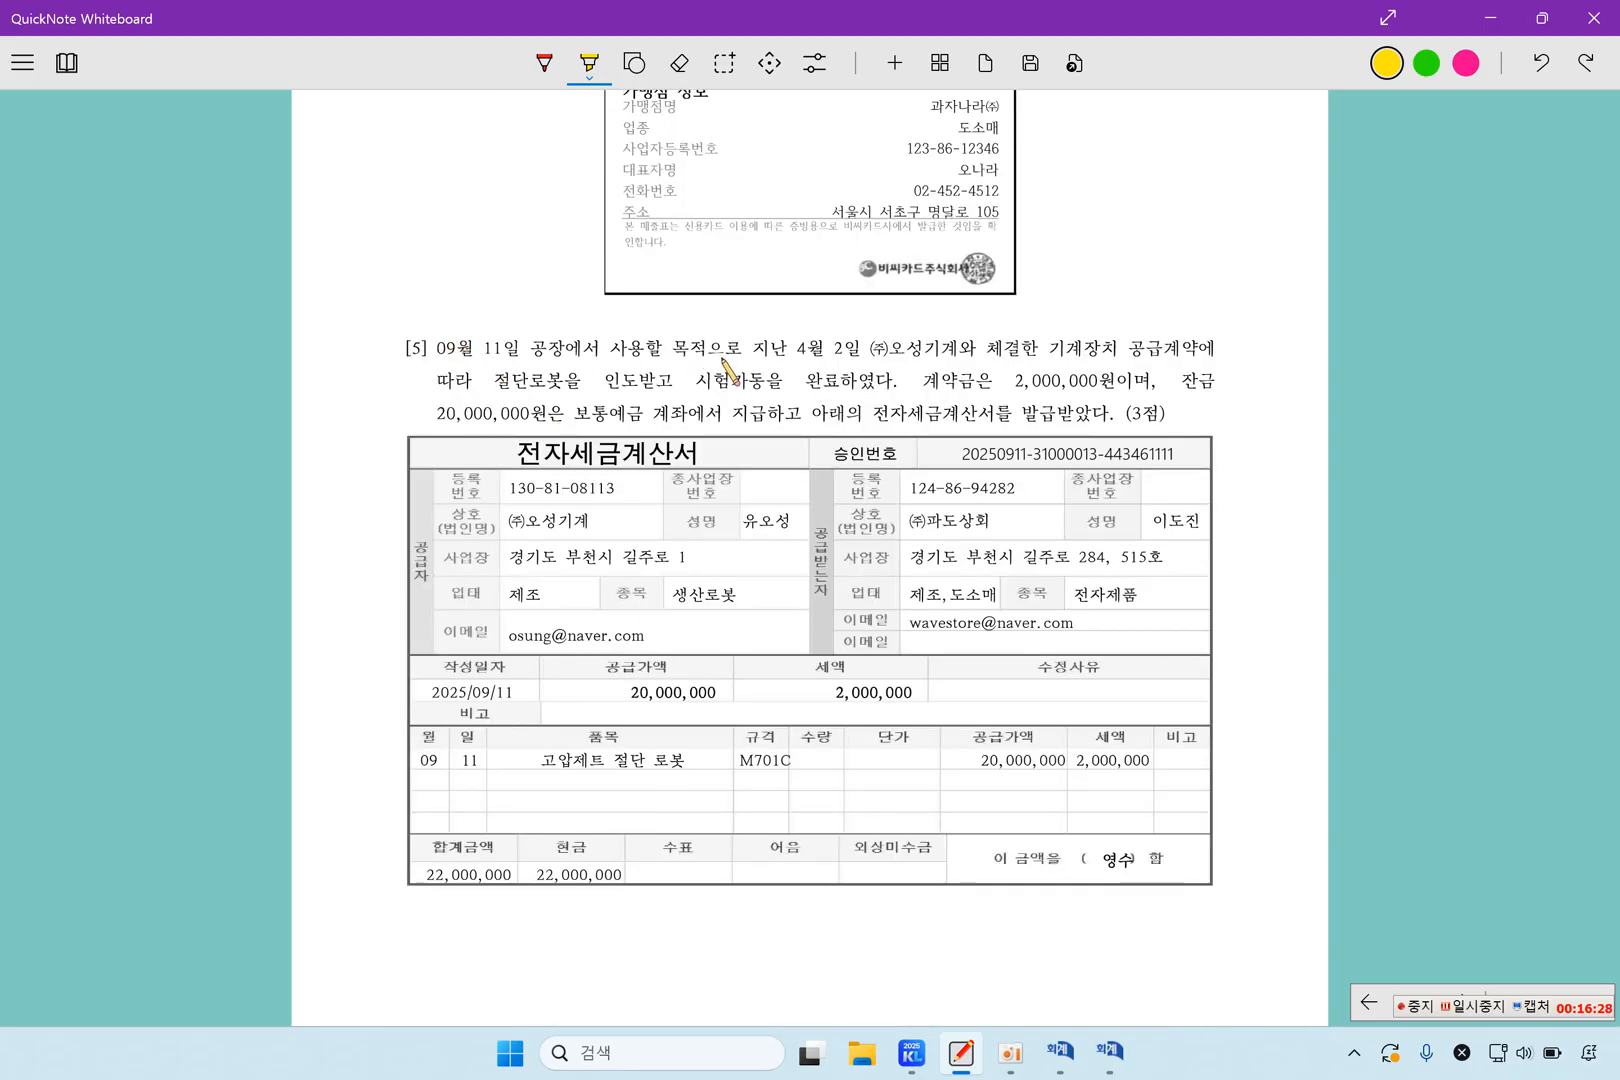
{"action": "left_click_drag", "start_coordinate": [782, 352], "coordinate": [862, 352]}
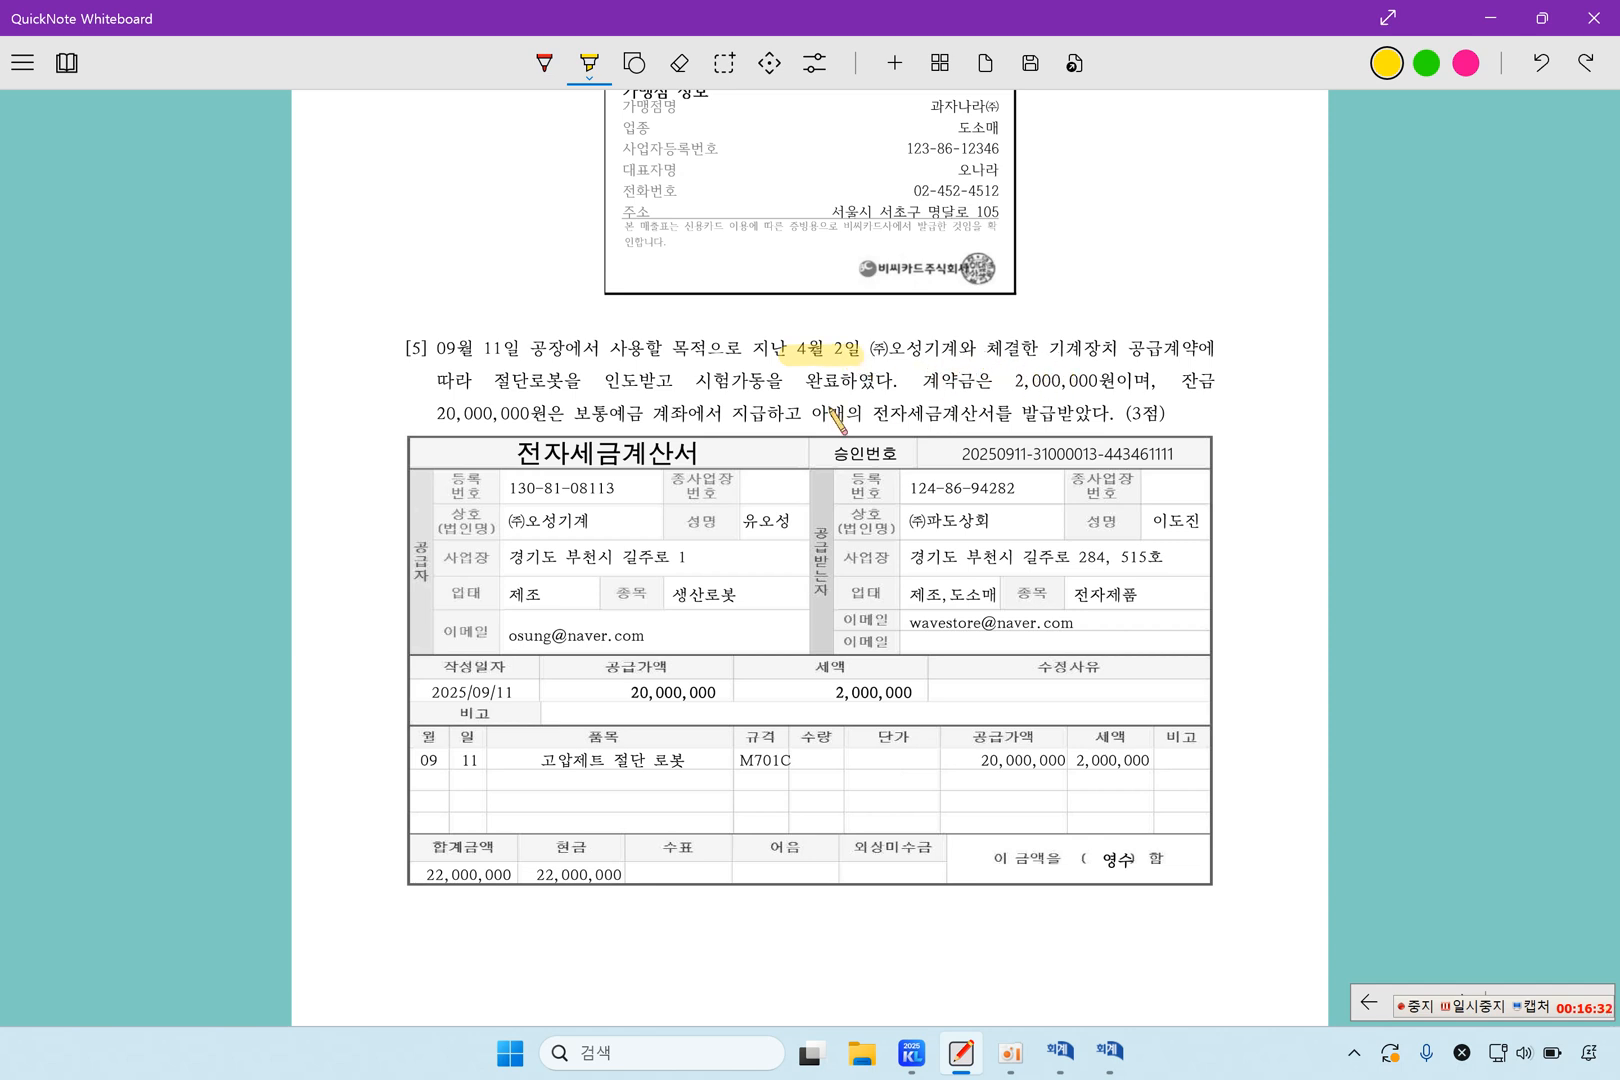
{"action": "left_click_drag", "start_coordinate": [498, 380], "coordinate": [840, 385]}
{"action": "left_click_drag", "start_coordinate": [945, 382], "coordinate": [1103, 389]}
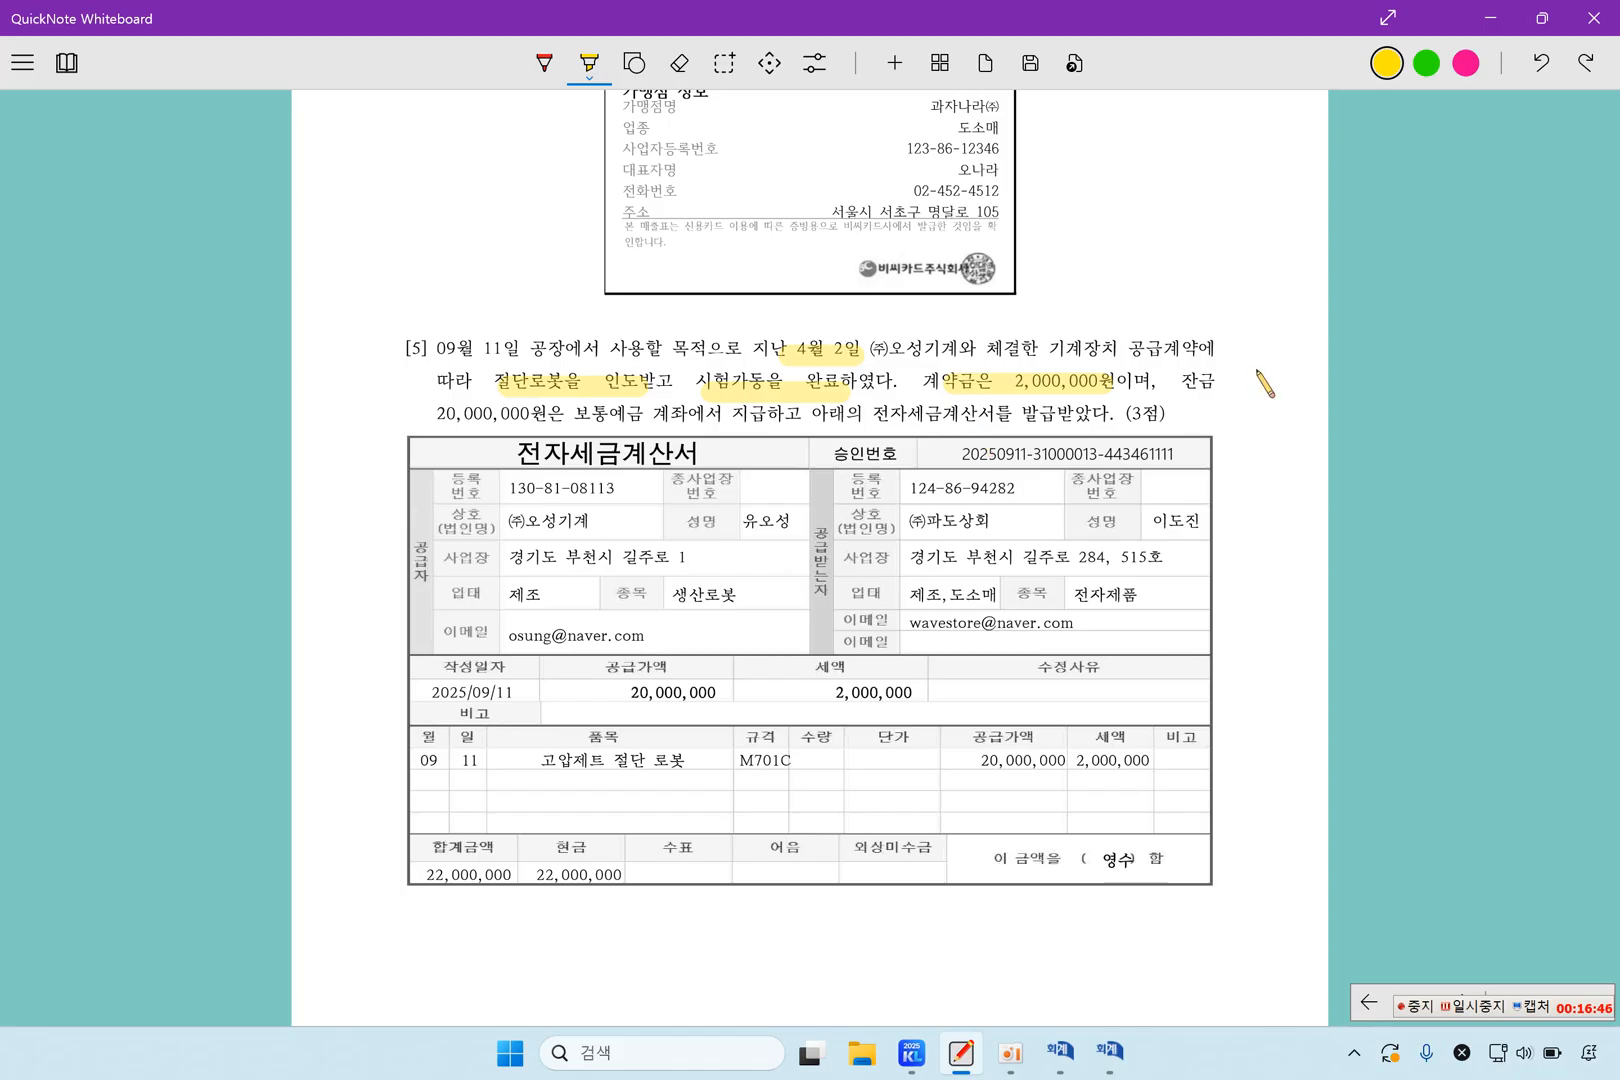
Highlight the 20,000,000원 balance, its bank account payment, 전자세금계산서를 발급받았다 and the invoice's 합계금액 of 22,000,000 in question 5
{"action": "left_click_drag", "start_coordinate": [447, 414], "coordinate": [545, 416]}
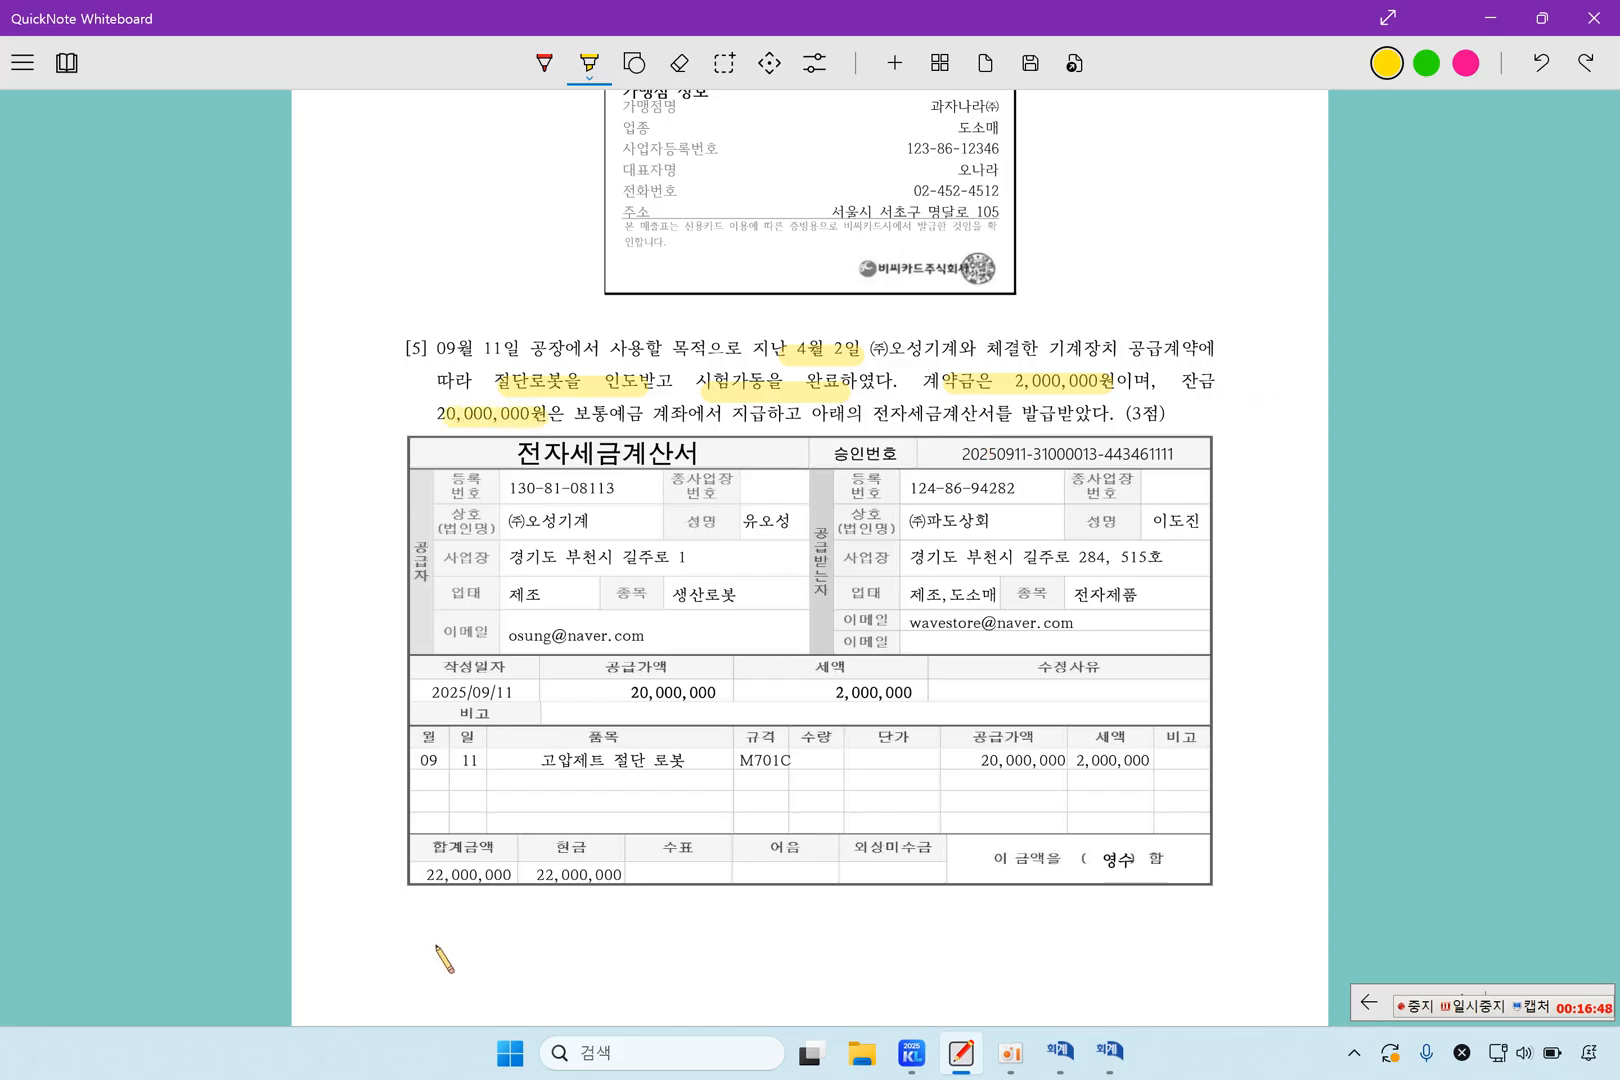
{"action": "left_click_drag", "start_coordinate": [412, 873], "coordinate": [499, 878]}
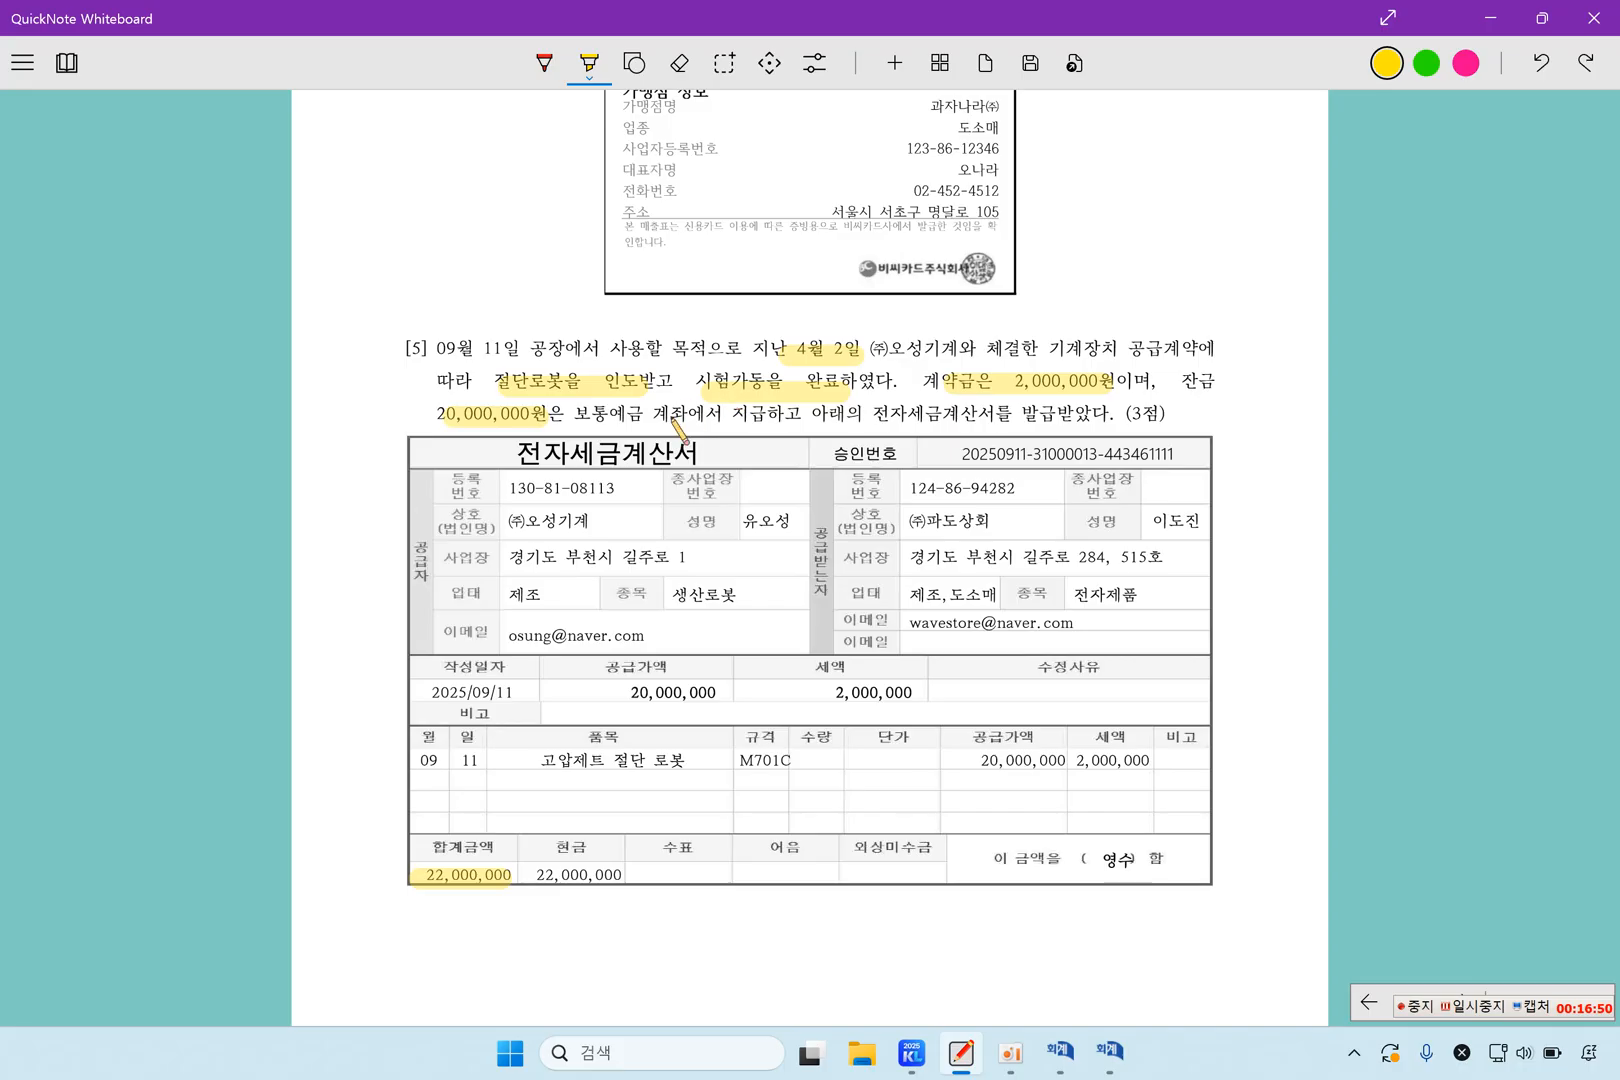
{"action": "left_click_drag", "start_coordinate": [628, 413], "coordinate": [1105, 413]}
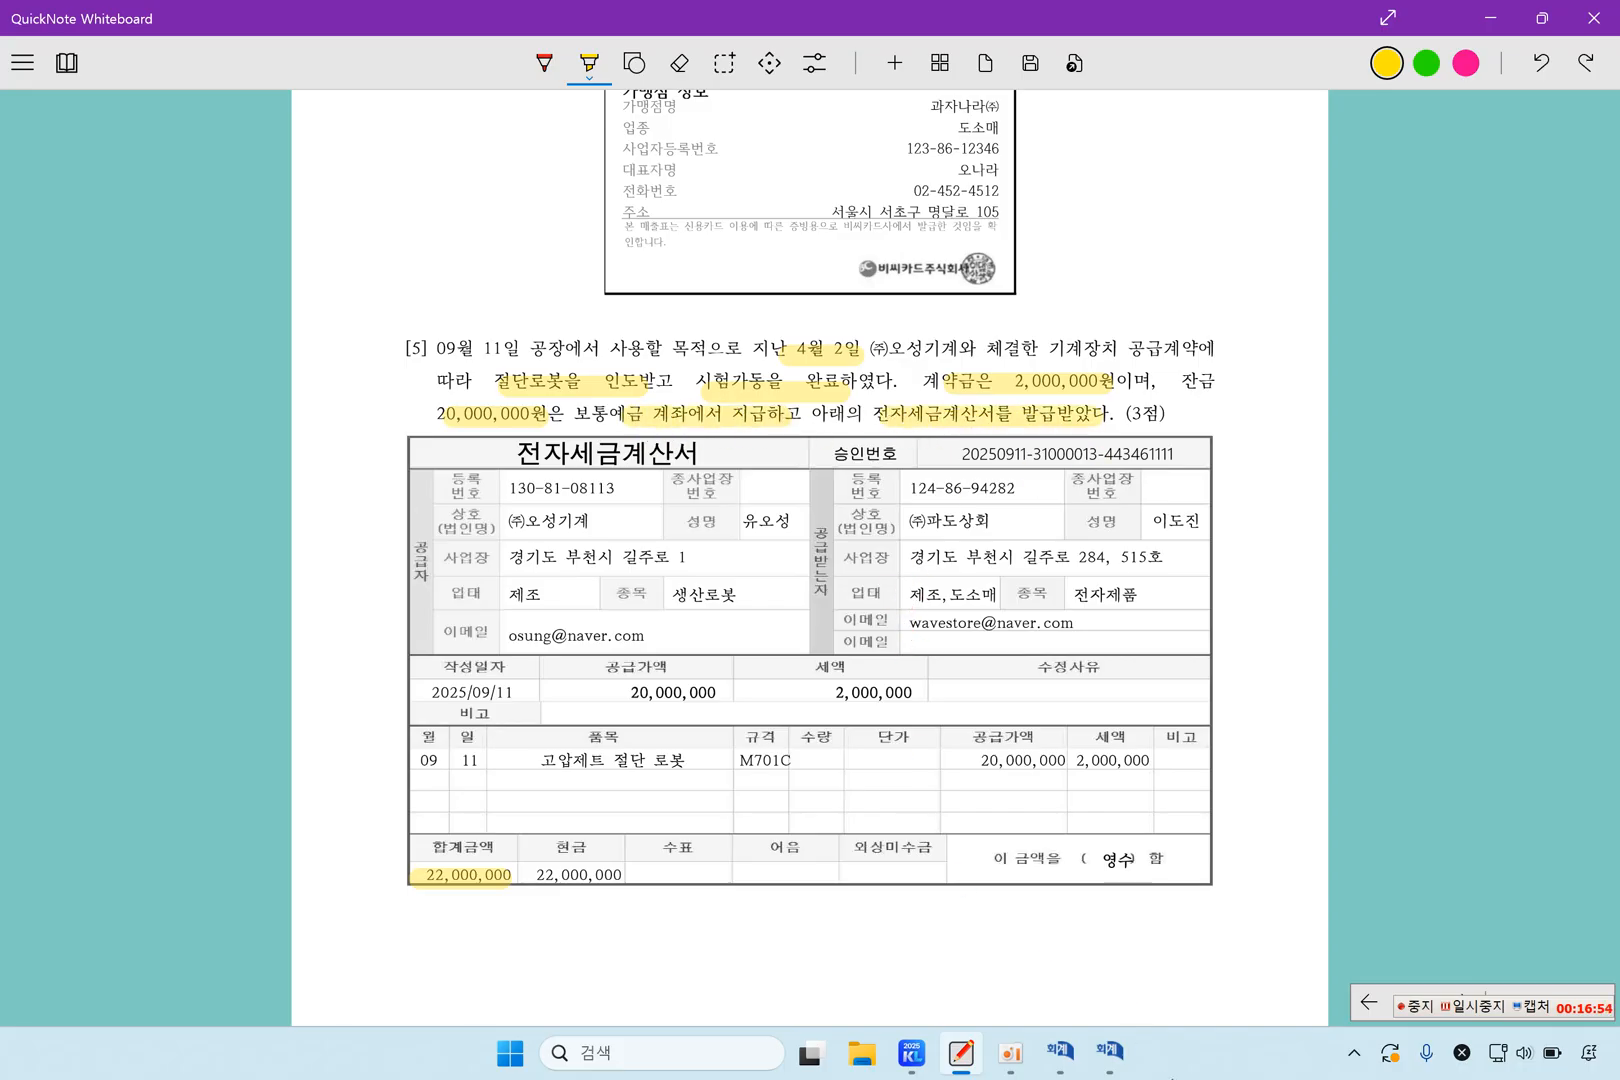
Switch to KcLep's 매입매출전표입력 and start a September 11 line with VAT type 51.과세
{"action": "left_click", "coordinate": [1109, 1050]}
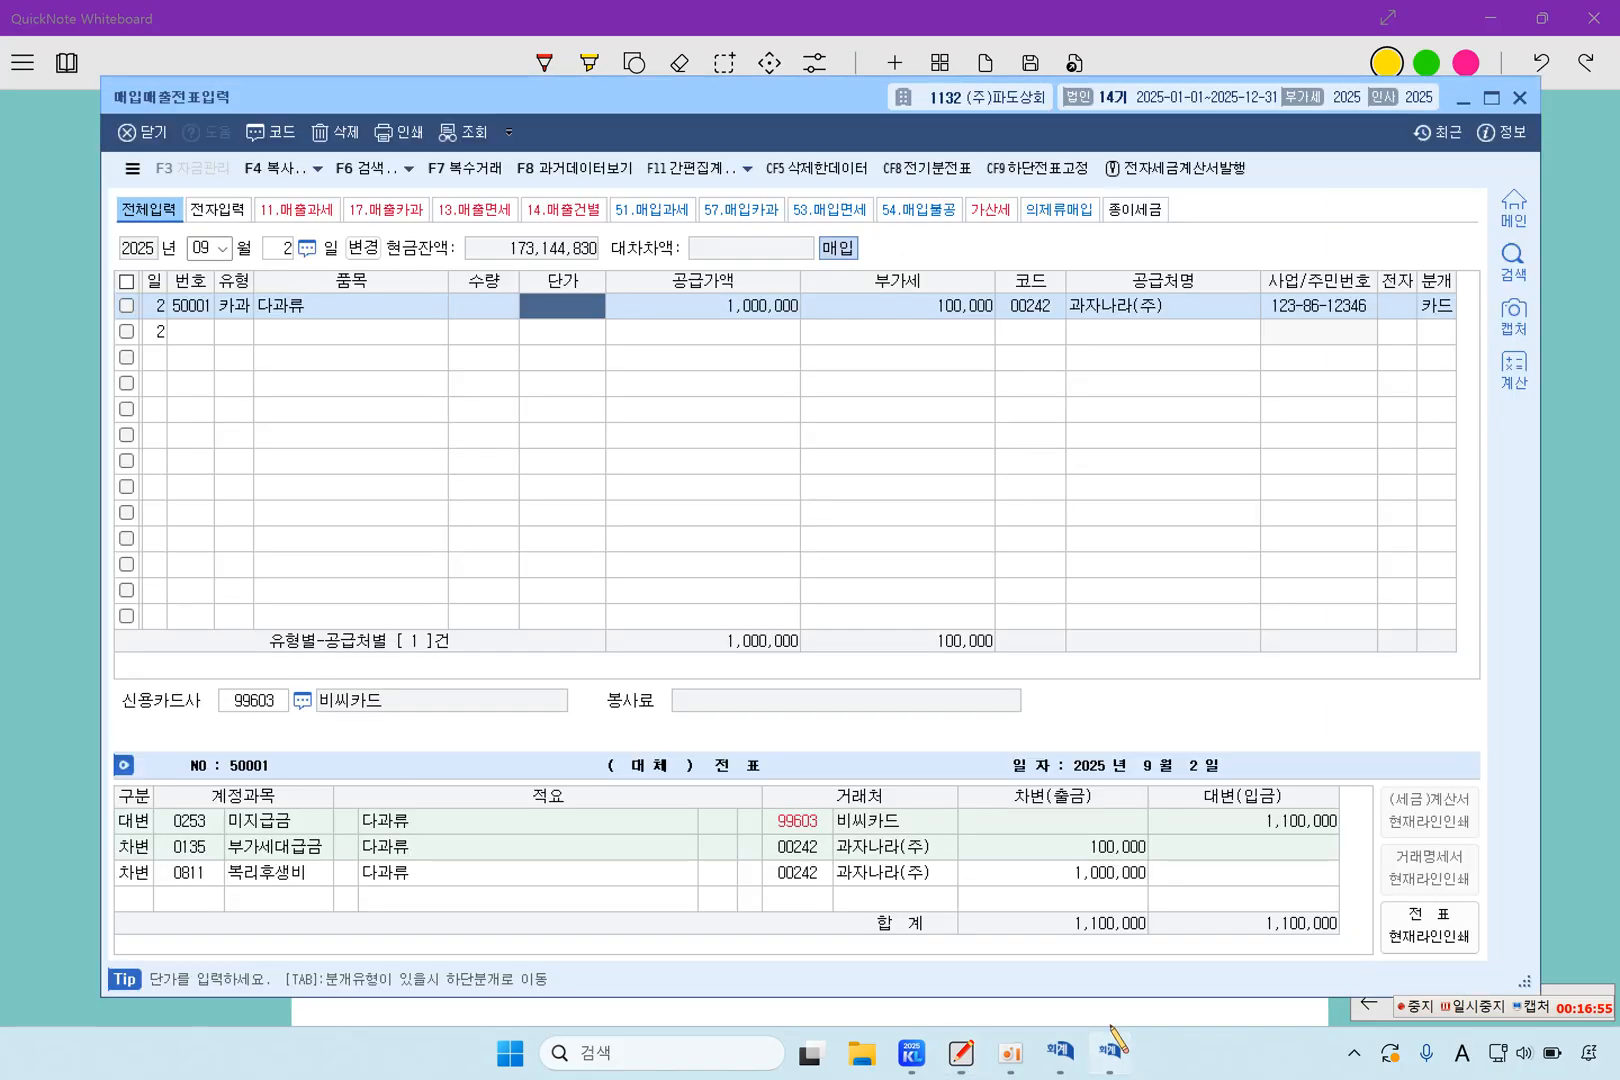
{"action": "left_click", "coordinate": [236, 332]}
{"action": "key", "text": "Escape"}
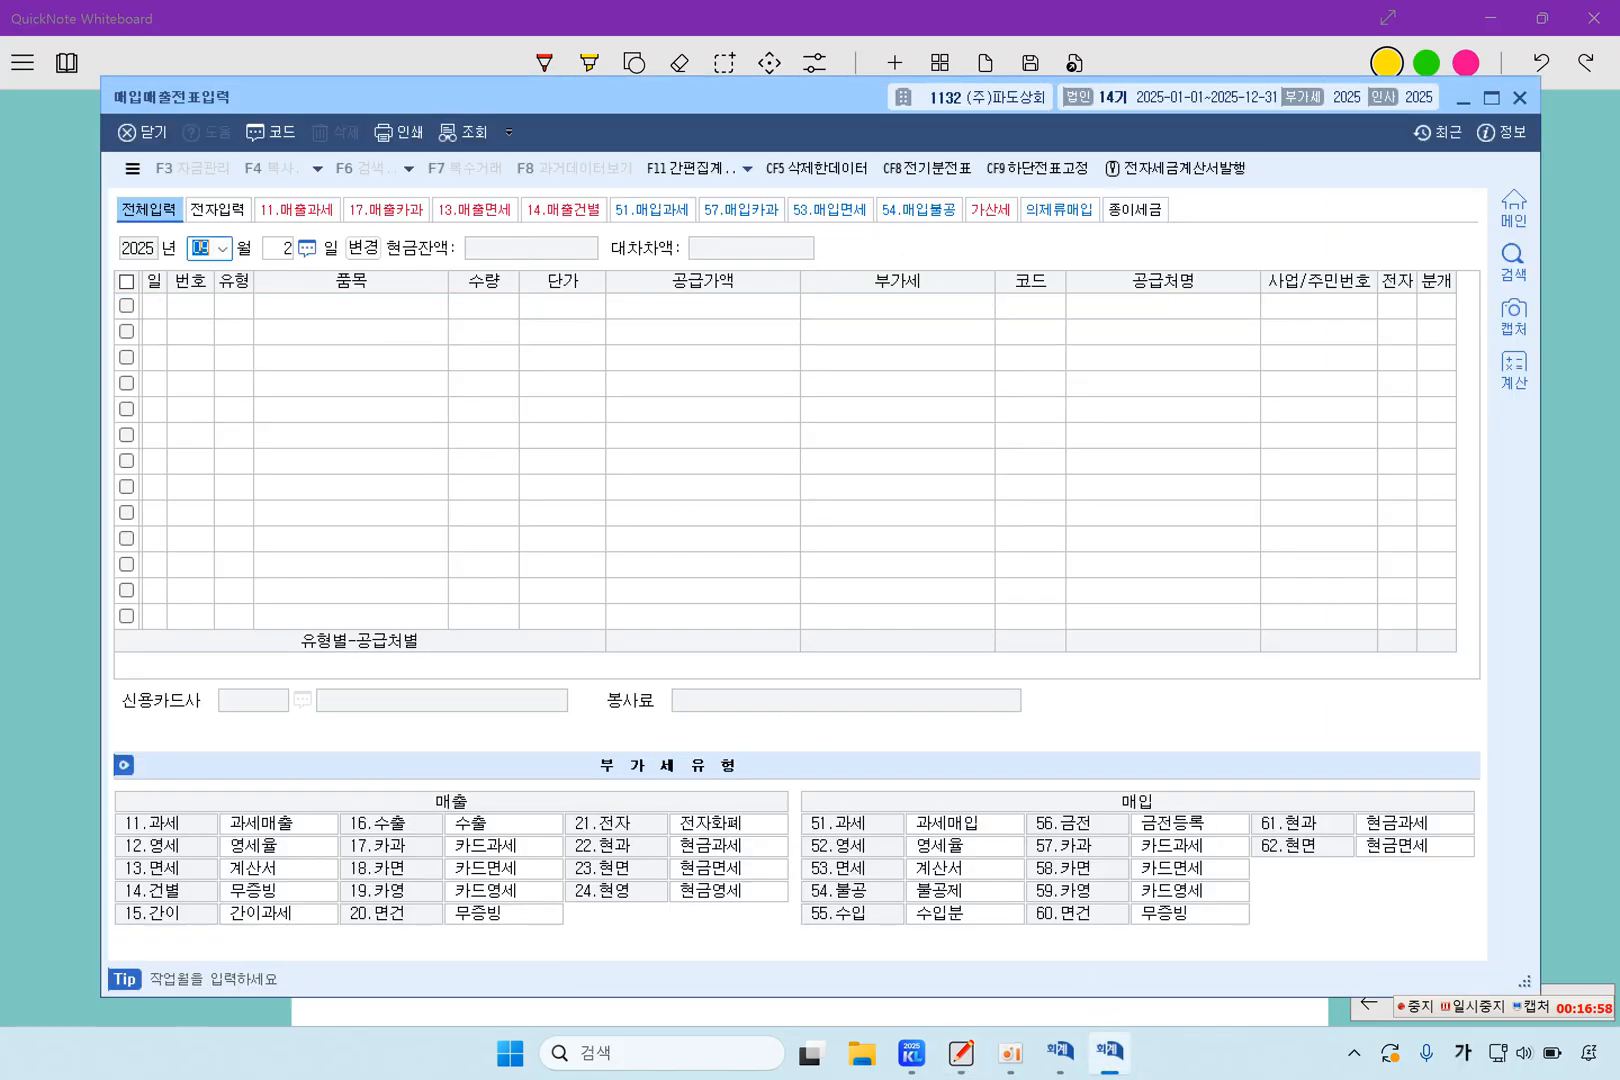
{"action": "type", "text": "0911"}
{"action": "key", "text": "Return"}
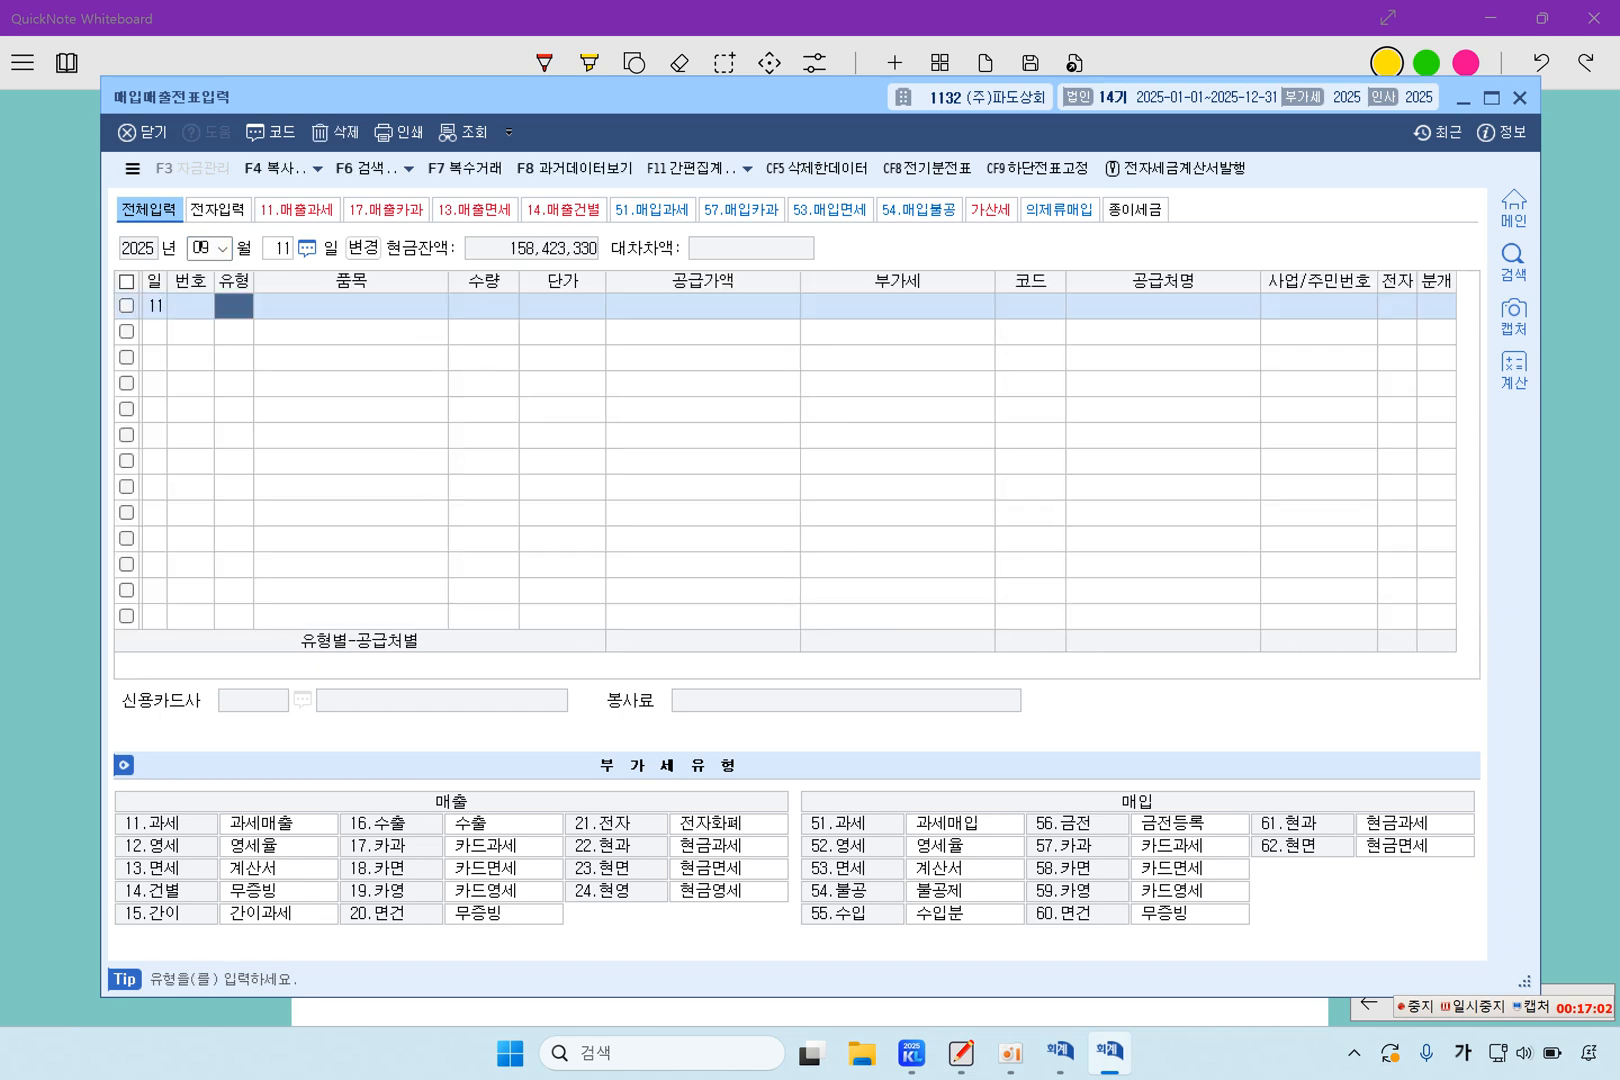
{"action": "type", "text": "51"}
{"action": "key", "text": "Return"}
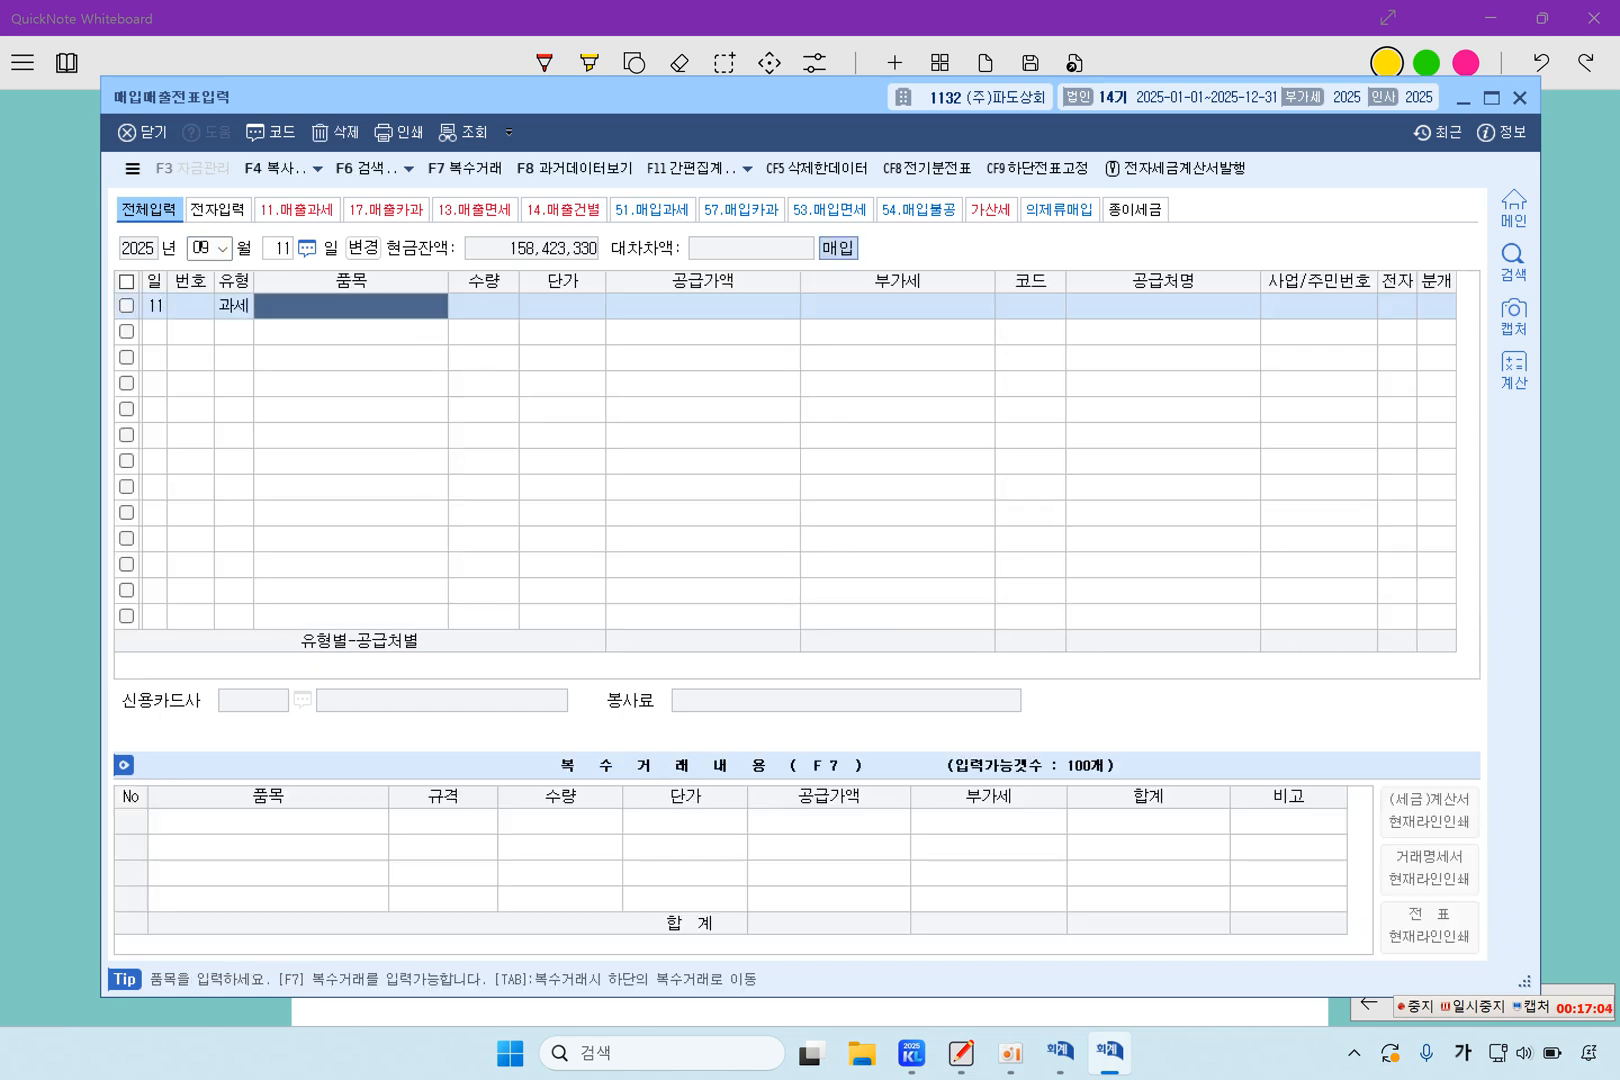
Enter 고압제트 절단 로봇 as the item with a 공급가액 of 20,000,000 on the September 11 line
{"action": "type", "text": "고"}
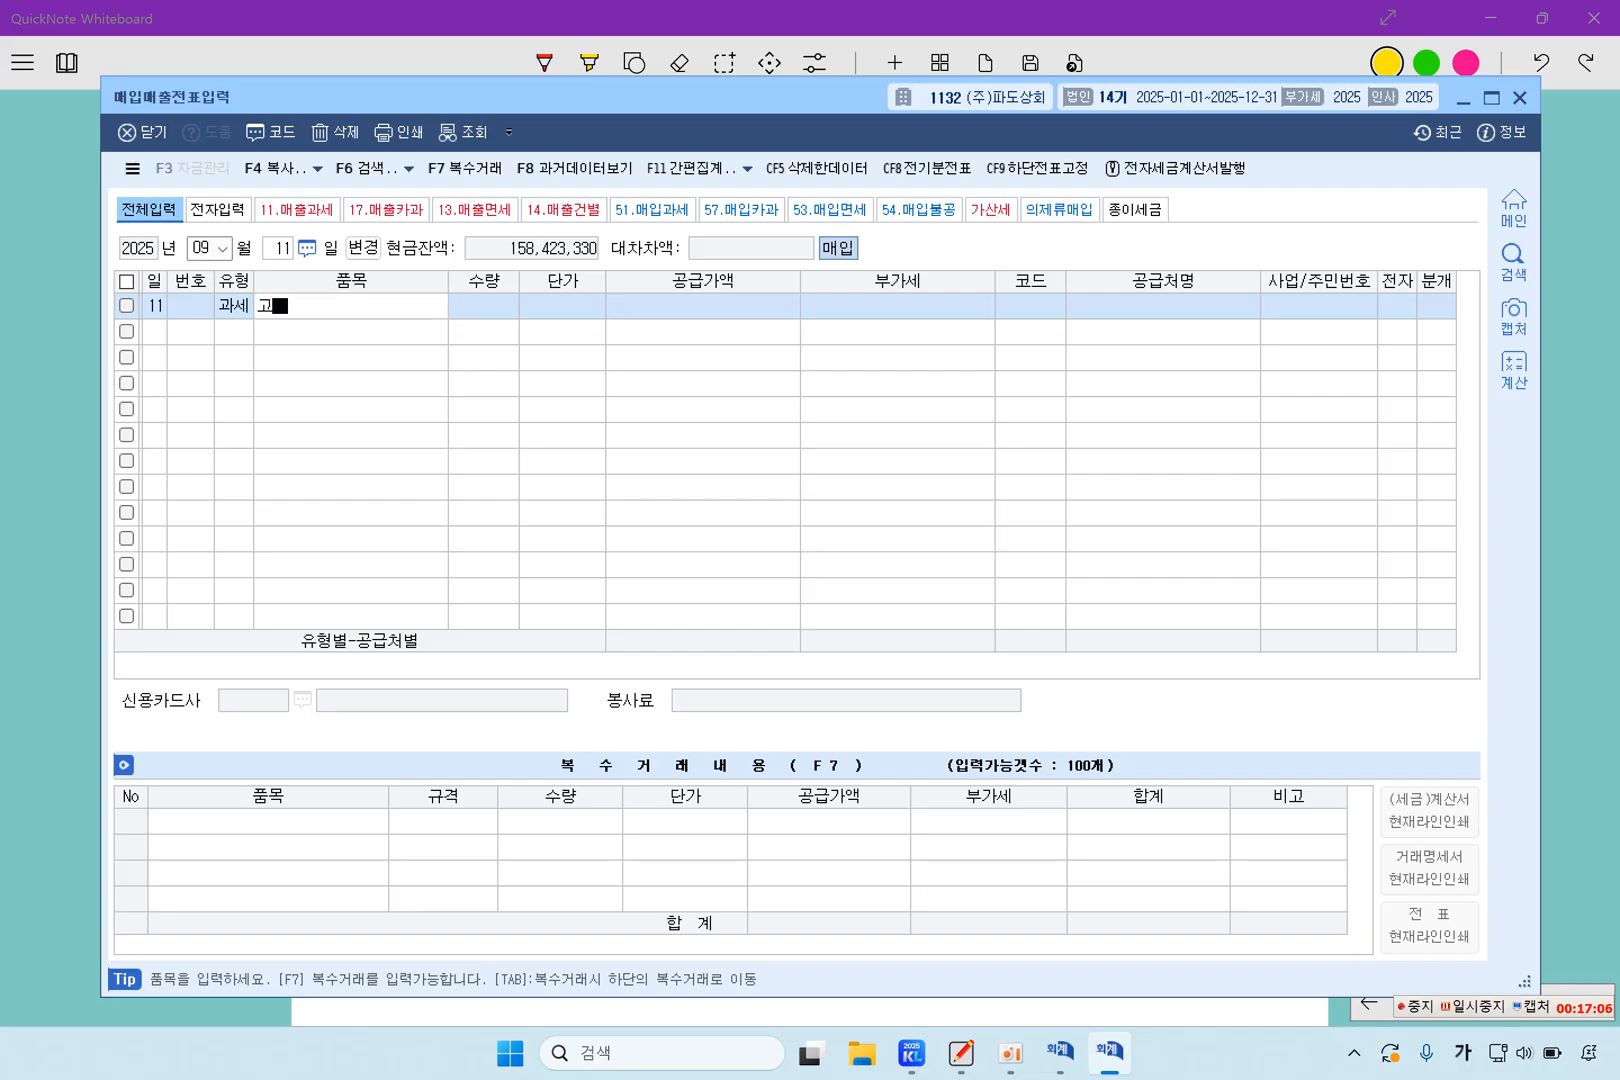
{"action": "type", "text": "압제트 지절단 로봇"}
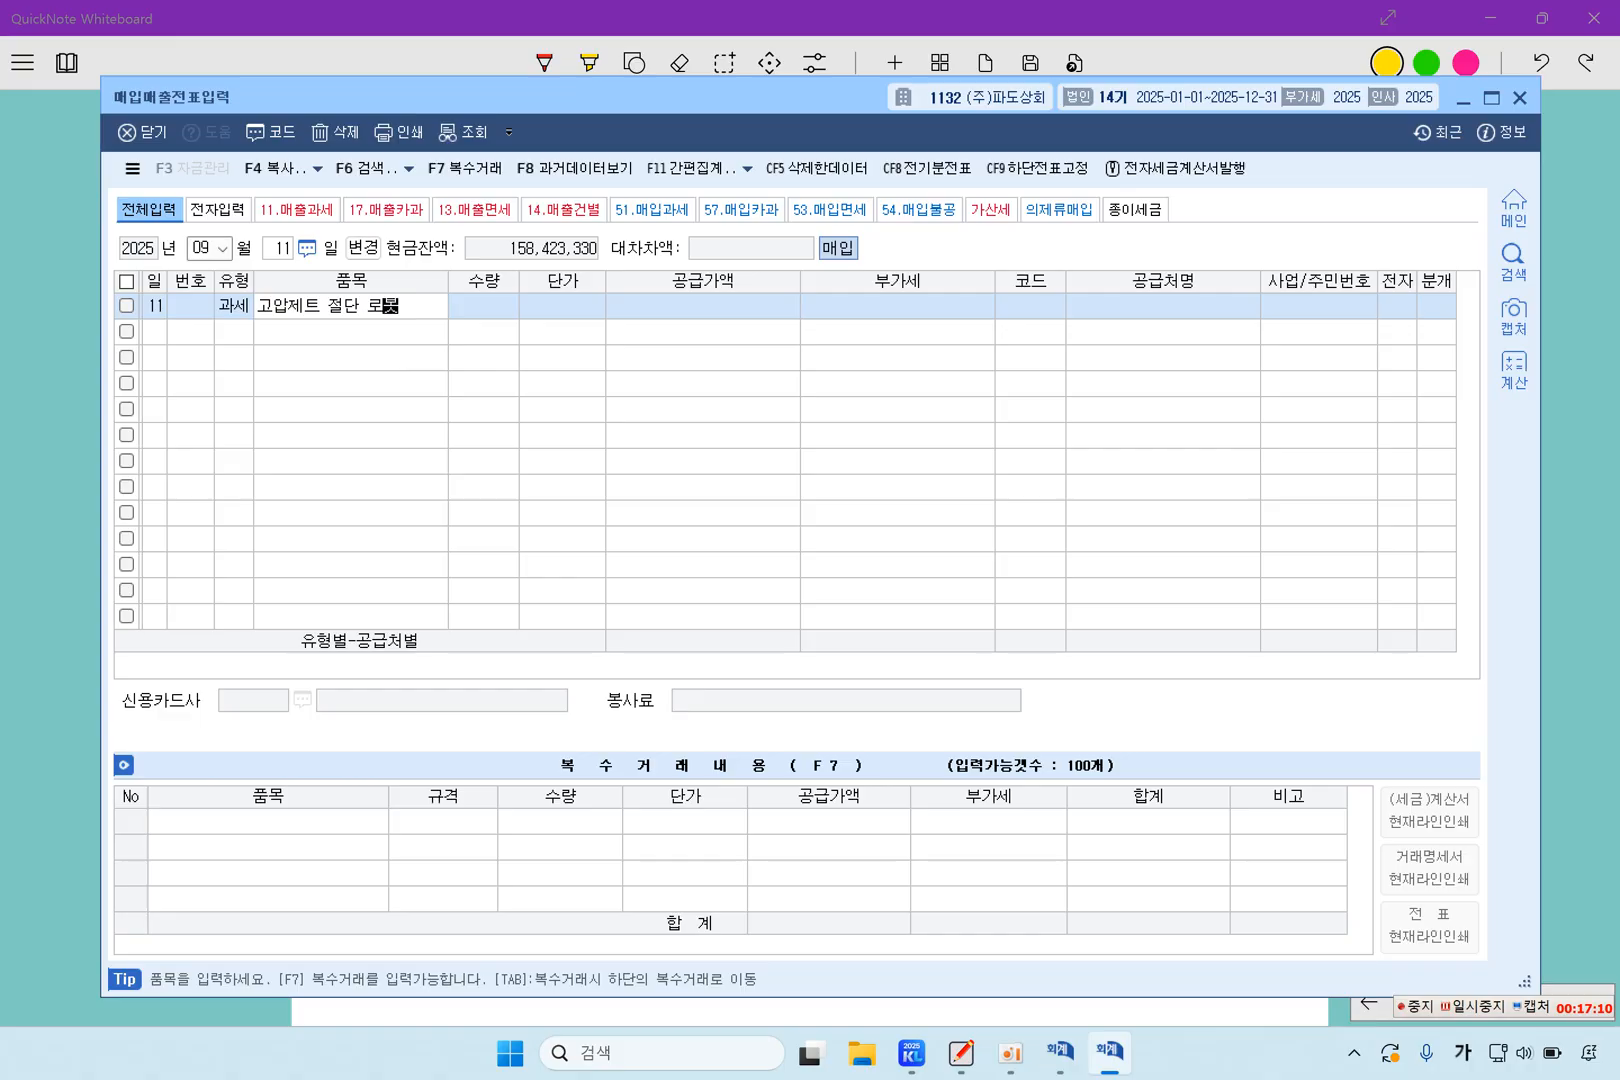
{"action": "key", "text": "Return"}
{"action": "key", "text": "Return"}
{"action": "key", "text": "Return"}
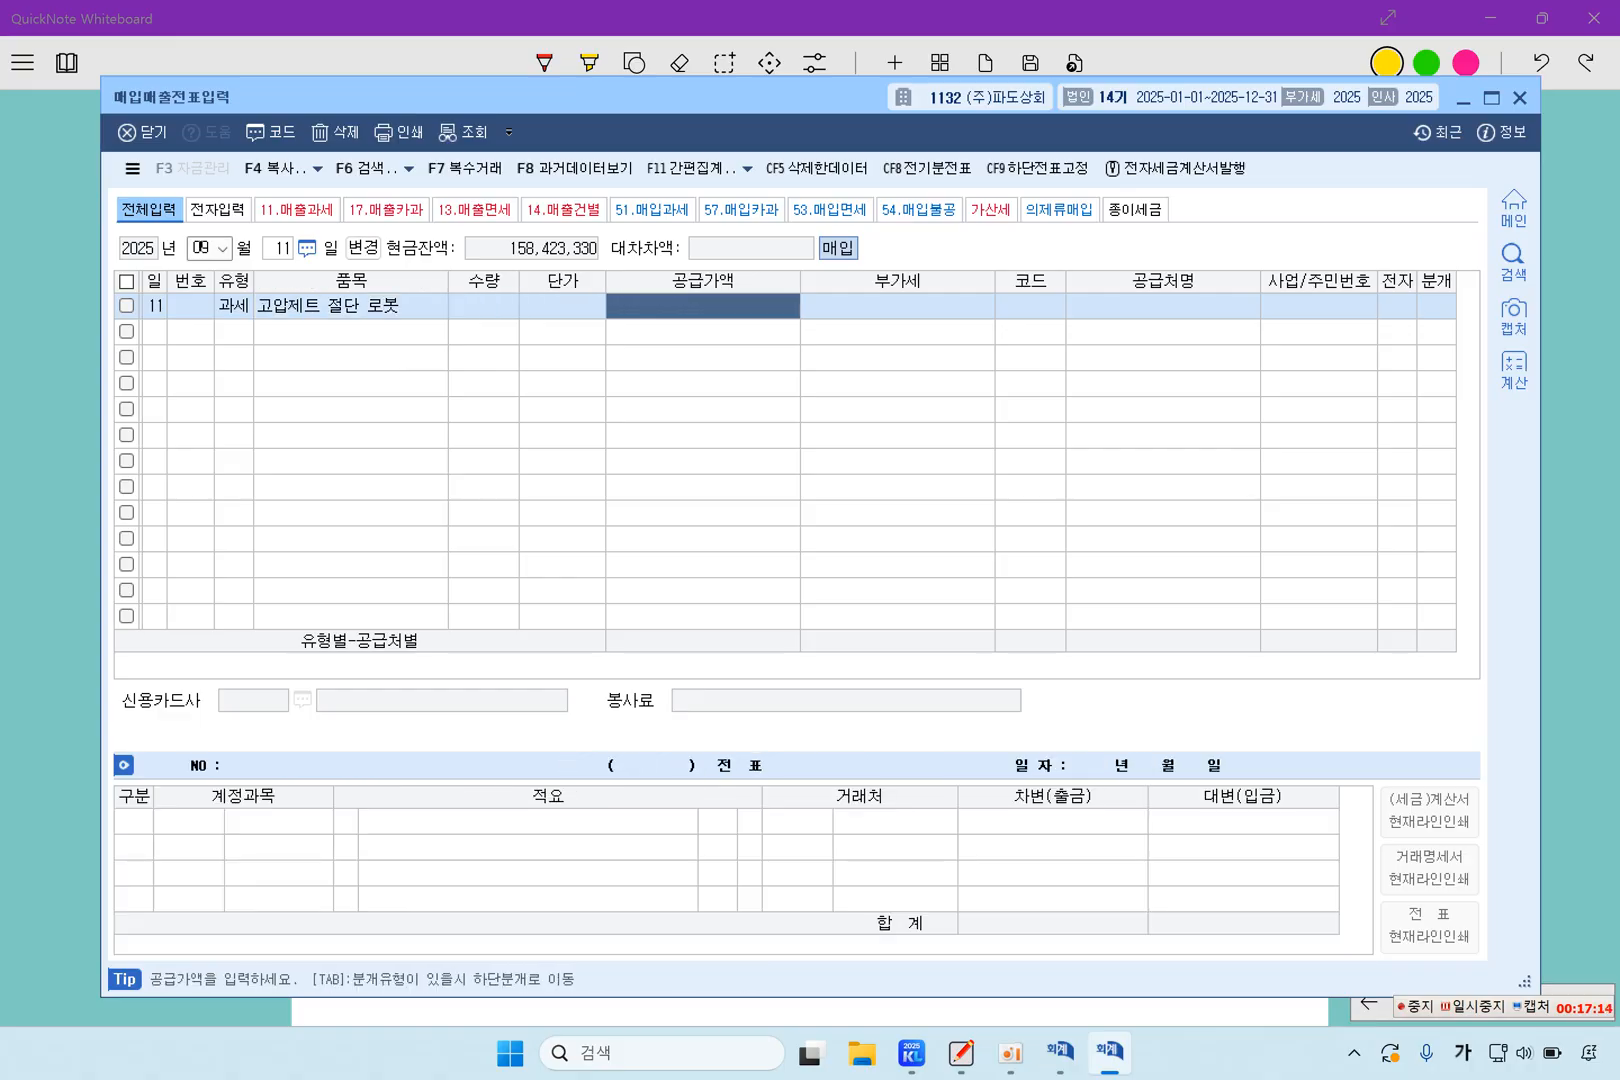
{"action": "type", "text": "20000000"}
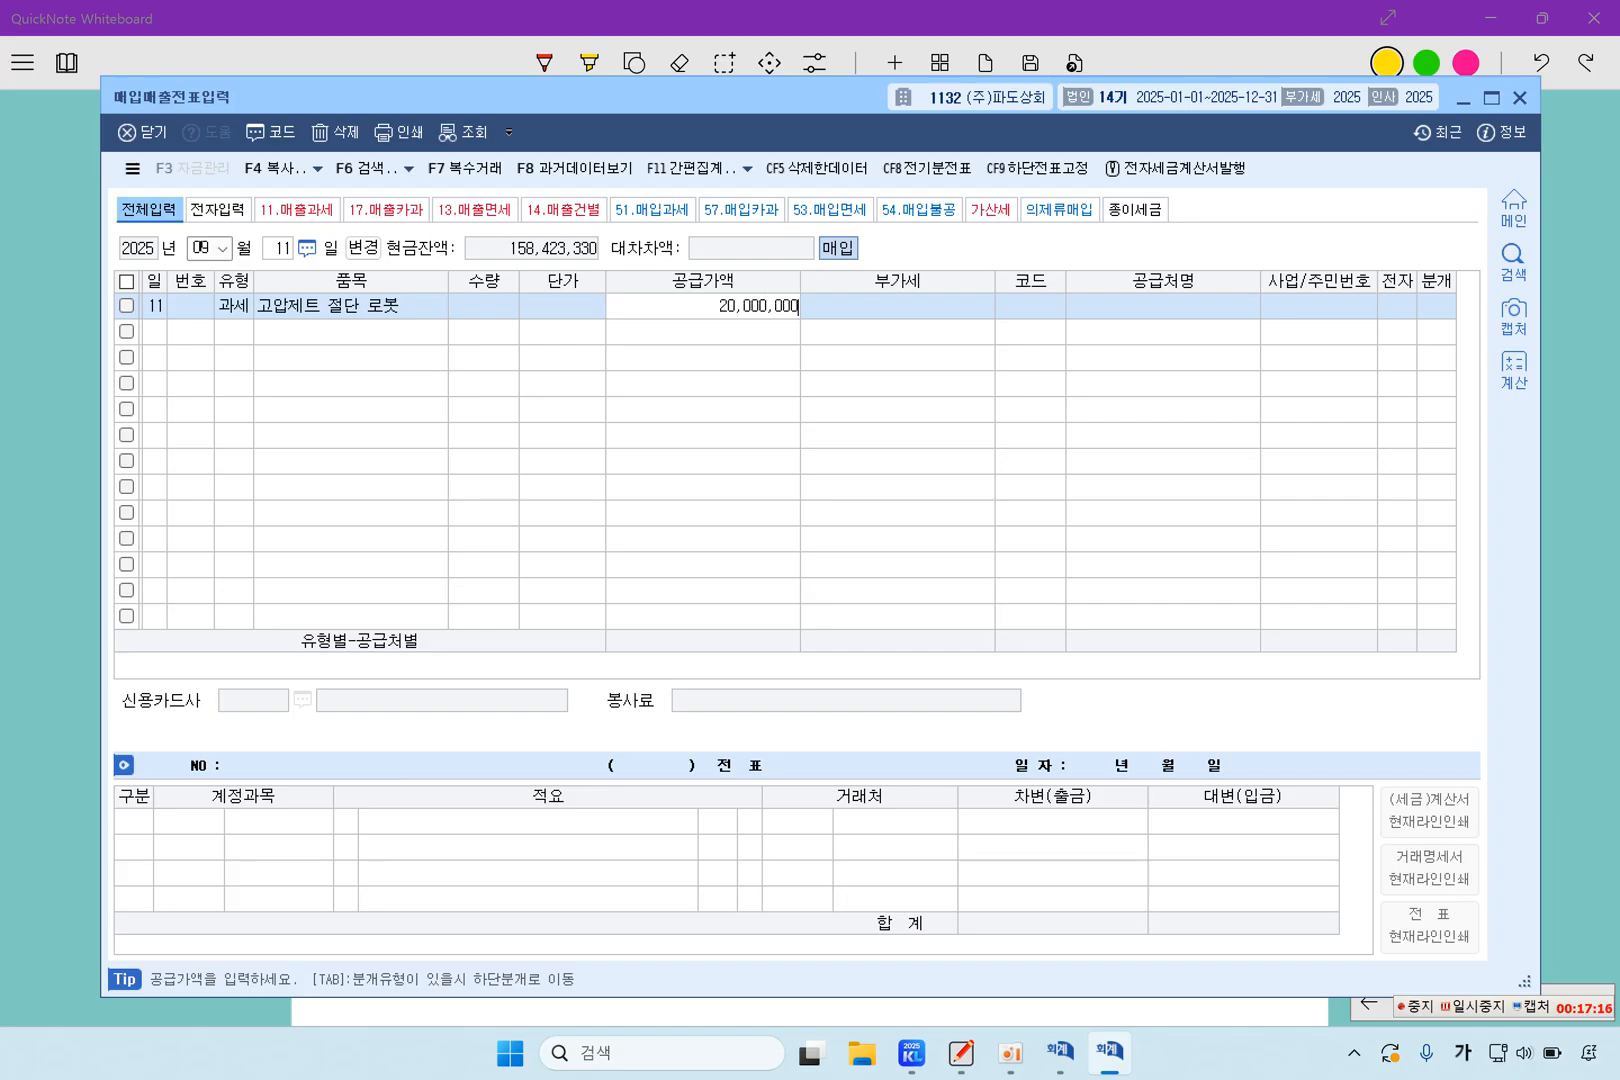
{"action": "key", "text": "Return"}
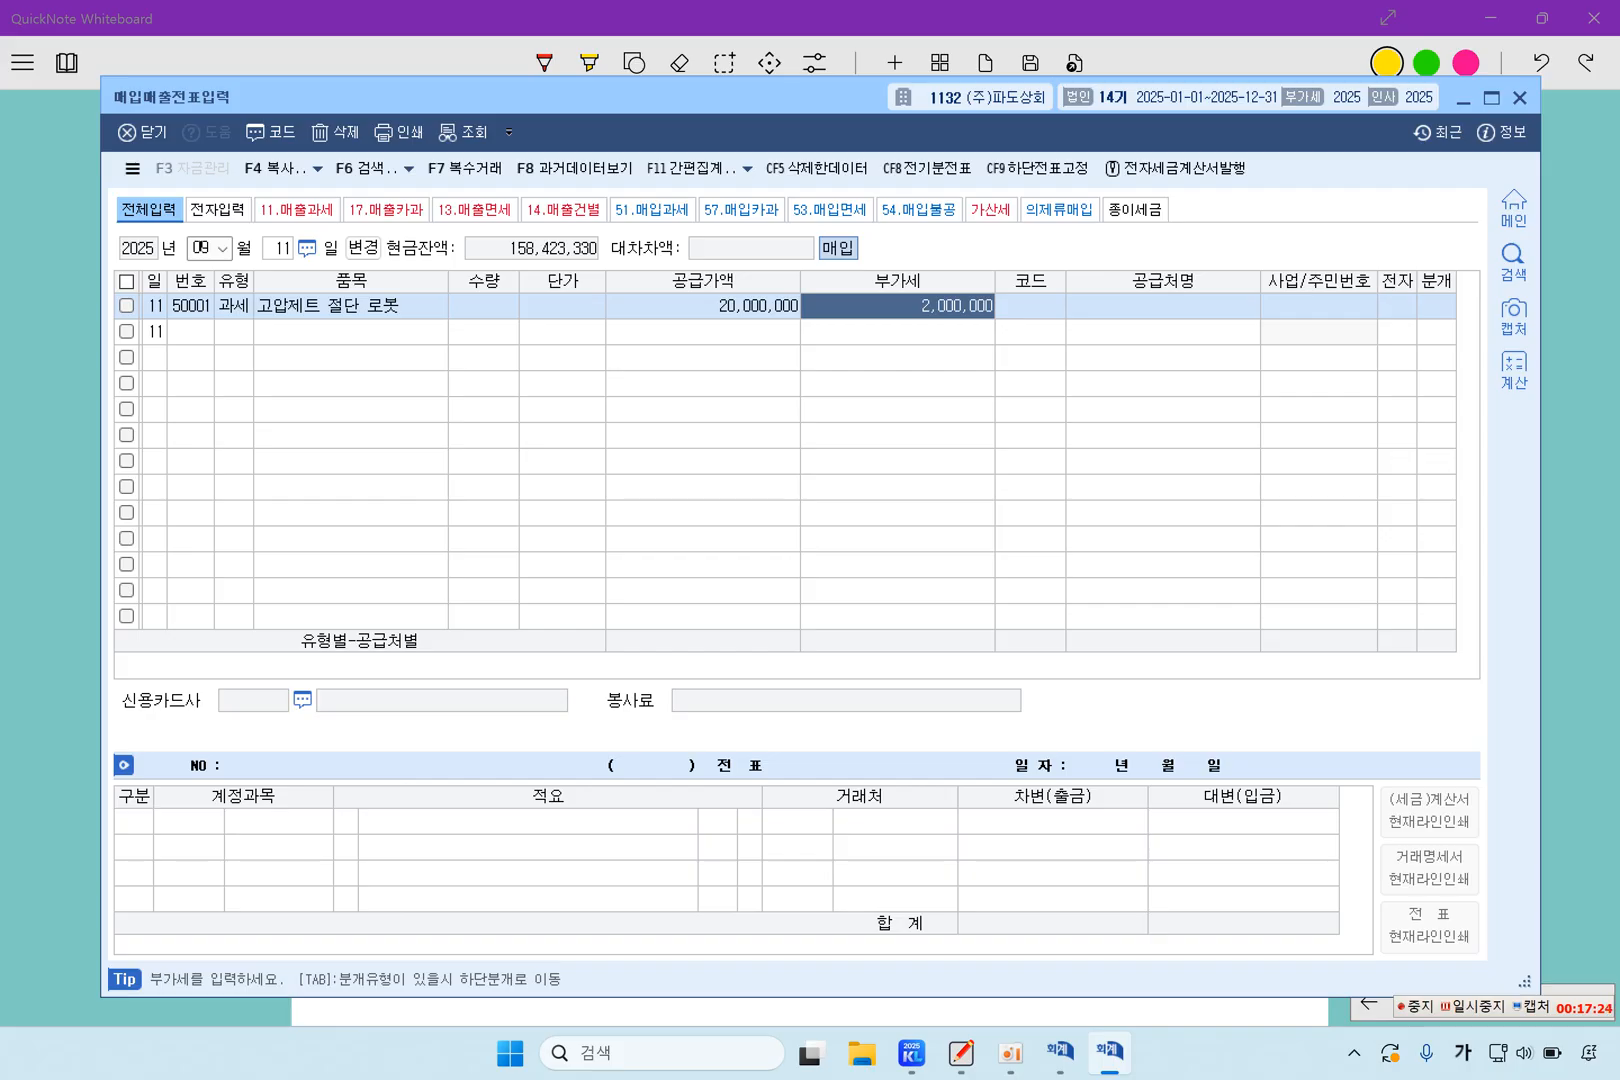
{"action": "key", "text": "Left"}
{"action": "key", "text": "Left"}
{"action": "key", "text": "Left"}
{"action": "key", "text": "Left"}
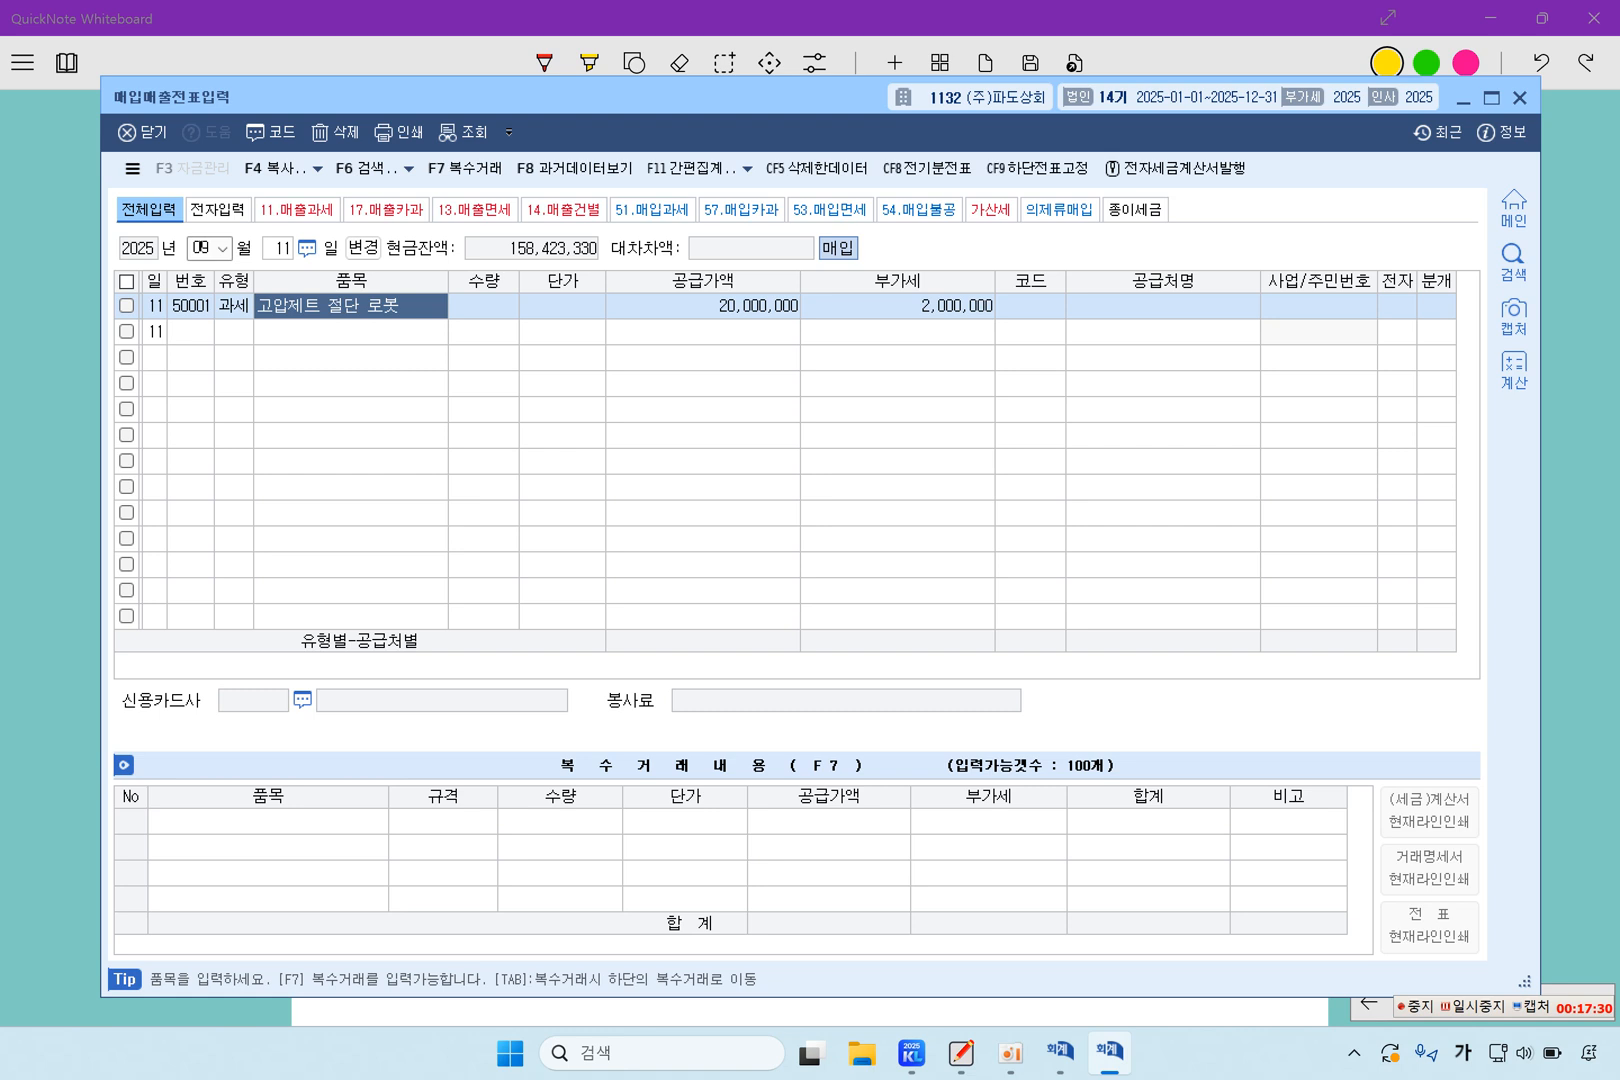
{"action": "key", "text": "Right"}
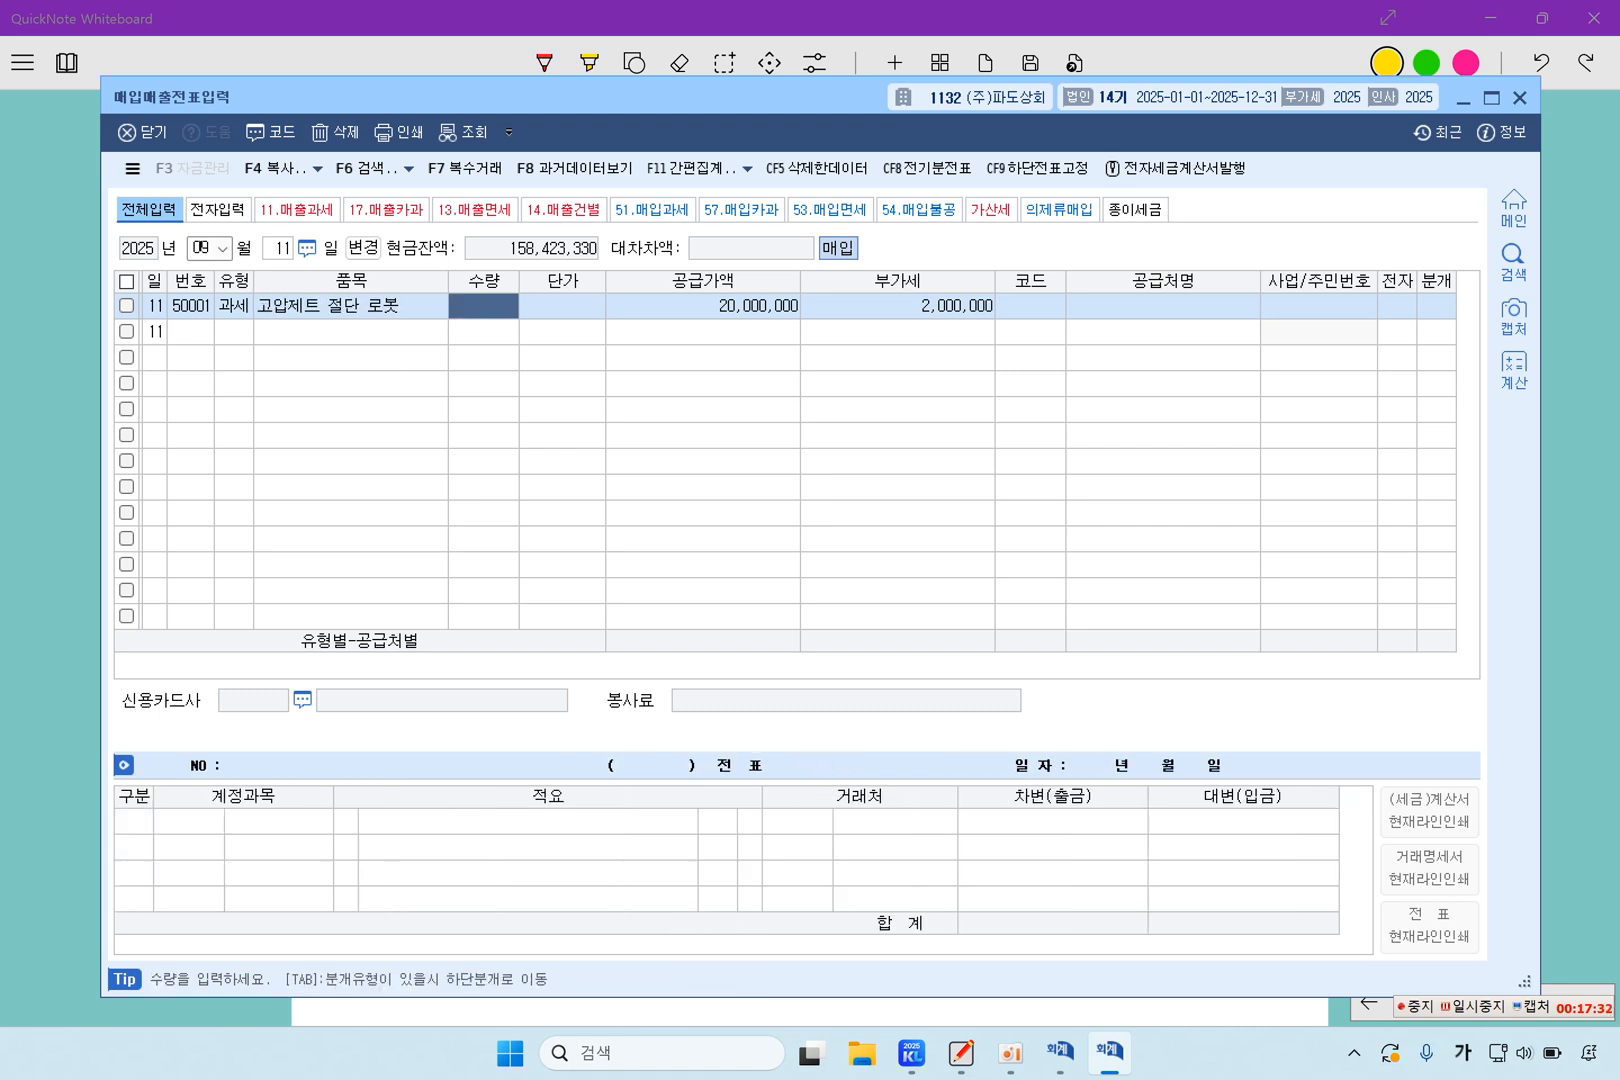
{"action": "key", "text": "Return"}
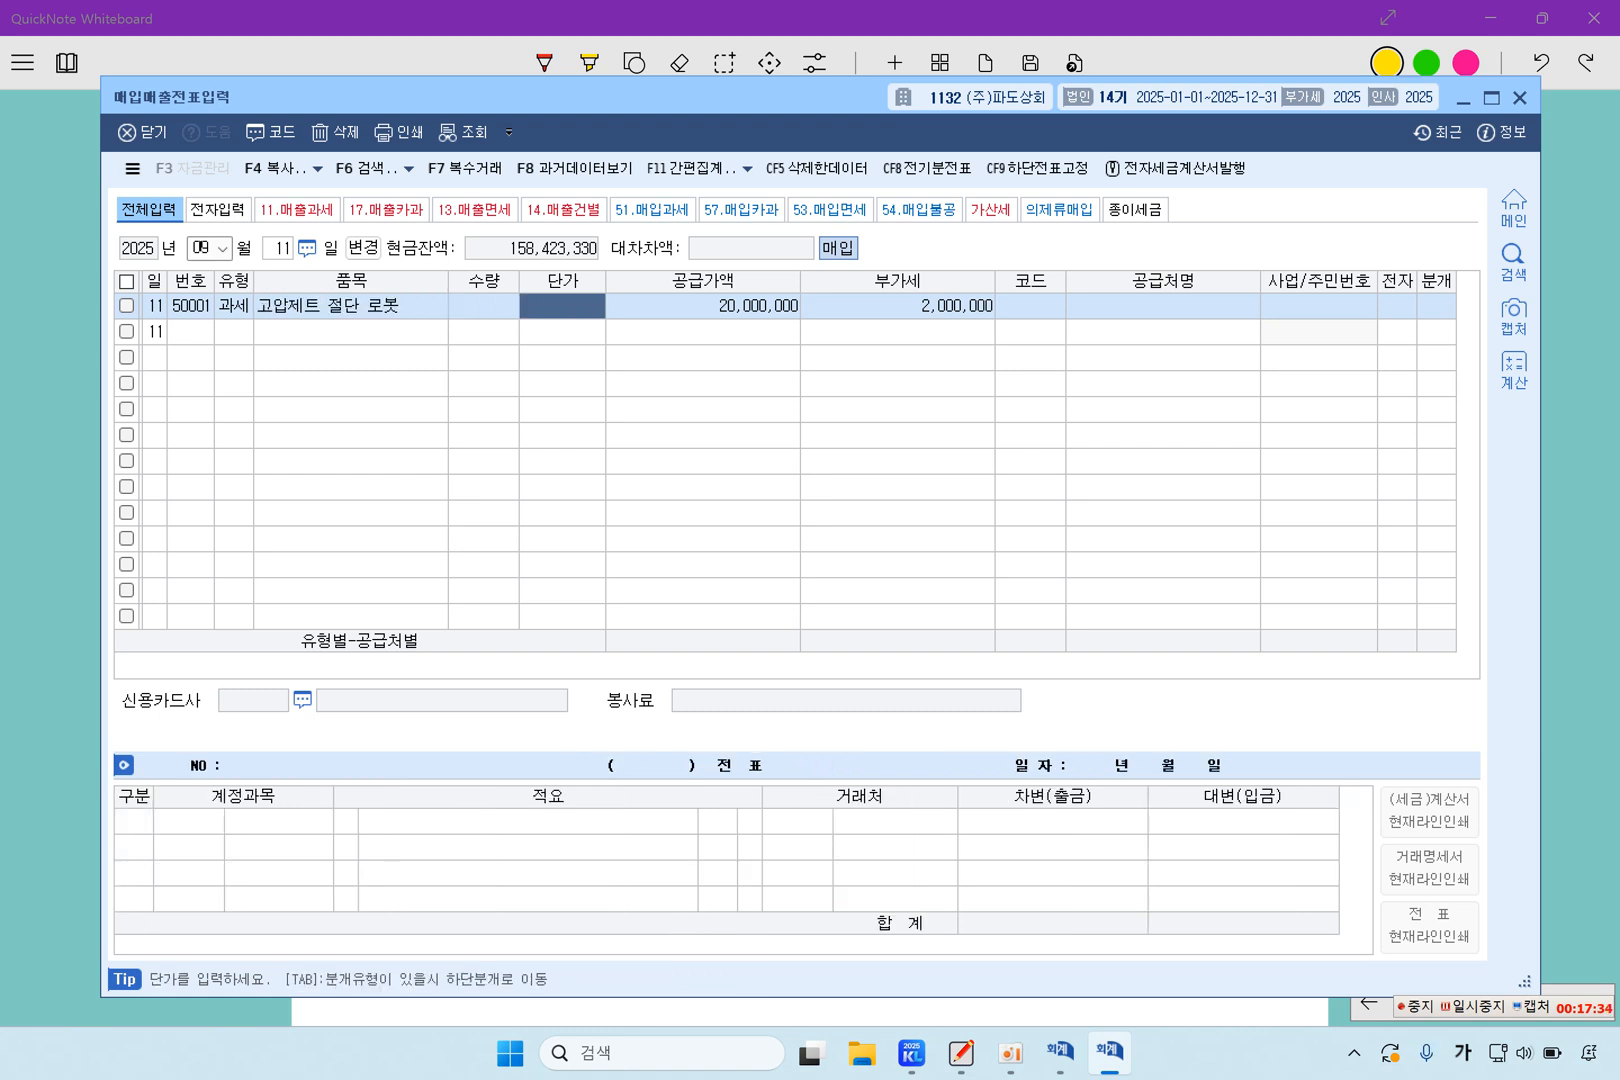
Look up and assign (주)오성기계 as the supplier on the September 11 purchase line
{"action": "key", "text": "Return"}
{"action": "key", "text": "Return"}
{"action": "key", "text": "Return"}
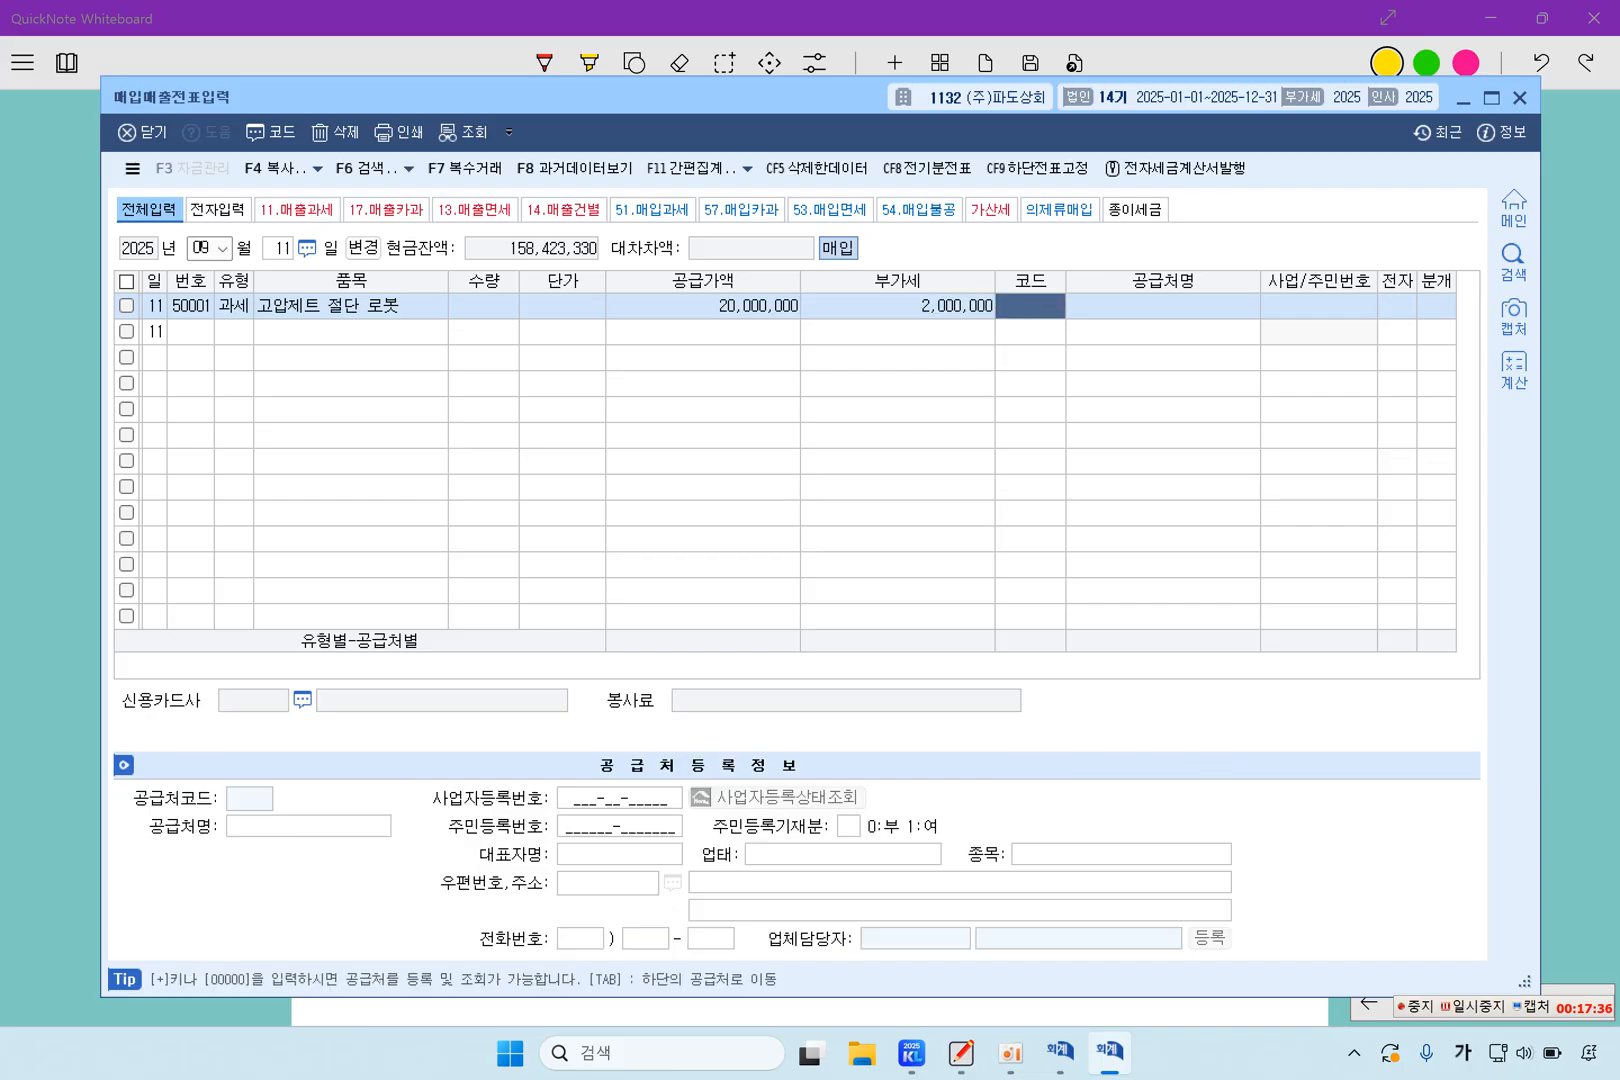
{"action": "key", "text": "F2"}
{"action": "type", "text": "오성기"}
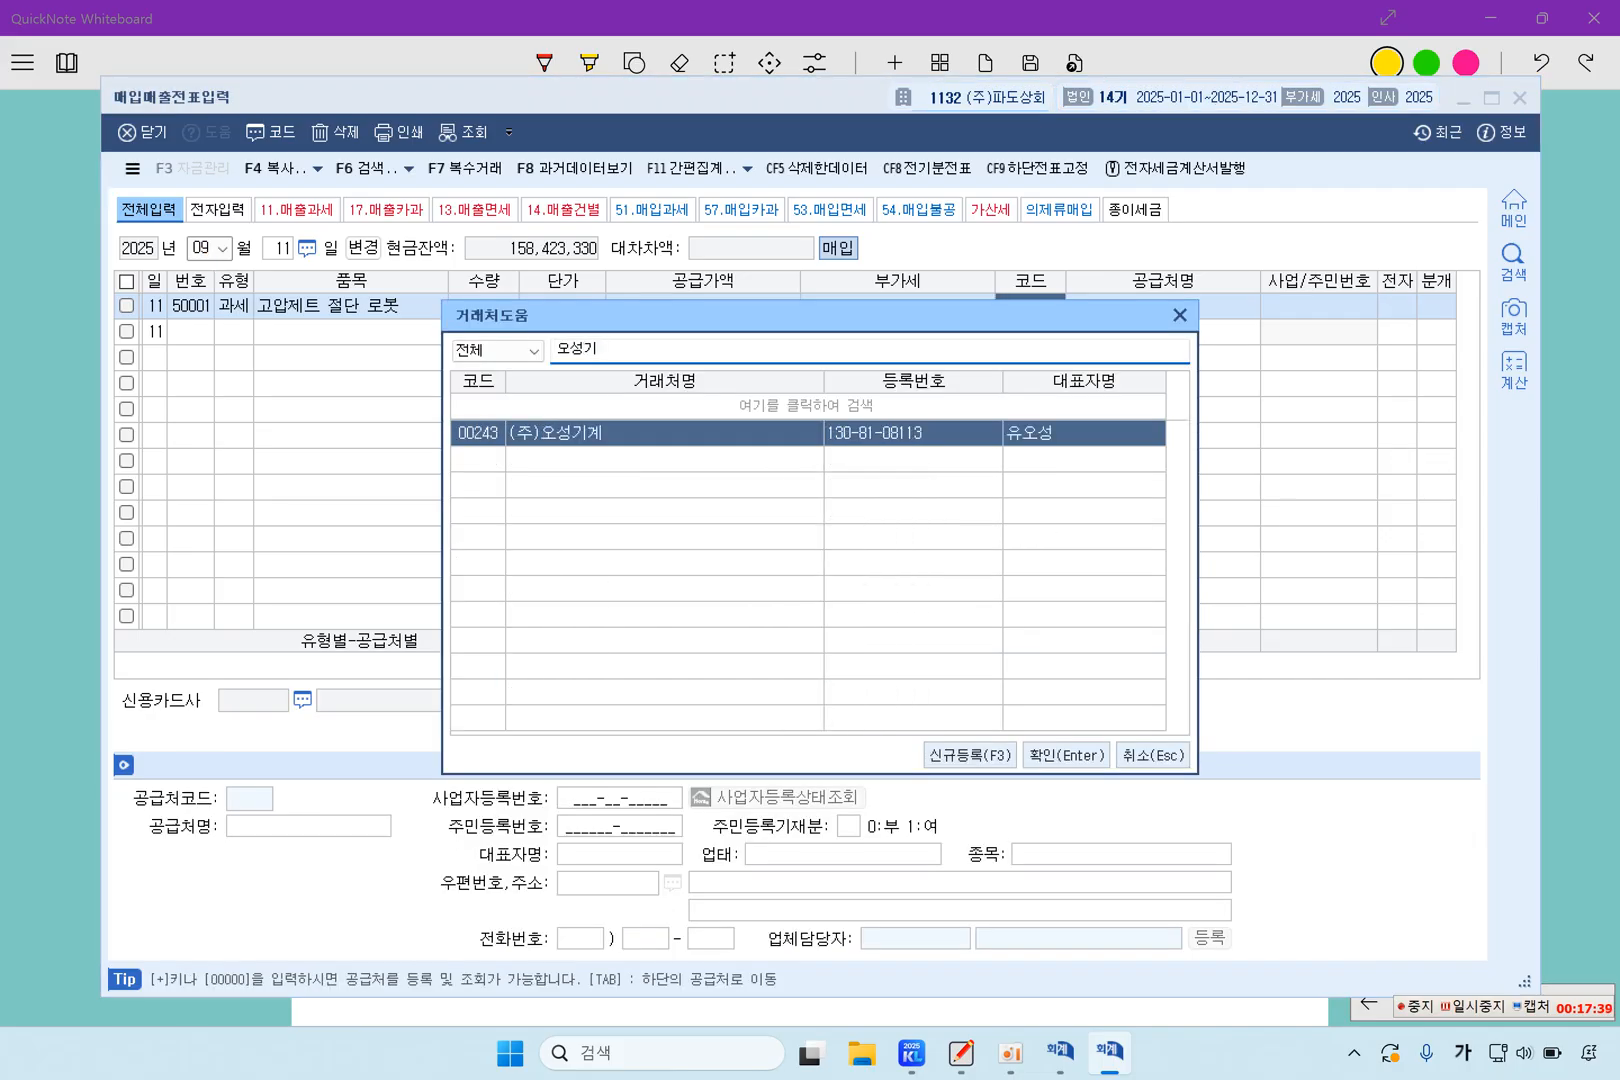
{"action": "key", "text": "Return"}
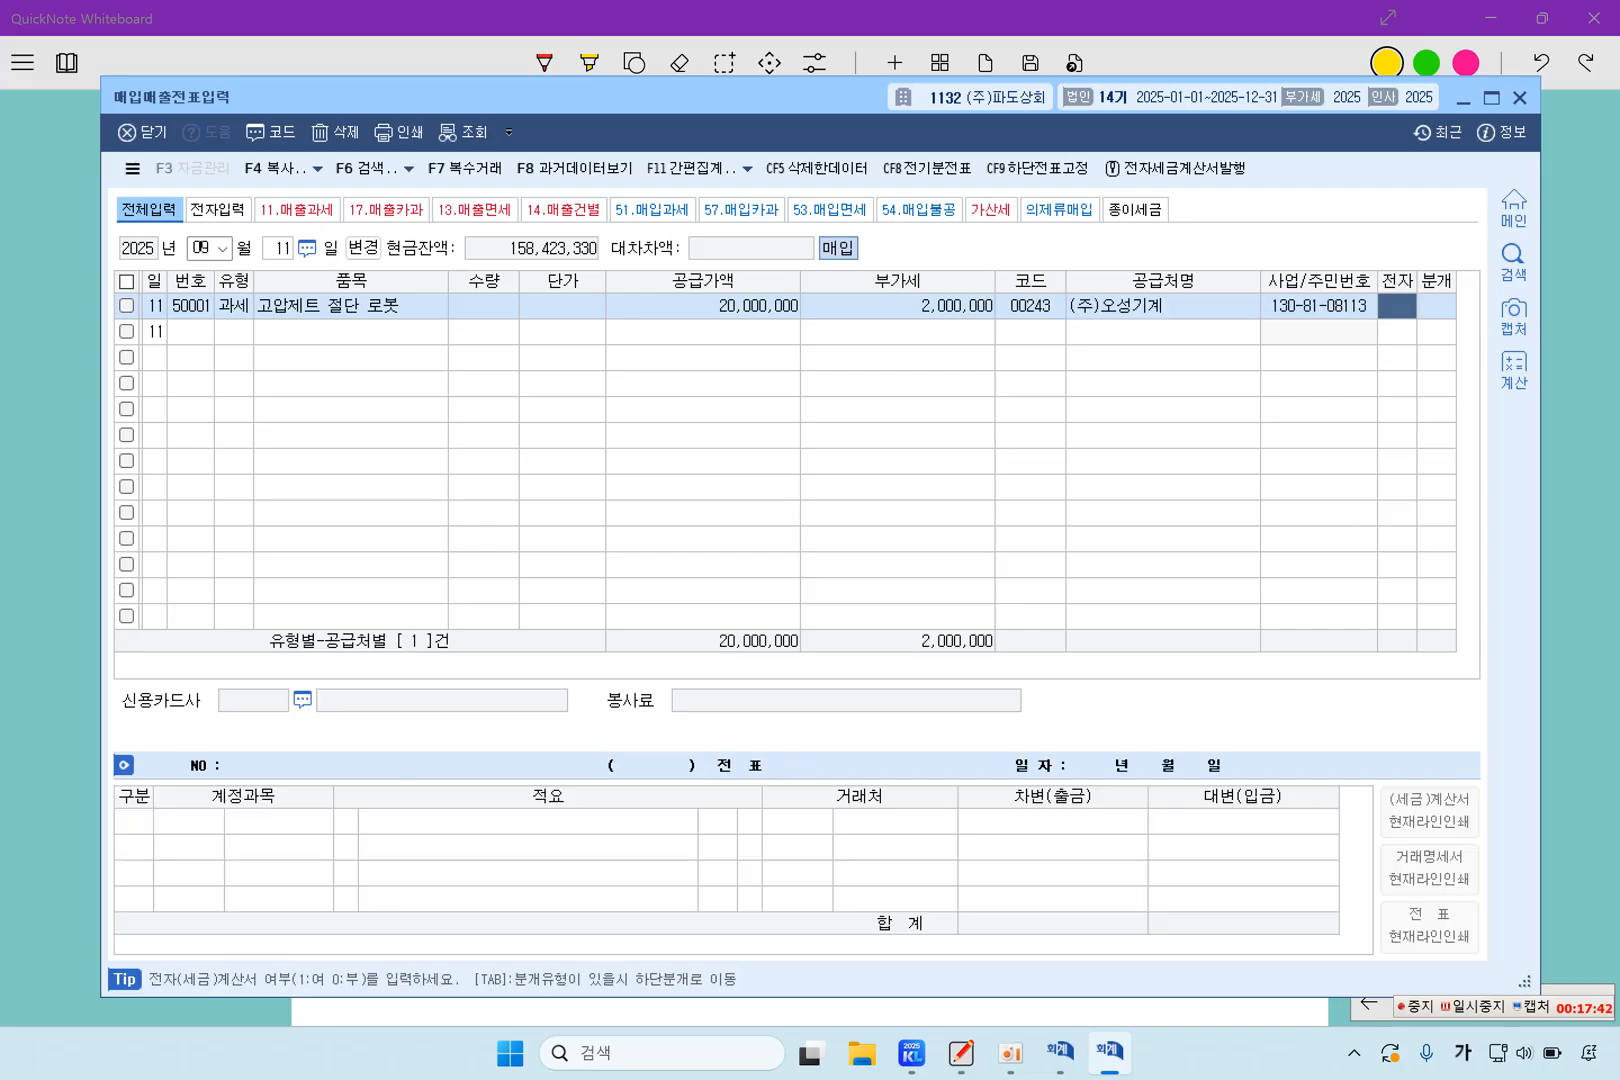
Mark the September 11 purchase as an electronic invoice (여) and set its 분개 type to 혼합
{"action": "type", "text": "1"}
{"action": "key", "text": "Return"}
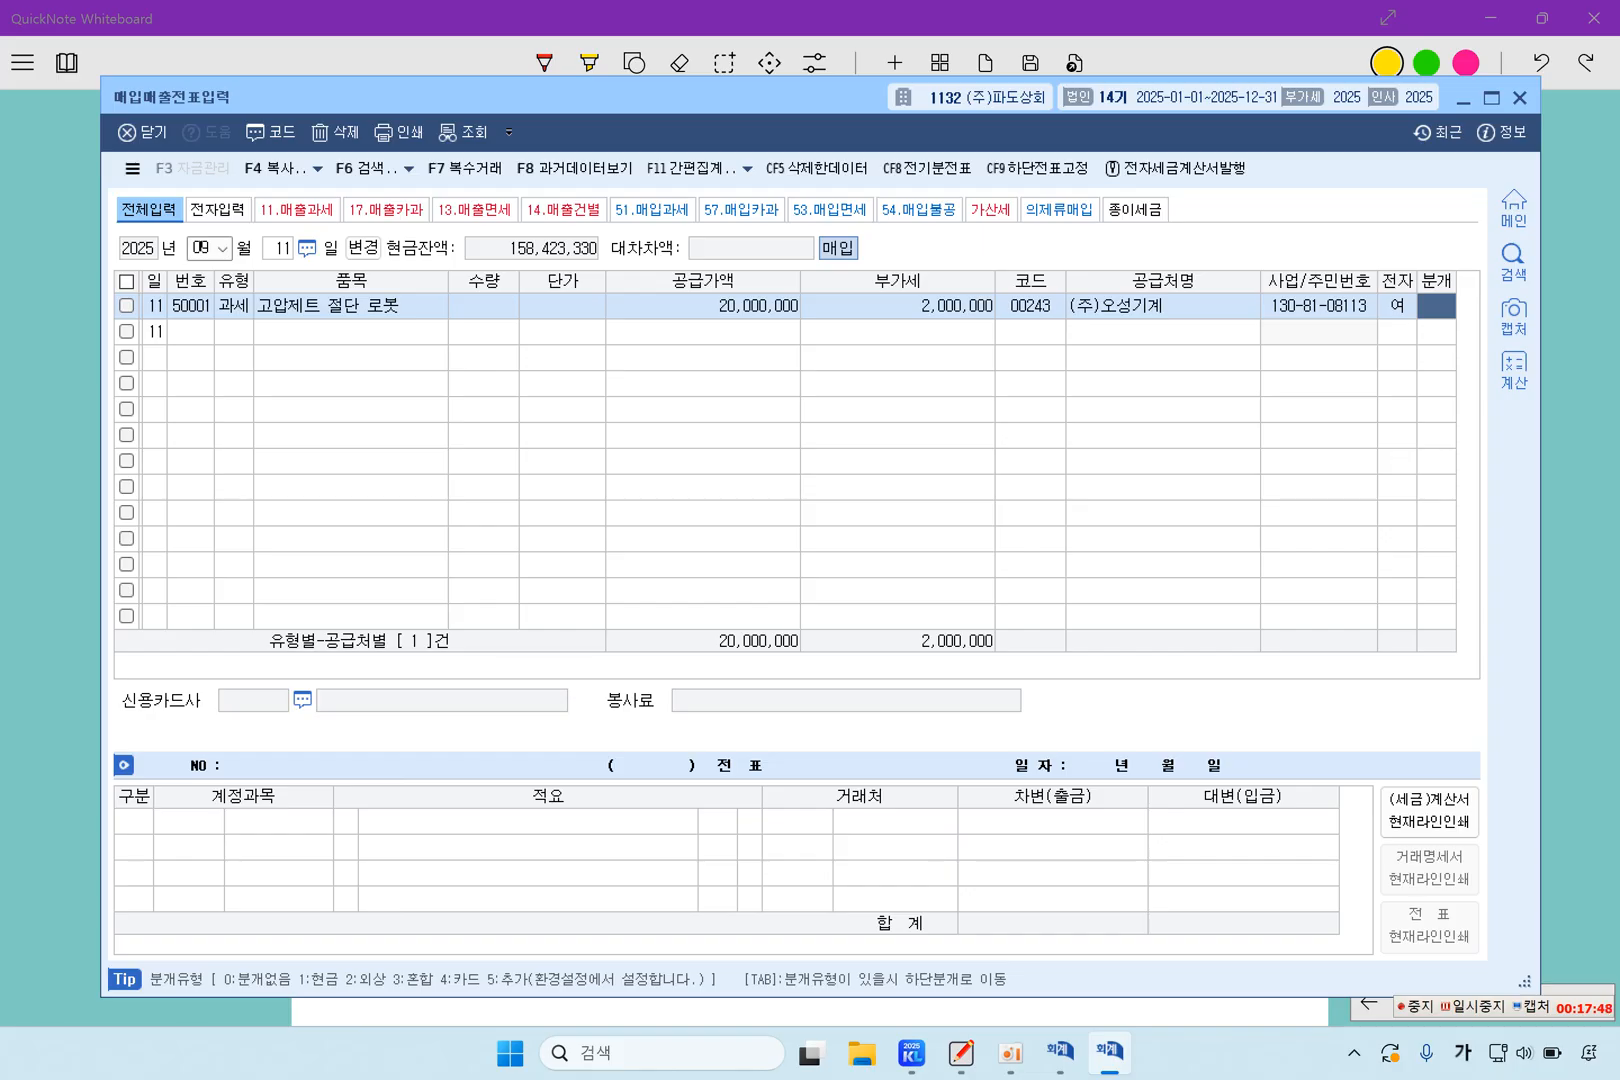
{"action": "type", "text": "3"}
{"action": "key", "text": "Return"}
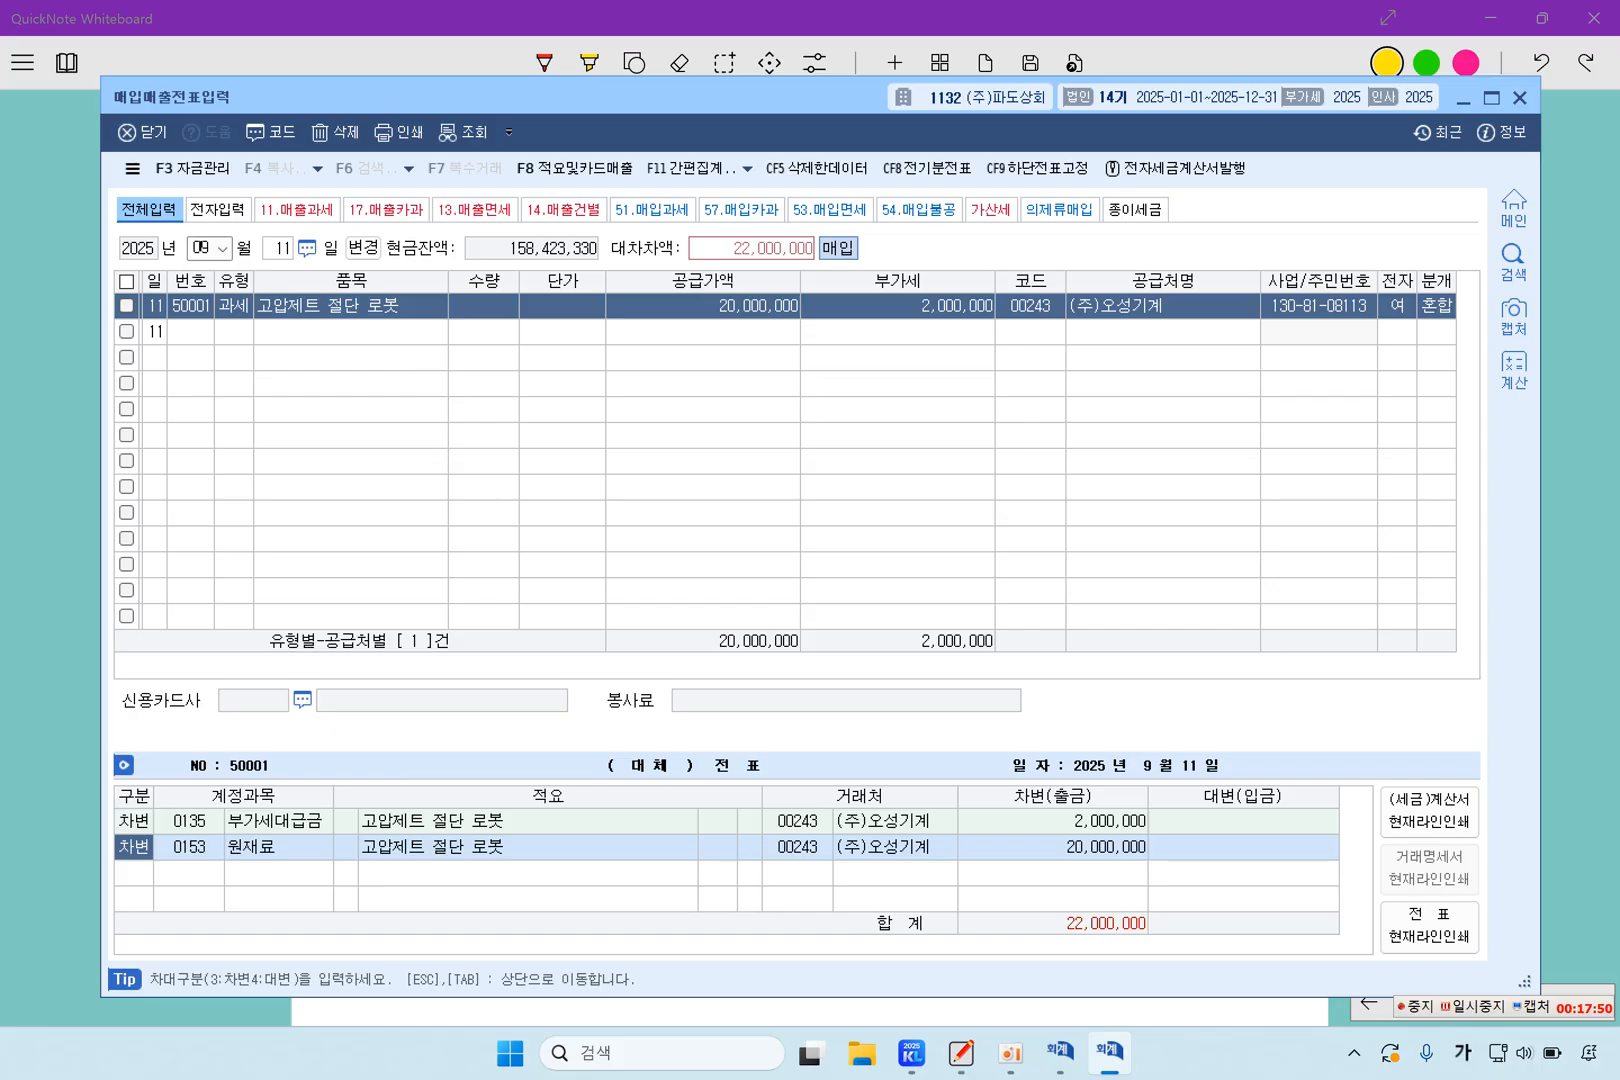
Replace the 원재료 debit account in the September 11 journal entry with 기계장치
{"action": "key", "text": "Return"}
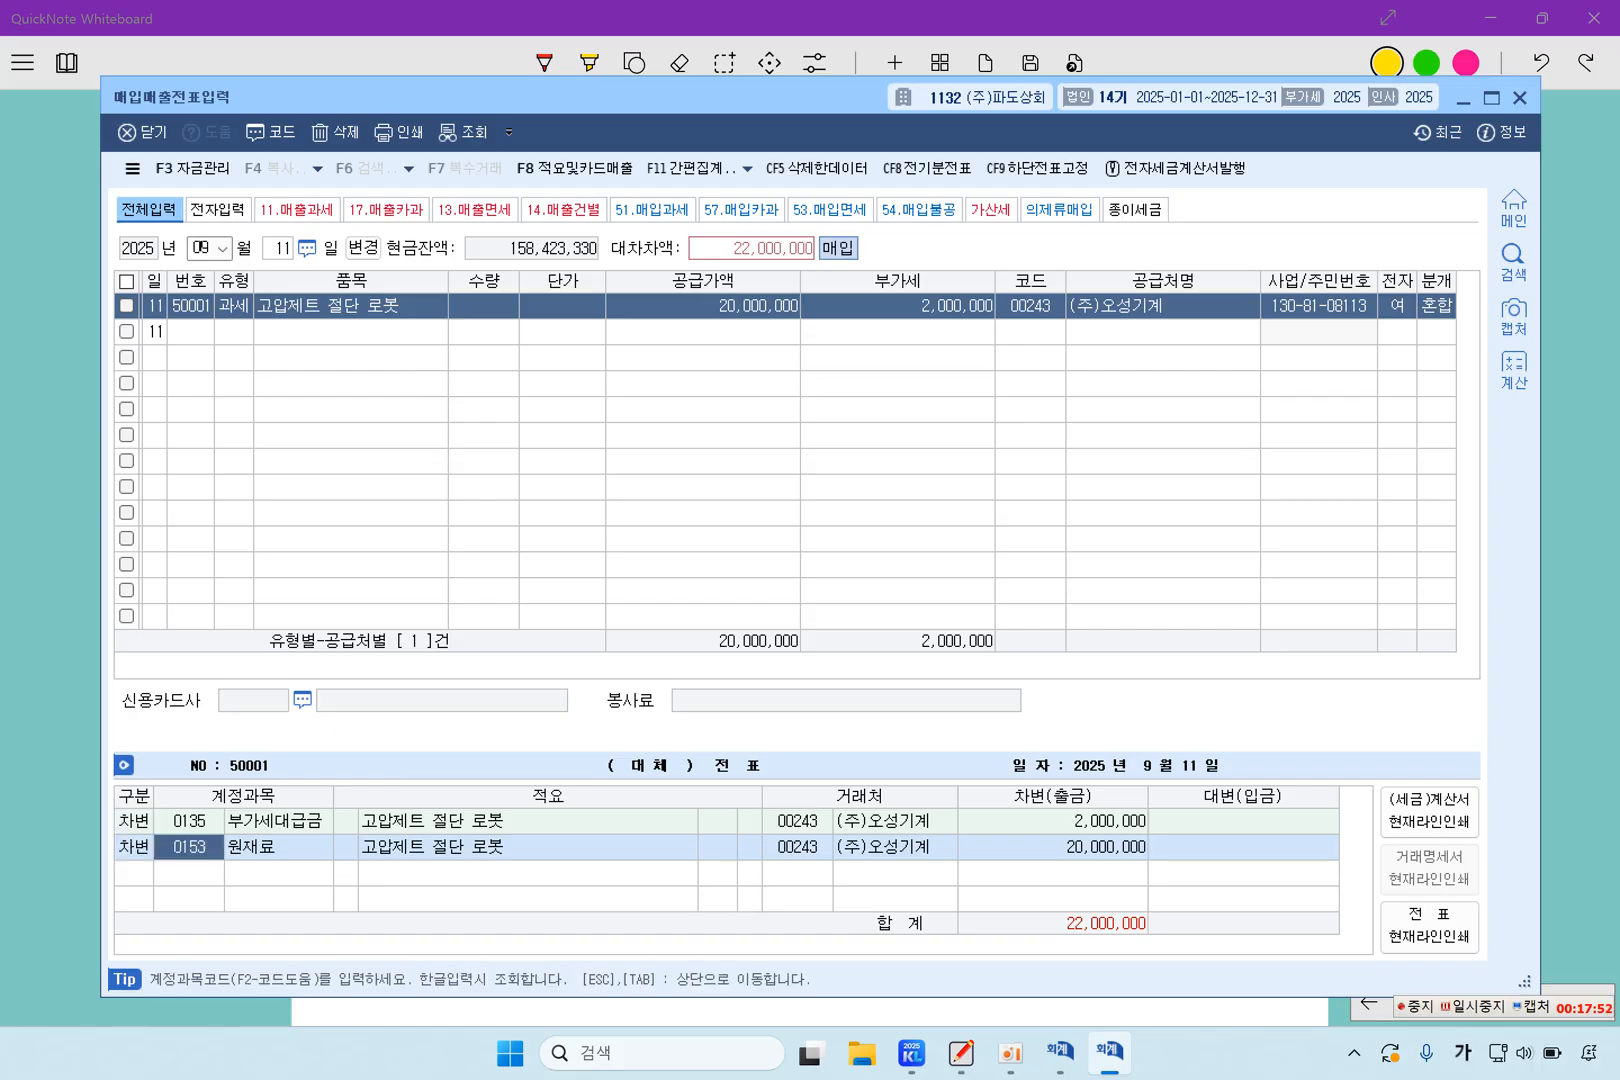
{"action": "type", "text": "기계장"}
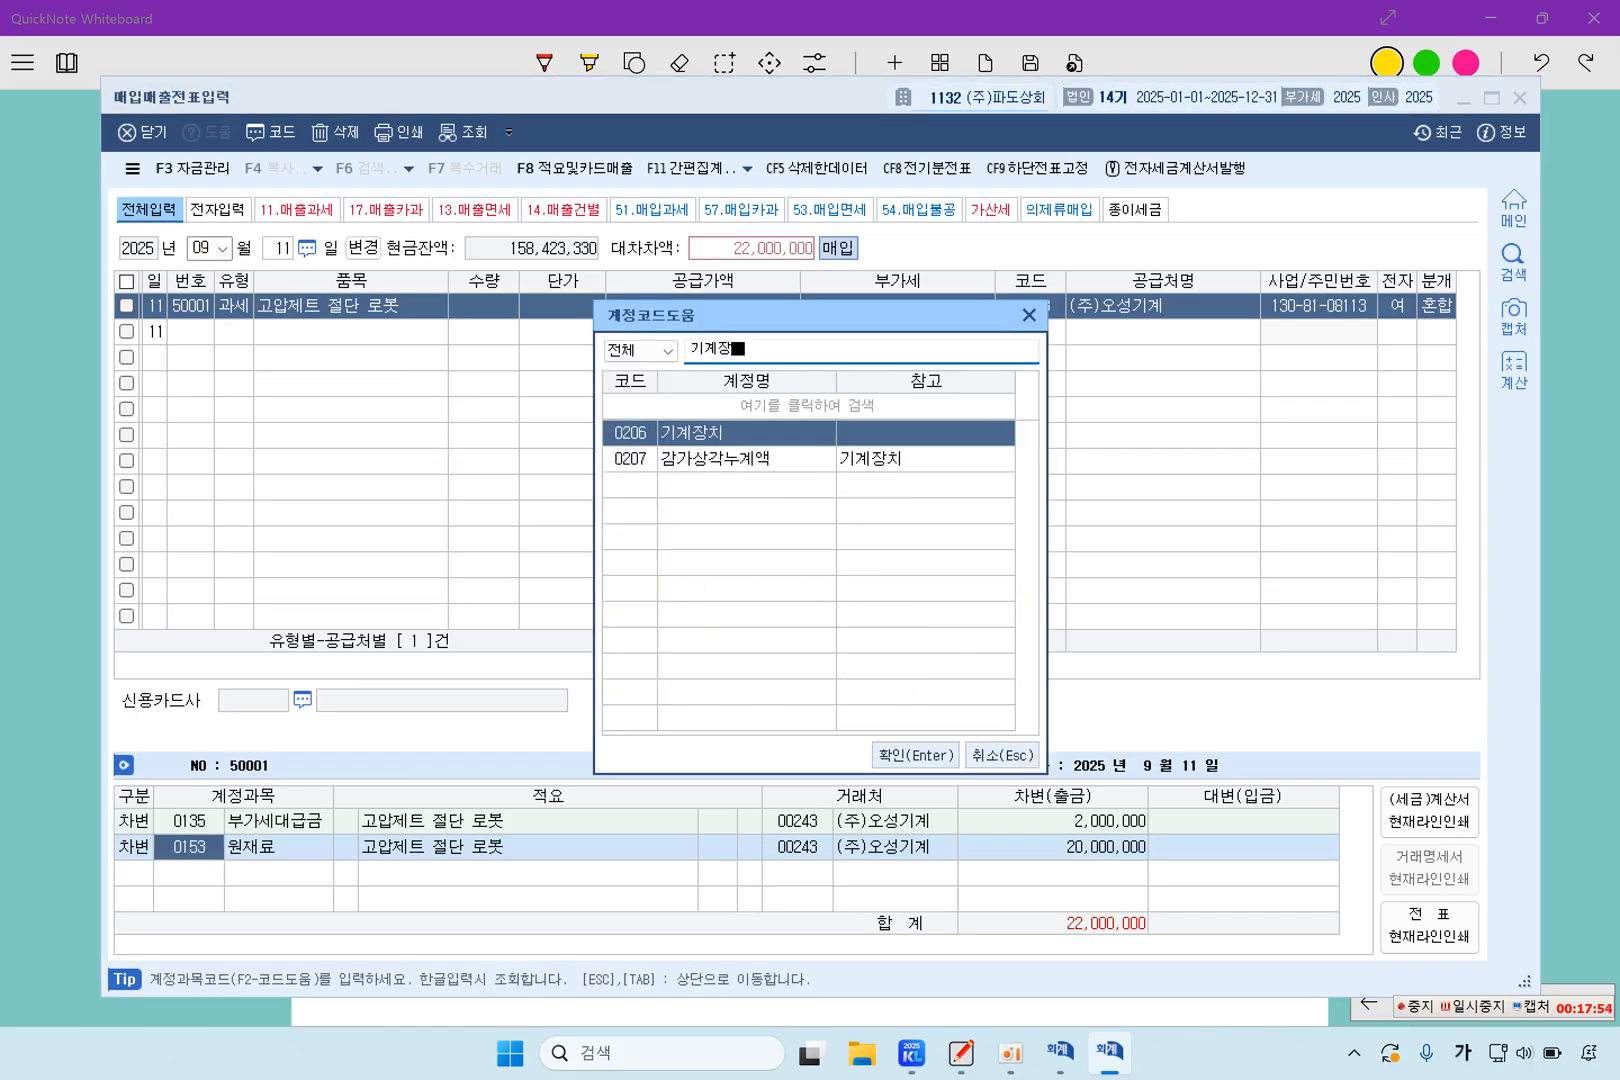
{"action": "key", "text": "Return"}
Add a 대변 line for 선급금 of 2,000,000 to the September 11 journal entry
{"action": "type", "text": "4"}
{"action": "key", "text": "Return"}
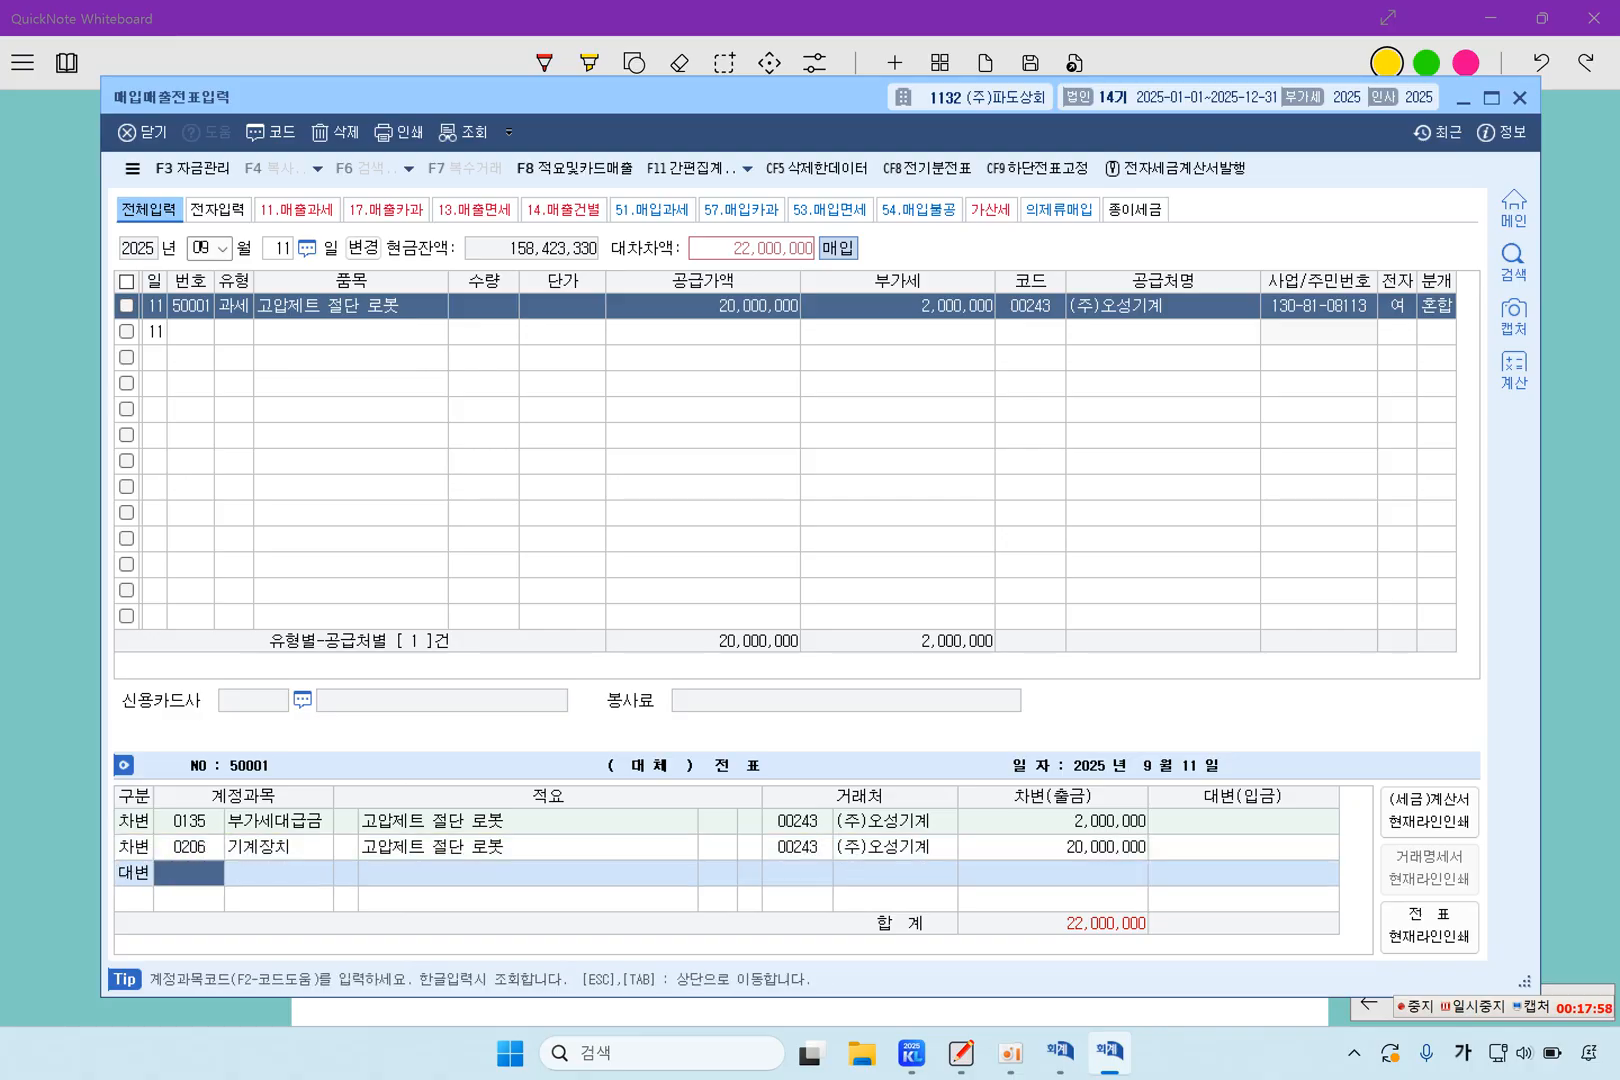
{"action": "type", "text": "선급"}
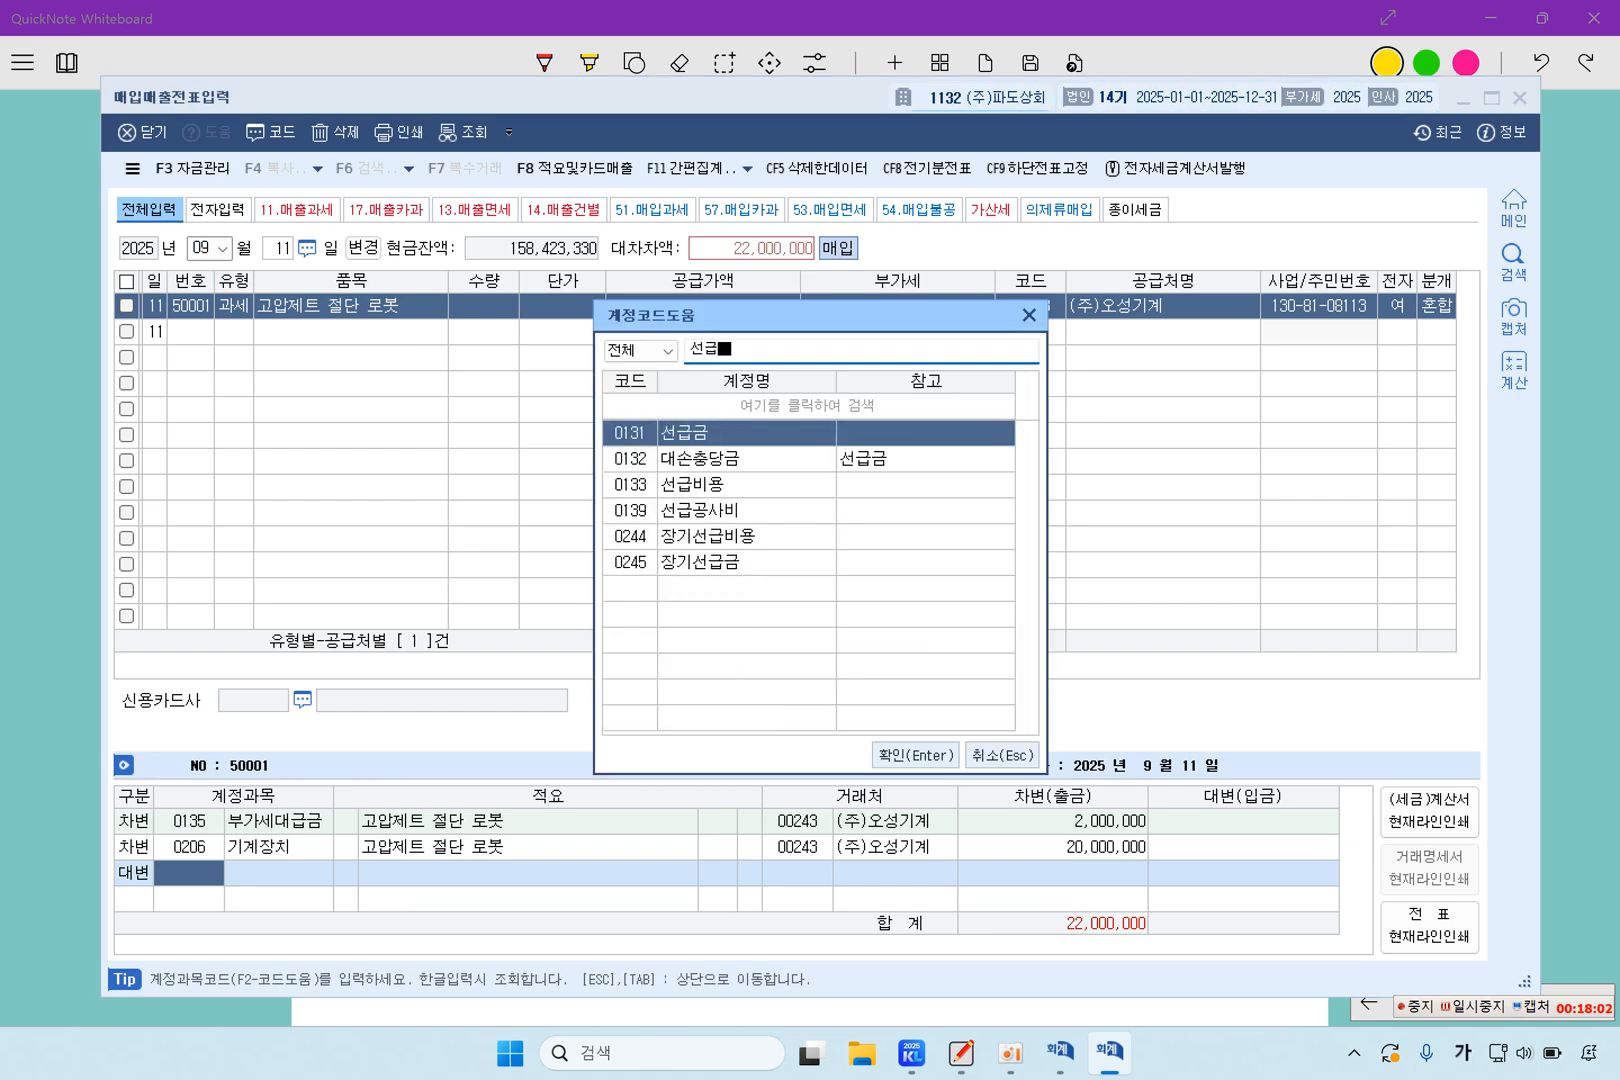
{"action": "key", "text": "Return"}
{"action": "type", "text": "20000"}
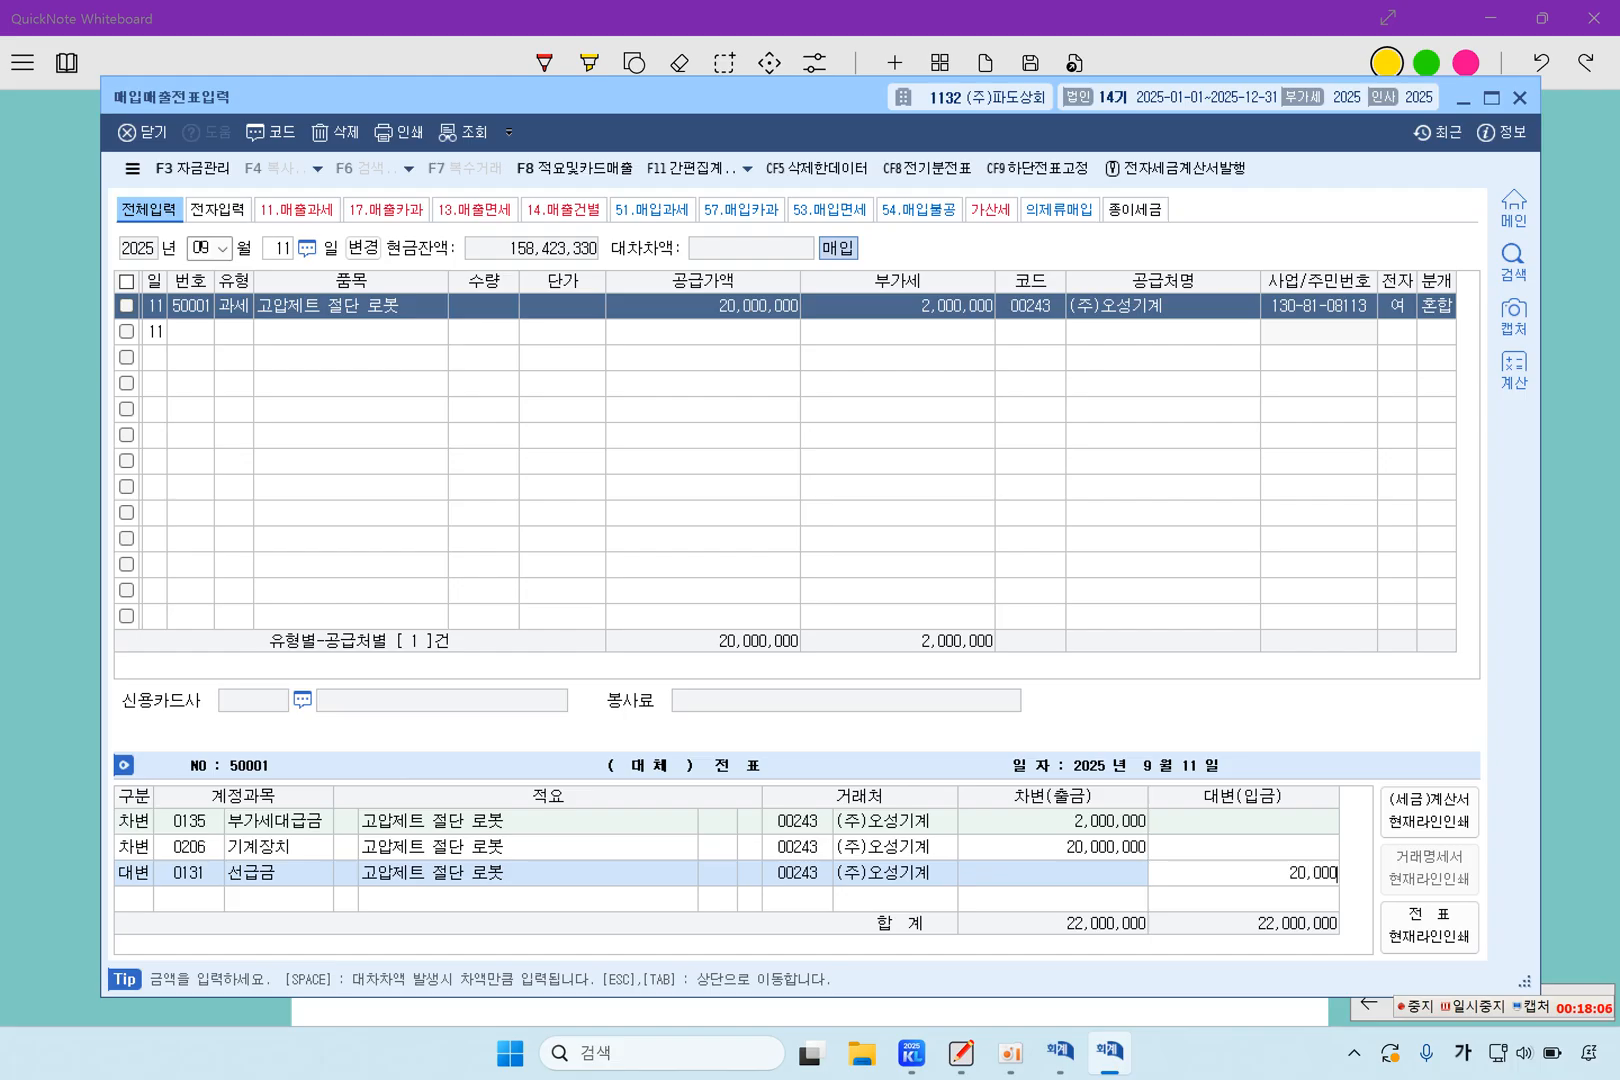
{"action": "type", "text": "00"}
{"action": "key", "text": "Return"}
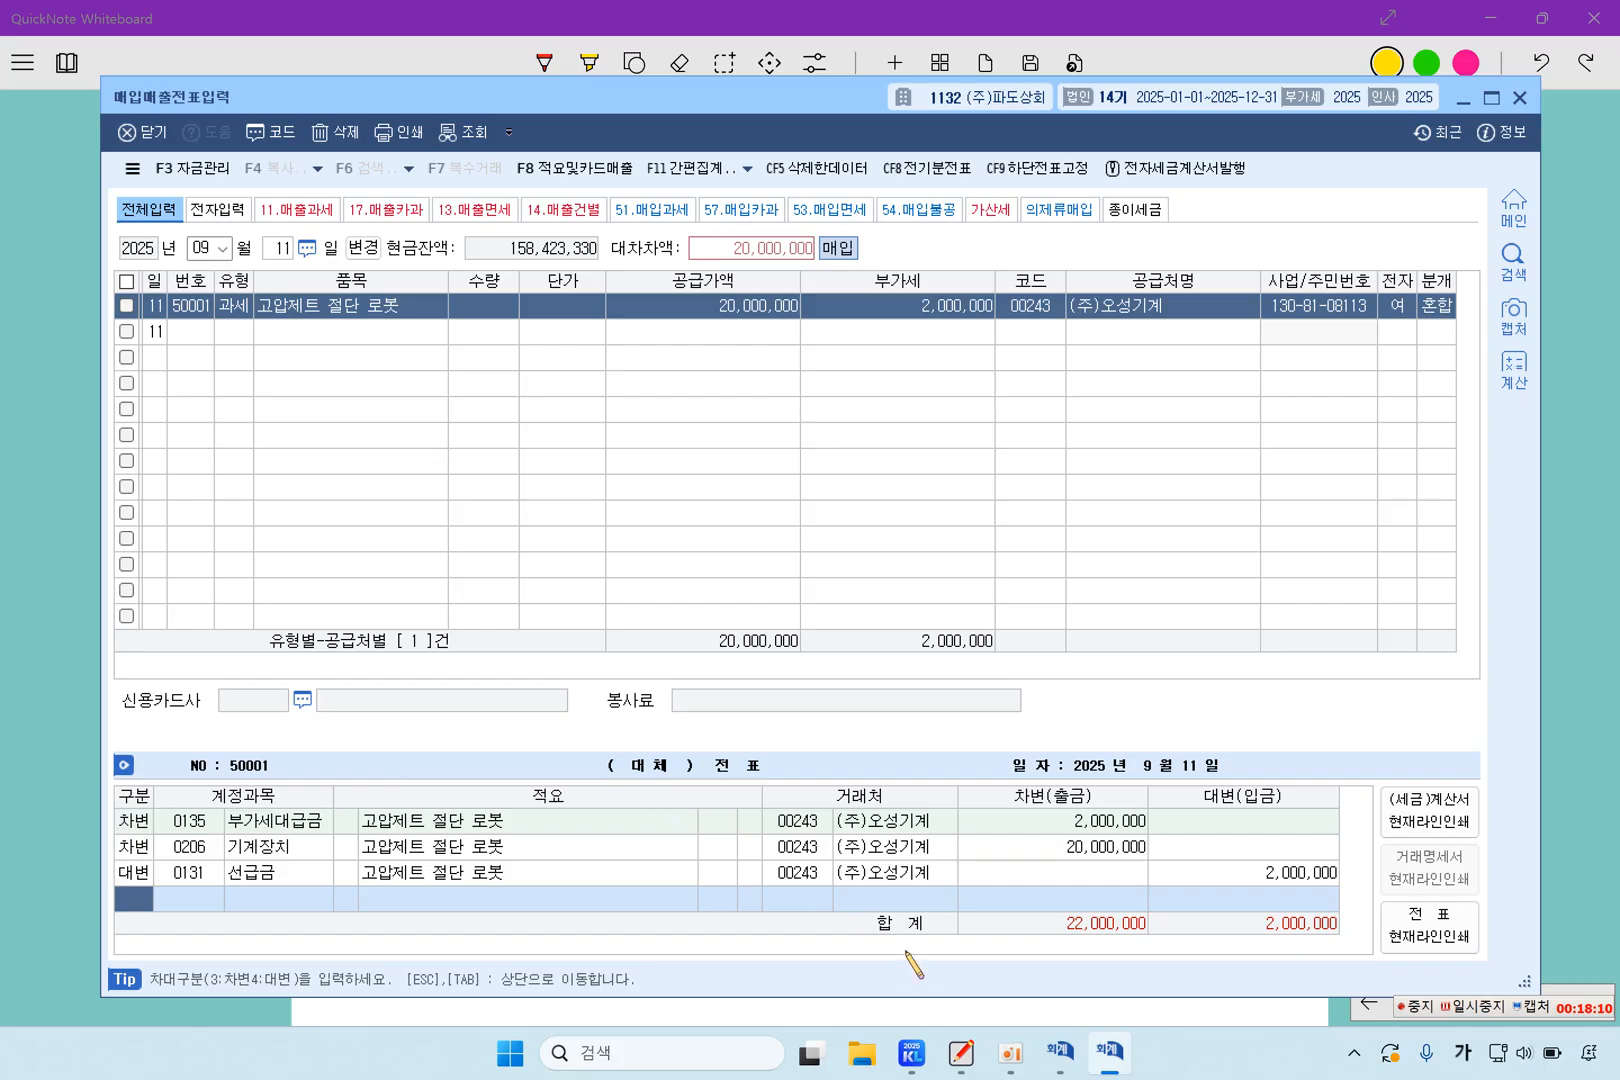
Switch to 일반전표입력 and examine the April 2 voucher for the account and 거래처 used for the contract deposit
{"action": "left_click", "coordinate": [1056, 1050]}
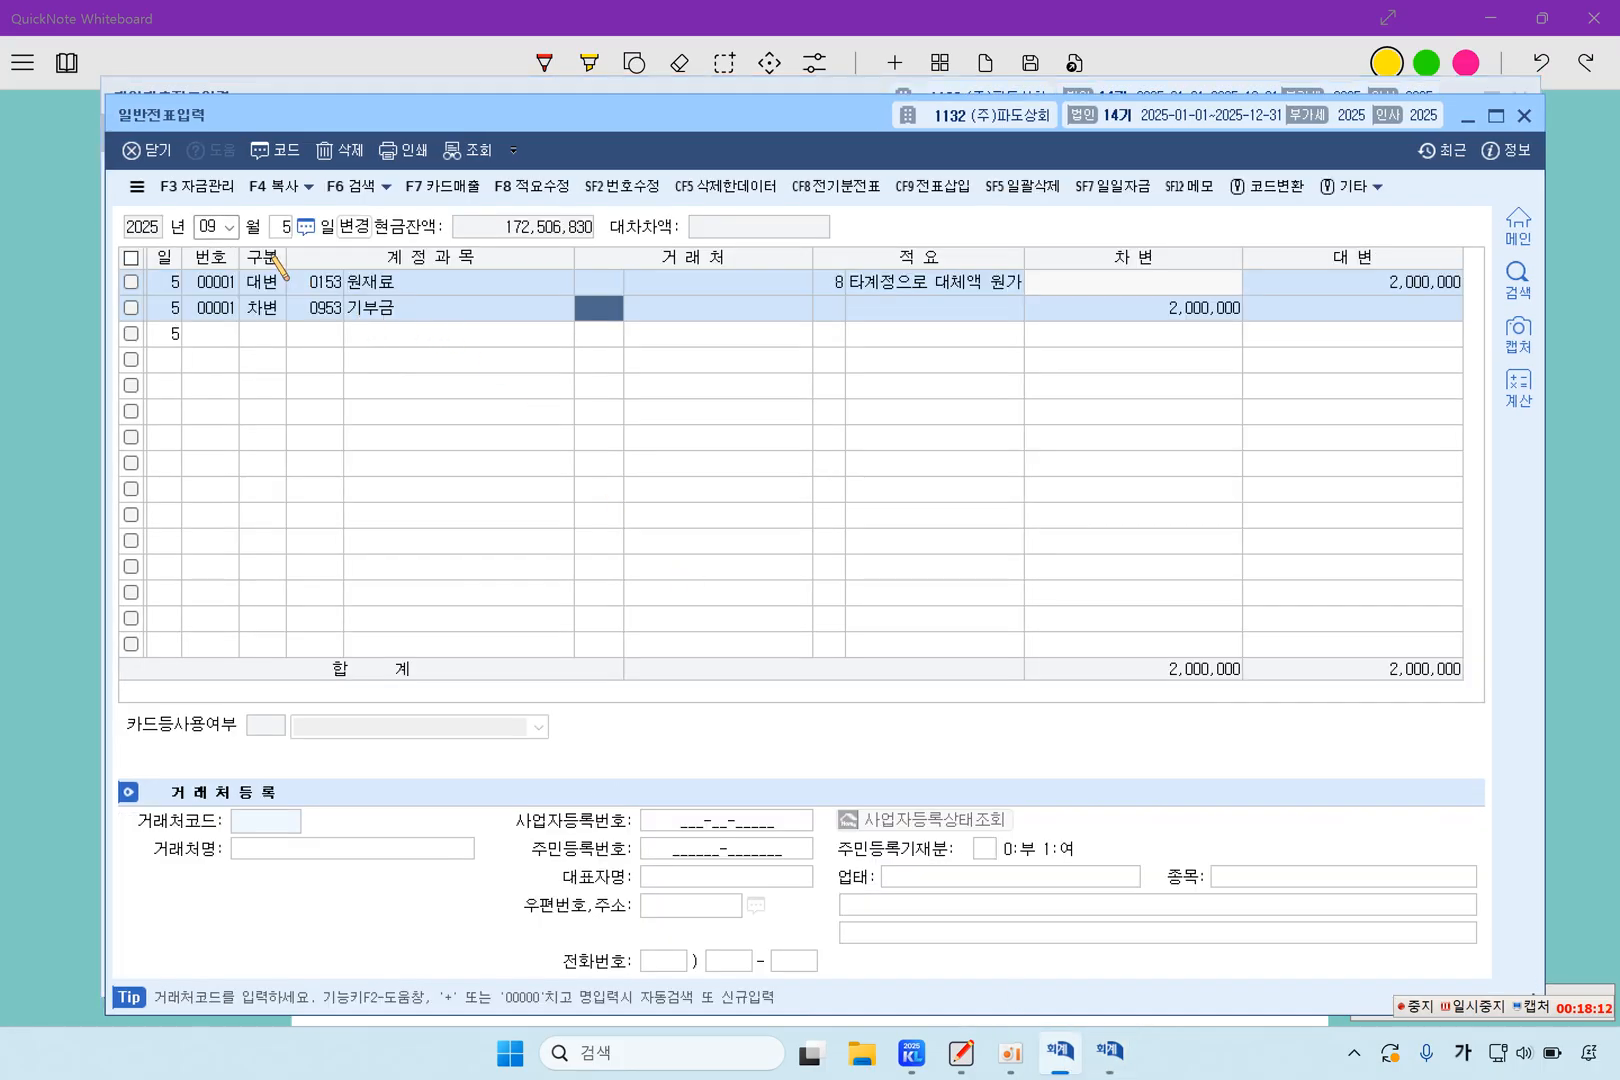
{"action": "left_click", "coordinate": [223, 229]}
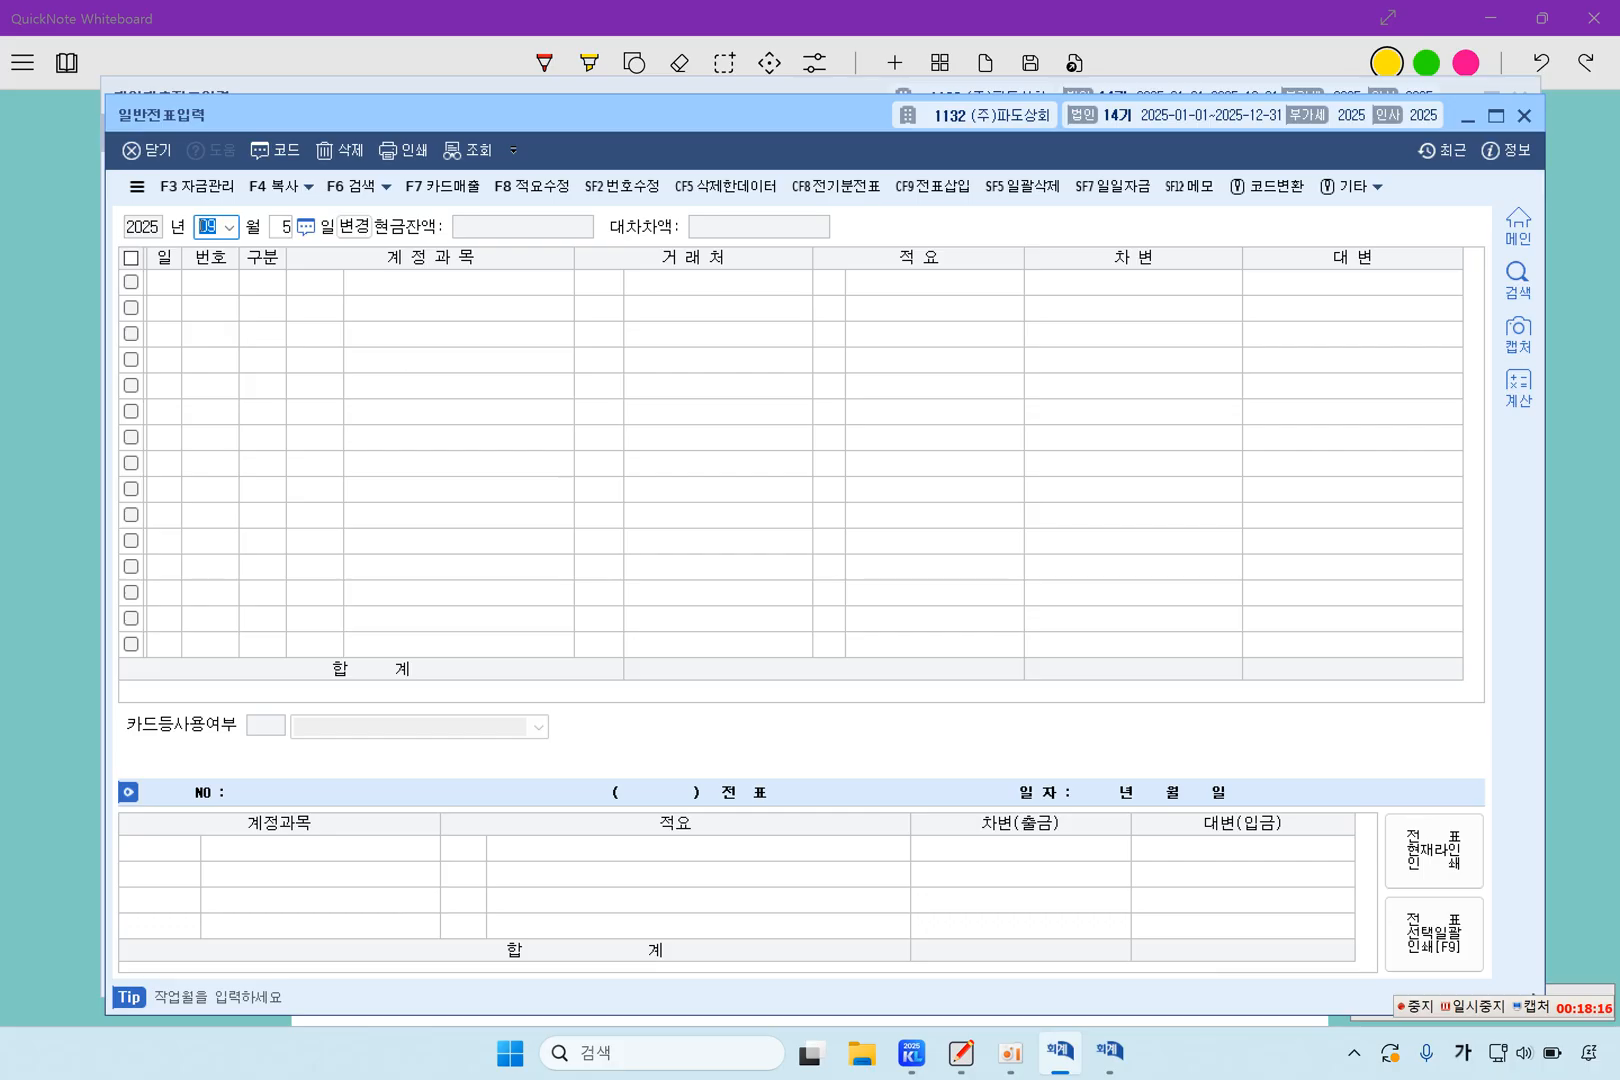
{"action": "type", "text": "4"}
{"action": "key", "text": "Return"}
{"action": "type", "text": "2"}
{"action": "key", "text": "Return"}
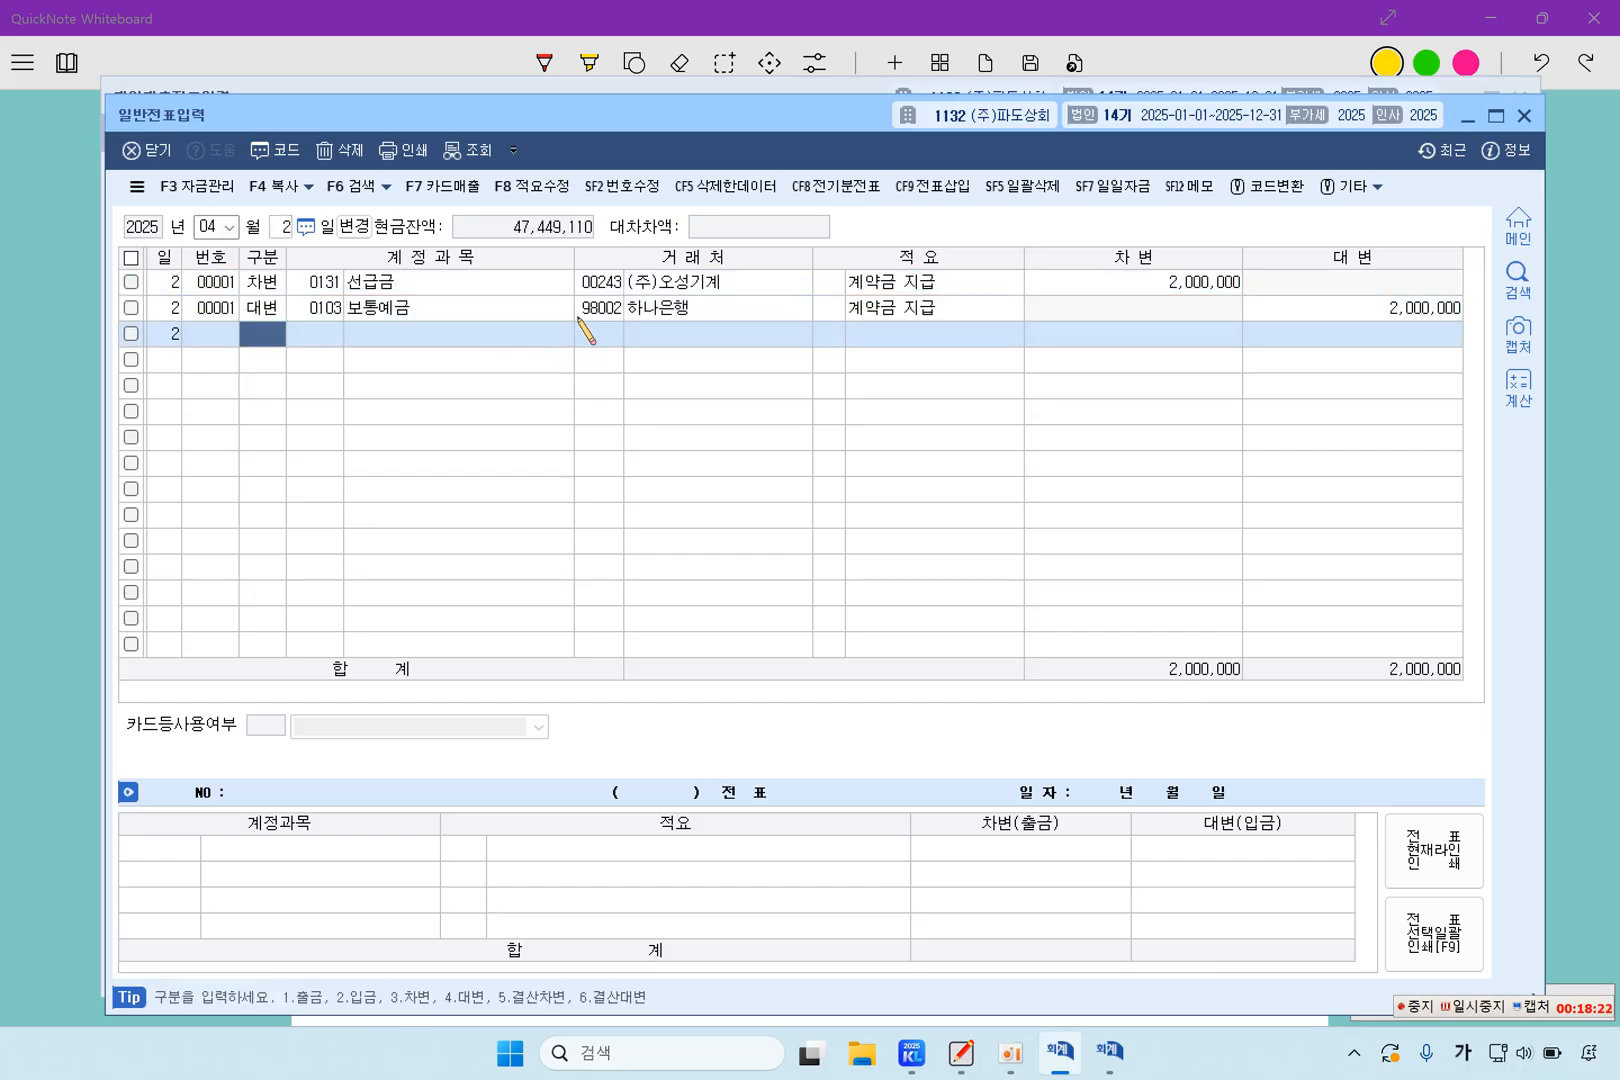
{"action": "left_click", "coordinate": [702, 288]}
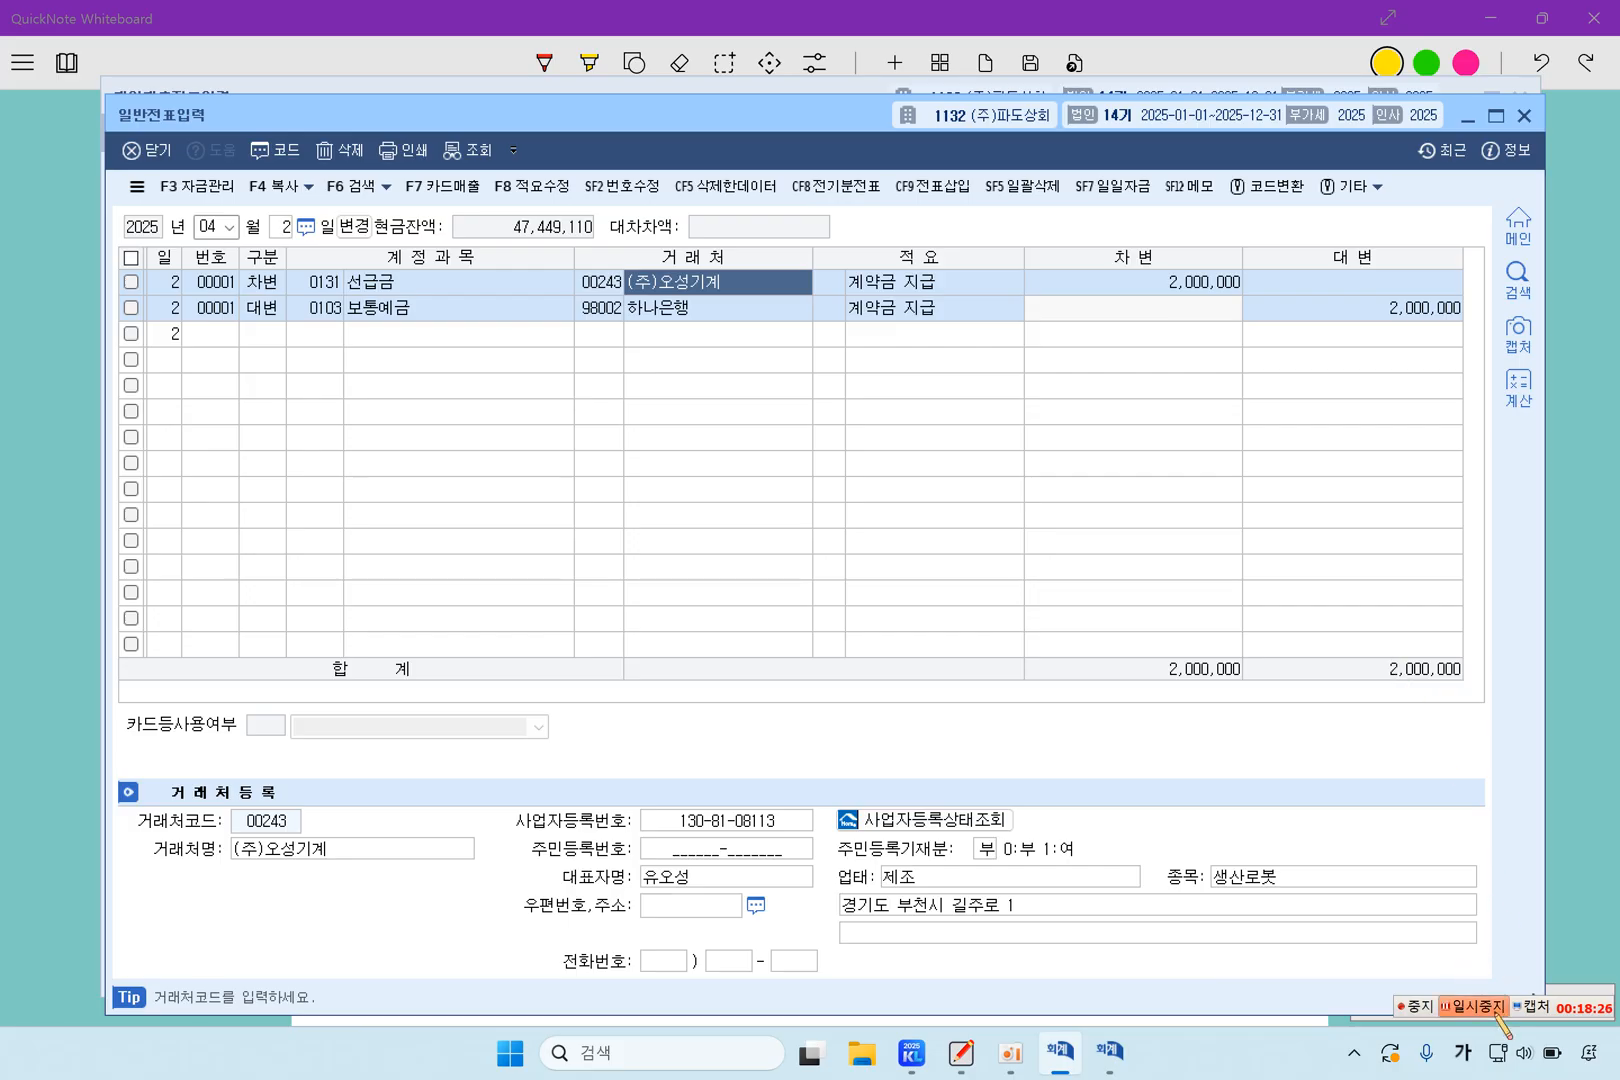
{"action": "left_click", "coordinate": [1478, 1009]}
{"action": "left_click", "coordinate": [305, 288]}
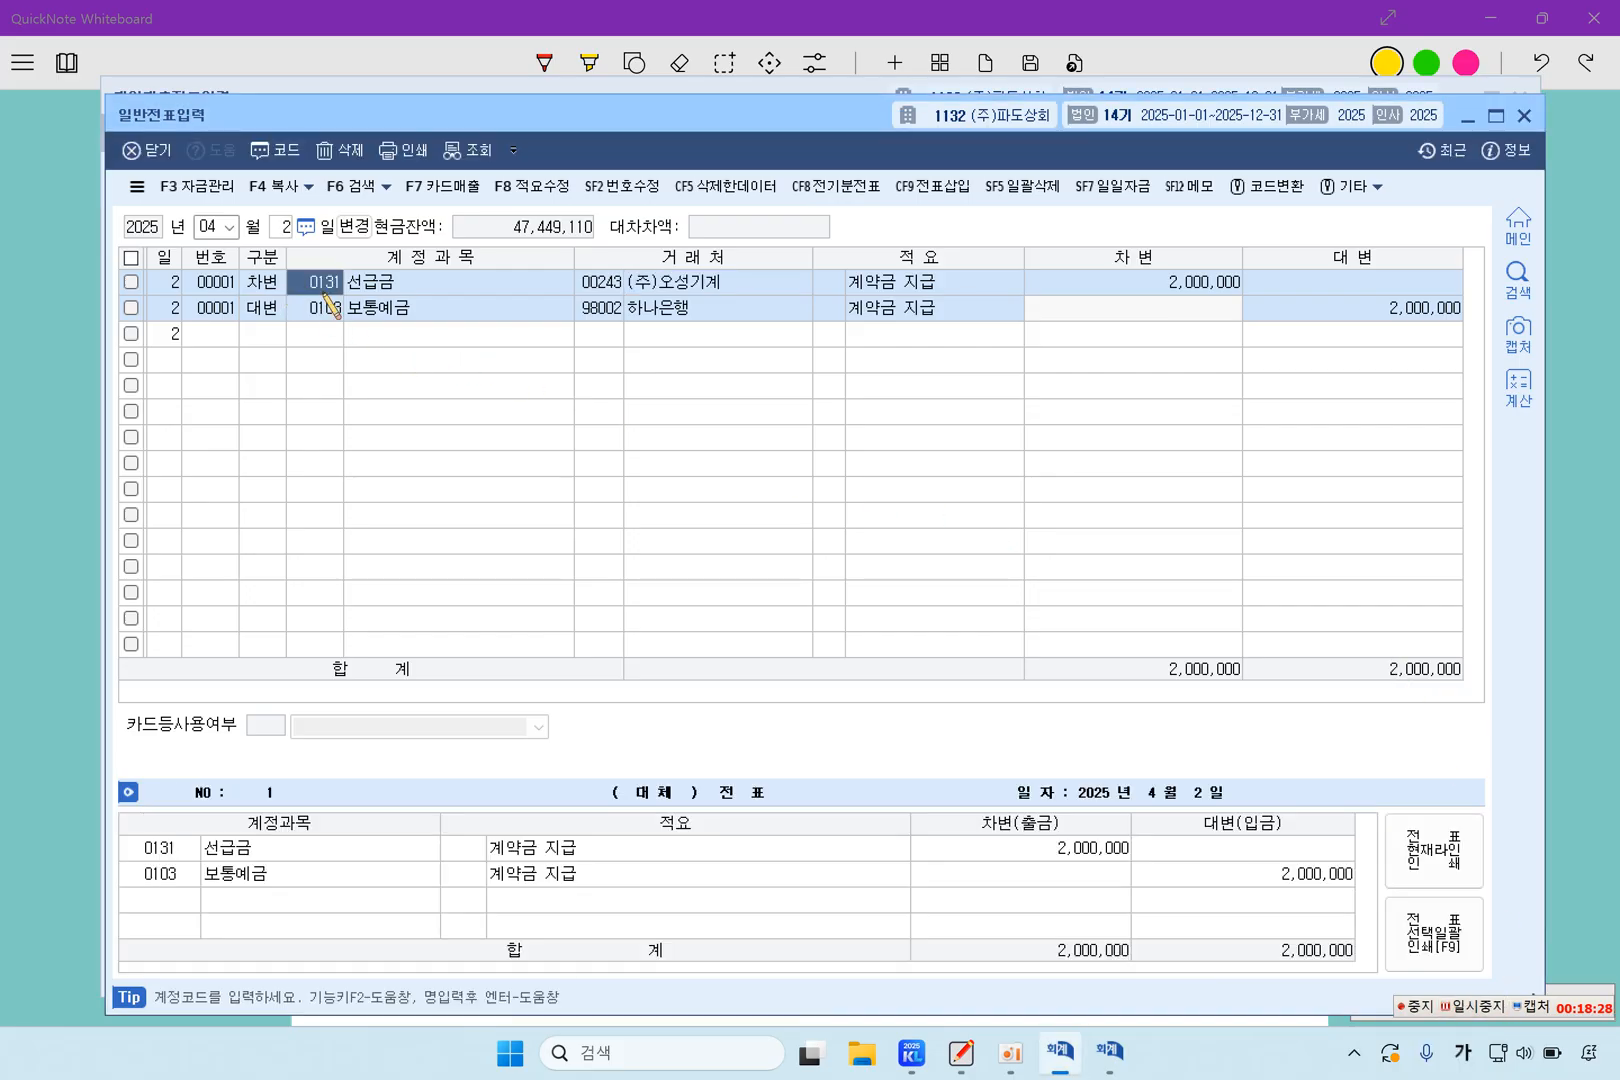
Return to 매입매출전표입력 and complete the September 11 journal entry with a 대변 line for 보통예금 of 20,000,000
{"action": "left_click", "coordinate": [1467, 116]}
{"action": "left_click", "coordinate": [222, 872]}
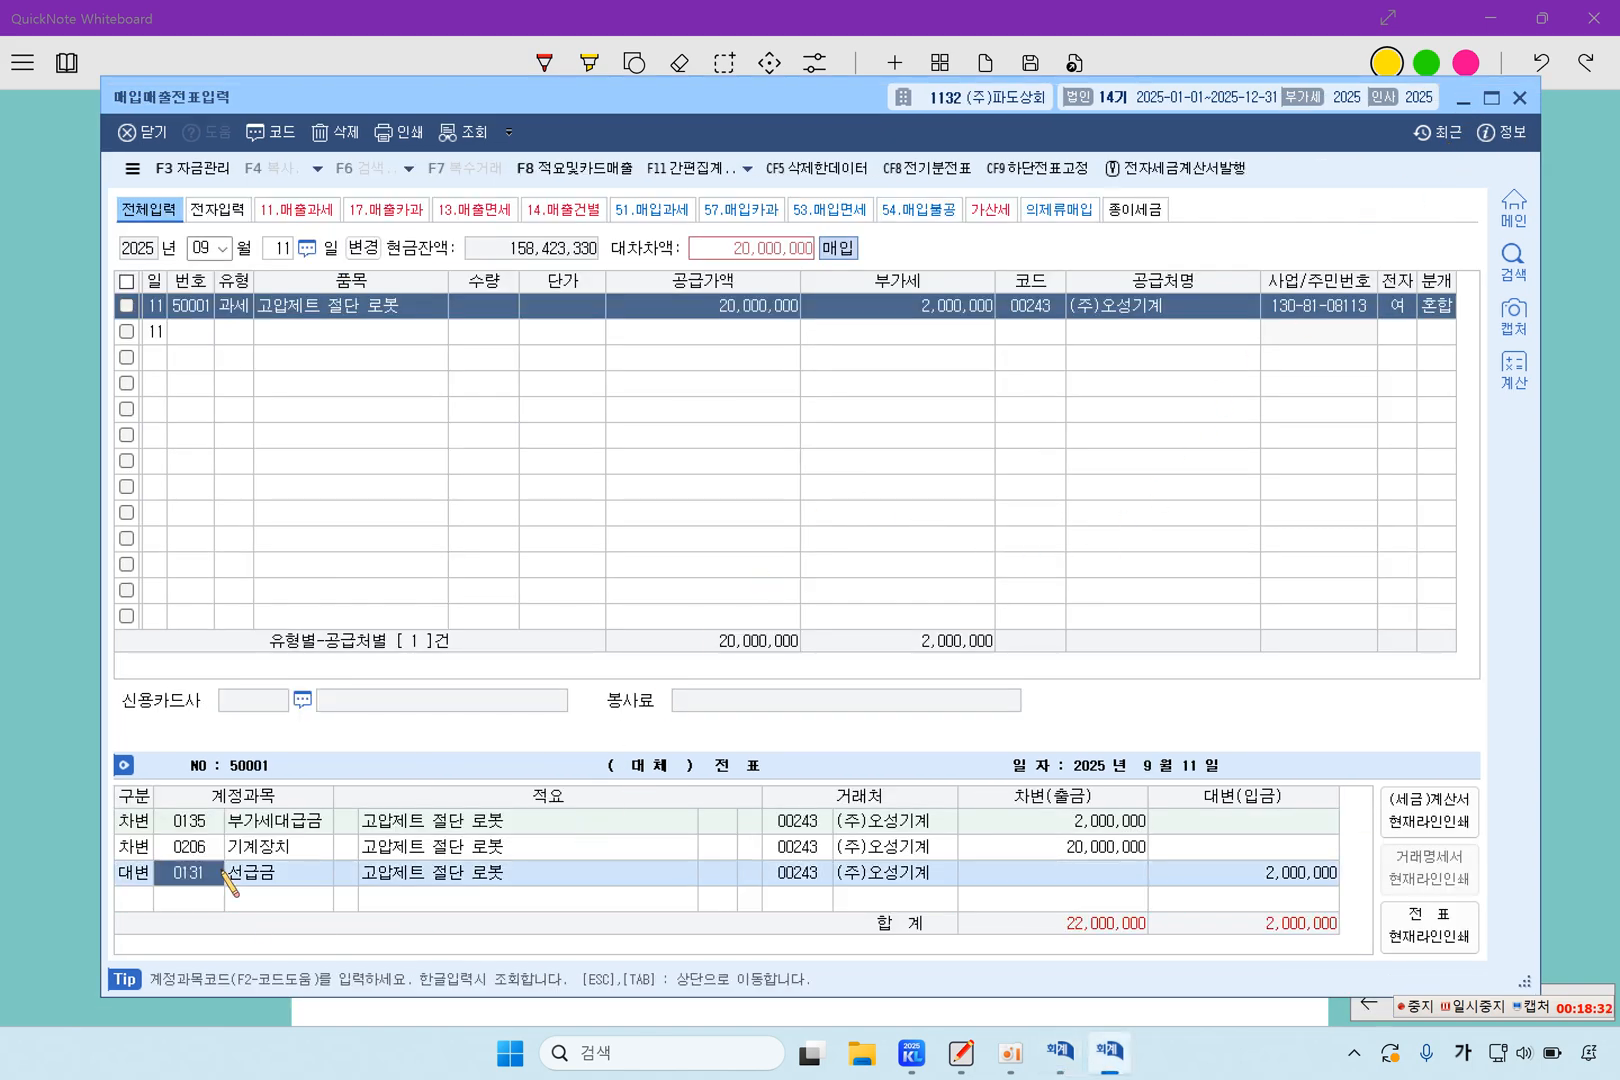
{"action": "left_click", "coordinate": [1230, 876]}
{"action": "left_click", "coordinate": [148, 904]}
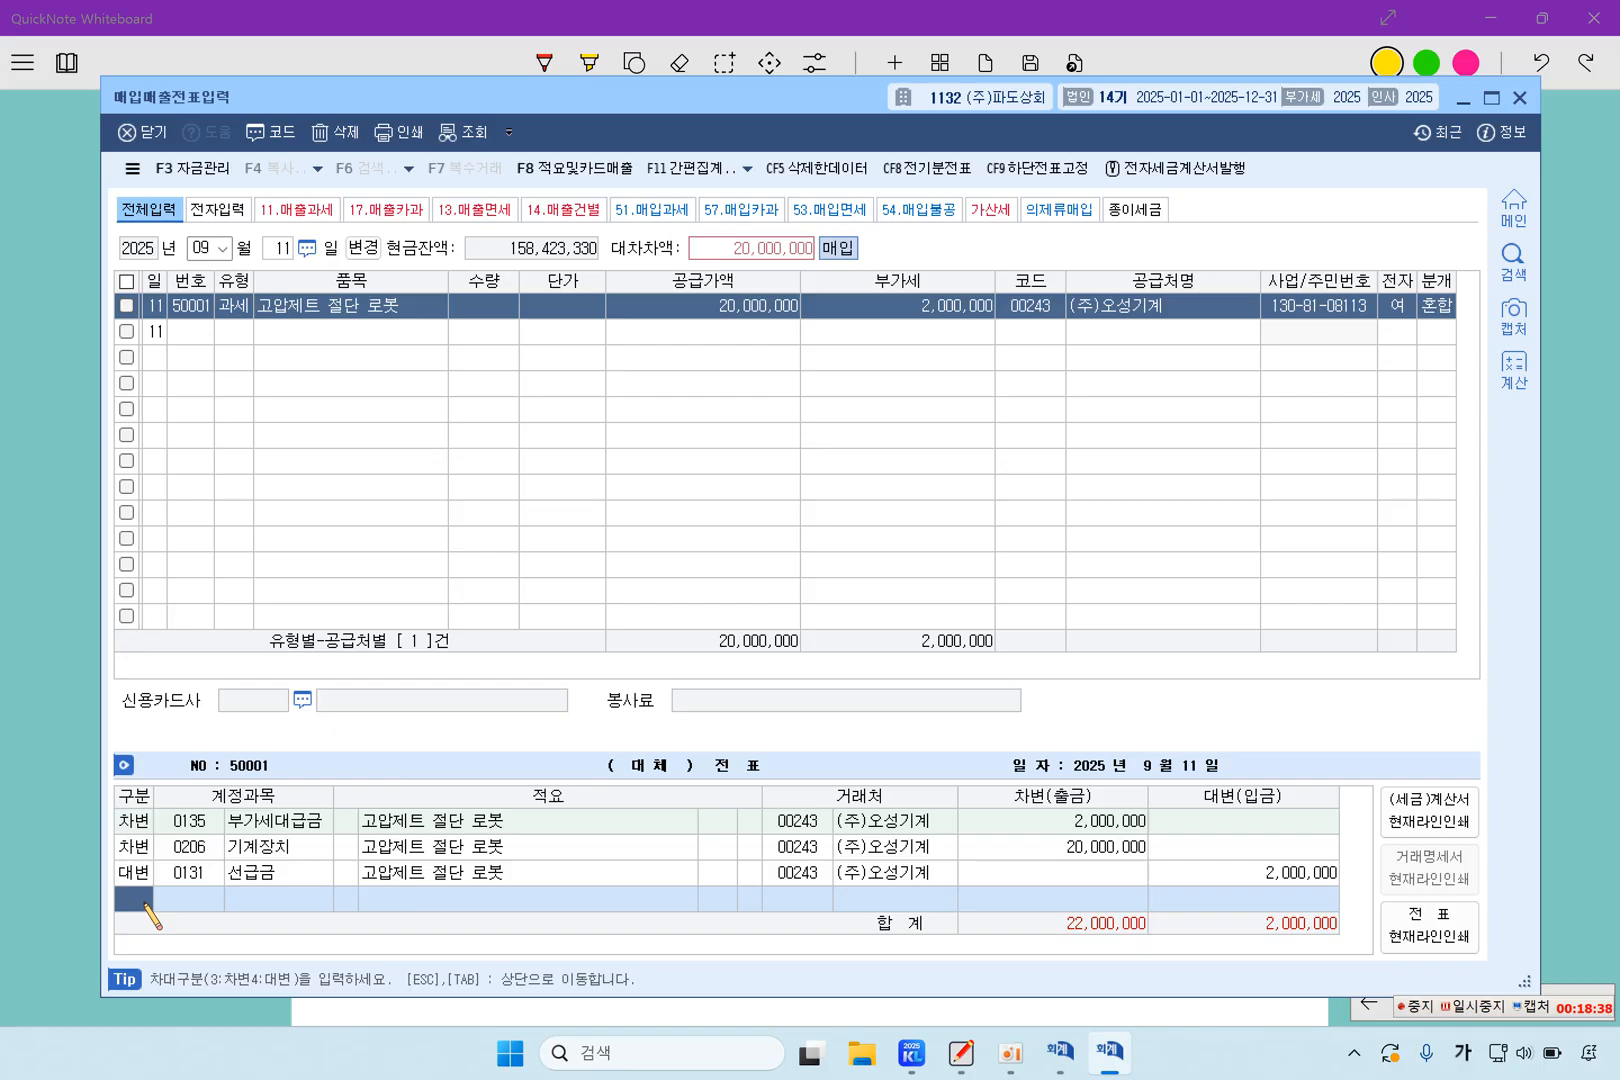
{"action": "type", "text": "4"}
{"action": "key", "text": "Return"}
{"action": "type", "text": "103"}
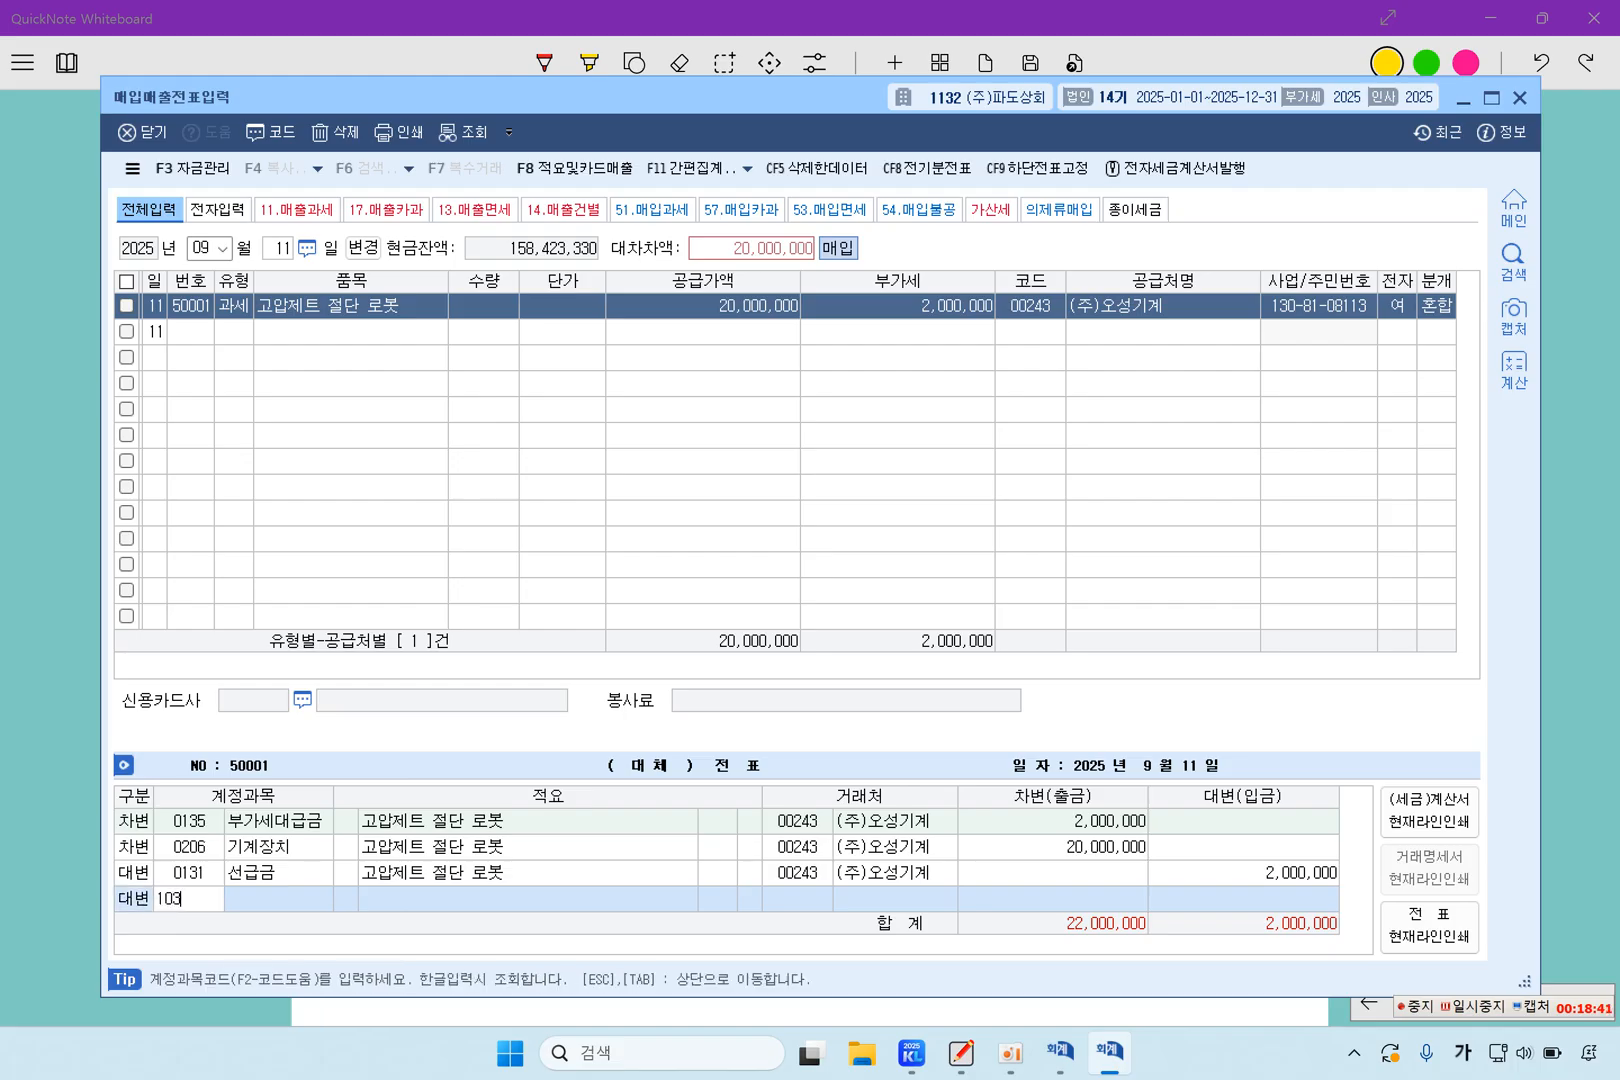
{"action": "key", "text": "Return"}
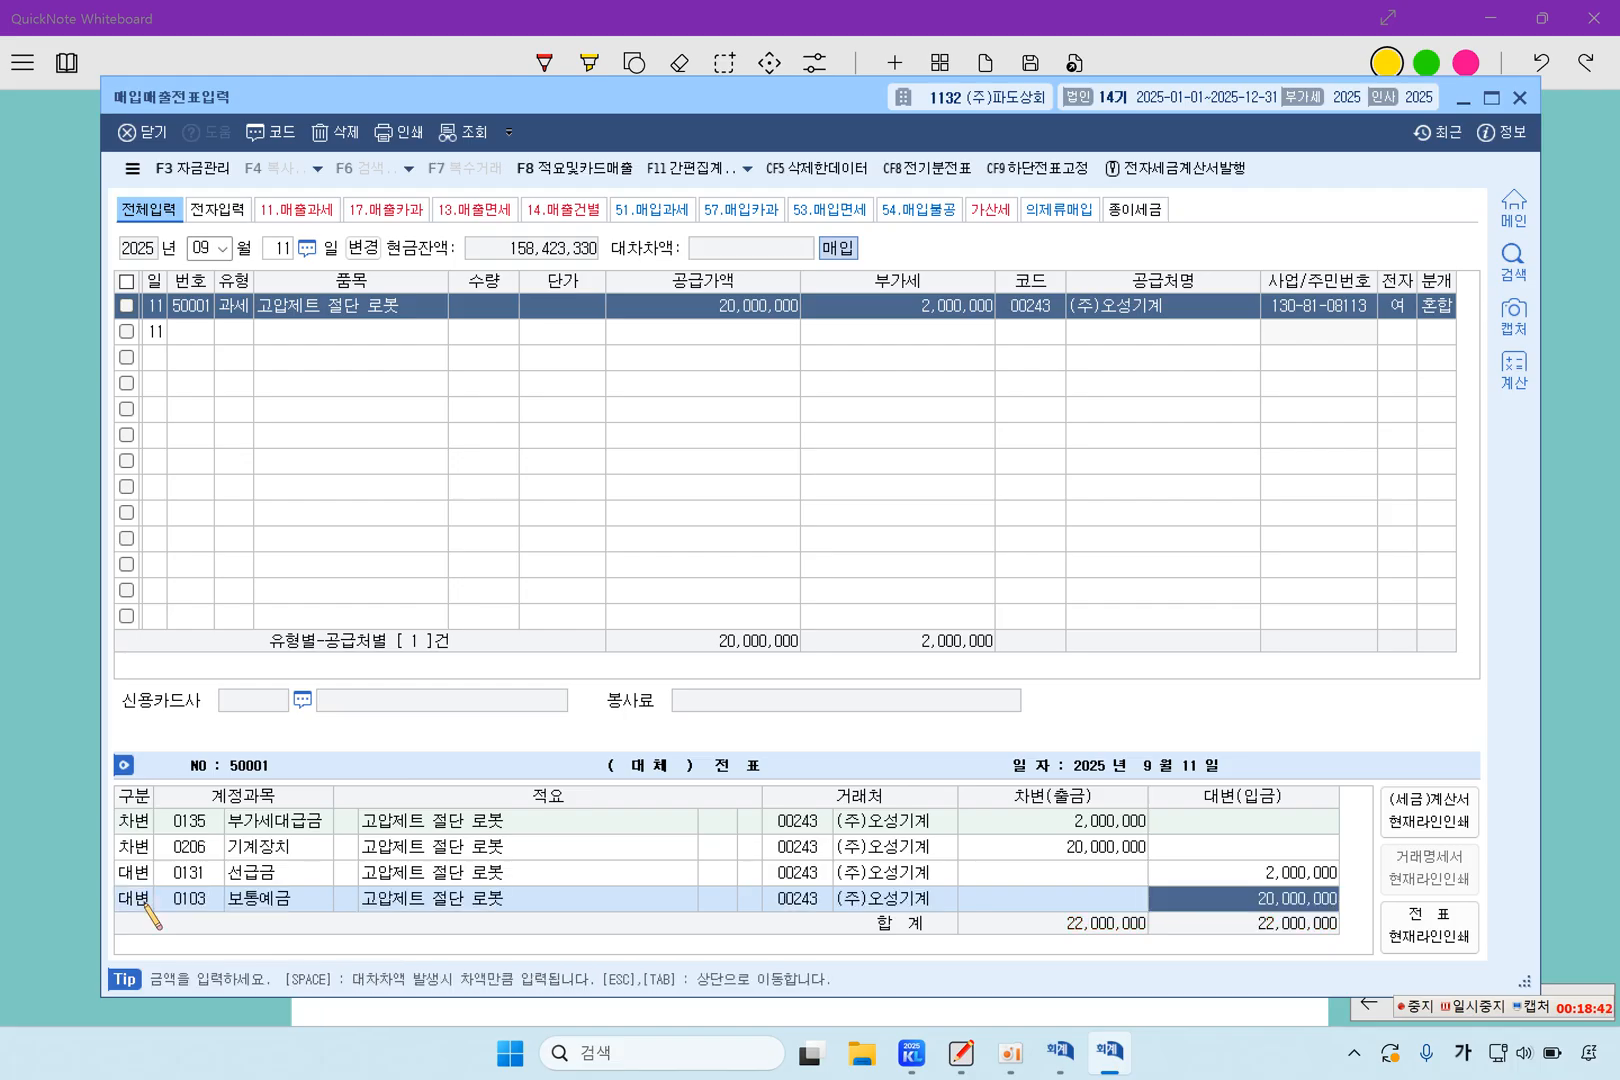
{"action": "key", "text": "Return"}
Review the September 11 purchase line and its journal entry accounts and amounts
{"action": "key", "text": "Up"}
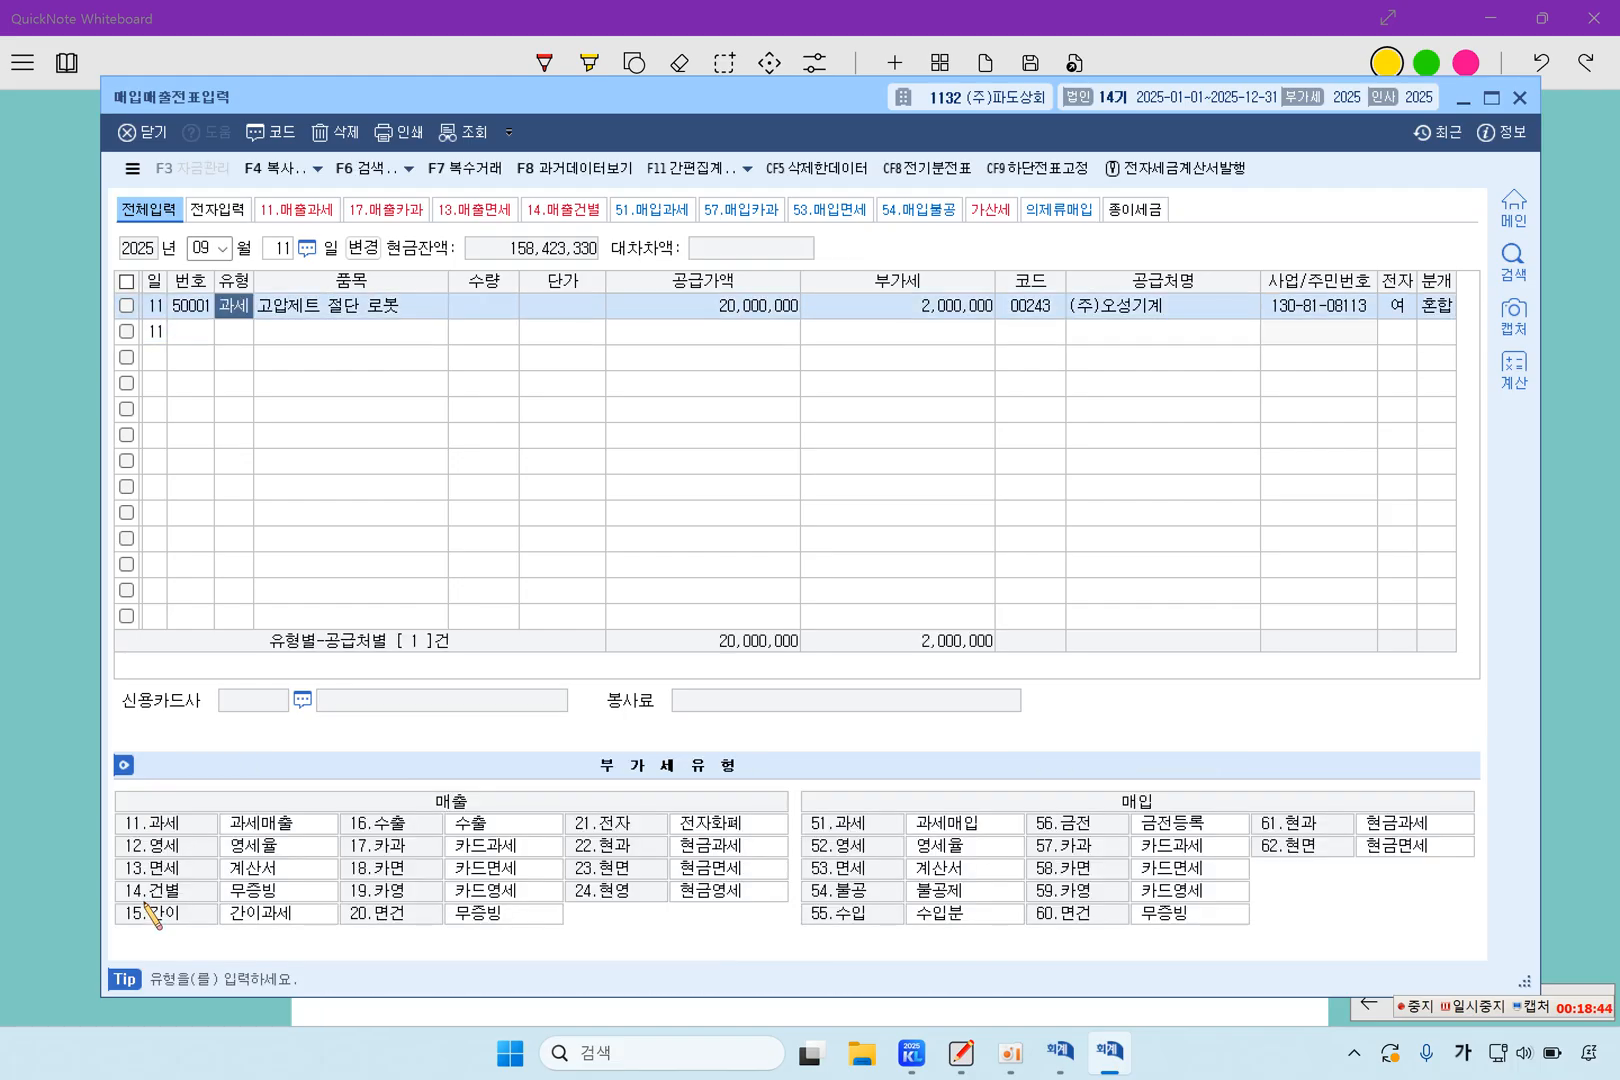
{"action": "key", "text": "Return"}
{"action": "key", "text": "Return"}
{"action": "key", "text": "Return"}
{"action": "key", "text": "Return"}
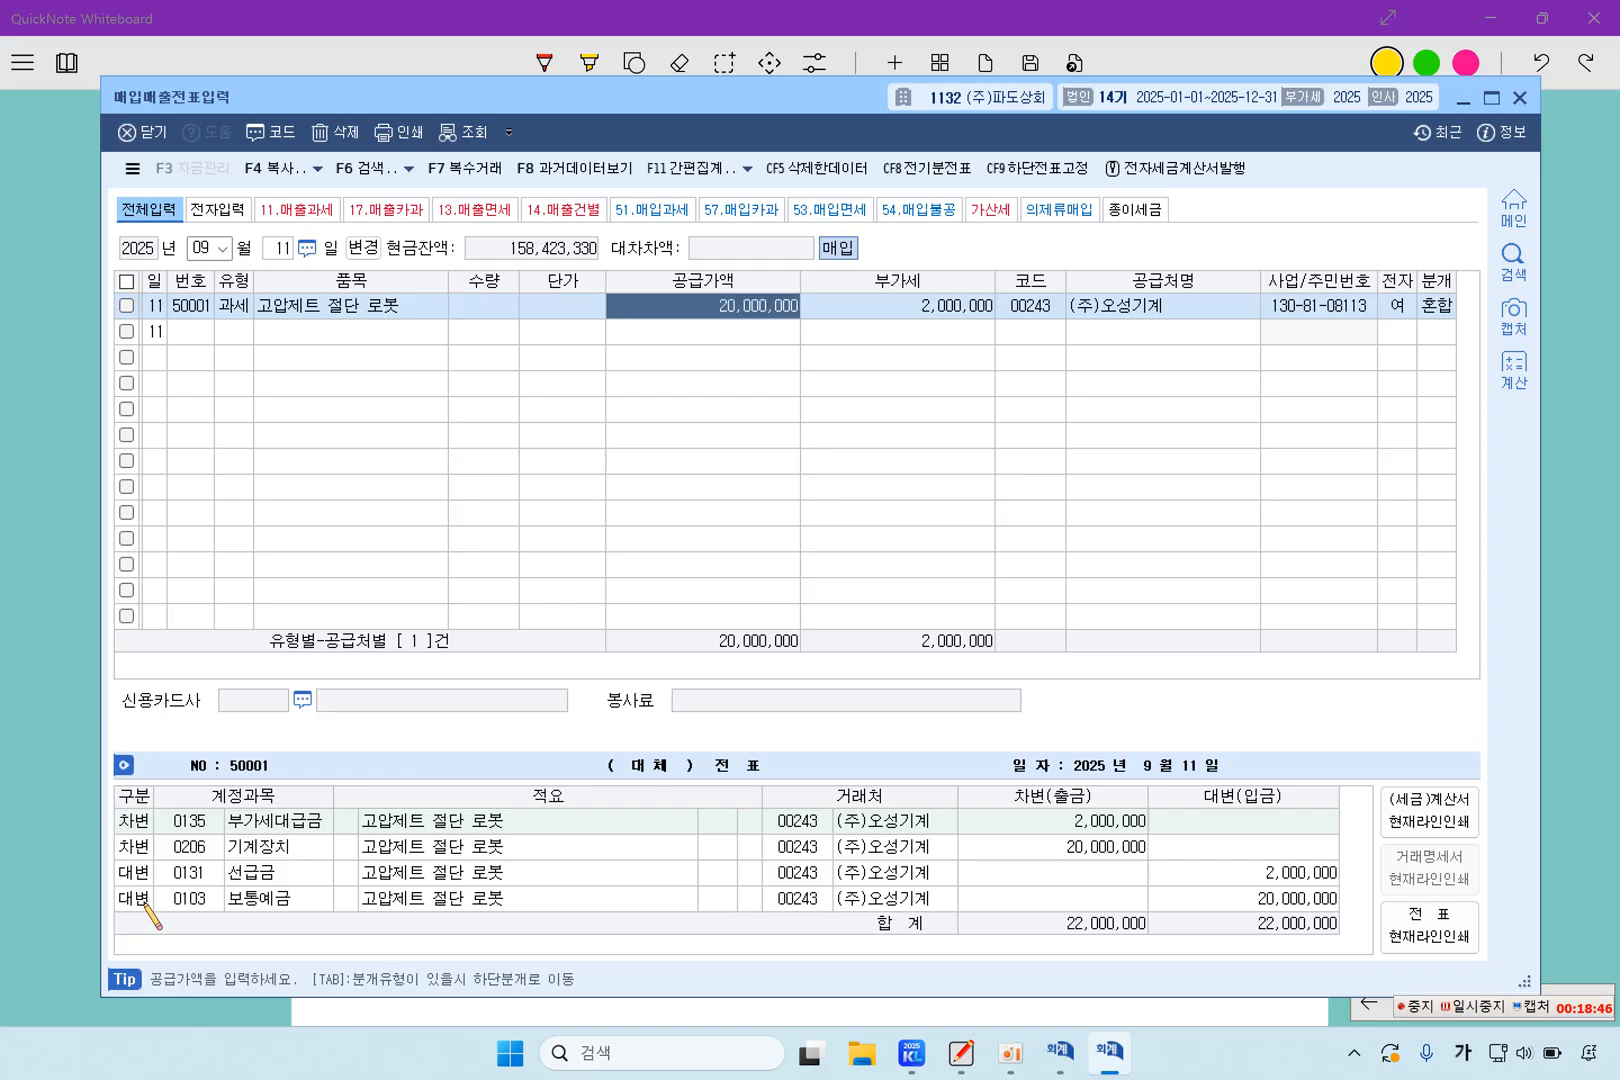
{"action": "left_click", "coordinate": [241, 327]}
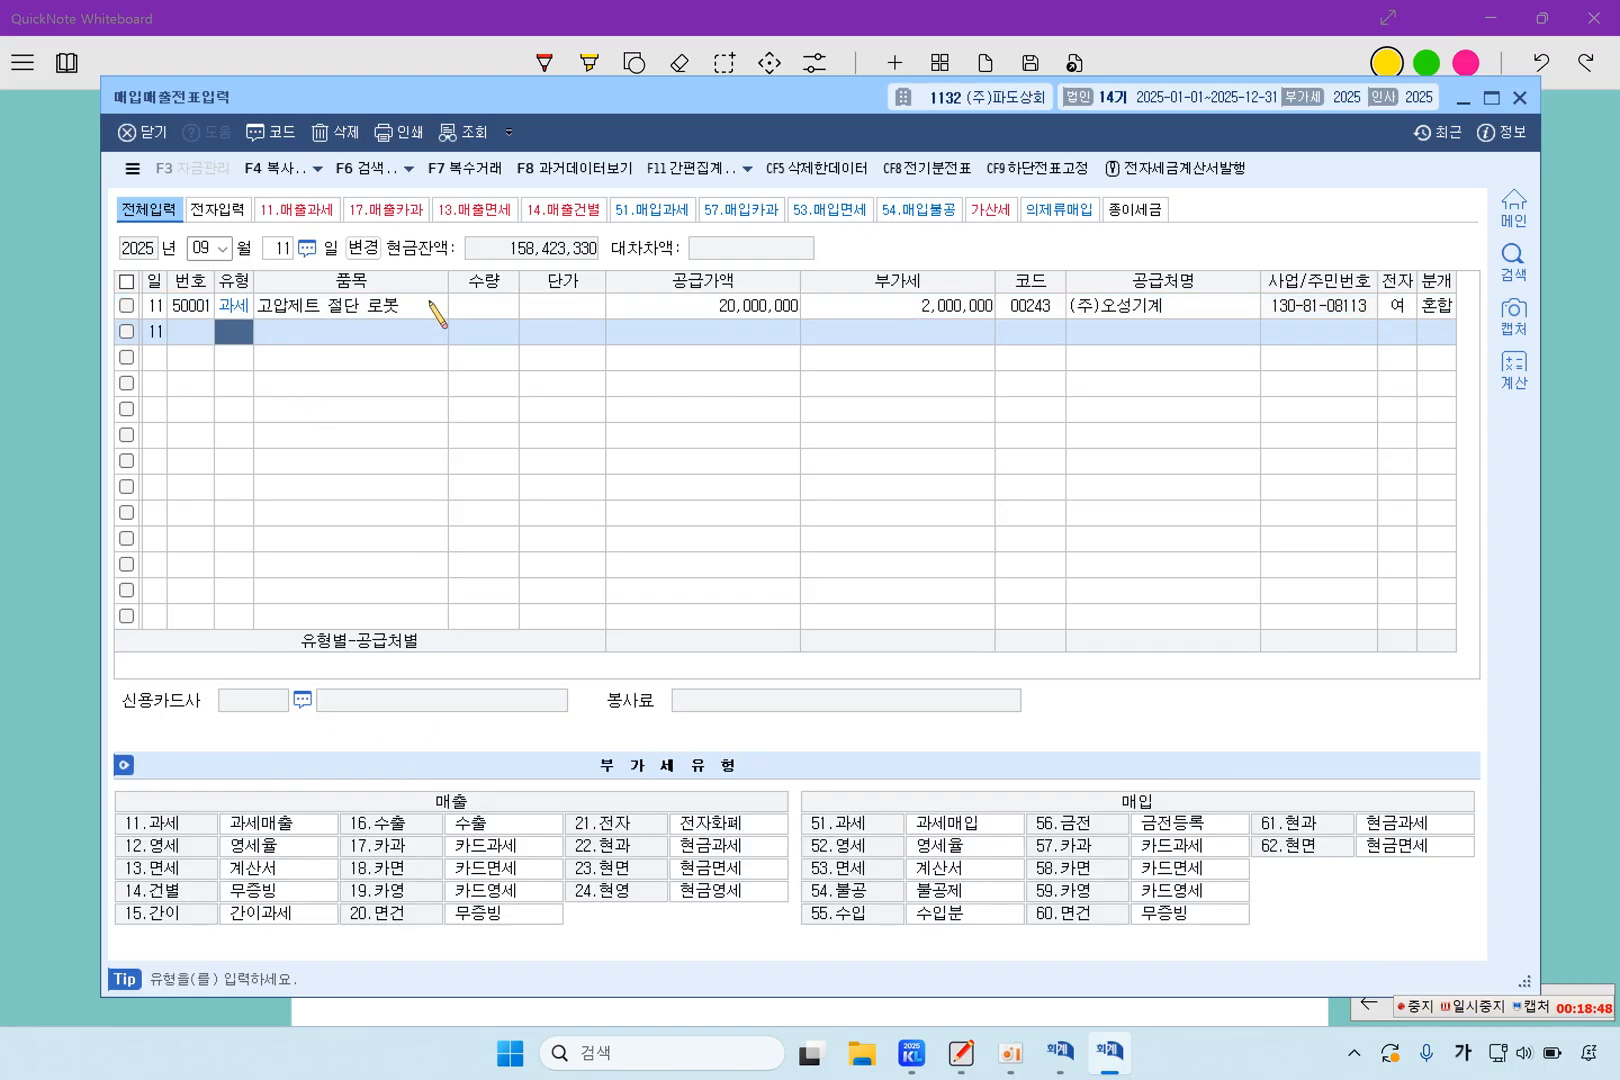
{"action": "left_click", "coordinate": [659, 309]}
{"action": "left_click", "coordinate": [1256, 902]}
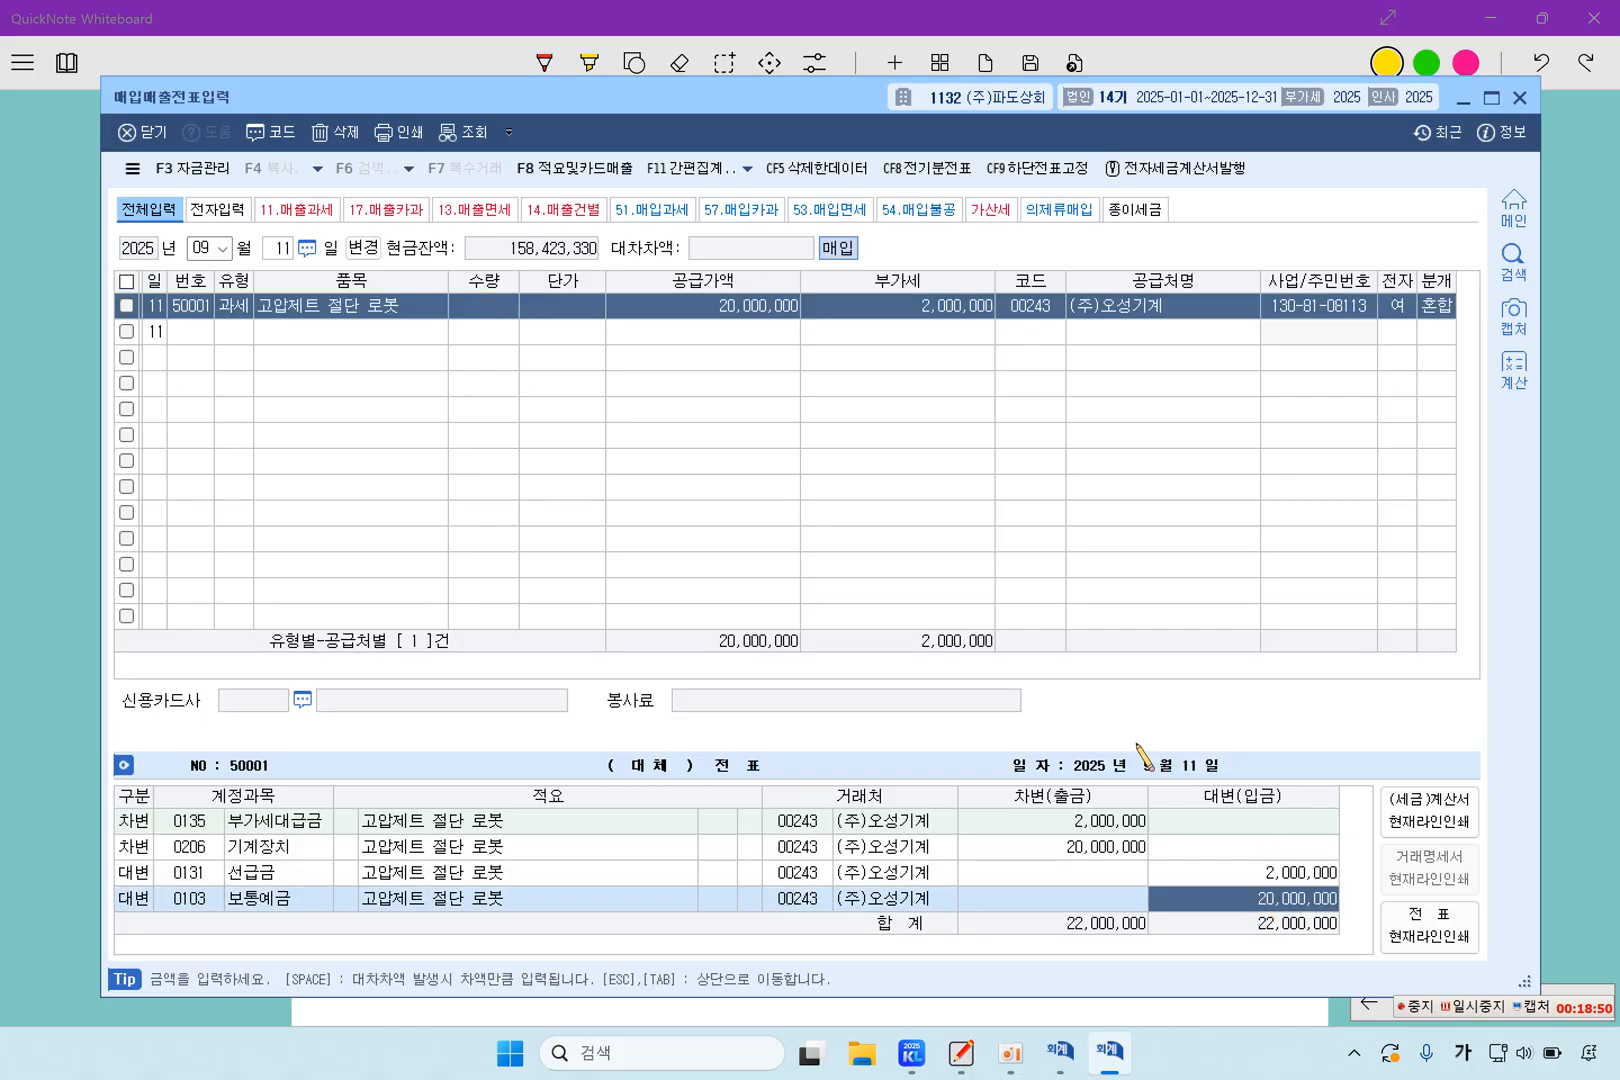